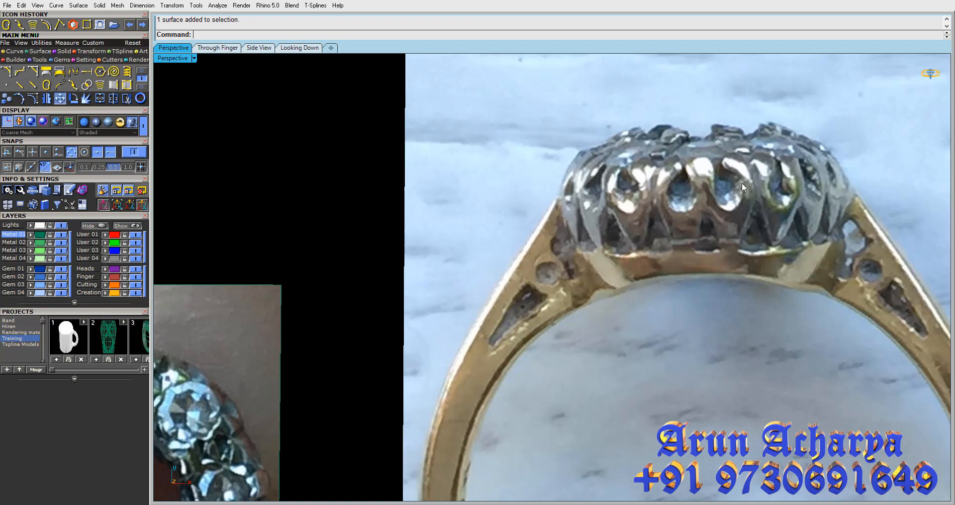
Add a vertical dimension for the outer oval's overall length, placed to the side of both ovals
right_click_drag(742, 183, 702, 222)
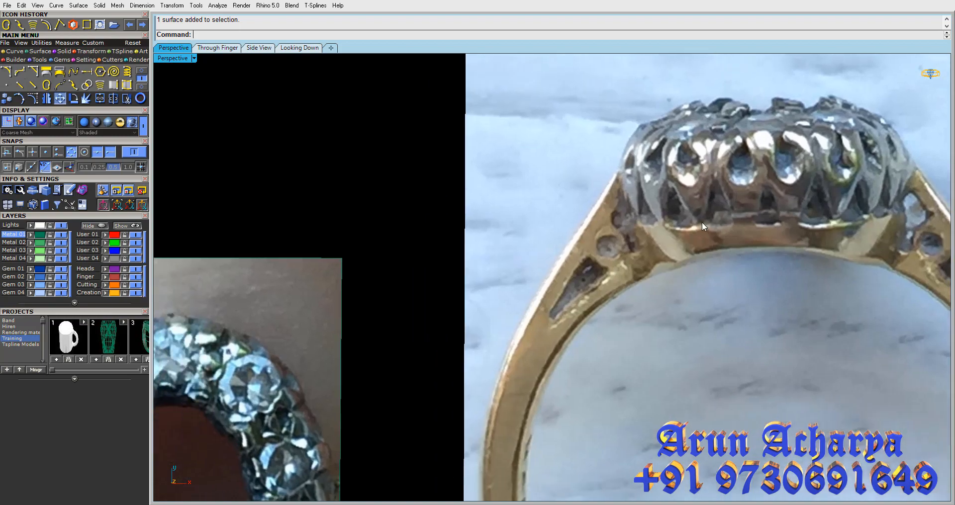
scroll(702, 222, "down", 8)
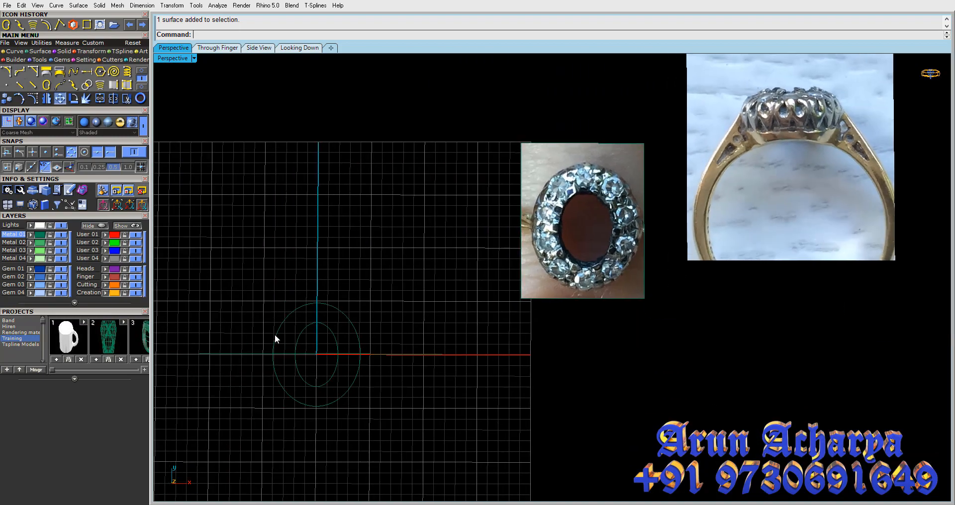
scroll(280, 330, "up", 6)
right_click_drag(281, 330, 336, 264, "shift")
left_click(64, 50)
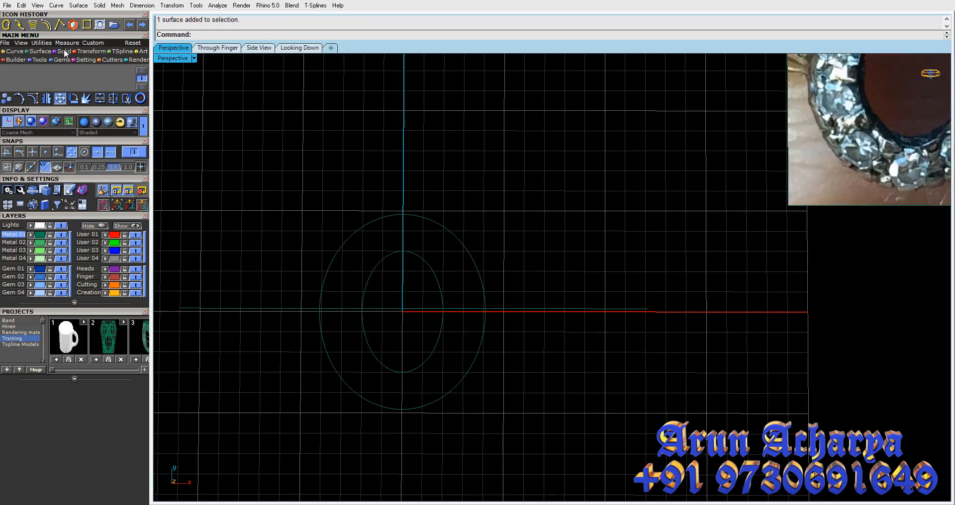
left_click(66, 43)
left_click(73, 71)
left_click(403, 215)
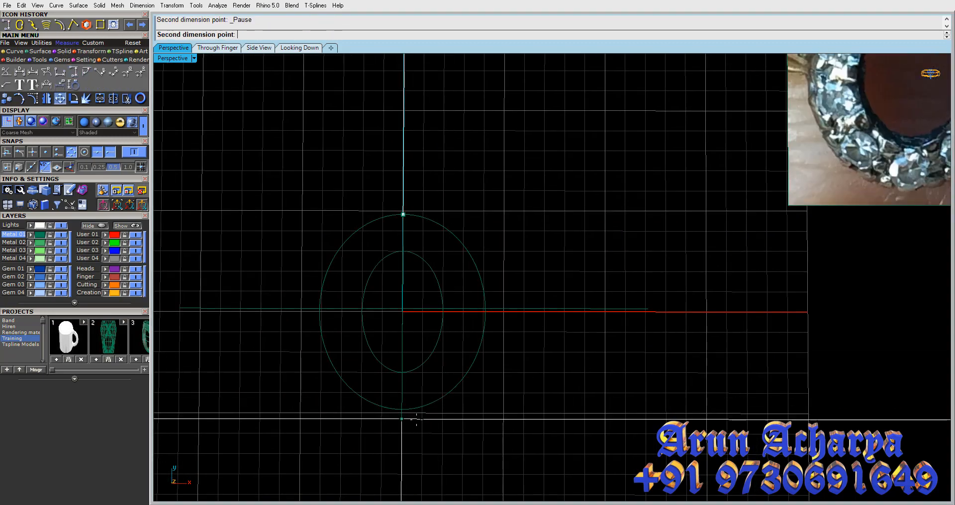
left_click(402, 410)
left_click(642, 329)
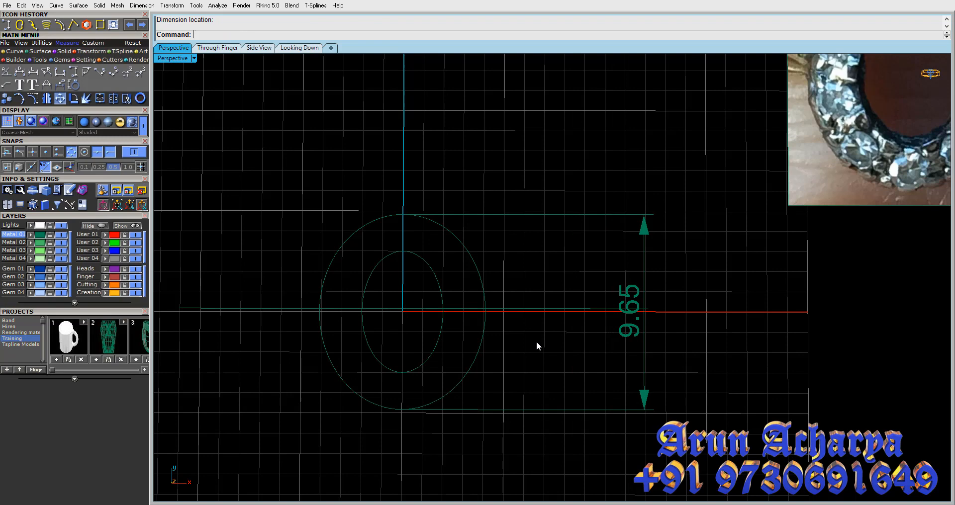
Add a horizontal dimension across the outer oval's widest points, placed beneath the oval
left_click(485, 312)
left_click(320, 312)
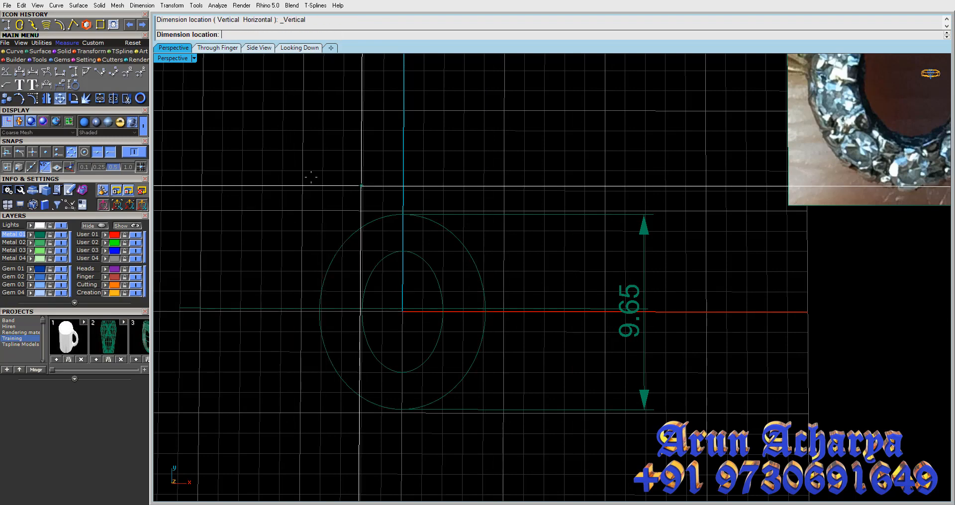
left_click(60, 72)
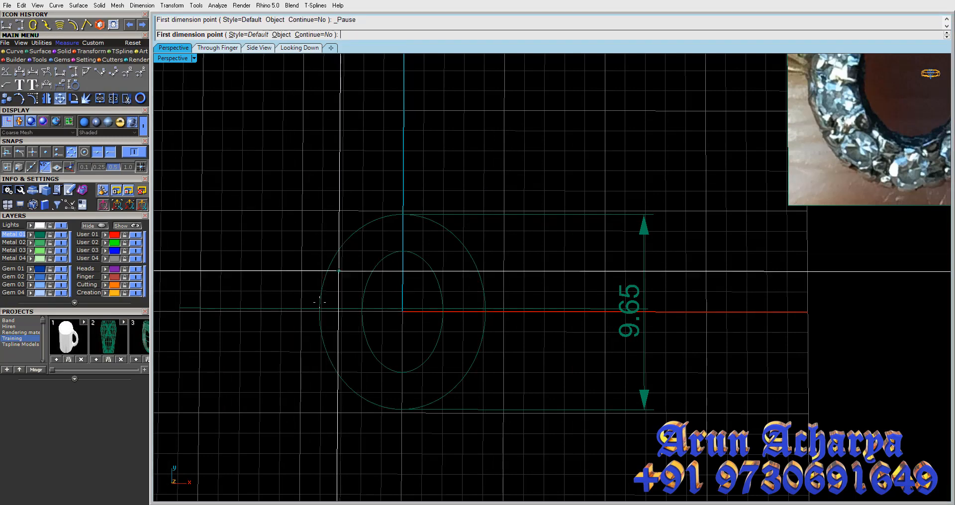
left_click(320, 312)
left_click(485, 313)
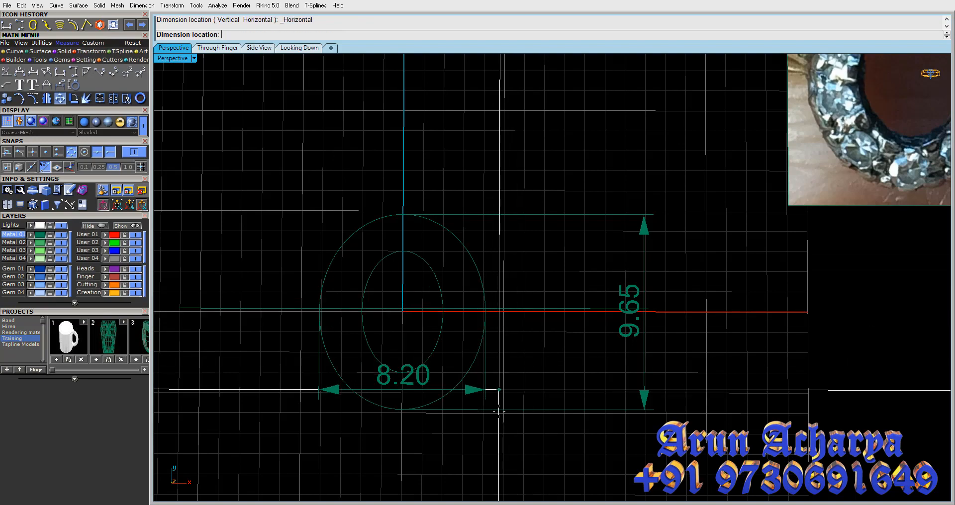
left_click(500, 390)
In the Through Finger view, add a vertical dimension from the raised guide line's end to the origin
right_click_drag(499, 390, 539, 201)
left_click_drag(339, 179, 252, 227)
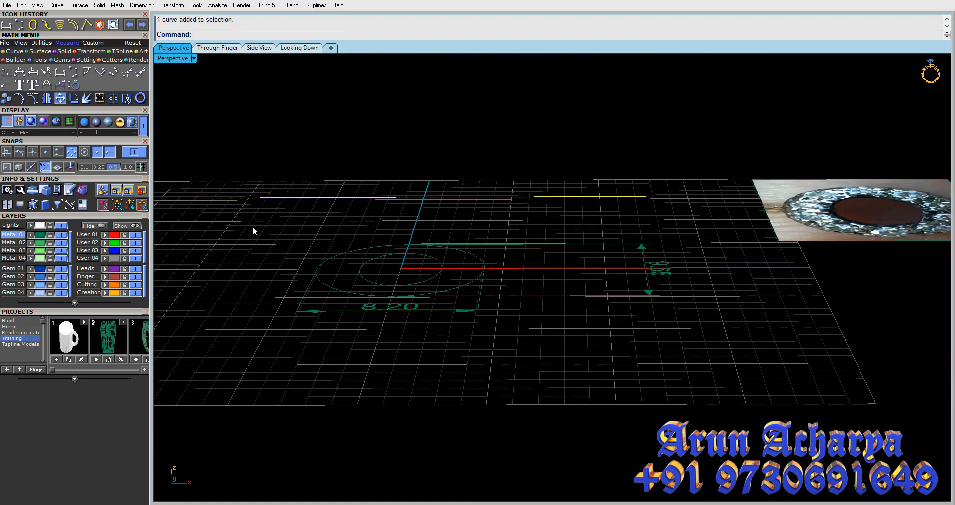
double_click(168, 58)
double_click(179, 285)
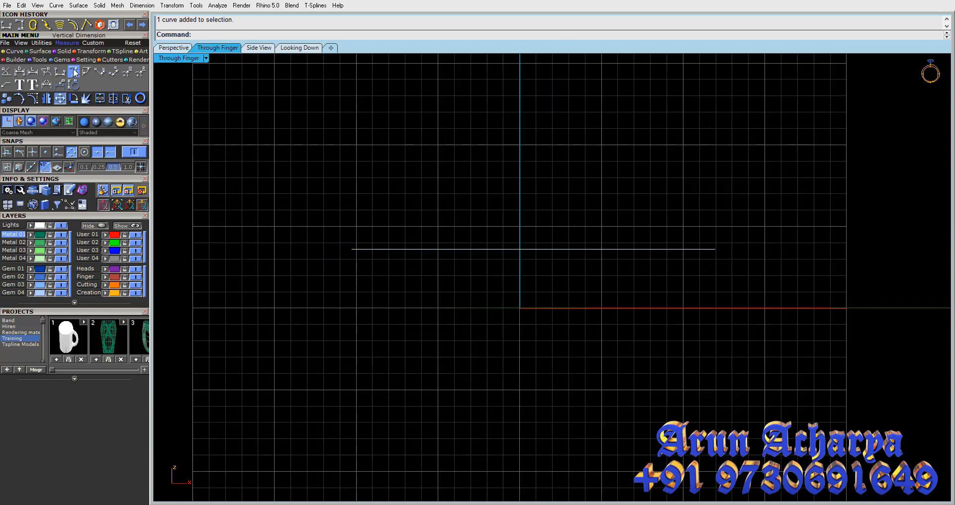
left_click(75, 72)
left_click(352, 249)
left_click(520, 308)
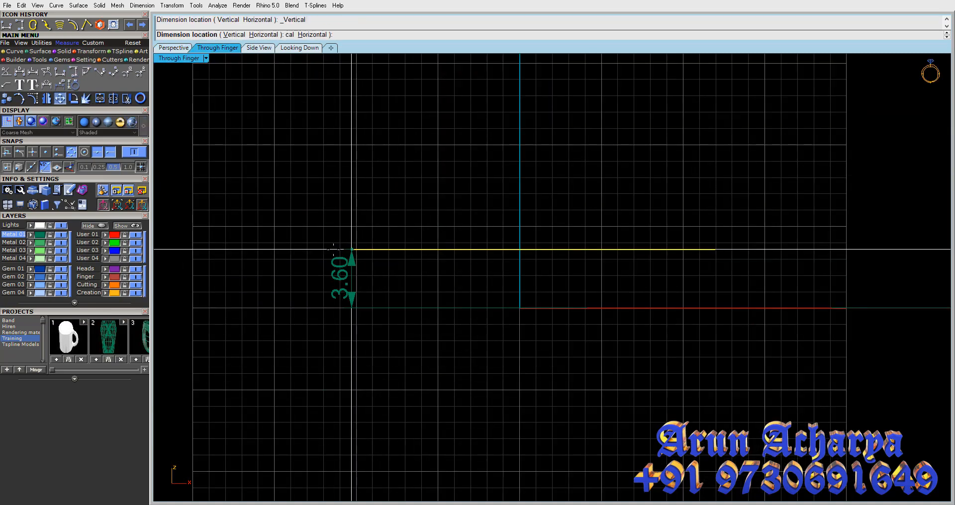
left_click(299, 271)
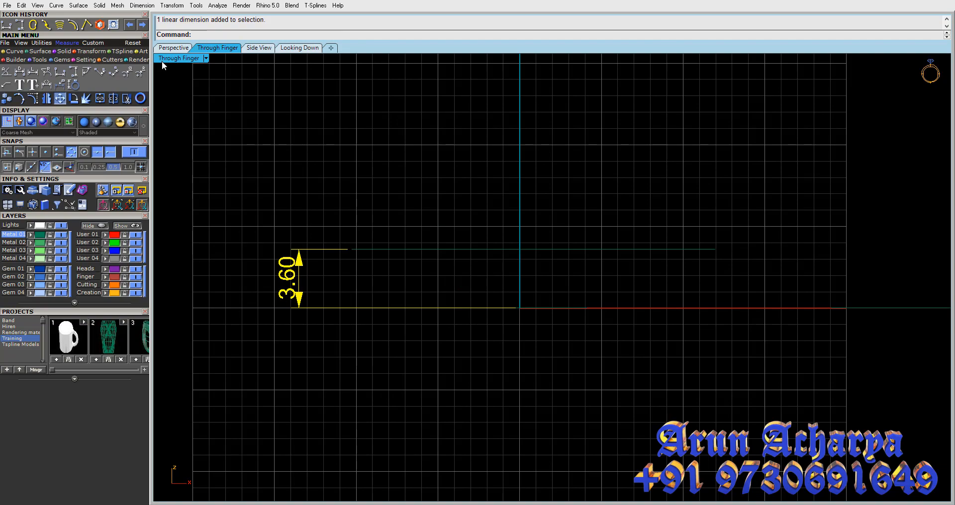
Back in the Perspective view, dimension the inner oval's length and width
double_click(169, 59)
double_click(576, 59)
right_click_drag(569, 151, 584, 343)
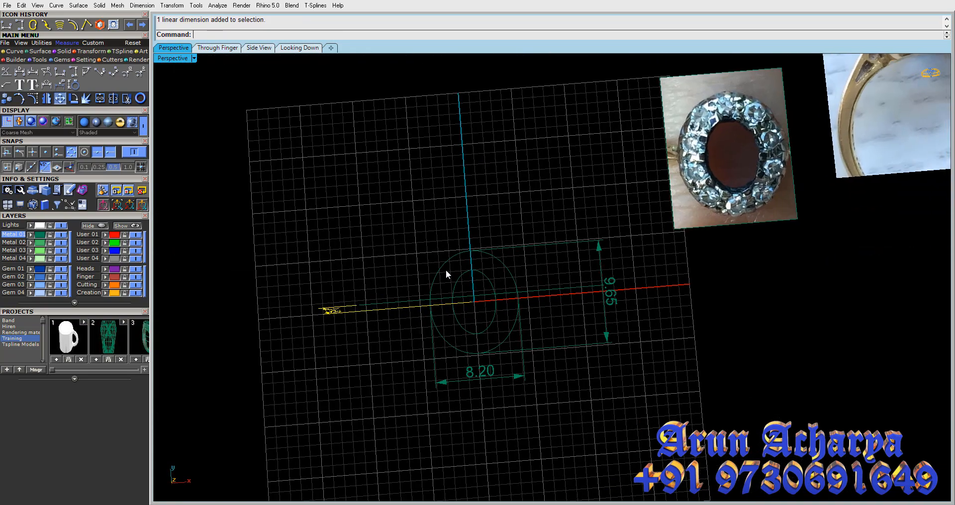
scroll(507, 277, "up", 3)
left_click(508, 274)
left_click(74, 73)
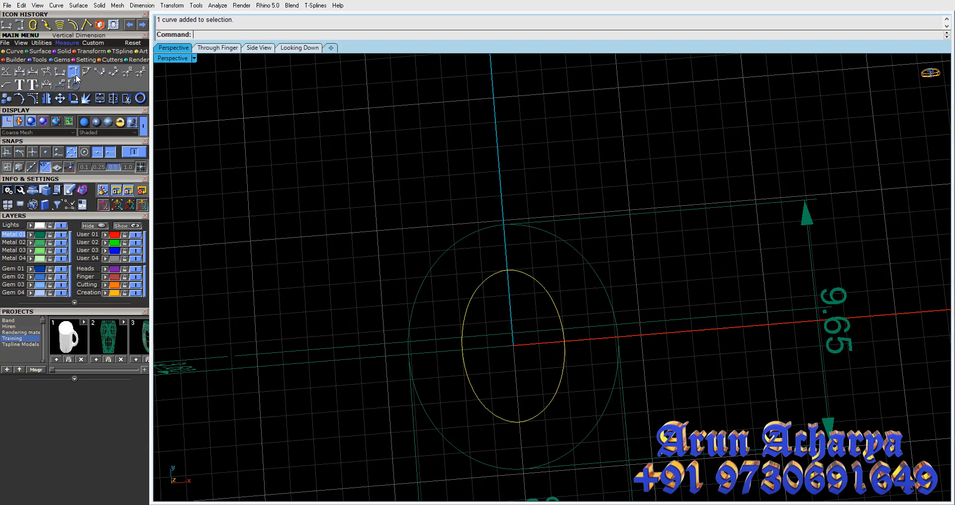
left_click(508, 271)
left_click(519, 422)
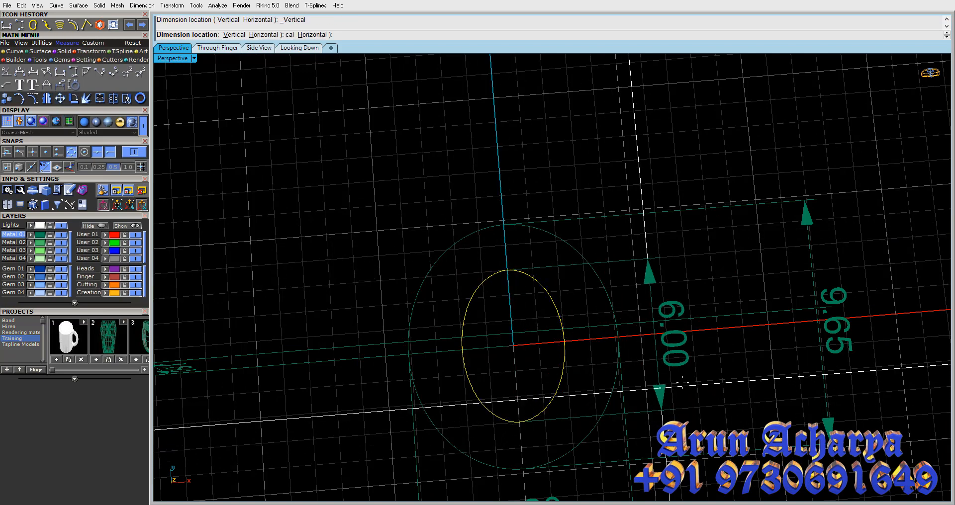
left_click(689, 338)
left_click(114, 72)
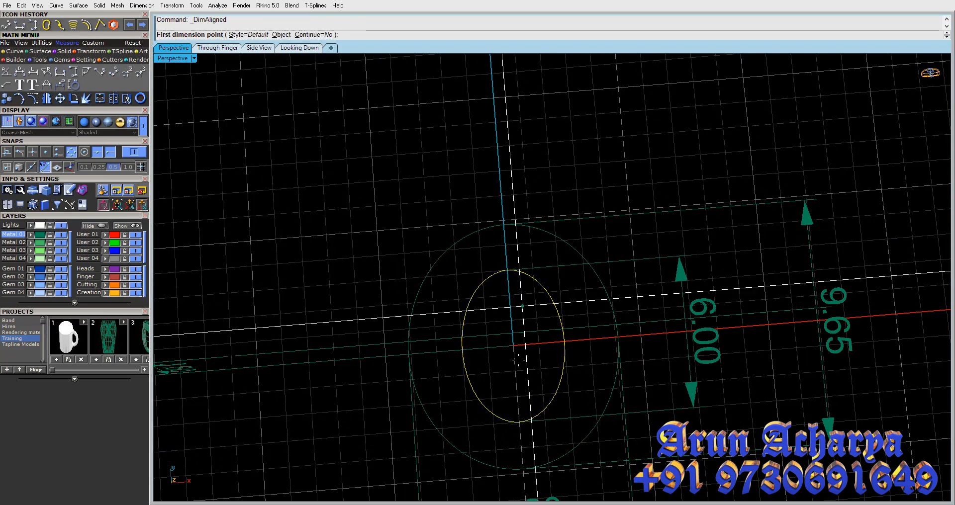
left_click(463, 351)
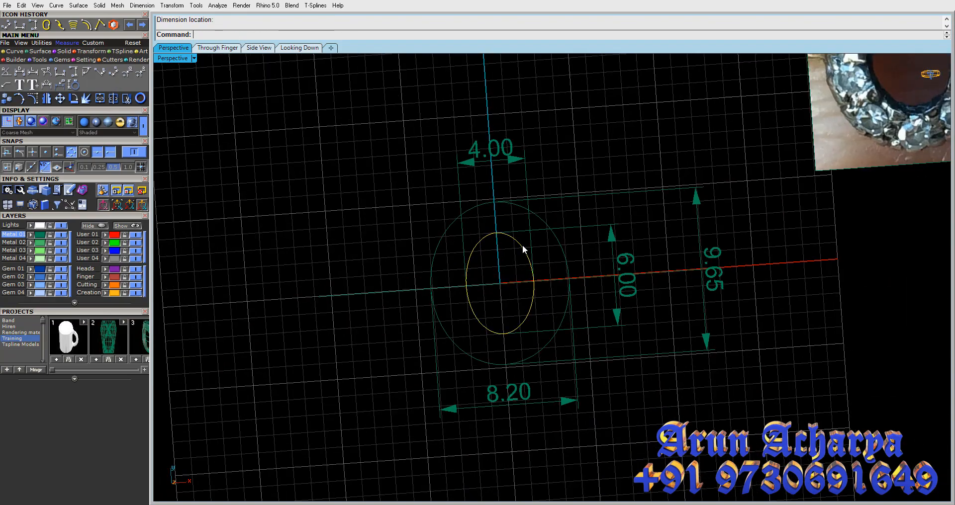
Select the outer oval along with the inner one and compare both outlines with the top-view reference photo
scroll(522, 245, "down", 6)
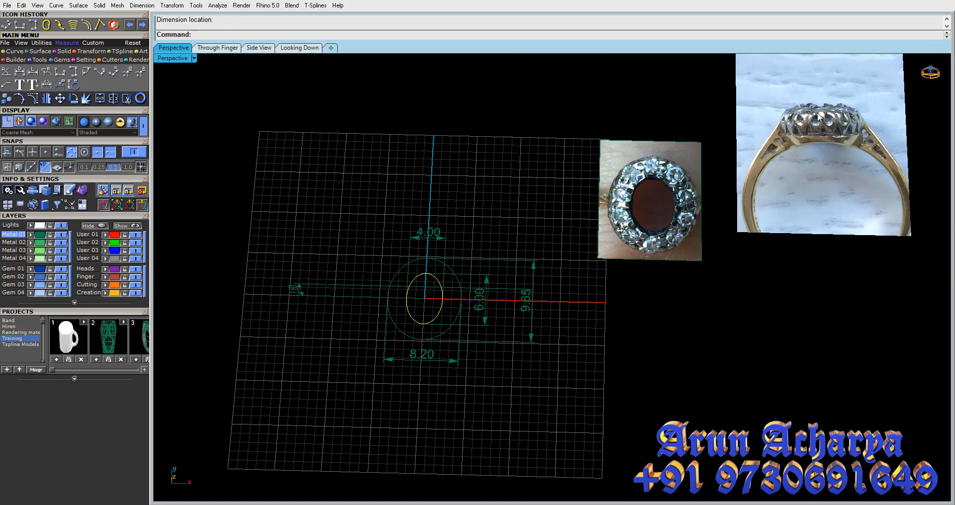
scroll(817, 120, "up", 3)
right_click_drag(586, 235, 634, 190, "shift")
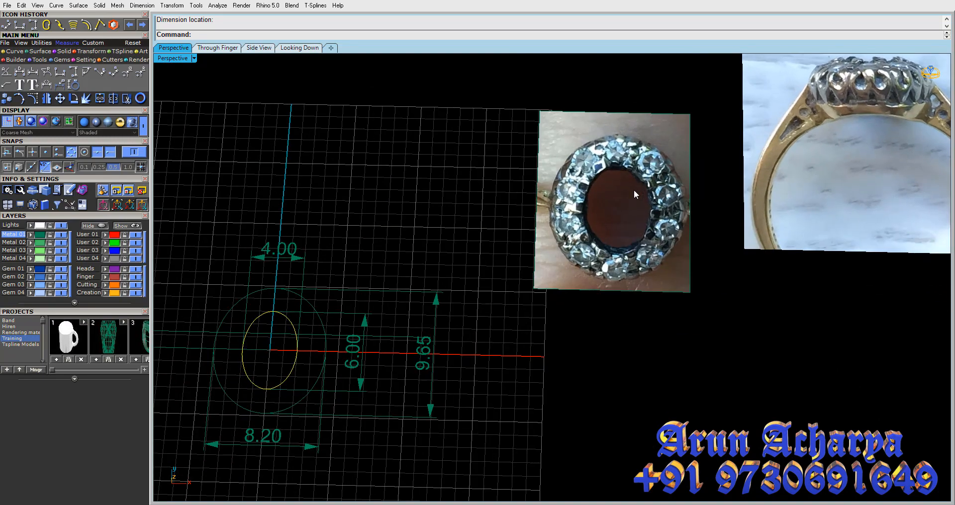
right_click_drag(464, 276, 548, 240, "shift")
scroll(329, 267, "up", 8)
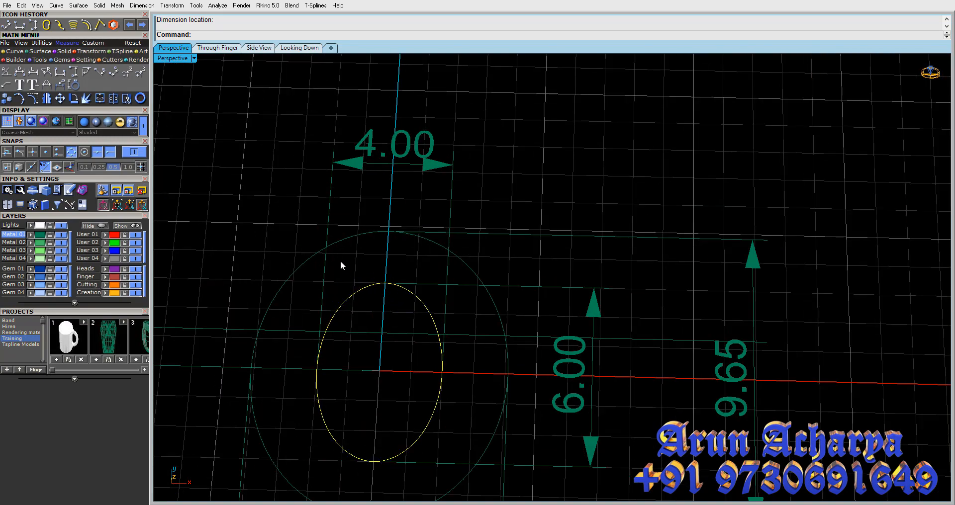
left_click(344, 238)
scroll(362, 294, "down", 6)
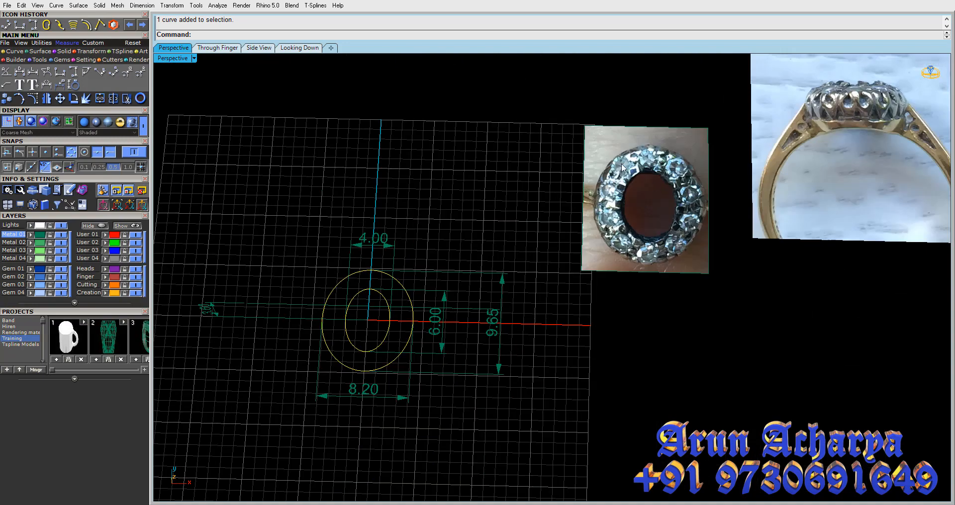
scroll(632, 171, "up", 4)
scroll(488, 251, "down", 5)
scroll(420, 262, "up", 5)
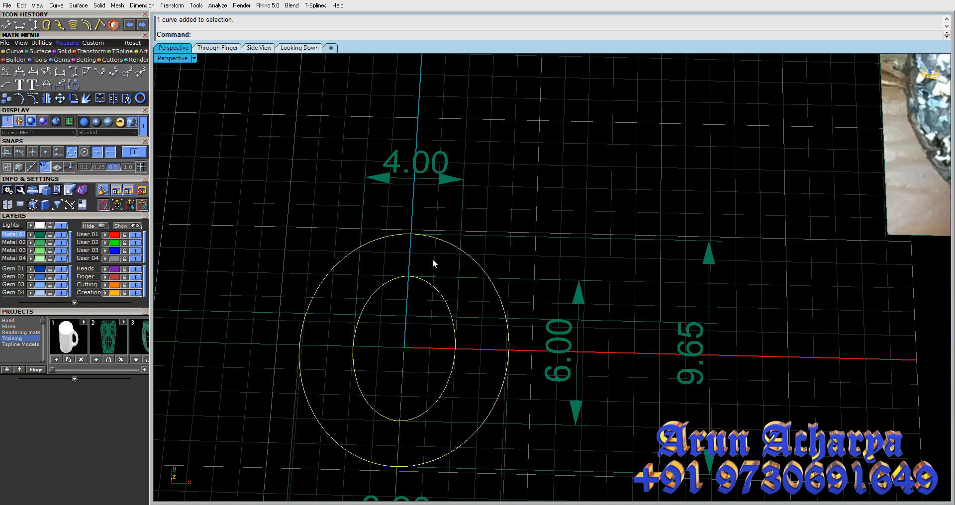
right_click_drag(448, 286, 456, 212, "shift")
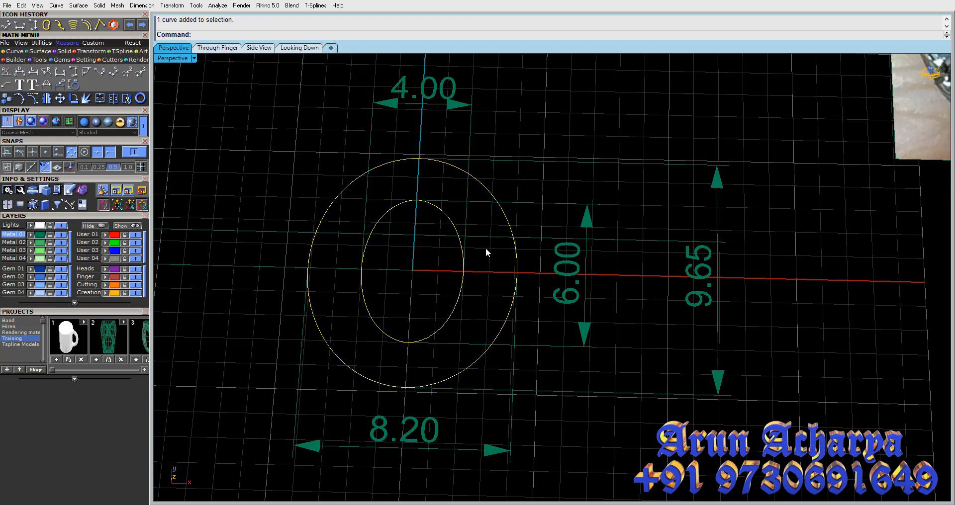
Examine the ring of stones in the top-view photo and the prongs and gallery in the side-view photo
scroll(476, 282, "down", 8)
right_click_drag(609, 267, 545, 315, "shift")
scroll(705, 204, "up", 4)
scroll(706, 204, "up", 2)
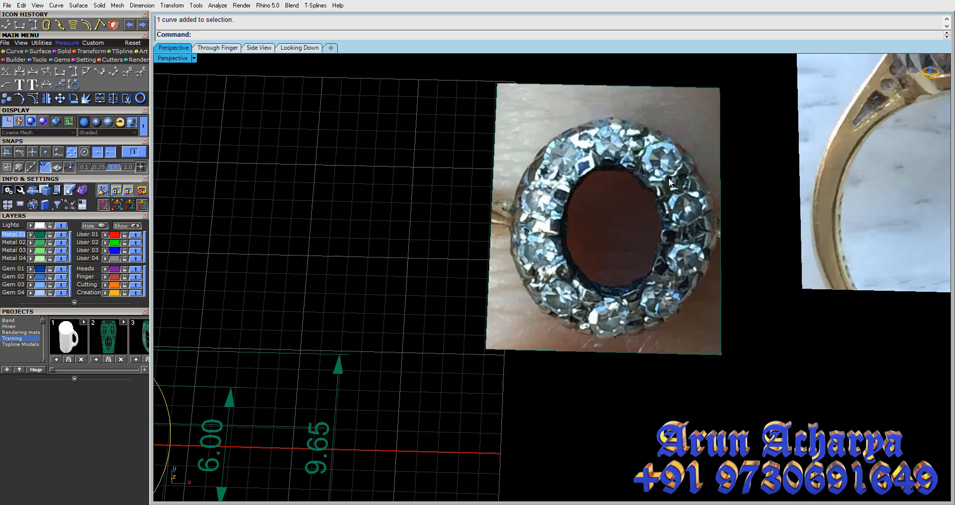
scroll(669, 179, "down", 4)
right_click_drag(799, 153, 727, 217, "shift")
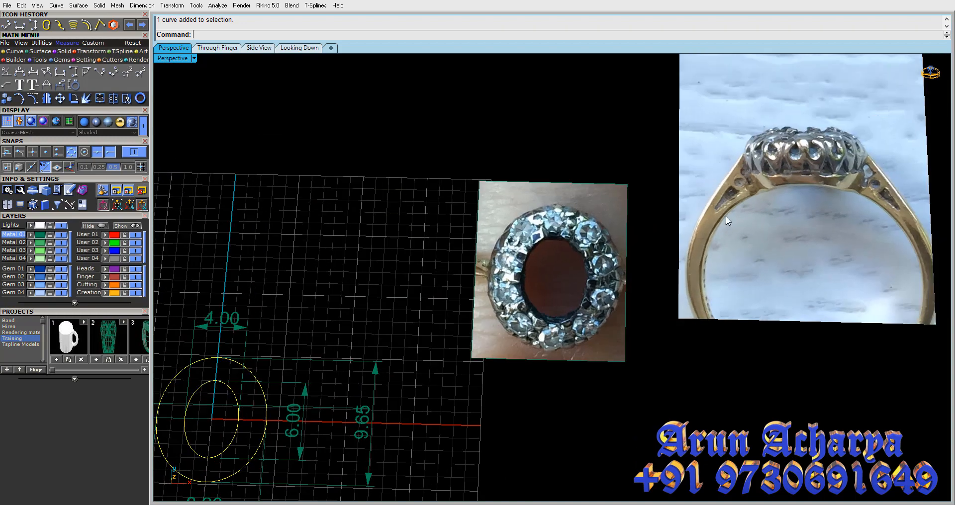
scroll(832, 154, "up", 3)
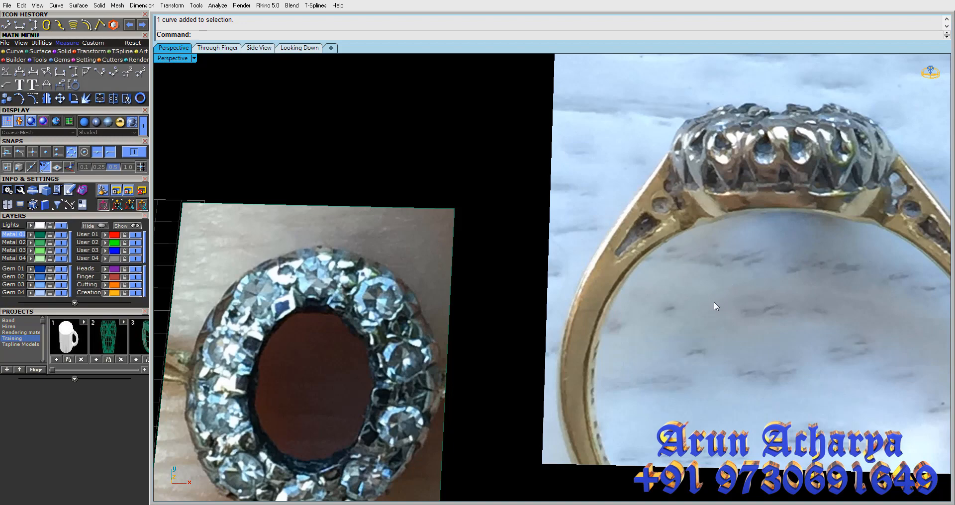
scroll(791, 149, "up", 3)
right_click_drag(745, 159, 645, 162, "shift")
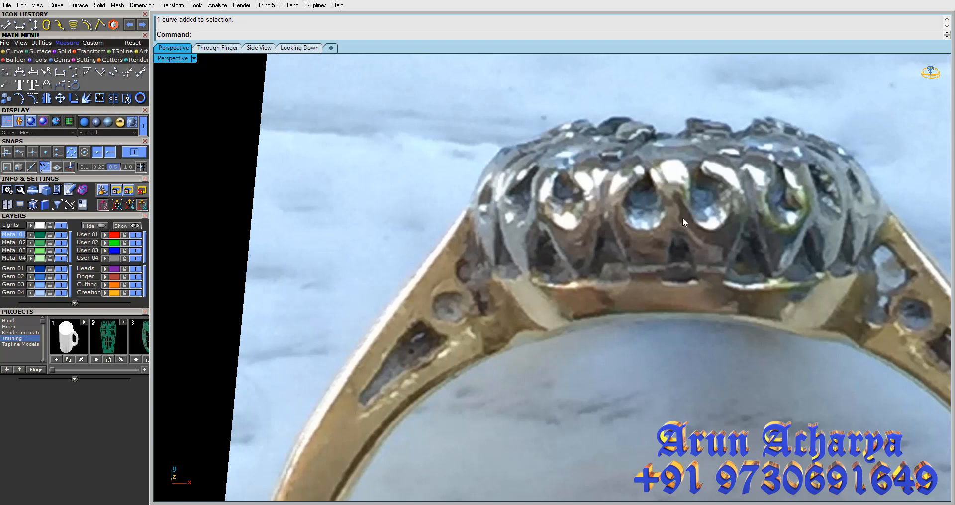
scroll(676, 217, "down", 5)
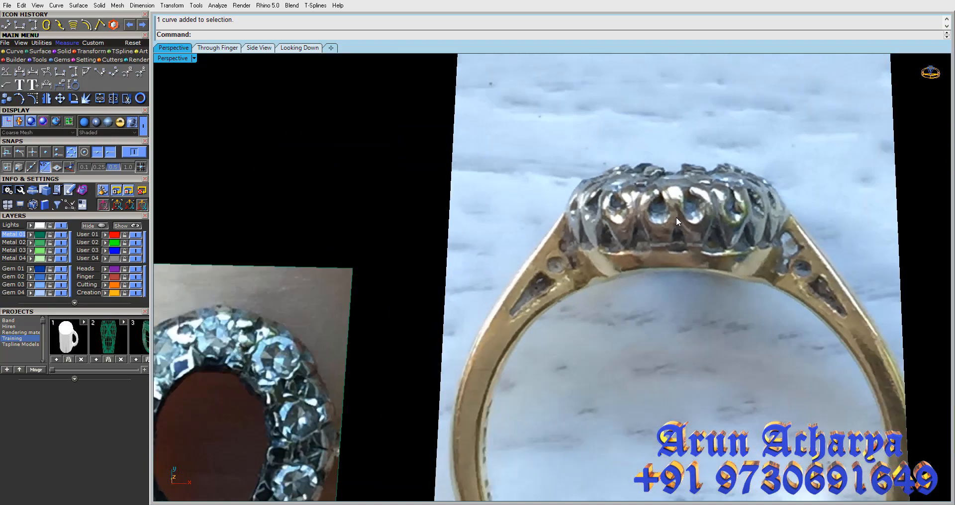
scroll(555, 192, "down", 4)
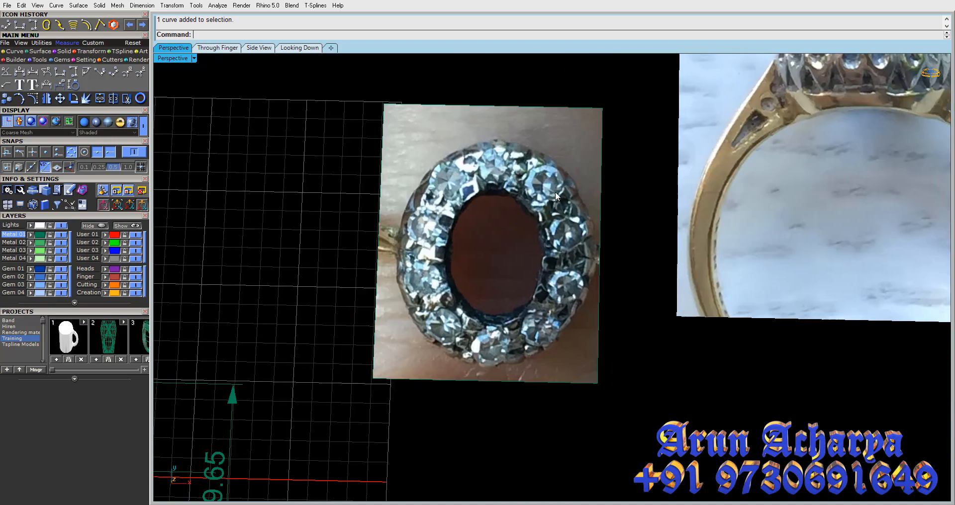
scroll(396, 249, "up", 5)
scroll(392, 247, "up", 6)
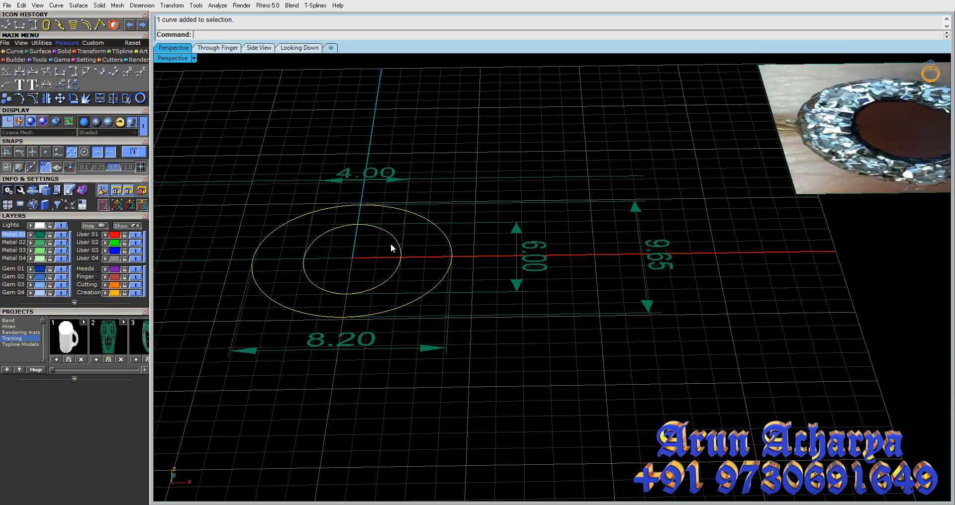
Check the dimensioned ovals again against the cluster outline in the top photo and the head in the side photo
right_click_drag(437, 239, 437, 304)
scroll(438, 298, "down", 4)
right_click_drag(529, 267, 446, 297, "shift")
scroll(447, 297, "down", 2)
right_click_drag(873, 79, 801, 119, "shift")
scroll(801, 119, "up", 4)
scroll(801, 119, "up", 2)
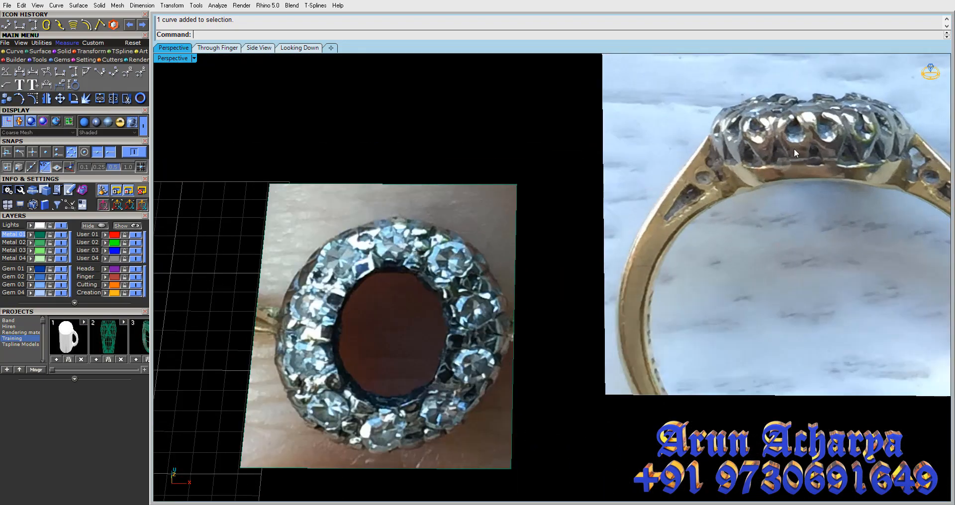
right_click_drag(672, 180, 752, 174, "shift")
scroll(752, 174, "down", 2)
right_click_drag(369, 333, 487, 256, "shift")
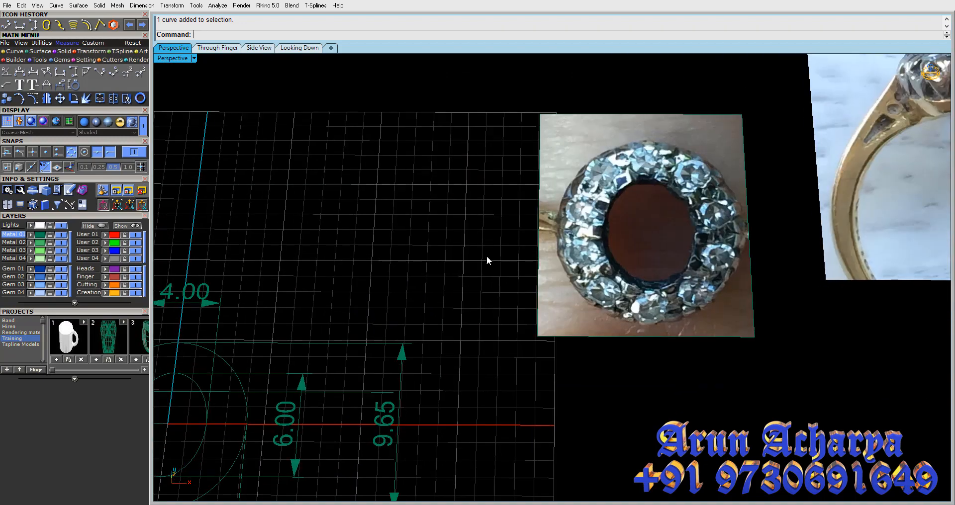
right_click_drag(246, 439, 417, 253, "shift")
Select both ovals, view them with the raised guide line, and inspect the head's side profile in the reference photo
left_click(405, 344)
left_click(441, 353, "shift")
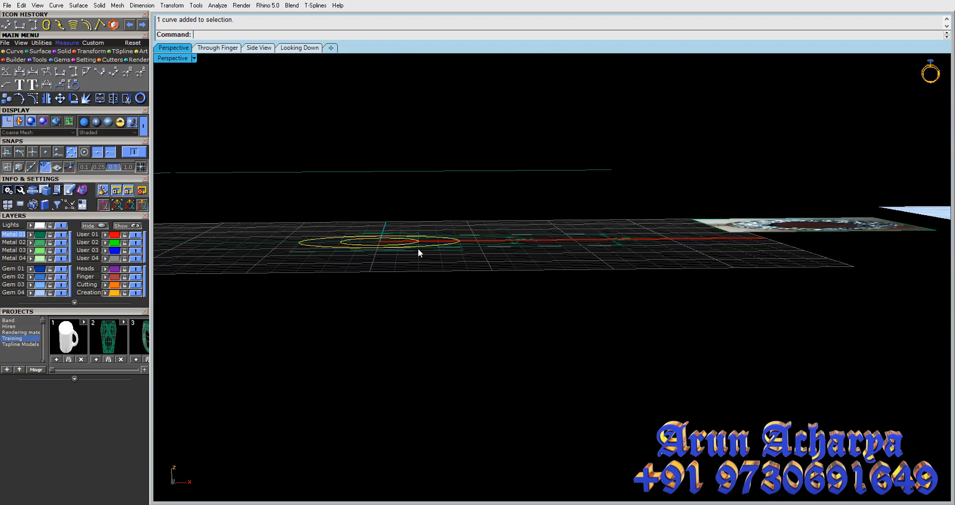
double_click(169, 58)
double_click(568, 59)
right_click_drag(584, 139, 587, 293)
right_click_drag(716, 283, 467, 318, "shift")
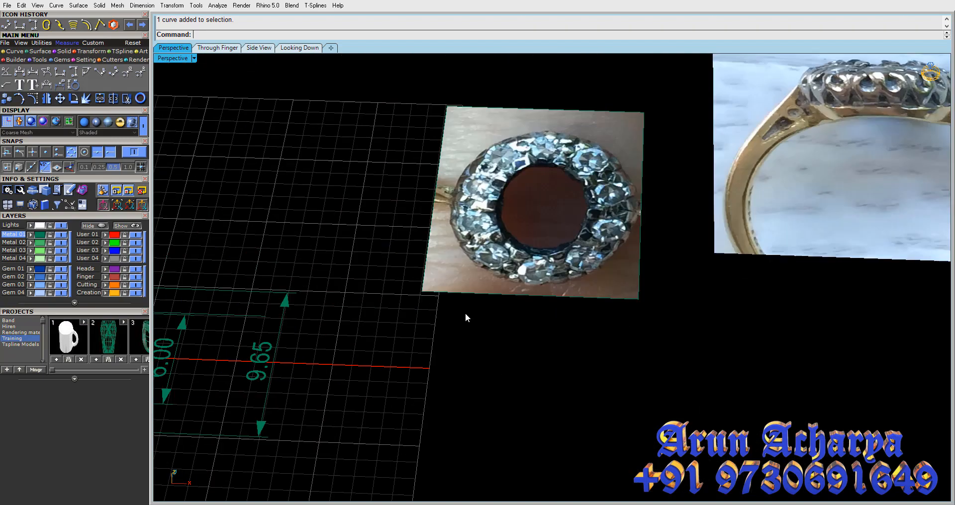
right_click_drag(716, 263, 510, 362, "shift")
scroll(562, 211, "up", 5)
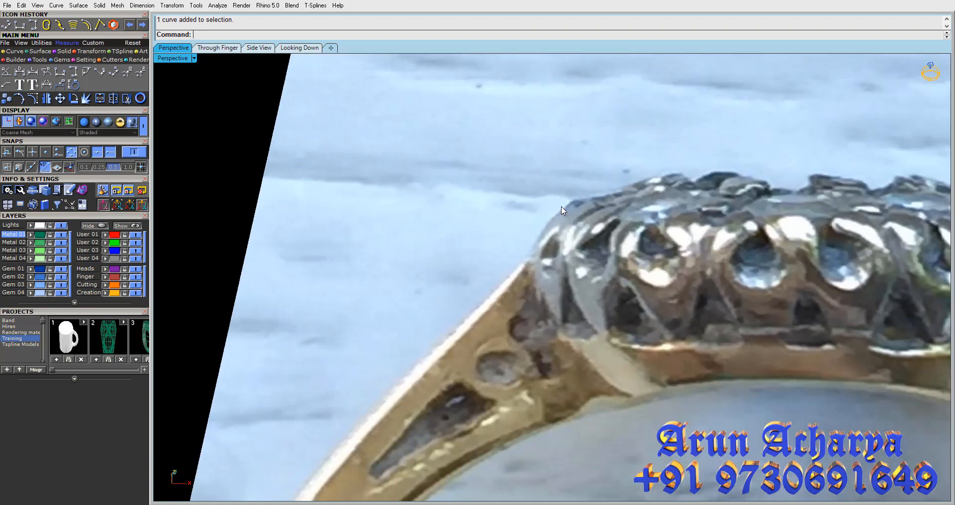
Examine the head's profile in the side-view photo and compare it with the dimensioned ovals
scroll(742, 220, "down", 3)
scroll(742, 220, "up", 4)
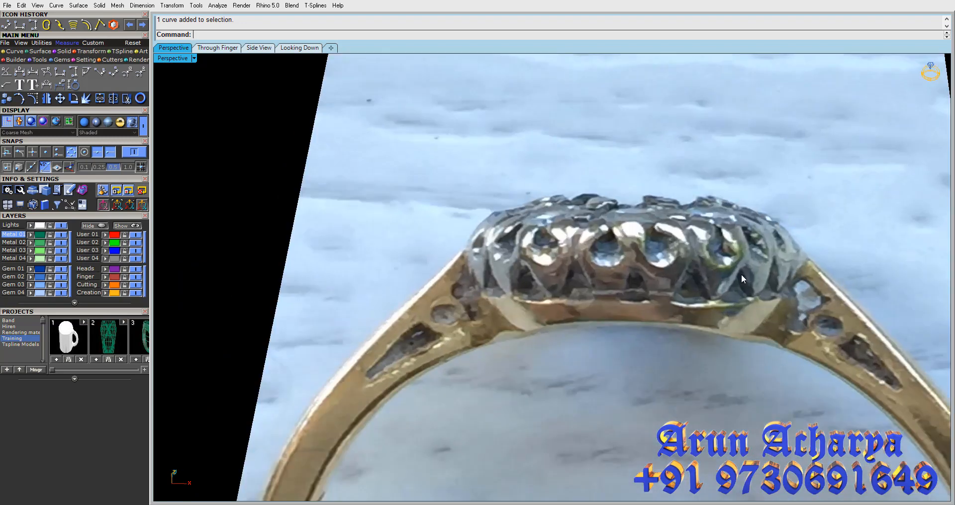
right_click_drag(549, 227, 547, 297)
scroll(563, 227, "down", 3)
scroll(562, 227, "down", 3)
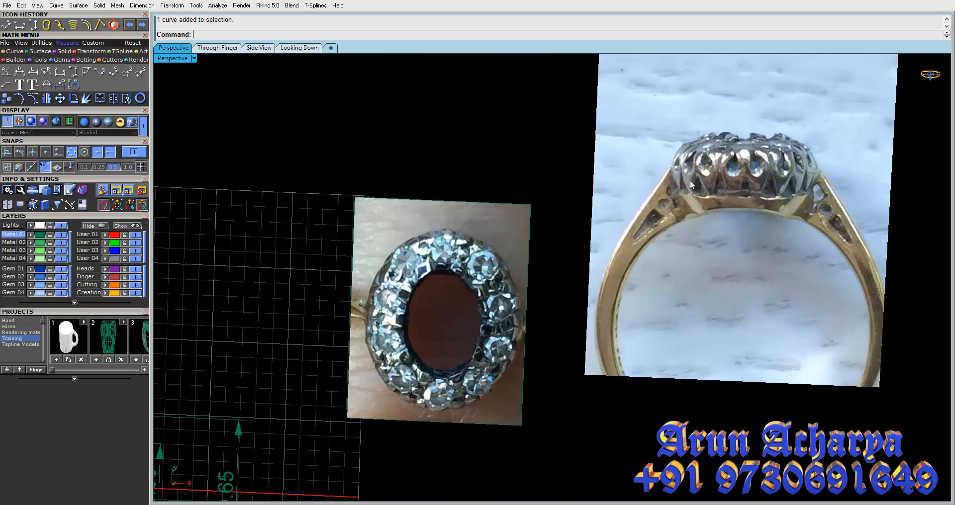
right_click_drag(454, 287, 569, 212, "shift")
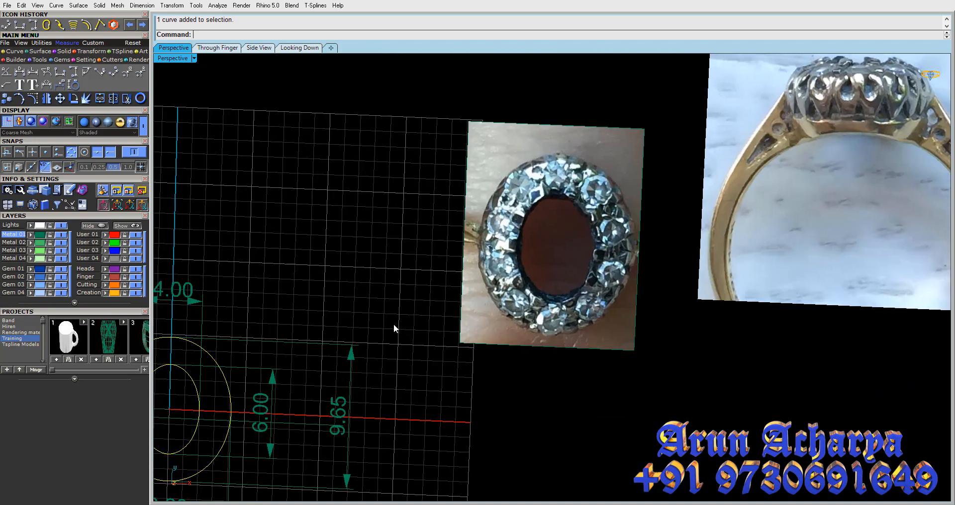
right_click_drag(394, 325, 551, 231, "shift")
right_click_drag(339, 215, 365, 312)
scroll(366, 288, "up", 5)
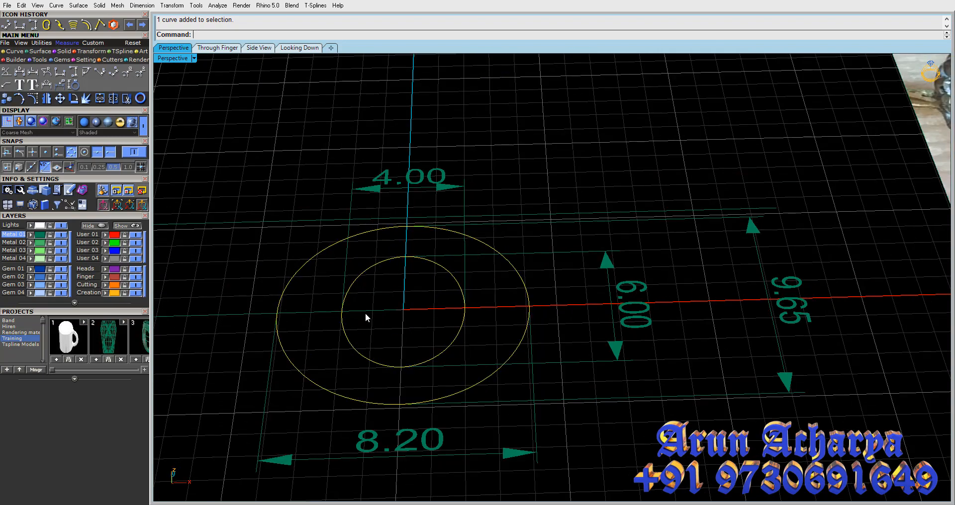
Move the inner oval straight up by 3.6 in the Through Finger view
double_click(180, 59)
left_click(324, 196)
scroll(324, 196, "up", 4)
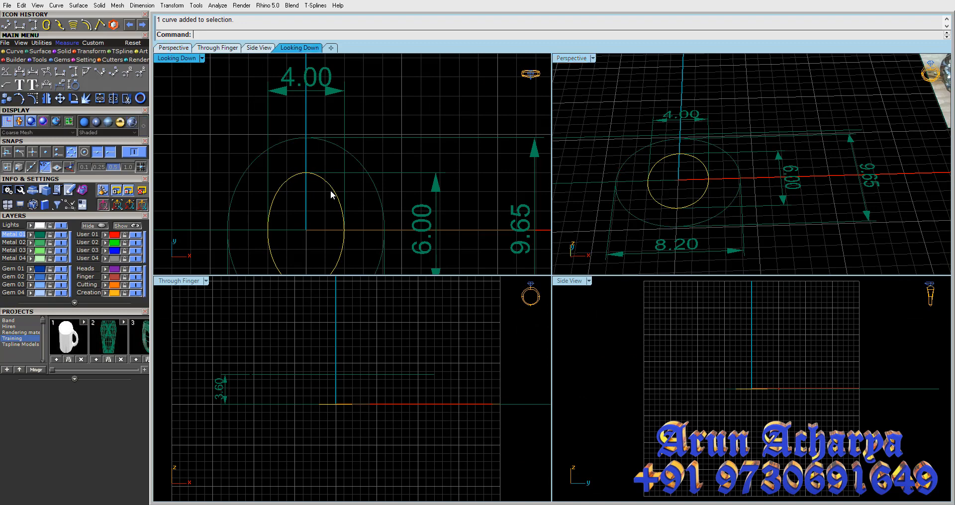
double_click(178, 281)
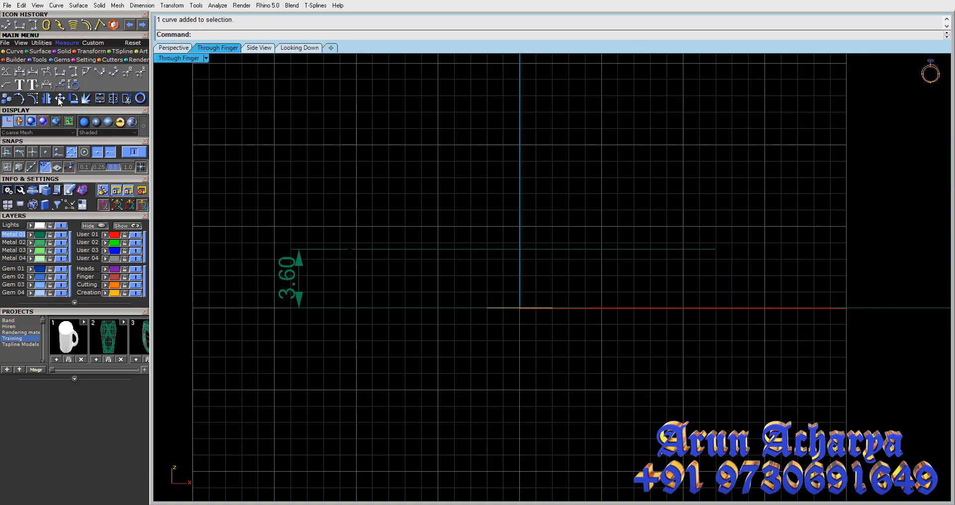
left_click(60, 99)
left_click(515, 363)
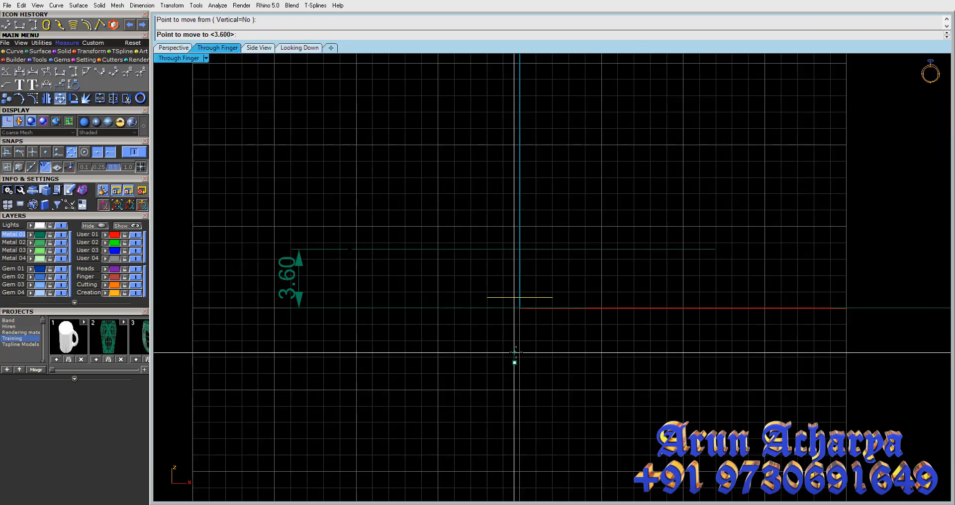
type("3.6")
key("Return")
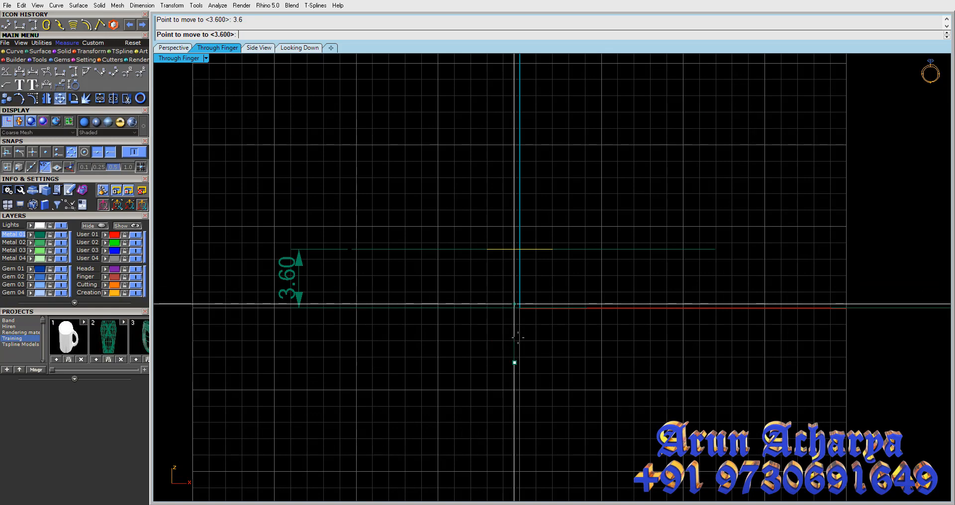
left_click(516, 335)
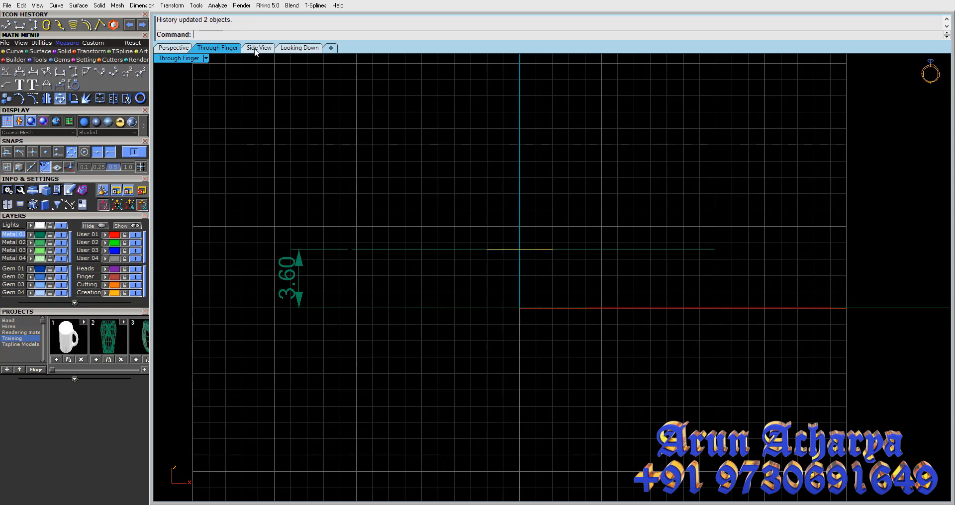
Move the outer oval straight up by 3.2 in the Through Finger view
double_click(183, 59)
left_click(722, 151)
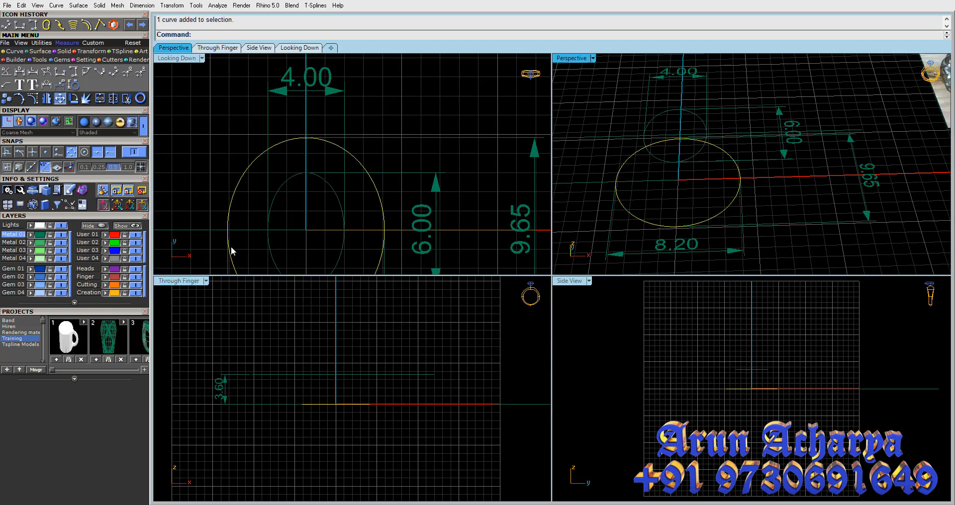
double_click(177, 281)
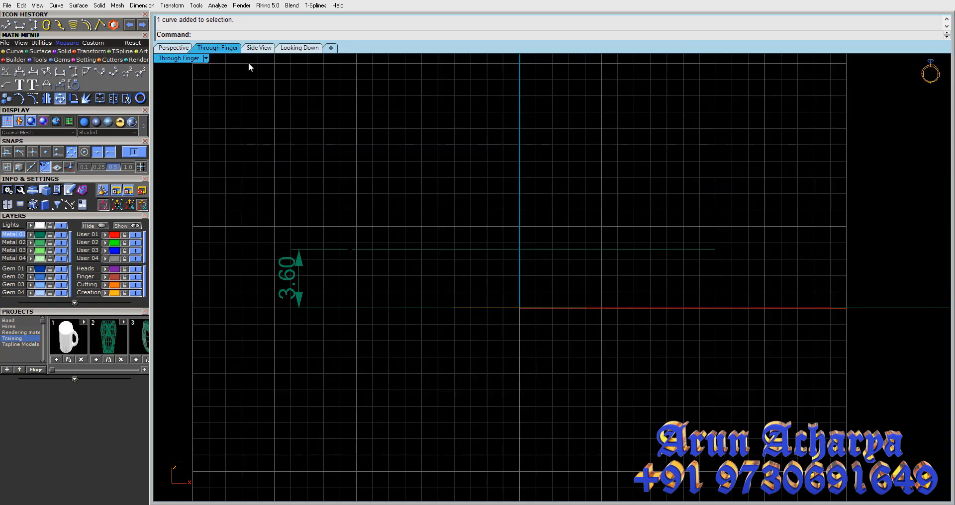
double_click(172, 59)
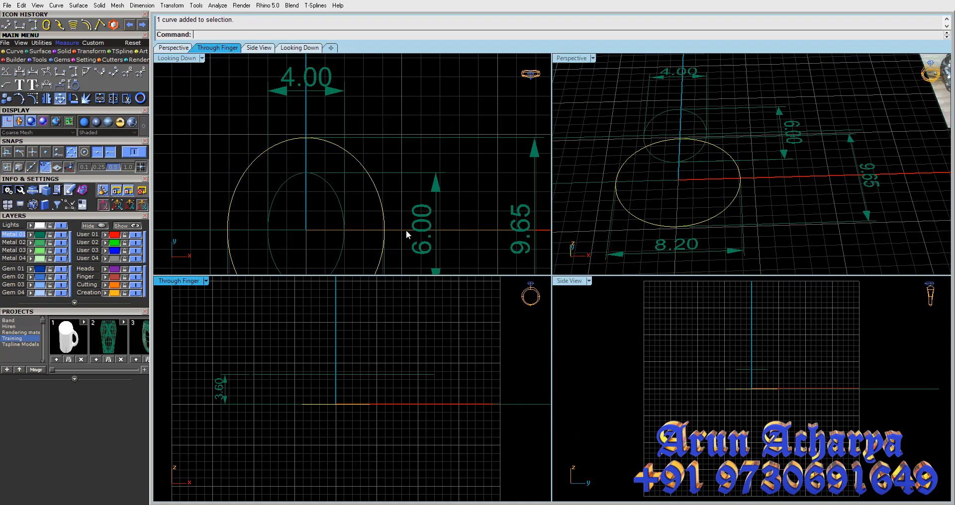
left_click(60, 99)
left_click(364, 396)
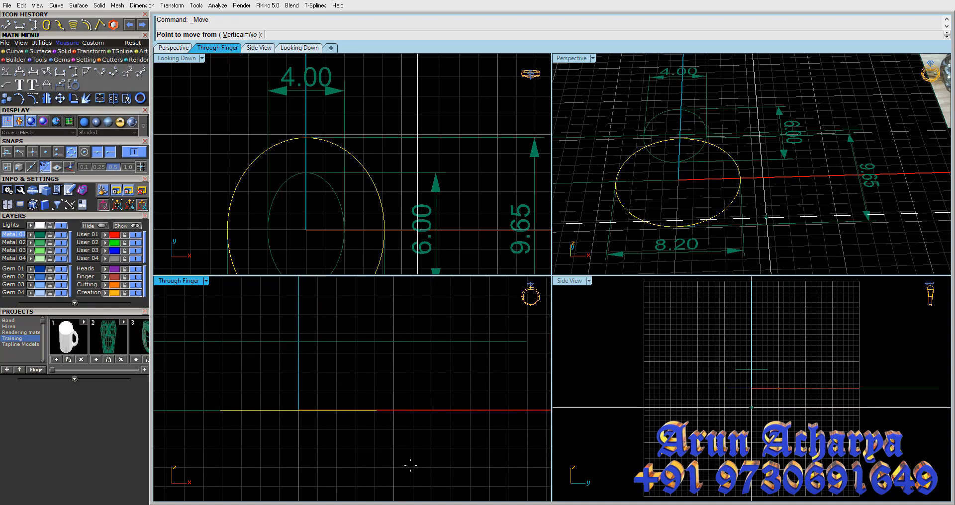
type("3.")
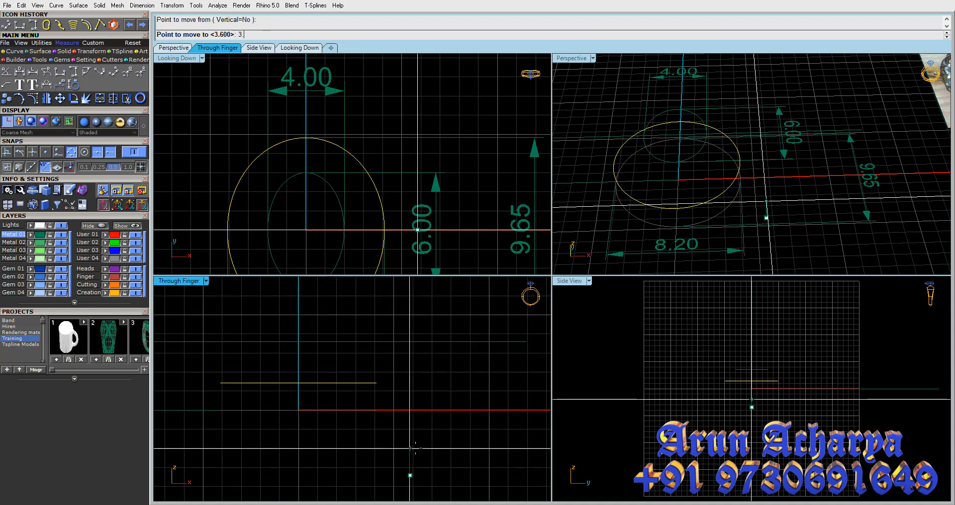
type("3")
key("Return")
type("3")
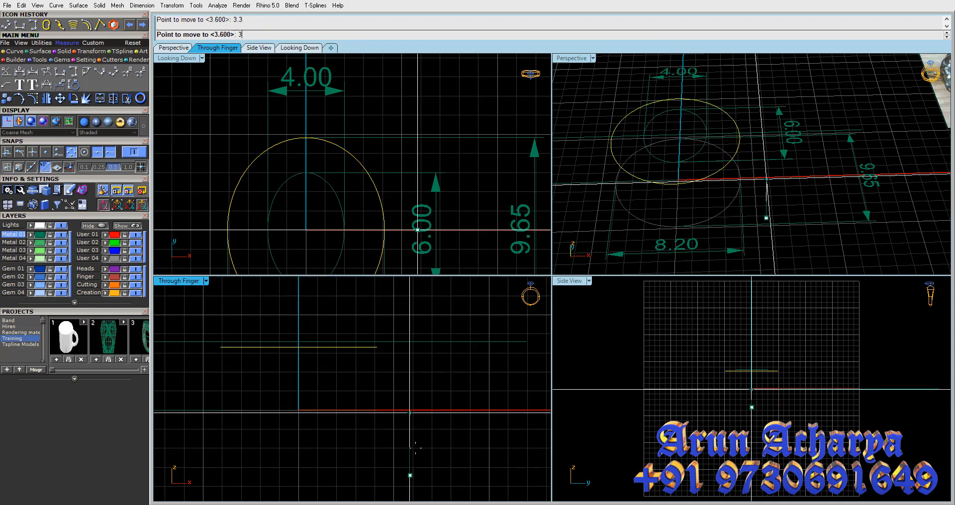
type(".2")
key("Return")
key("Return")
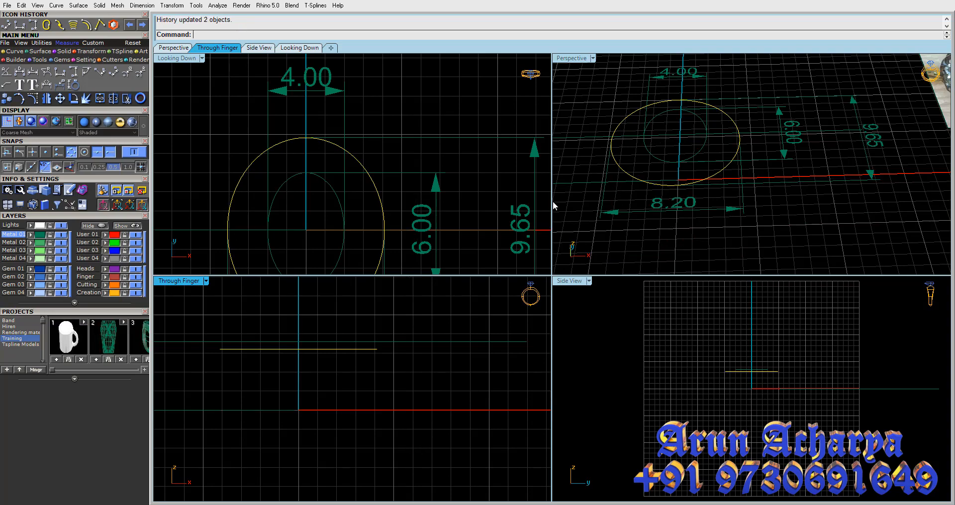
Delete the width and length dimensions of the inner and outer ovals
double_click(575, 59)
scroll(581, 191, "down", 6)
right_click_drag(574, 203, 603, 231)
left_click_drag(625, 207, 583, 286)
right_click_drag(565, 214, 563, 241)
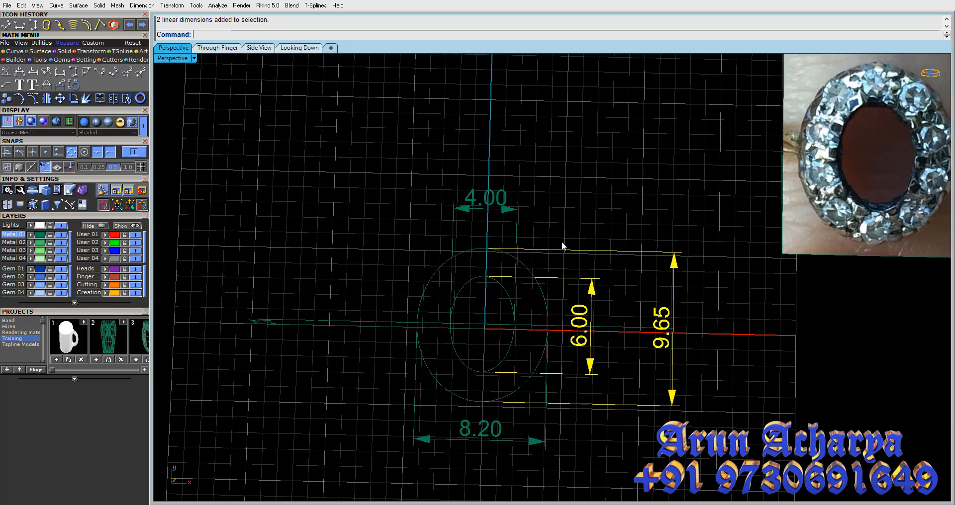
left_click_drag(548, 449, 520, 425)
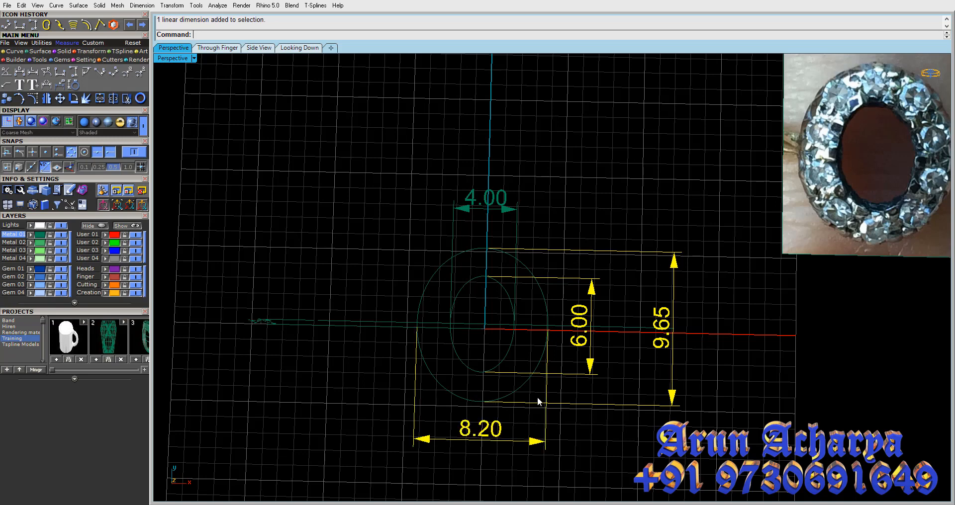
left_click_drag(530, 186, 488, 211)
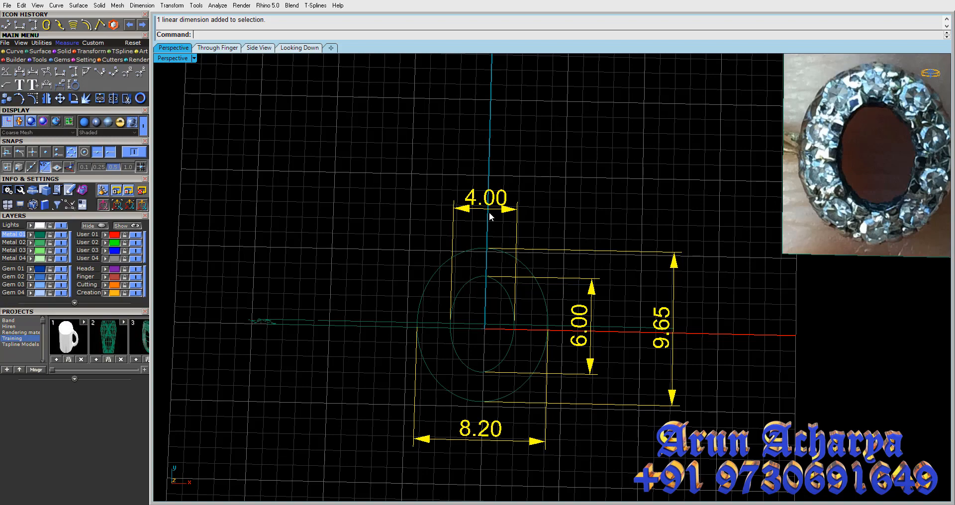
key("Delete")
Copy the raised outer oval straight down by 3.2 in the Through Finger view to form the base oval
right_click_drag(470, 312, 471, 232)
left_click(279, 249)
right_click_drag(279, 248, 534, 225)
left_click(542, 228)
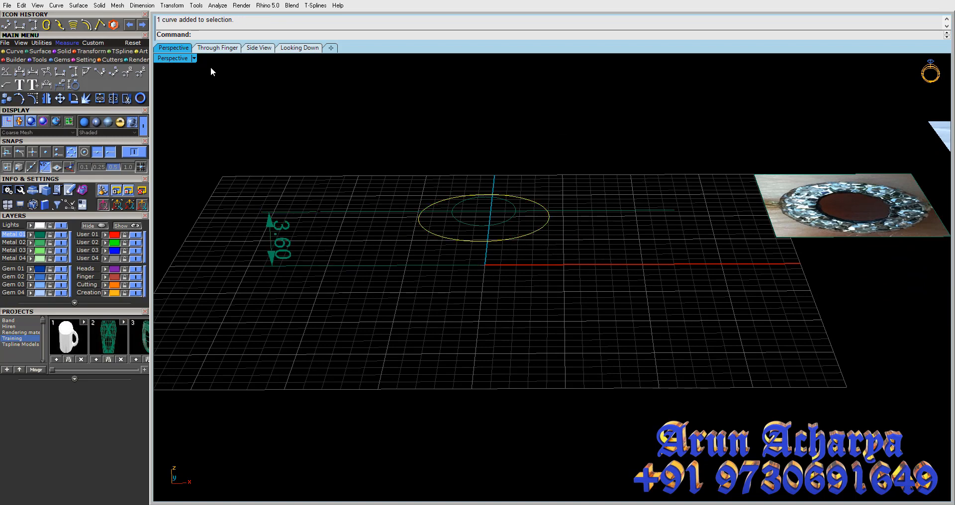
double_click(188, 59)
left_click(375, 355)
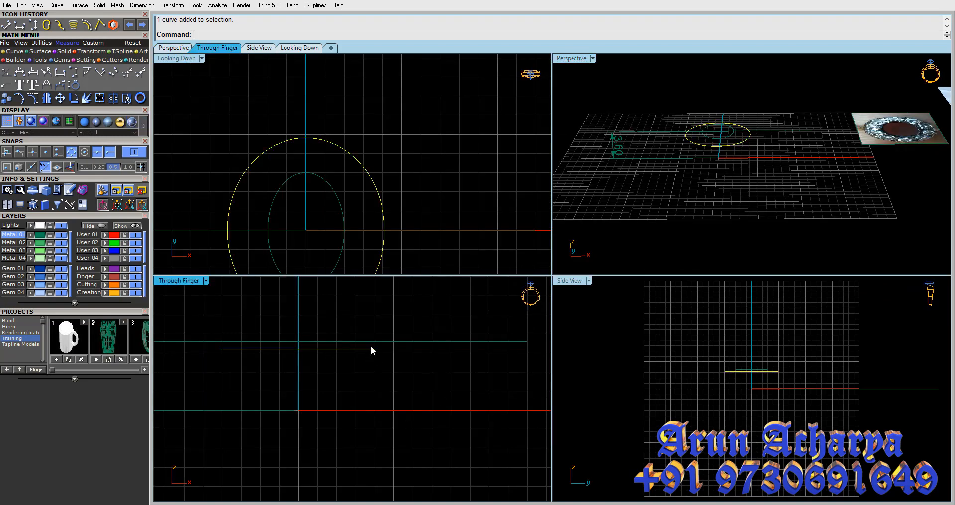
left_click(6, 101)
left_click(423, 358)
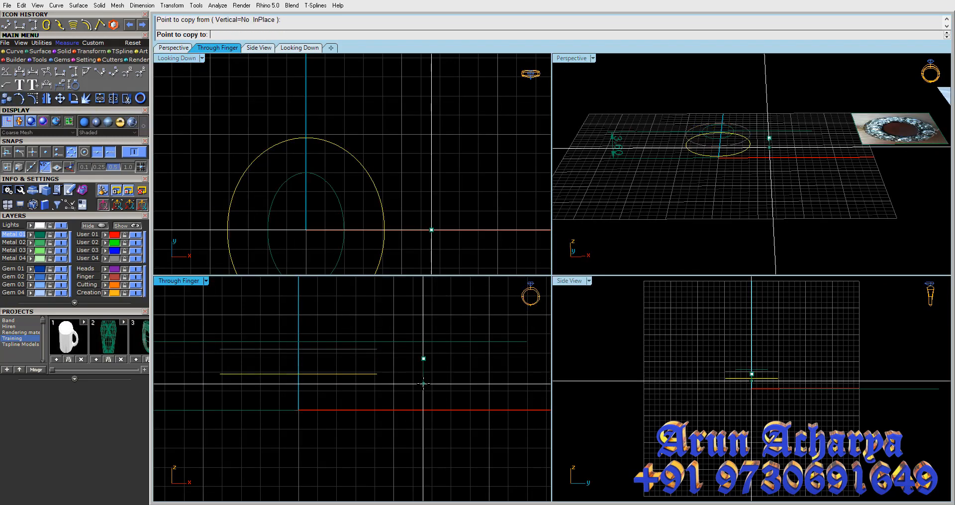
type("3.2")
key("Return")
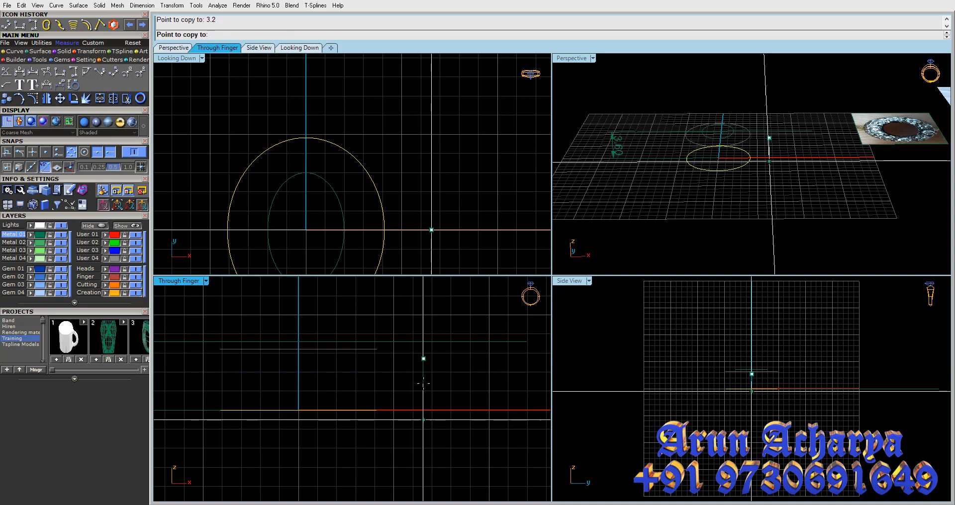
key("Return")
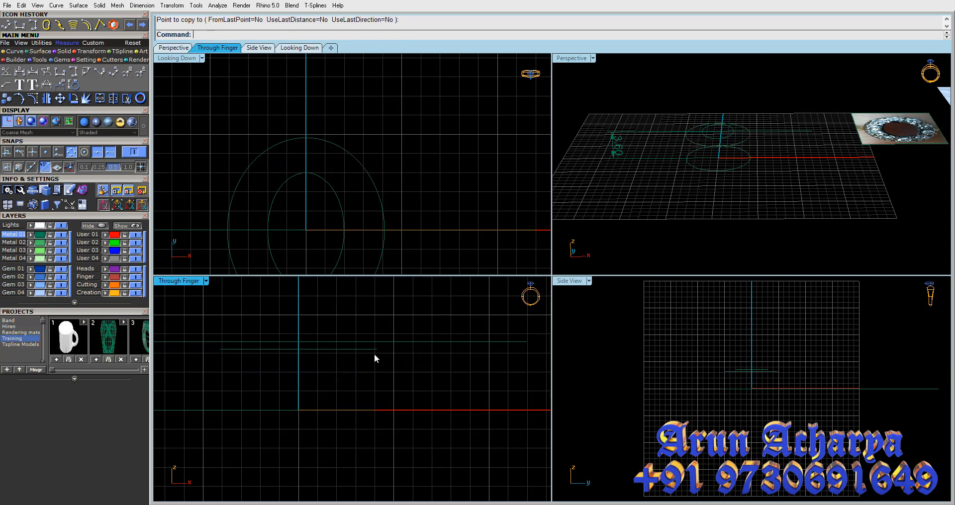
Check the gallery and prong profile of the head in the side-view photo against the oval layout
double_click(576, 60)
right_click_drag(647, 197, 649, 290)
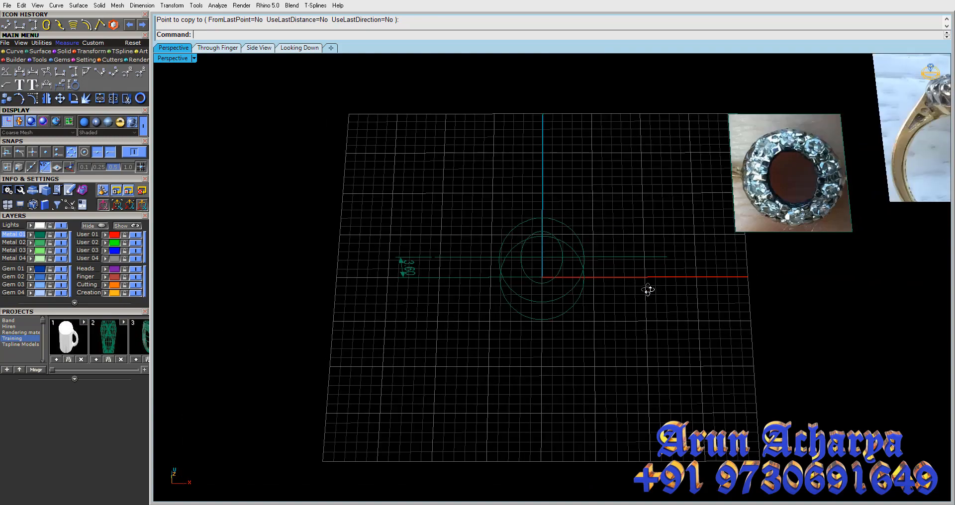
scroll(650, 293, "down", 4)
right_click_drag(754, 298, 578, 372, "shift")
scroll(708, 203, "up", 10)
scroll(642, 237, "up", 3)
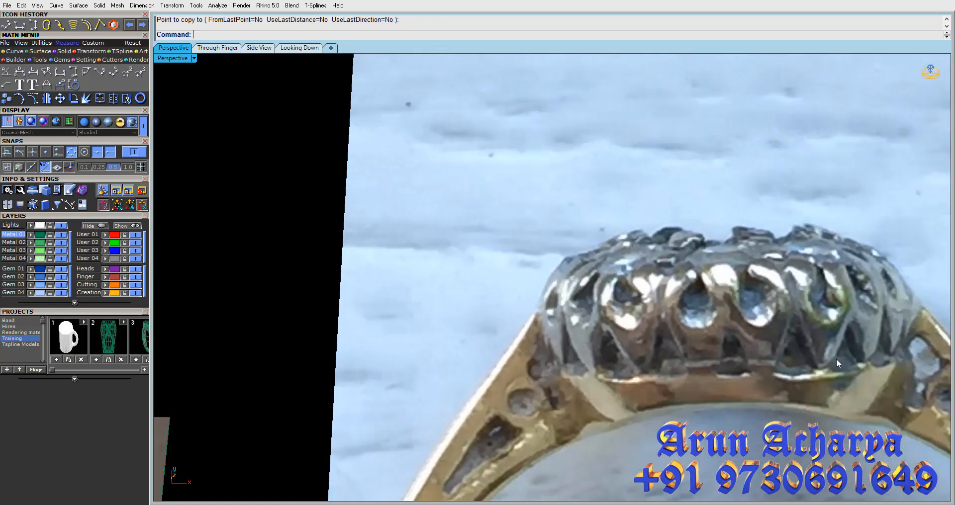
right_click_drag(836, 359, 727, 378, "shift")
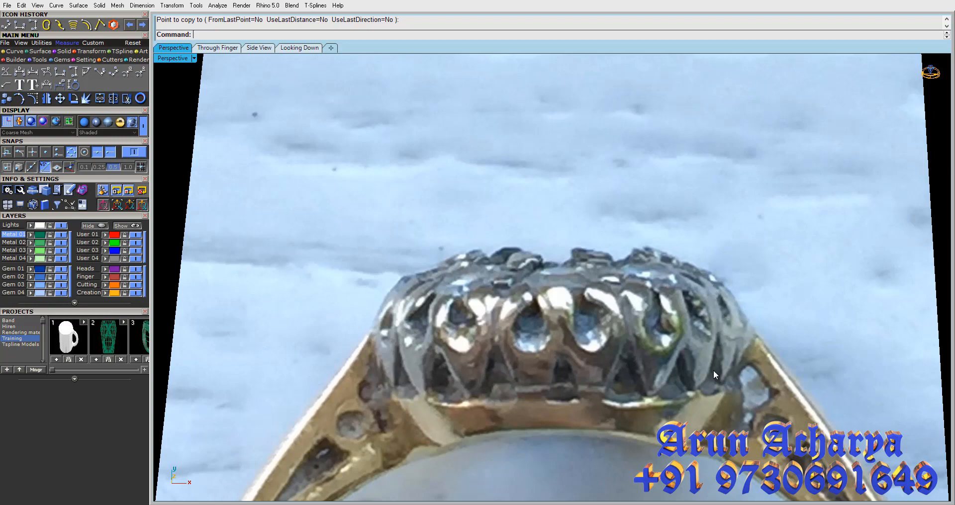
scroll(706, 330, "down", 10)
right_click_drag(437, 390, 486, 264, "shift")
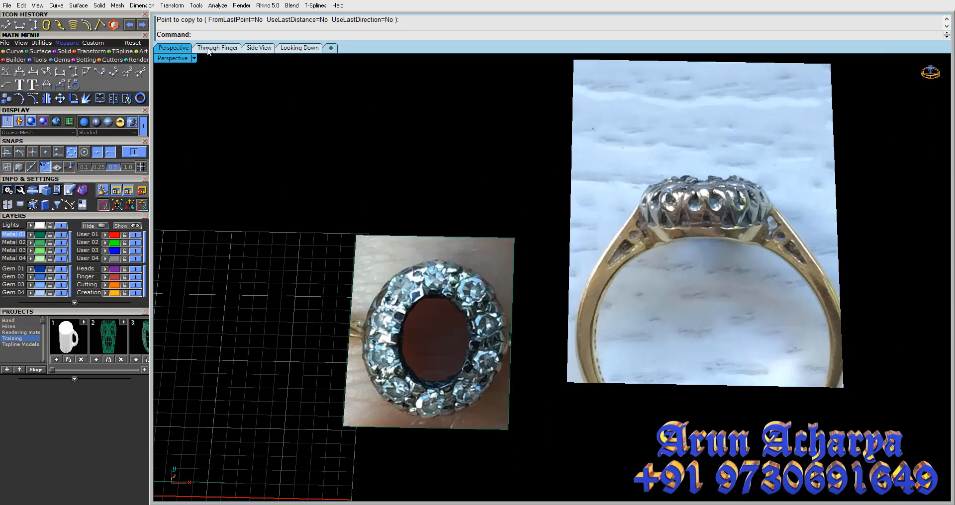
Select the raised outer oval and examine its position relative to the inner and base ovals in perspective
double_click(172, 59)
double_click(180, 282)
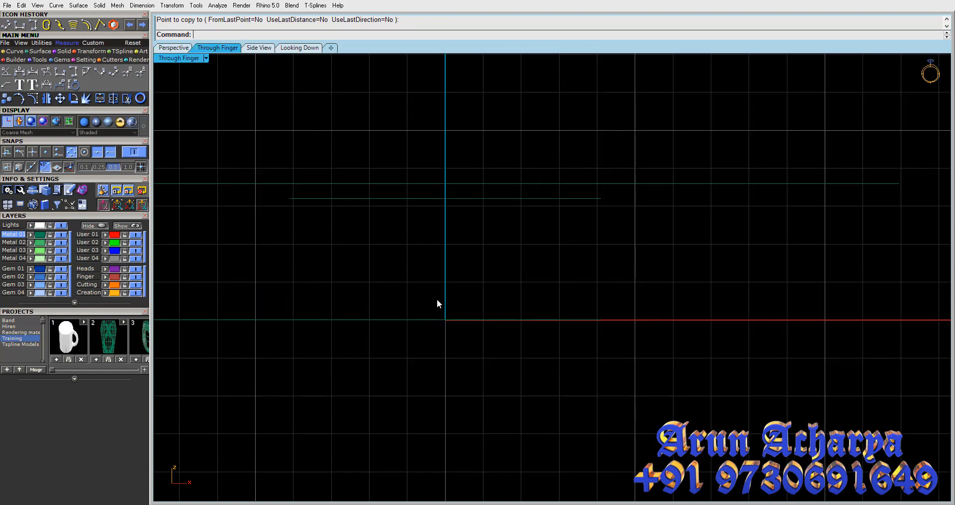
right_click_drag(437, 302, 533, 302)
left_click(544, 200)
double_click(183, 59)
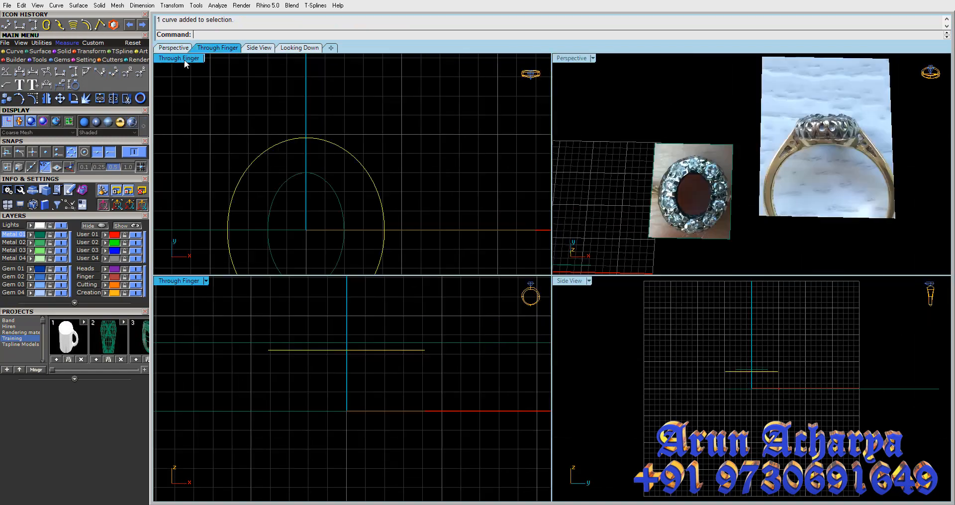
double_click(587, 63)
right_click_drag(591, 359, 584, 316)
scroll(581, 255, "up", 8)
scroll(583, 316, "up", 6)
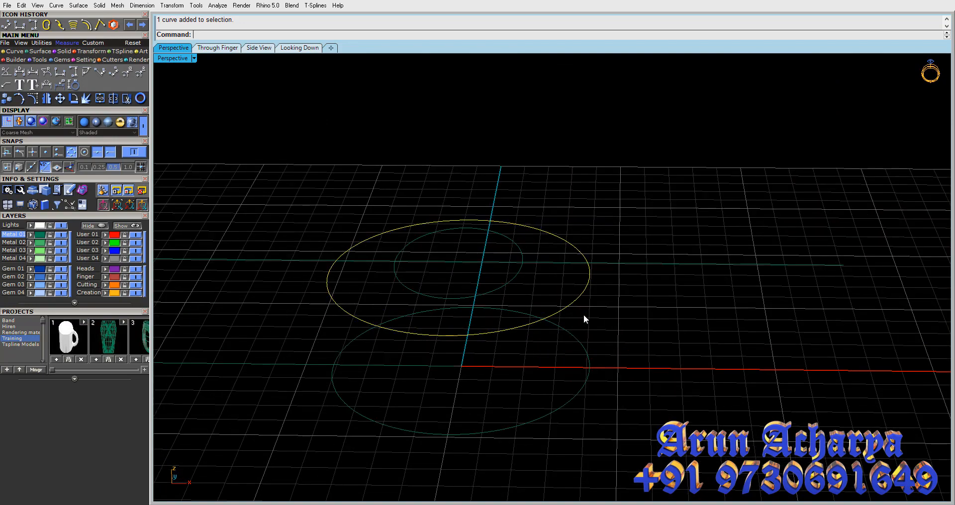
Draw a polyline in the Through Finger view from the inner oval's side to the raised outer oval's side and straight down to the base oval
left_click(12, 52)
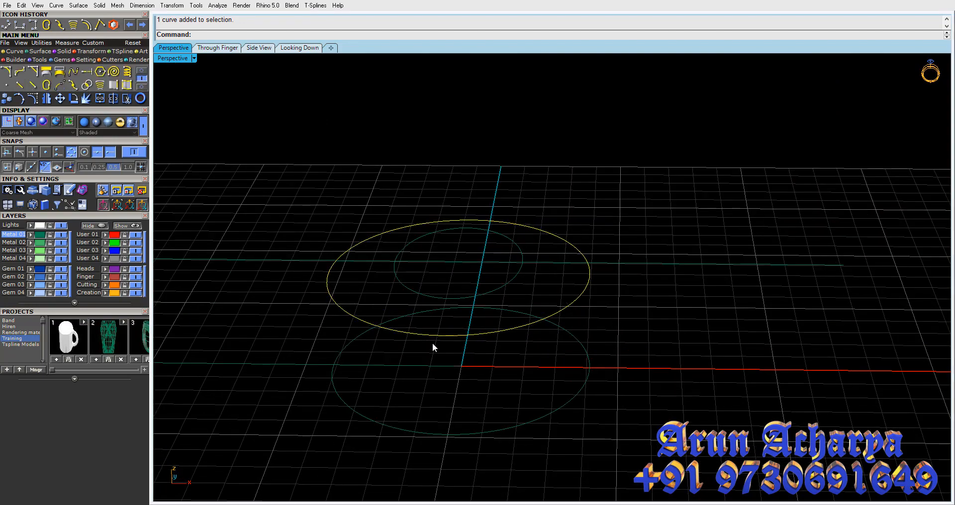
left_click(140, 73)
left_click(7, 71)
double_click(180, 59)
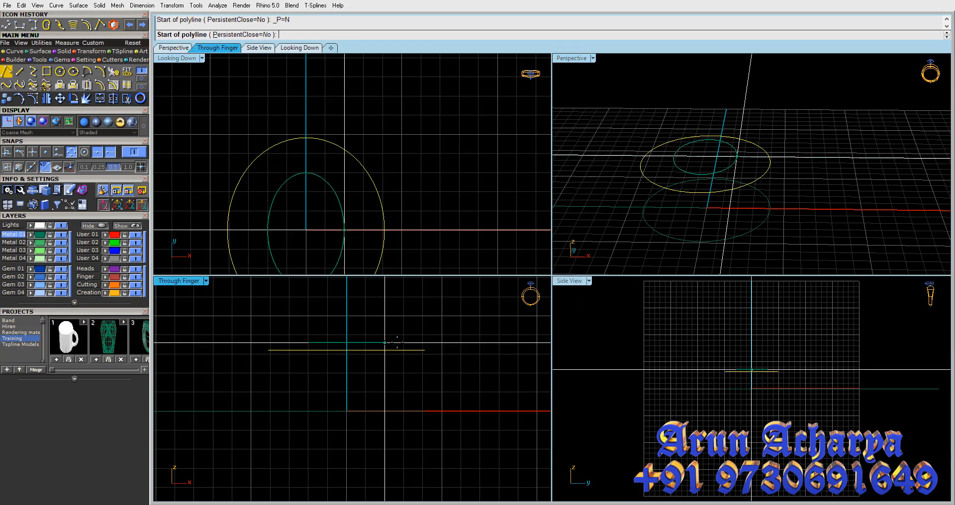
left_click(345, 230)
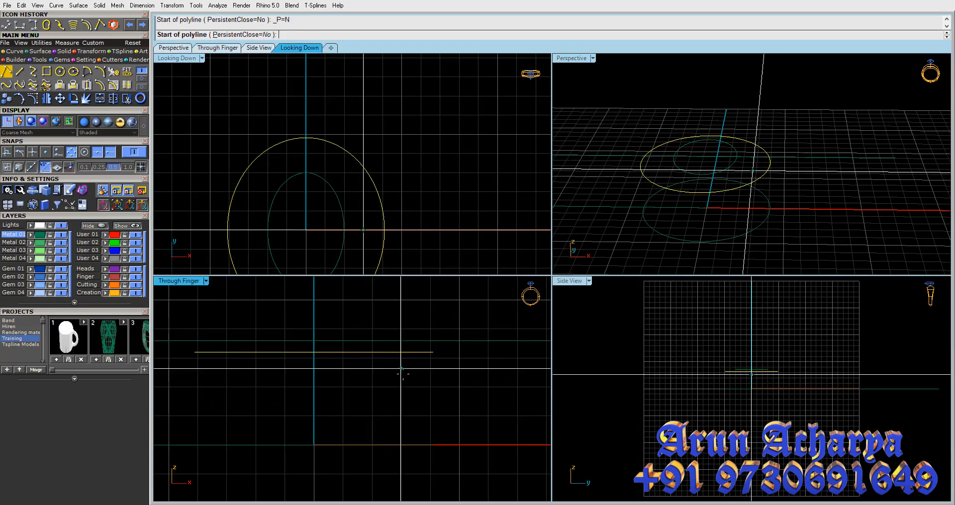
left_click(433, 351)
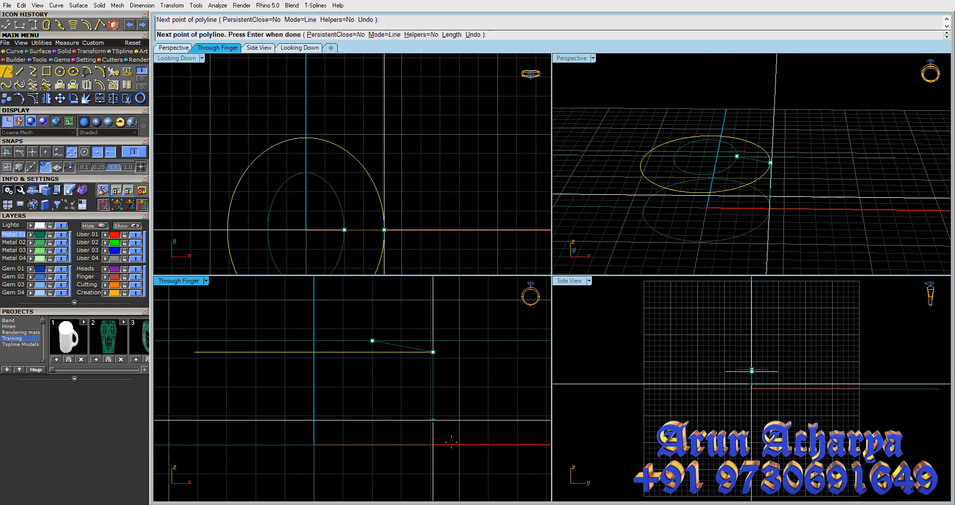
left_click(432, 444)
key("Return")
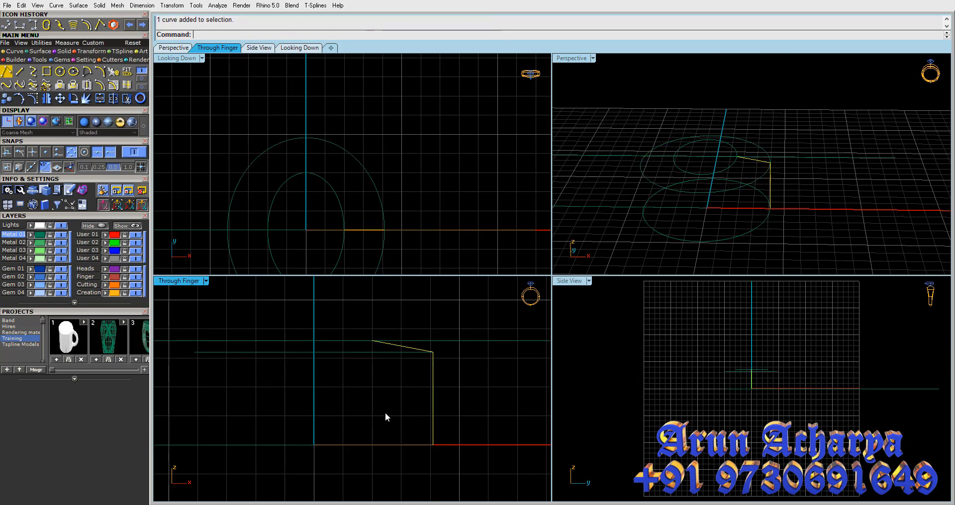
Explode the profile polyline into its separate sloped and vertical segments
double_click(173, 283)
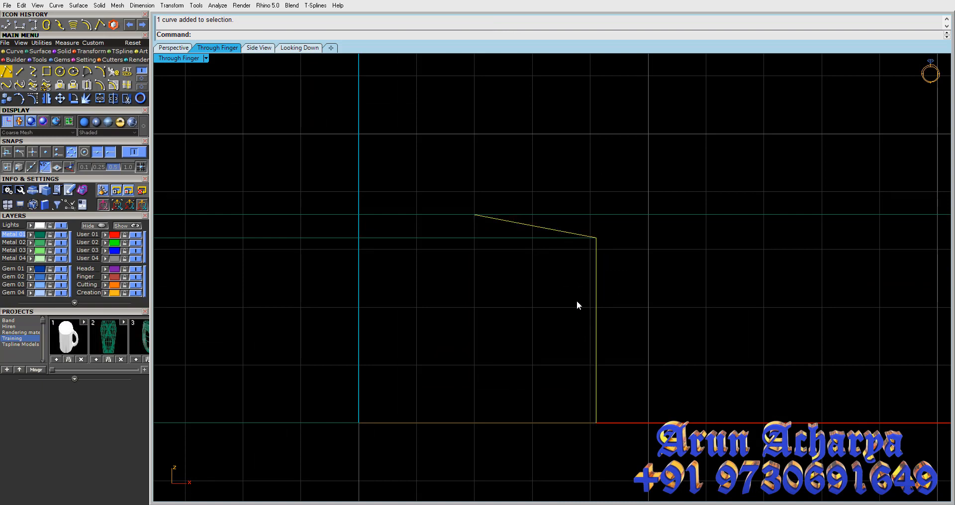
scroll(575, 303, "down", 2)
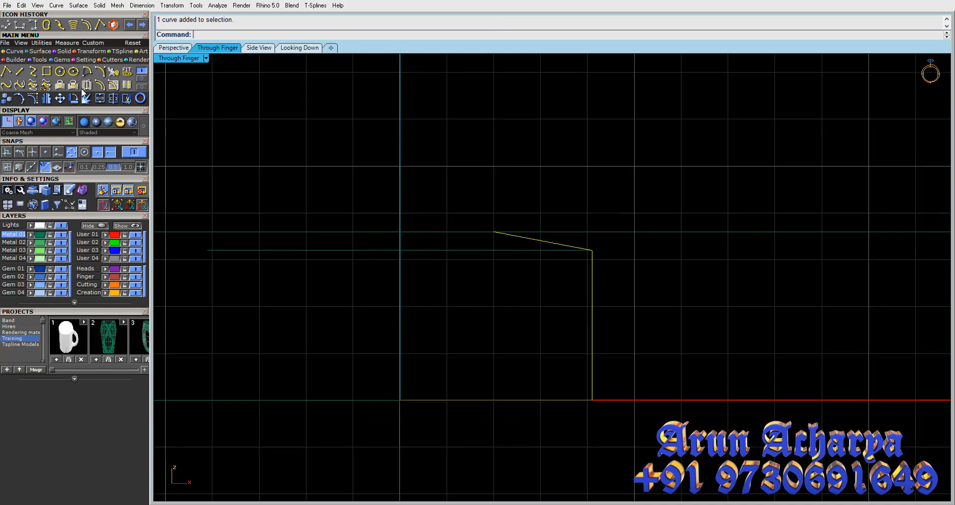
left_click(74, 99)
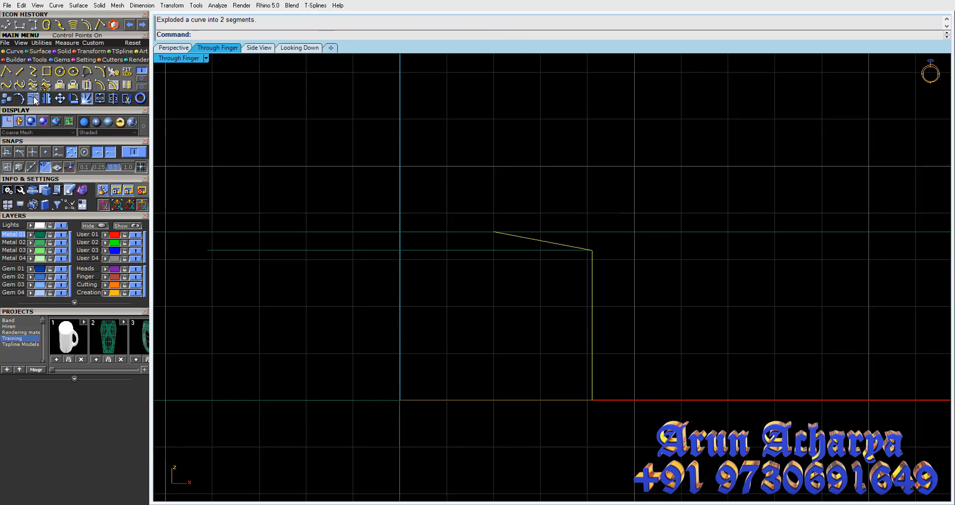
Rebuild the vertical profile segment with a point count of 4
left_click(592, 304)
type("rebuild")
key("Return")
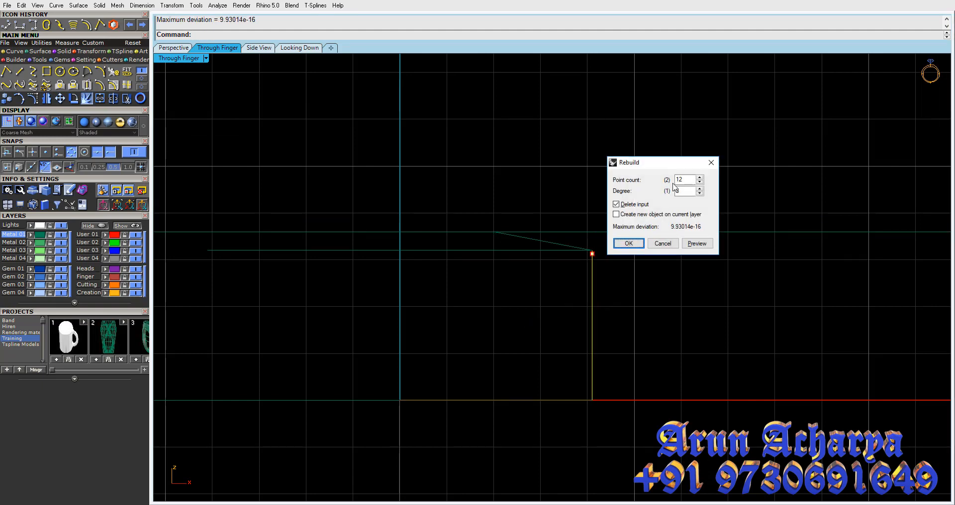
left_click(688, 178)
type("4")
left_click(697, 244)
left_click(629, 242)
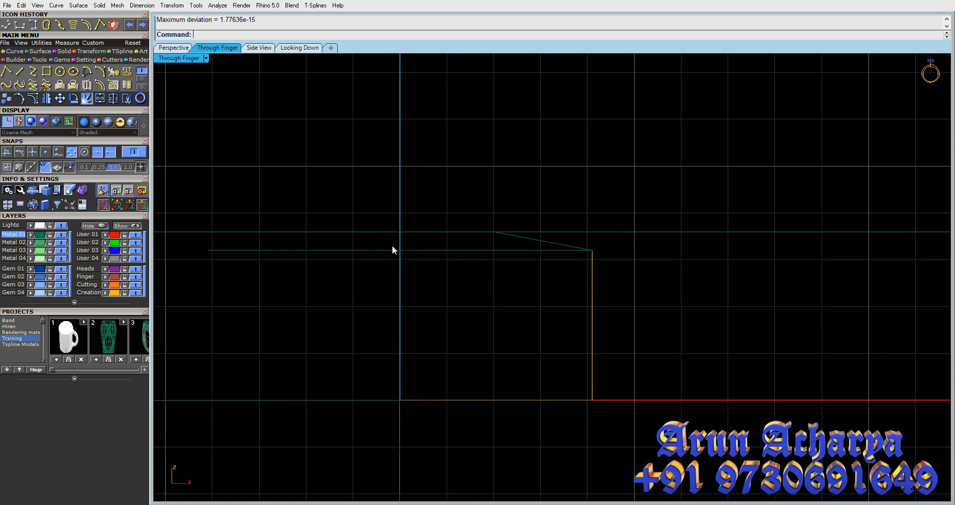
Move the top and bottom edit points of the vertical segment inward by about 0.21 so that the side bulges outward
left_click(7, 98)
left_click_drag(562, 289, 622, 249)
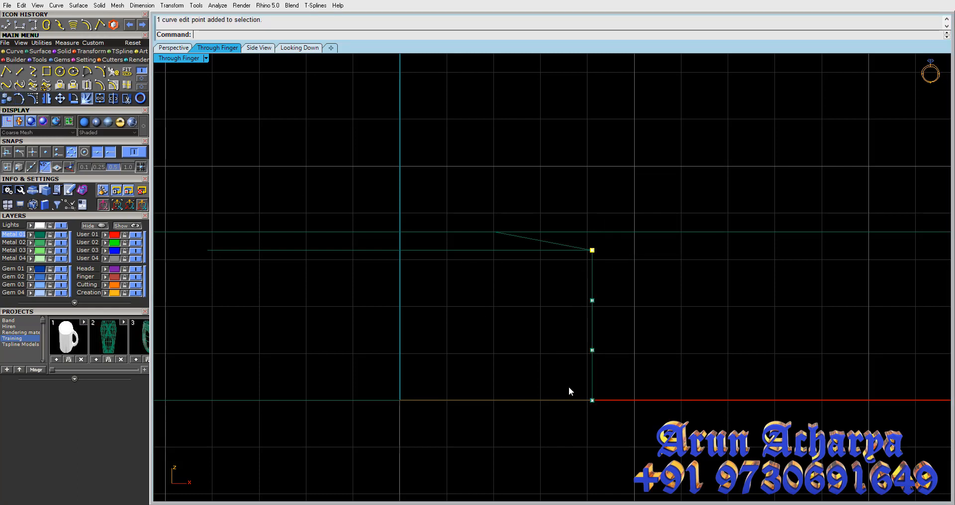
left_click_drag(569, 389, 617, 428, "shift")
left_click(60, 98)
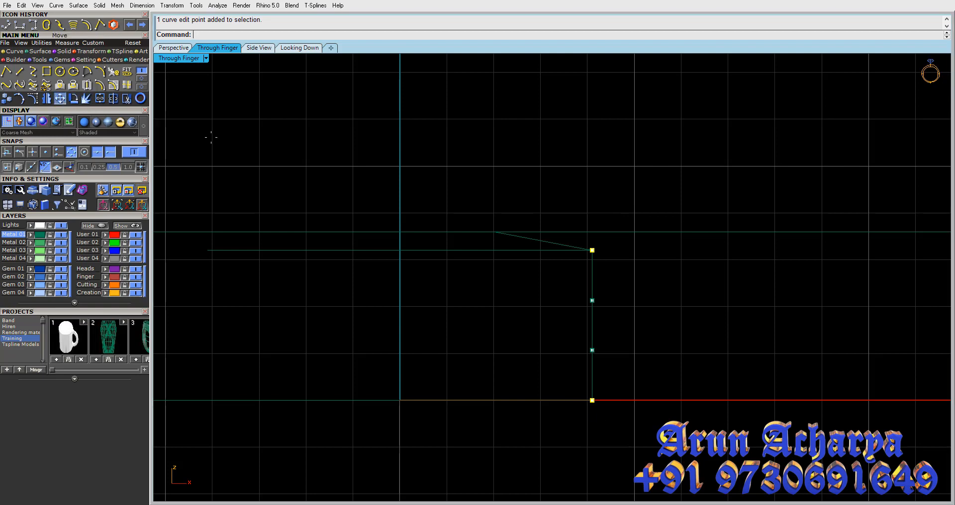
left_click(657, 297)
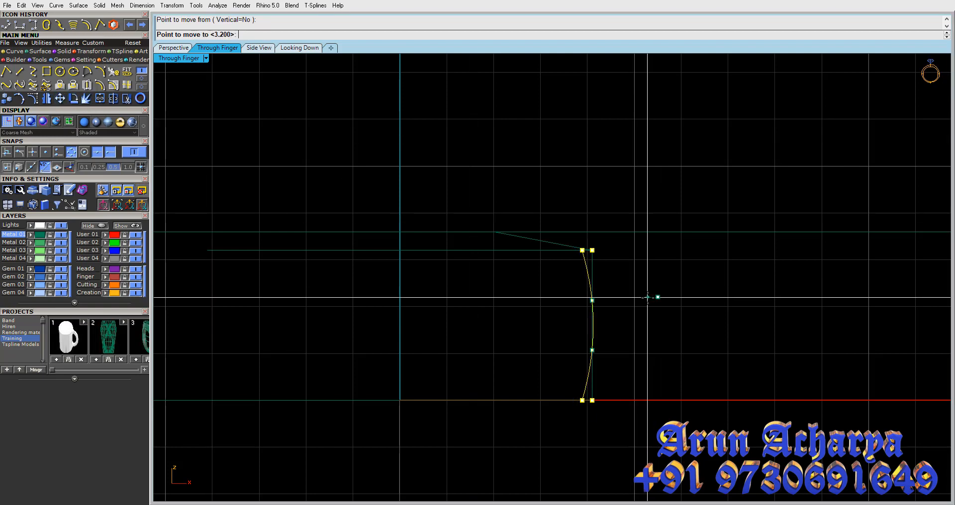
left_click(648, 297)
left_click_drag(630, 261, 634, 248)
scroll(584, 387, "up", 8)
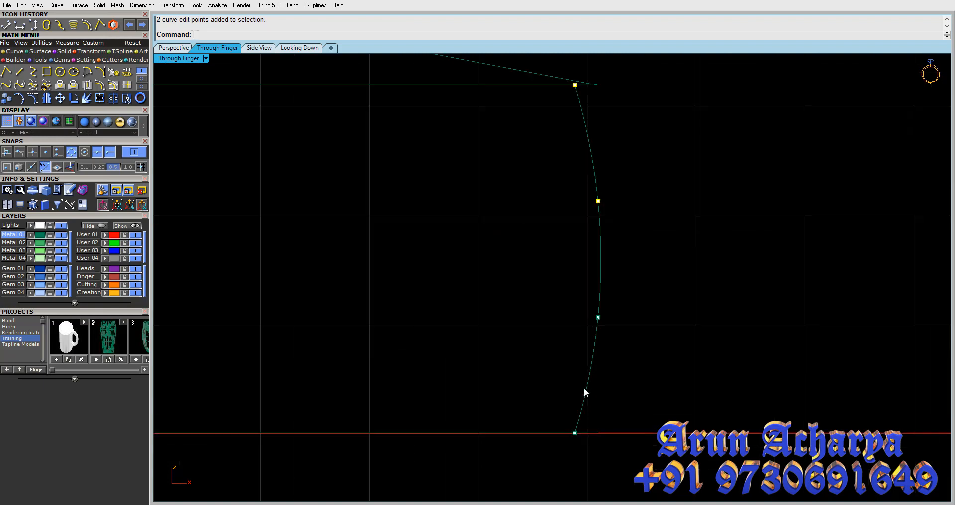
scroll(584, 387, "down", 6)
scroll(565, 233, "up", 6)
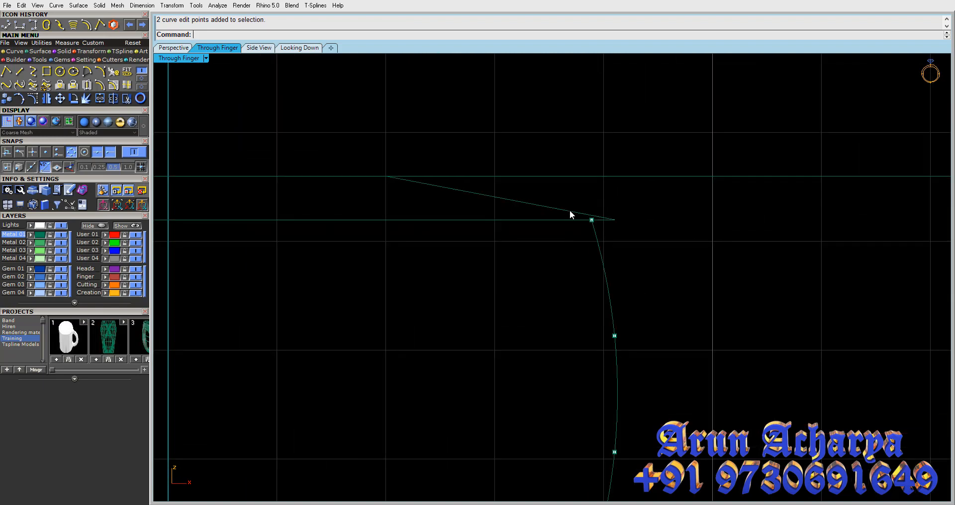
Move the sloped line's outer control point onto the top end of the curved side
left_click(569, 210)
left_click(59, 98)
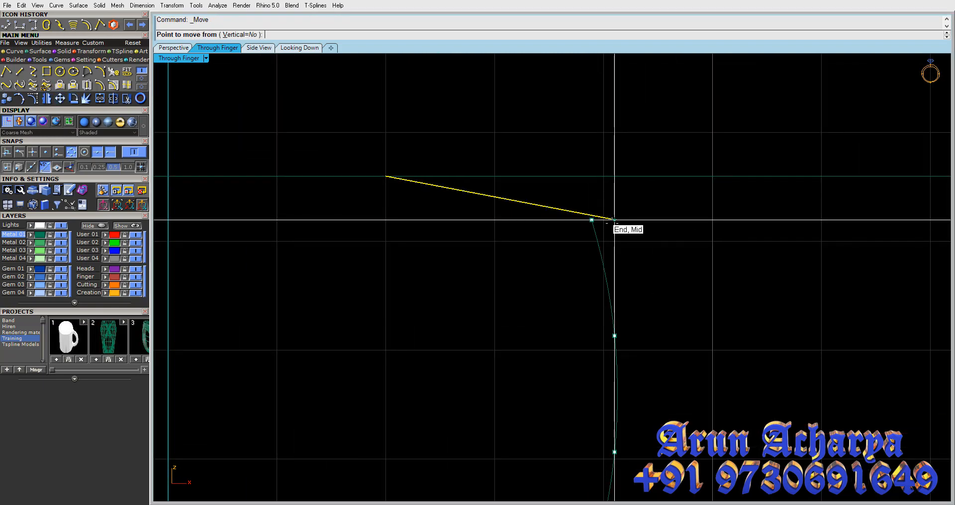
key("Escape")
left_click(37, 99)
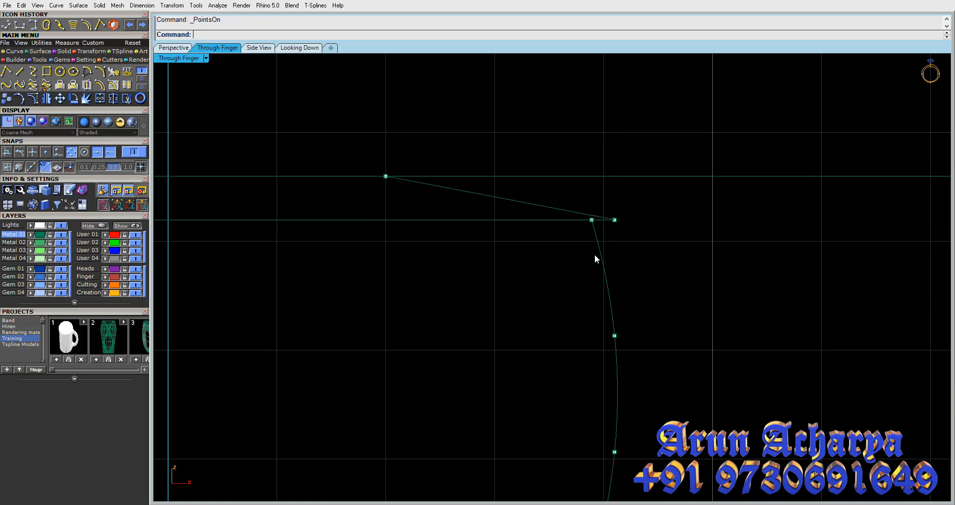
left_click(614, 219)
left_click(59, 98)
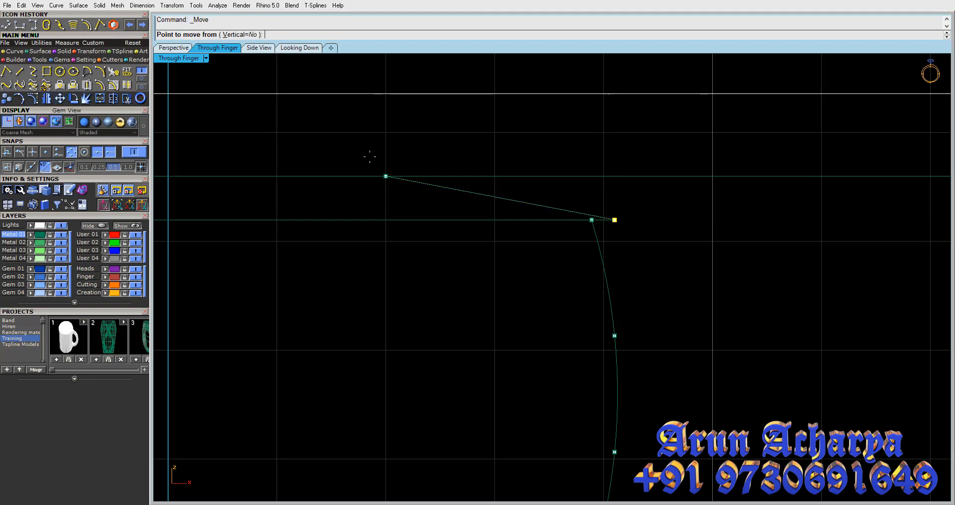
left_click(615, 220)
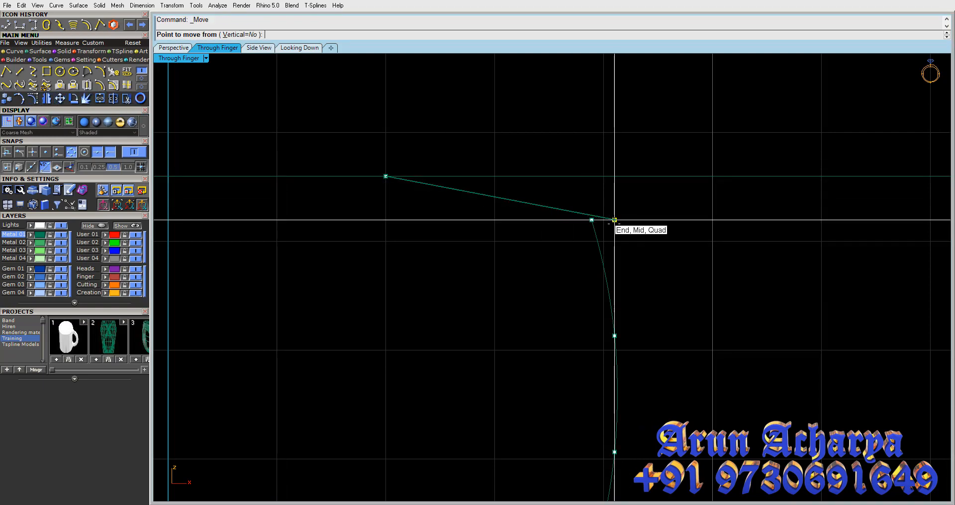
left_click(592, 220)
scroll(604, 243, "down", 4)
key("Escape")
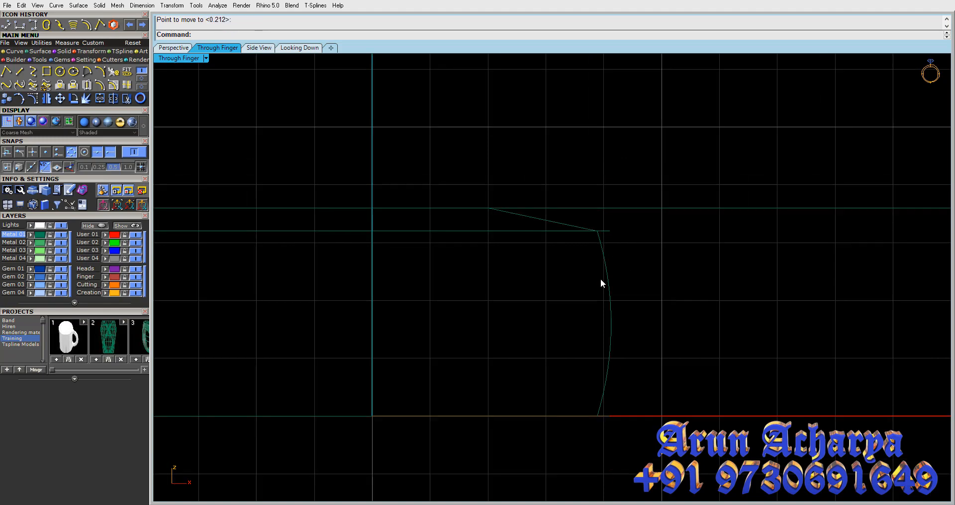
Shift the profile's upper corner points and the bottom end of the curved side inward by about 0.05
left_click(603, 279)
scroll(566, 225, "down", 2)
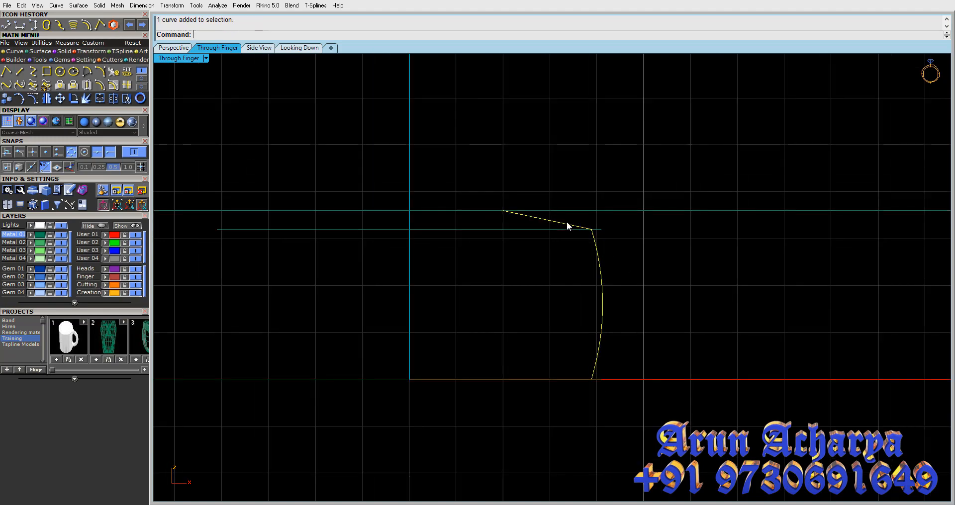
left_click(20, 99)
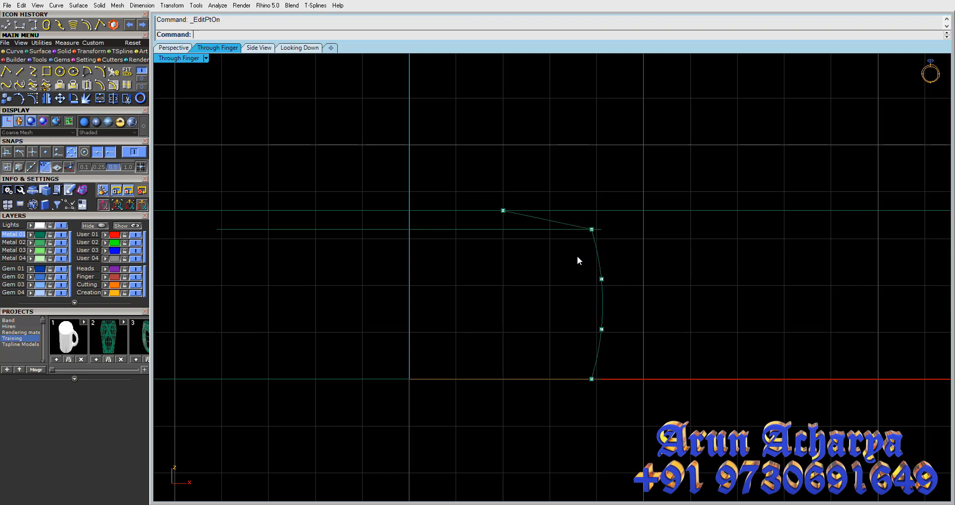
left_click_drag(578, 257, 605, 217)
left_click_drag(598, 384, 599, 386, "shift")
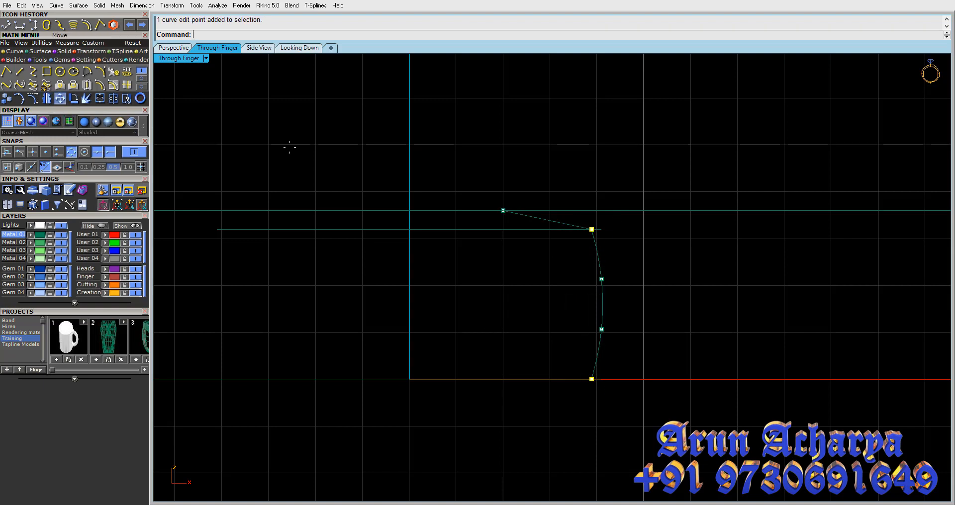
scroll(602, 228, "up", 6)
left_click(653, 255)
left_click(650, 254)
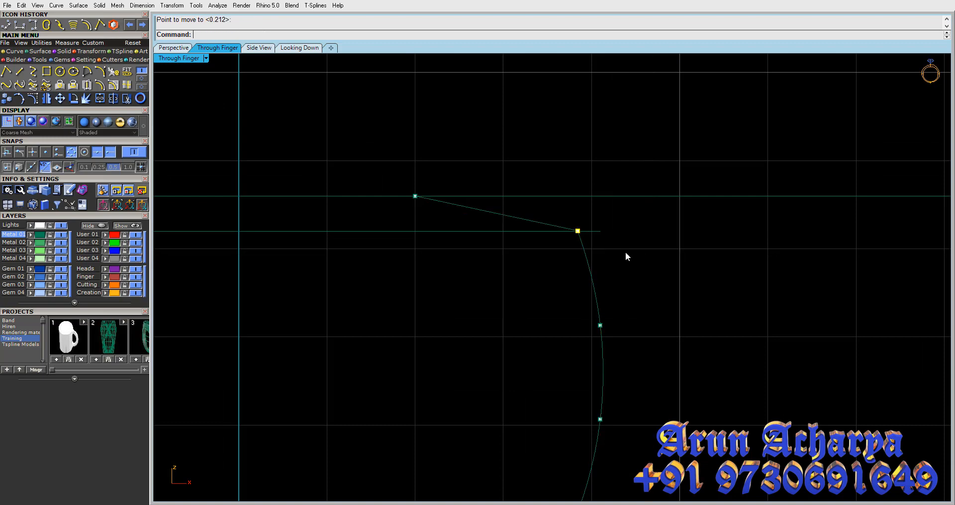
Move the bottom edit point of the curved side outward by about 0.09
right_click_drag(626, 253, 614, 212)
left_click_drag(524, 242, 599, 161)
left_click_drag(529, 436, 600, 492)
right_click(630, 443)
left_click(630, 442)
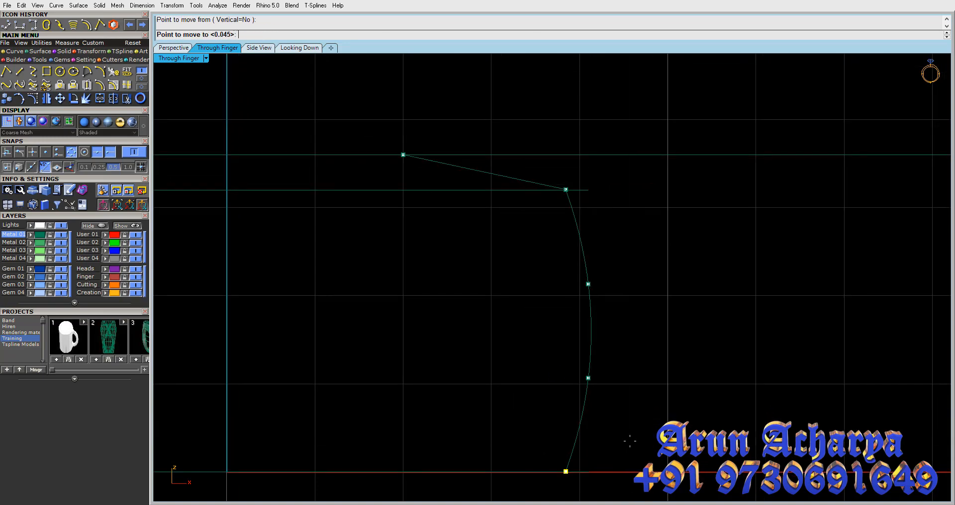
left_click(638, 442)
Move the profile's shared upper corner points inward by about 0.06 and turn off the edit points
left_click_drag(590, 197, 602, 175)
right_click(609, 211)
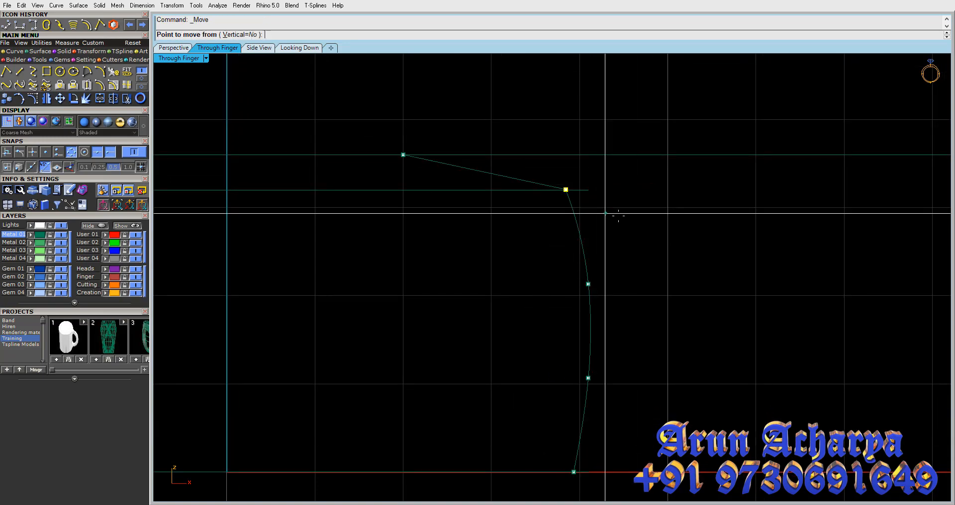
left_click(618, 216)
left_click(613, 216)
scroll(613, 217, "down", 2)
key("Escape")
key("Escape")
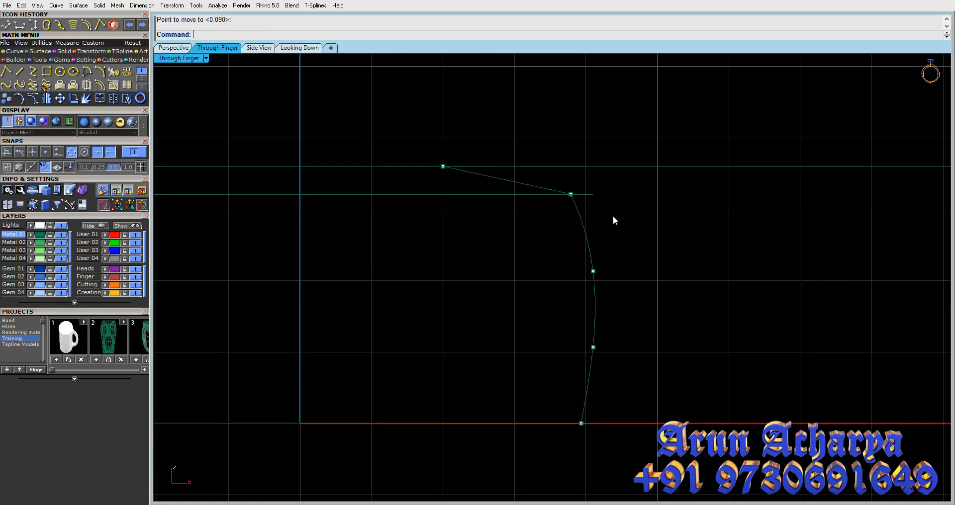
Offset the sloped top line by 1.2 toward the inside of the head
left_click(536, 187)
right_click_drag(512, 213, 522, 266)
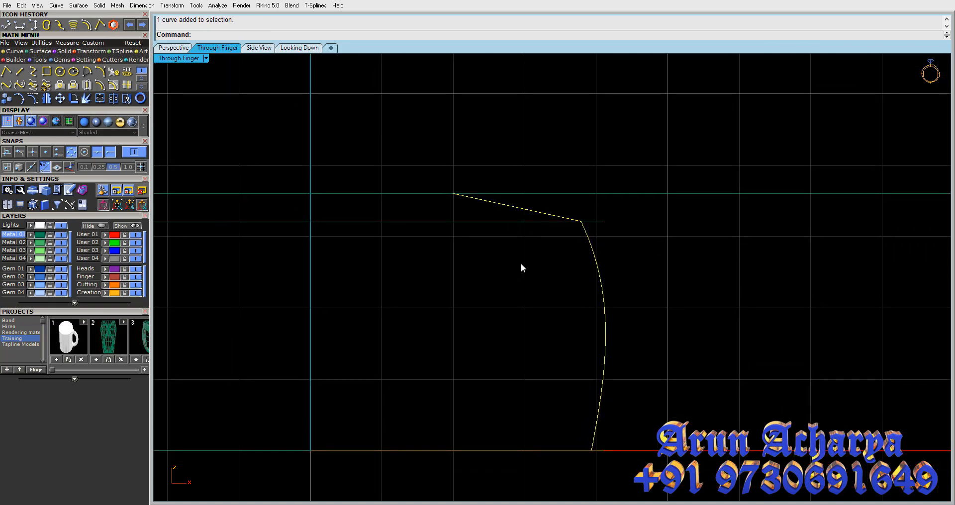
left_click(100, 85)
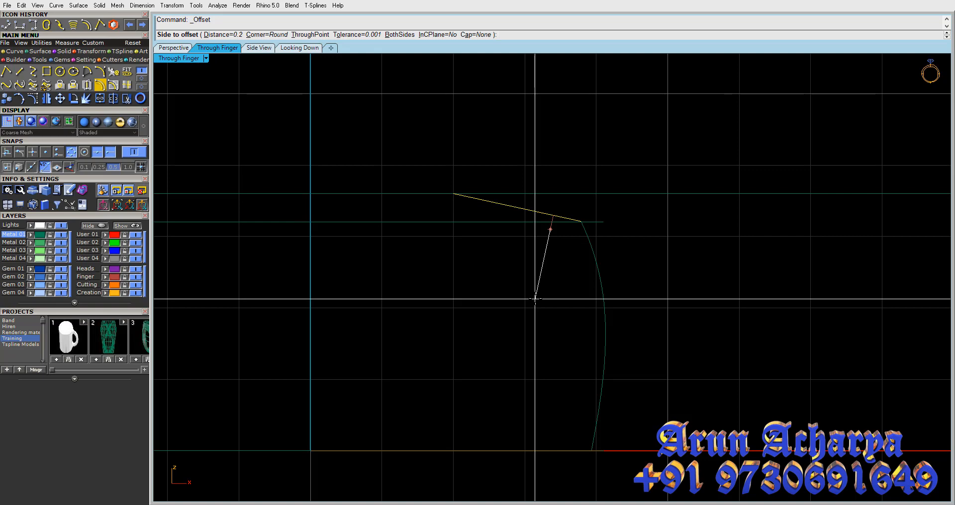
key("Return")
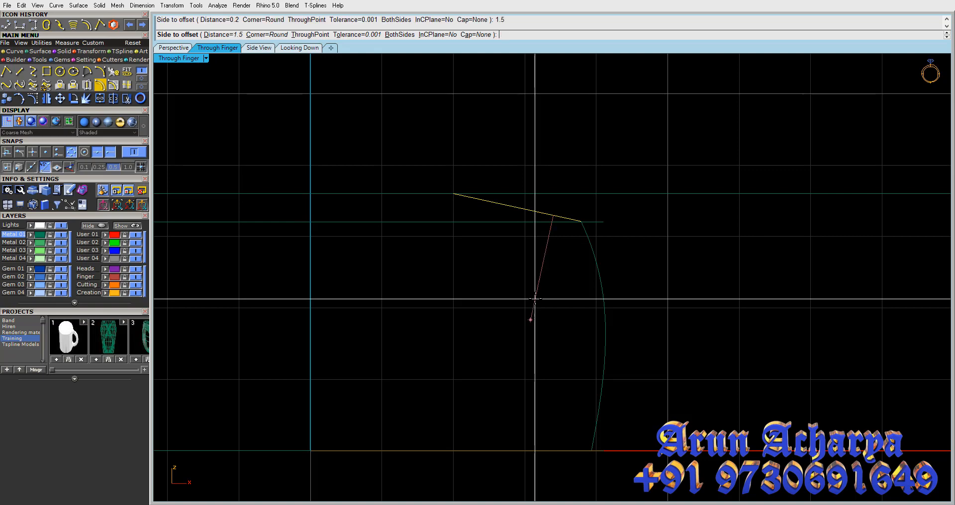
type("1.2")
key("Return")
left_click(519, 295)
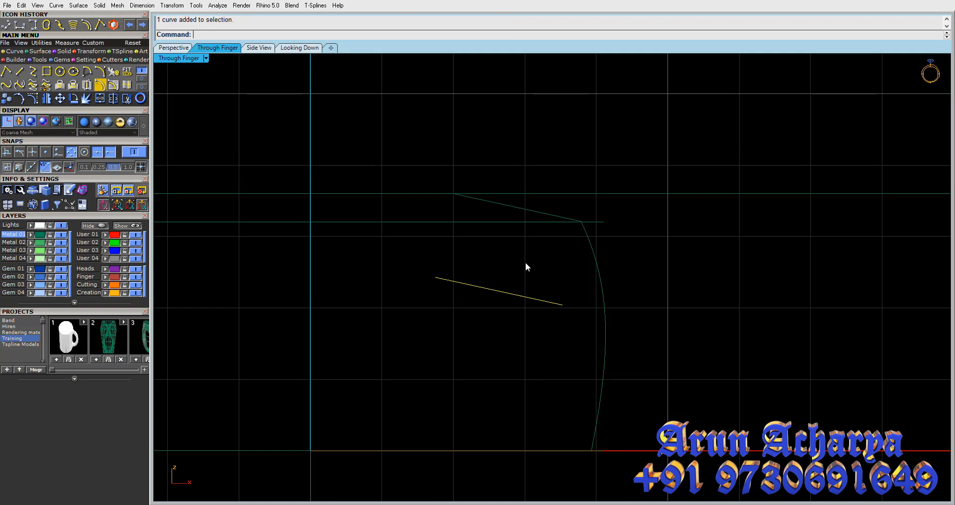
left_click(524, 210)
left_click(512, 243)
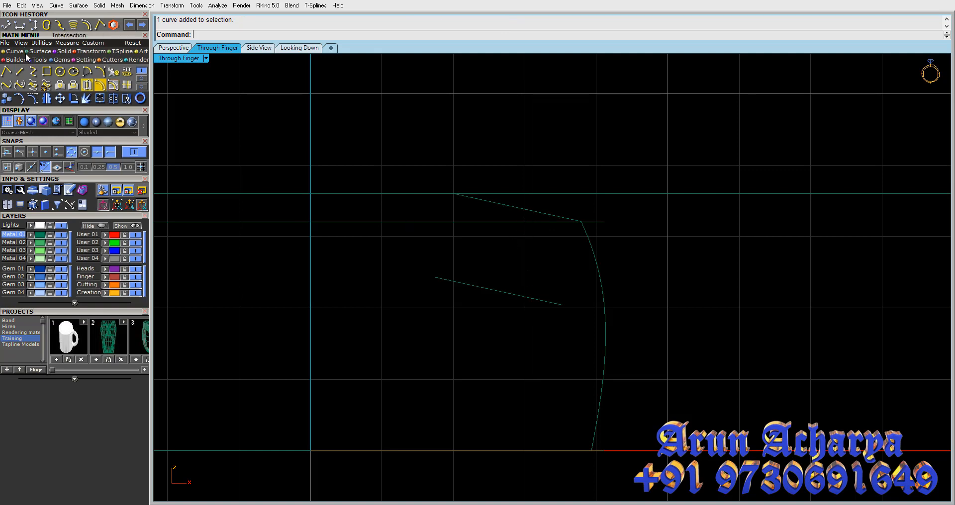
Load a round diamond with a diameter of 2.00 at the origin
left_click(57, 60)
left_click(7, 72)
left_click(21, 451)
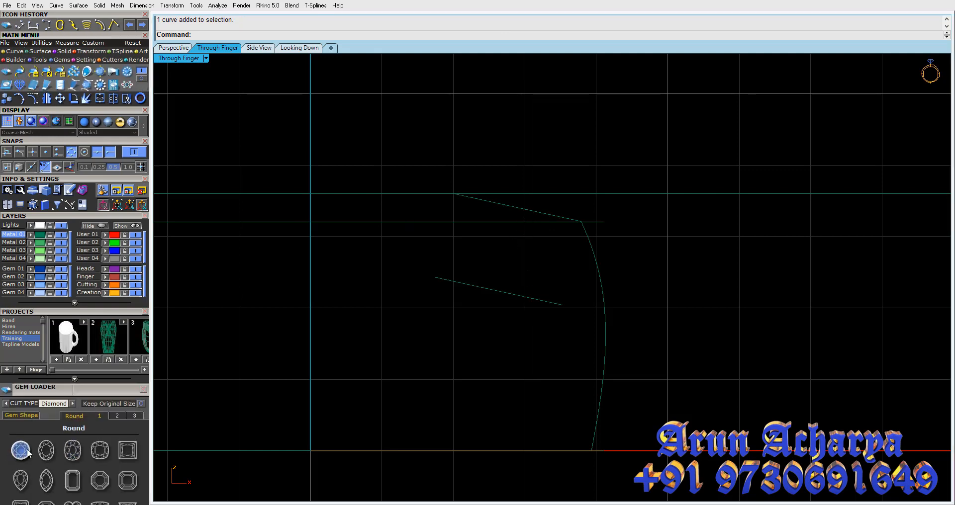
left_click(66, 455)
scroll(381, 347, "down", 5)
scroll(367, 374, "up", 7)
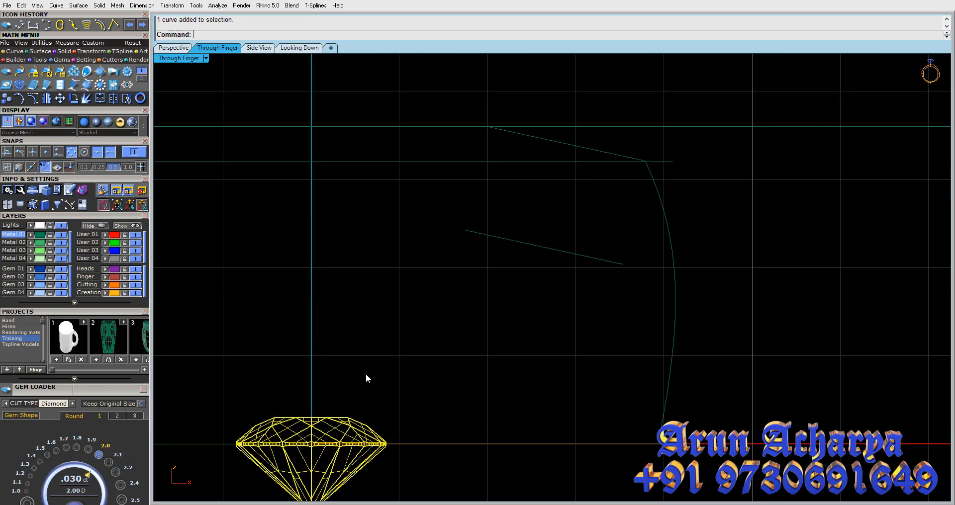
Move the diamond from the origin up to the sloped top line
left_click(59, 98)
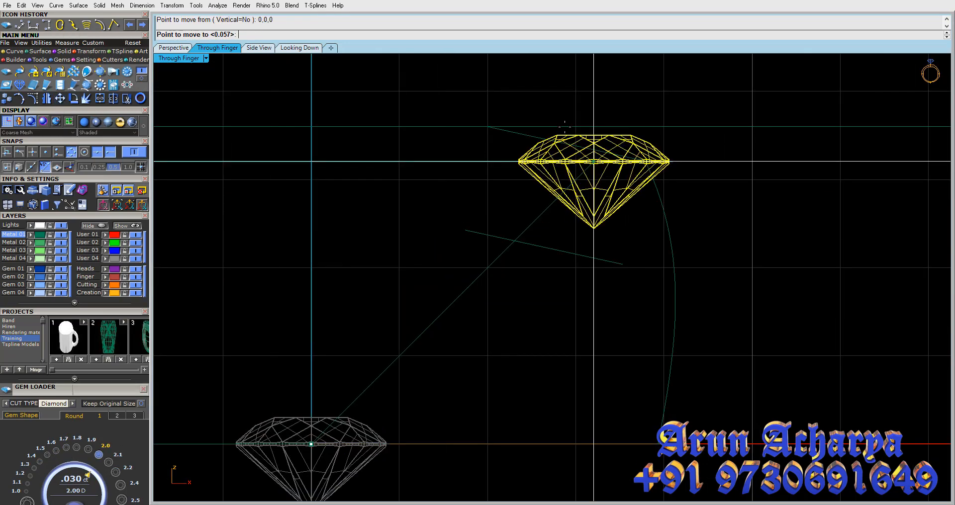
left_click(567, 145)
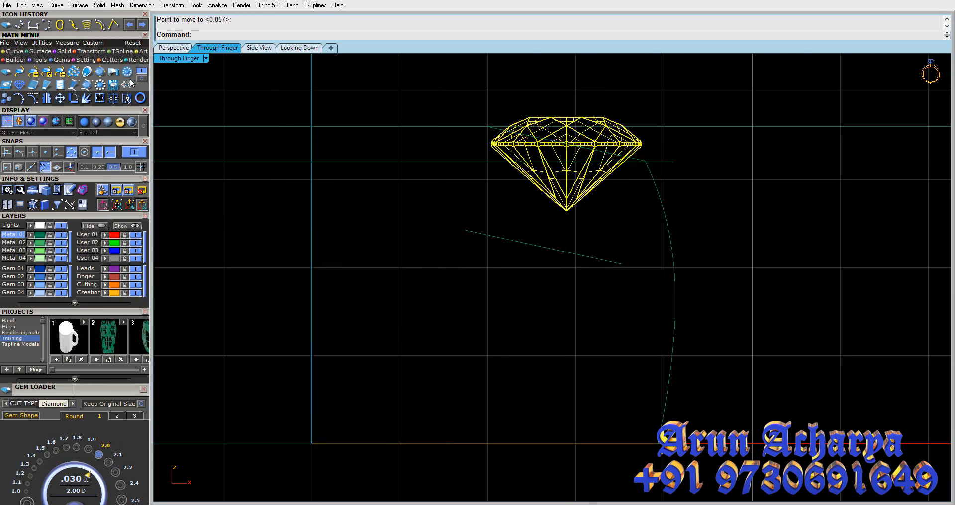
left_click(74, 98)
scroll(567, 122, "up", 5)
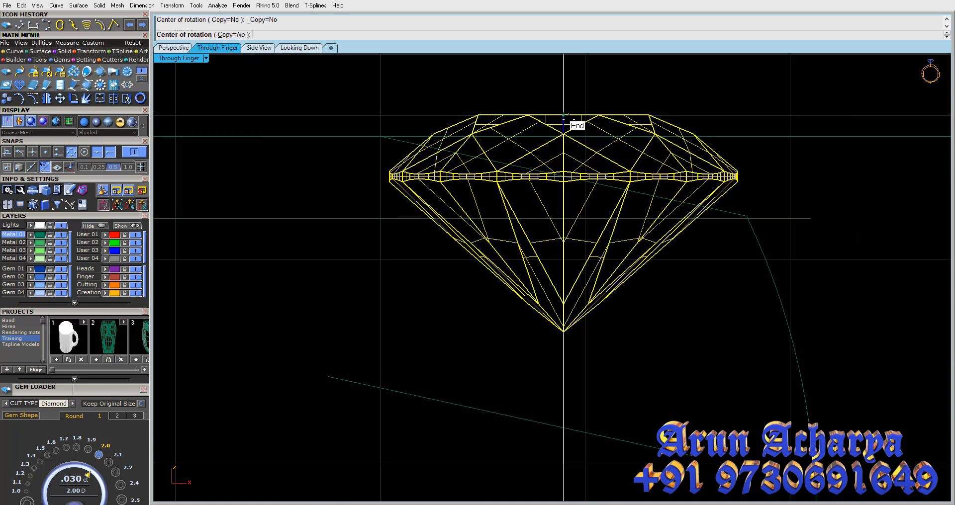
left_click(564, 118)
key("Escape")
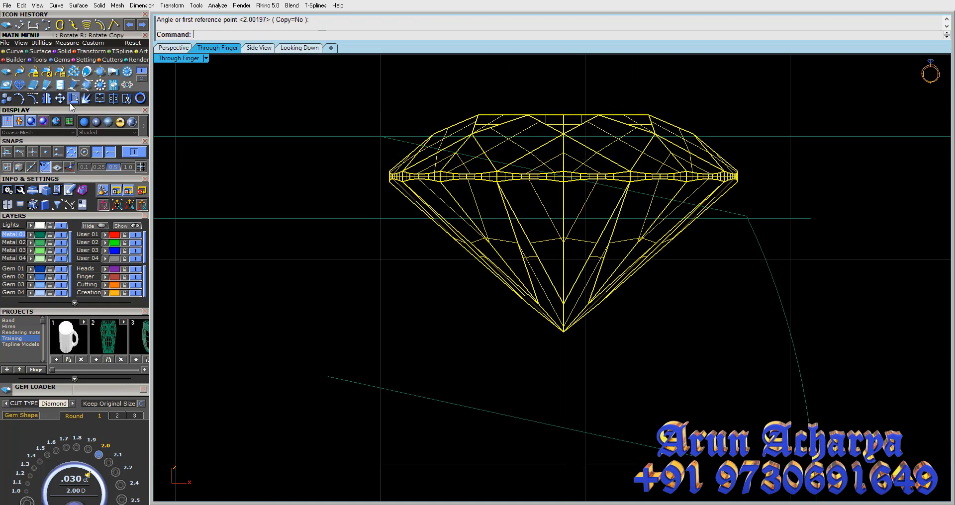
Move the diamond down by its table centre so the table meets the sloped top line
left_click(59, 98)
left_click(563, 116)
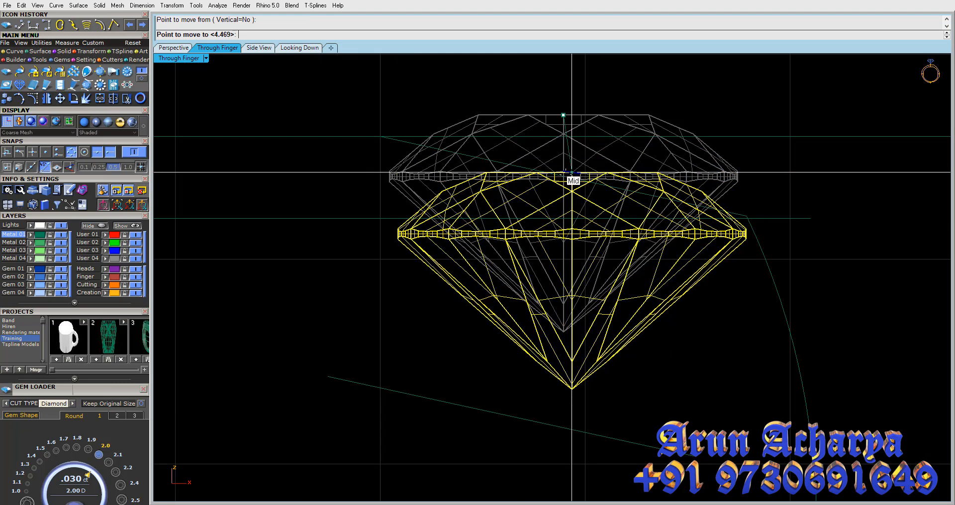
left_click(572, 176)
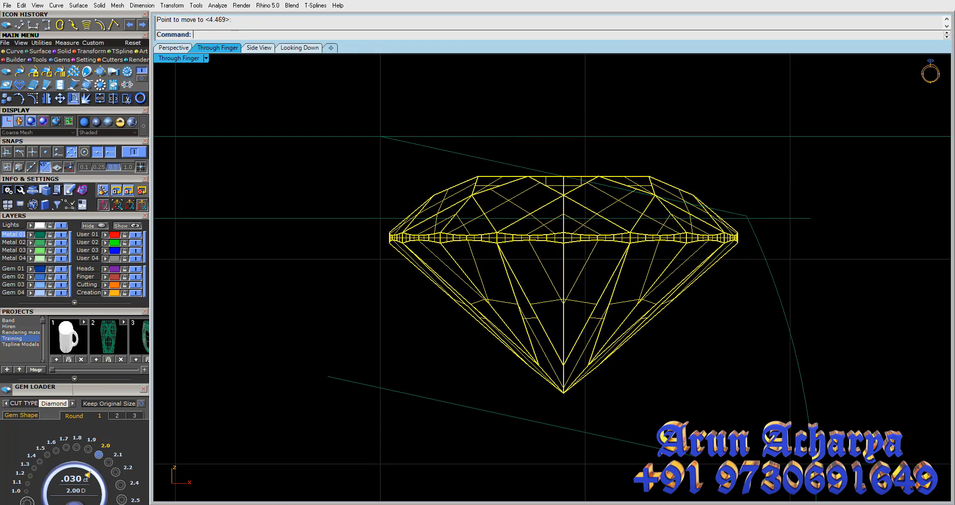
Rotate the diamond about its table centre to align the table with the sloped top line
left_click(73, 98)
left_click(564, 176)
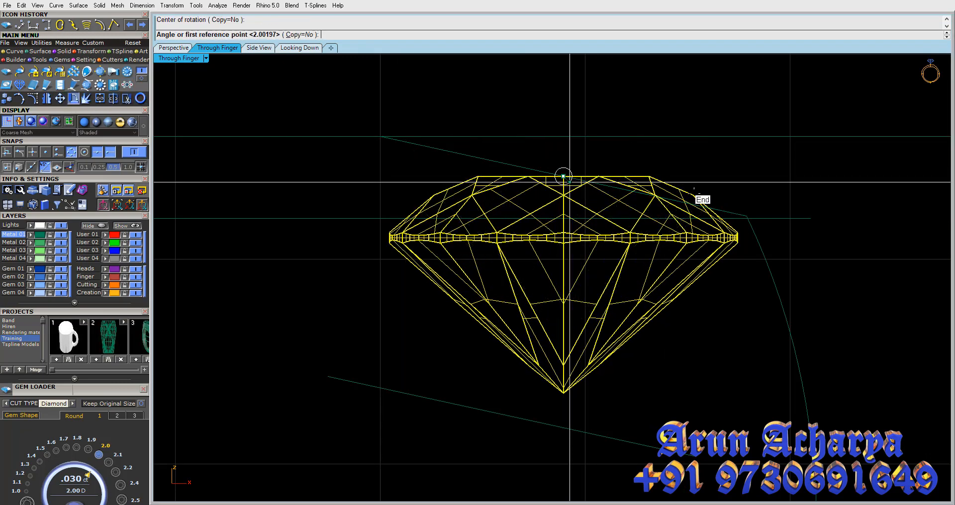
left_click(657, 176)
left_click(748, 217)
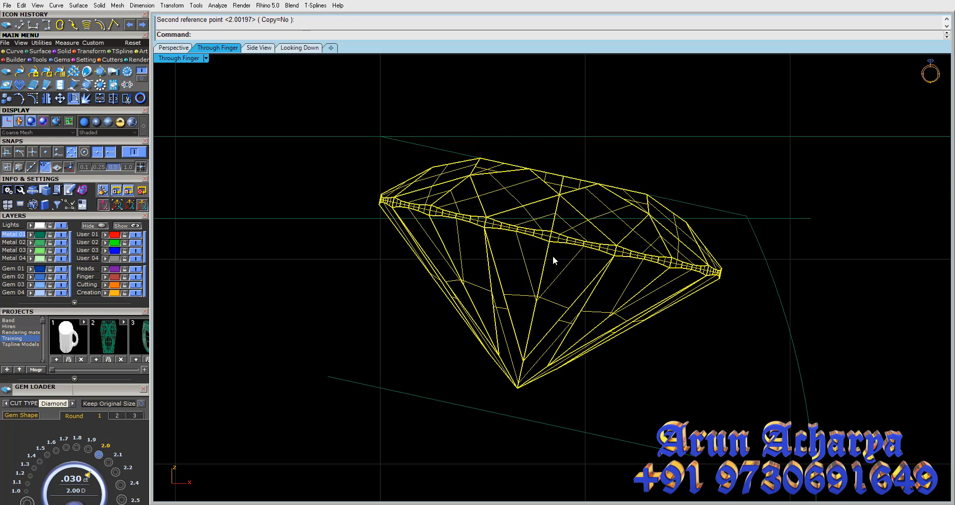
scroll(551, 254, "down", 4)
left_click(581, 373)
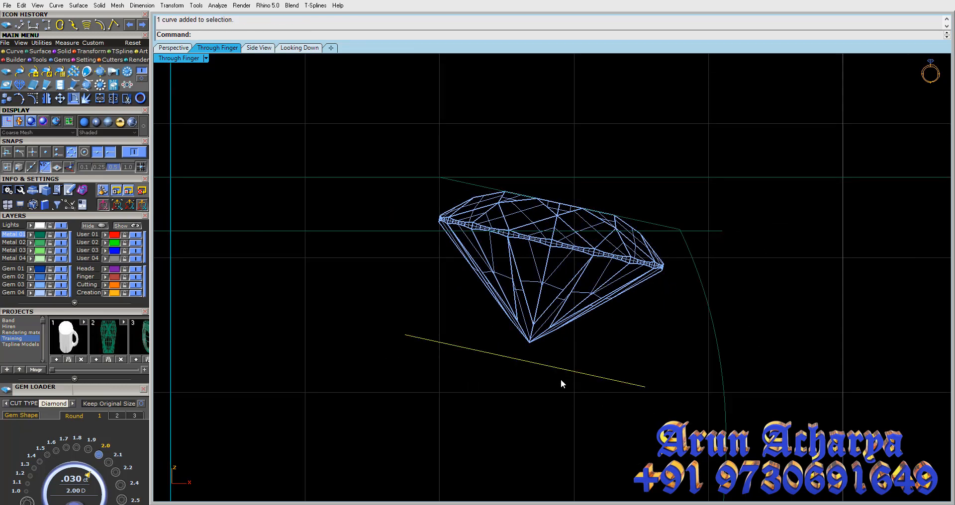
left_click(637, 217)
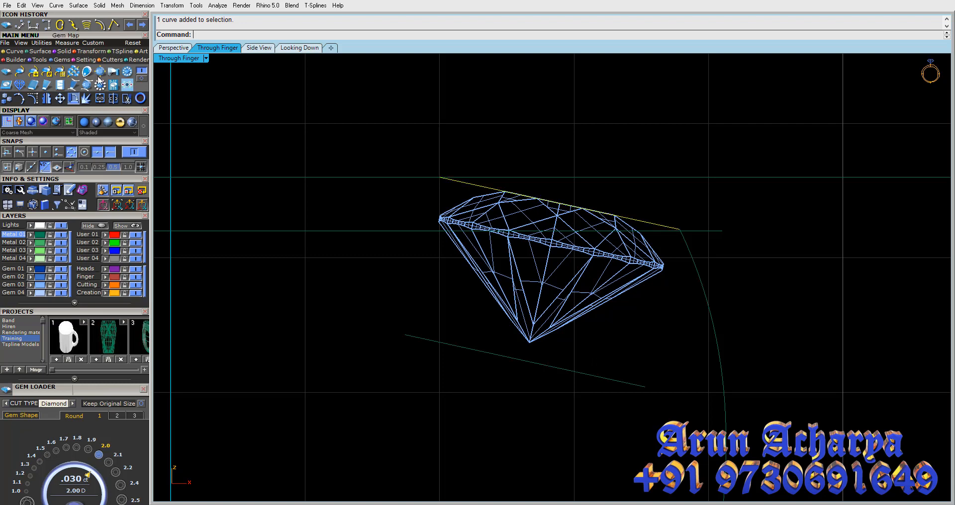
left_click(14, 51)
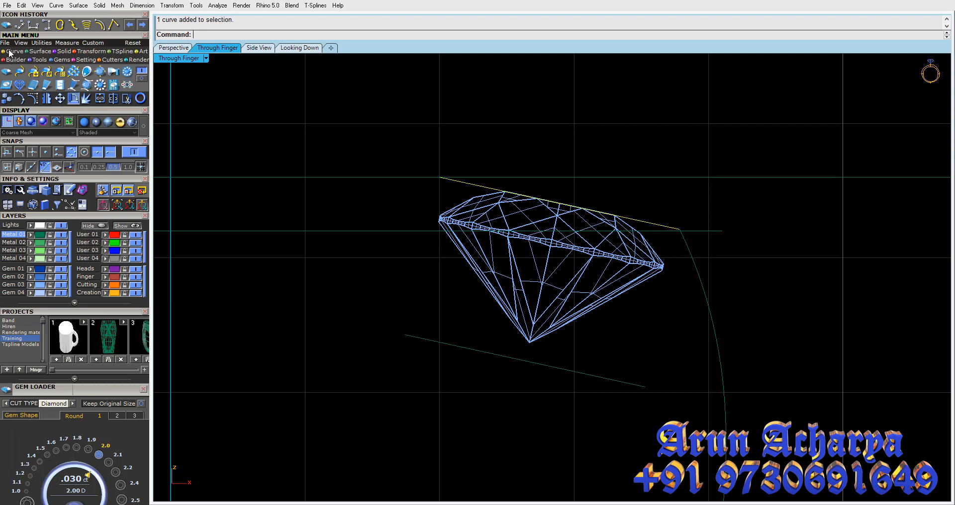
left_click(100, 85)
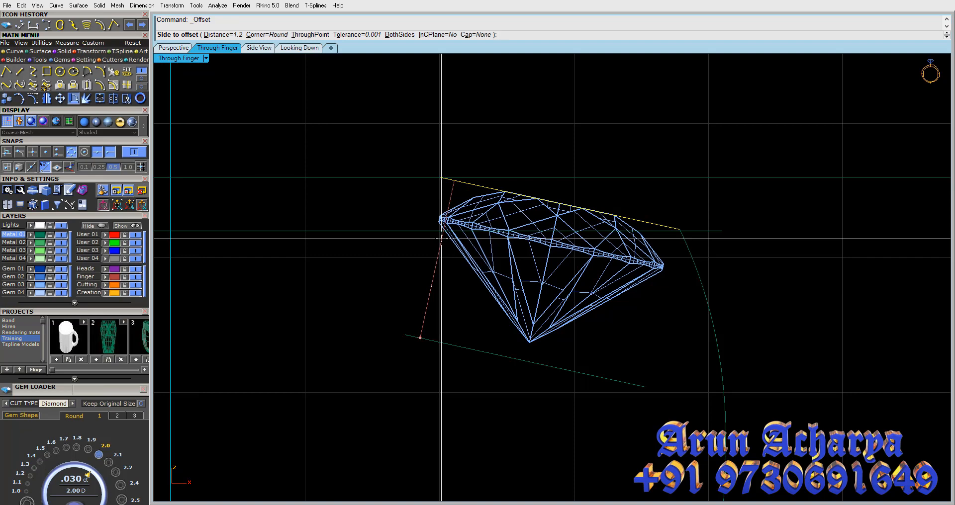
key("Return")
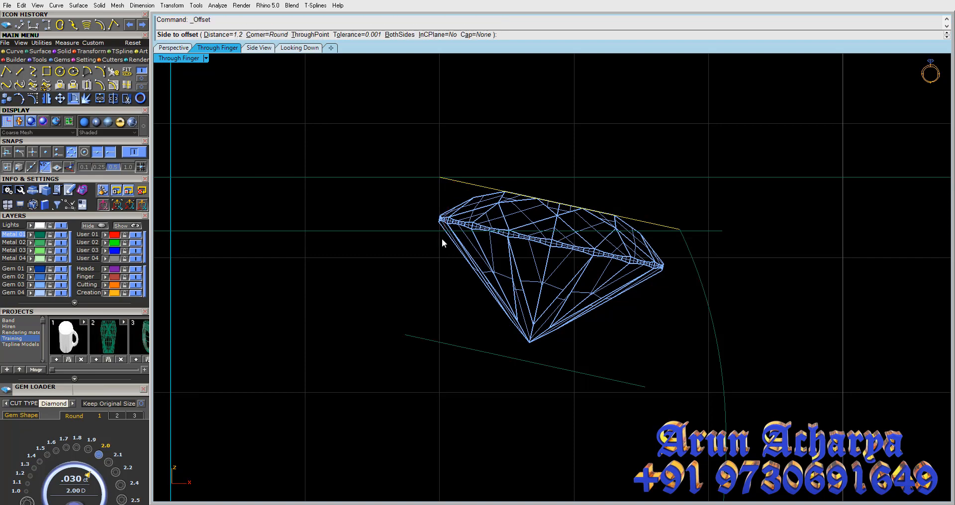
key("ctrl+z")
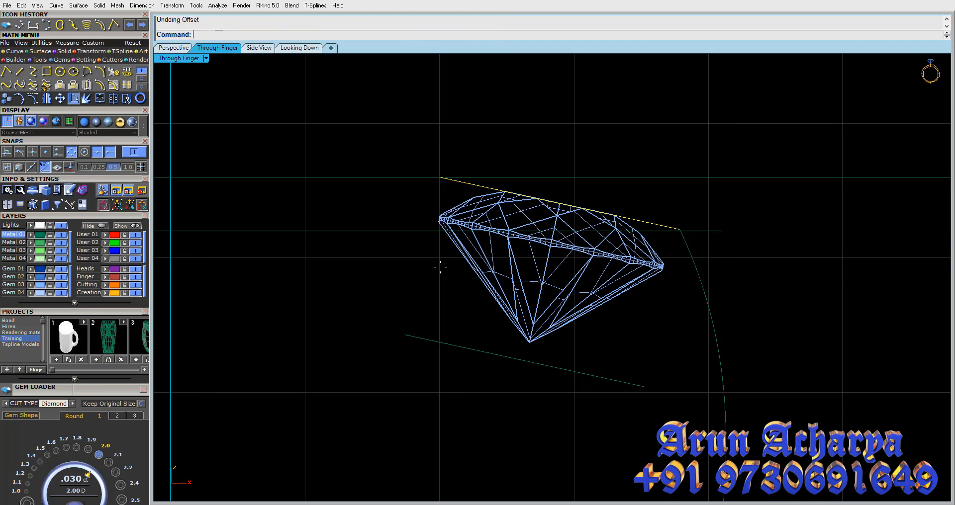
key("Return")
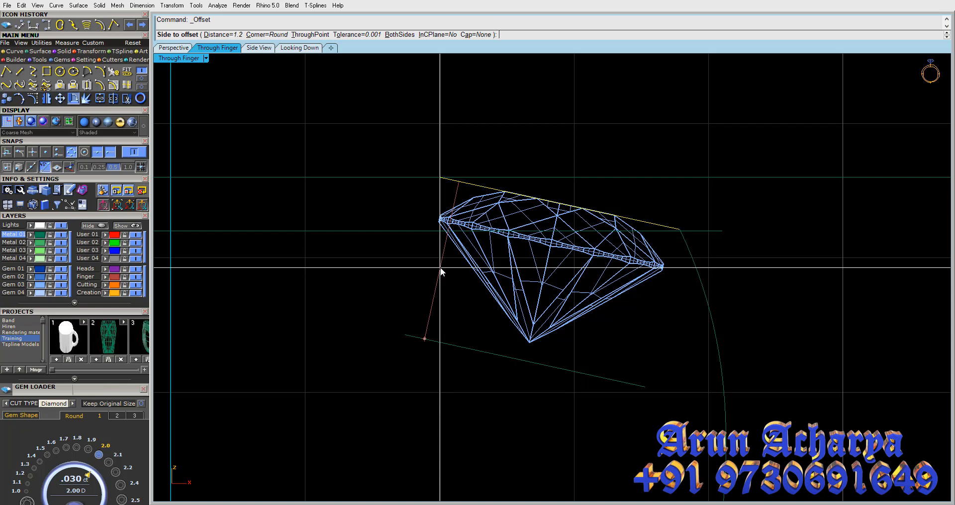
key("Escape")
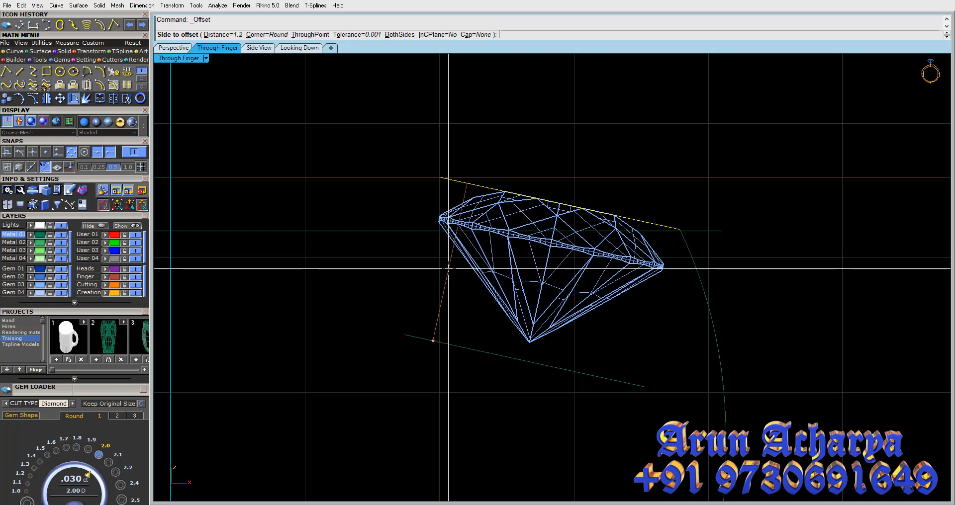
key("Escape")
Offset the curved side of the profile by 0.8 toward the inside of the head
scroll(699, 311, "down", 2)
left_click(708, 308)
right_click_drag(654, 334, 638, 280)
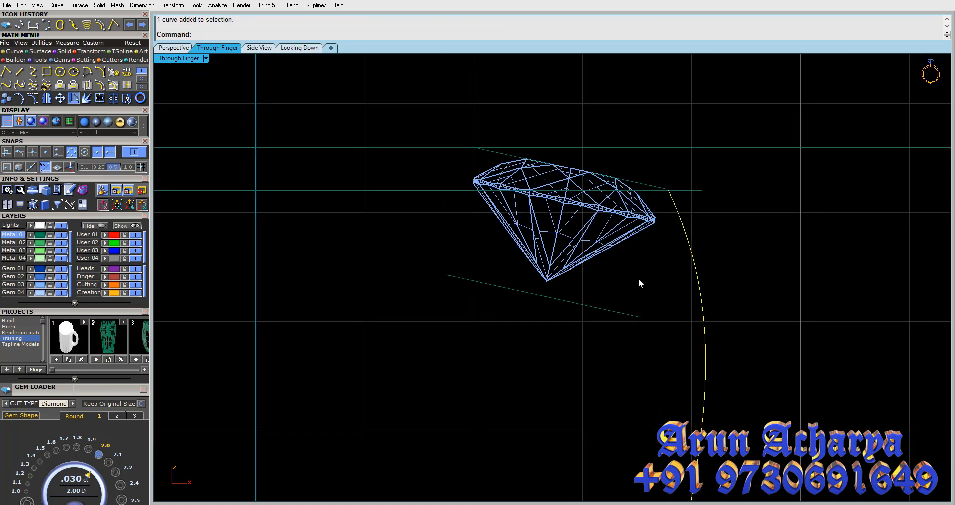
left_click(100, 85)
right_click_drag(621, 429, 604, 348)
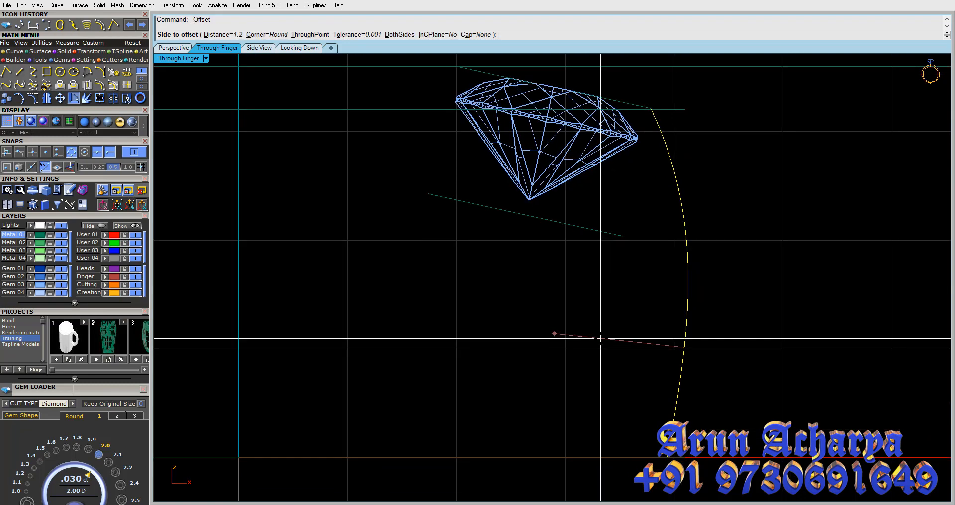
type(".8")
key("Return")
left_click(627, 346)
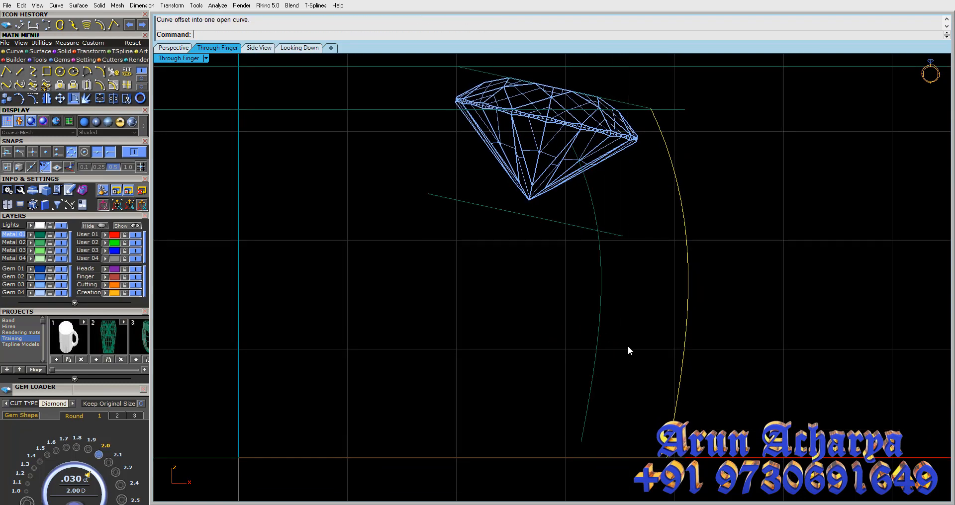
Move the bottom edit point of the inner offset curve downward past the horizontal axis
left_click(597, 351)
left_click(34, 99)
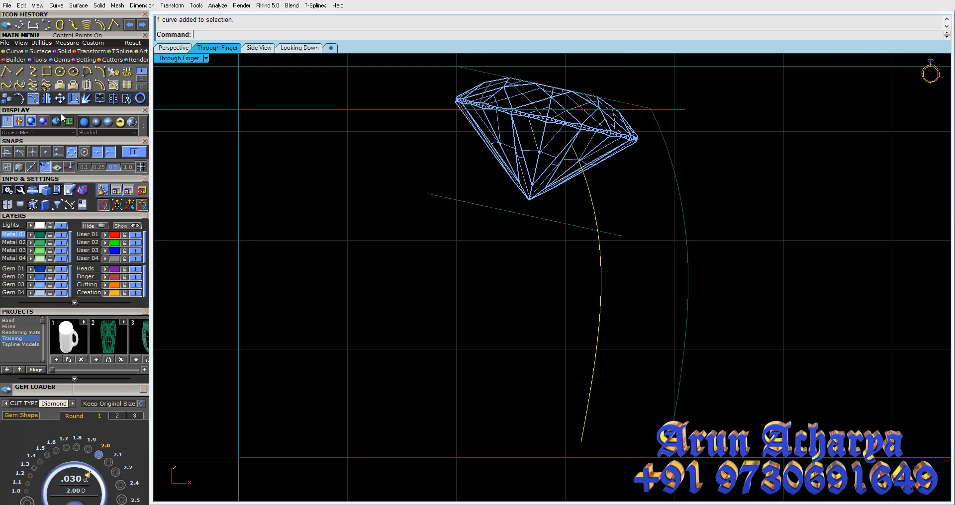
left_click_drag(569, 428, 590, 459)
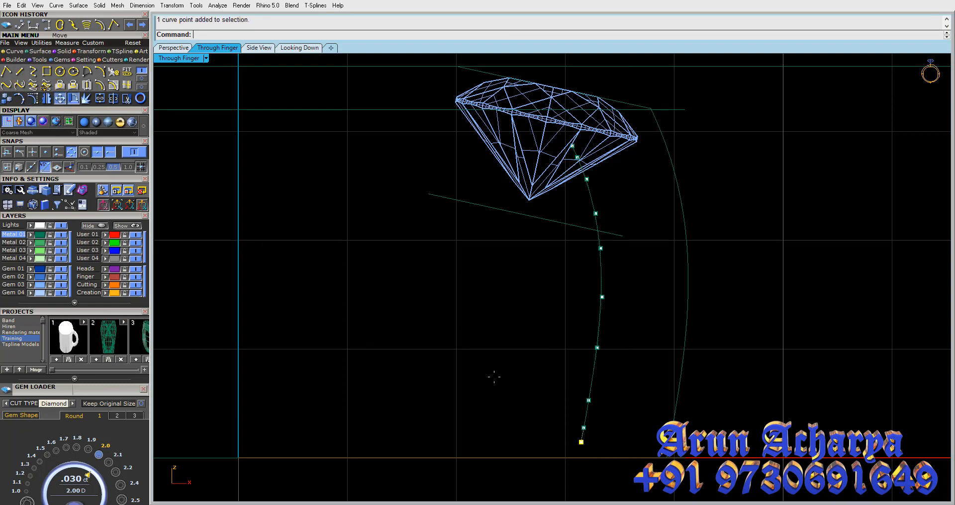
right_click_drag(626, 414, 608, 350)
scroll(608, 350, "up", 6)
left_click(609, 347)
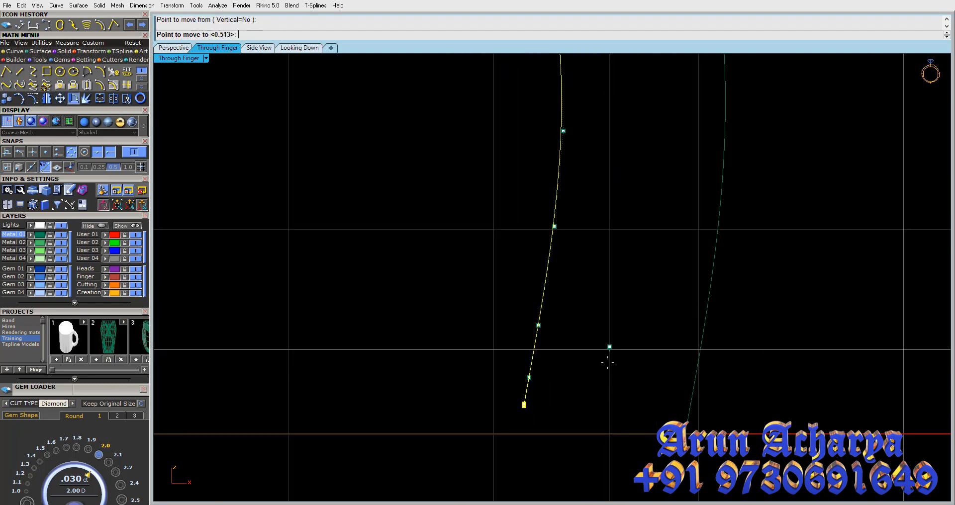
left_click(595, 419)
scroll(607, 393, "down", 5)
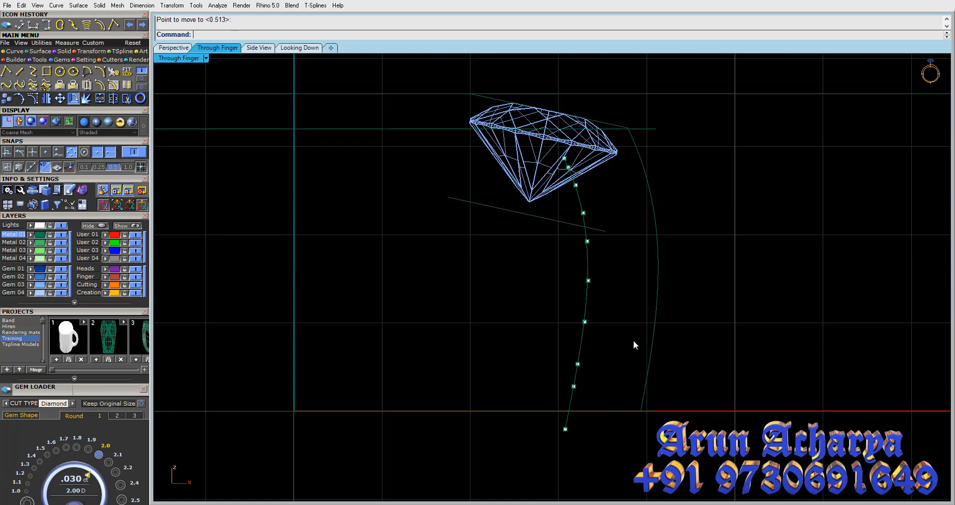
Turn off the edit points and rebuild the inner curve with 4 points and degree 3
key("Escape")
left_click_drag(633, 340, 489, 357)
type("Rebuild")
key("Return")
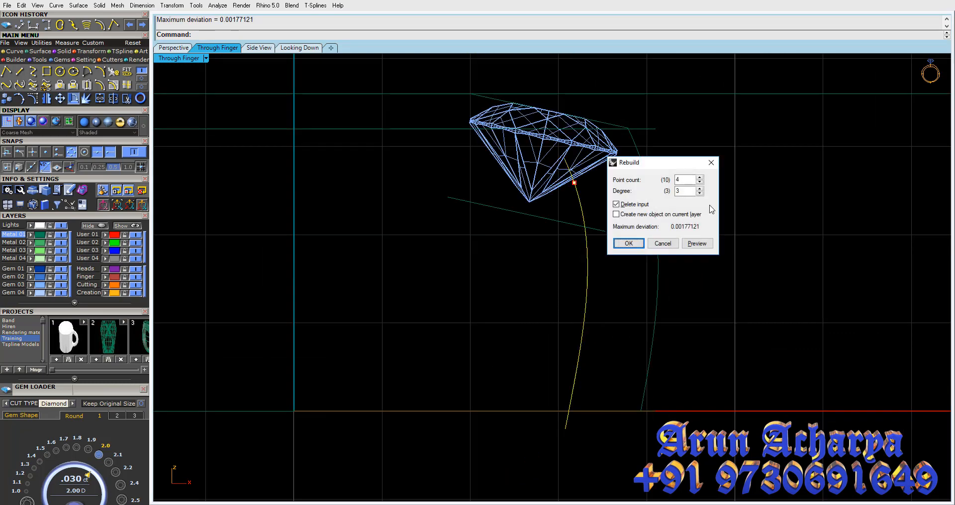
left_click(701, 244)
left_click(630, 245)
Draw a straight line joining the inner ends of the sloped top line and its lower offset
right_click_drag(561, 263, 567, 301)
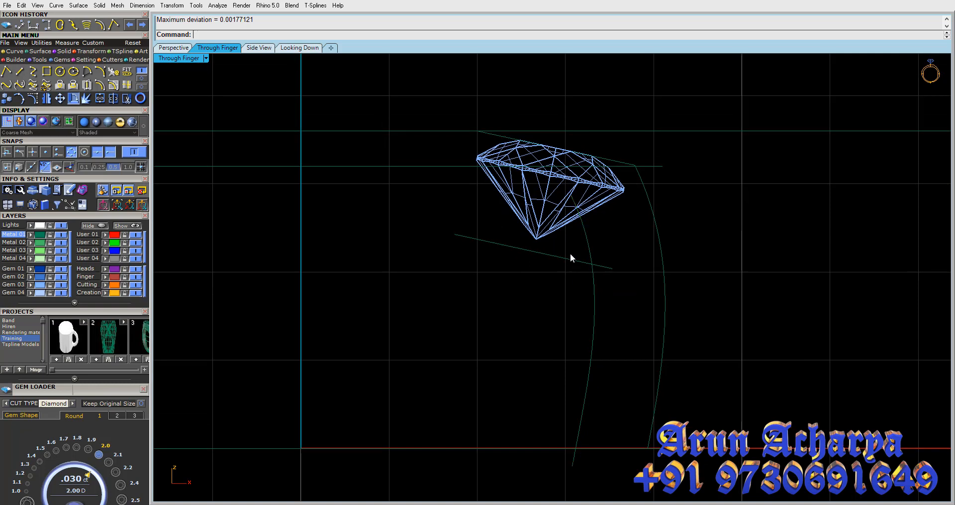
left_click(571, 256)
right_click_drag(567, 267, 574, 292)
left_click(596, 272)
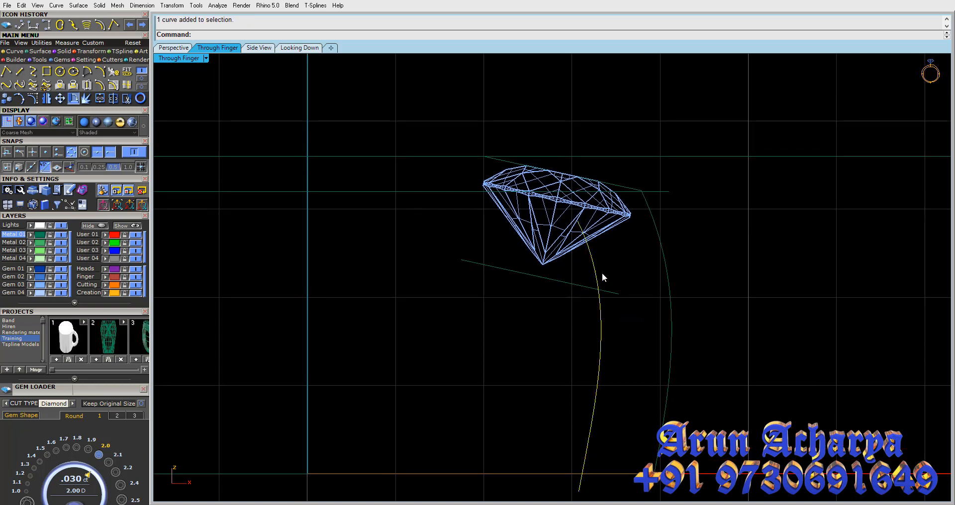
left_click(591, 288, "shift")
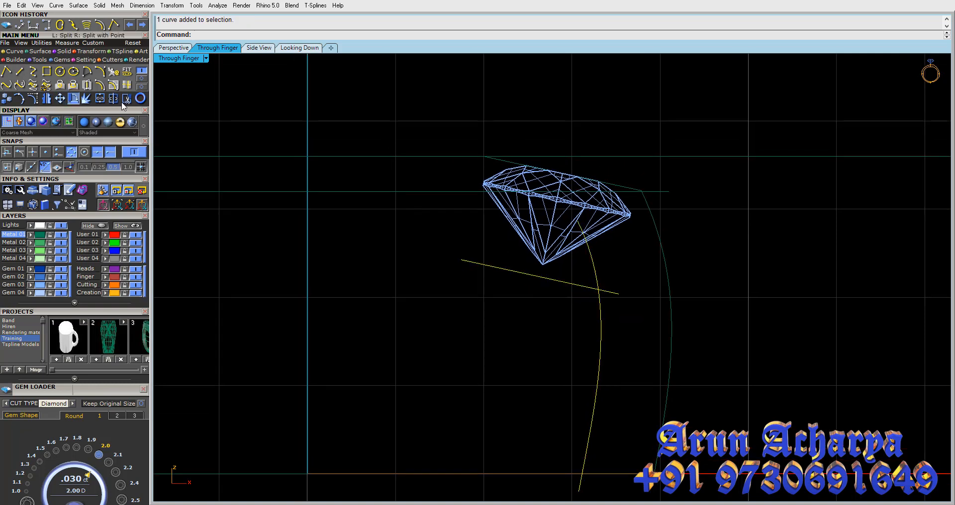
left_click(6, 71)
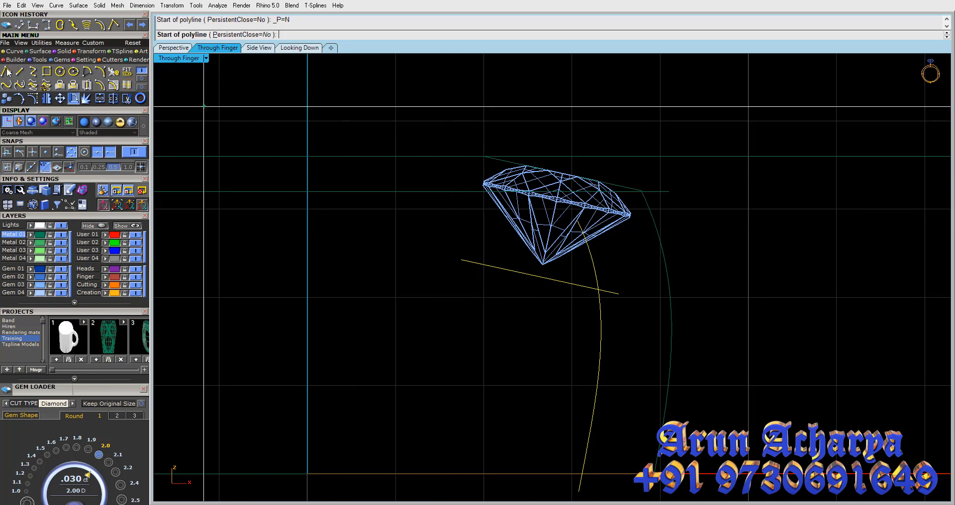
left_click(484, 157)
left_click(462, 259)
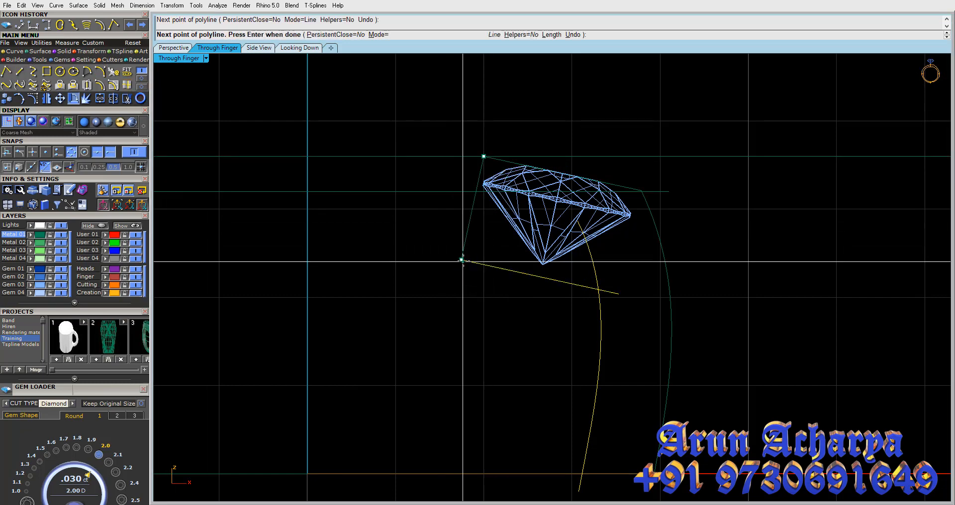
key("Return")
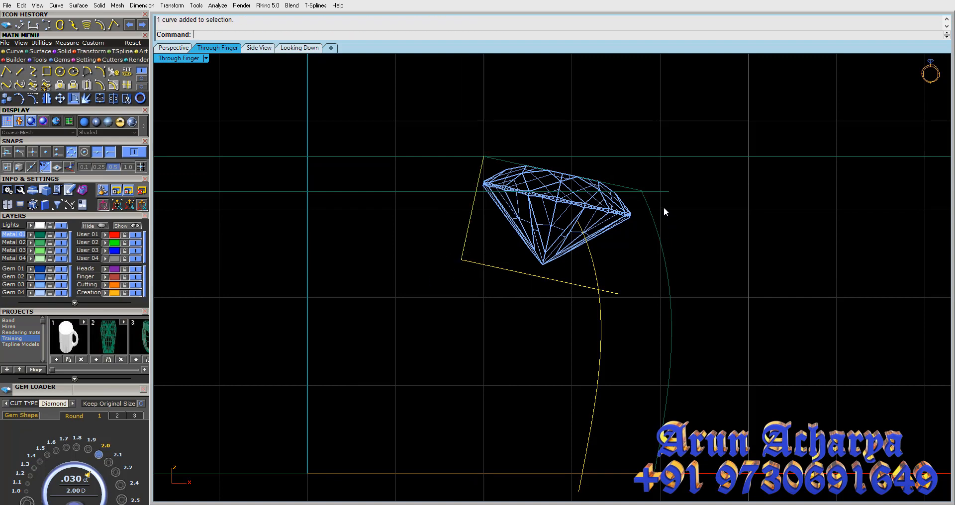
Draw a horizontal line from the outer curve's bottom end across the inner curve to close the profile's base
left_click_drag(664, 207, 623, 195, "shift")
left_click(622, 185, "shift")
left_click(601, 204, "ctrl")
scroll(589, 203, "down", 2)
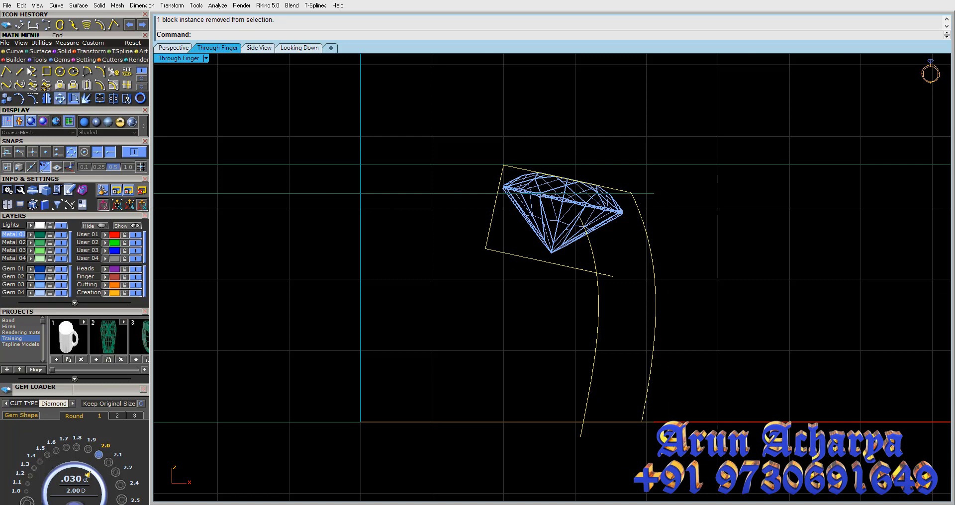
left_click(6, 71)
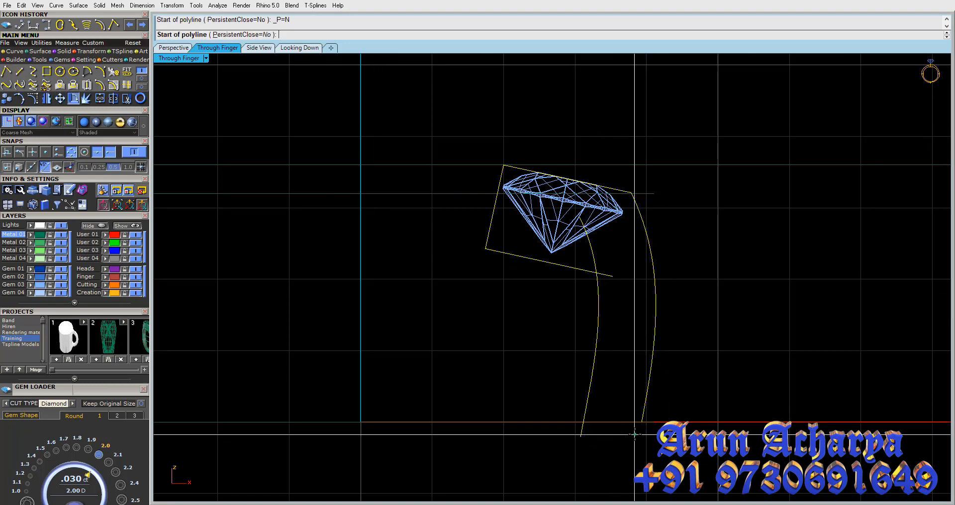
left_click(642, 422)
left_click(571, 422)
key("Return")
scroll(592, 421, "up", 3)
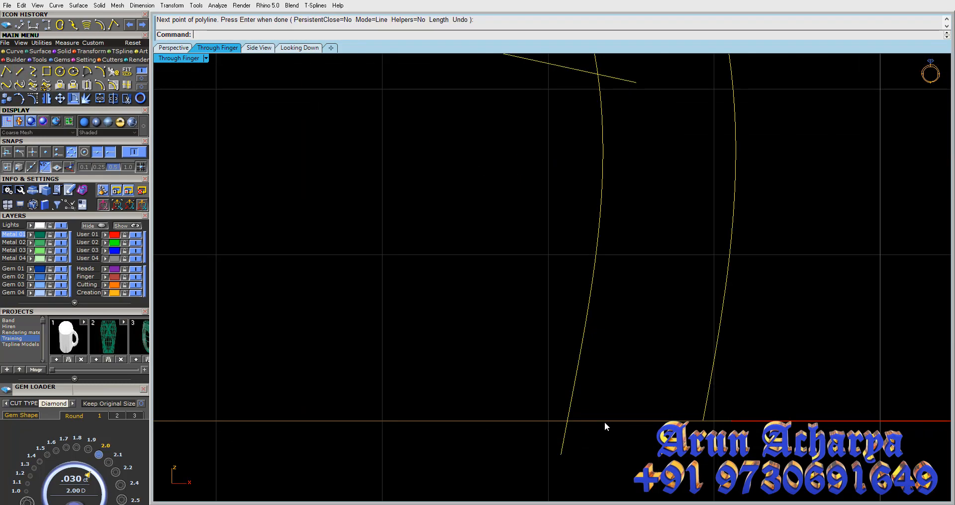
left_click(606, 422)
left_click(632, 447)
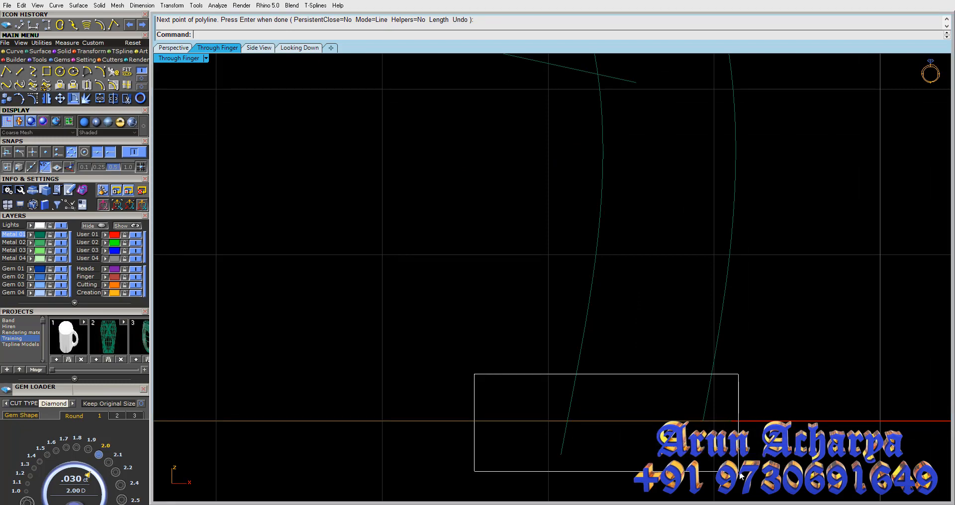
scroll(706, 415, "down", 3)
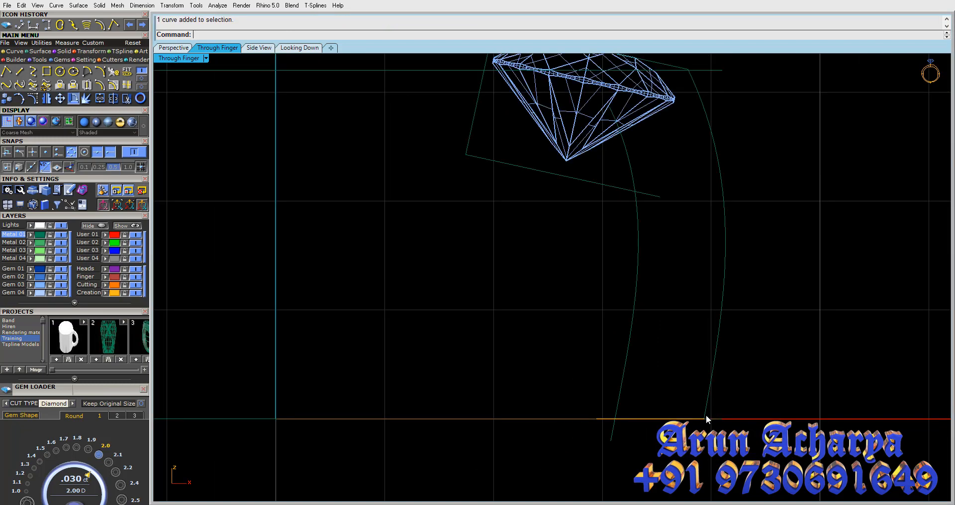
Show the outer curve's control points and move its bottom point 0.2 downward
left_click(709, 405)
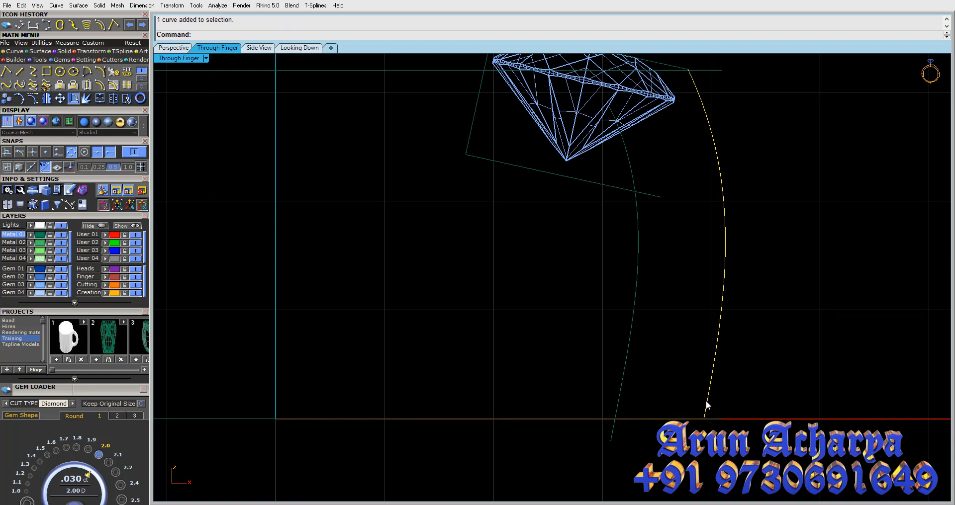
left_click(33, 98)
left_click_drag(695, 433, 715, 404)
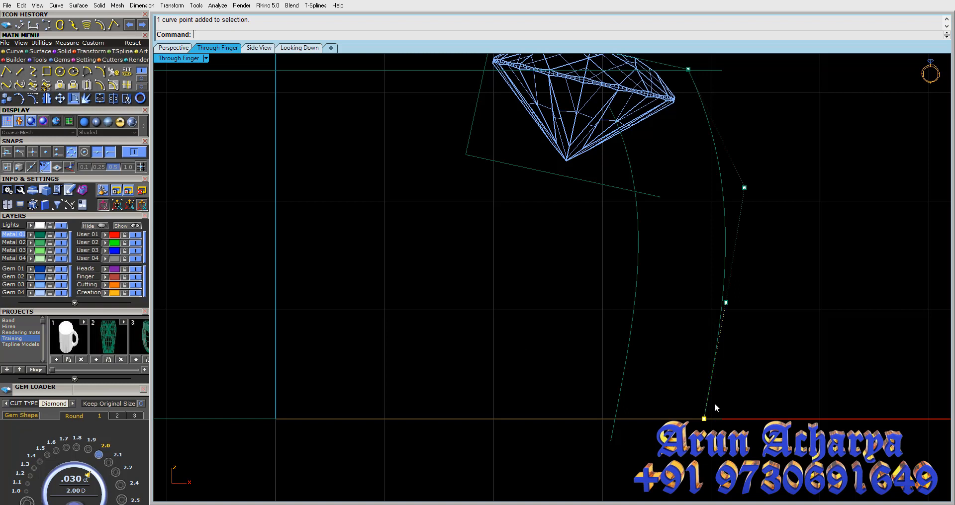
left_click(60, 98)
left_click(425, 202)
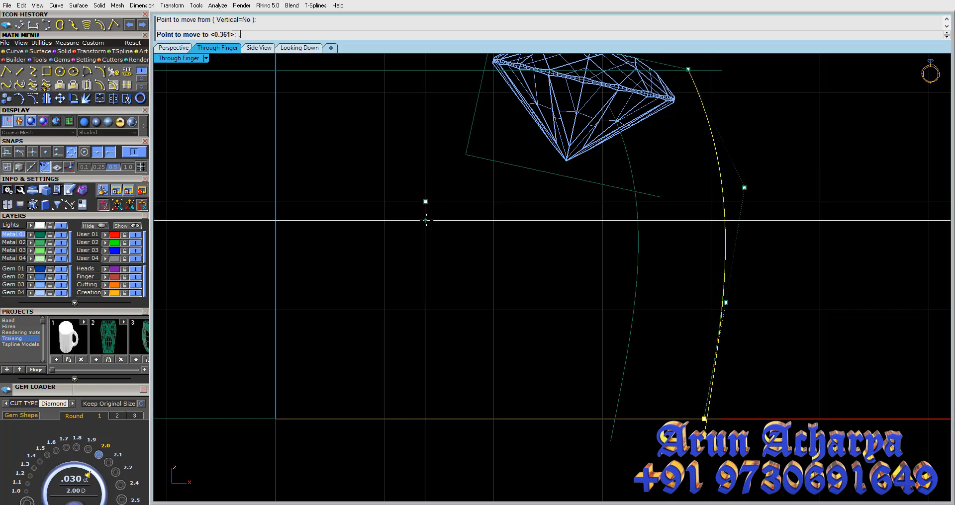
type(".2")
key("Return")
left_click(425, 223)
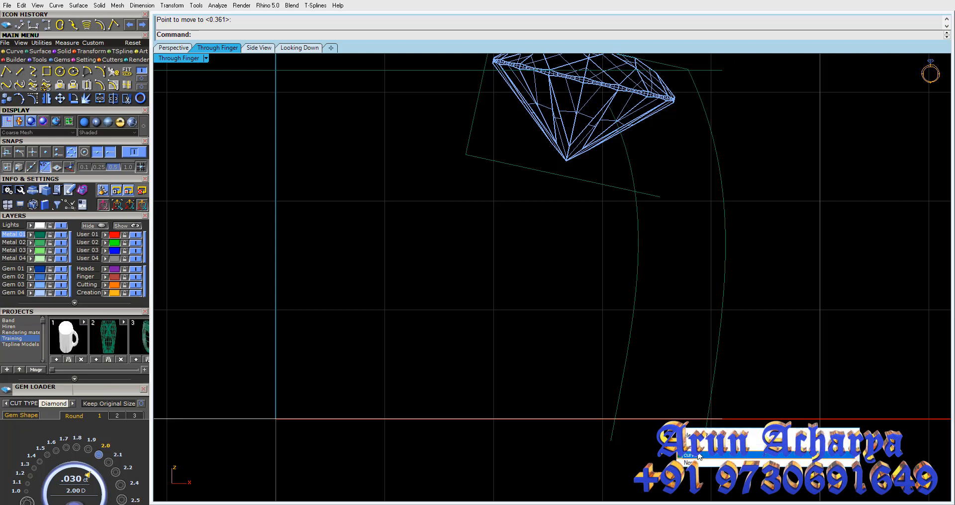
Try to move the profile's horizontal base line down to the extended end of the outer curve
left_click(658, 419)
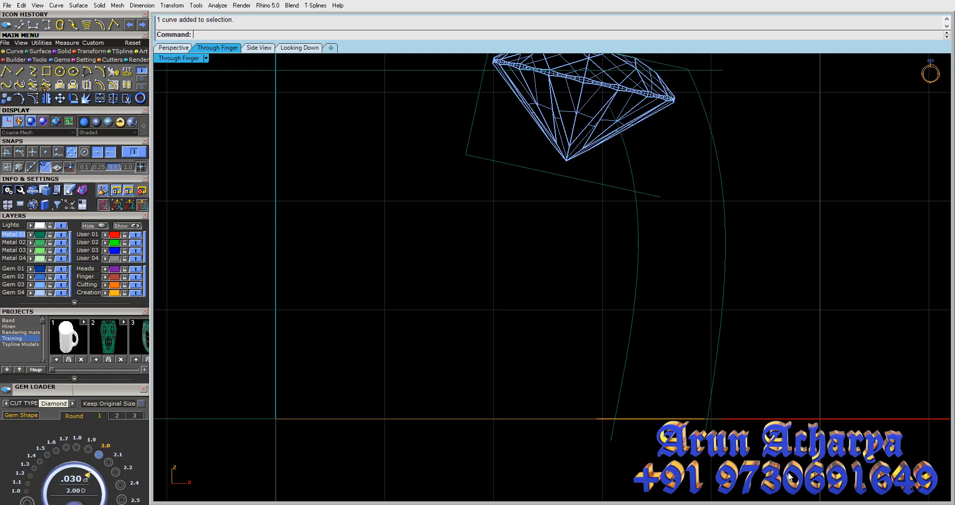
left_click(60, 99)
scroll(668, 466, "up", 3)
left_click(689, 466)
left_click(692, 466)
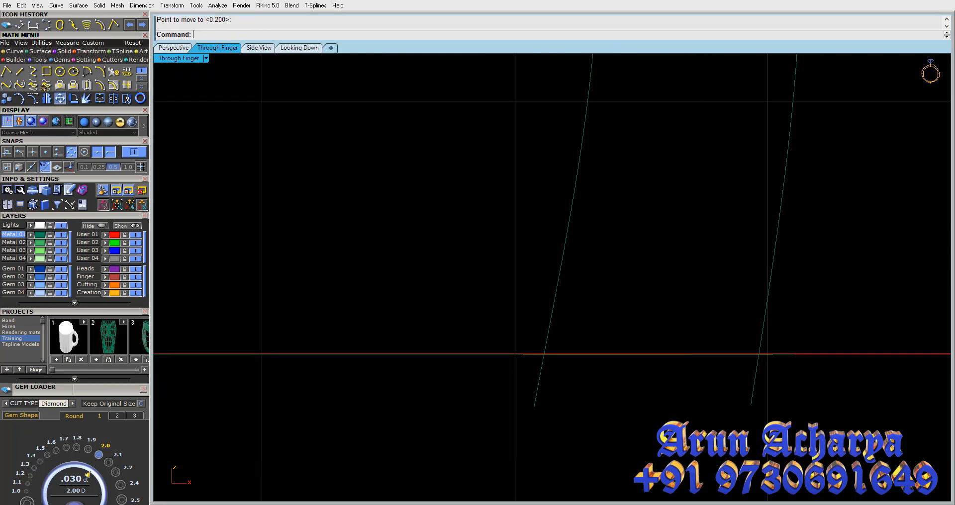
scroll(677, 460, "down", 10)
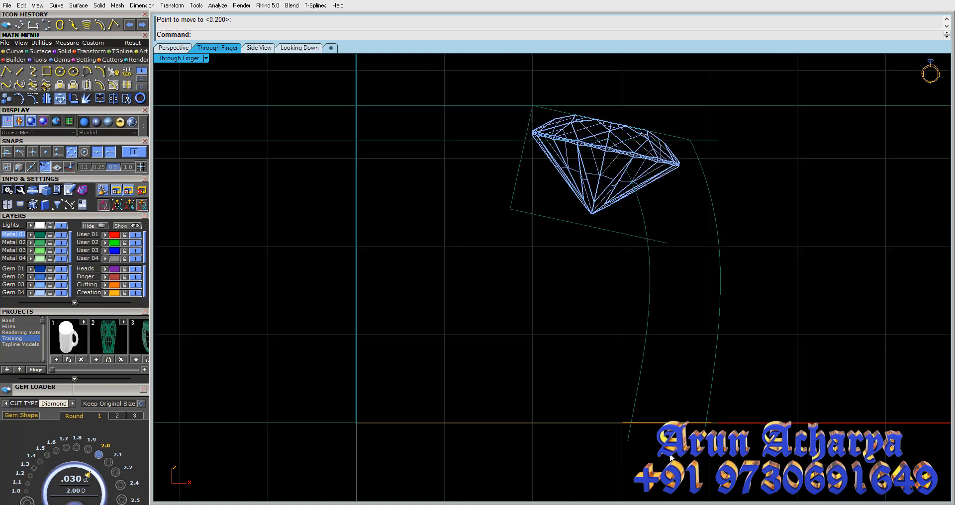
left_click(59, 99)
Draw a new horizontal line from the outer curve's lowered bottom end across to just past the inner curve
left_click(10, 67)
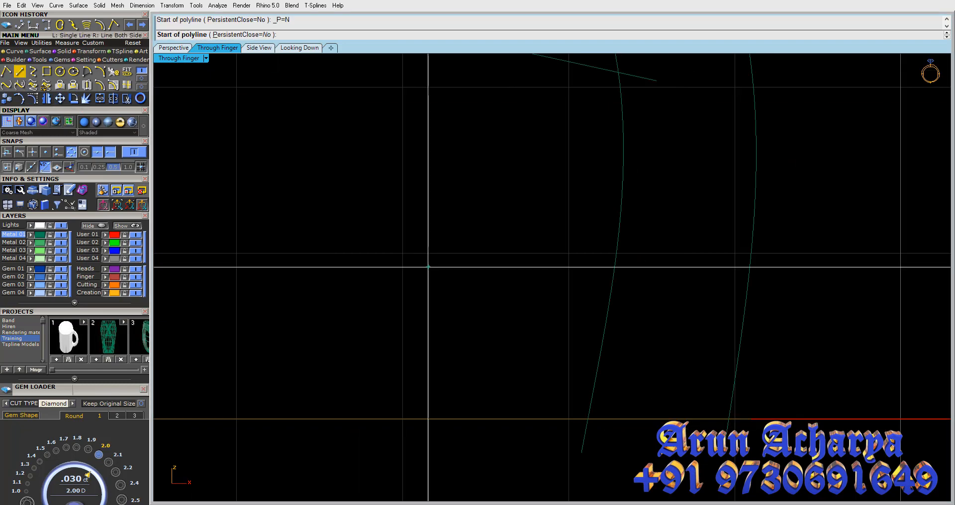
left_click(726, 450)
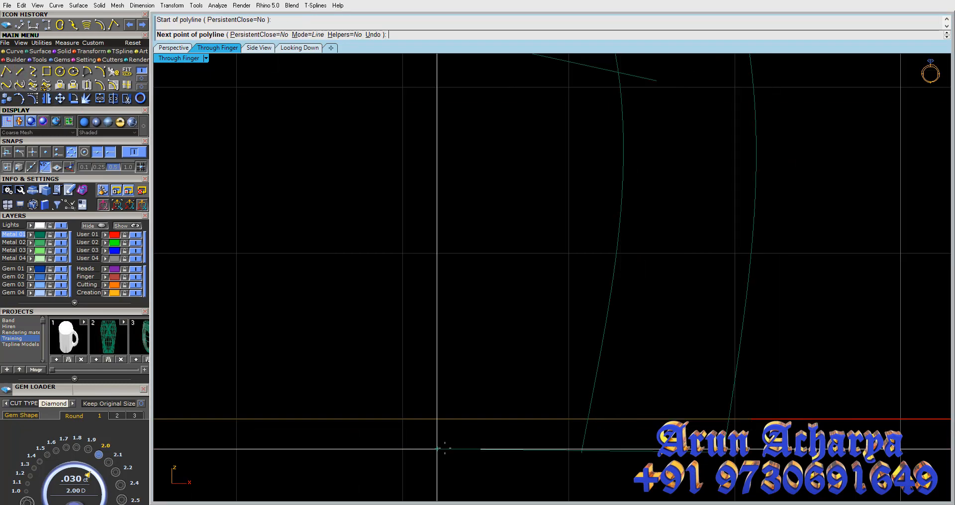
left_click(464, 449)
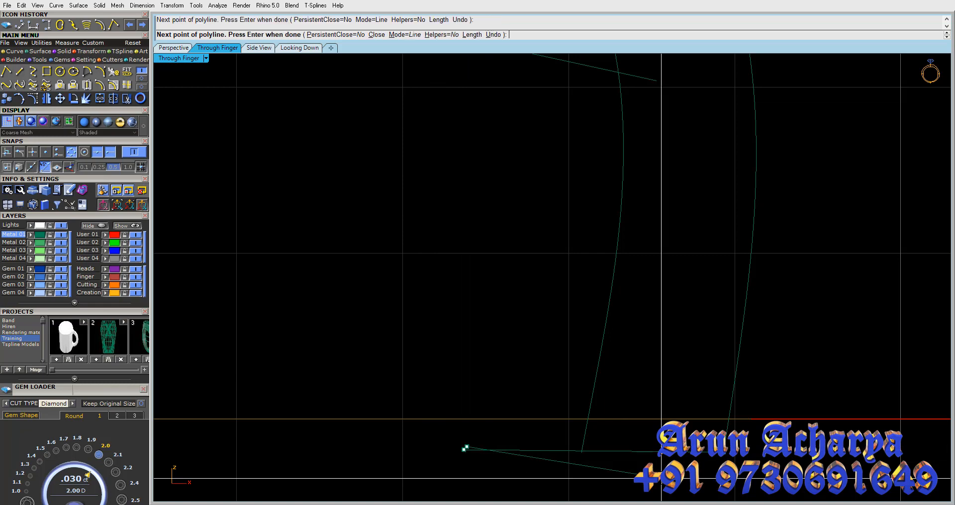
type("u")
key("Return")
scroll(549, 448, "up", 3)
left_click(544, 450)
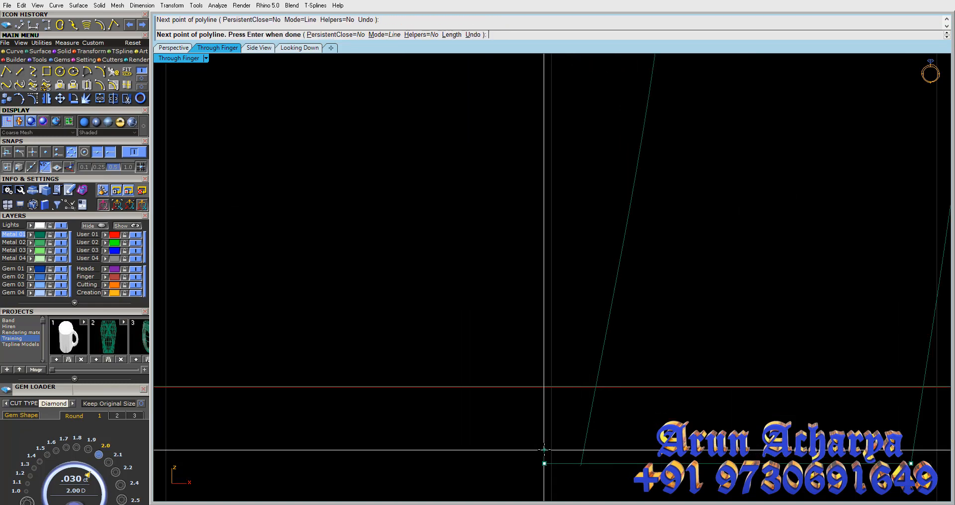
right_click(543, 450)
Trim the inner curve and the new base line back to their shared corner
scroll(587, 467, "up", 8)
left_click_drag(587, 468, 554, 438)
left_click(126, 98)
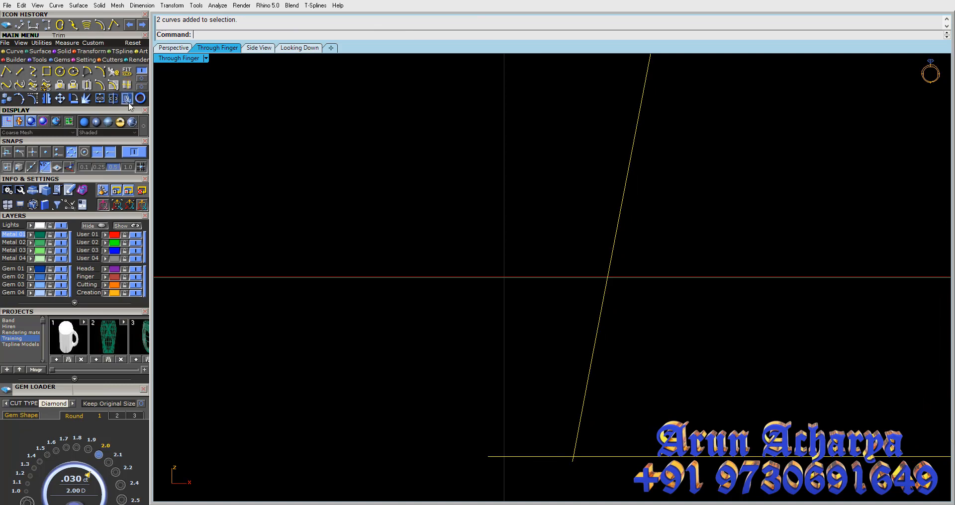
left_click(554, 455)
left_click(572, 464)
right_click(572, 464)
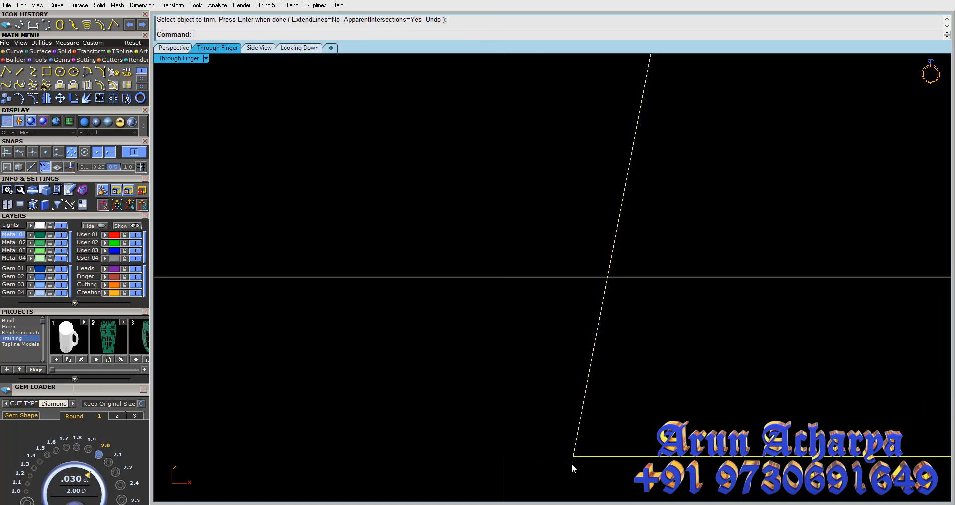
Trim the inner curve and the lower sloped line where they cross below the diamond
scroll(529, 374, "down", 12)
left_click_drag(610, 314, 548, 273)
scroll(553, 276, "up", 5)
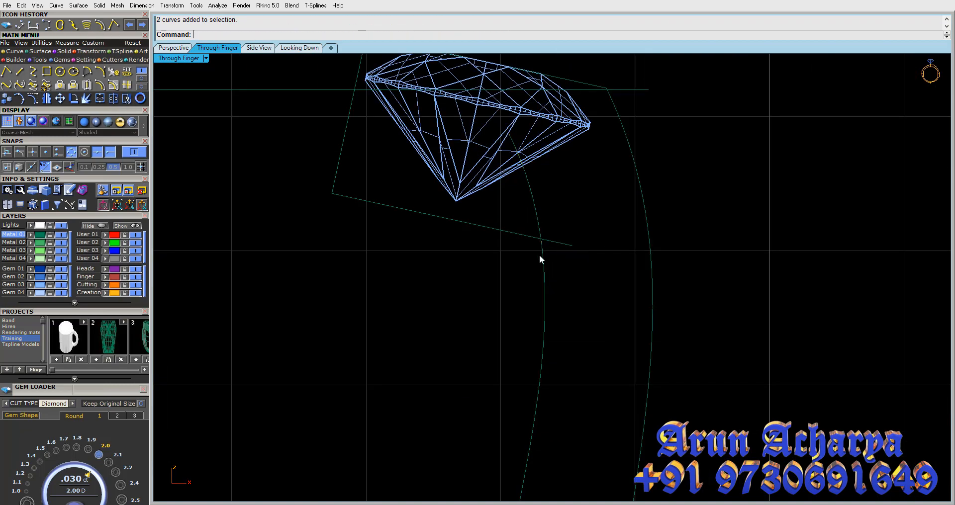
right_click(546, 241)
scroll(555, 248, "down", 5)
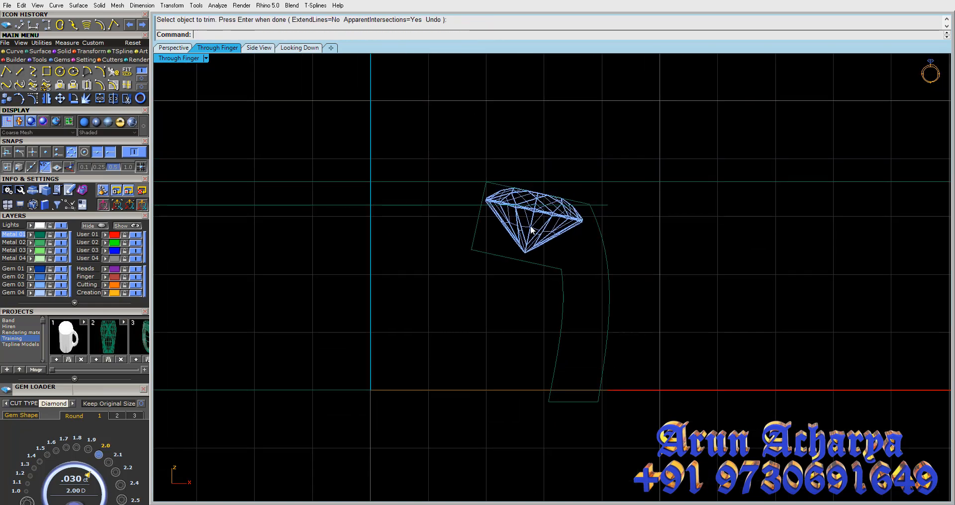
Join the outline curves into one closed profile, leaving out the diamond and the old base line on the axis
left_click_drag(459, 147, 702, 425)
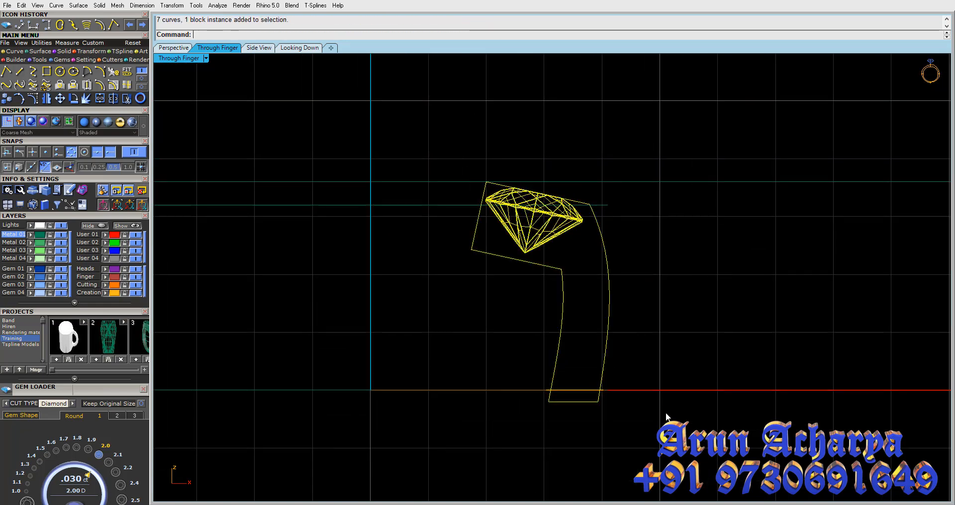
left_click(576, 398, "ctrl")
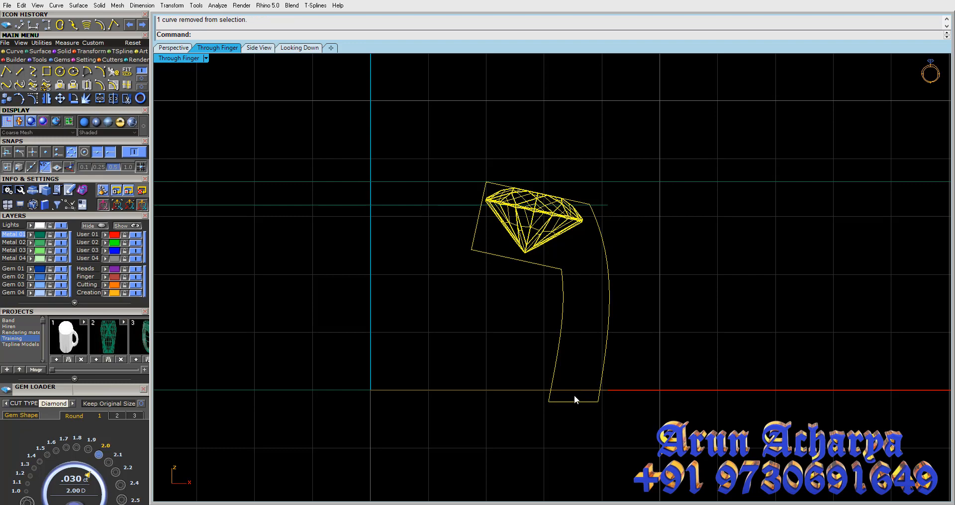
key("Escape")
left_click(552, 267)
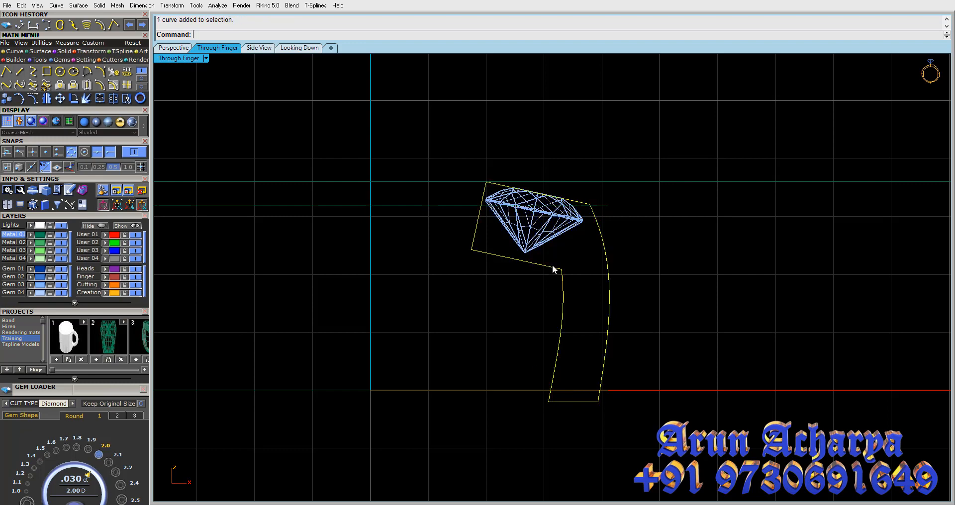
key("ctrl+j")
key("Escape")
key("Escape")
Sweep the closed profile along the large upper oval with Sweep 1 to form the head
left_click(552, 267)
double_click(176, 58)
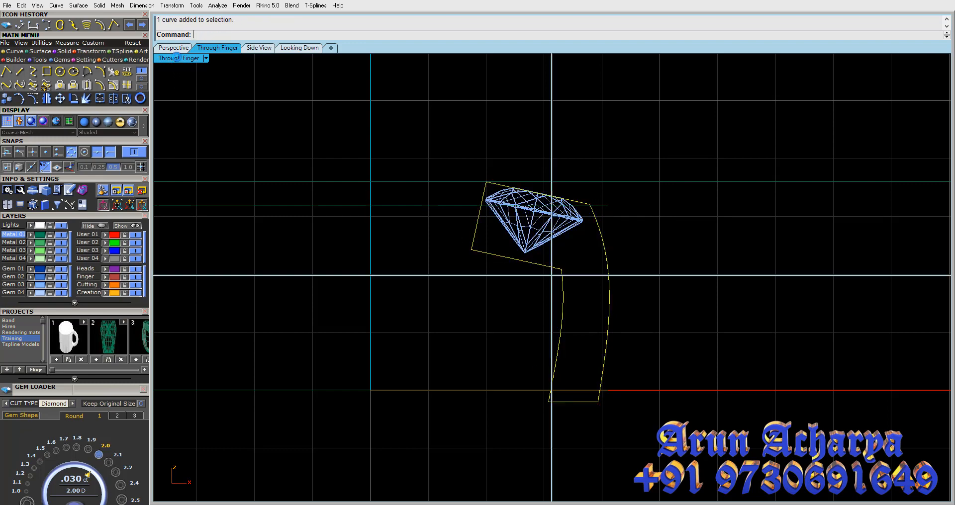
double_click(560, 58)
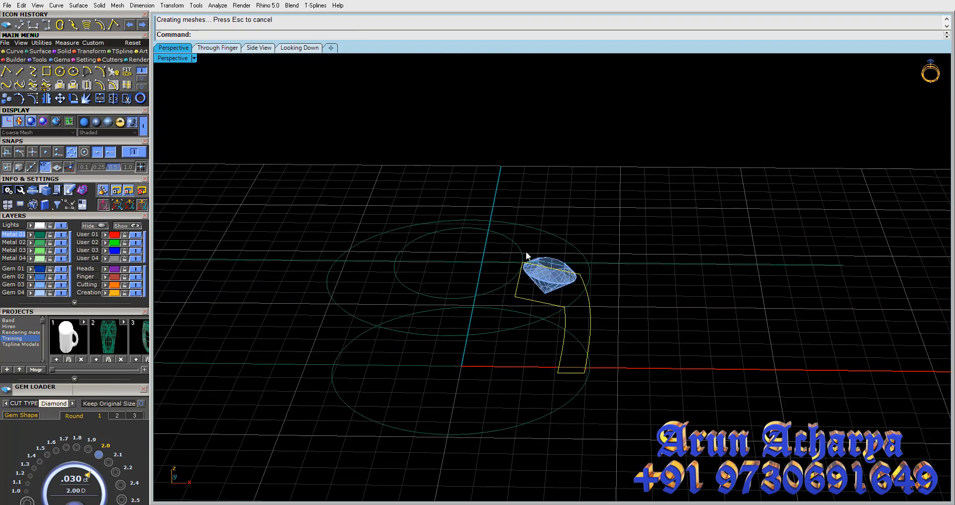
right_click_drag(526, 251, 535, 231)
scroll(517, 316, "down", 7)
scroll(516, 314, "up", 8)
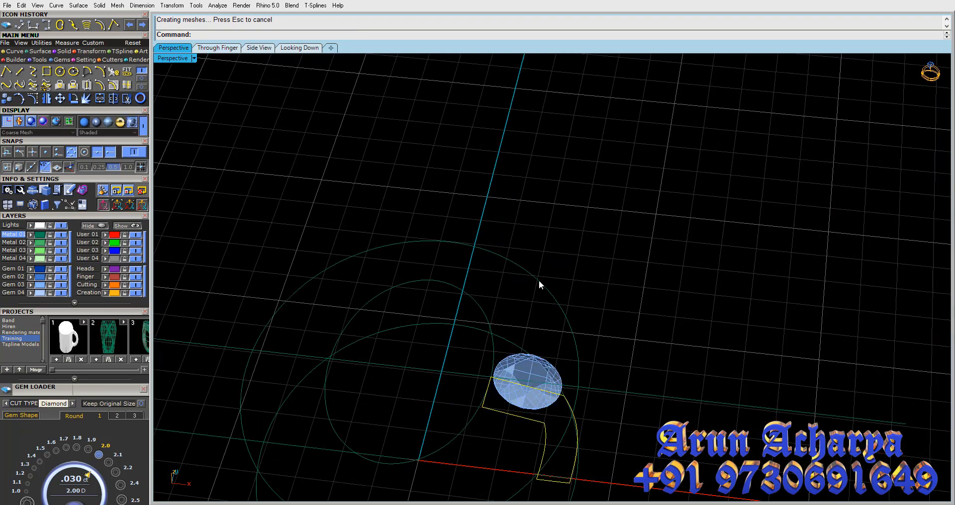
left_click(538, 282)
left_click(40, 51)
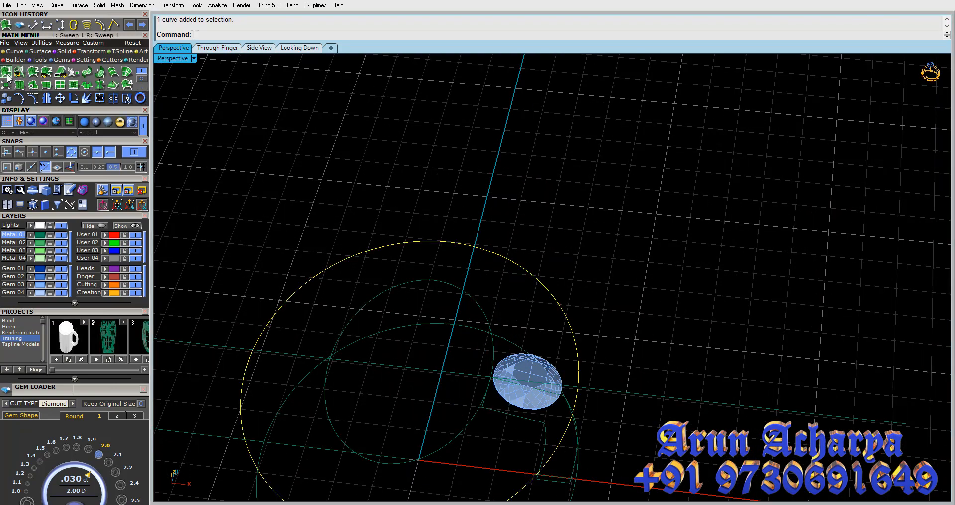
left_click(7, 74)
left_click(539, 424)
key("Return")
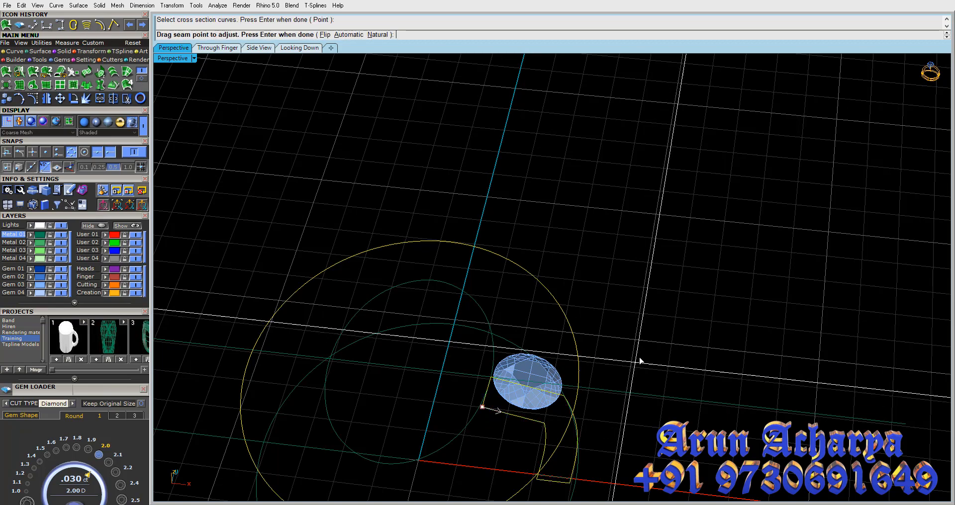
key("Return")
right_click_drag(599, 273, 608, 328)
left_click(682, 353)
Extrude the small inner oval into a capped solid on both sides, reaching above the head's top and down into its opening
right_click_drag(634, 360, 492, 297)
left_click(491, 294)
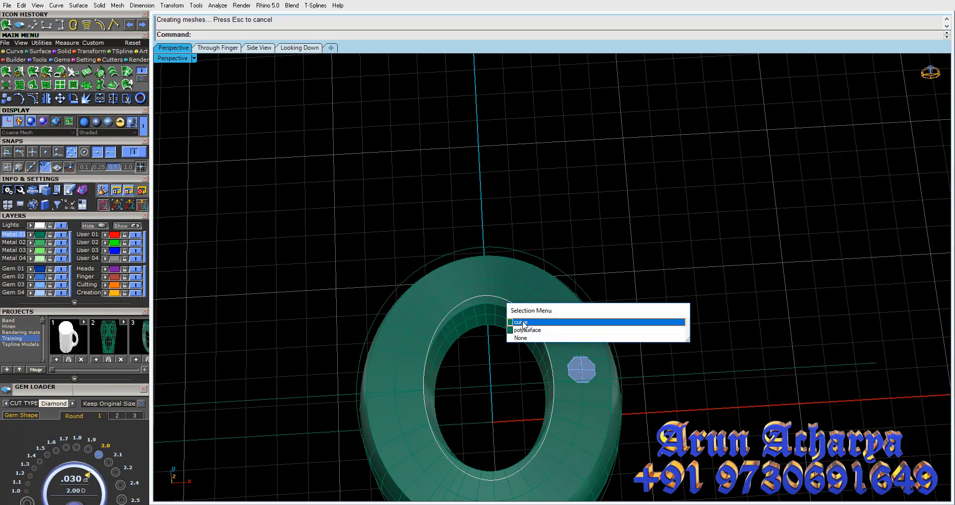
left_click(547, 325)
double_click(170, 59)
left_click(300, 47)
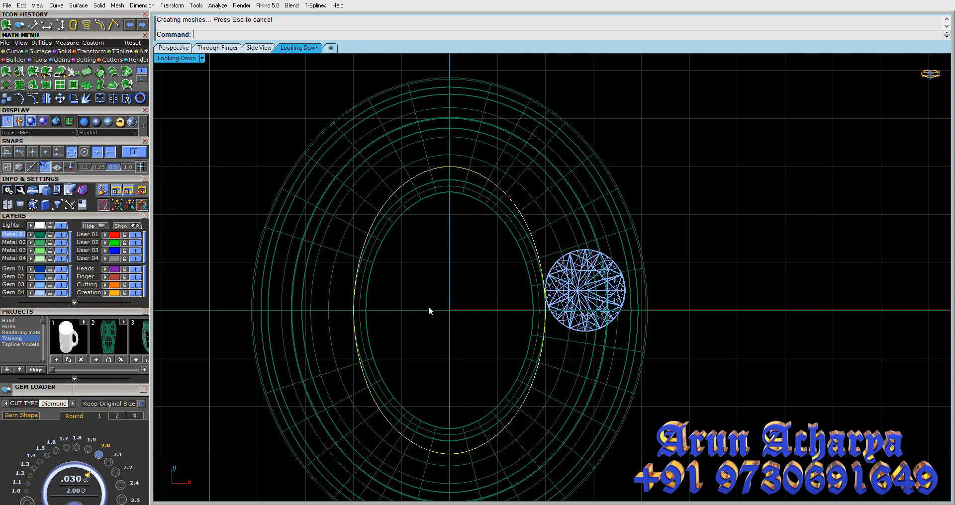
right_click_drag(459, 295, 466, 258)
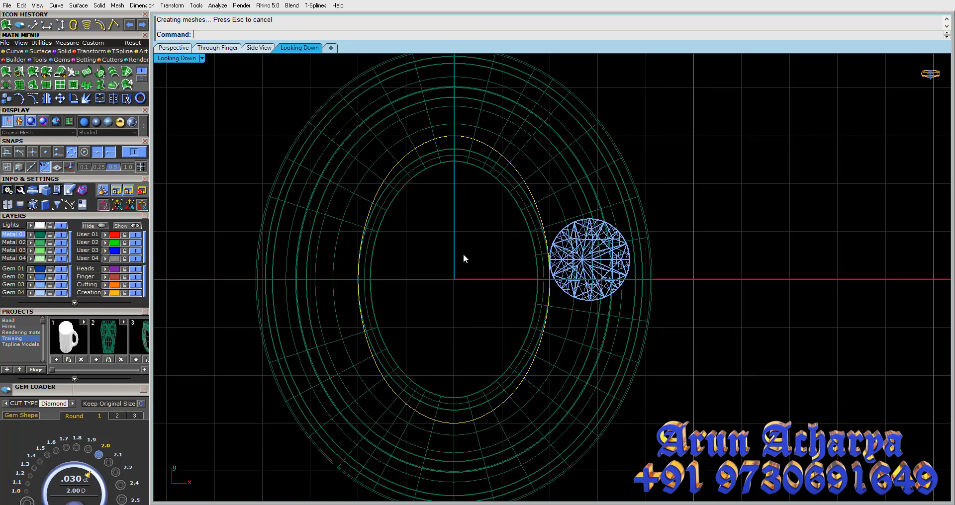
left_click(63, 51)
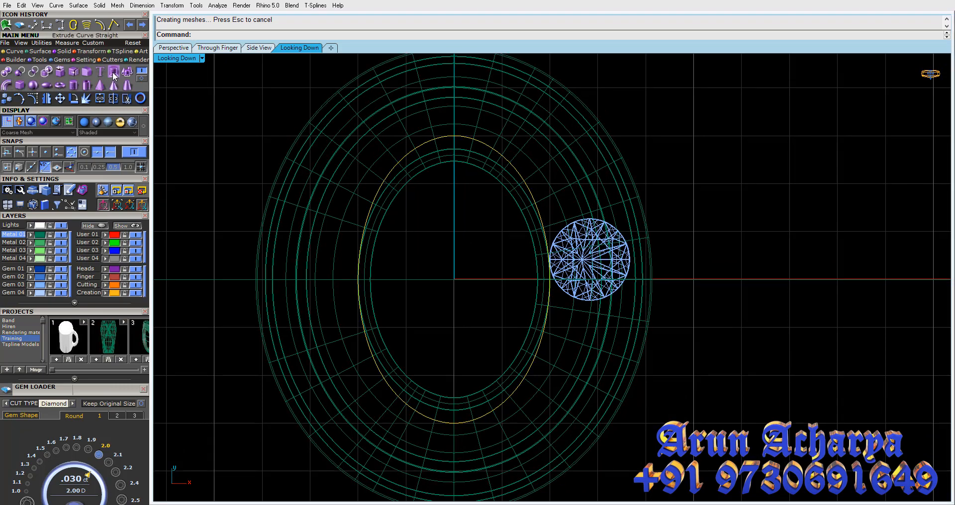
left_click(114, 72)
double_click(188, 58)
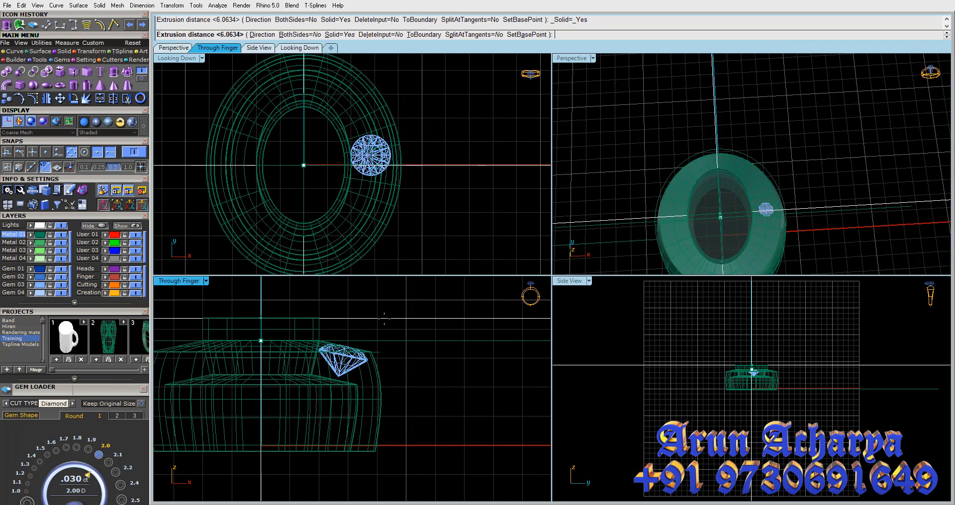
type("b")
key("Return")
left_click(446, 411)
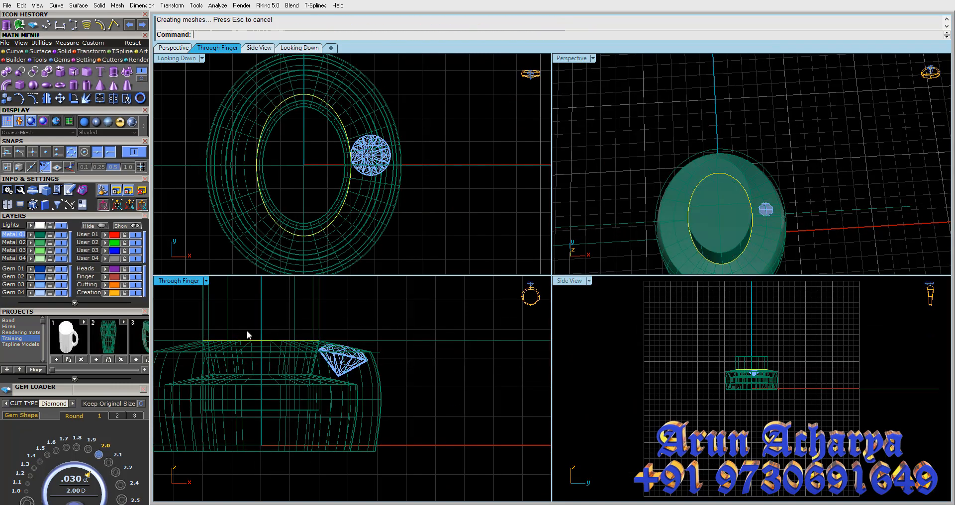
Boolean-subtract the oval extrusion from the swept head and delete the cutting solid
right_click_drag(248, 332, 343, 356)
left_click(396, 333)
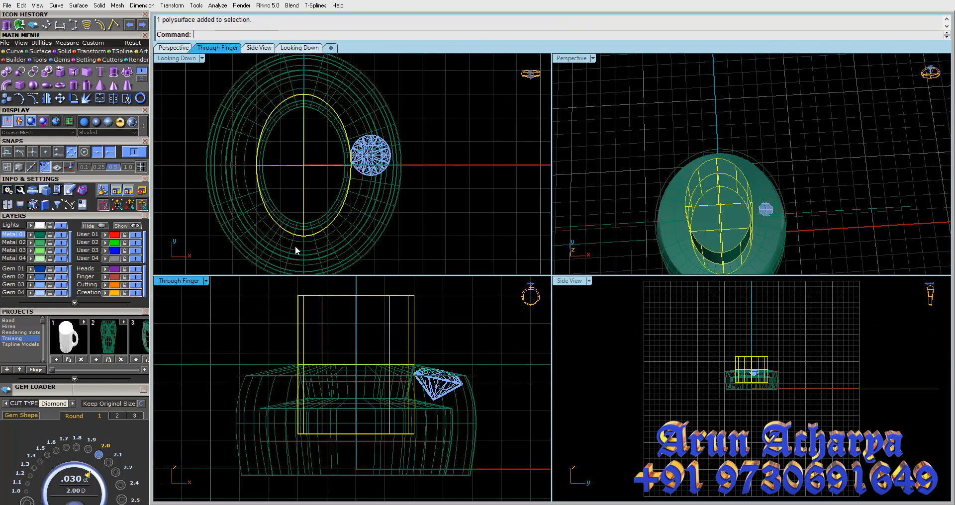
double_click(577, 58)
left_click(577, 223)
right_click_drag(578, 222, 431, 347)
left_click(431, 347)
left_click(19, 72)
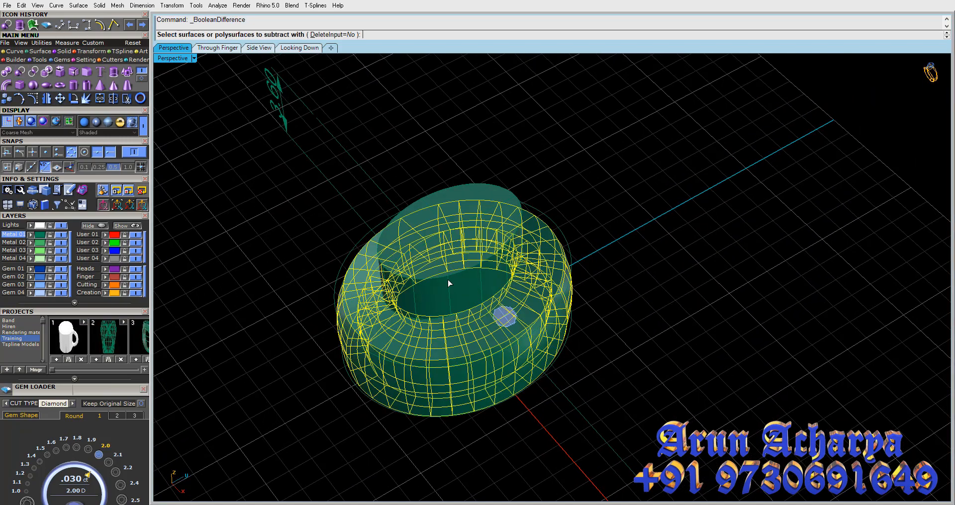
left_click(456, 321)
key("Return")
left_click(455, 317)
key("Delete")
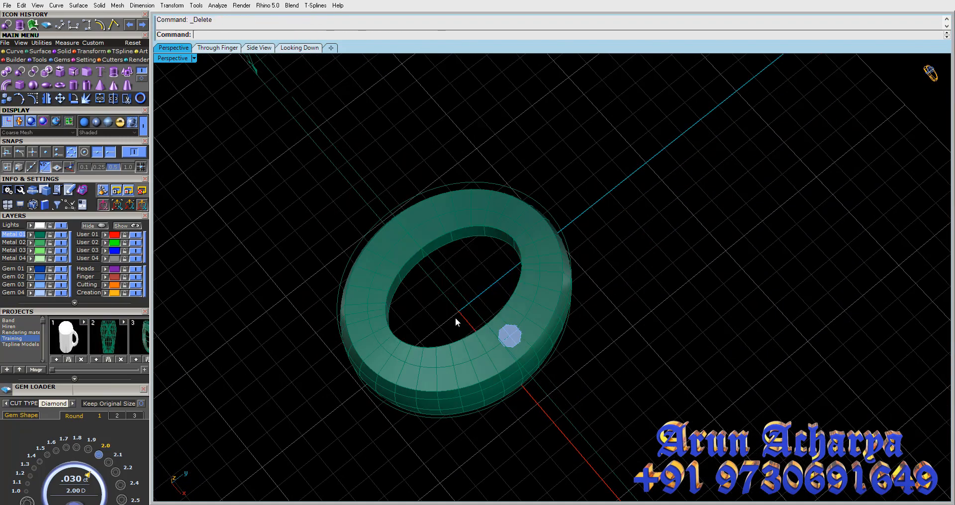
Examine the head's central opening against the inner oval curve from above and from the side
right_click_drag(455, 317, 501, 222)
scroll(505, 247, "up", 5)
left_click(506, 243)
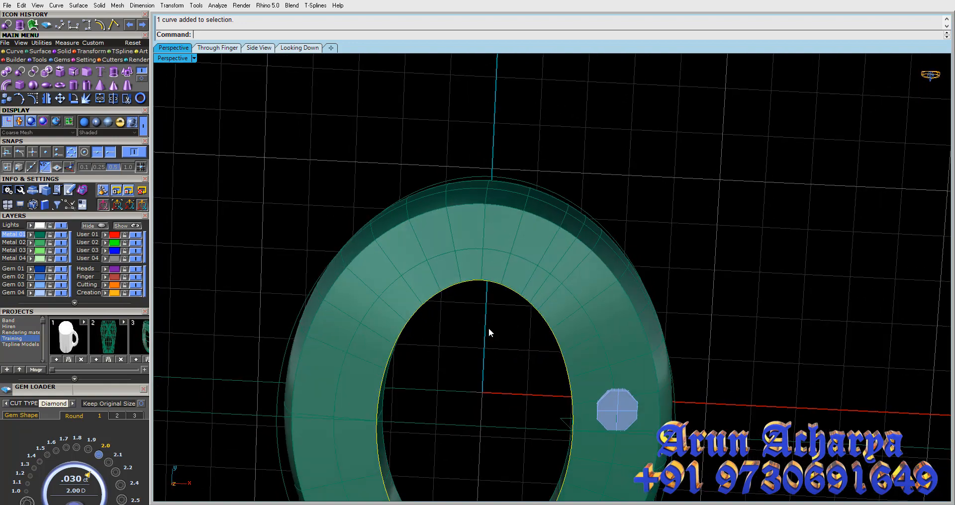
scroll(503, 254, "down", 5)
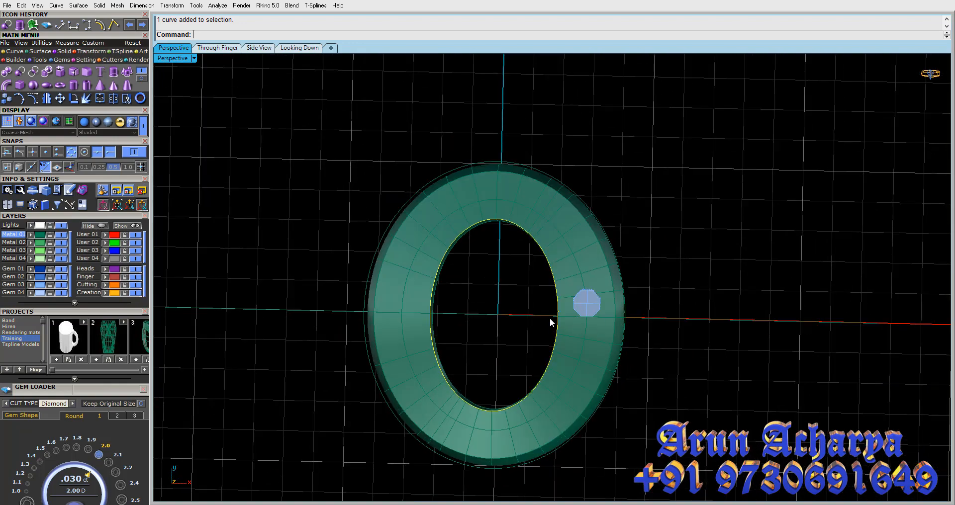
right_click_drag(550, 322, 479, 191)
scroll(596, 306, "up", 4)
scroll(565, 324, "down", 2)
Examine in the Through Finger view how the round diamond sits against the head's sloped top and the profile curve
left_click(574, 284)
left_click(626, 309)
double_click(175, 59)
scroll(445, 368, "up", 3)
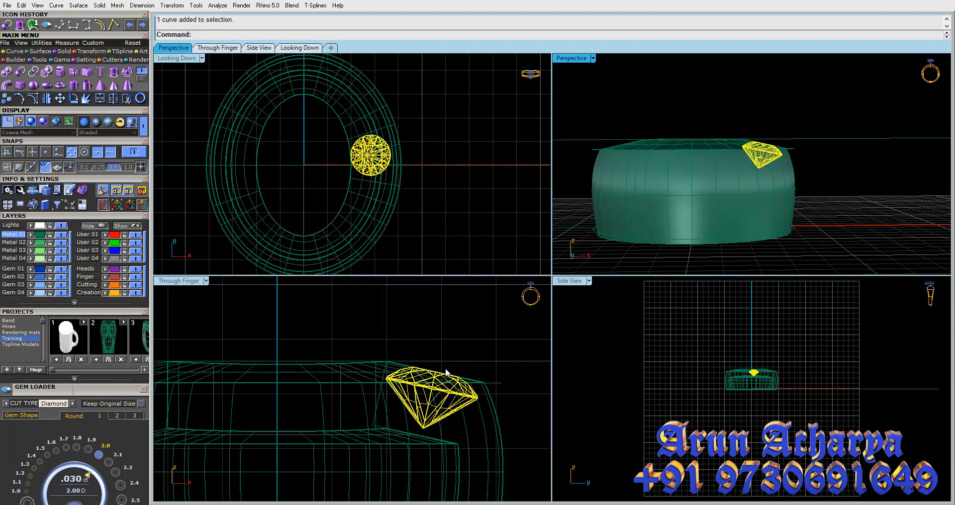
scroll(354, 372, "up", 2)
left_click(353, 373)
scroll(388, 386, "down", 3)
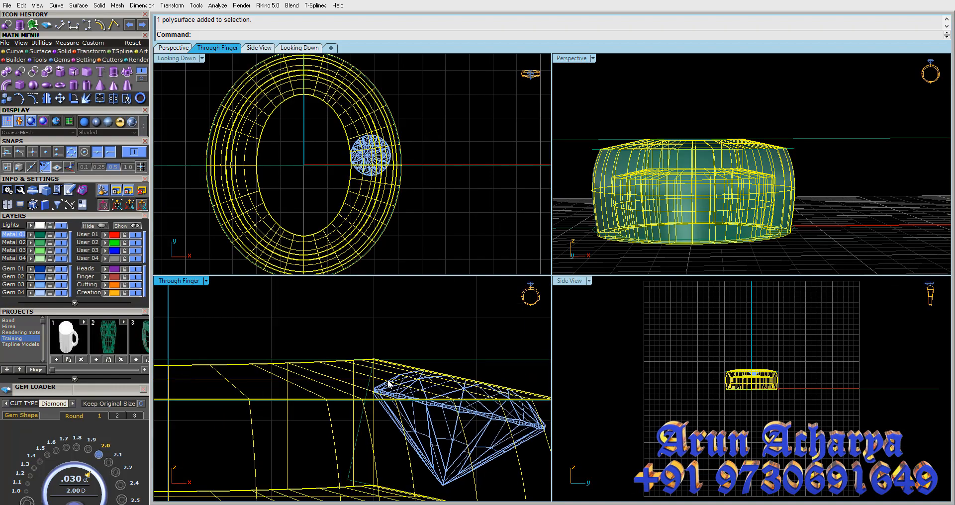
right_click_drag(485, 417, 445, 409)
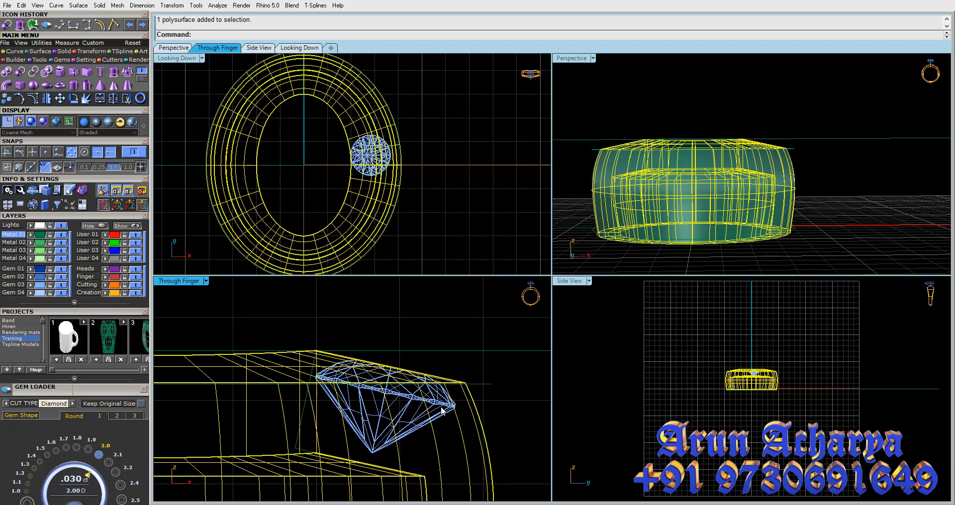
right_click_drag(341, 383, 398, 368)
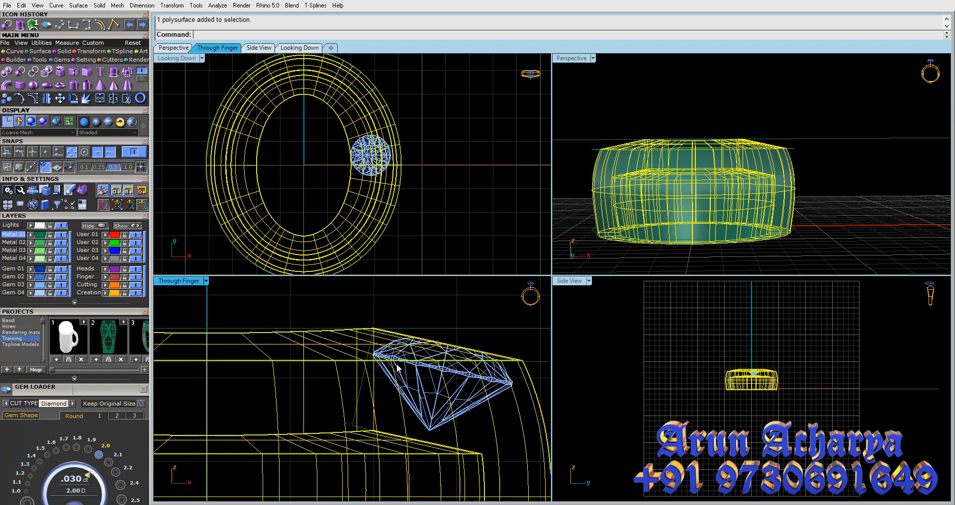
left_click(364, 382)
left_click(371, 377)
scroll(374, 375, "up", 4)
left_click(381, 338)
scroll(381, 339, "down", 6)
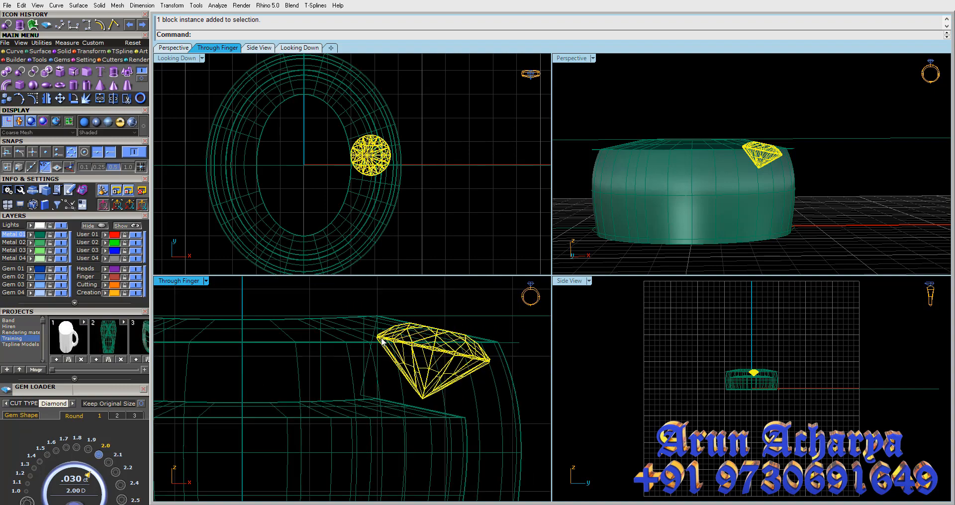
scroll(476, 342, "up", 4)
scroll(477, 343, "down", 2)
scroll(513, 348, "up", 4)
left_click(513, 348)
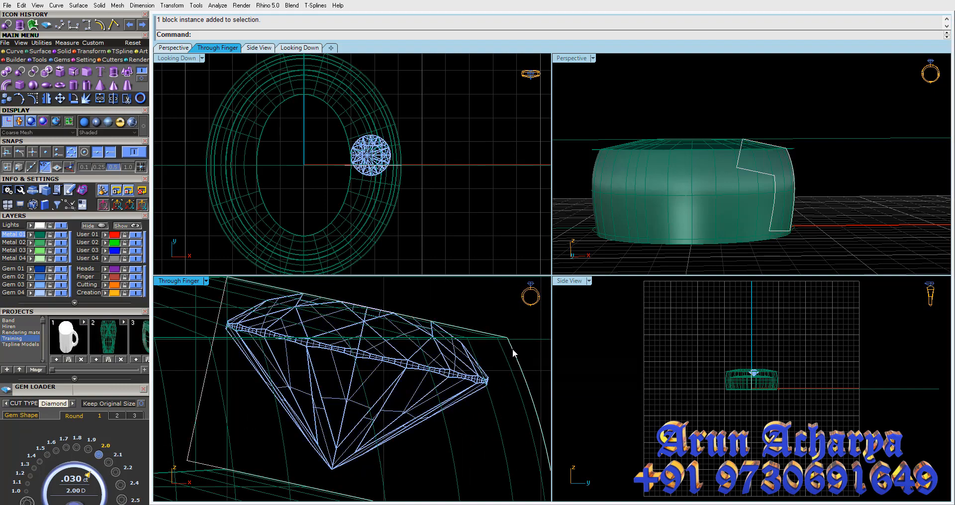
left_click(541, 378)
left_click(343, 350)
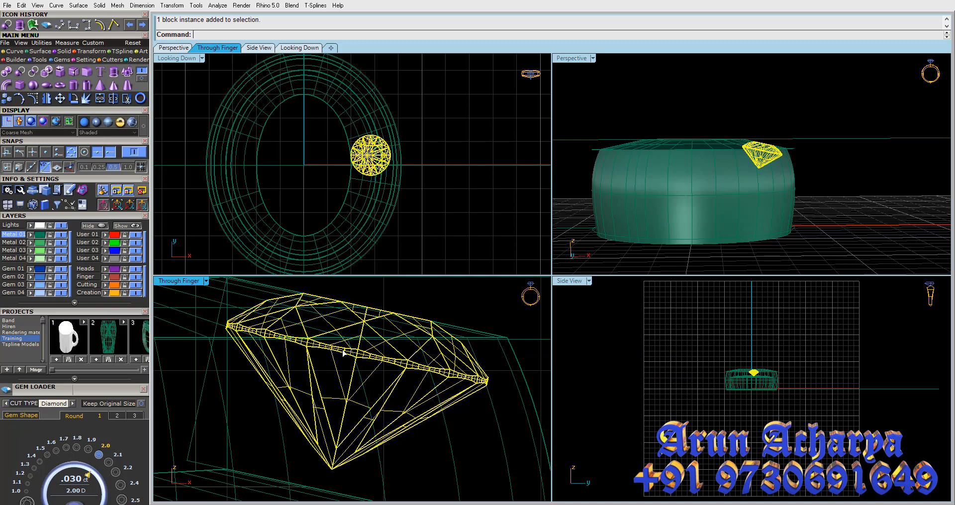
Delete the round diamond from the head's sloped top face in the perspective view
double_click(567, 56)
right_click_drag(565, 95, 574, 241)
left_click(570, 292)
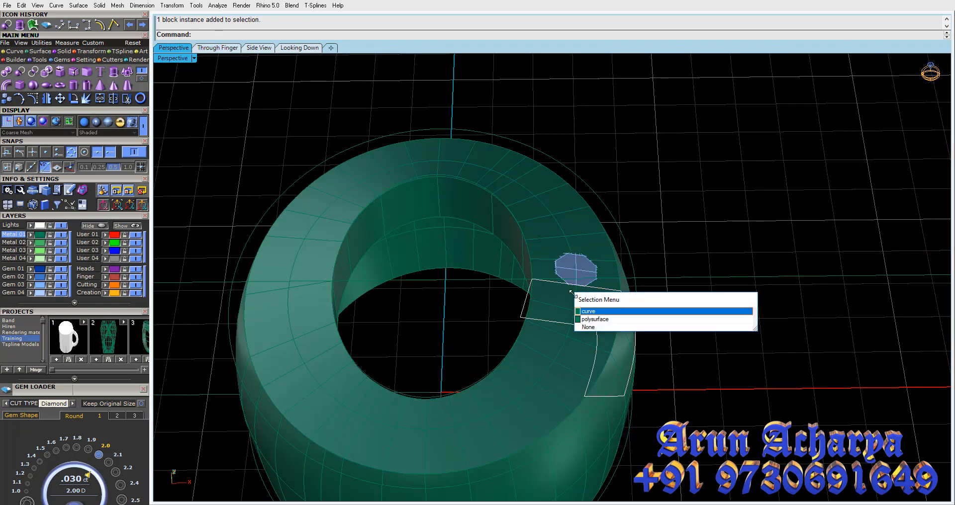
left_click(589, 312)
left_click(588, 283)
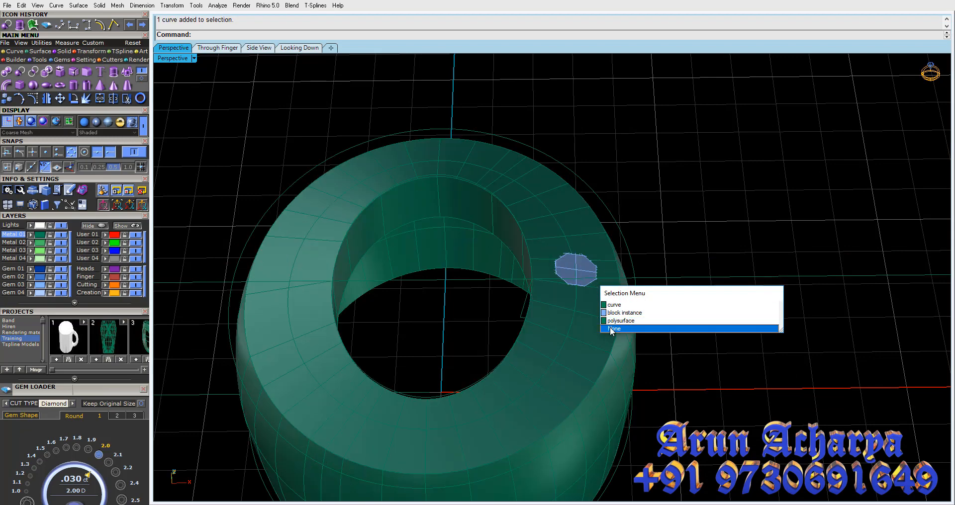
left_click(612, 329)
left_click(590, 281)
left_click(616, 315)
key("Delete")
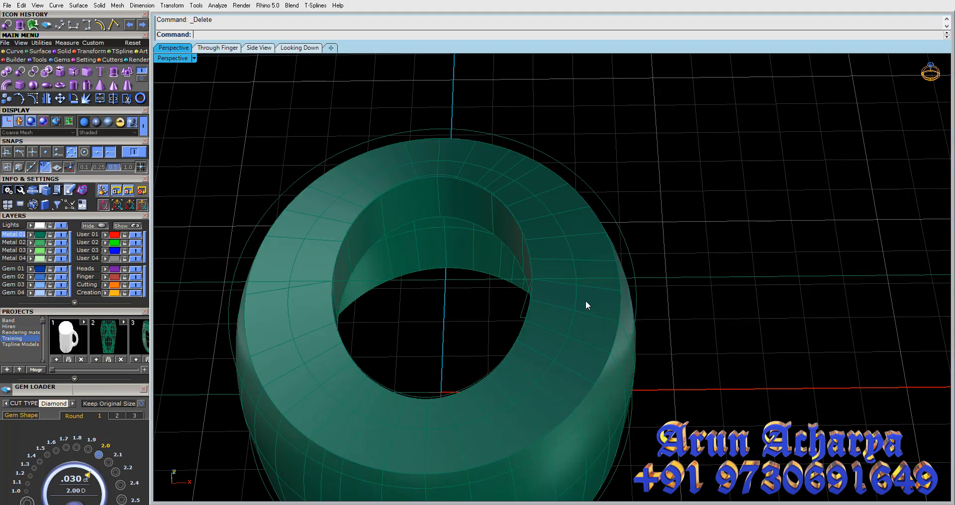
Examine the head's sloped top face and inner opening from several angles
left_click(562, 229)
left_click(683, 197)
right_click_drag(604, 175, 523, 144)
scroll(539, 210, "up", 5)
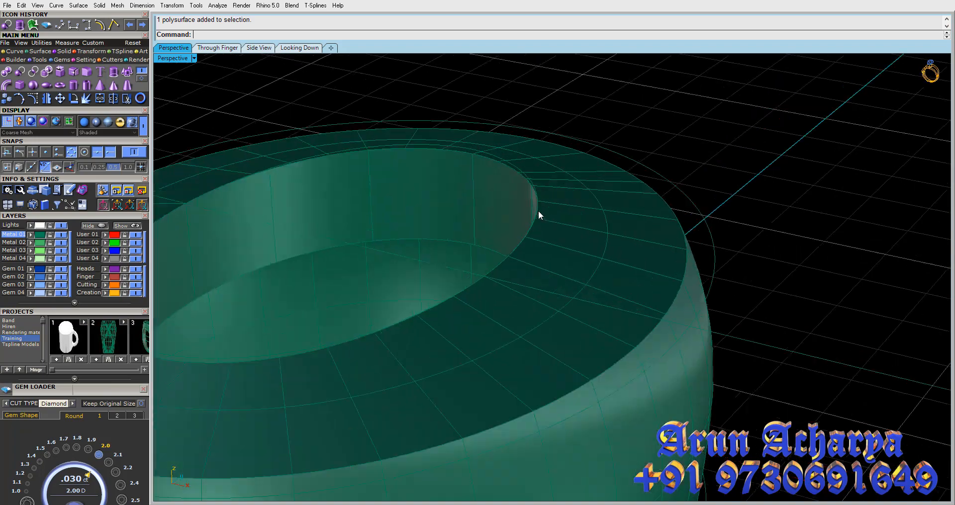
right_click_drag(539, 210, 573, 255)
scroll(546, 177, "down", 5)
scroll(492, 254, "down", 4)
right_click_drag(492, 254, 503, 285)
scroll(493, 167, "up", 6)
scroll(506, 276, "down", 5)
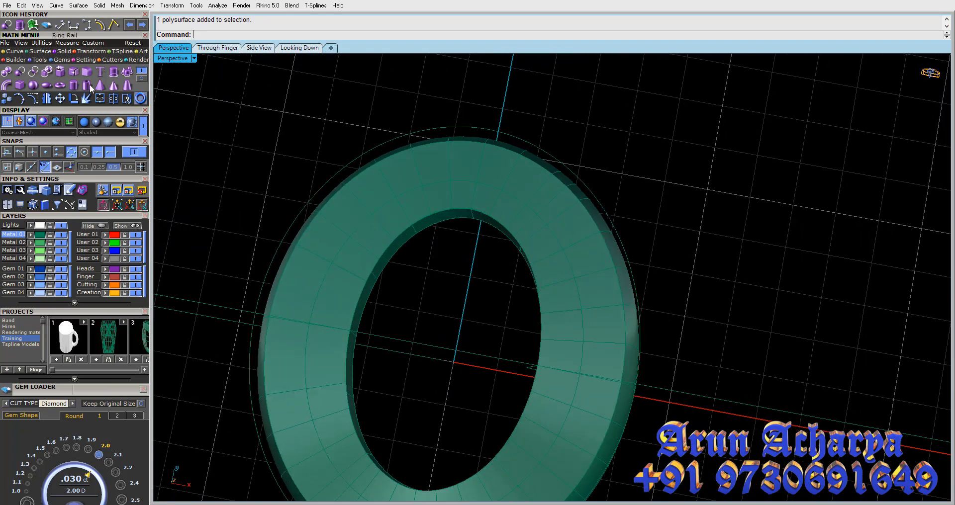
left_click(13, 51)
left_click(129, 83)
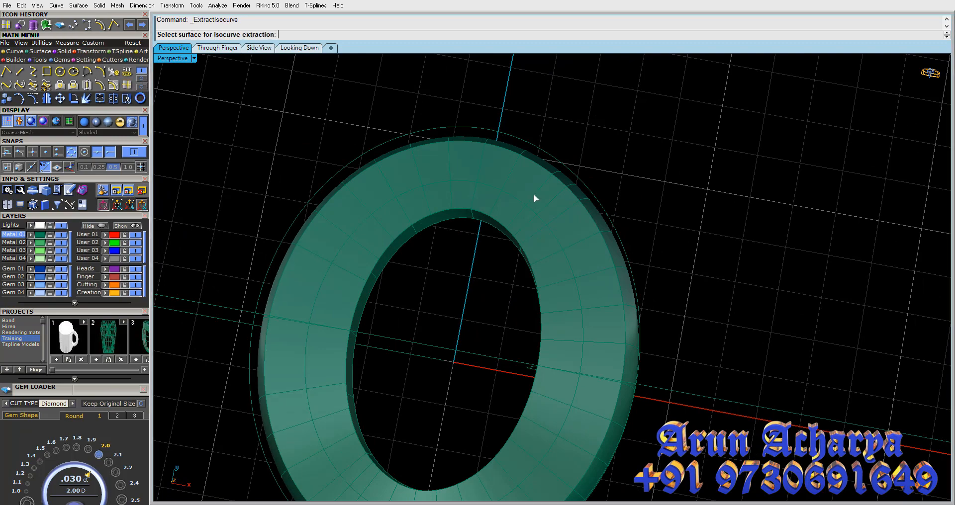
scroll(497, 197, "up", 3)
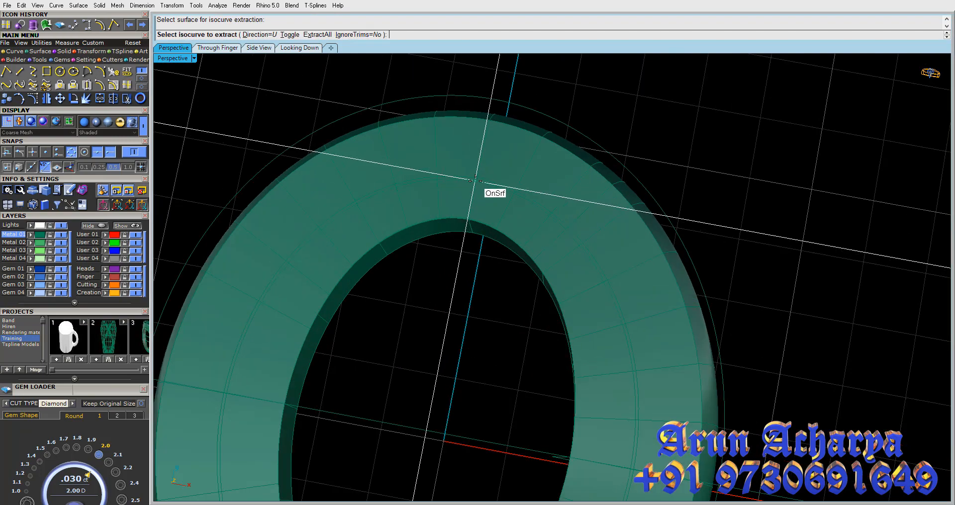
right_click_drag(510, 279, 495, 203)
right_click(495, 200)
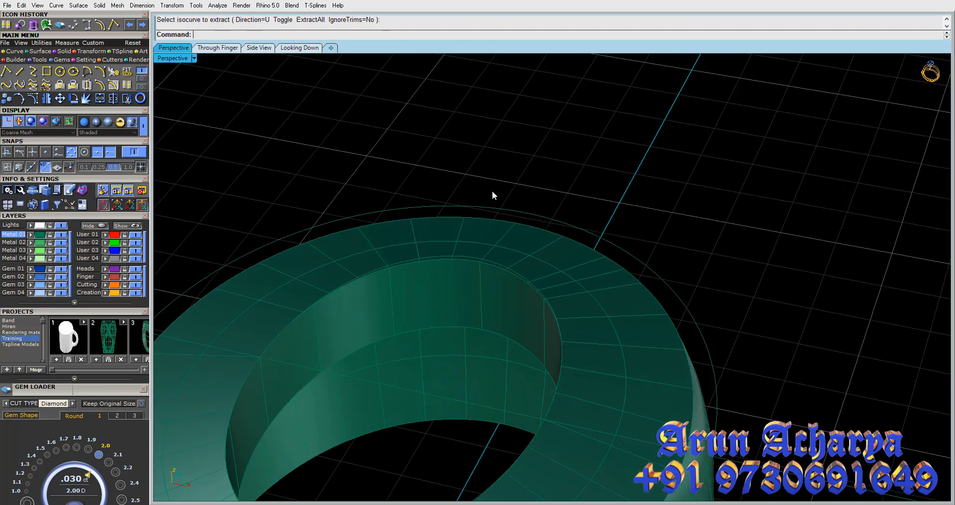
Lock the inner oval curve at the opening and open the Center Line tool
left_click(476, 255)
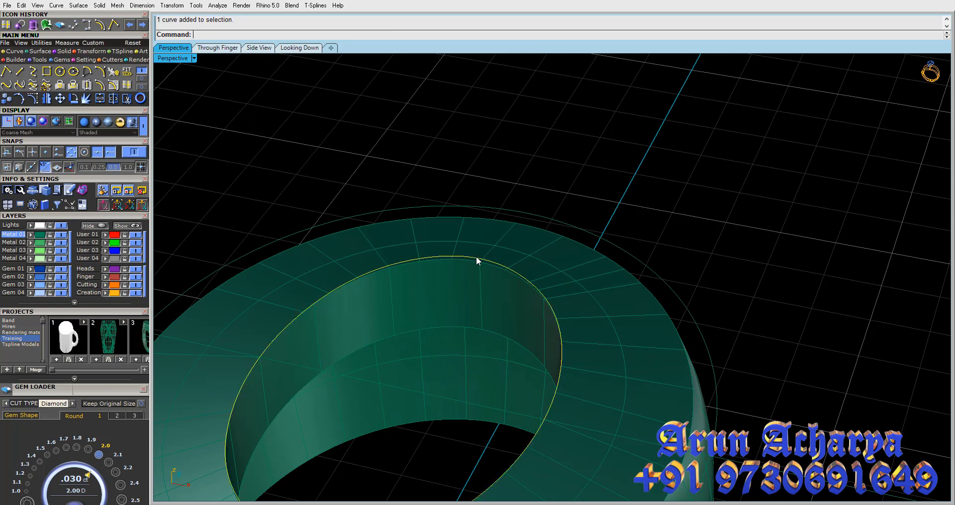
key("ctrl+l")
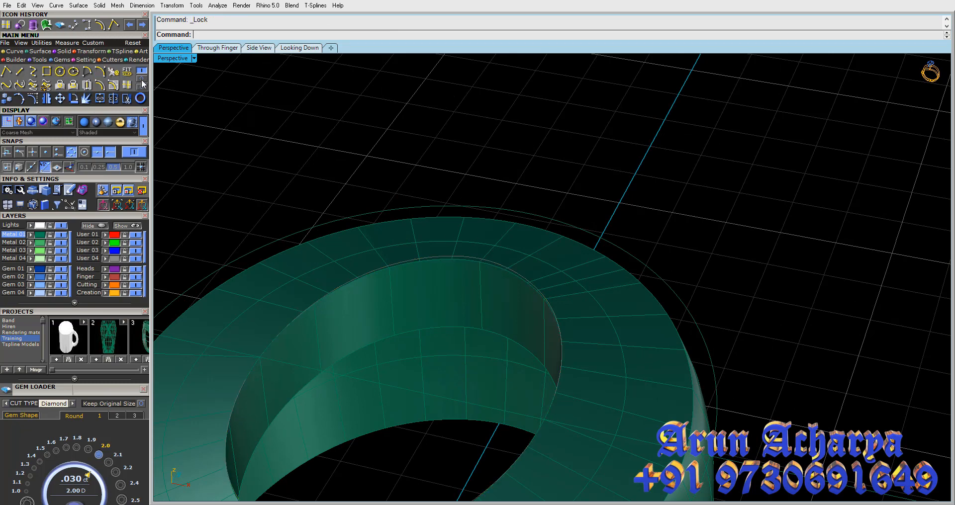
left_click(62, 61)
left_click(44, 61)
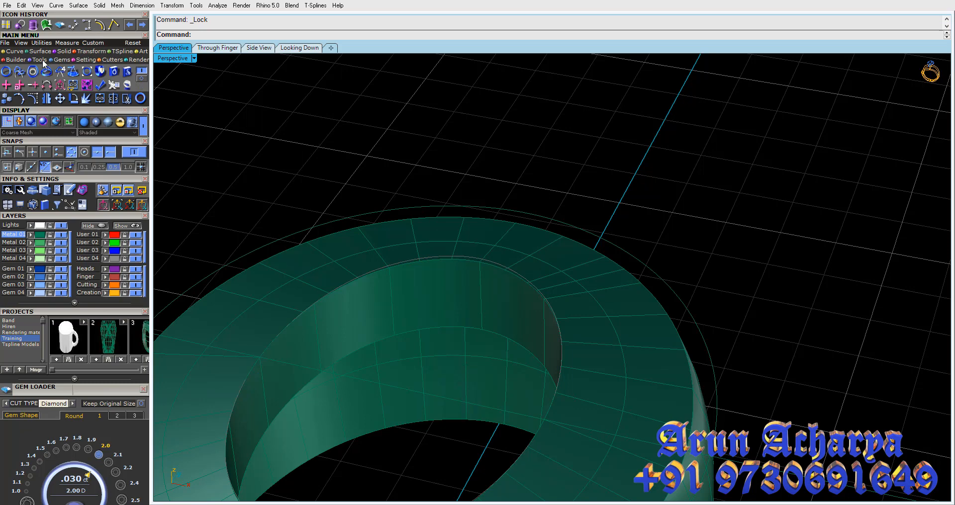
left_click(138, 80)
left_click(138, 76)
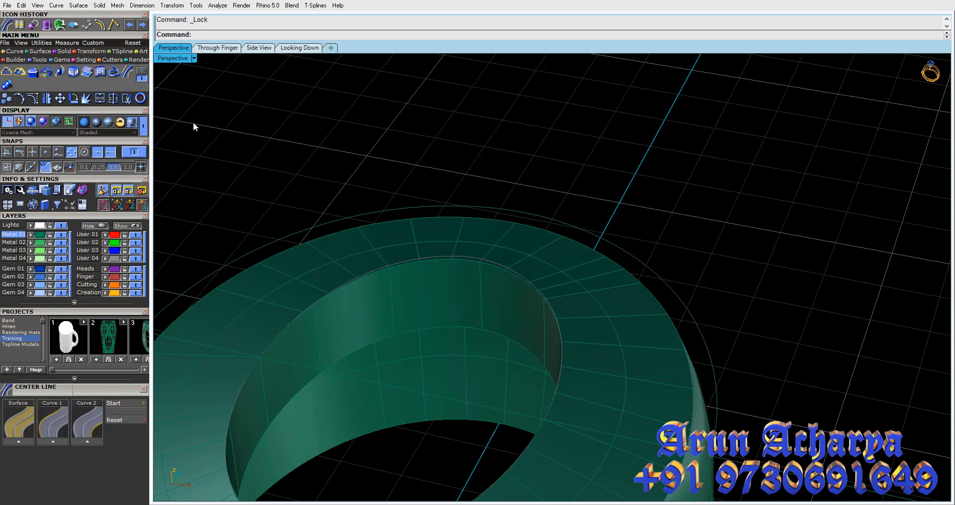
Extract the head's sloped top face from the polysurface as a separate surface
left_click(429, 256)
left_click(60, 54)
left_click(73, 73)
left_click(449, 247)
key("Return")
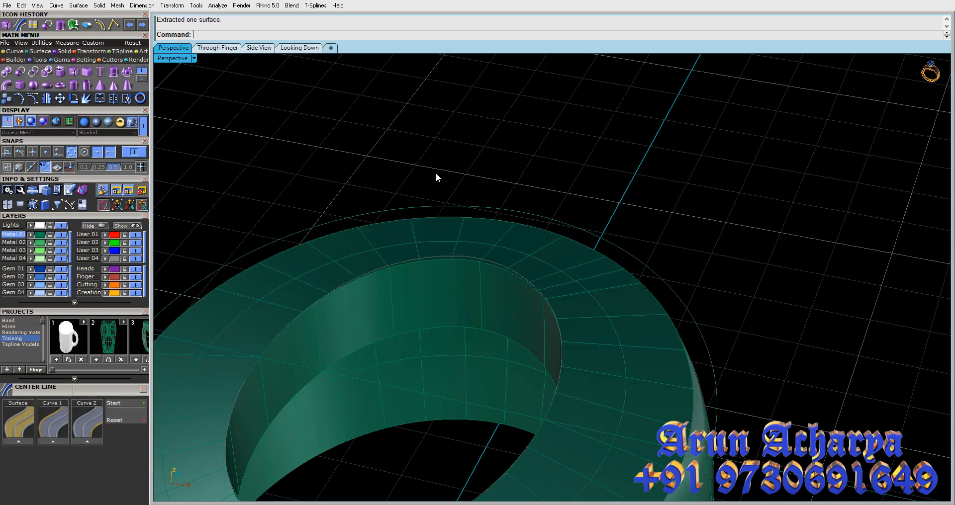
Duplicate the inner and outer borders of the extracted top surface as curves
left_click(435, 235)
left_click(15, 51)
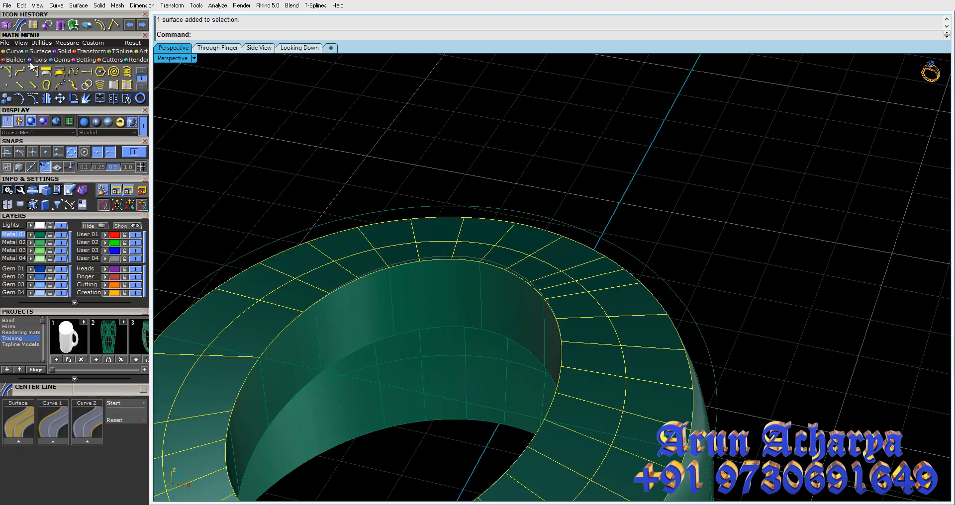
left_click(128, 86)
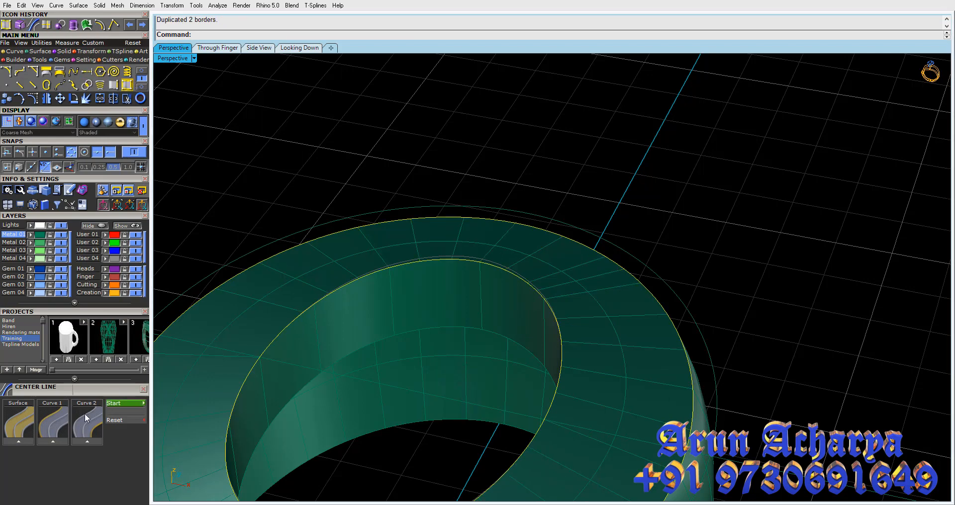
Load the outer border as Curve 2, the inner border as Curve 1 and the top face as Surface in Center Line
left_click(387, 269, "ctrl")
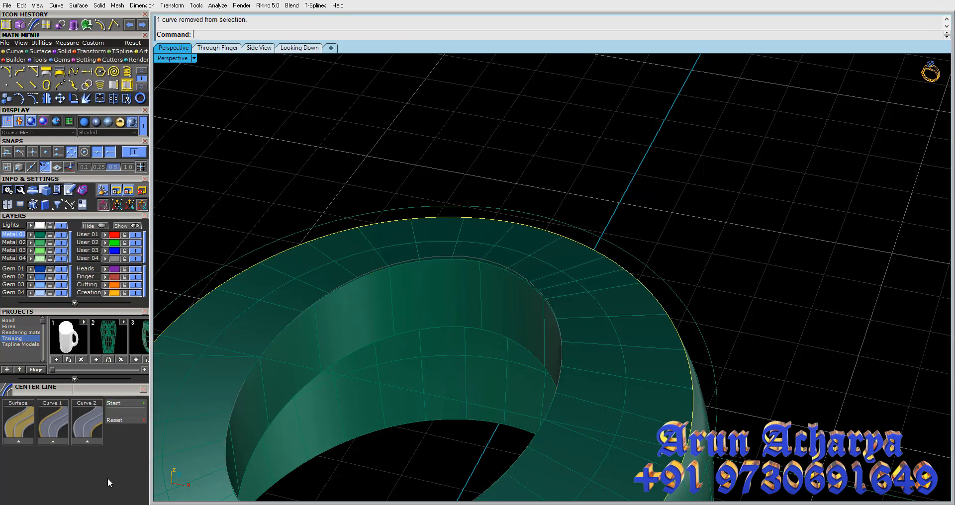
left_click(93, 443)
left_click(374, 273)
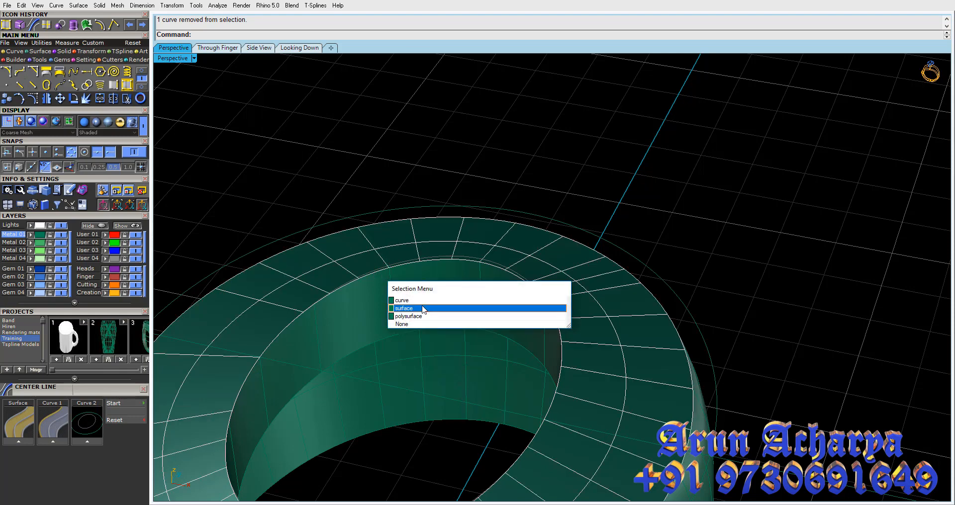
left_click(422, 309)
left_click(391, 269)
left_click(421, 298)
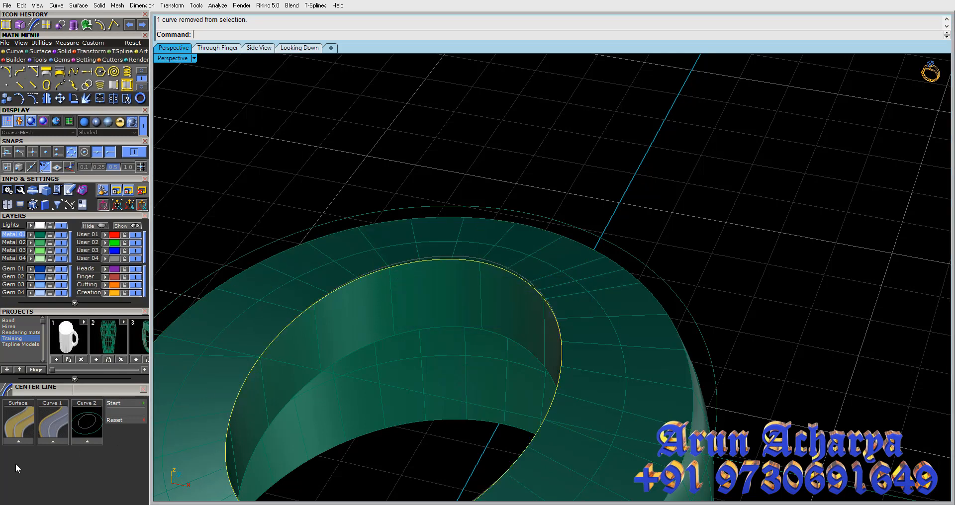
left_click(52, 441)
left_click(279, 285)
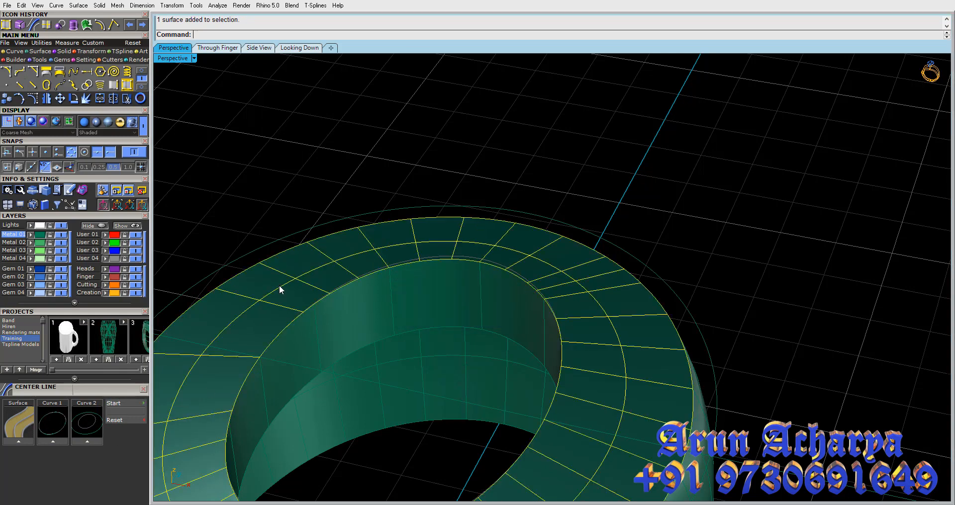
left_click(18, 441)
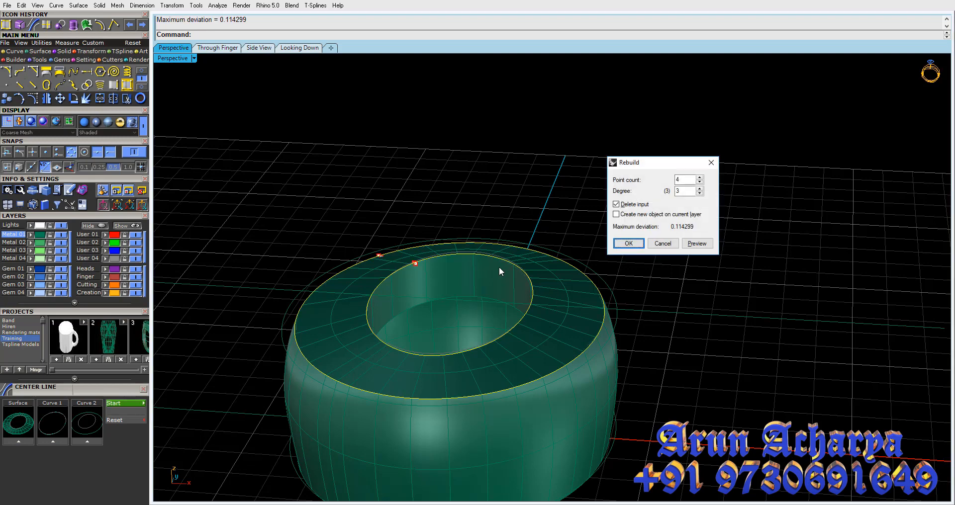
Rebuild the inner and outer border curves with a point count of 12 and degree 3
double_click(681, 179)
type("12")
left_click(697, 243)
left_click(630, 243)
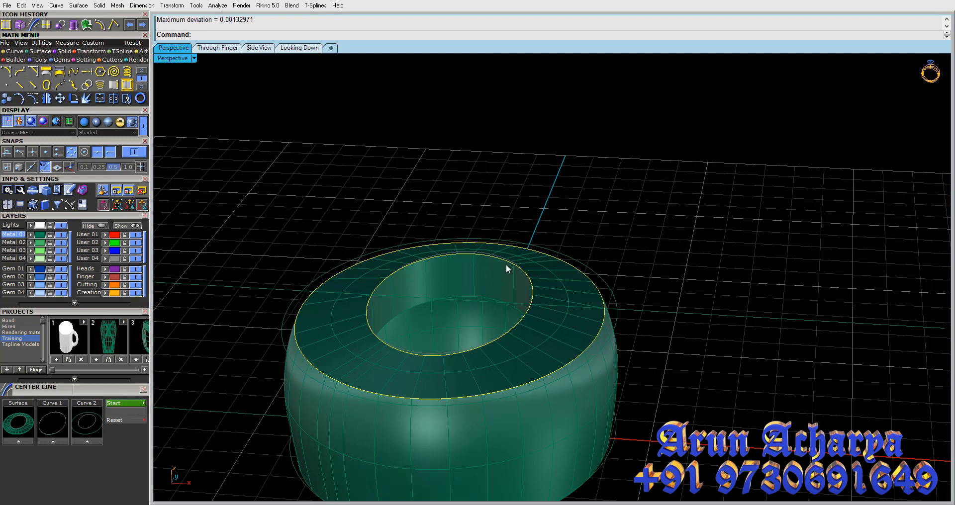
Load the rebuilt inner border curve as Curve 1 in Center Line
left_click(512, 266)
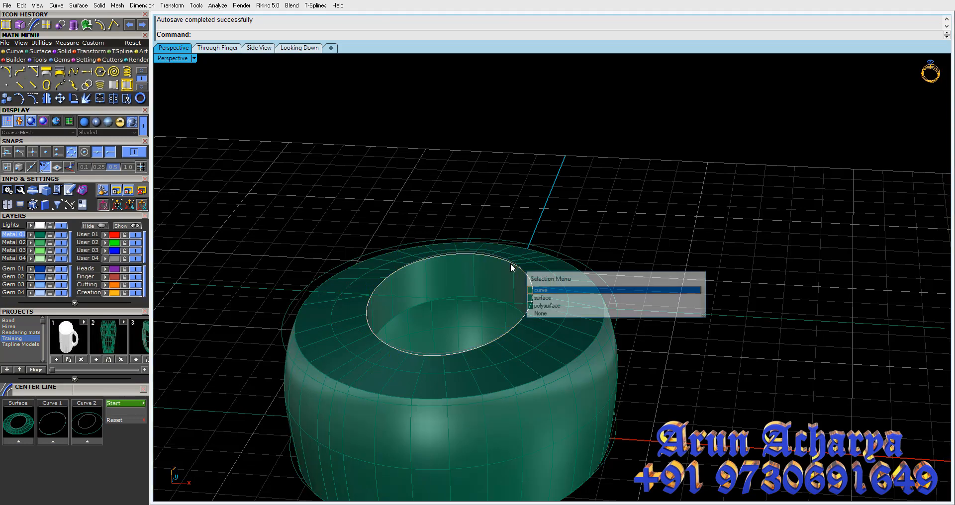
left_click(537, 291)
left_click(53, 441)
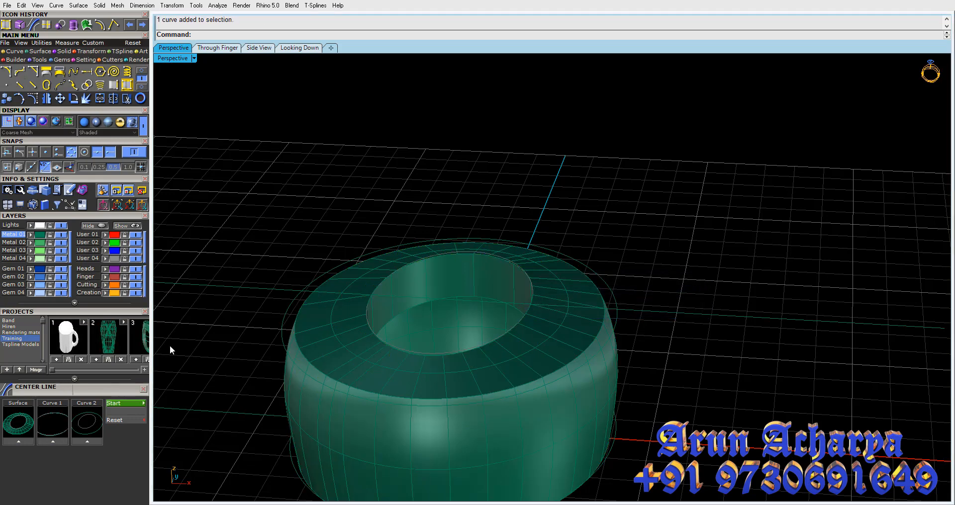
Load the rebuilt outer border curve of the top face as Curve 2 in Center Line
left_click(435, 240)
right_click_drag(436, 240, 429, 304)
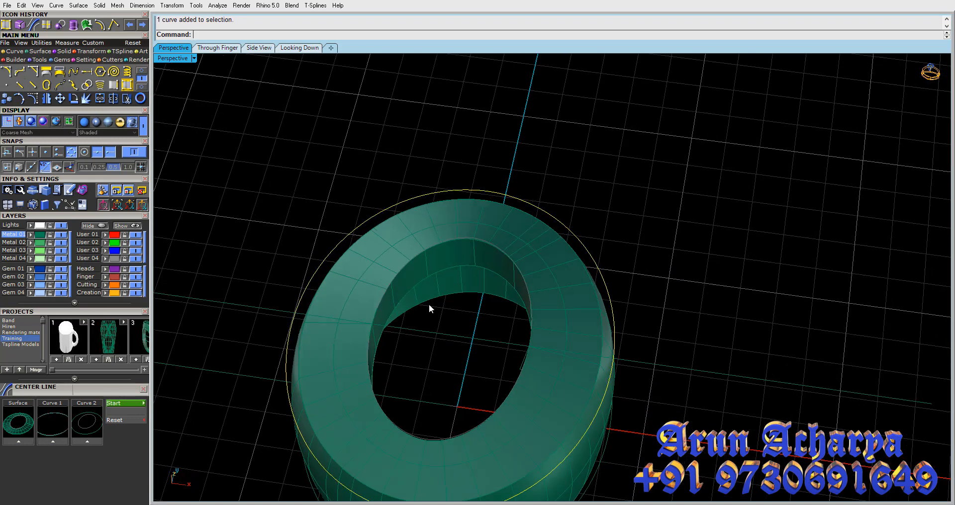
left_click(341, 246)
scroll(341, 246, "up", 5)
left_click(358, 251)
left_click(387, 277)
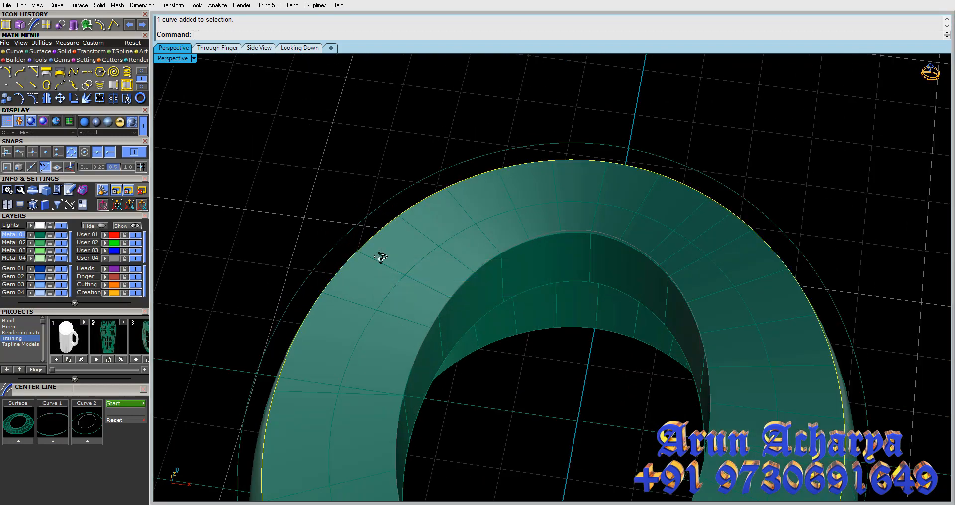
right_click_drag(383, 259, 381, 216)
left_click(86, 441)
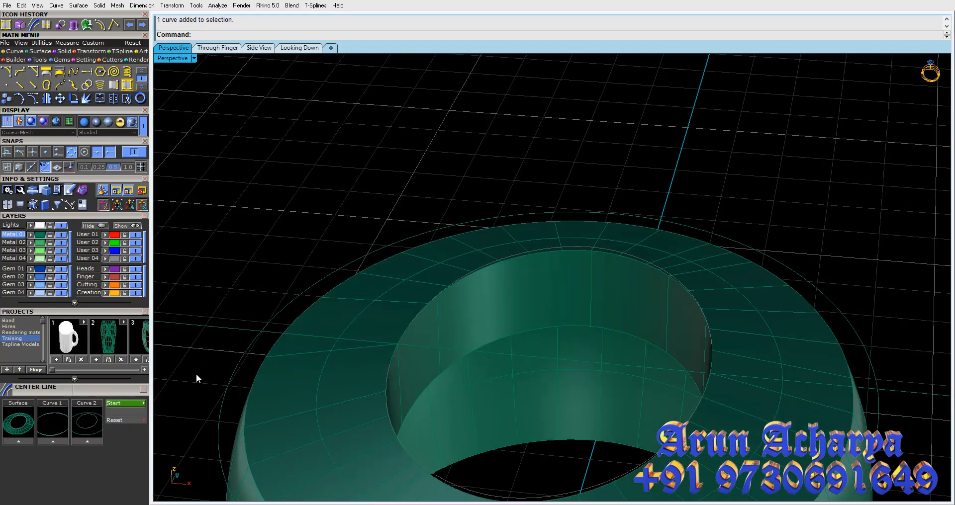
Load the head's extracted top face as the Surface in Center Line again
scroll(650, 210, "down", 4)
right_click_drag(648, 211, 546, 260)
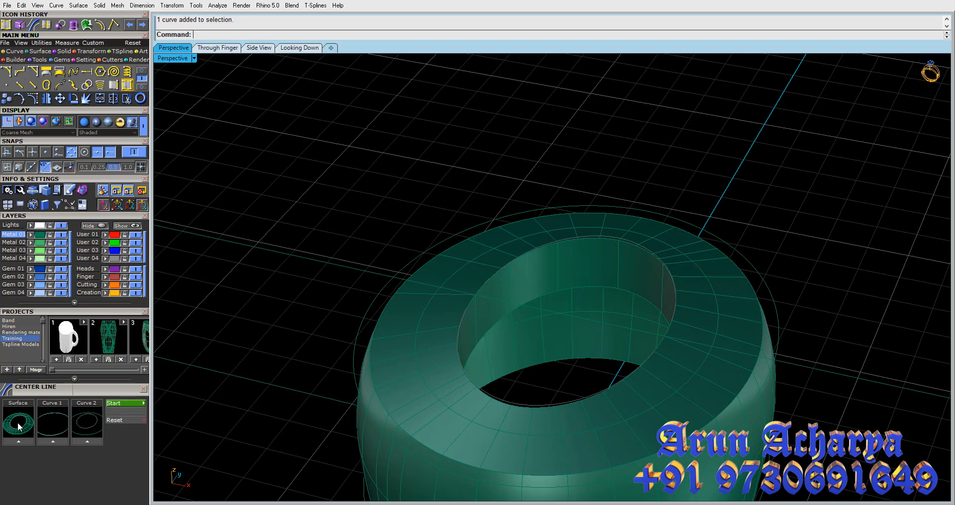
left_click(414, 330)
left_click(19, 442)
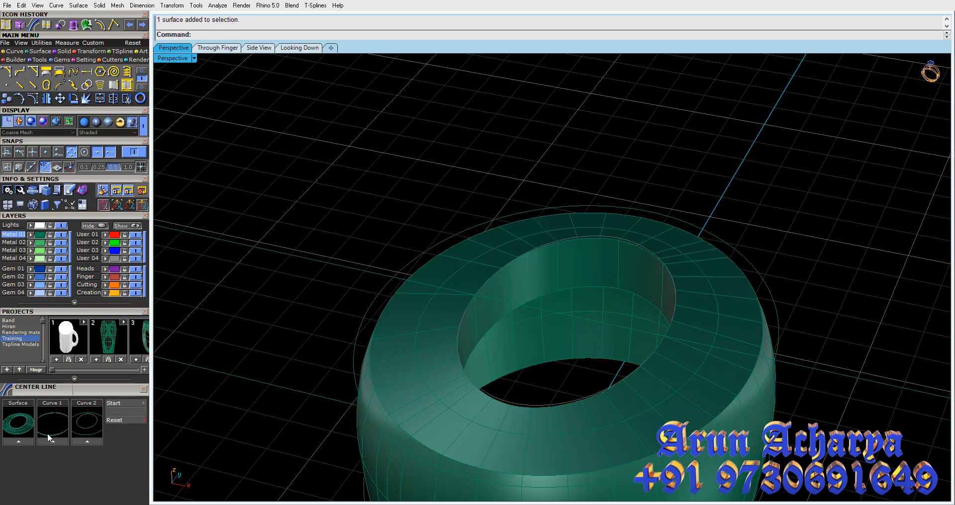
Generate the center line from the loaded surface and border curves, select it, and inspect it around the top face
left_click(115, 409)
mouse_move(484, 345)
right_mouse_down()
mouse_move(486, 465)
mouse_move(506, 375)
mouse_move(486, 307)
mouse_move(390, 384)
mouse_move(369, 450)
mouse_move(390, 390)
mouse_move(471, 291)
right_mouse_up()
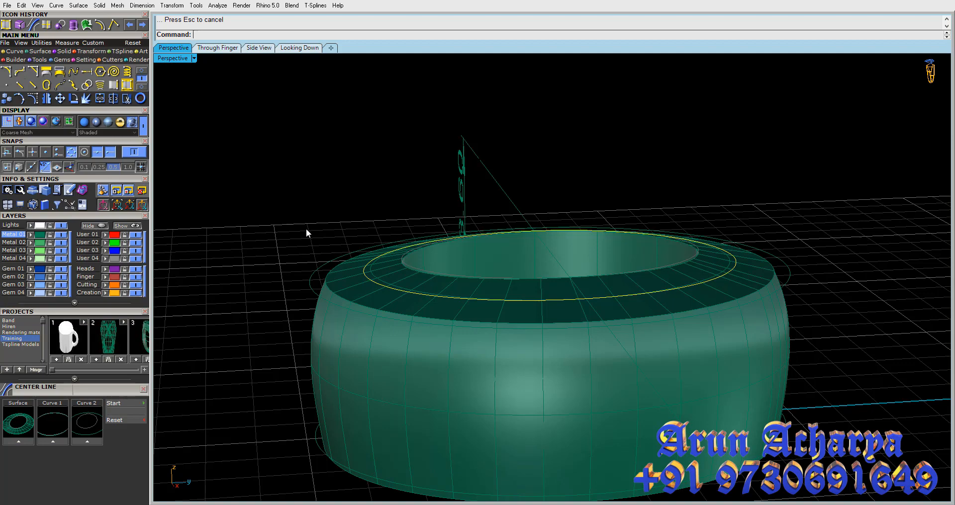
right_click_drag(317, 230, 383, 255)
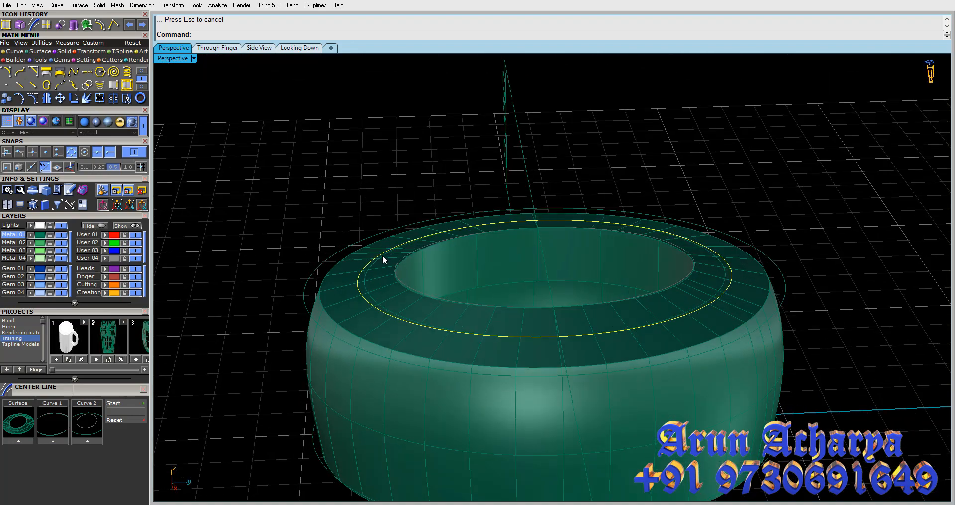
left_click(382, 254)
left_click(371, 269)
left_click(388, 286)
right_click_drag(386, 277, 350, 280)
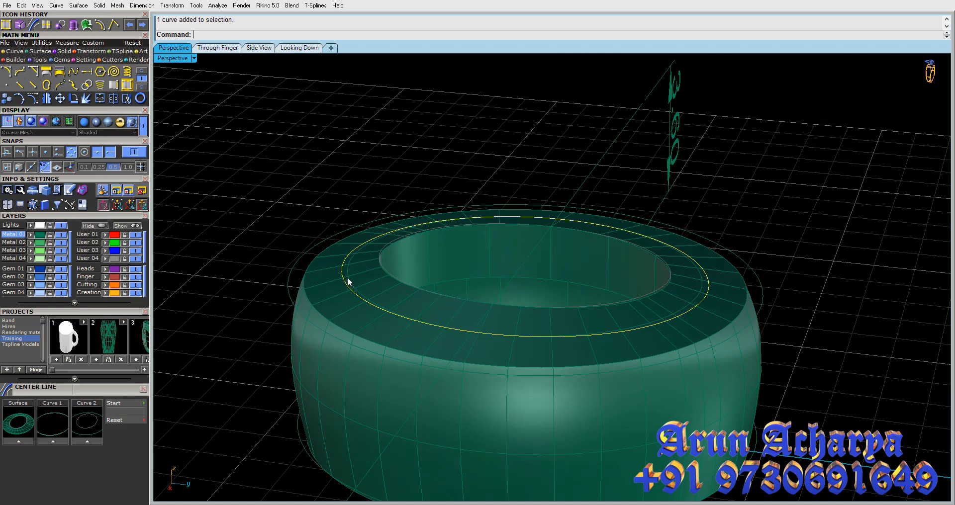
right_click_drag(363, 278, 362, 283)
scroll(360, 284, "down", 2)
scroll(359, 284, "up", 6)
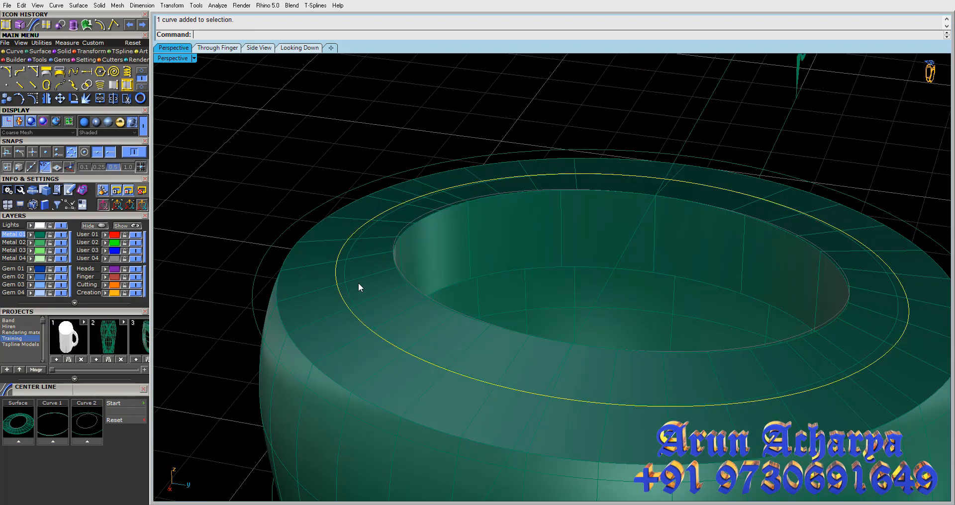
scroll(359, 284, "down", 4)
right_click_drag(359, 284, 336, 284)
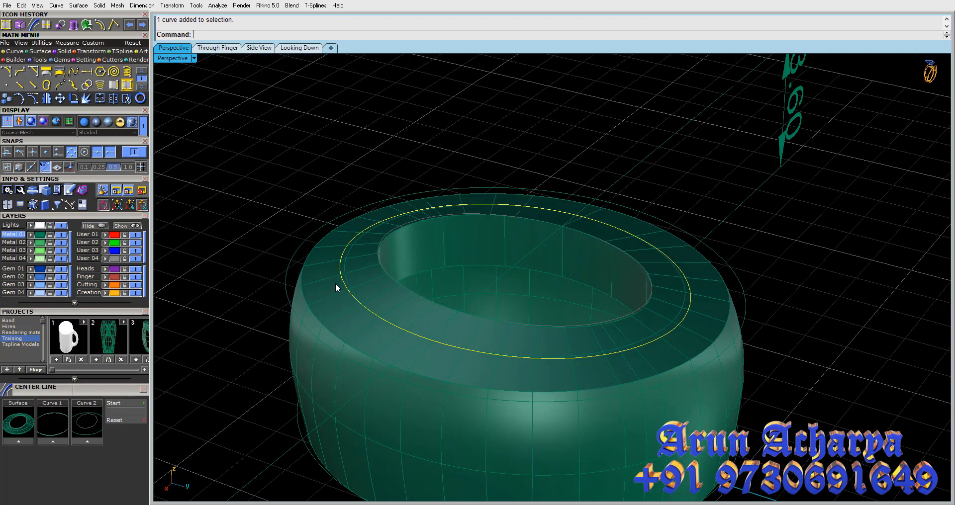
mouse_move(373, 255)
right_mouse_down()
mouse_move(378, 368)
mouse_move(384, 226)
mouse_move(373, 255)
right_mouse_up()
Load a round Diamond gem with a 1.90 mm diameter from the Gem Loader and select only the gem
left_click(63, 60)
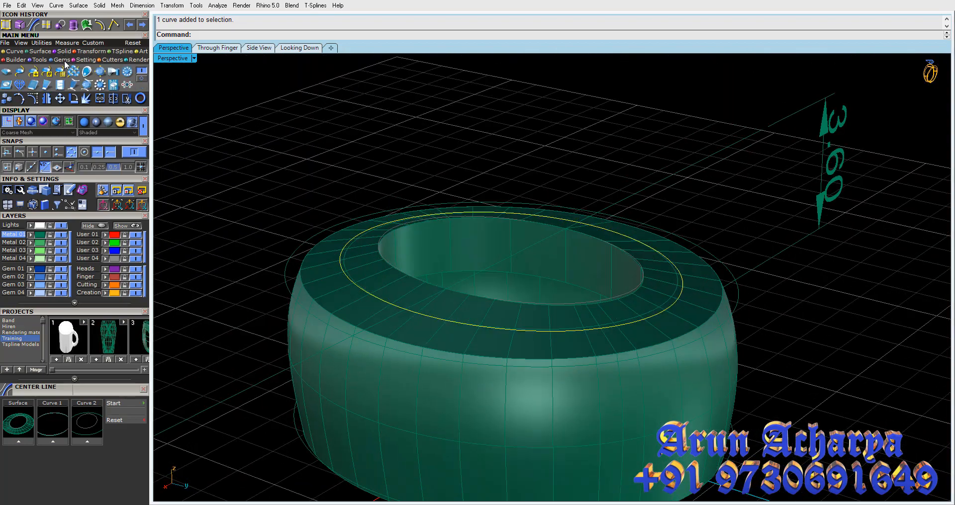
right_click_drag(486, 166, 492, 243)
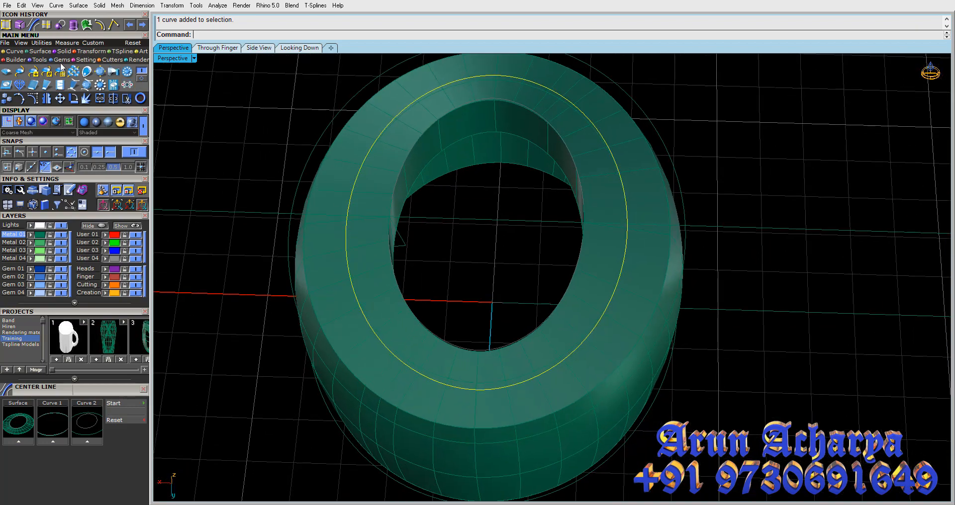
left_click(6, 72)
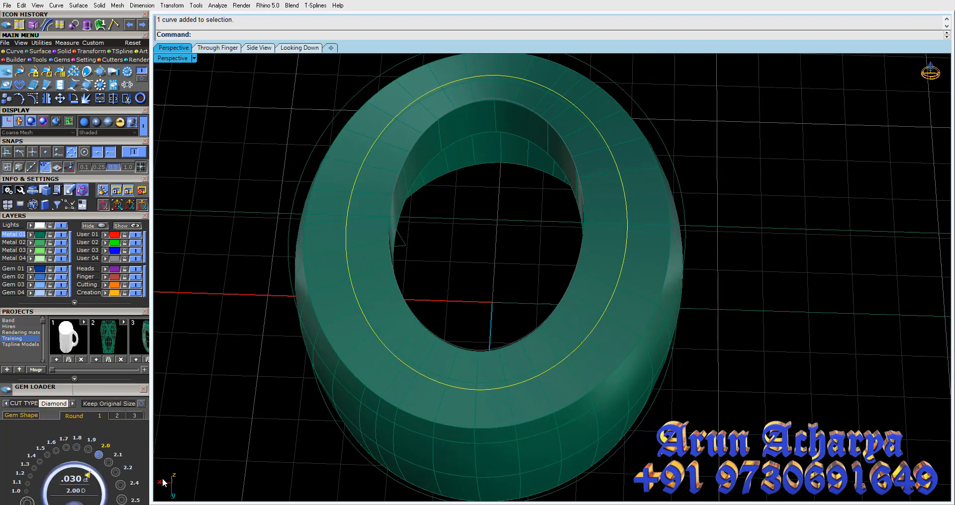
left_click(75, 449)
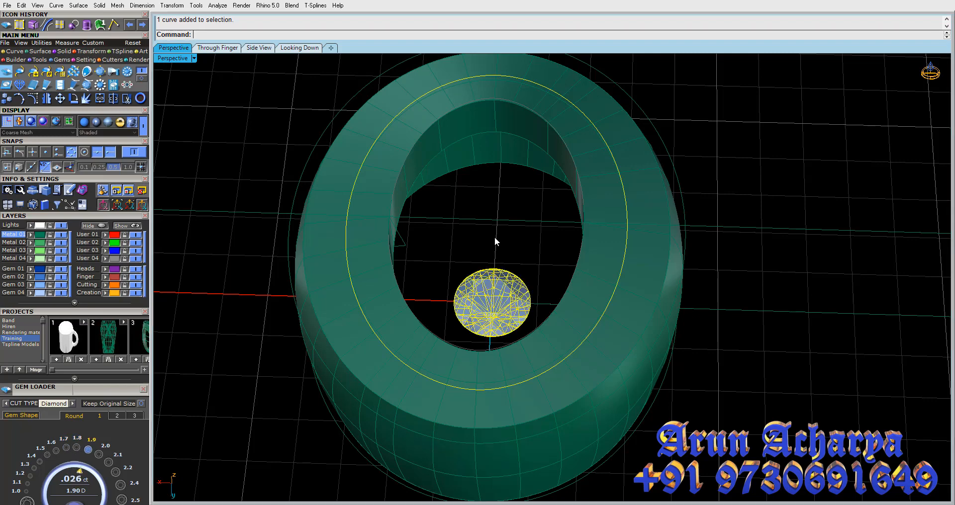
left_click(492, 285)
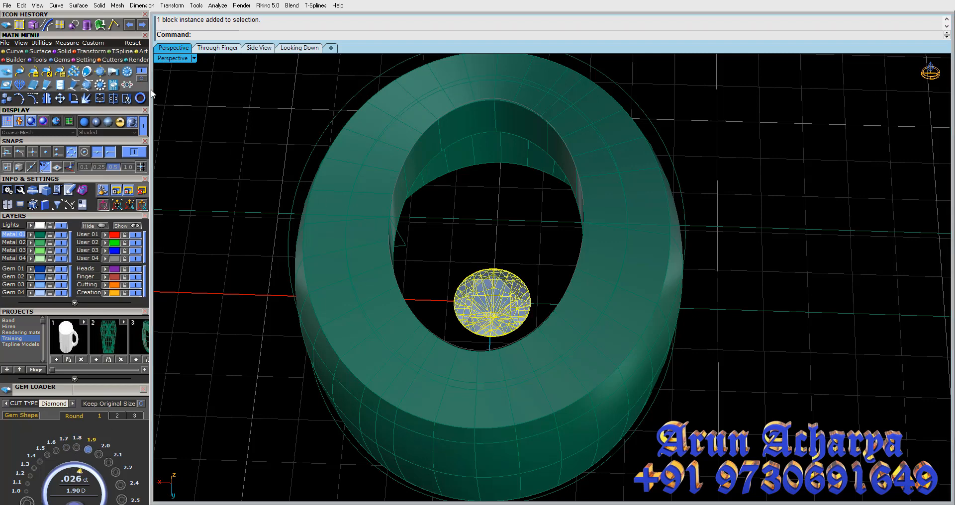
Try to orient a copy of the diamond onto the center line, using a base point picked in the Perspective view
left_click(88, 52)
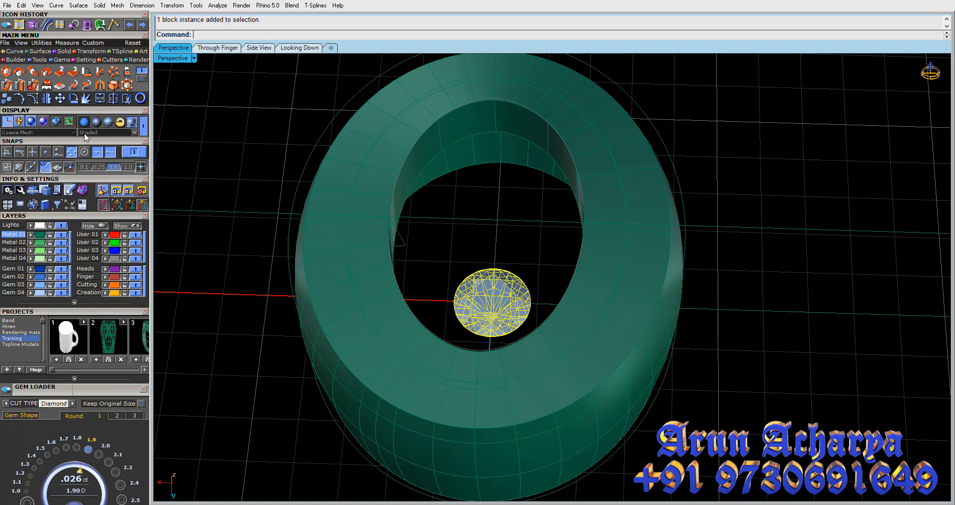
left_click(76, 87)
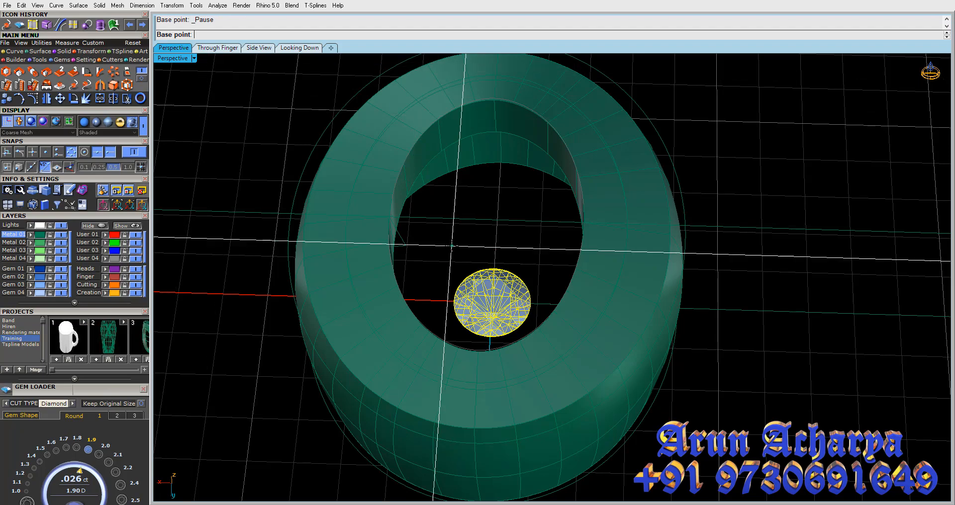
right_click_drag(435, 264, 425, 182)
scroll(418, 183, "up", 8)
left_click(392, 287)
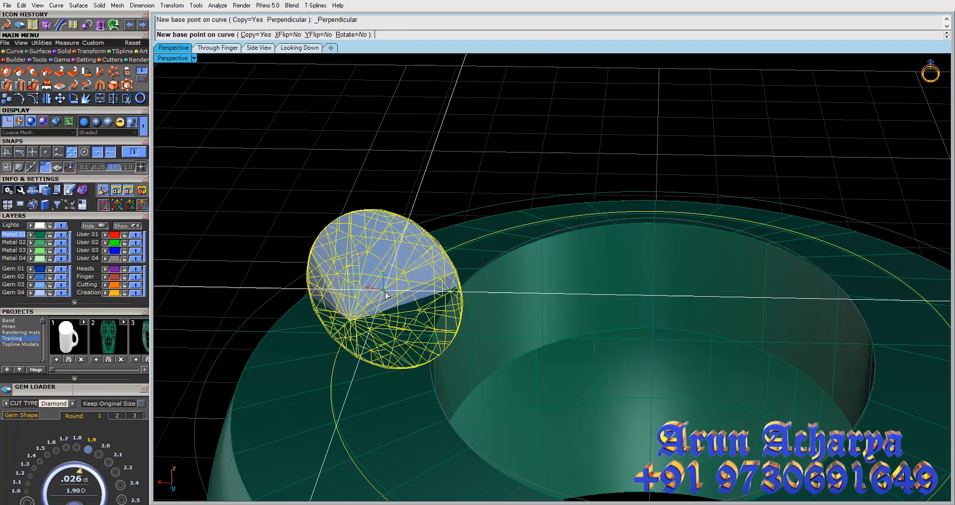
scroll(389, 271, "down", 6)
right_click_drag(395, 252, 398, 305)
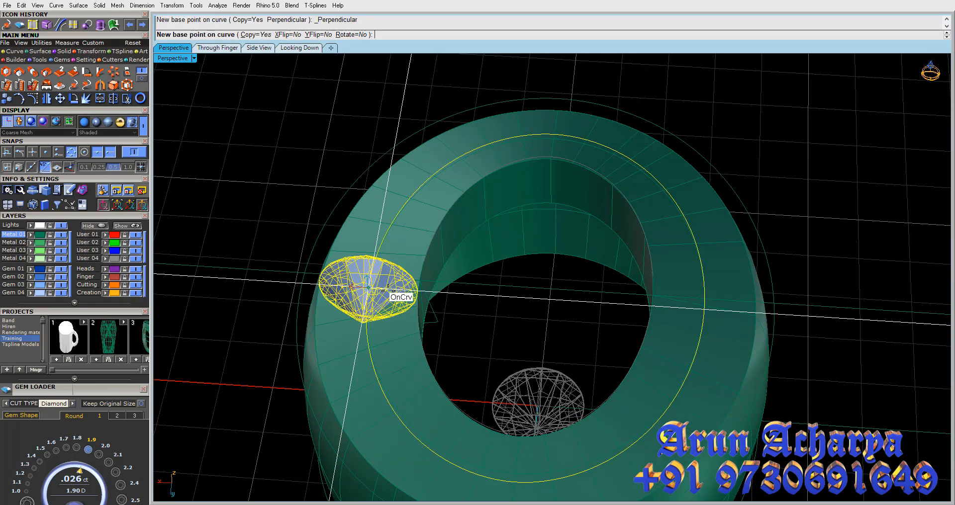
key("Escape")
Try to orient the diamond perpendicular to the center line, restarting the command from the Through Finger view
double_click(167, 58)
right_click_drag(465, 350, 461, 373)
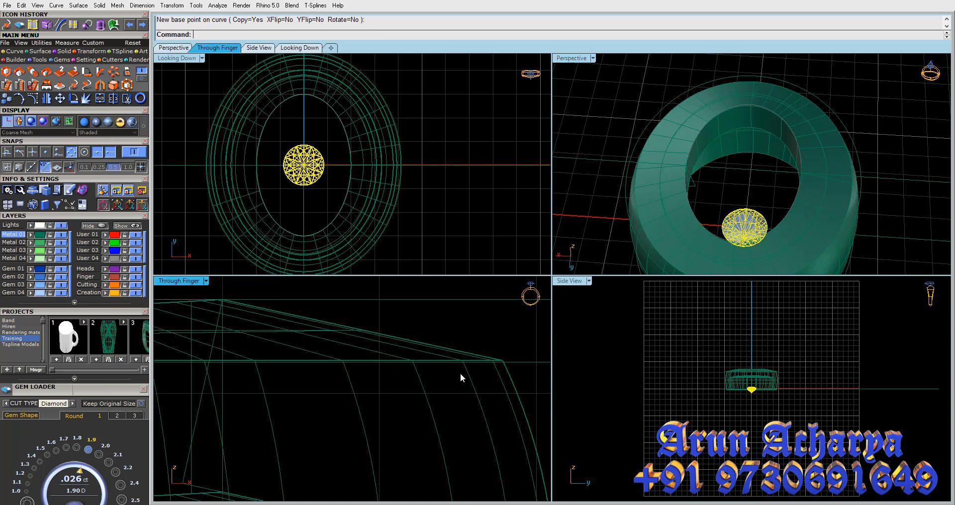
right_click_drag(482, 189, 482, 150)
right_click_drag(483, 389, 477, 412)
right_click(477, 412)
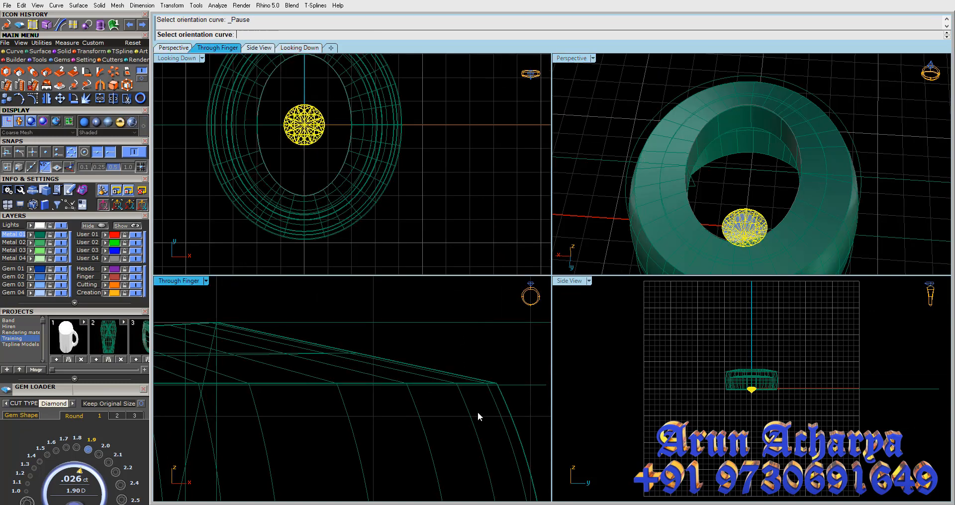
scroll(767, 170, "up", 5)
left_click(818, 102)
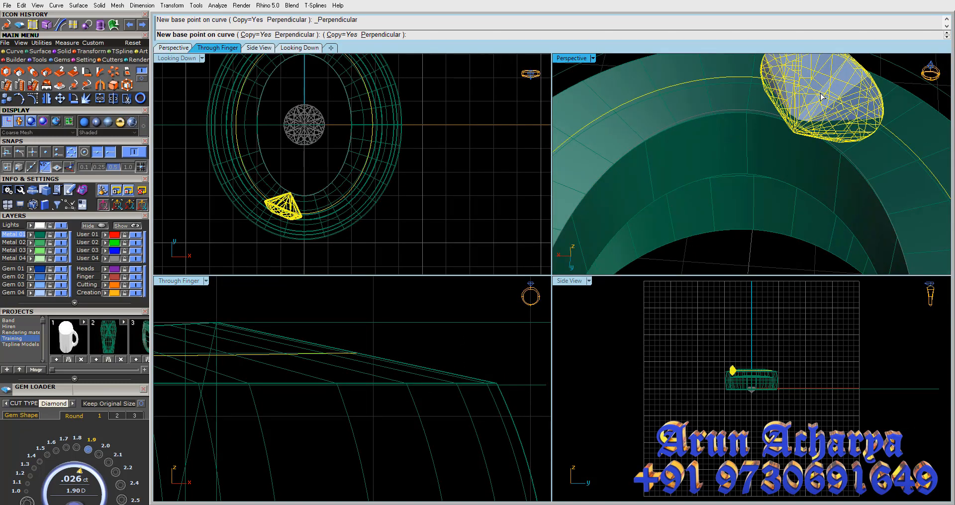
right_click(762, 92)
Move the center line curve to a lighter green metal layer
left_click(763, 91)
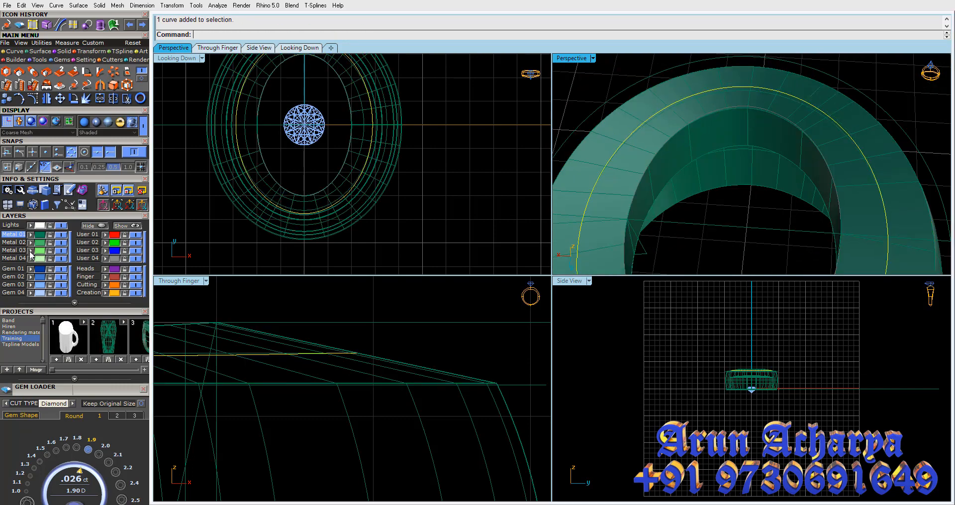
double_click(577, 58)
right_click_drag(578, 56, 538, 357)
Orient the diamond onto the center line curve again, picking its base point in the Through Finger view
left_click(536, 354)
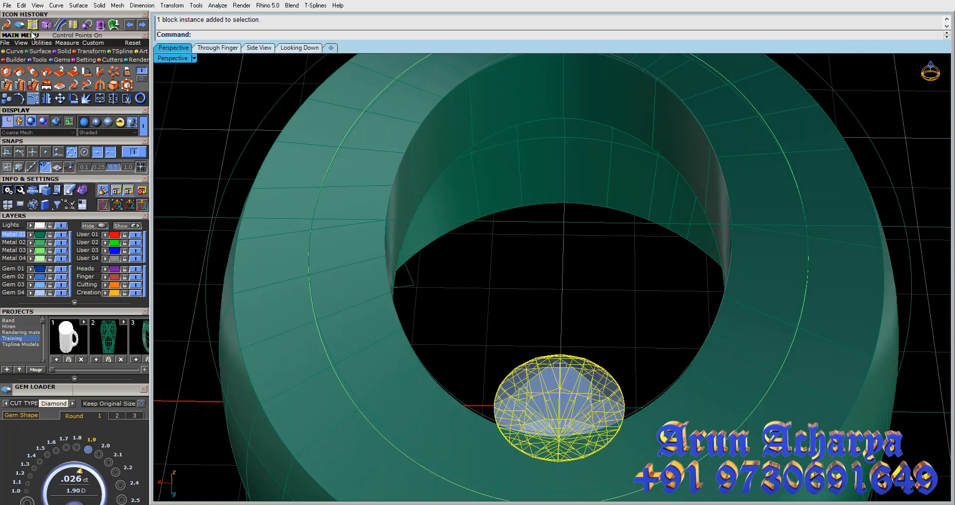
double_click(180, 58)
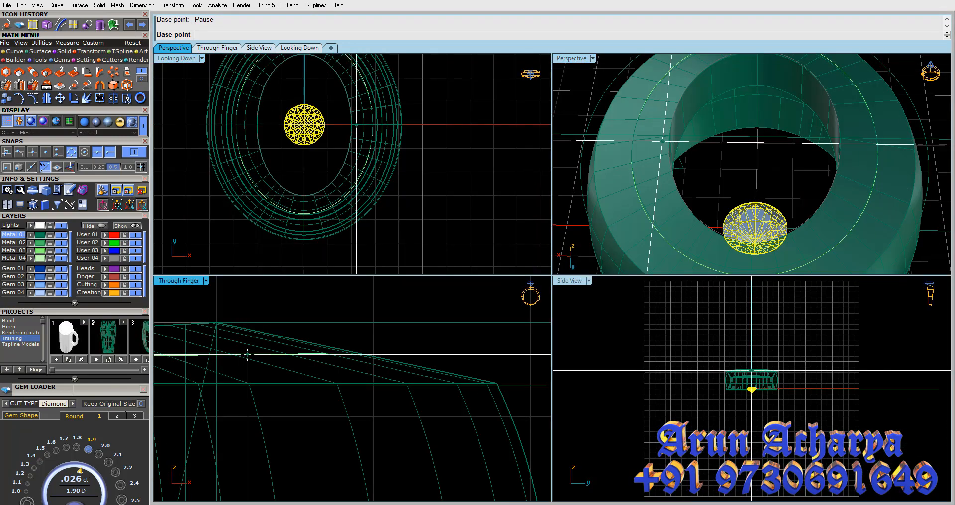
right_click_drag(334, 390, 321, 376)
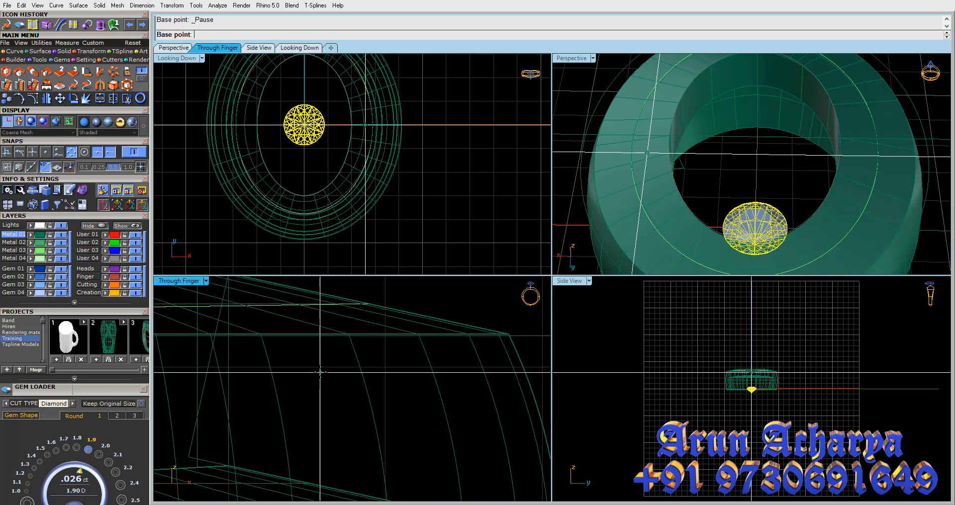
left_click(321, 375)
scroll(697, 118, "up", 3)
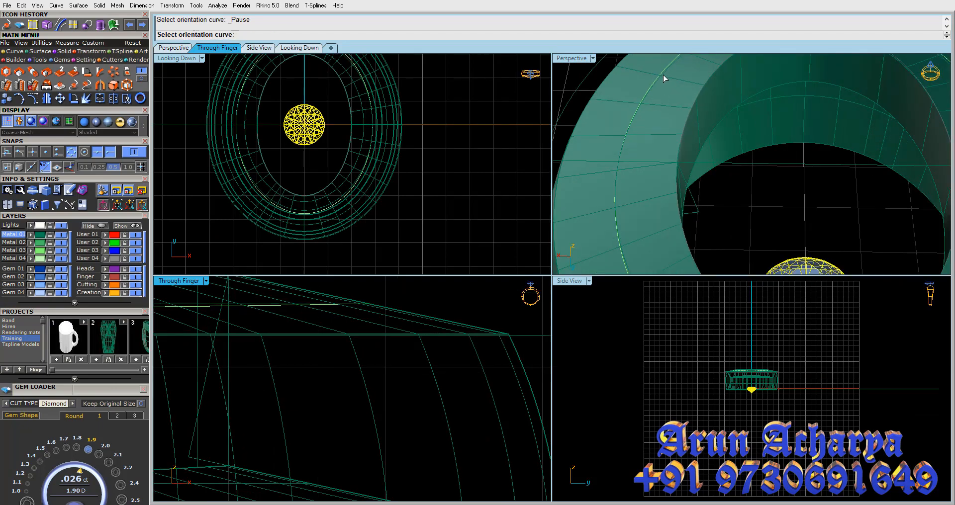
left_click(665, 78)
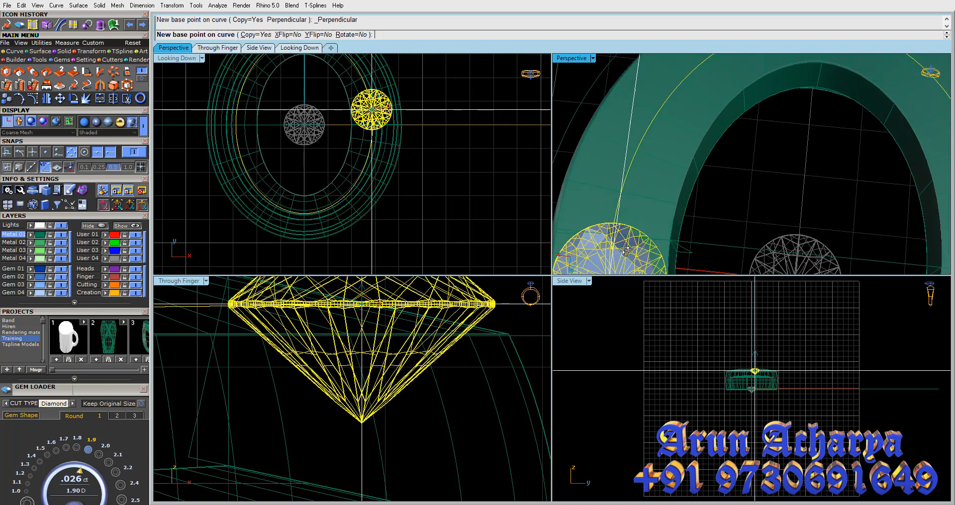
Examine how the previewed diamond sits at several points along the center line on the top face, and leave the command
right_click_drag(625, 250, 628, 240)
scroll(664, 130, "down", 6)
scroll(689, 81, "up", 8)
right_click_drag(692, 79, 715, 116)
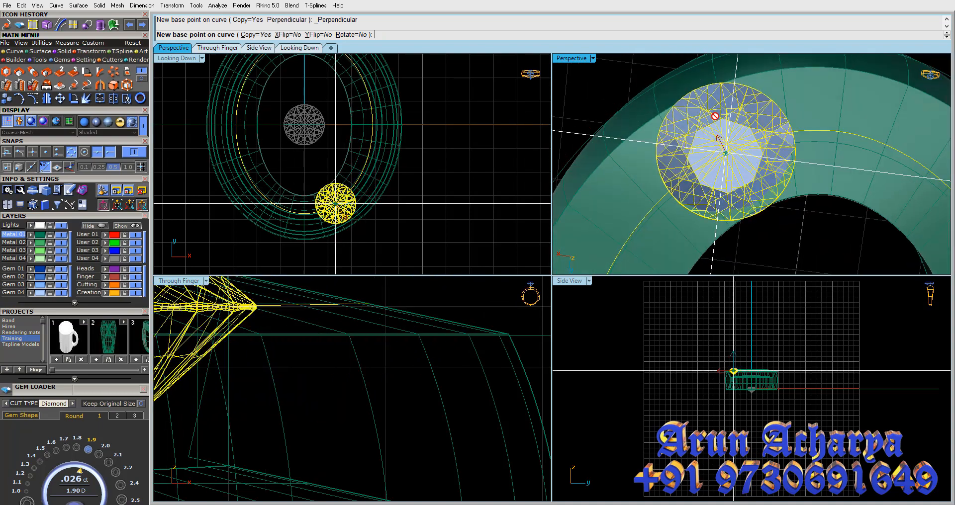
scroll(715, 116, "down", 4)
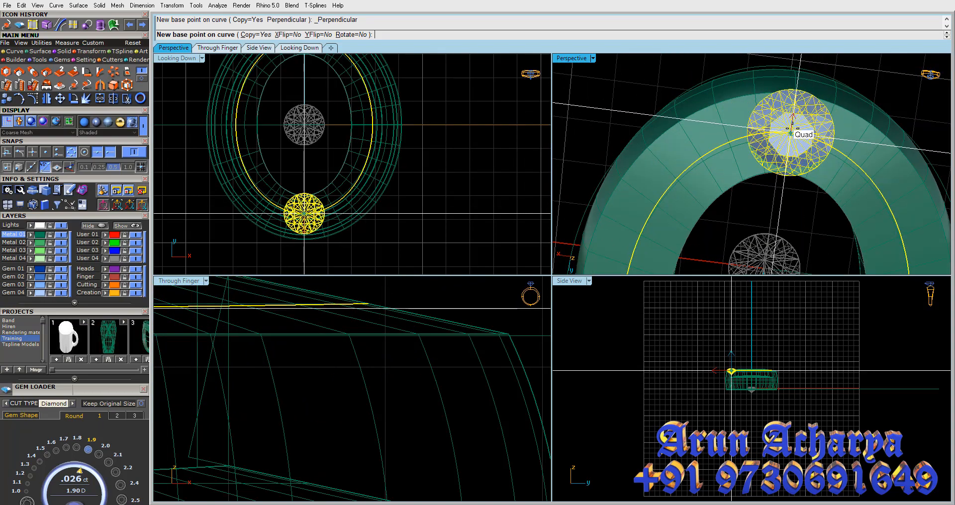
scroll(791, 132, "up", 6)
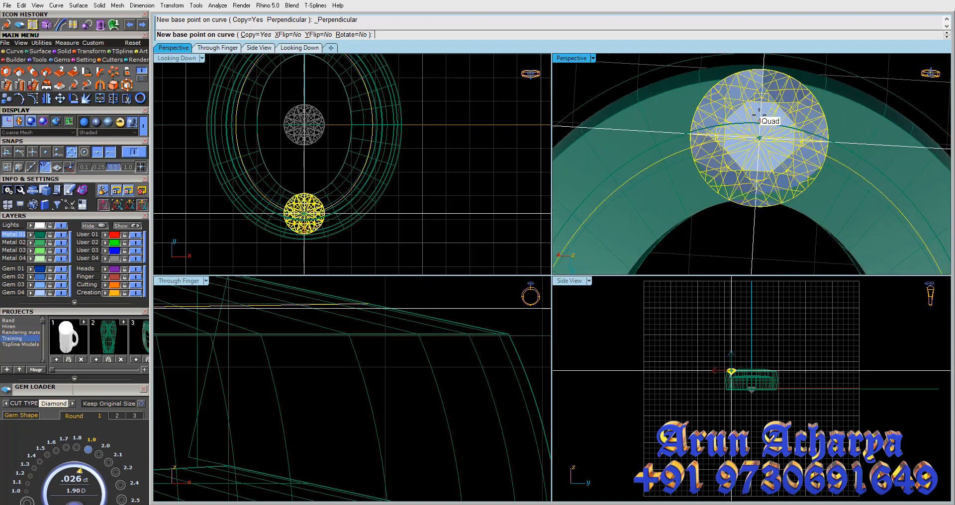
right_click_drag(759, 116, 695, 316)
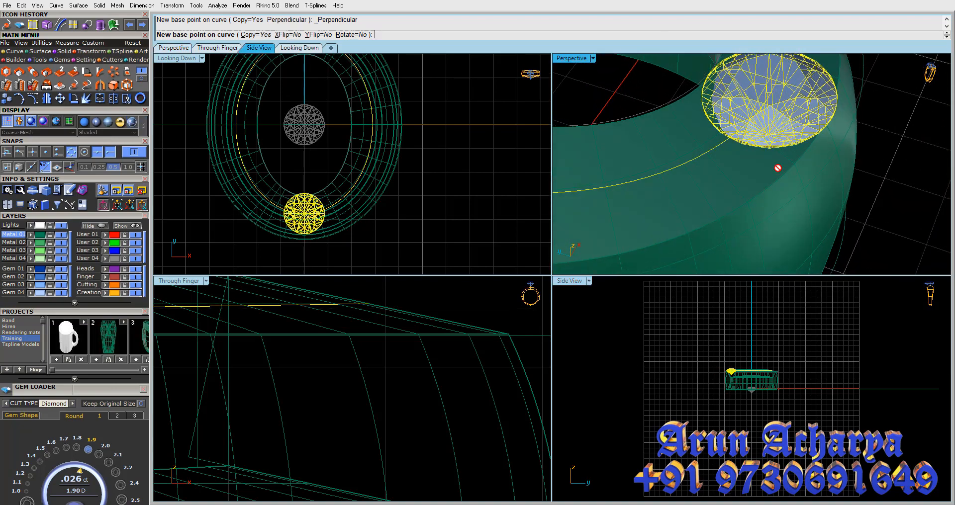
scroll(348, 199, "down", 5)
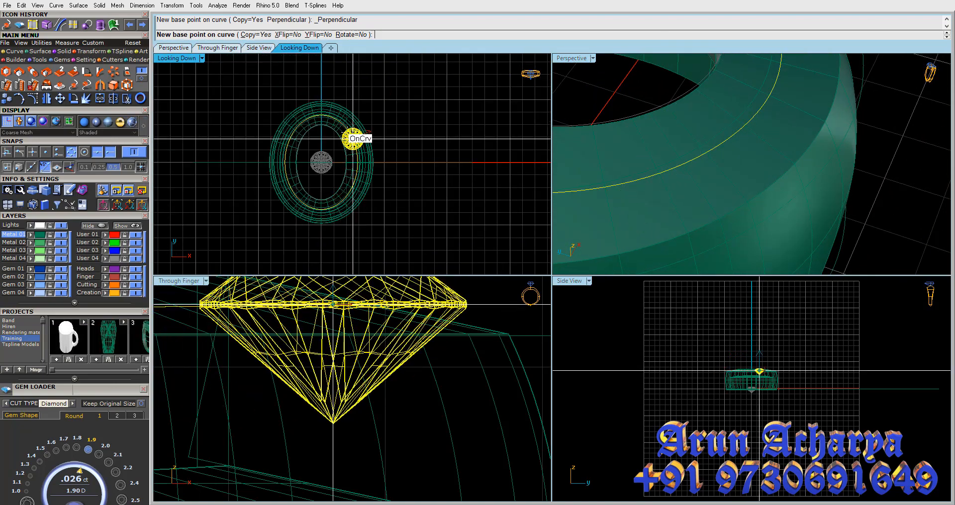
scroll(333, 116, "up", 4)
double_click(565, 60)
scroll(518, 232, "down", 3)
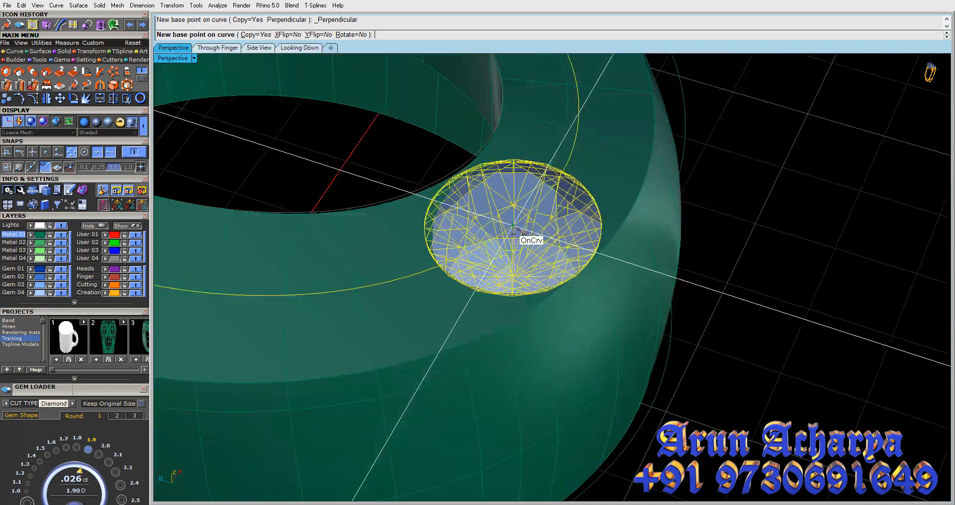
right_click_drag(519, 231, 617, 233)
scroll(638, 209, "down", 5)
key("Escape")
key("Escape")
Delete the extracted top face and the remaining head surfaces, keeping the curves and the diamond
scroll(613, 193, "down", 4)
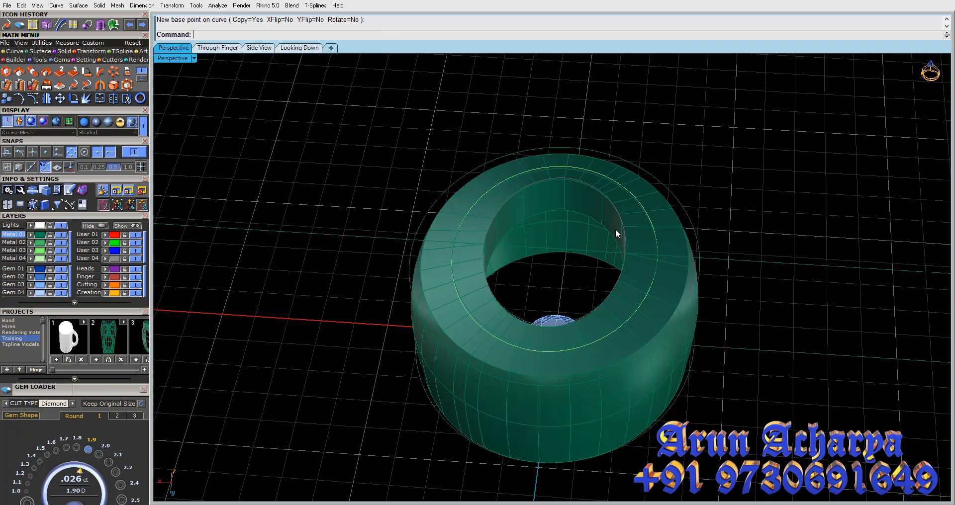
left_click(623, 274)
left_click(652, 310)
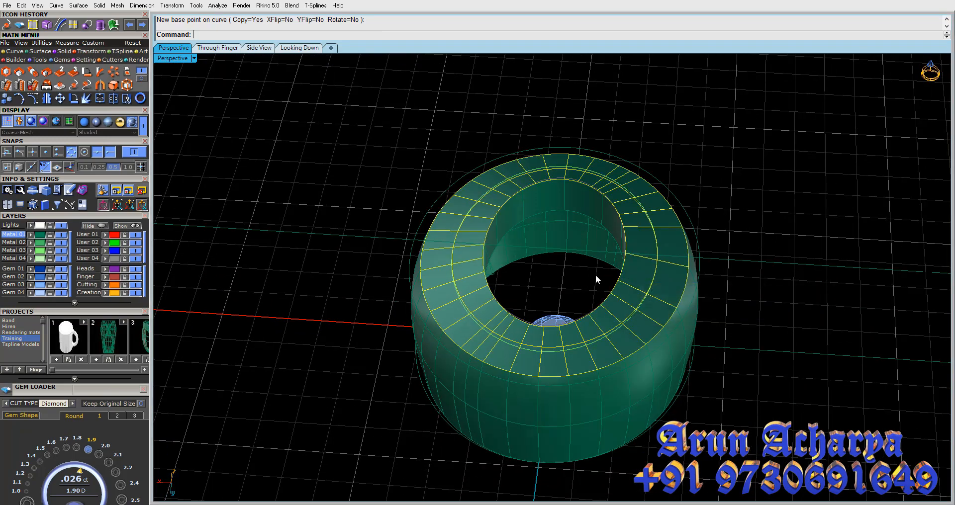
right_click_drag(595, 275, 583, 310)
left_click(595, 329)
left_click(597, 312)
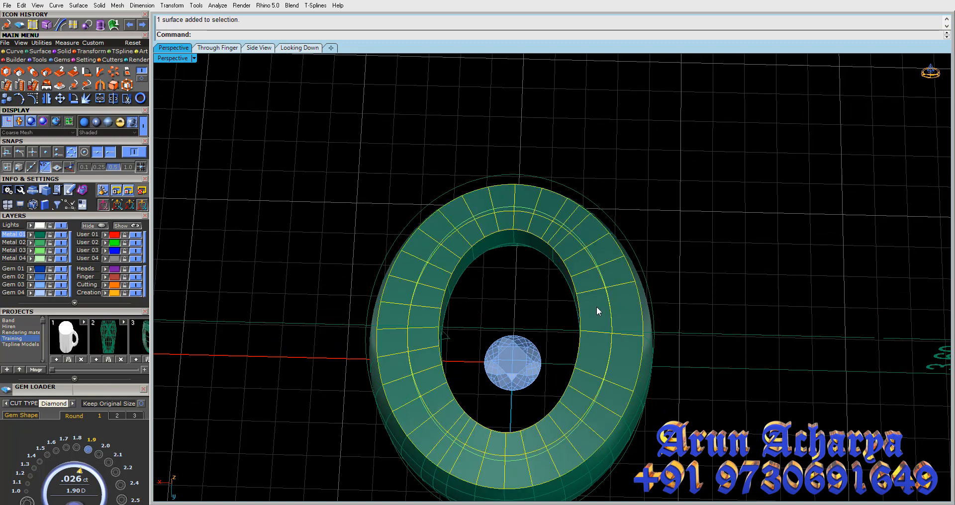
left_click(613, 312)
key("Delete")
Delete the center line and the outer oval curves around it, keeping the inner opening curves, profile and base oval
right_click_drag(616, 255, 603, 241)
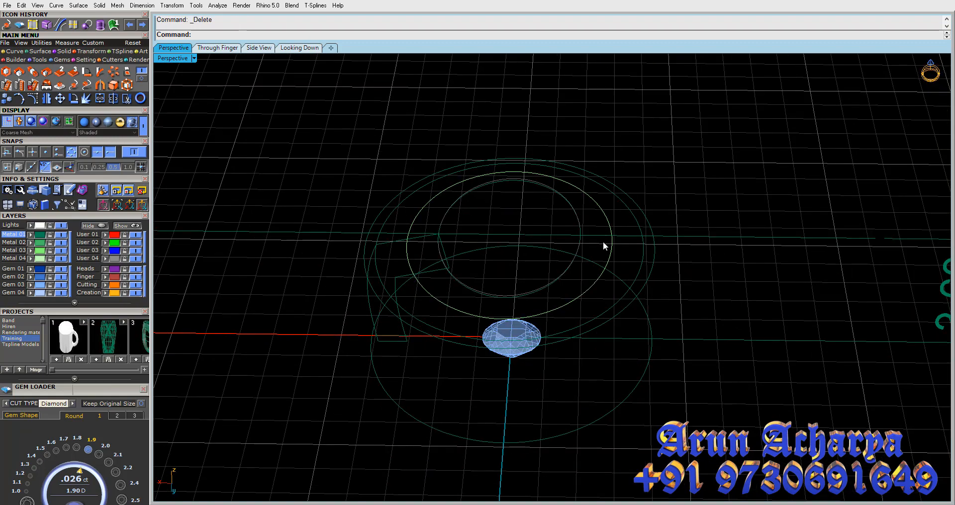
key("Delete")
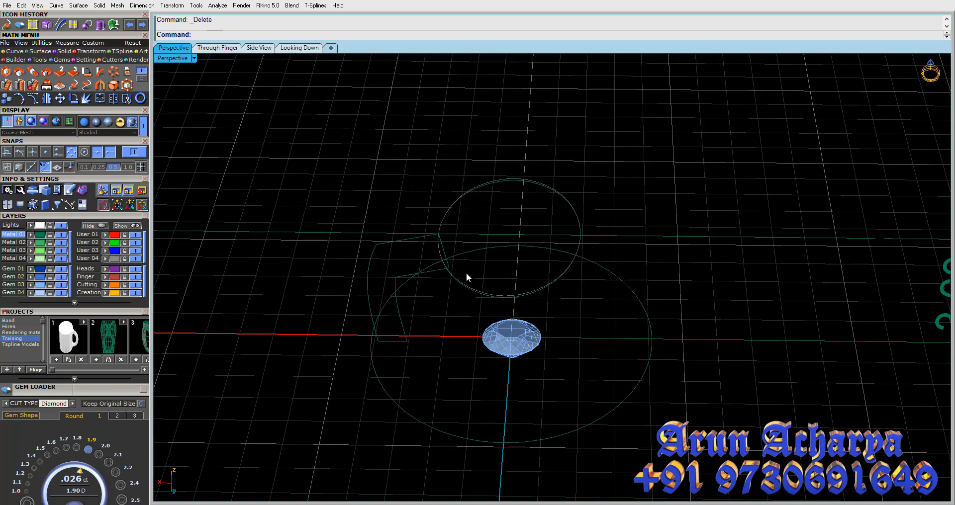
mouse_move(434, 280)
right_mouse_down()
mouse_move(443, 219)
mouse_move(445, 281)
right_mouse_up()
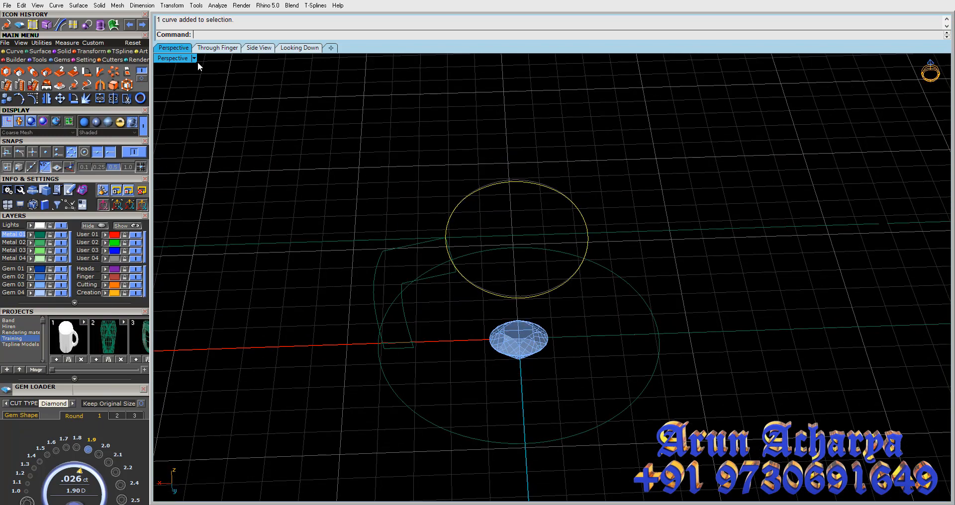
Delete the duplicate upper oval curve, keeping one opening curve, and unlock the locked objects
double_click(166, 60)
double_click(166, 60)
scroll(492, 161, "down", 6)
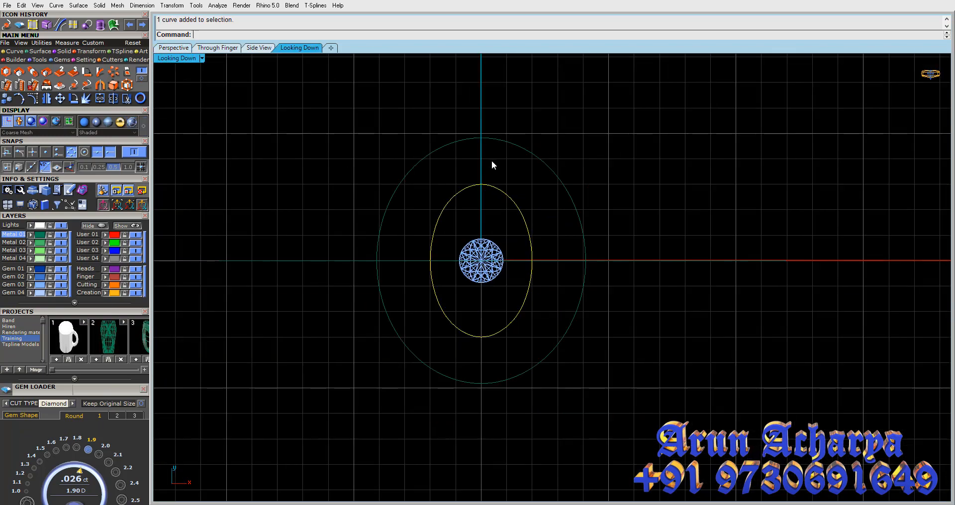
double_click(184, 58)
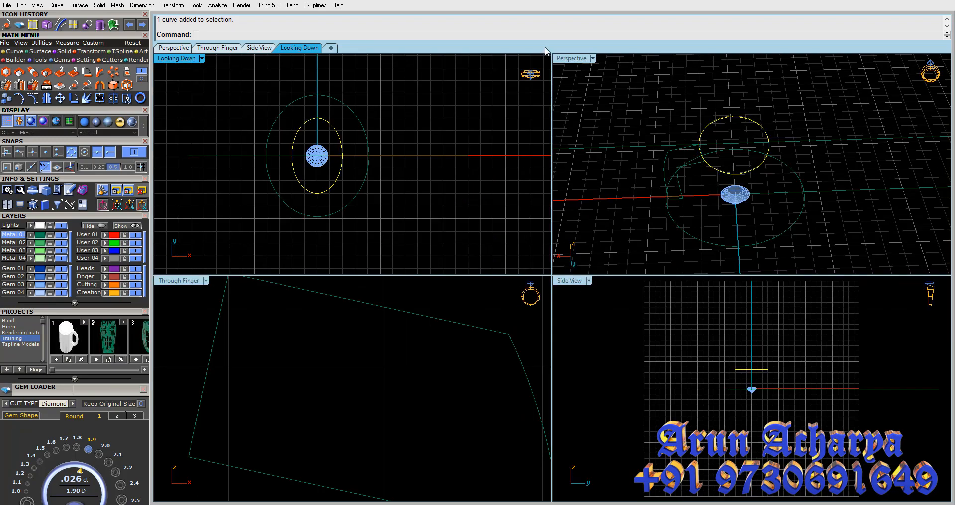
double_click(559, 60)
right_click_drag(553, 235, 502, 259)
scroll(495, 255, "up", 4)
right_click_drag(470, 219, 664, 237)
right_click_drag(607, 217, 583, 272)
scroll(638, 245, "up", 4)
left_click(557, 319)
scroll(575, 283, "down", 4)
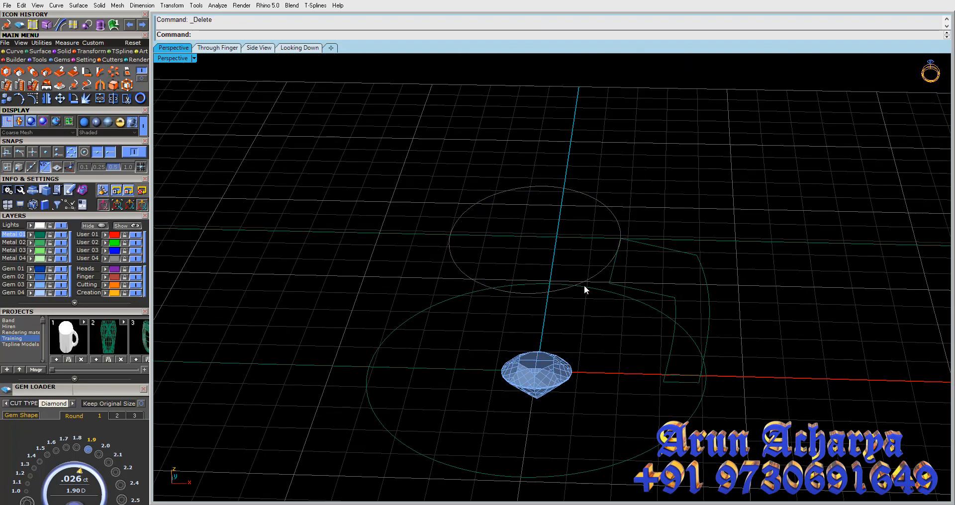
key("Return")
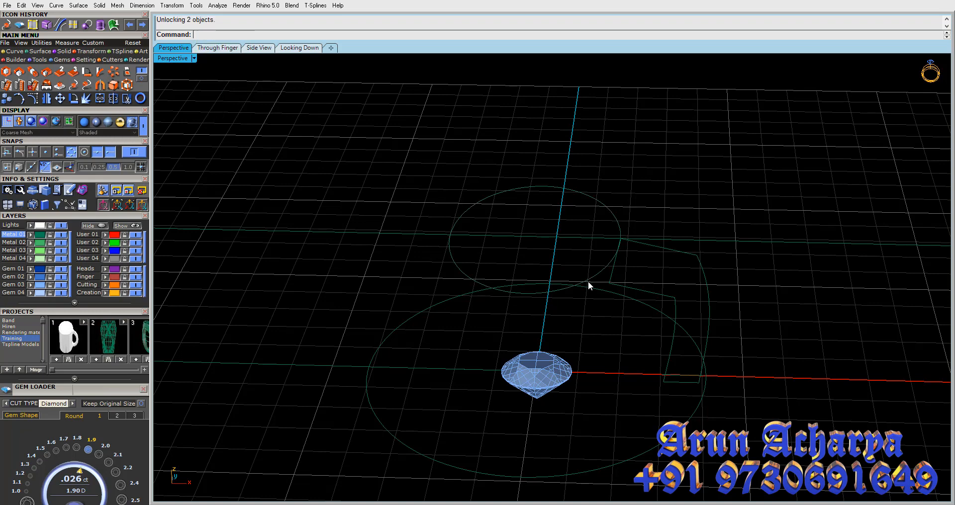
Check the upper oval curve's control points and sweep the closed profile along it as a single rail, Freeform style without simplifying
left_click(588, 282)
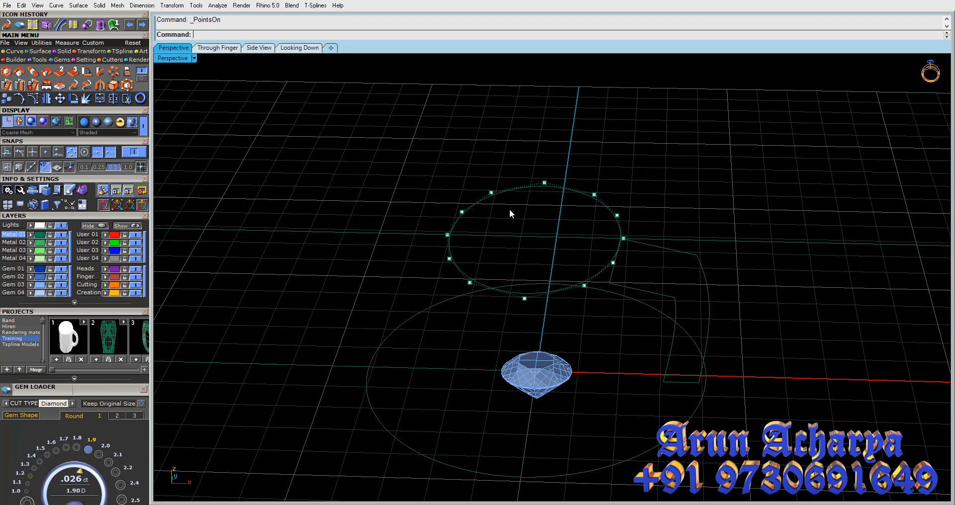
right_click_drag(510, 214, 522, 311)
left_click(563, 230)
scroll(565, 228, "down", 3)
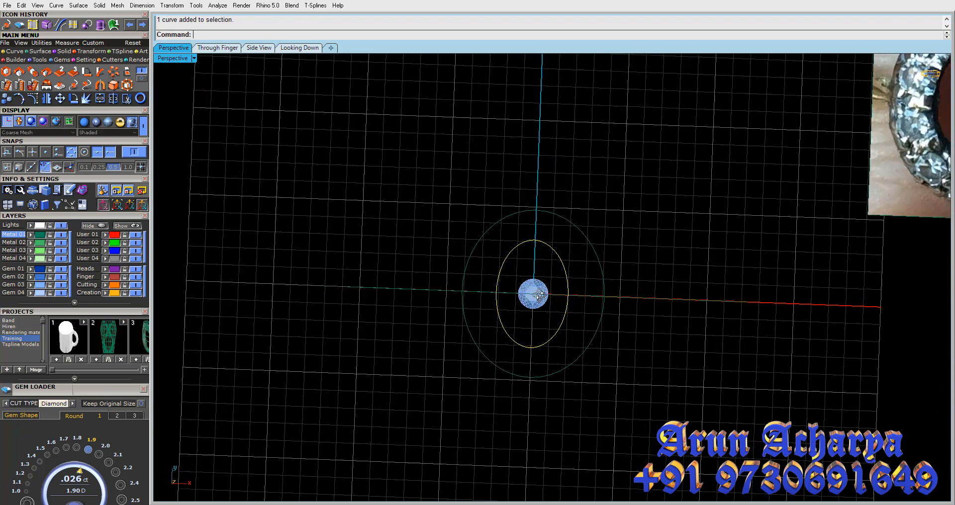
left_click(39, 51)
left_click(7, 71)
mouse_move(592, 241)
right_mouse_down()
mouse_move(578, 199)
mouse_move(583, 256)
right_mouse_up()
key("Return")
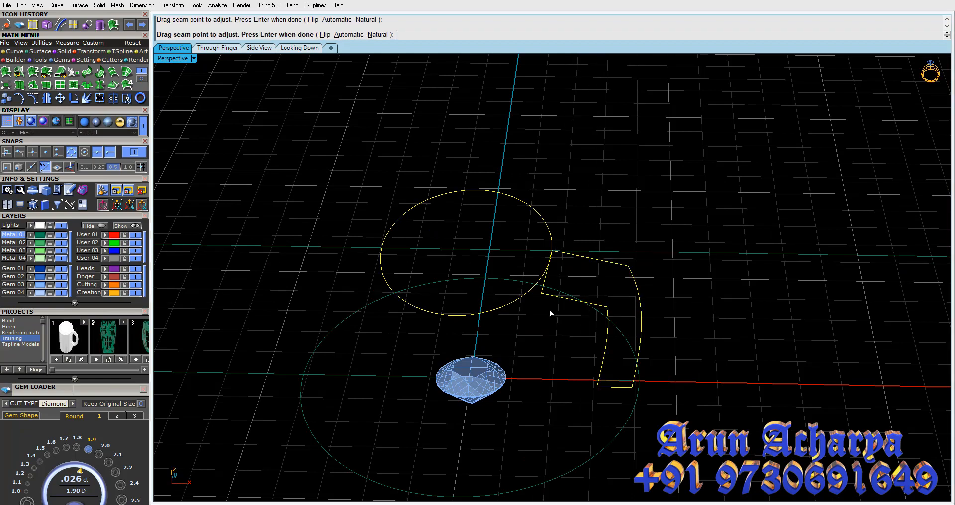
right_click_drag(539, 297, 539, 378)
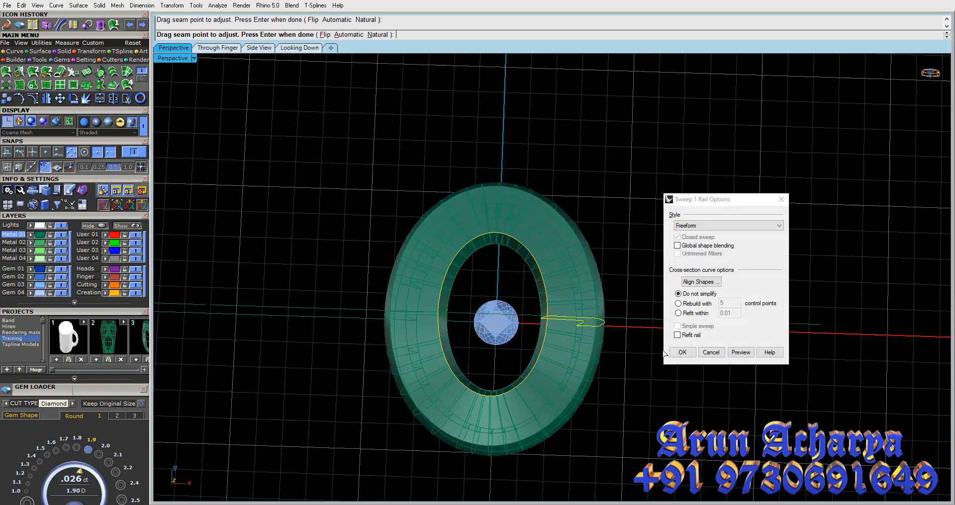
key("Return")
Examine the newly swept head from the side, from above and from its hollow underside
right_click_drag(614, 341, 532, 125)
double_click(177, 57)
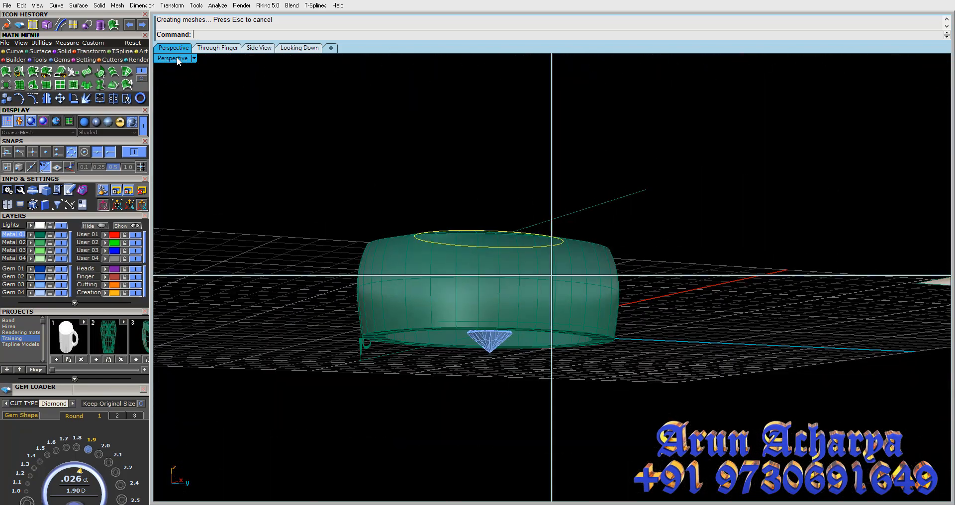
scroll(364, 380, "down", 5)
scroll(435, 365, "up", 3)
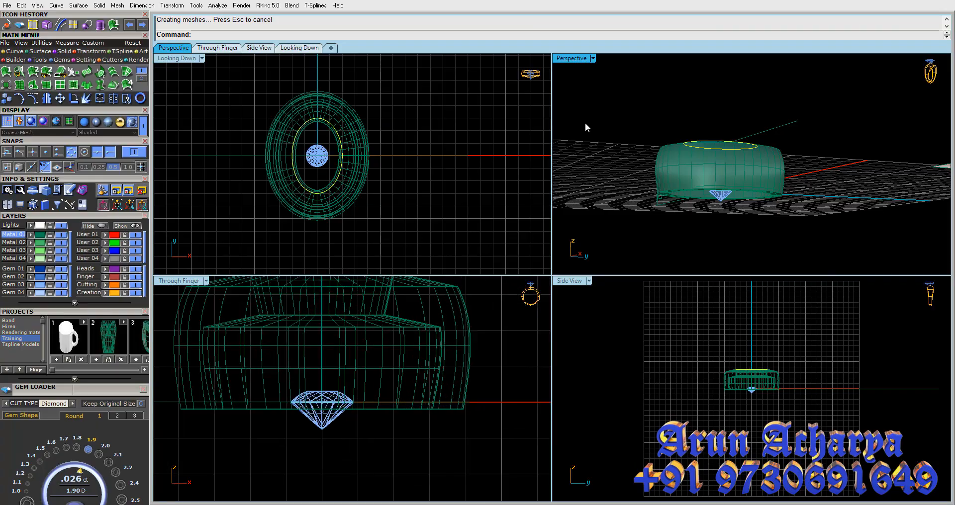
double_click(570, 58)
right_click_drag(539, 258, 580, 371)
left_click(432, 312)
key("Escape")
scroll(528, 245, "down", 4)
right_click_drag(529, 246, 413, 287)
scroll(552, 245, "up", 6)
scroll(551, 243, "down", 4)
left_click(424, 261)
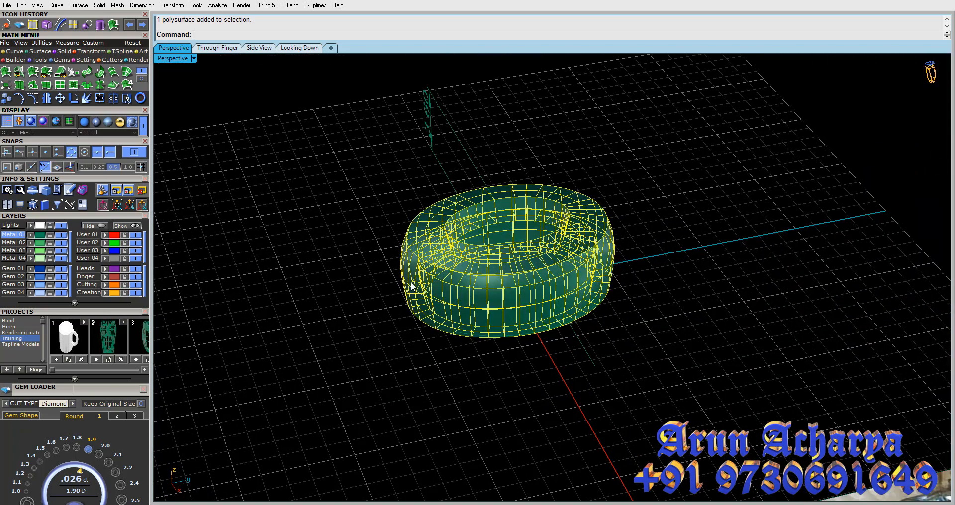
scroll(414, 287, "up", 5)
right_click_drag(442, 325, 490, 168)
key("Escape")
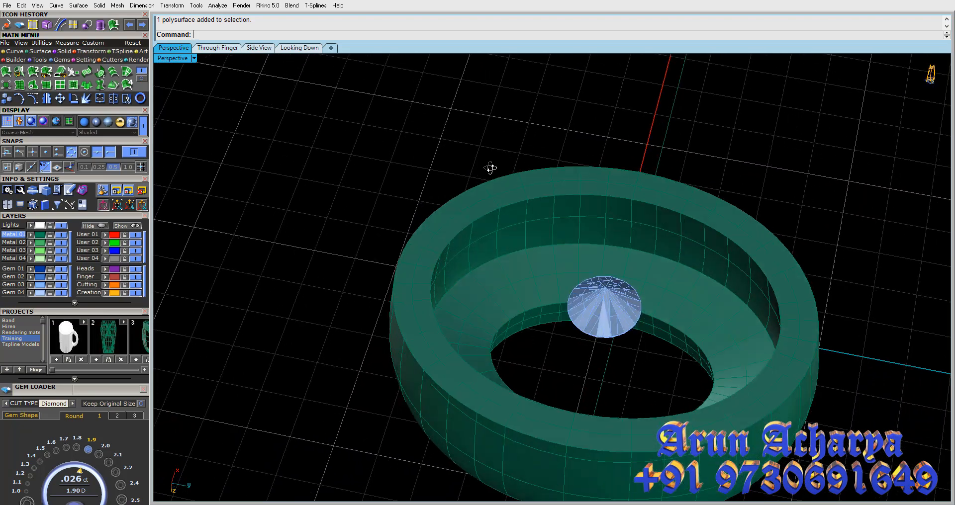
Select the base oval curve alone and compare its outline with the lower edge of the swept head
left_click(600, 167)
left_click_drag(583, 148, 561, 176)
left_click(559, 196, "ctrl")
right_click_drag(559, 196, 570, 285)
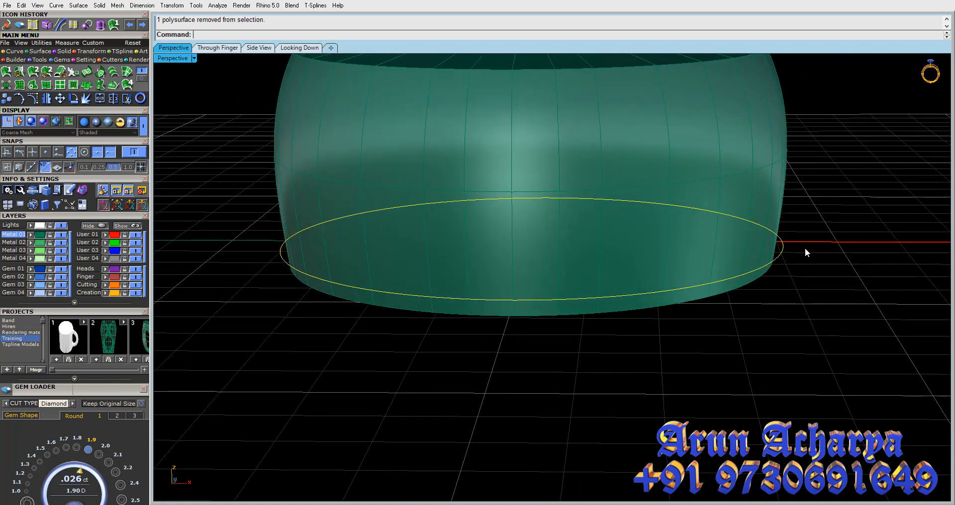
right_click_drag(764, 256, 669, 129)
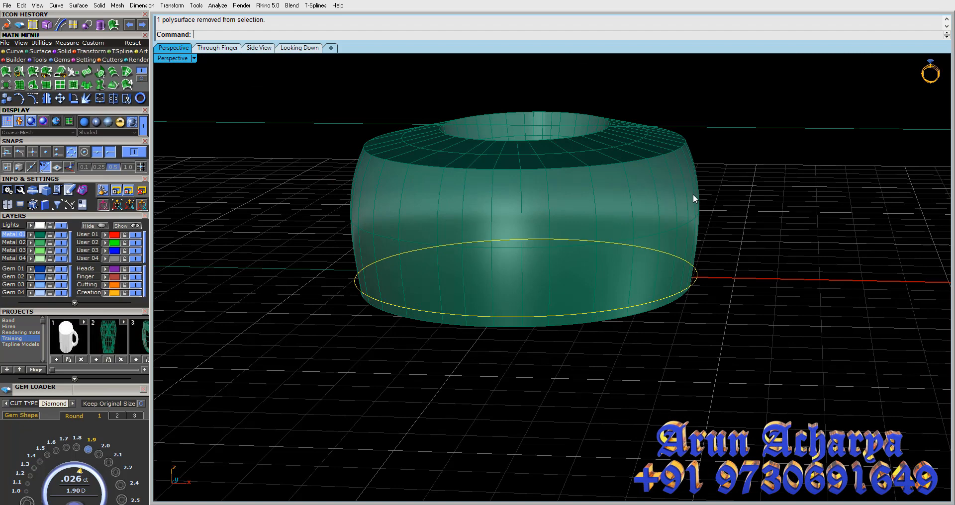
right_click_drag(693, 194, 700, 157)
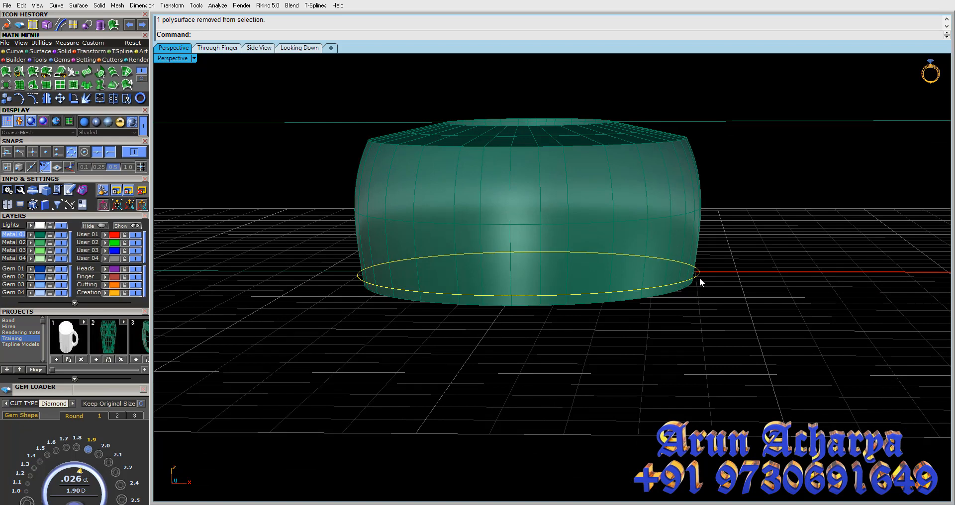
right_click_drag(700, 278, 710, 290)
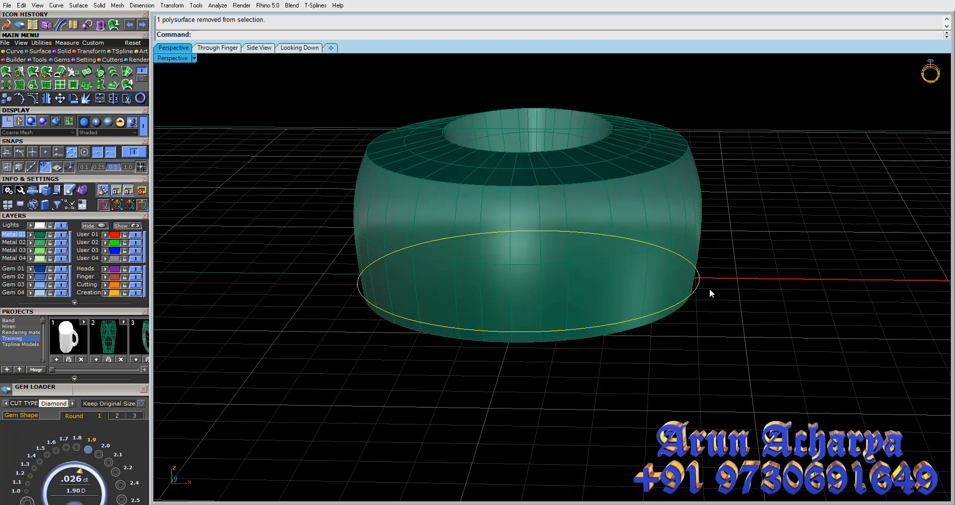
Try to extract the outer wall surface from the swept head, and undo the extraction
left_click(68, 53)
left_click(73, 74)
left_click(437, 261)
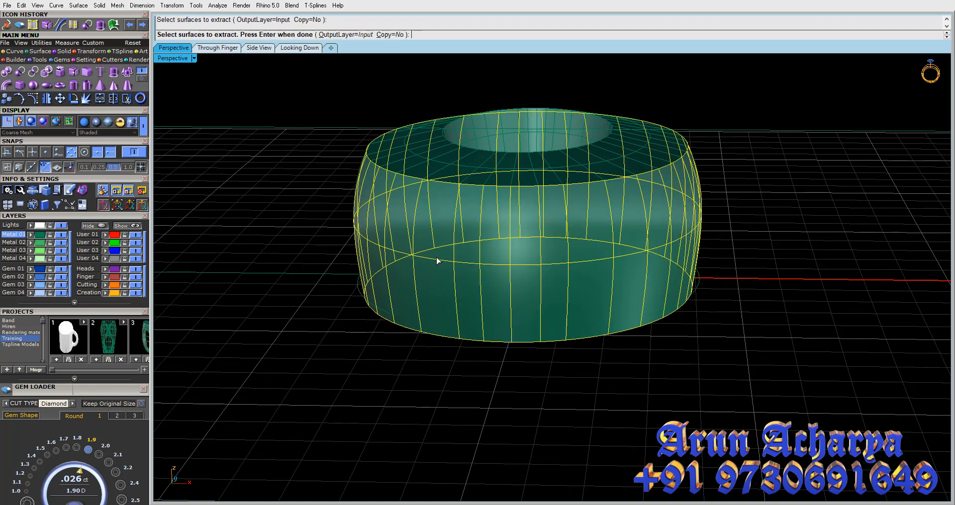
key("Escape")
left_click(437, 261)
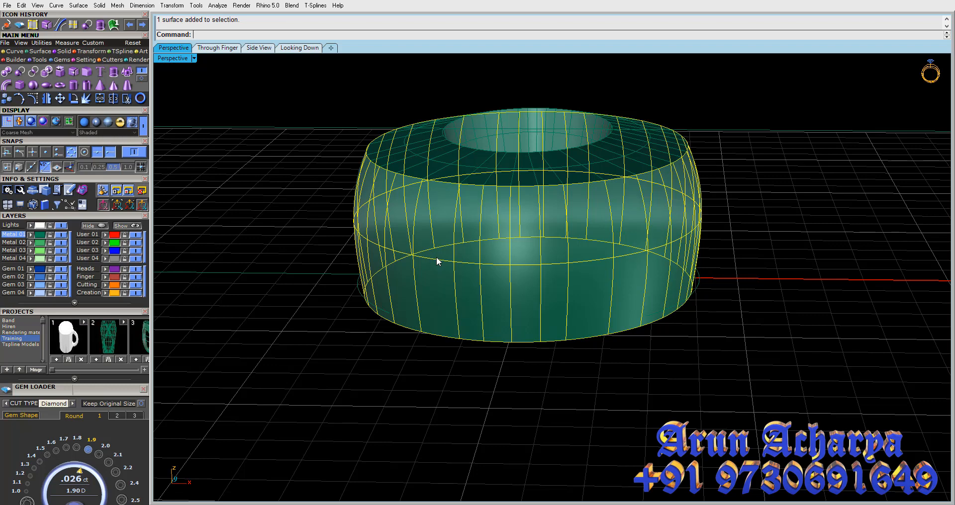
key("ctrl+z")
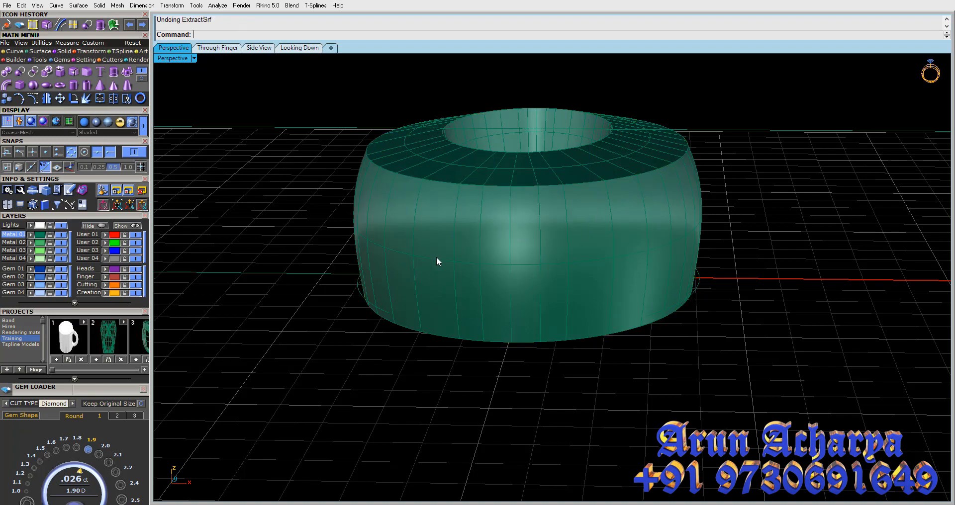
Select the base oval curve again and check how it lines up with the head's outer wall from other angles
left_click(407, 245)
key("Escape")
right_click_drag(407, 245, 336, 273)
left_click(384, 276)
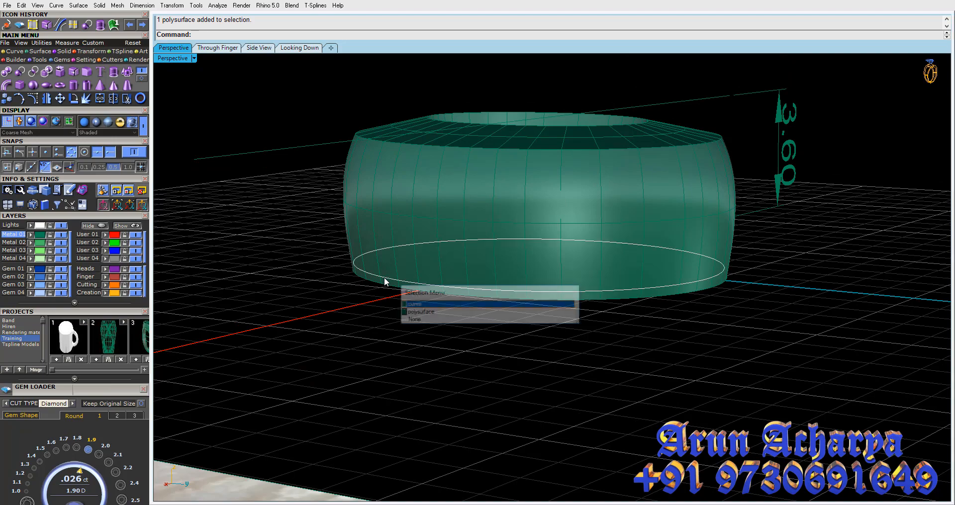
left_click(445, 305)
right_click_drag(444, 305, 573, 279)
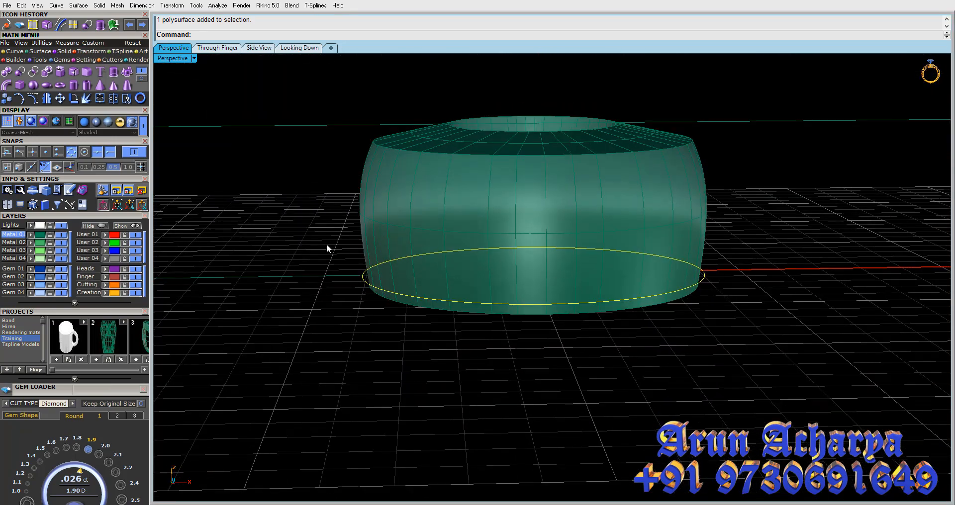
Select the two curves at the base of the head and lock them
left_click_drag(272, 221, 826, 421)
left_click(708, 289)
left_click(704, 281)
right_click_drag(704, 267, 341, 228)
left_click_drag(326, 226, 712, 272)
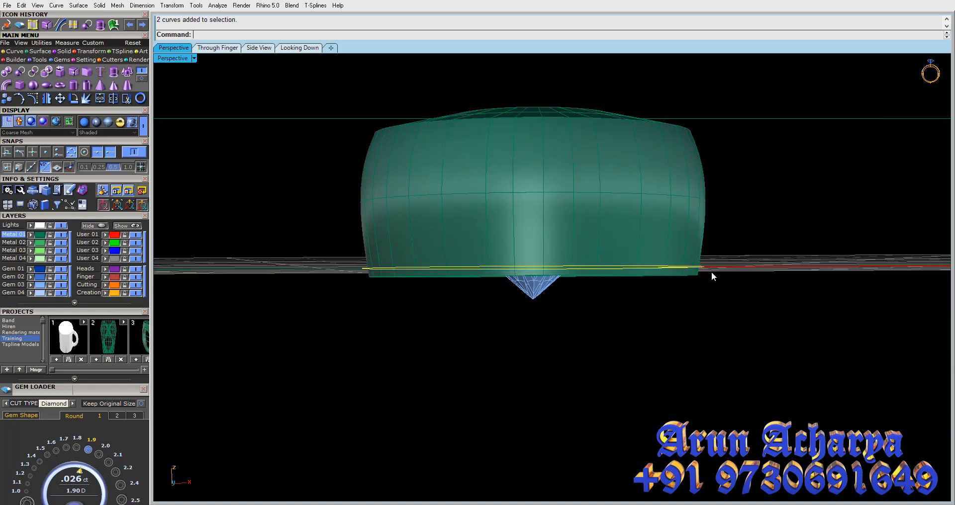
right_click_drag(712, 273, 461, 264)
key("ctrl+l")
Extract a U-direction isocurve running around the middle of the head's sloped top face
left_click(372, 222)
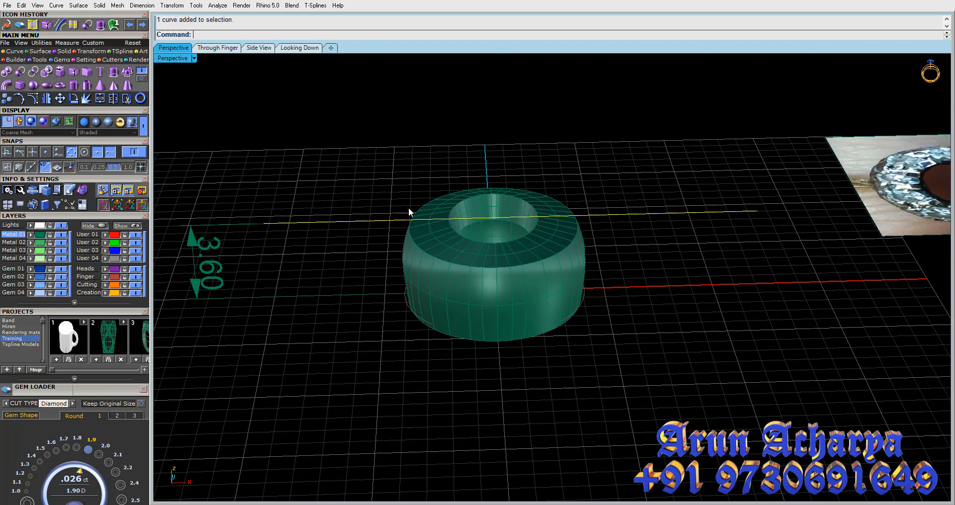
left_click(431, 231)
key("Escape")
scroll(433, 223, "up", 8)
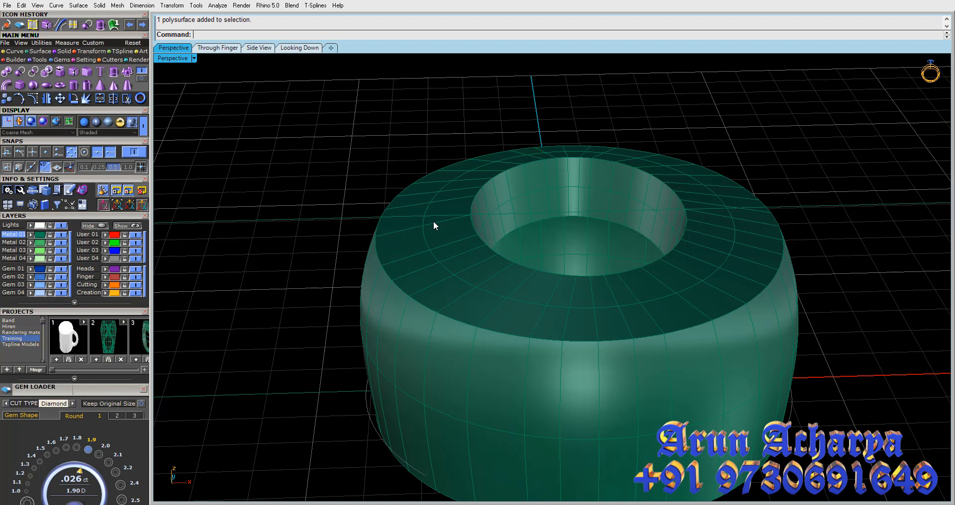
left_click(10, 51)
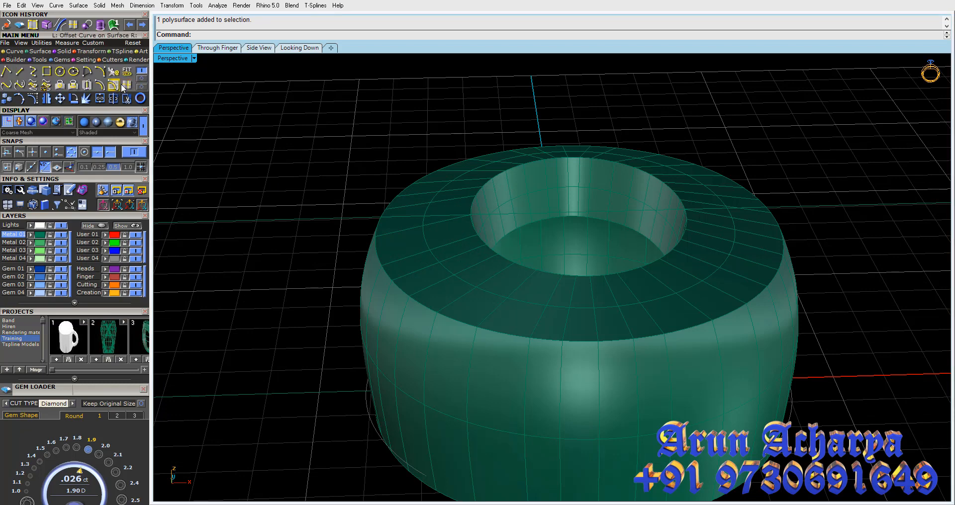
left_click(114, 86)
left_click(465, 254)
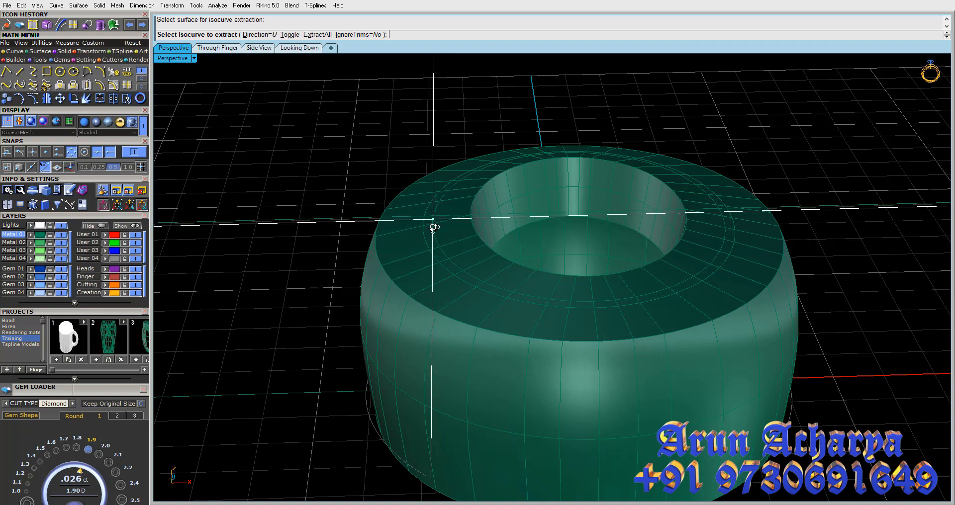
right_click_drag(432, 224, 437, 267)
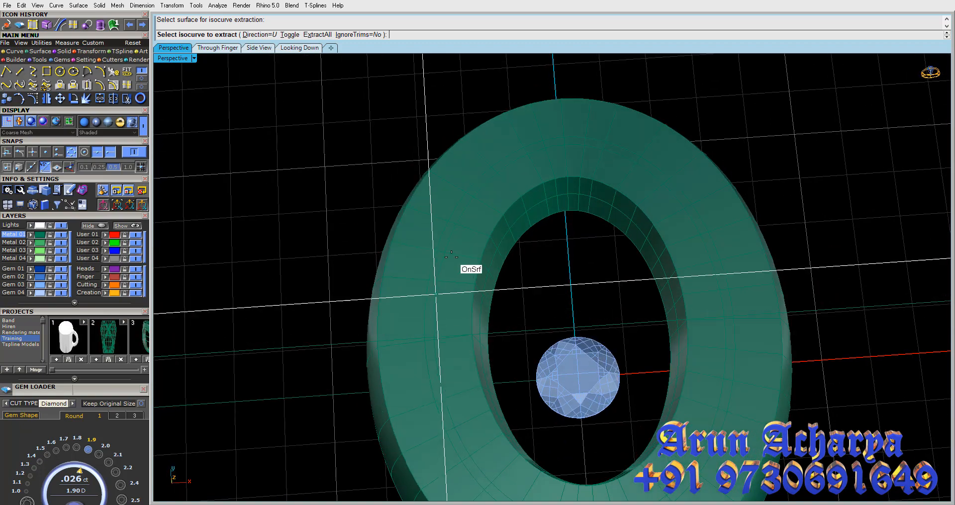
left_click(732, 310)
right_click_drag(733, 357, 718, 261)
key("Return")
right_click_drag(258, 154, 495, 360)
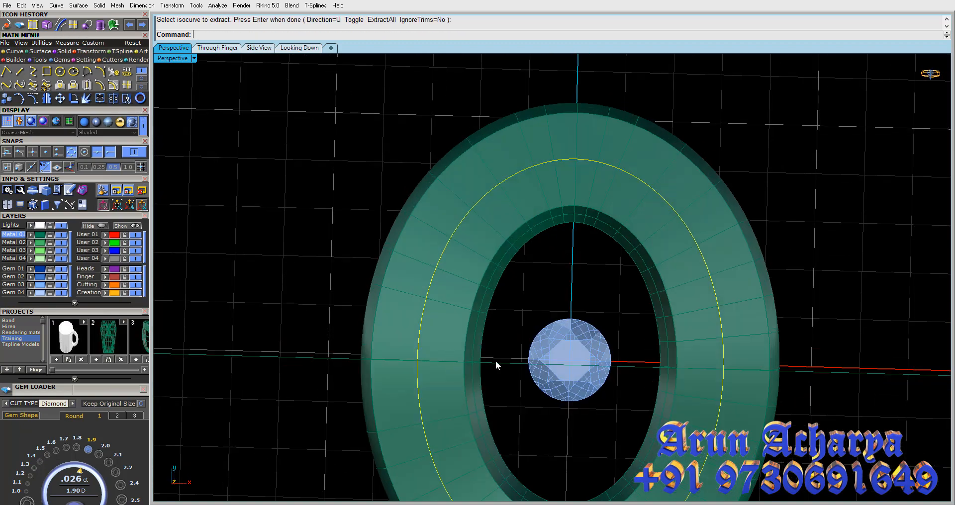
Show the control points of the extracted center curve on the top face and examine their distribution
left_click(565, 334)
scroll(557, 319, "down", 3)
scroll(546, 293, "up", 5)
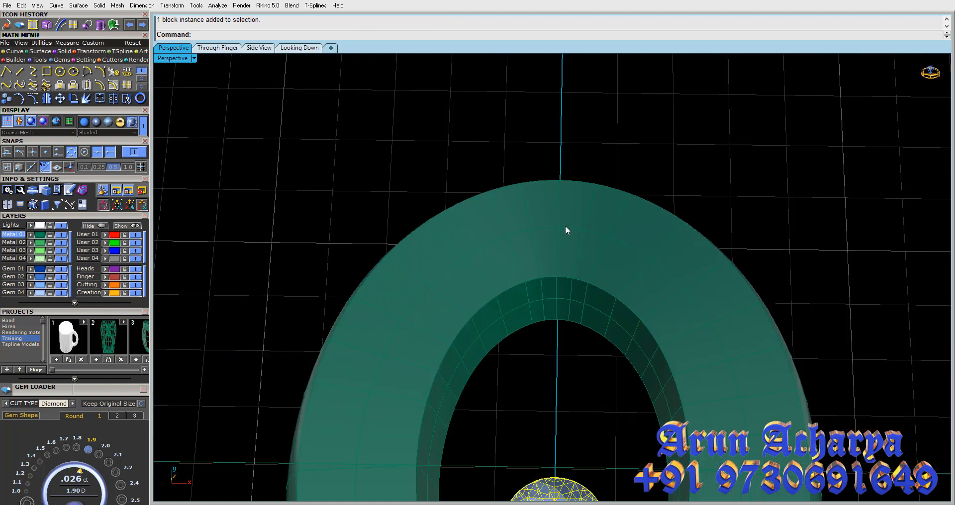
left_click(575, 231)
left_click(605, 260)
key("Escape")
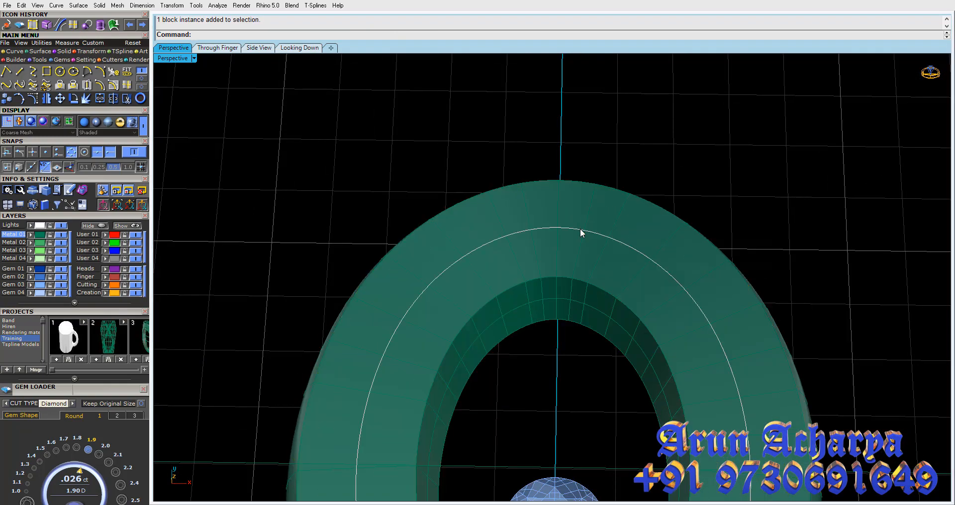
left_click(582, 231)
left_click(608, 255)
left_click(33, 98)
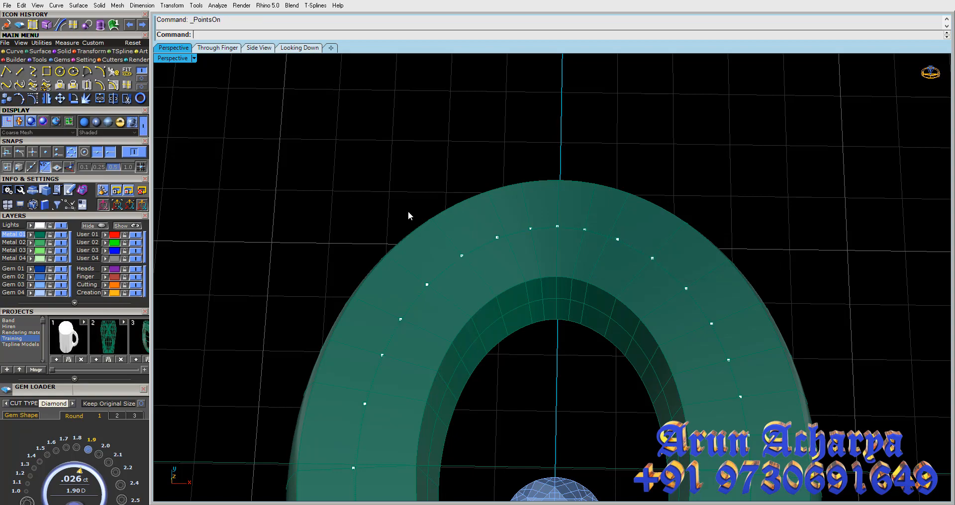
right_click_drag(409, 213, 483, 231)
scroll(483, 231, "up", 6)
key("Escape")
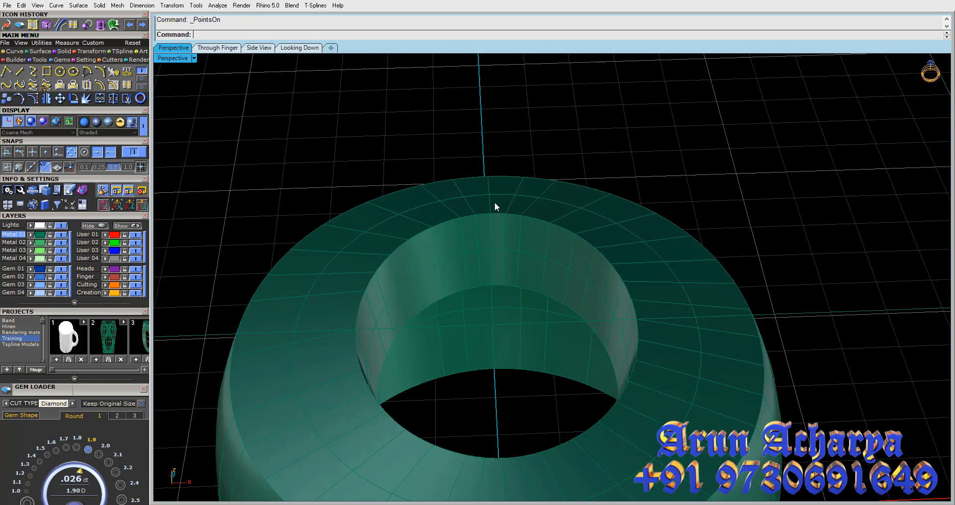
Select the diamond and try to orient a copy of it perpendicular to the top face's center curve
left_click(498, 197)
left_click(537, 219)
right_click_drag(537, 222, 533, 334)
scroll(523, 235, "down", 2)
left_click(498, 406)
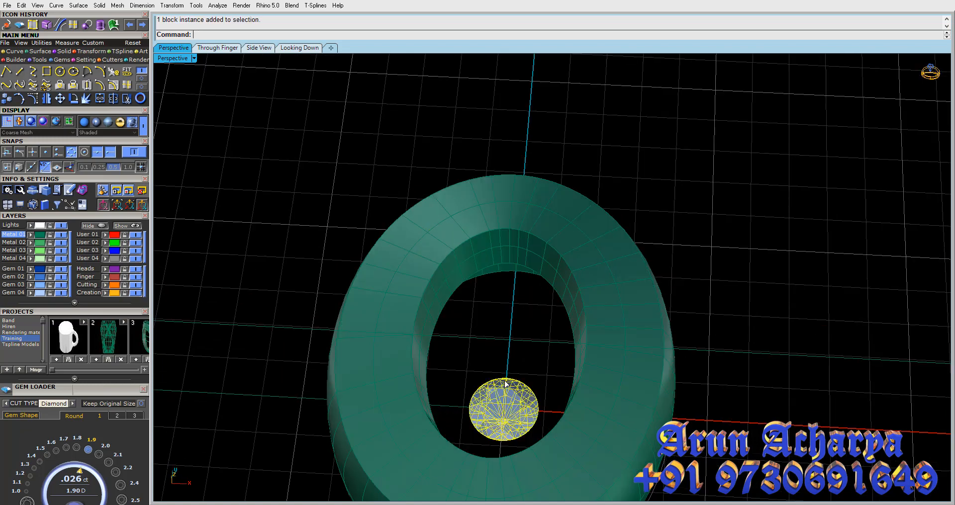
left_click(6, 25)
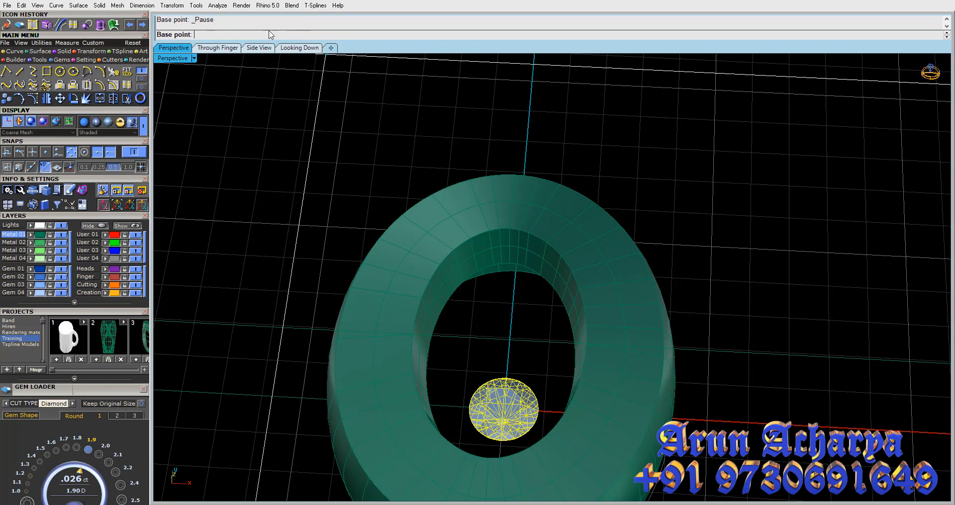
left_click(498, 207)
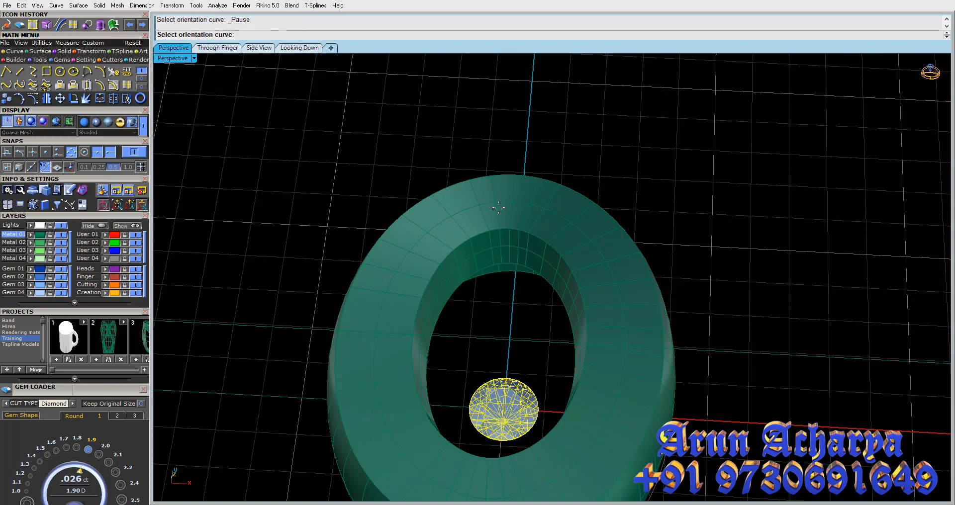
left_click(508, 207)
key("Escape")
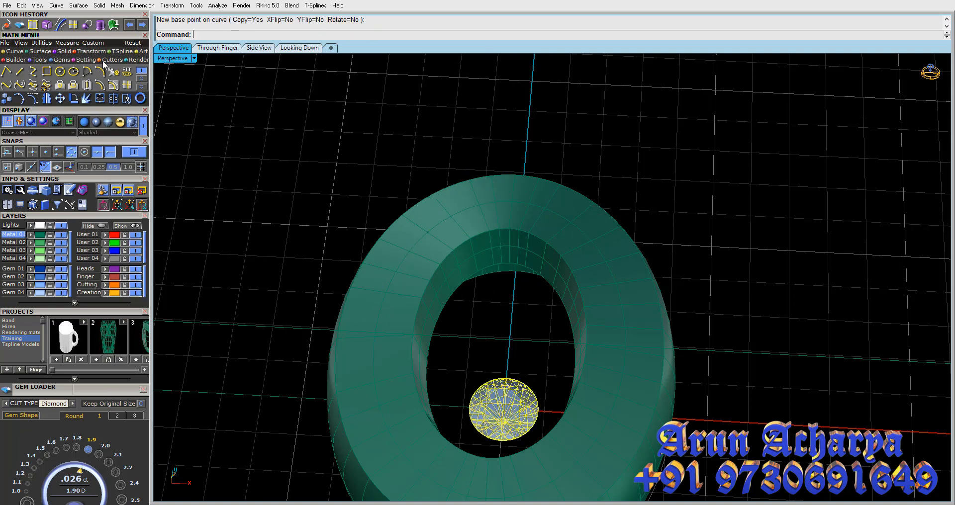
Try again to orient the diamond perpendicular to the center curve, using the four-viewport layout and a base point picked in the Through Finger view
double_click(180, 59)
right_click(392, 435)
right_click_drag(392, 434, 398, 441)
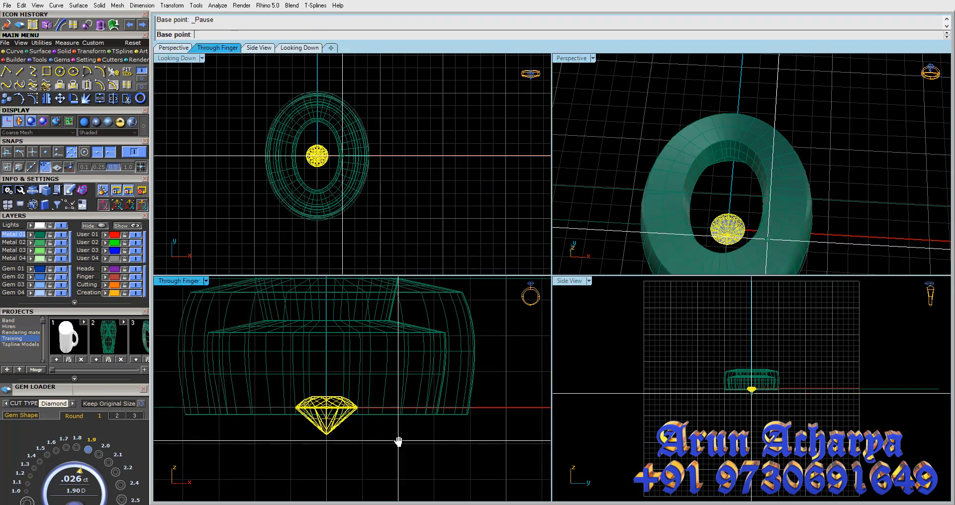
left_click(398, 442)
scroll(742, 181, "up", 5)
left_click(765, 97)
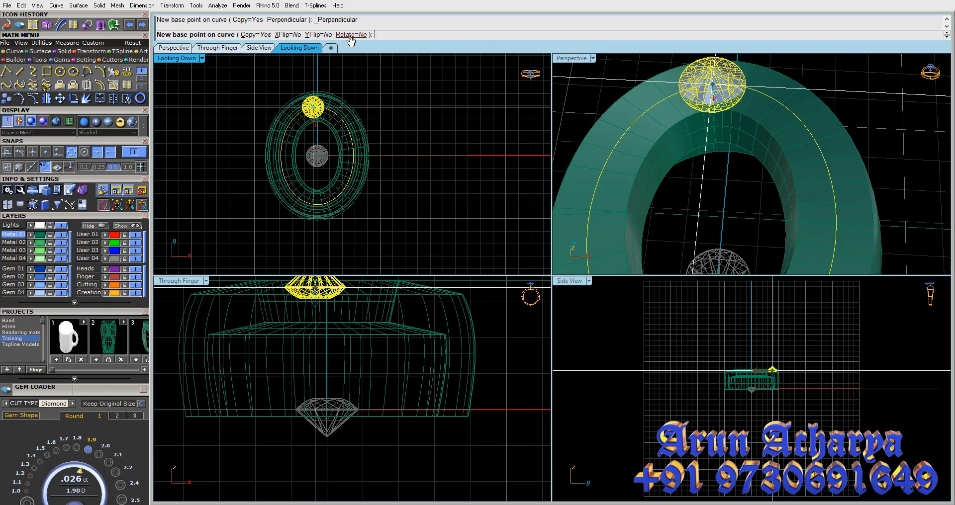
double_click(580, 58)
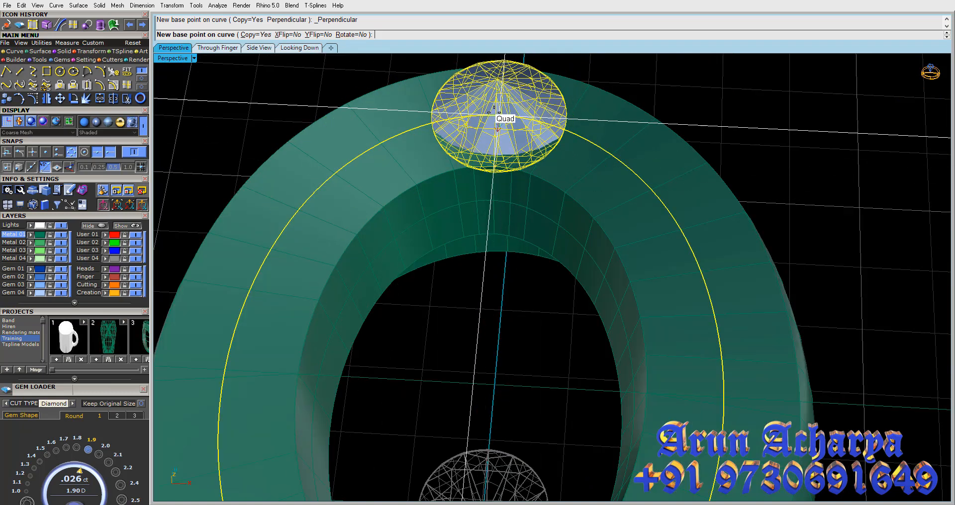
key("Escape")
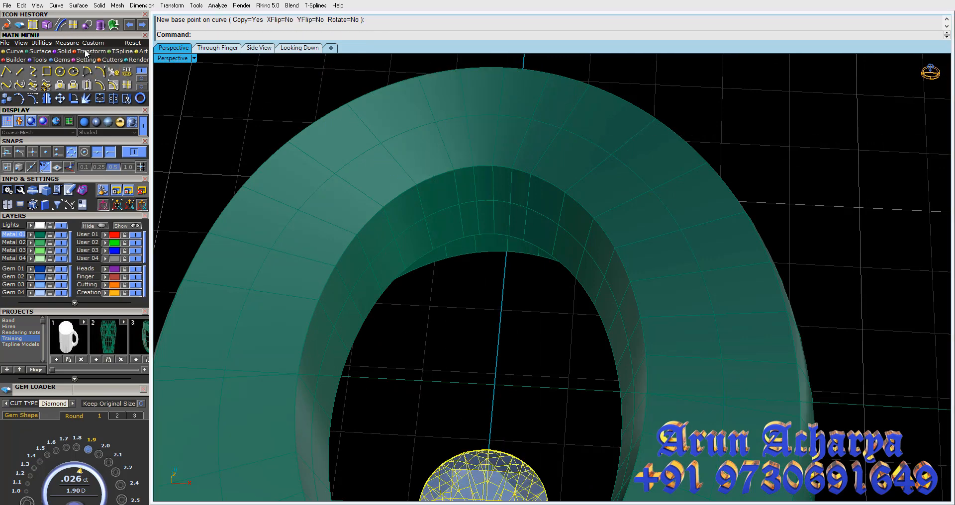
Try to array 2 diamonds along the center curve from base point 0,0,0 with freeform orientation, and undo the array
left_click(86, 51)
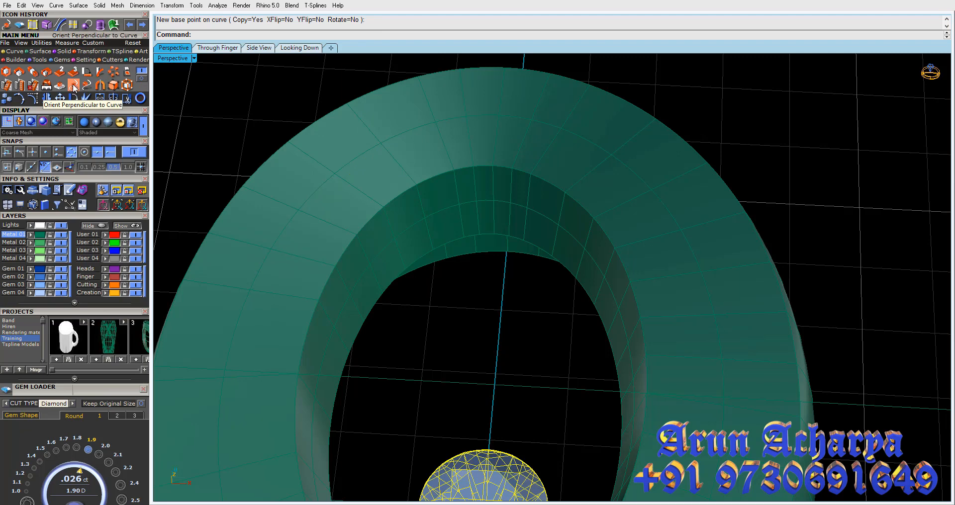
left_click(143, 78)
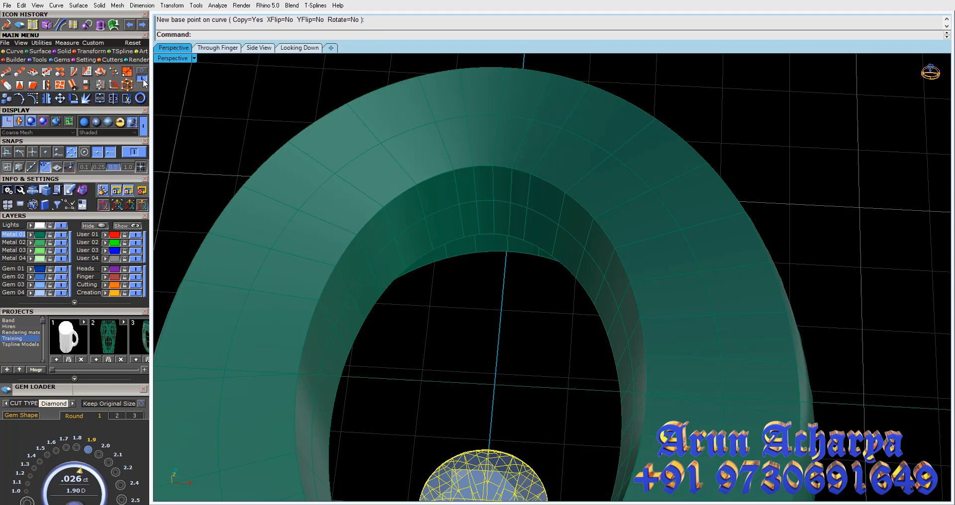
left_click(3, 74)
scroll(492, 156, "down", 6)
mouse_move(492, 306)
right_mouse_down()
mouse_move(499, 273)
mouse_move(498, 302)
right_mouse_up()
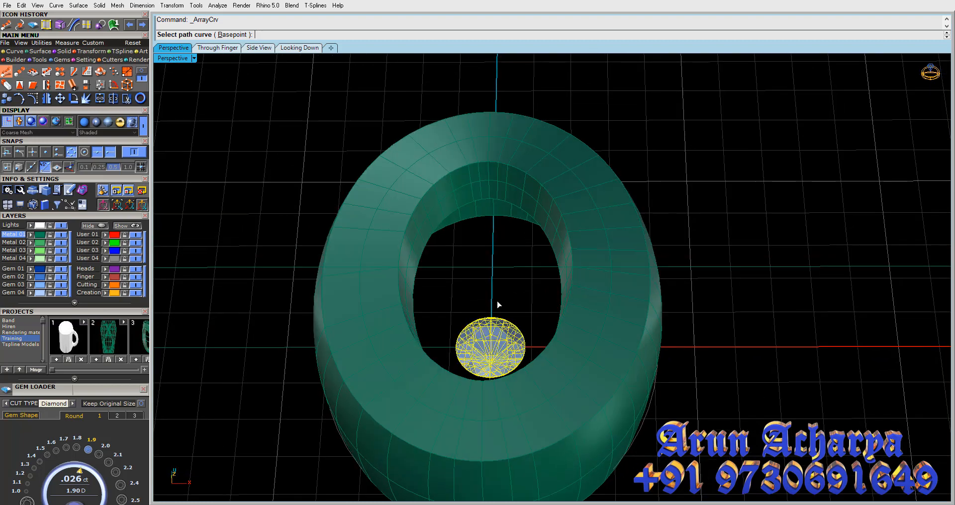
left_click(245, 37)
type("0")
key("Return")
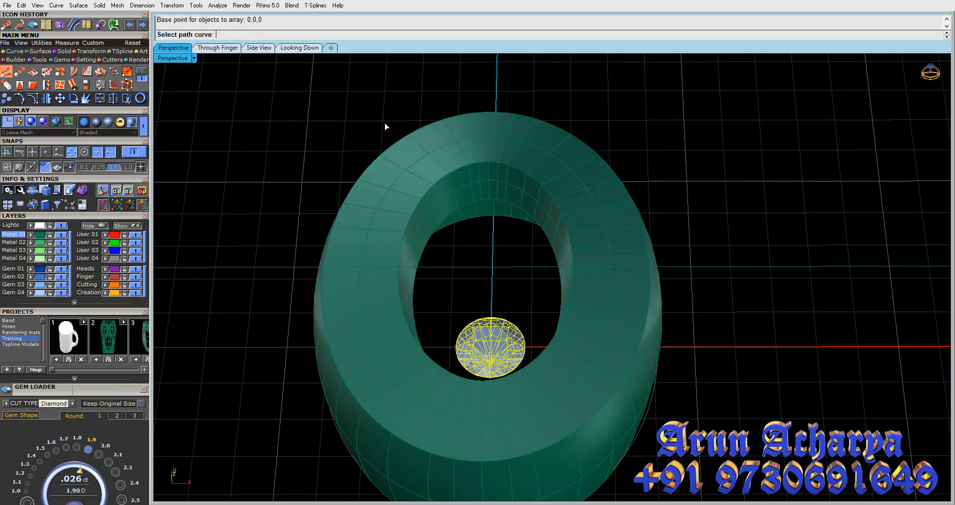
left_click(515, 144)
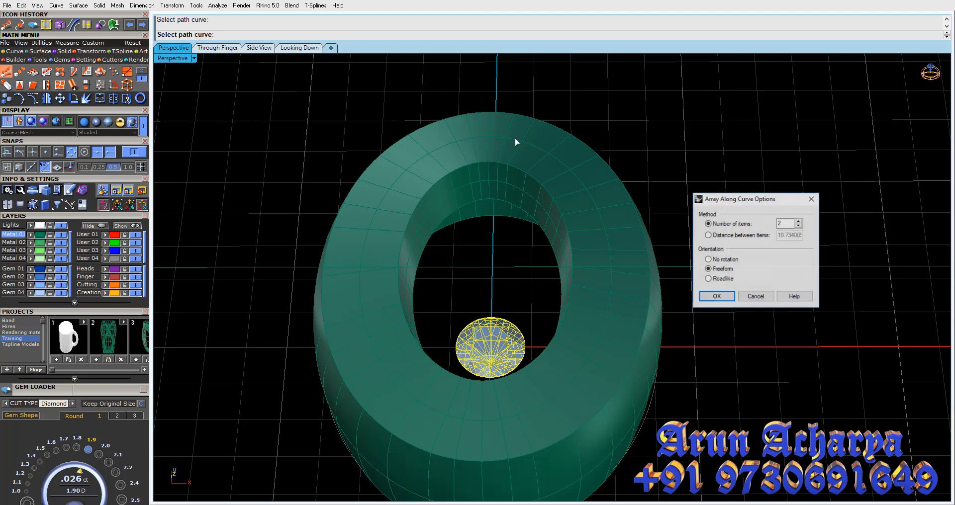
left_click(717, 297)
key("ctrl+z")
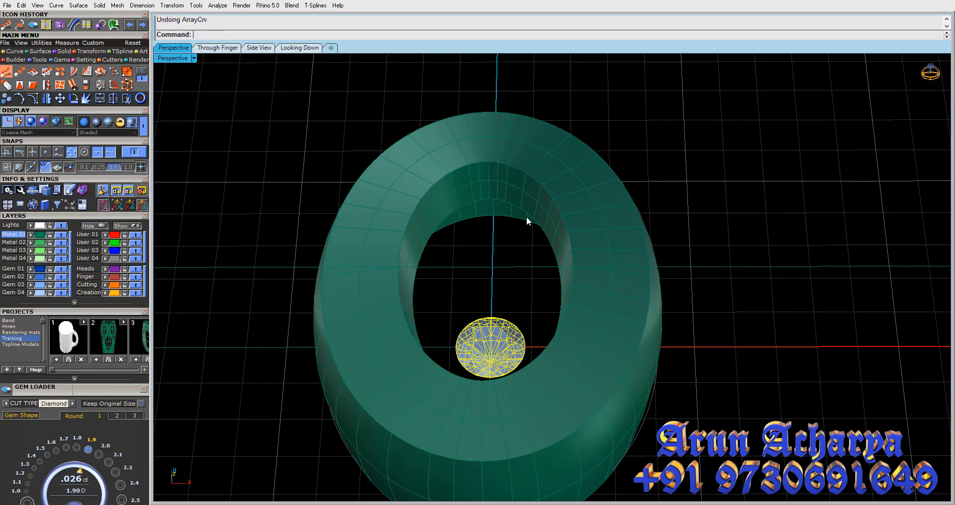
Try an array along the center curve from base point 0,0,0 with 10 items and freeform orientation
key("Return")
left_click(232, 35)
key("Return")
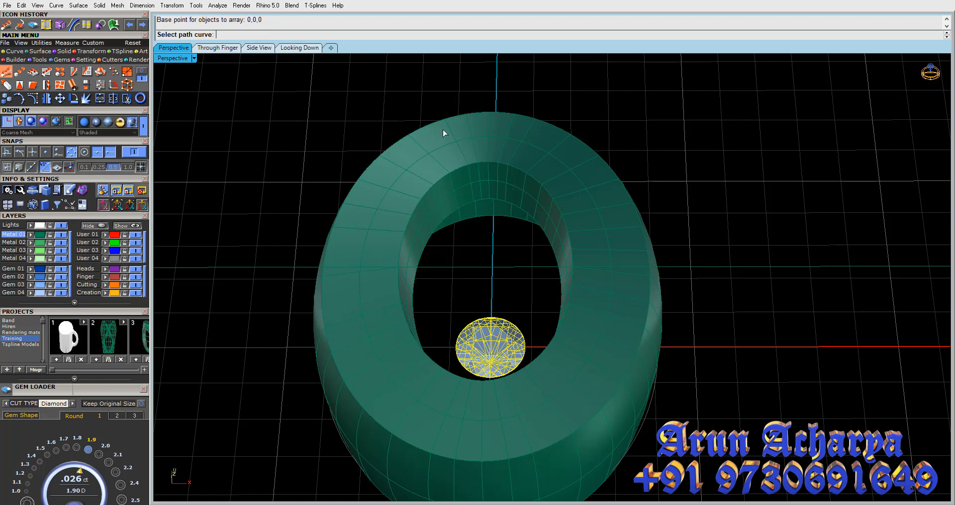
left_click(466, 142)
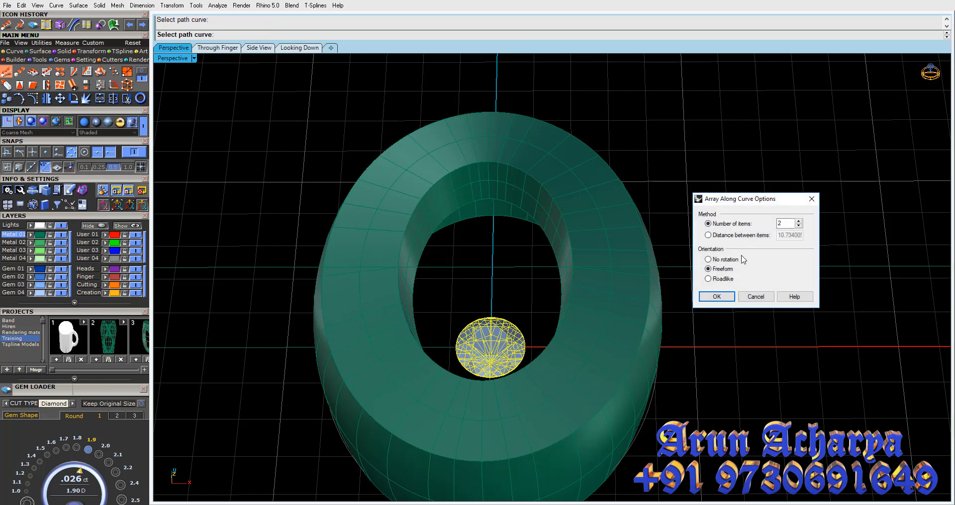
left_click_drag(791, 223, 725, 228)
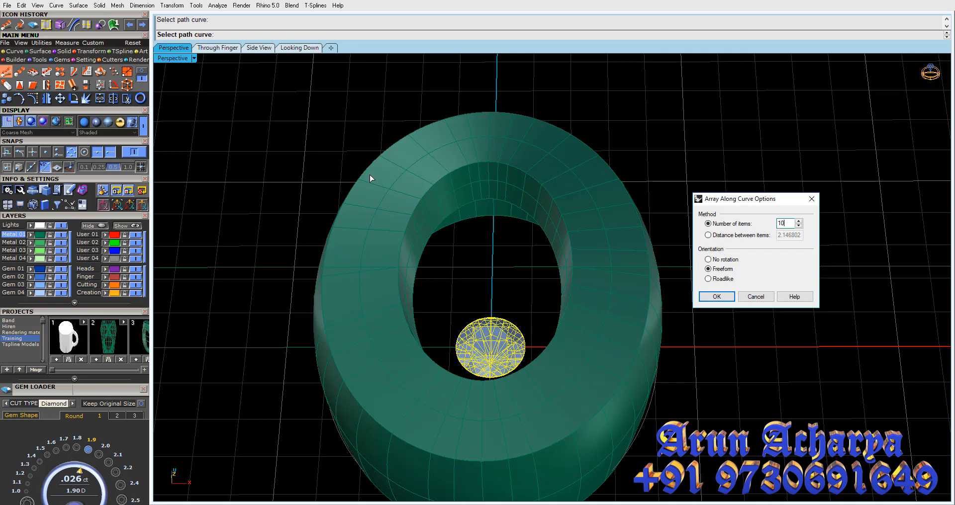
right_click_drag(620, 264, 637, 192)
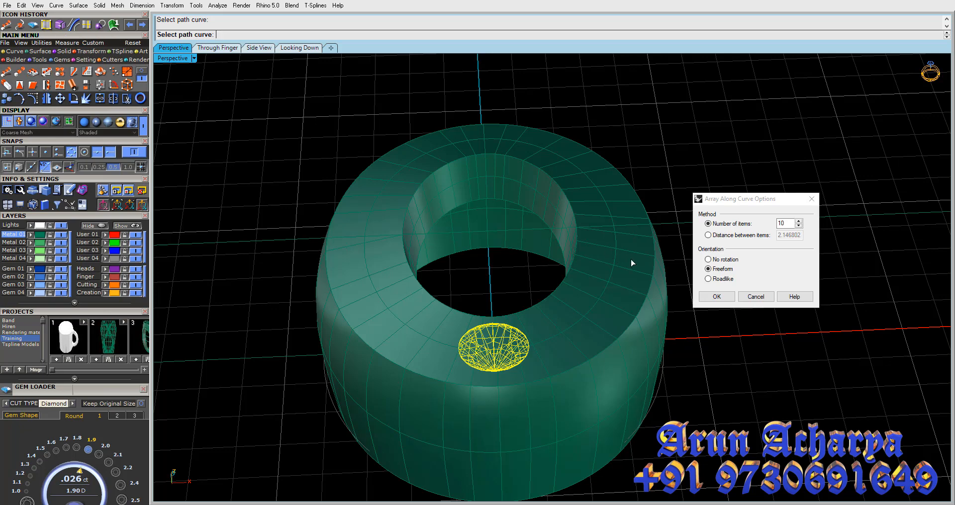
scroll(632, 263, "up", 3)
scroll(646, 264, "down", 1)
left_click(756, 297)
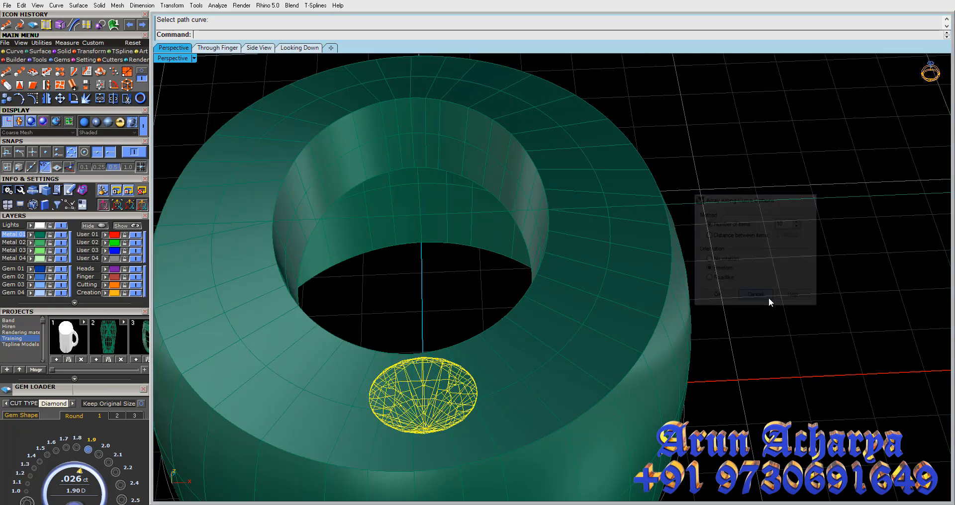
key("Delete")
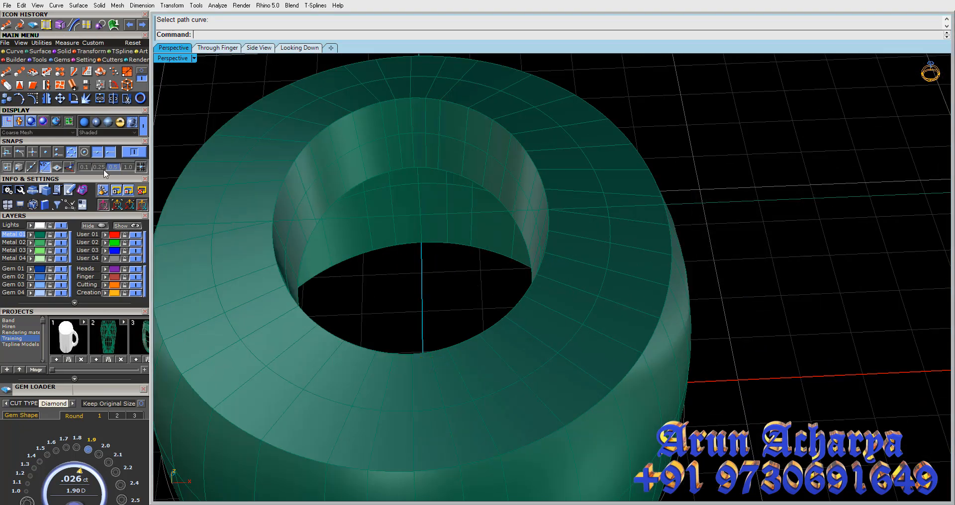
Set up an array of the diamond along a curve on surface, using base point 0, the center curve and the head's top face
left_click(50, 76)
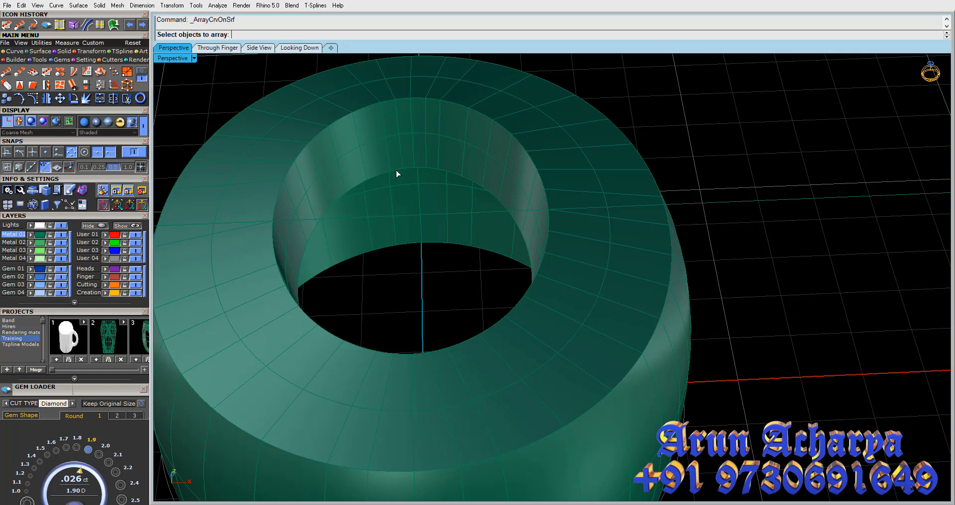
right_click_drag(396, 174, 398, 224)
left_click(440, 342)
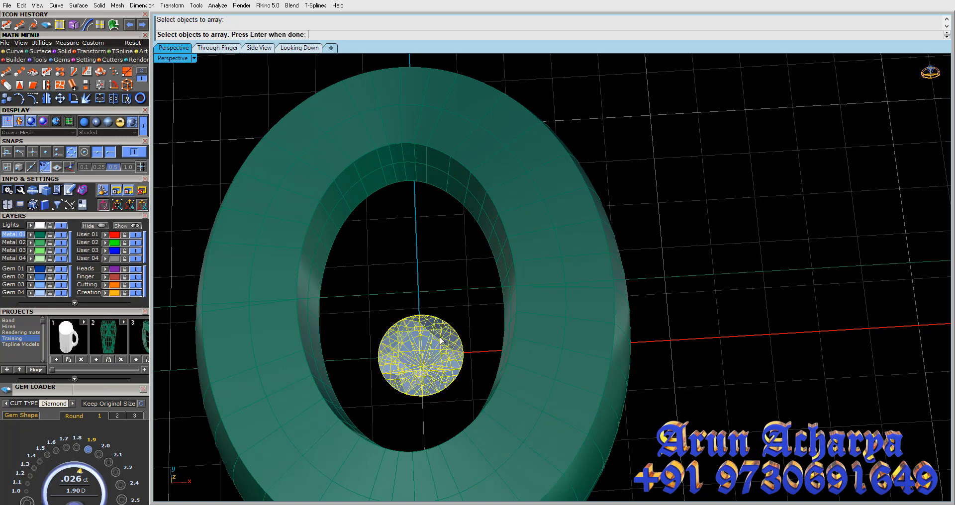
right_click(440, 339)
type("0")
key("Return")
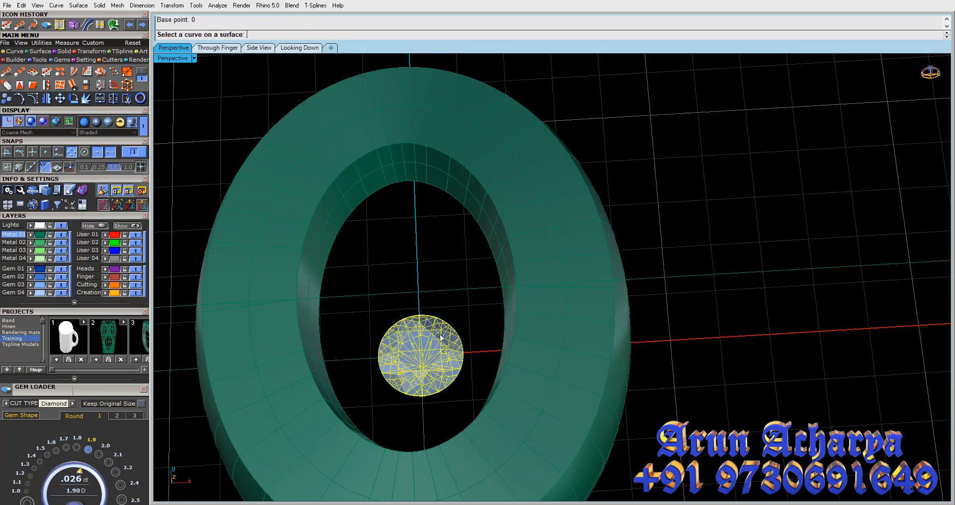
left_click(516, 145)
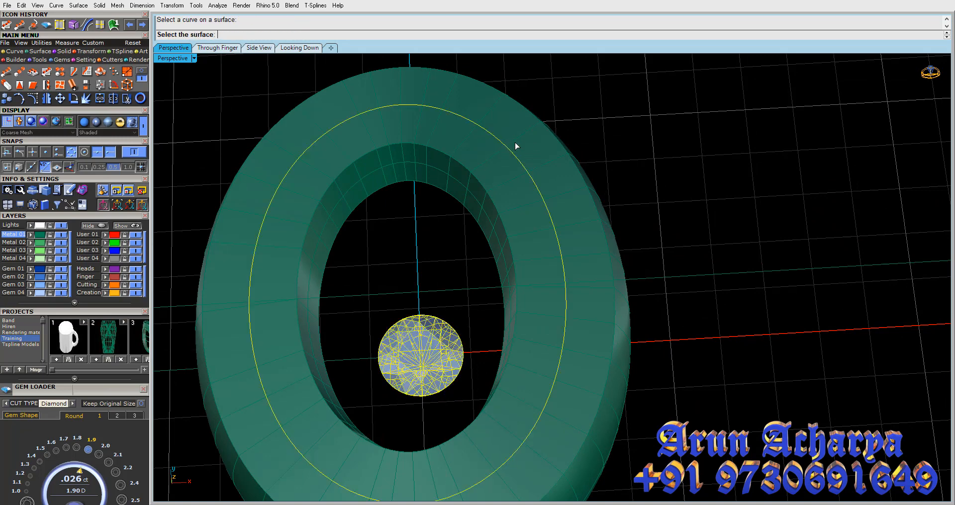
left_click(521, 139)
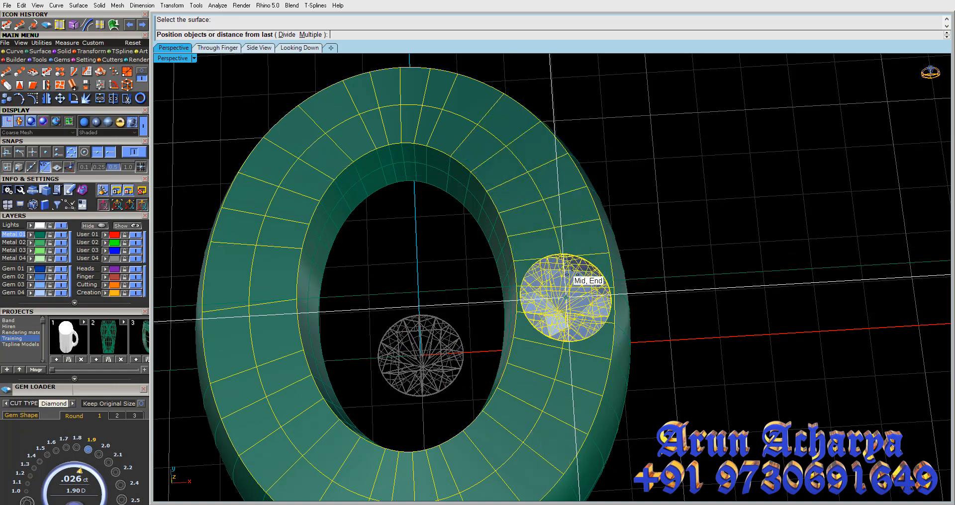
Divide the center curve to place 10 diamonds evenly around the top face and finish the array
right_click_drag(266, 388, 259, 204)
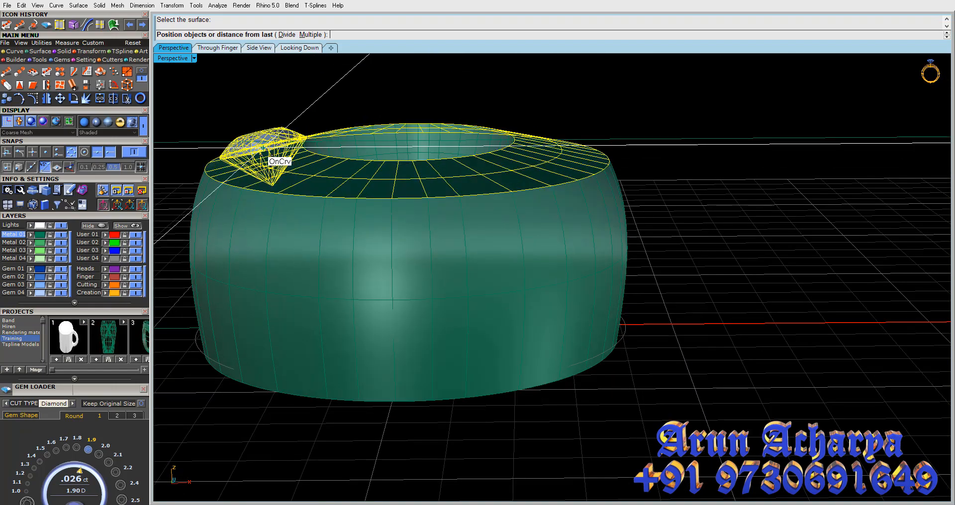
right_click_drag(269, 160, 272, 226)
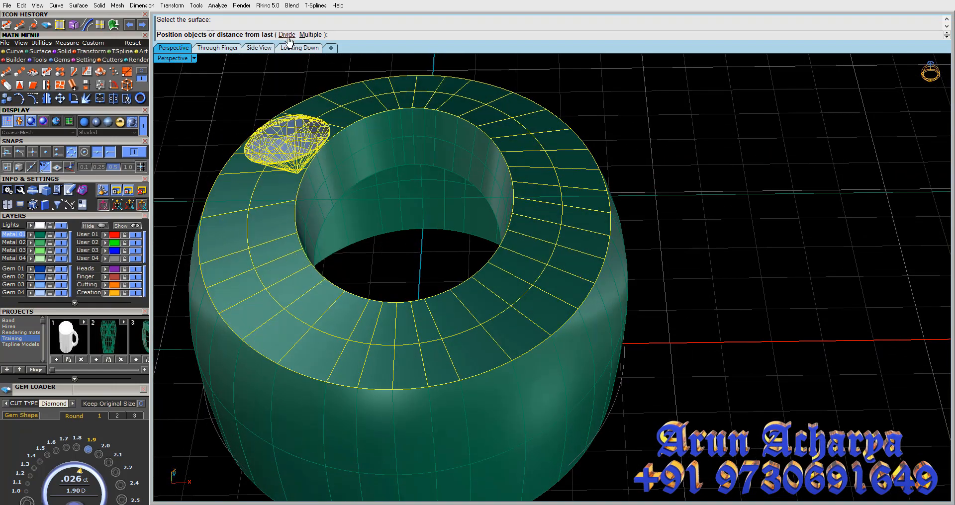
left_click(287, 34)
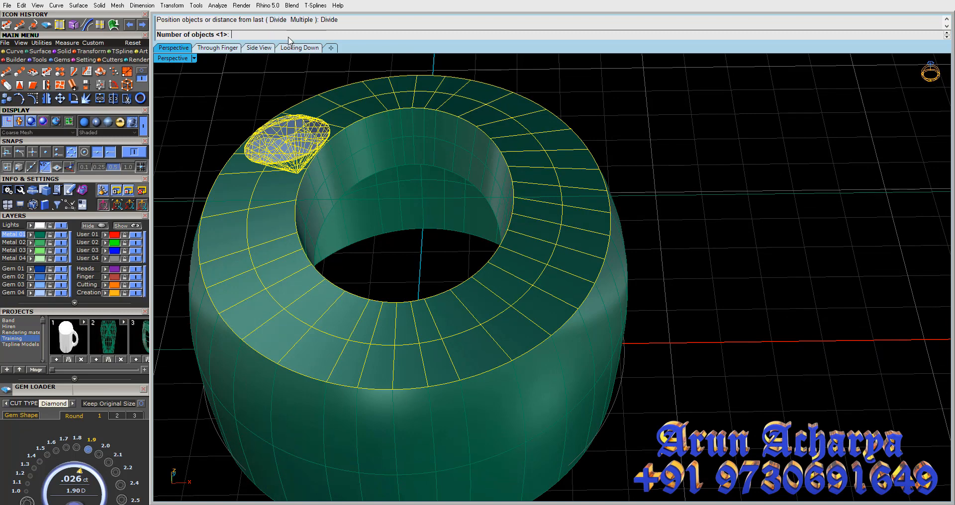
key("Return")
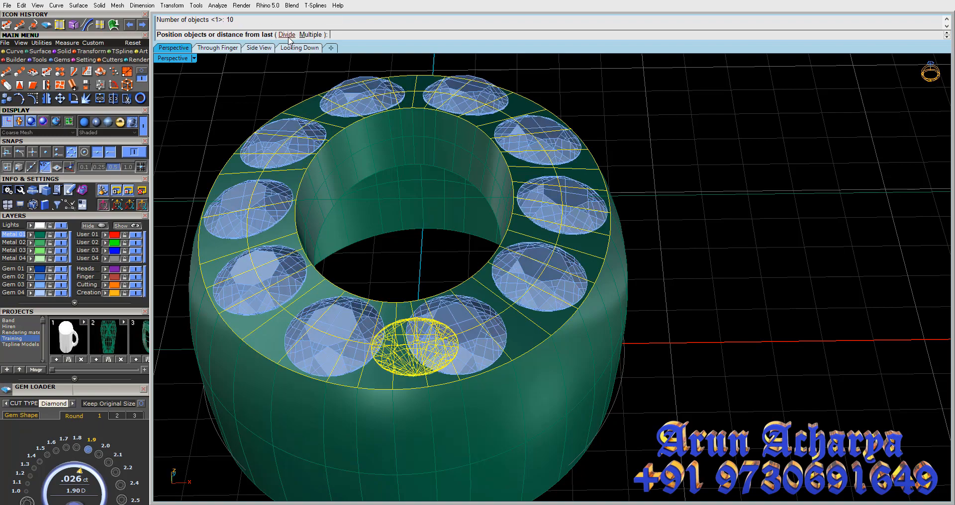
right_click_drag(497, 122, 562, 254)
key("Return")
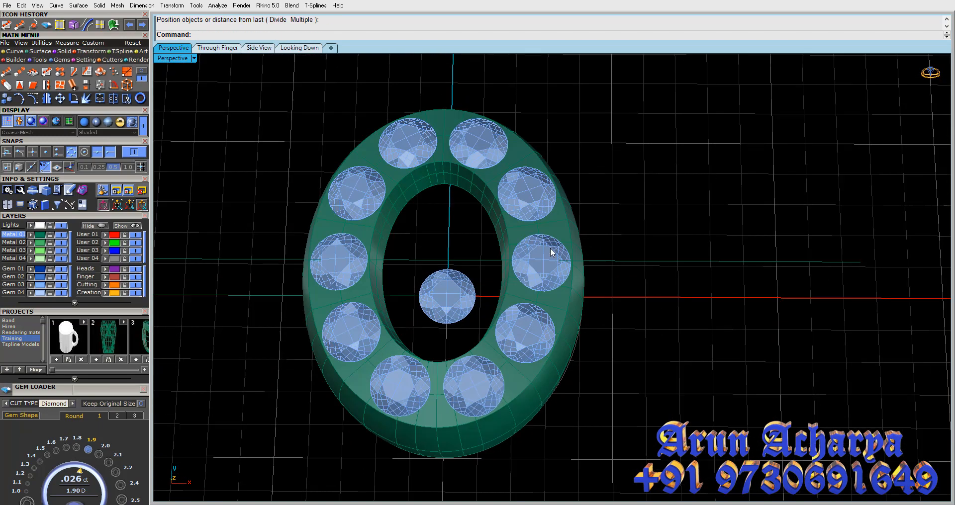
Examine the spacing and fit of the arrayed diamonds around the top face
left_click(551, 253)
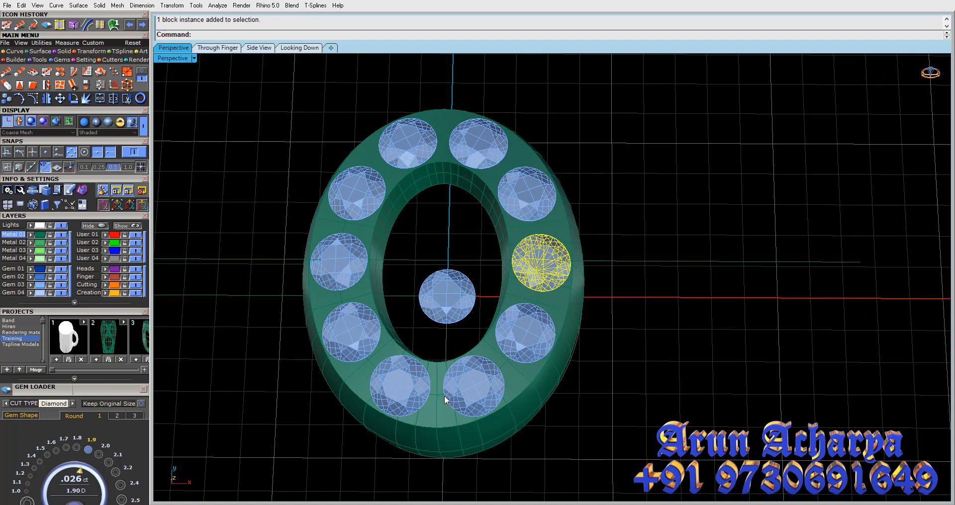
right_click_drag(435, 396, 448, 389, "shift")
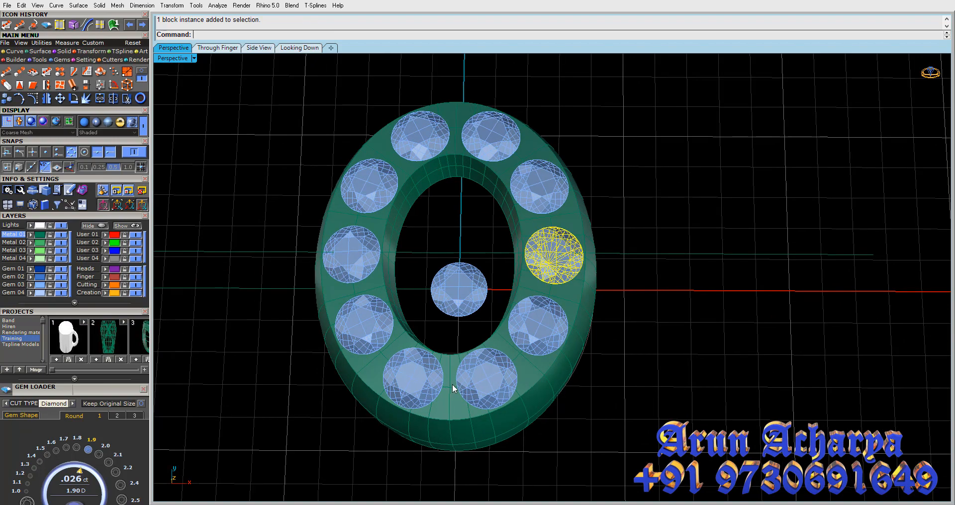
left_click(688, 384)
mouse_move(628, 369)
right_mouse_down()
mouse_move(628, 398)
mouse_move(626, 385)
right_mouse_up()
mouse_move(546, 303)
right_mouse_down()
mouse_move(538, 254)
mouse_move(541, 302)
mouse_move(590, 324)
mouse_move(559, 314)
right_mouse_up()
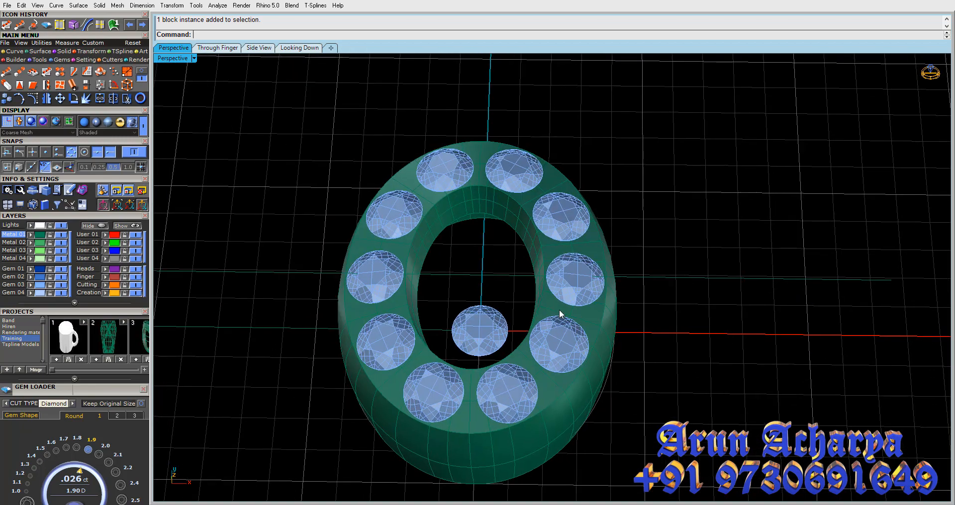
Undo the gem array along the oval band and select the oval curve on its upper face
key("ctrl+z")
left_click(564, 219)
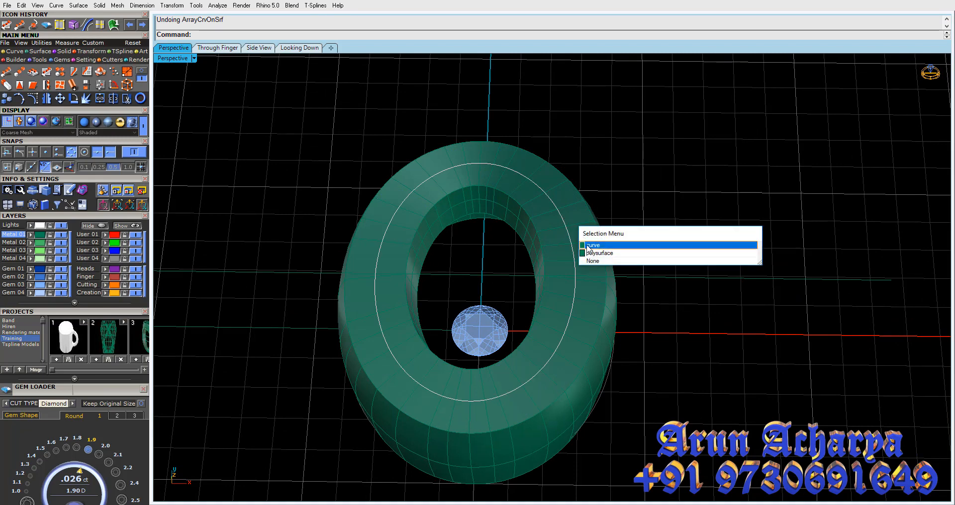
left_click(589, 246)
left_click(14, 51)
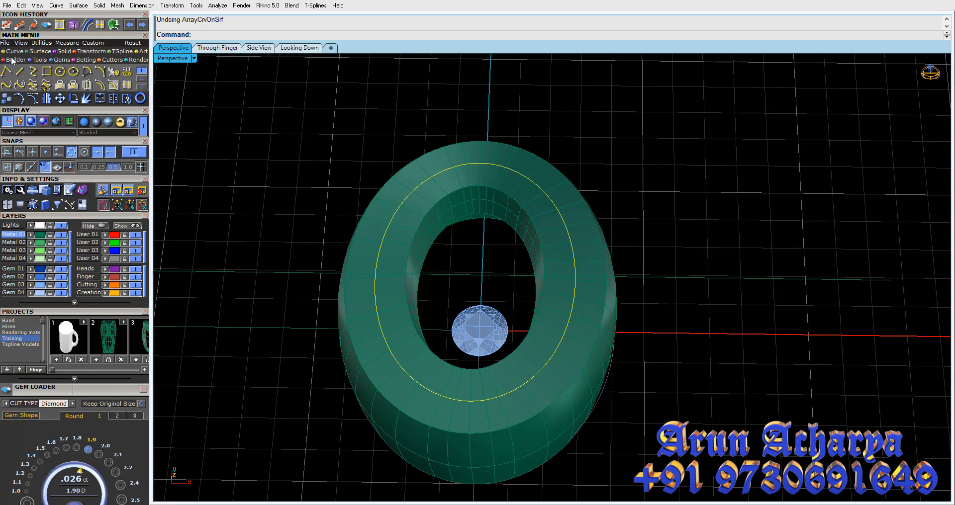
left_click(142, 86)
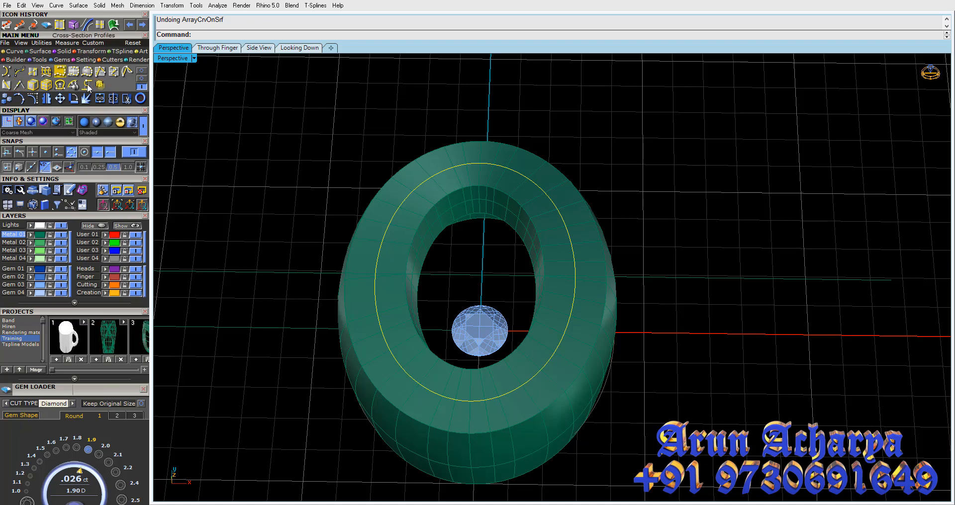
left_click(142, 72)
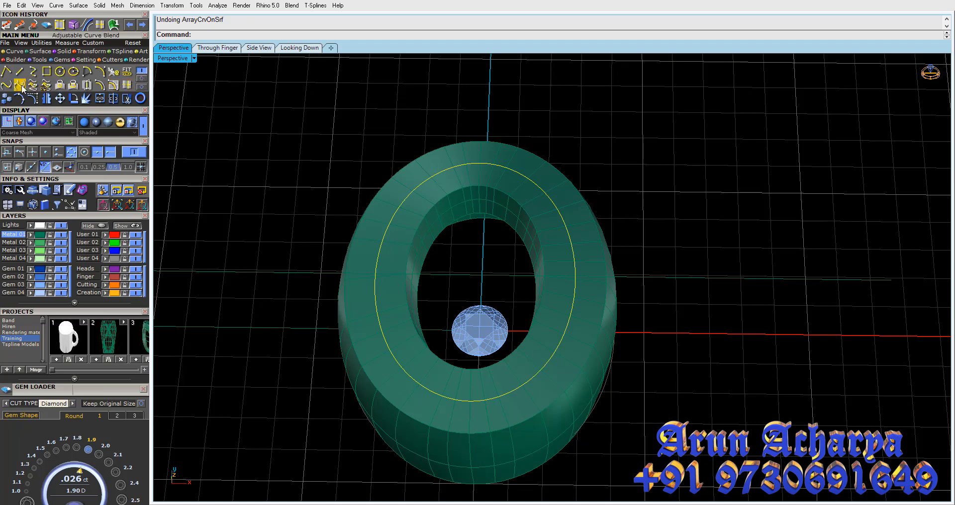
left_click(141, 79)
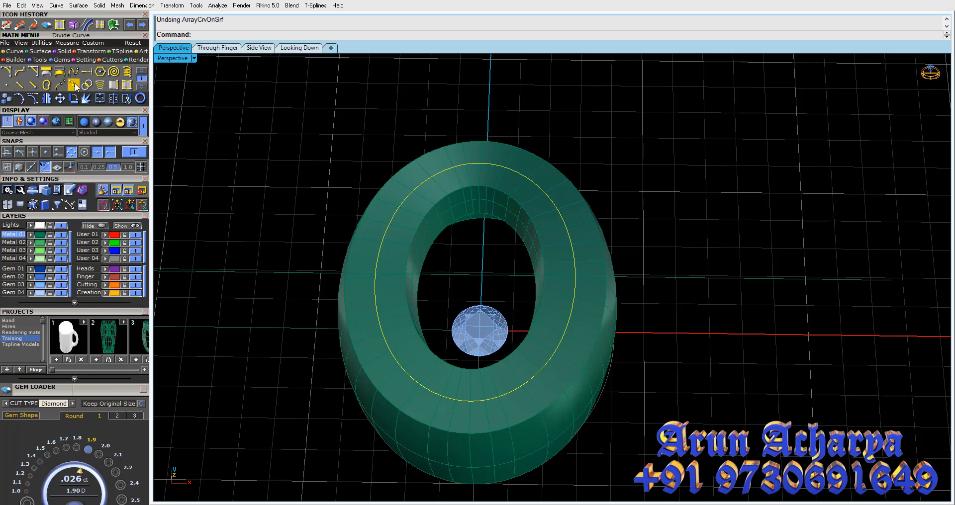
left_click(143, 87)
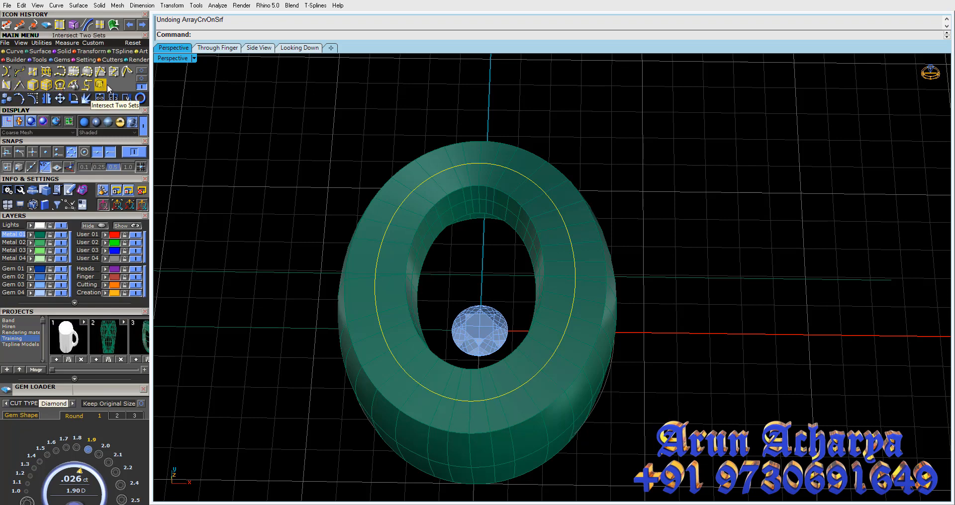
left_click(142, 72)
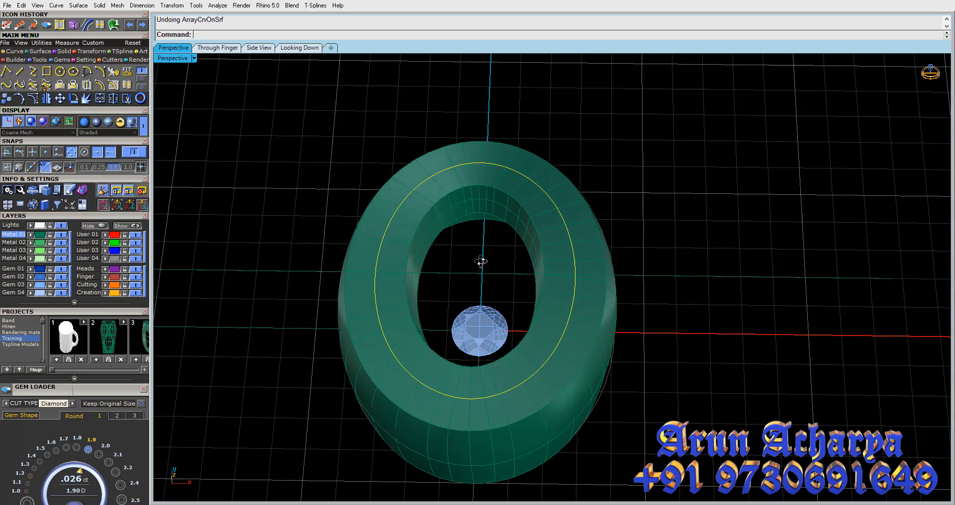
Display the oval curve's direction with the Dir command and flip it
right_click_drag(482, 261, 479, 268)
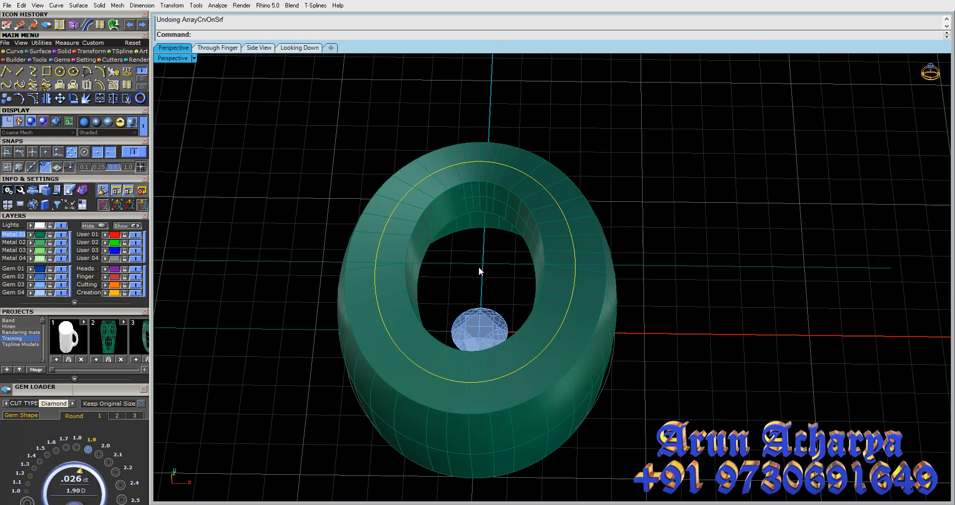
type("Dir")
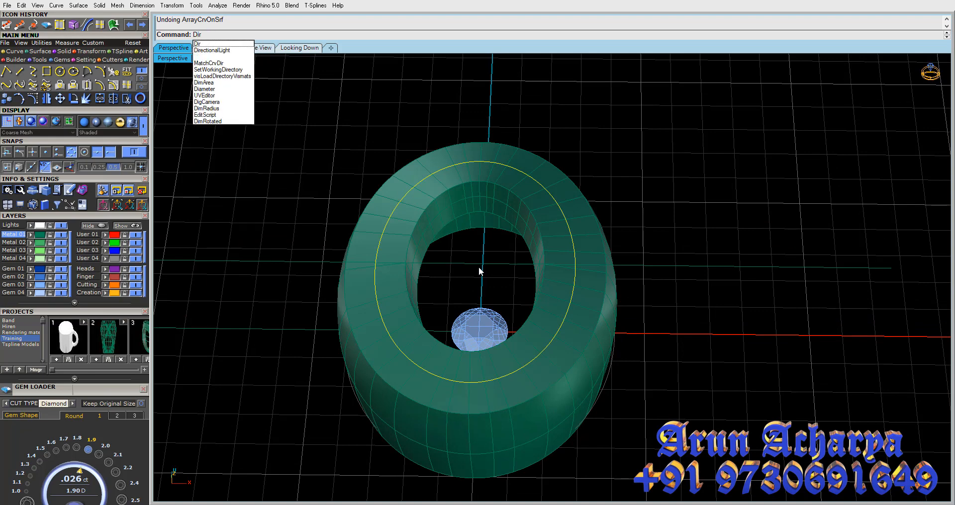
key("Return")
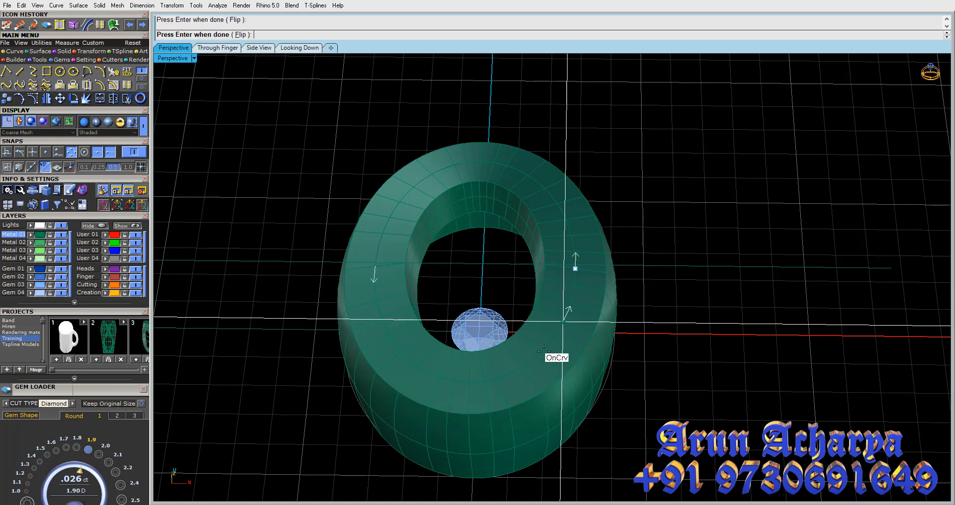
left_click(467, 387)
right_click_drag(467, 387, 452, 380)
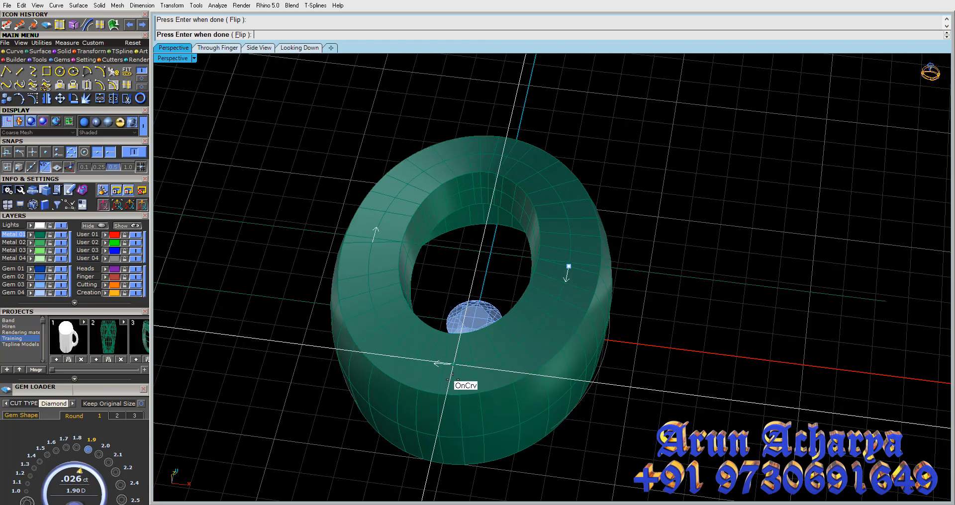
scroll(453, 379, "up", 3)
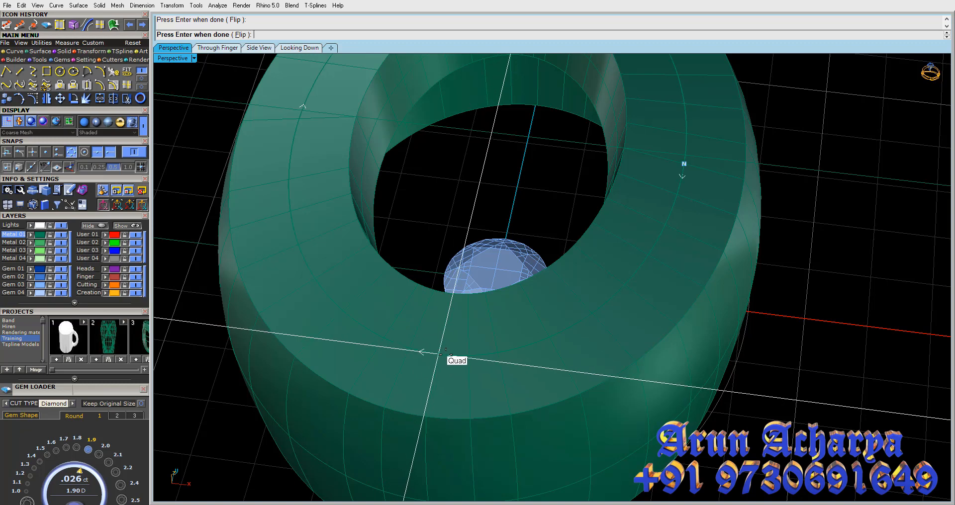
scroll(496, 357, "down", 3)
key("Return")
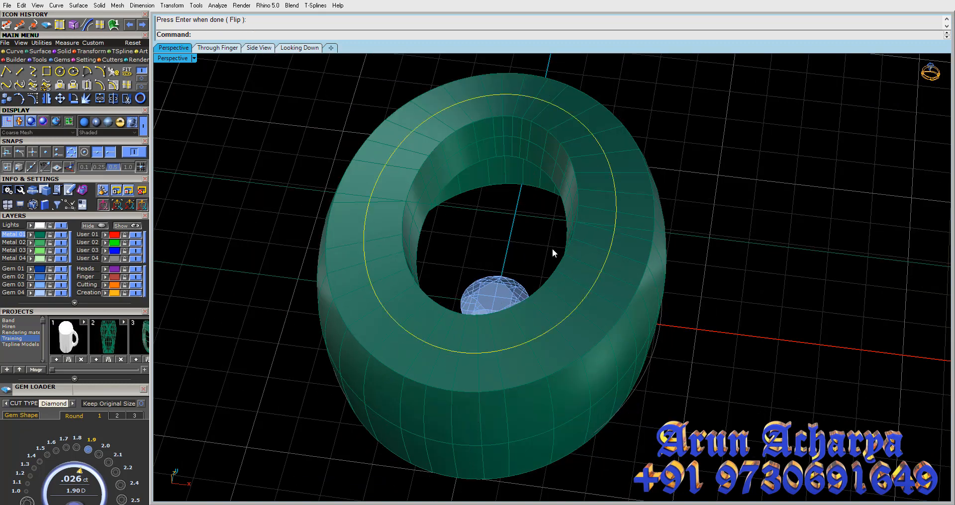
key("Return")
Mark the start point of the oval curve and undo the mark
left_click(518, 285)
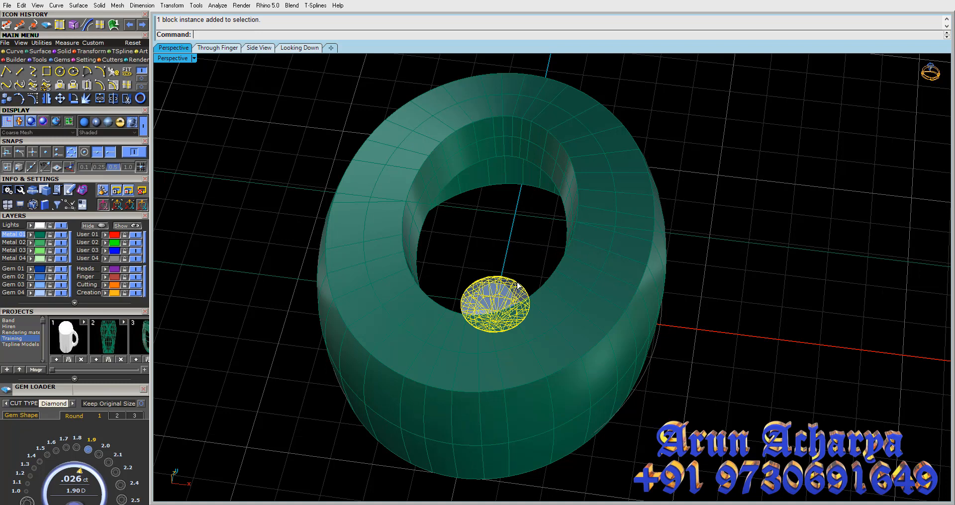
left_click(596, 262)
left_click(639, 287)
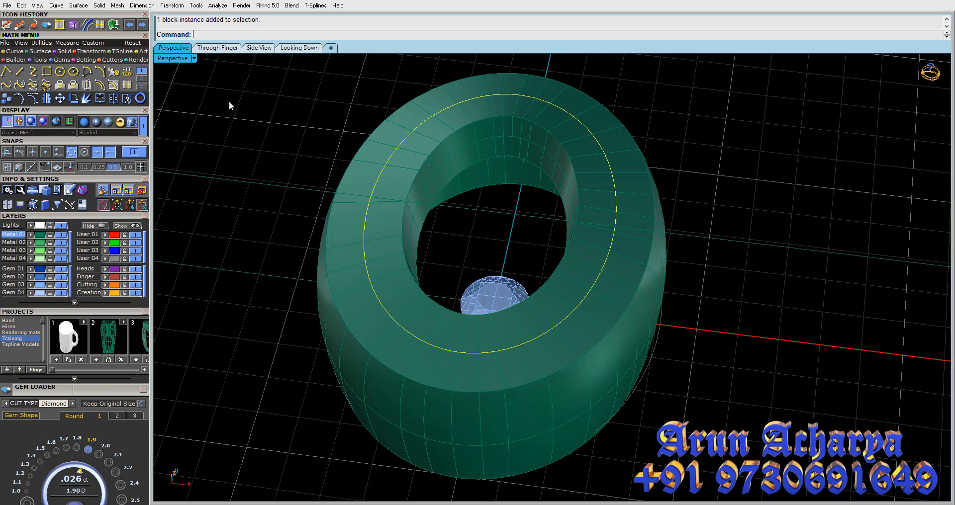
left_click(141, 78)
left_click(21, 85)
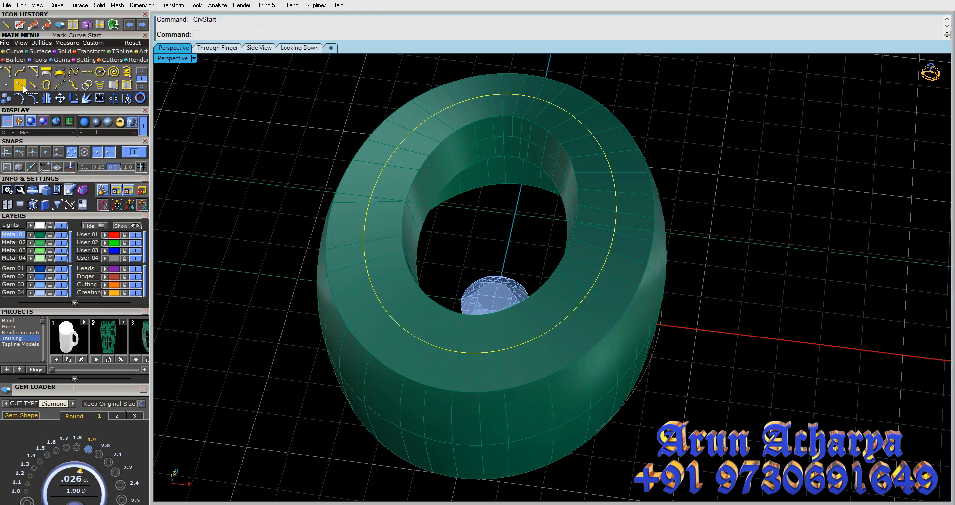
key("ctrl+z")
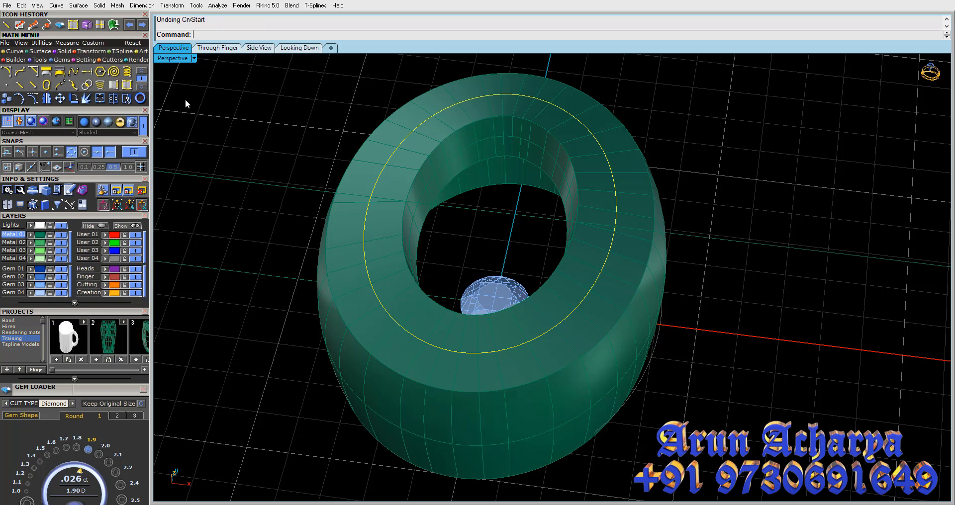
Move the seam of the closed oval curve to the oval's lower end
left_click(142, 71)
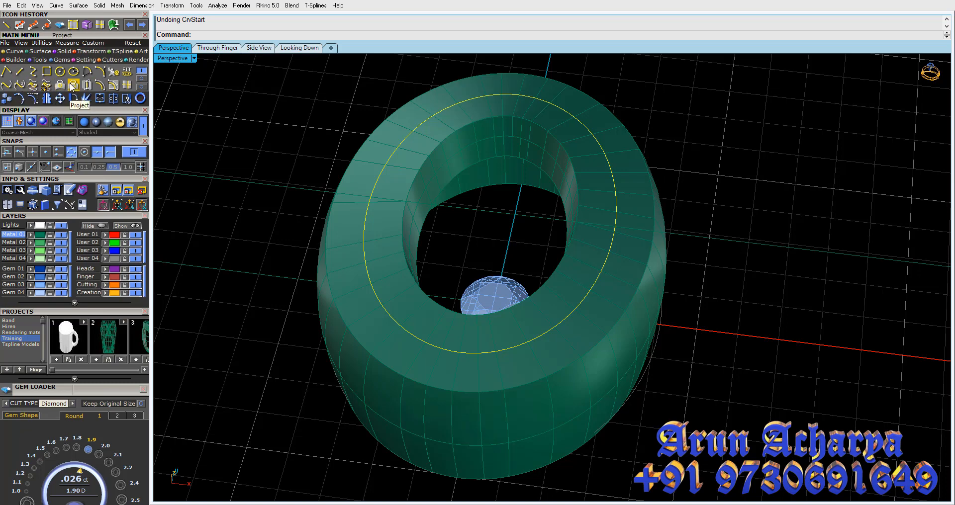
left_click(143, 78)
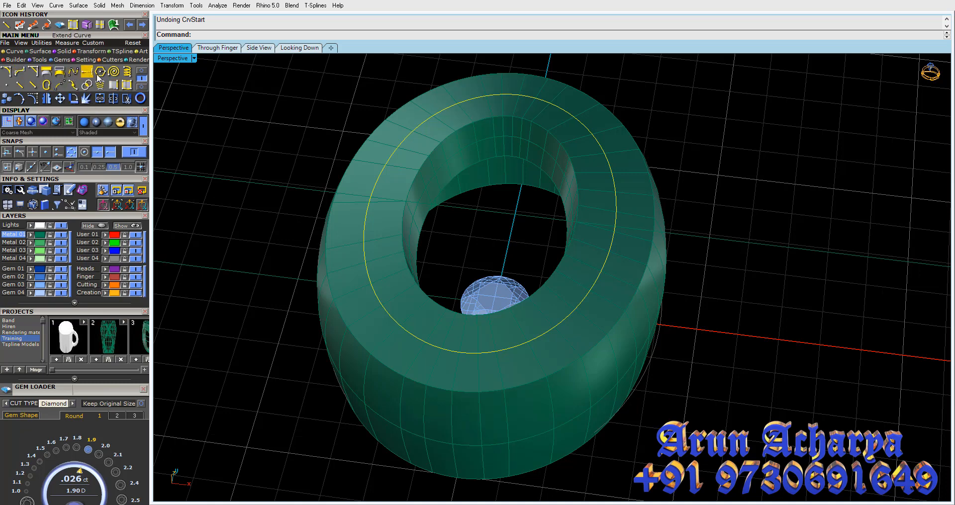
left_click(46, 85)
mouse_move(614, 232)
left_mouse_down()
mouse_move(547, 339)
mouse_move(460, 352)
left_mouse_up()
key("Return")
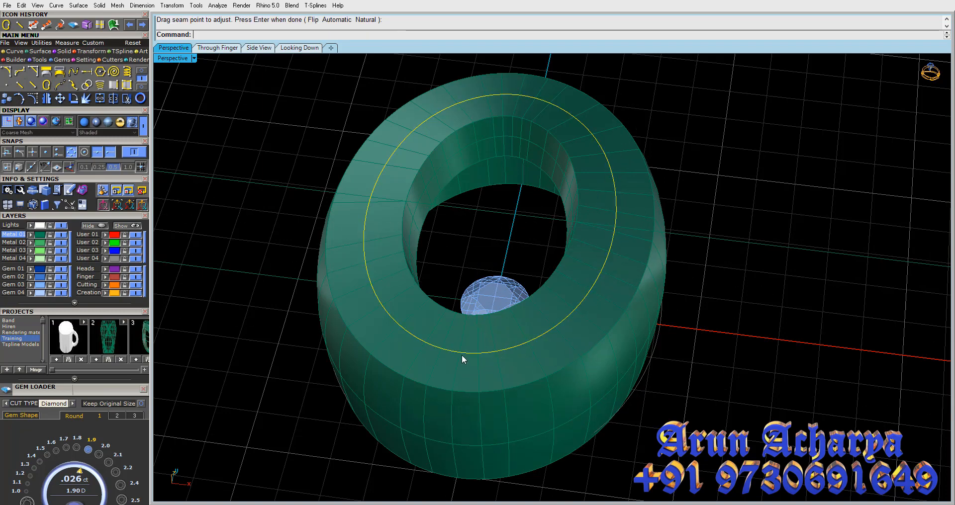
Rebuild the oval curve with 12 points and degree 3, deleting the input curve
type("Rebuild")
key("Return")
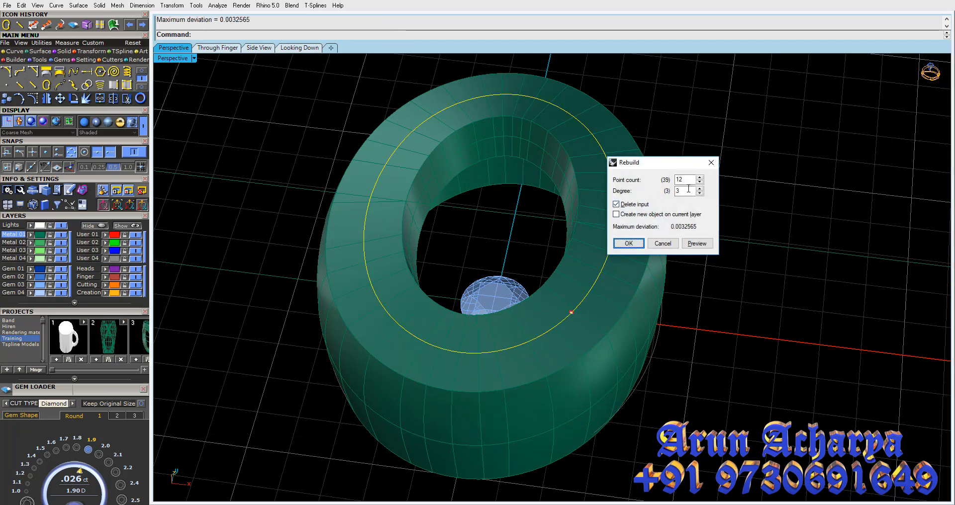
left_click(698, 242)
left_click(629, 243)
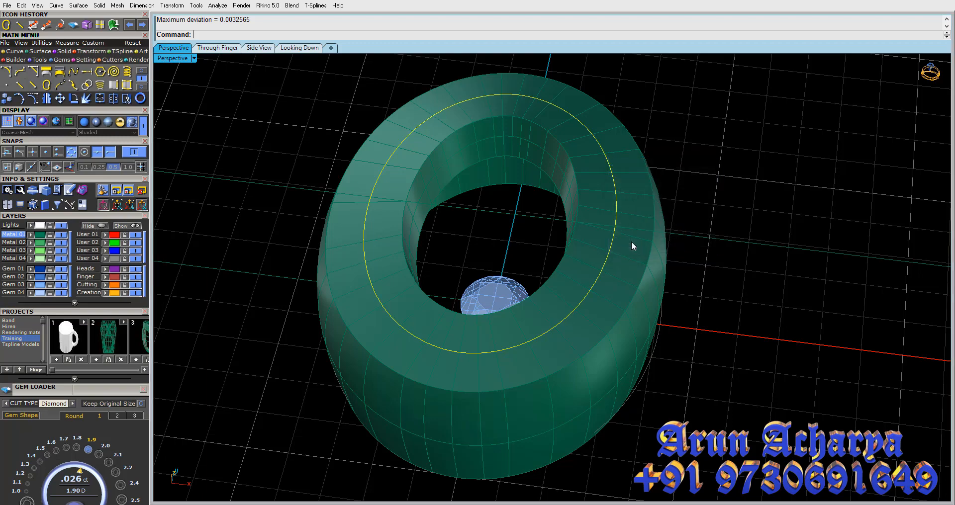
Array the round gem along the oval curve on the band's upper surface, with base point 0,0,0, divided into 10 objects
right_click_drag(437, 201, 470, 264)
left_click(471, 264)
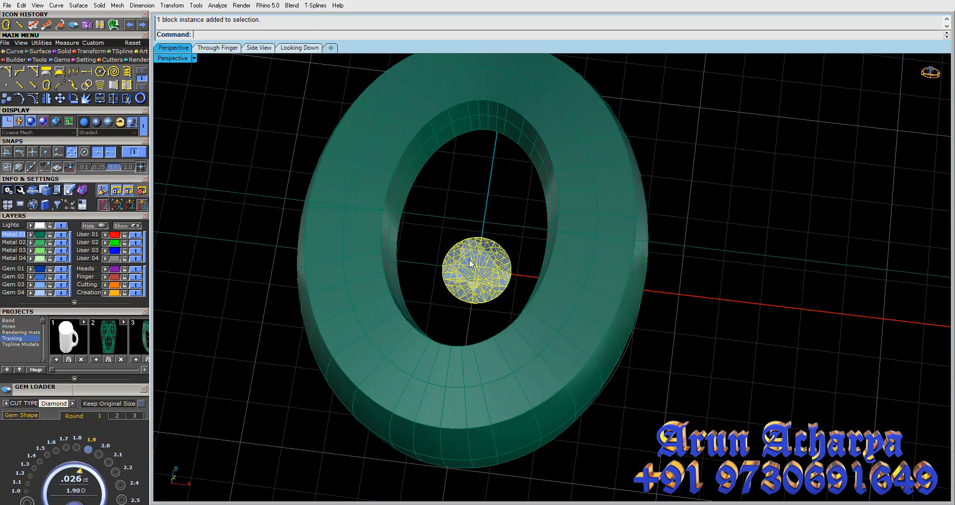
left_click(46, 25)
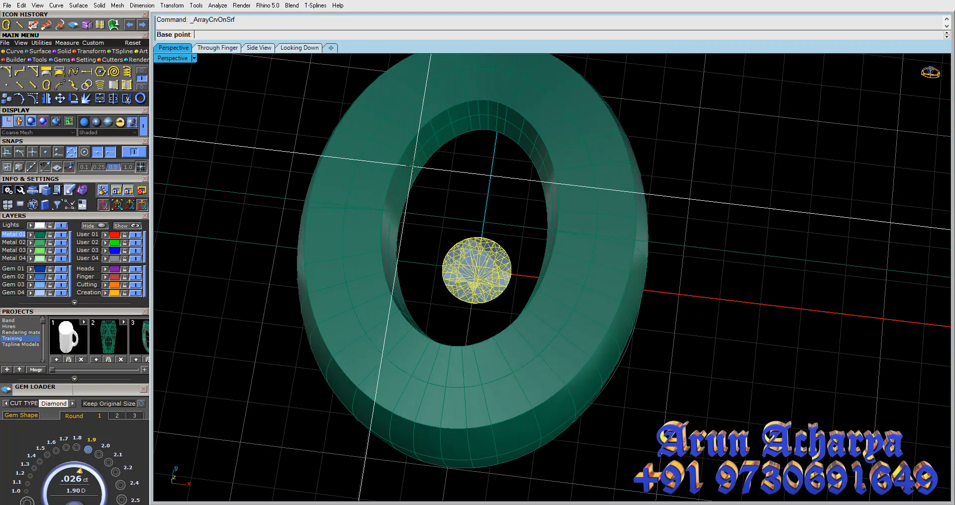
type("0,0,0")
key("Return")
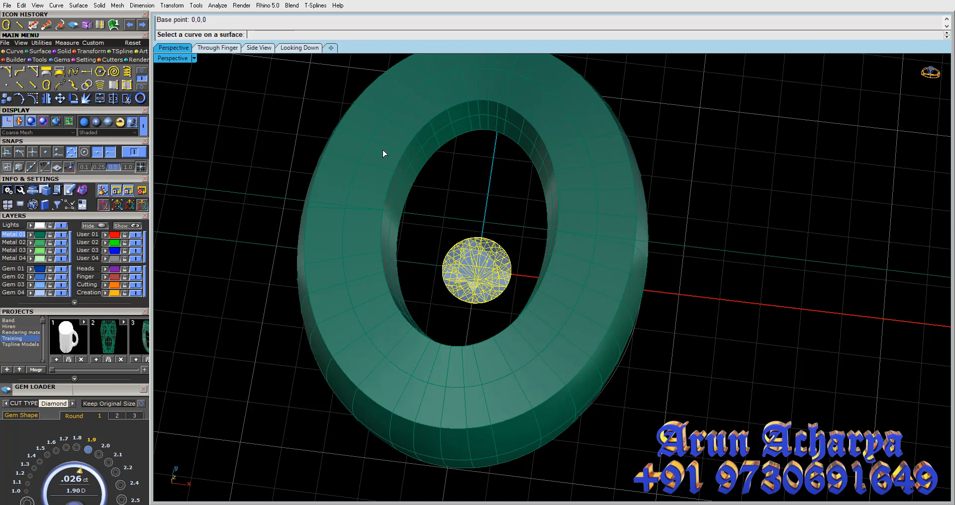
left_click(377, 143)
left_click(400, 162)
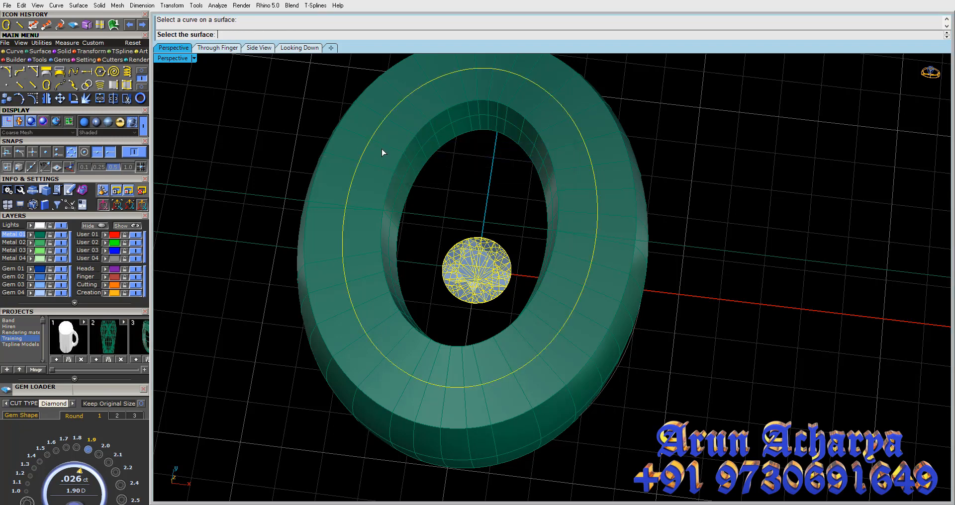
left_click(383, 150)
left_click(288, 34)
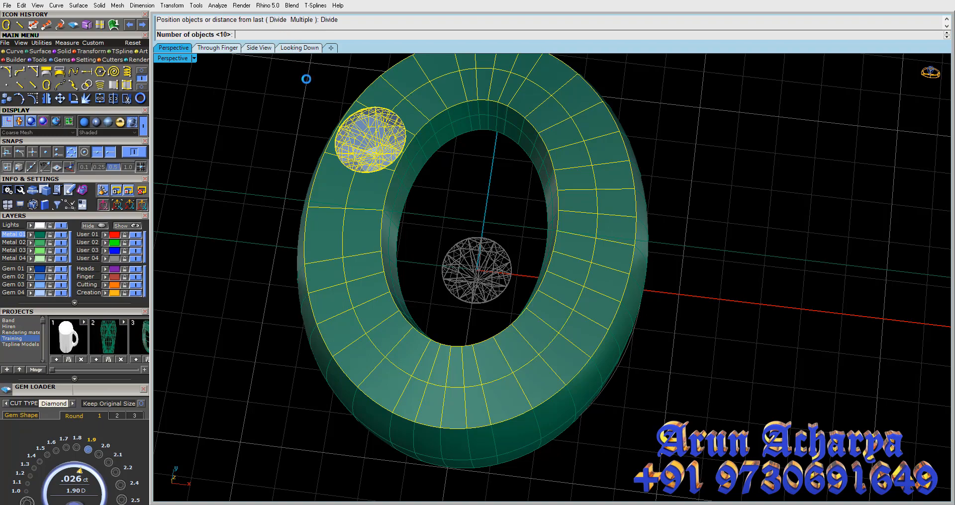
key("Return")
right_click(309, 101)
Examine the placement and spacing of the arrayed gems on the oval band from above and from the side
scroll(521, 289, "down", 6)
mouse_move(522, 292)
right_mouse_down()
mouse_move(533, 328)
mouse_move(535, 284)
right_mouse_up()
key("Escape")
scroll(503, 351, "up", 6)
left_click(502, 352)
scroll(557, 318, "down", 6)
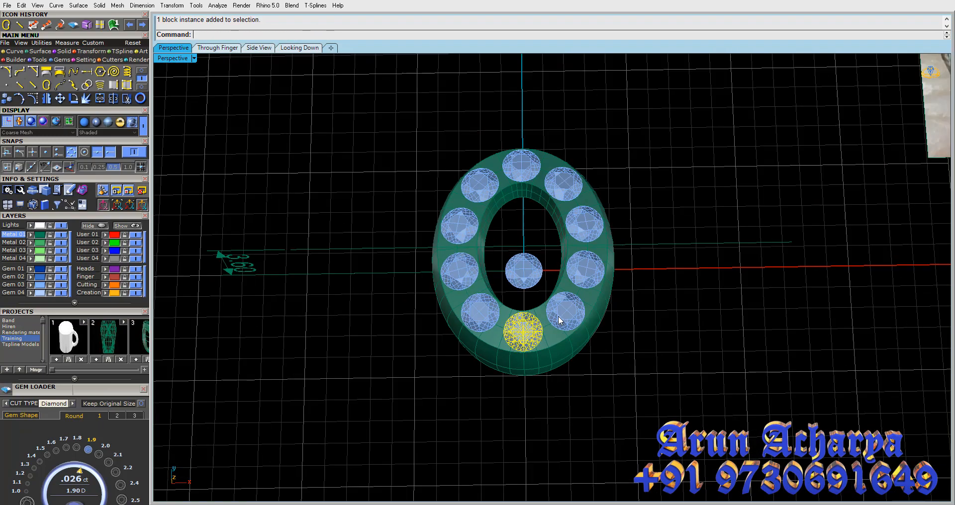
key("Escape")
right_click_drag(557, 319, 544, 255)
scroll(550, 367, "up", 2)
left_click(525, 217)
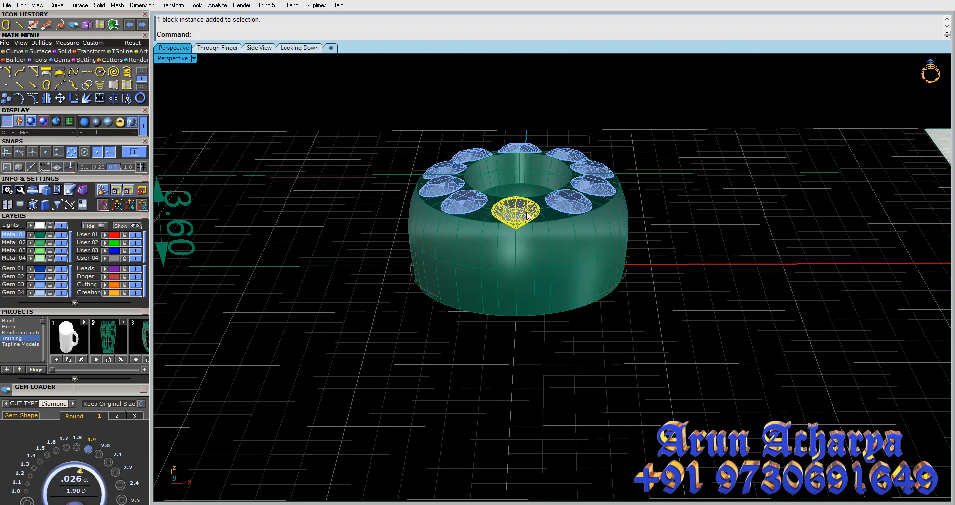
left_click(580, 206, "shift")
left_click(601, 151)
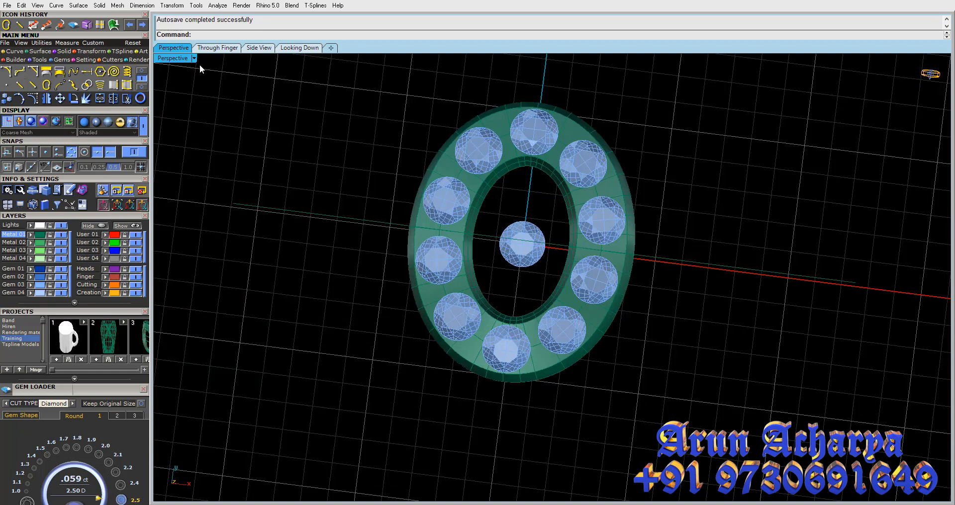
Switch to the four-viewport layout and examine the stones and setting in the reference photo in the Looking Down view
double_click(166, 58)
double_click(159, 58)
double_click(159, 59)
scroll(393, 182, "down", 6)
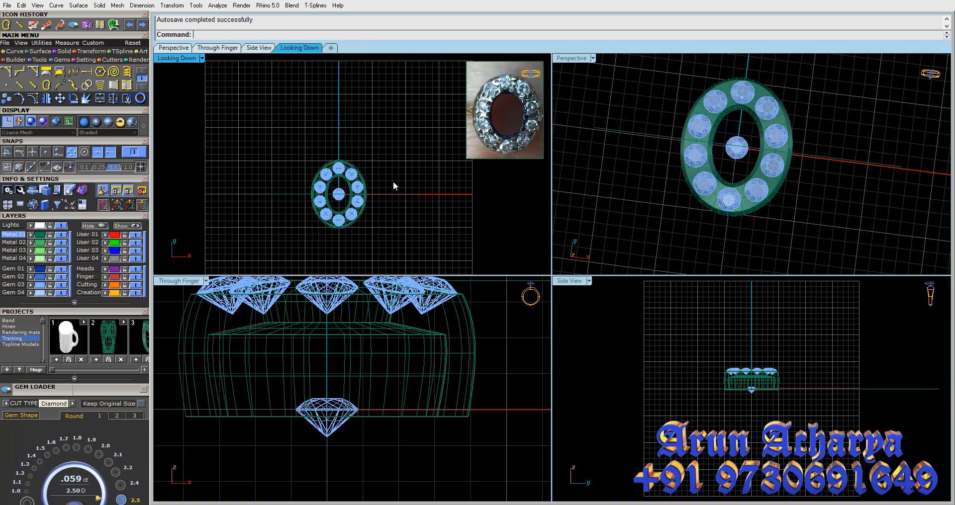
right_click_drag(453, 140, 383, 162)
scroll(440, 124, "up", 14)
right_click_drag(438, 86, 452, 199)
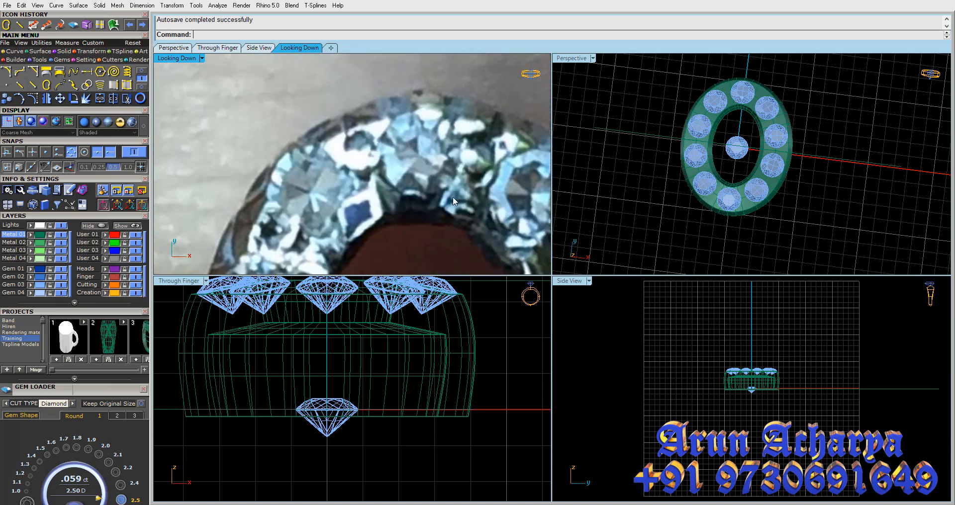
scroll(415, 118, "down", 2)
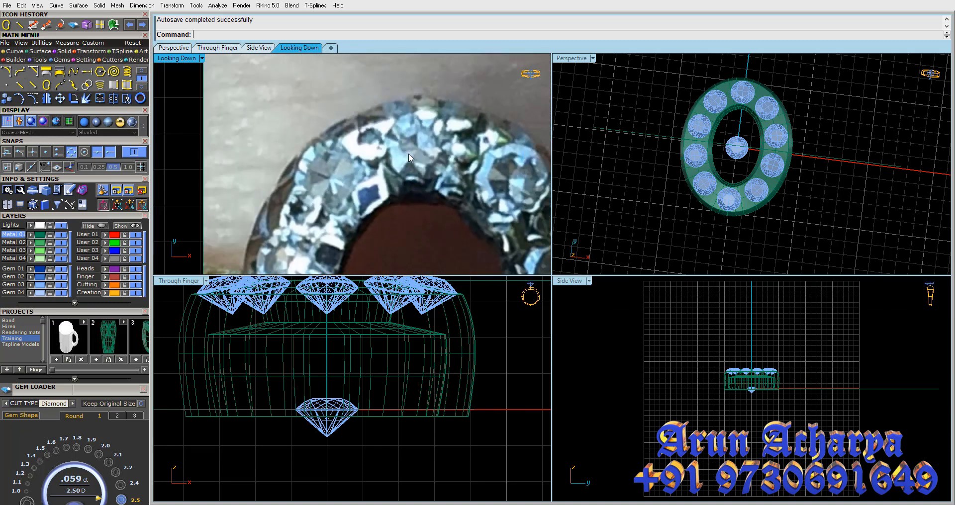
right_click_drag(407, 154, 408, 101)
scroll(426, 140, "down", 3)
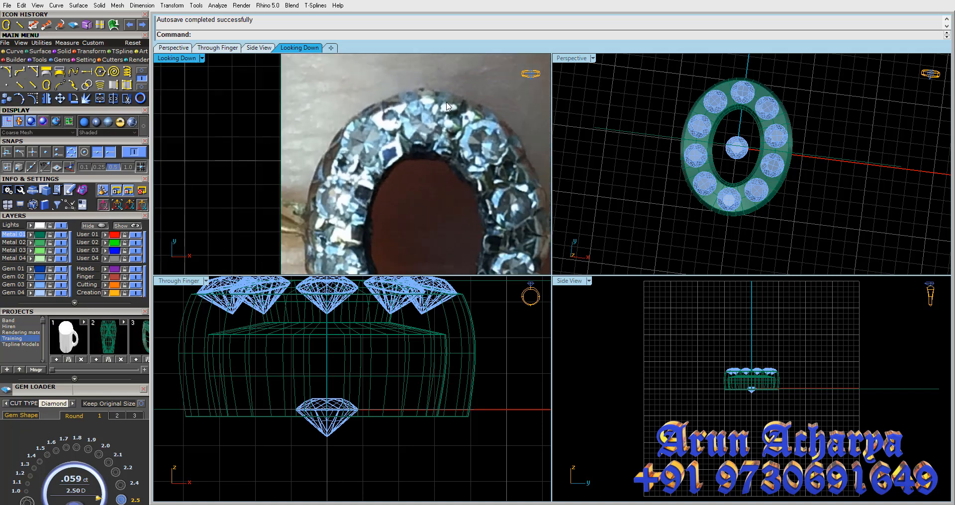
scroll(494, 126, "up", 5)
scroll(502, 119, "down", 5)
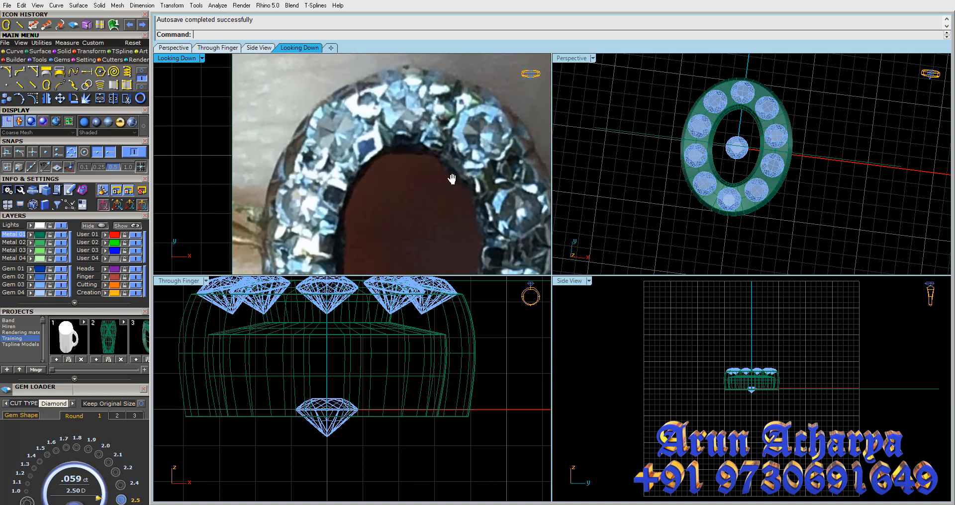
Examine the reference photo and the arrayed gems in the Looking Down view, ending in a full-size Perspective view of the band
right_click_drag(427, 215, 429, 111)
scroll(435, 167, "down", 6)
right_click_drag(279, 198, 375, 125)
scroll(375, 125, "down", 2)
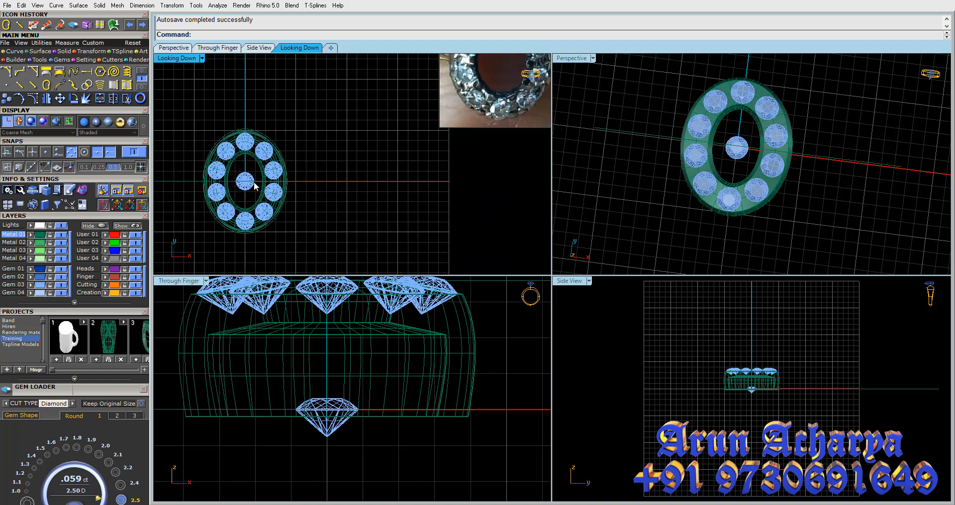
right_click_drag(253, 182, 266, 161)
scroll(276, 131, "up", 8)
left_click(282, 132)
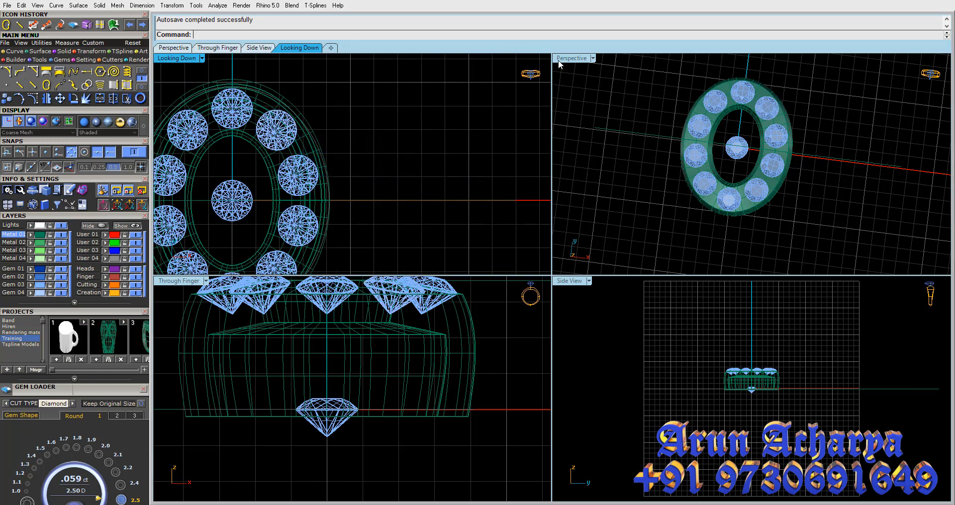
double_click(559, 59)
right_click_drag(558, 184, 571, 126)
left_click(571, 128)
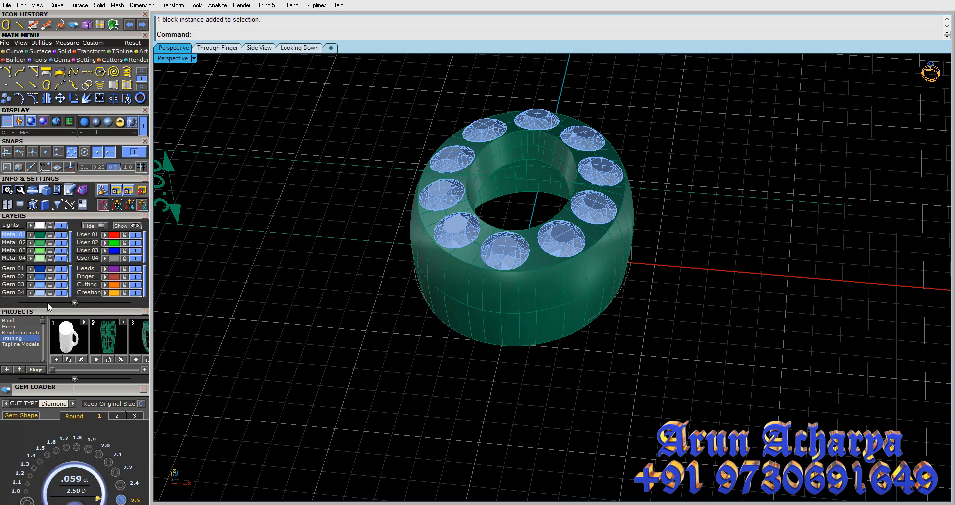
Load the ten gems on the band, without the loose gem at the origin, into the Channel Builder
right_click(41, 285)
scroll(510, 383, "down", 5)
right_click_drag(510, 383, 492, 279)
scroll(529, 330, "up", 5)
left_click(95, 61)
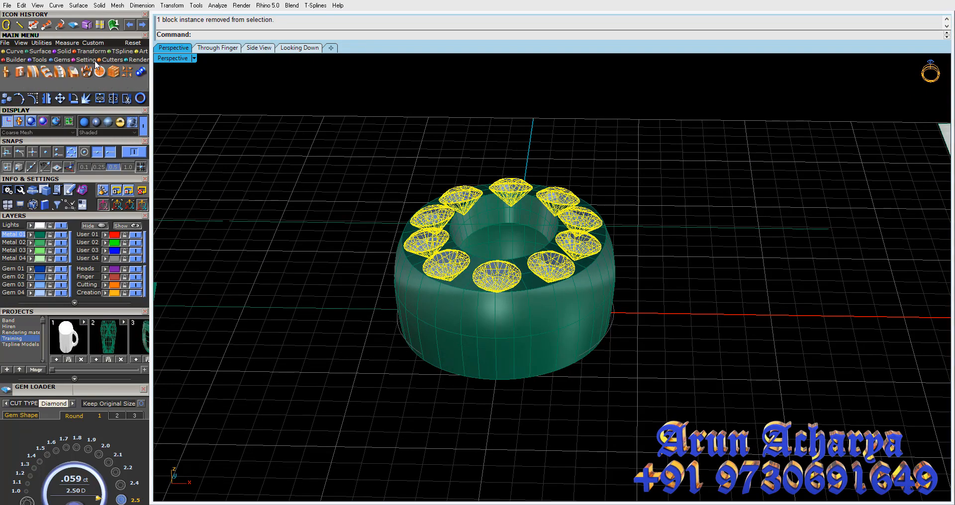
left_click(31, 72)
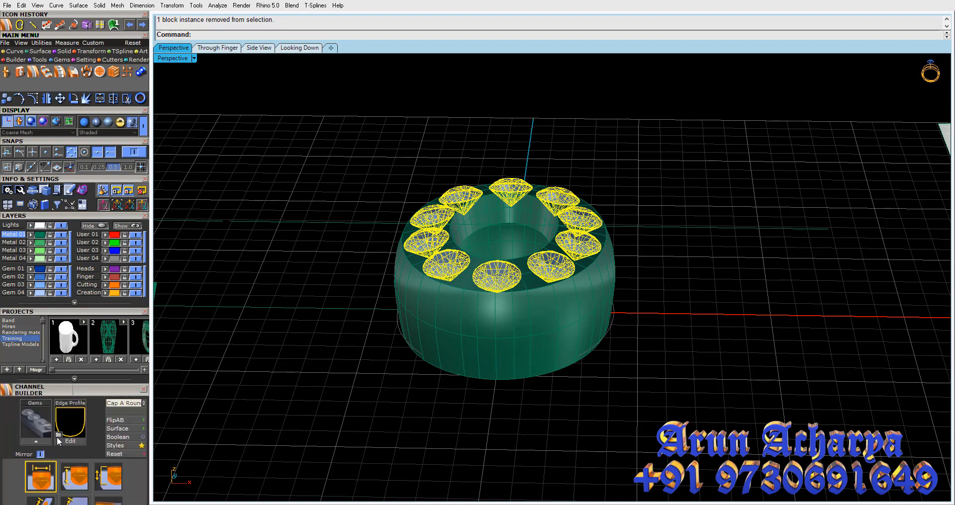
left_click(44, 441)
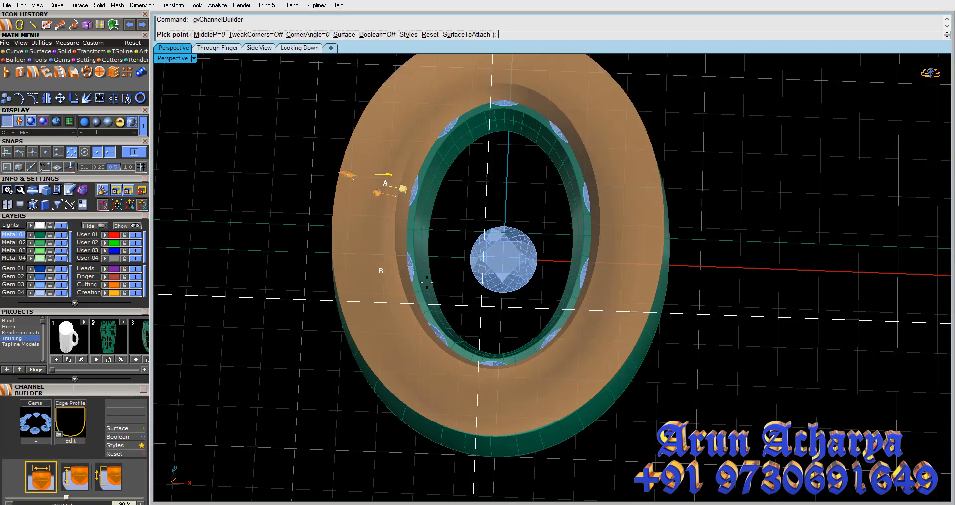
Narrow the channel cutter under the gems to a width of 60%
right_click_drag(427, 282, 330, 296)
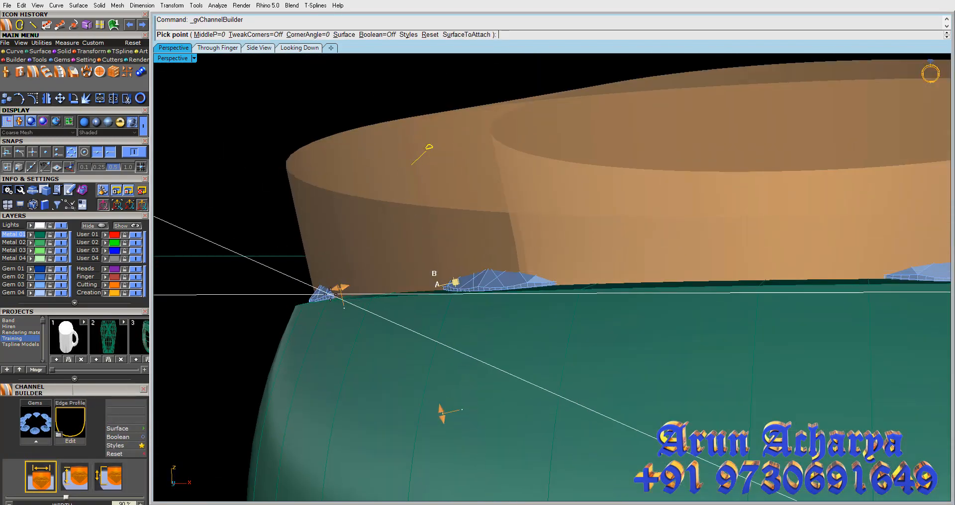
left_click_drag(341, 287, 366, 282)
left_click(84, 217)
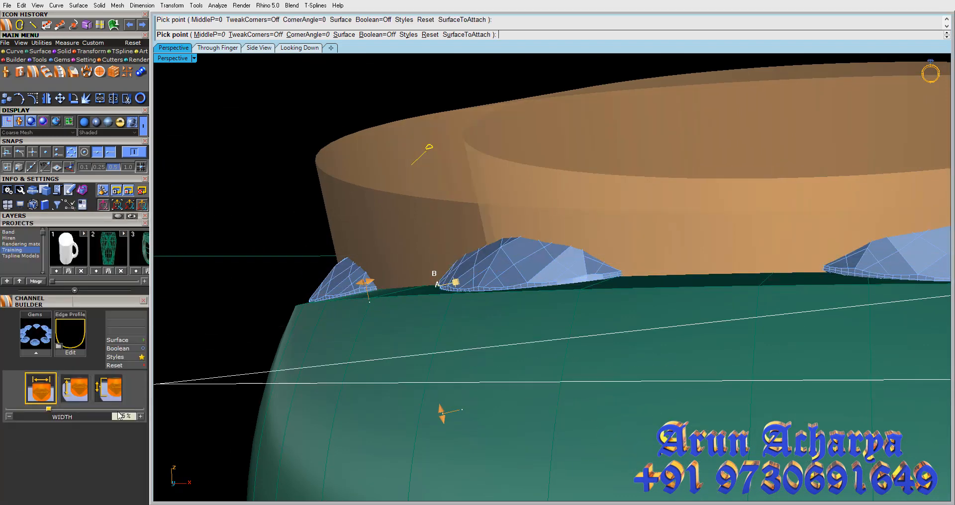
right_click_drag(401, 237, 397, 294)
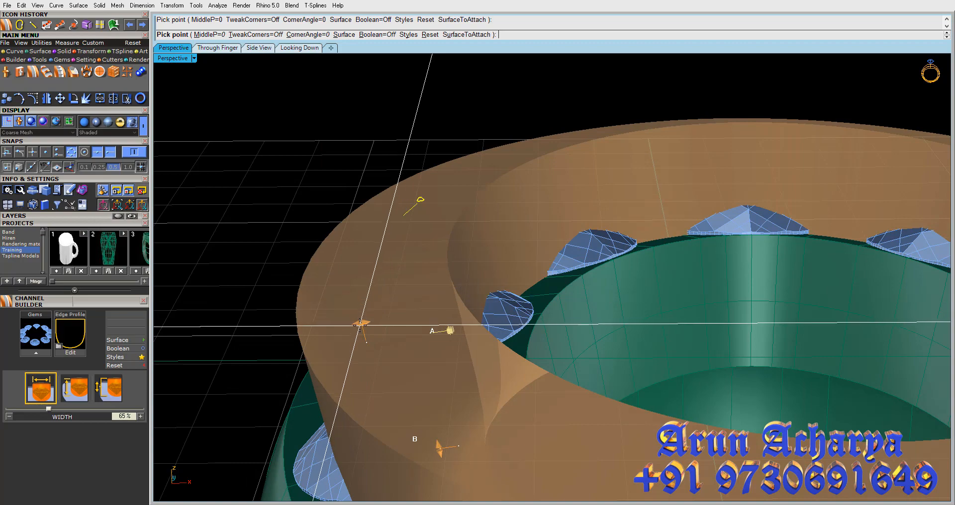
left_click_drag(361, 323, 367, 324)
right_click_drag(367, 323, 413, 176)
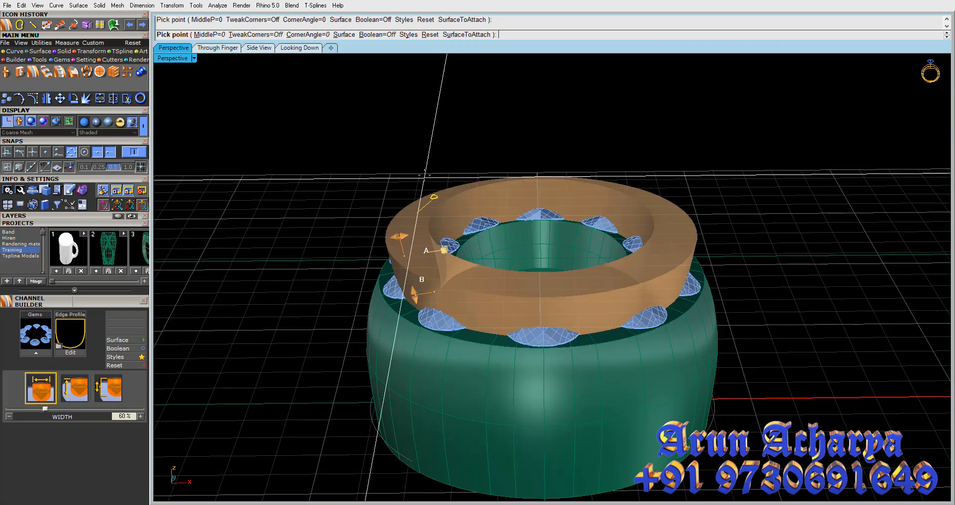
Turn on the Boolean preview with the band as the surface to cut, and set the channel height to 71%
left_click(379, 34)
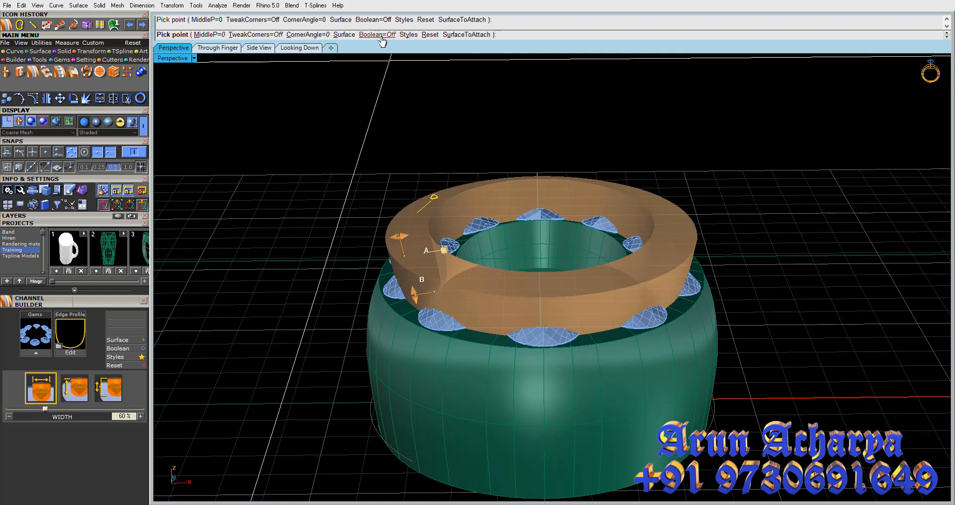
left_click(344, 35)
scroll(420, 329, "up", 3)
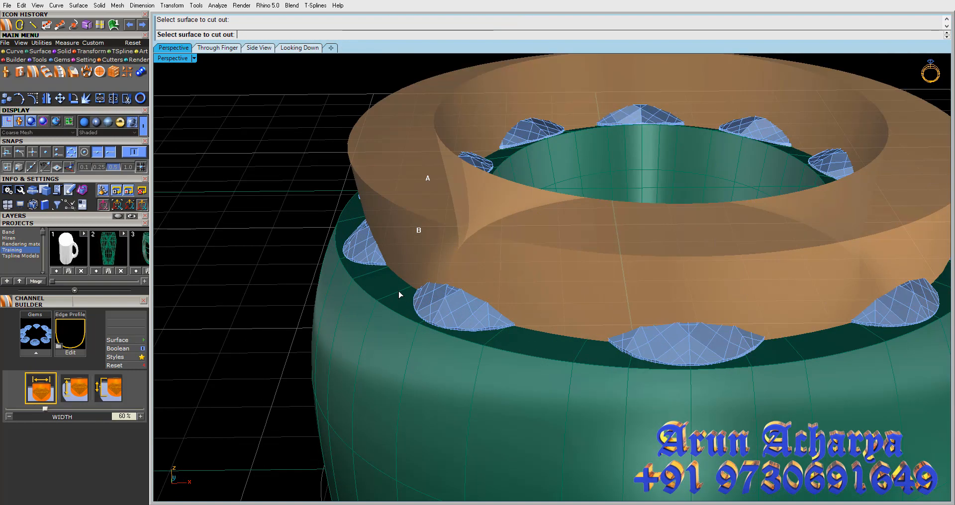
scroll(419, 323, "up", 2)
right_click_drag(420, 324, 445, 270)
left_click_drag(452, 257, 448, 237)
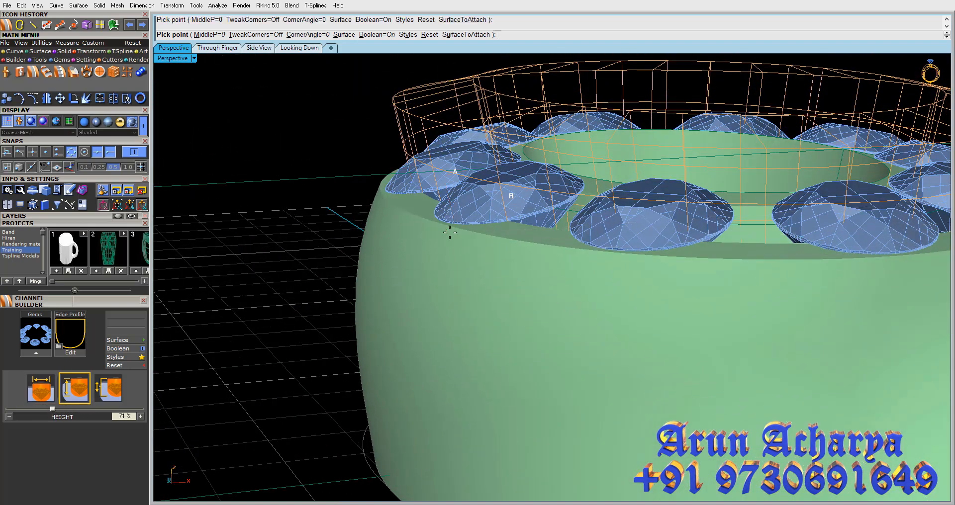
Try a channel offset of 0.13 mm beneath the gems and end the Channel Builder command
right_click_drag(445, 248, 443, 298)
scroll(434, 234, "up", 4)
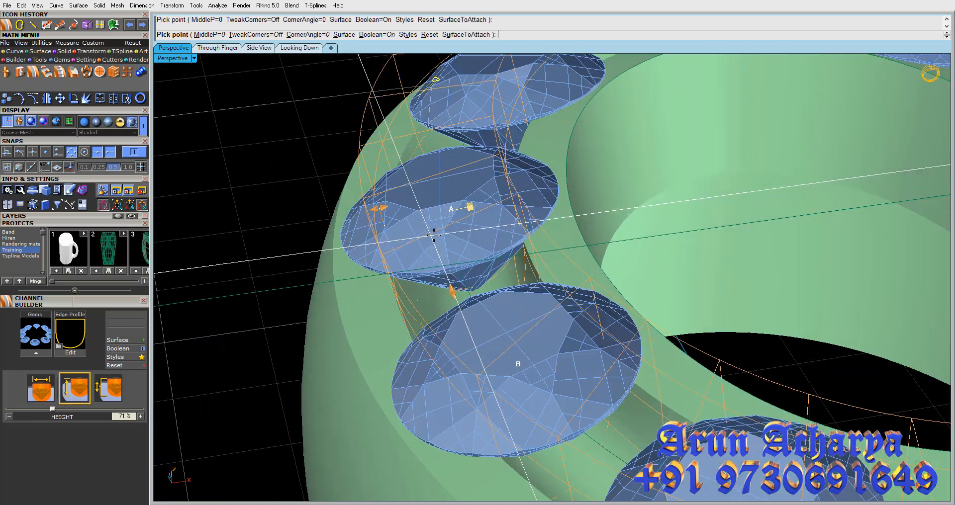
right_click_drag(434, 234, 478, 236)
mouse_move(516, 219)
left_mouse_down()
mouse_move(519, 198)
mouse_move(513, 208)
left_mouse_up()
scroll(507, 229, "down", 5)
right_click_drag(507, 236, 494, 260)
key("Return")
Select the ten round gems on top of the band one by one
left_click(523, 297)
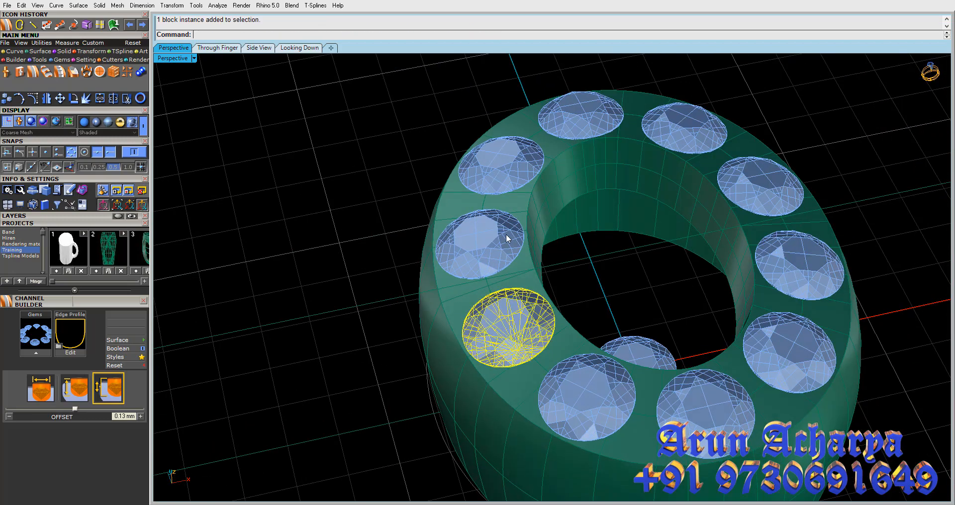
left_click(508, 236, "shift")
left_click(513, 175)
left_click(577, 134)
left_click(676, 138, "shift")
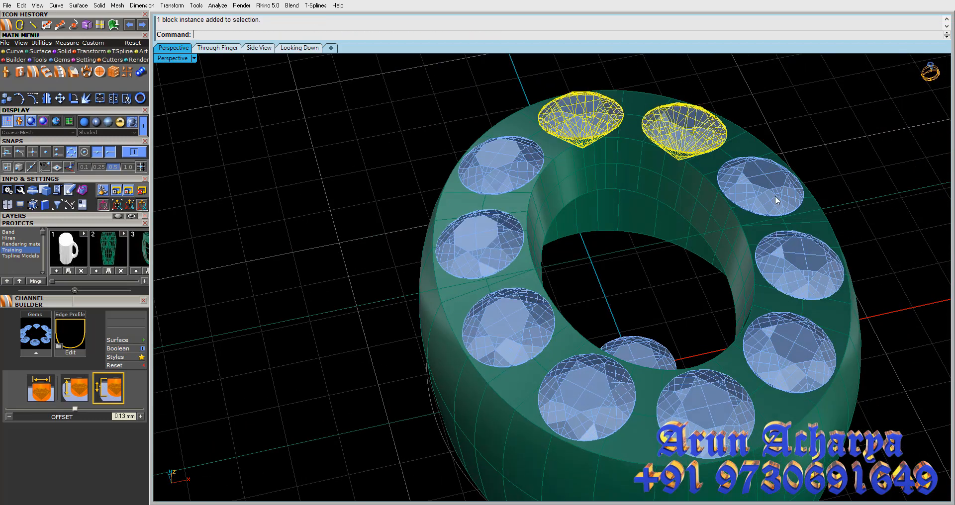
left_click(779, 202, "shift")
left_click(815, 279, "shift")
left_click(781, 363, "shift")
left_click(706, 413, "shift")
left_click(597, 393, "shift")
left_click(508, 328, "shift")
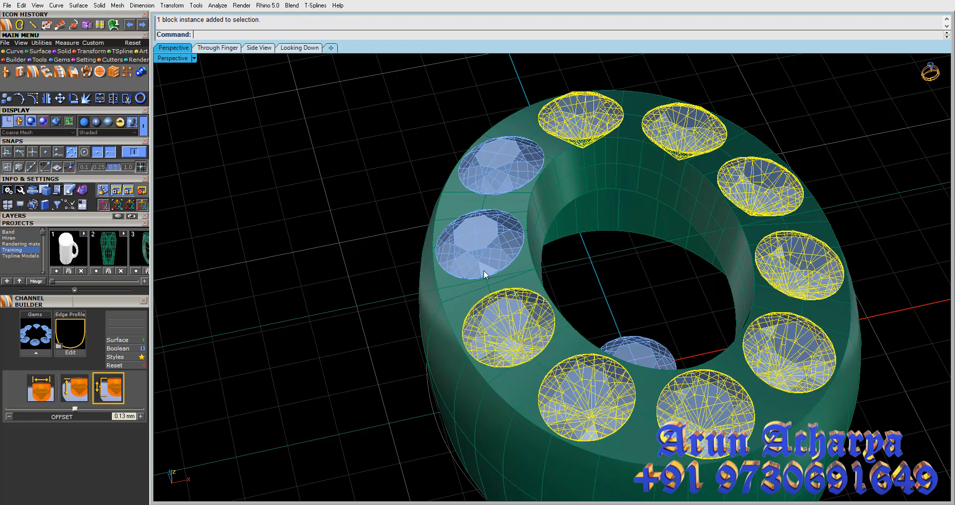
left_click(484, 264, "shift")
left_click(489, 184, "shift")
right_click_drag(522, 264, 495, 215)
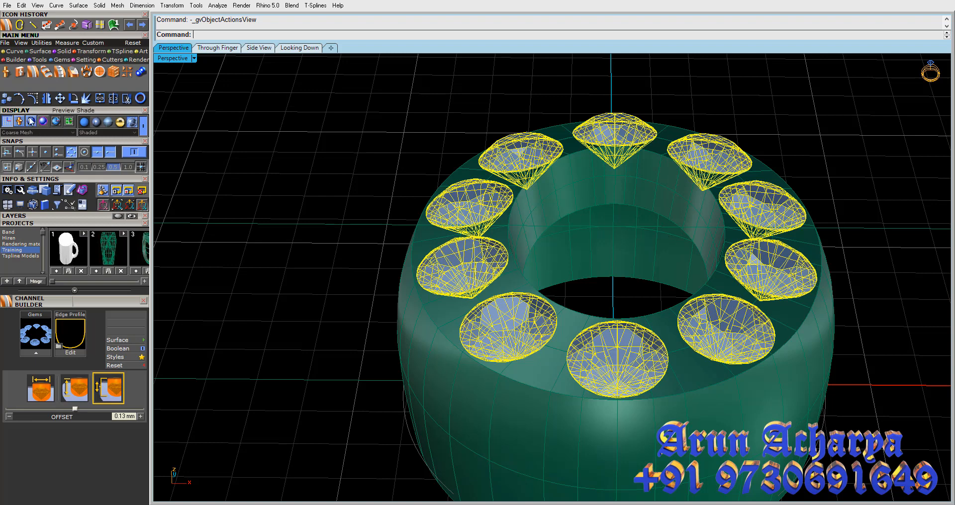
Open the MSR gem positioner for the selected gems and lower them slightly into the band's top surface
key("F6")
left_click(877, 319)
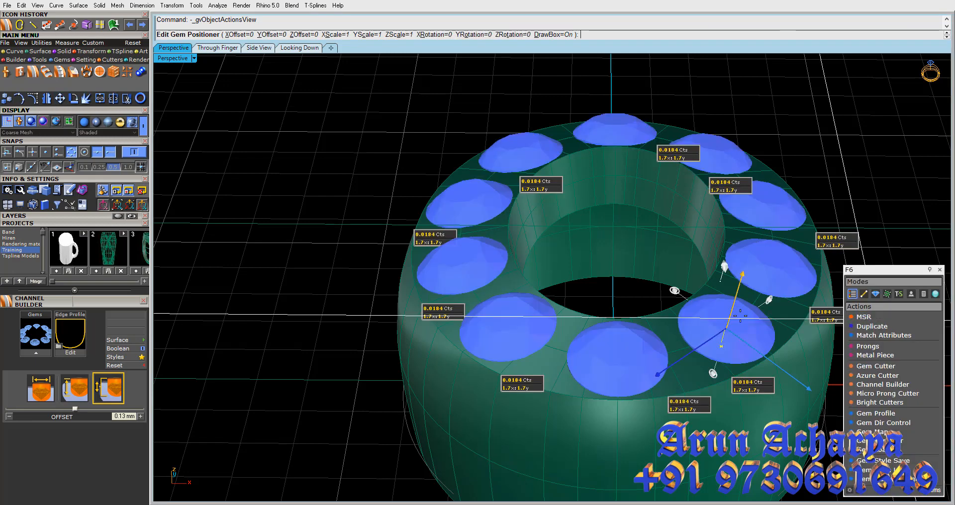
right_click_drag(782, 249, 782, 211)
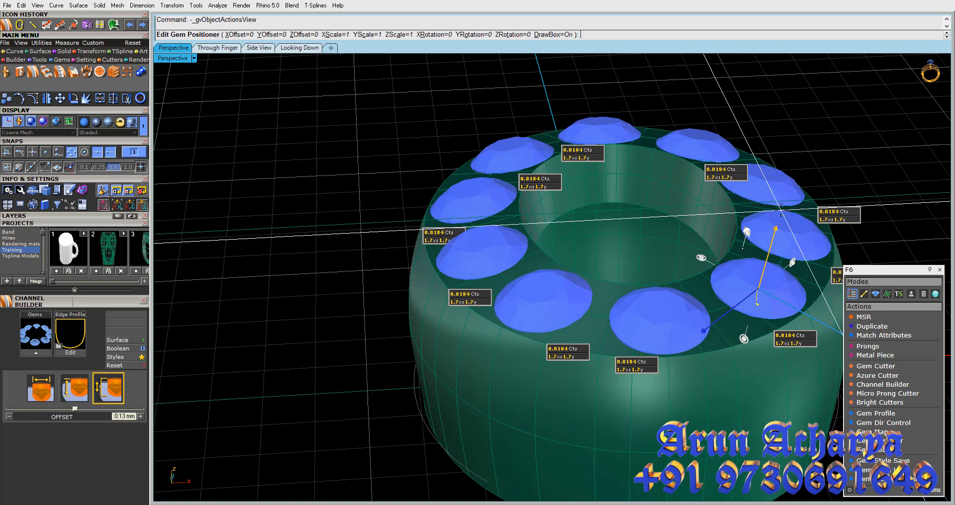
scroll(782, 211, "up", 3)
mouse_move(767, 250)
left_mouse_down()
mouse_move(770, 272)
mouse_move(769, 257)
left_mouse_up()
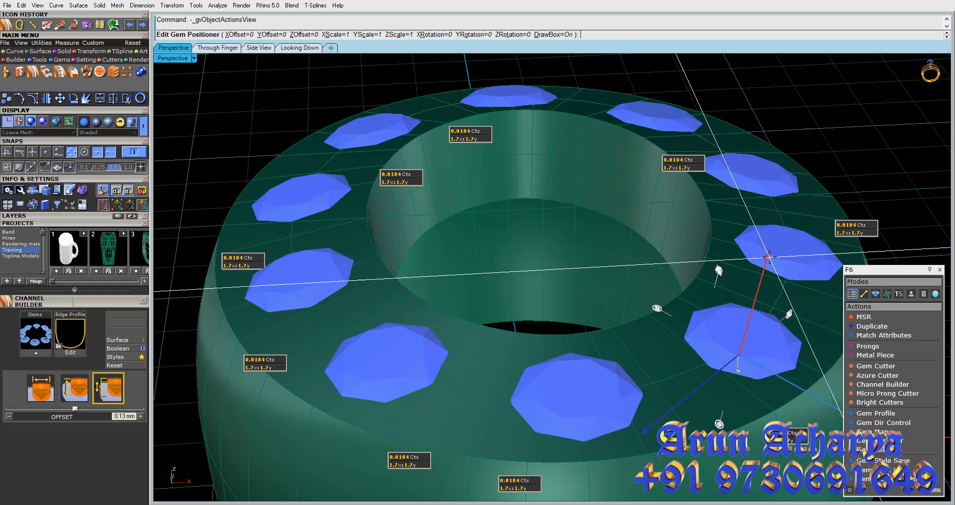
scroll(769, 256, "down", 2)
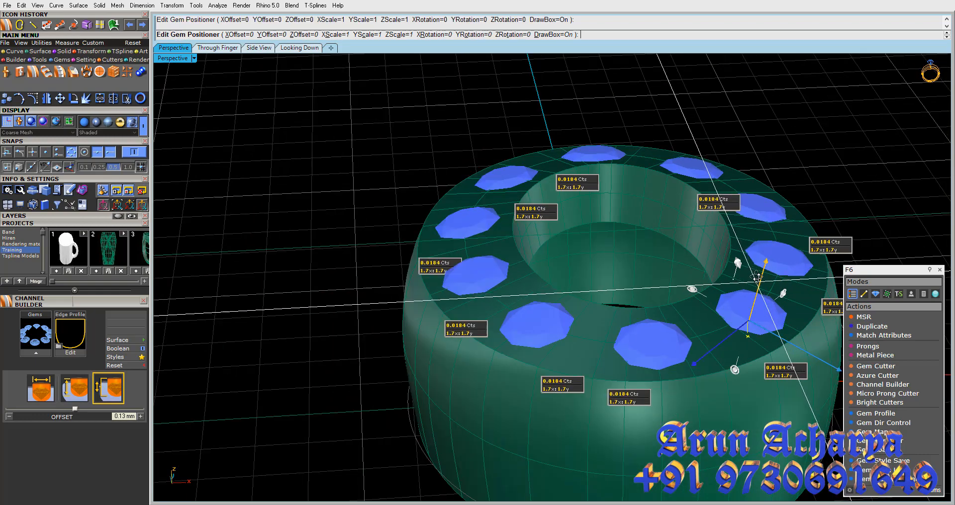
right_click_drag(756, 277, 742, 298)
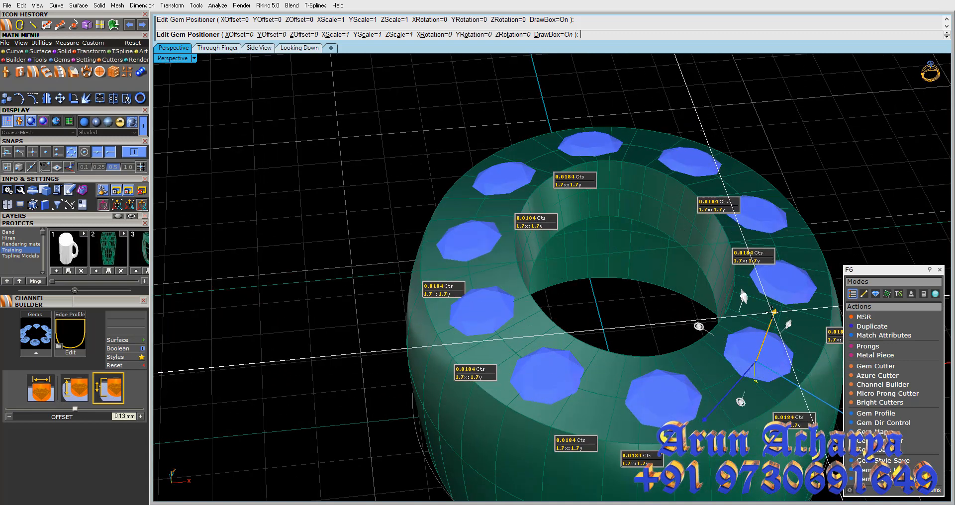
scroll(725, 282, "down", 6)
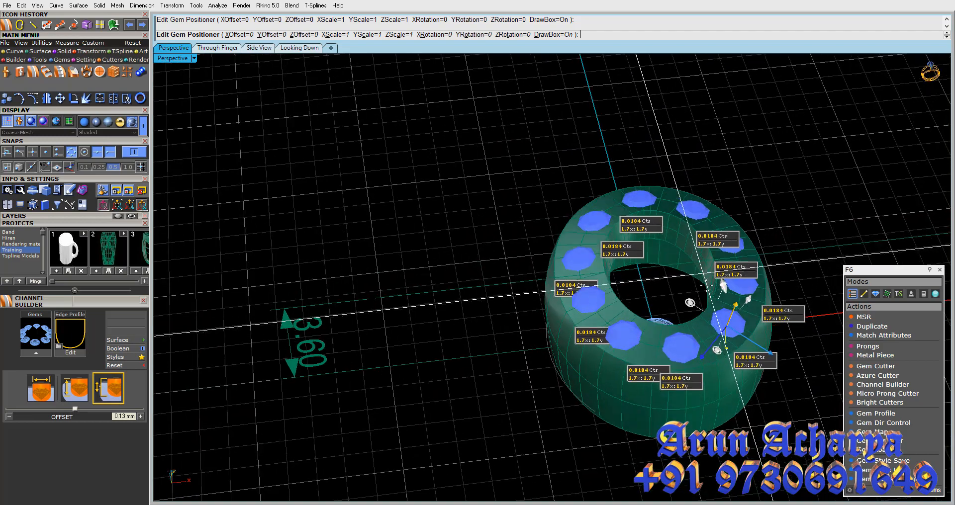
scroll(731, 299, "up", 4)
Try moving the gems far below the band with the gem positioner, and cancel the command
left_click_drag(730, 307, 648, 437)
right_click_drag(650, 438, 622, 326)
scroll(600, 266, "down", 7)
scroll(599, 213, "up", 7)
scroll(600, 213, "down", 4)
scroll(630, 222, "down", 5)
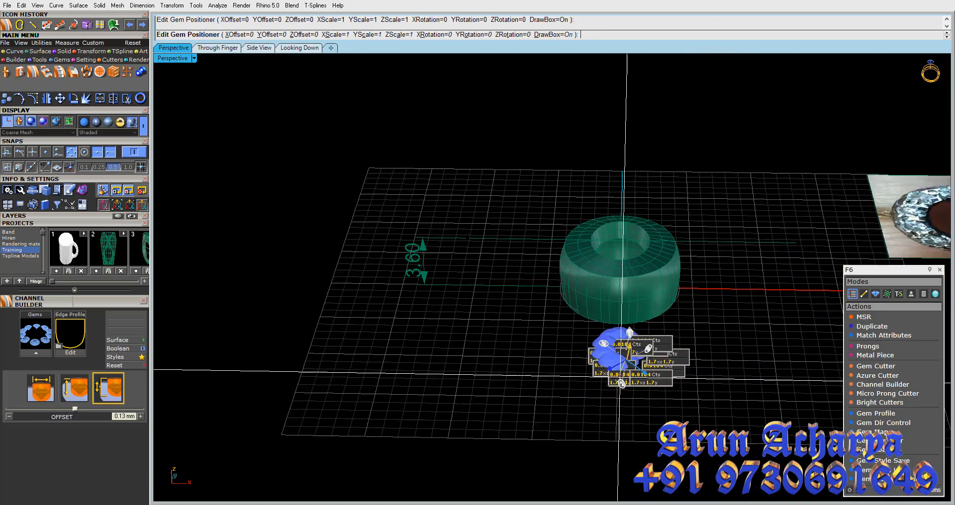
scroll(621, 327, "up", 8)
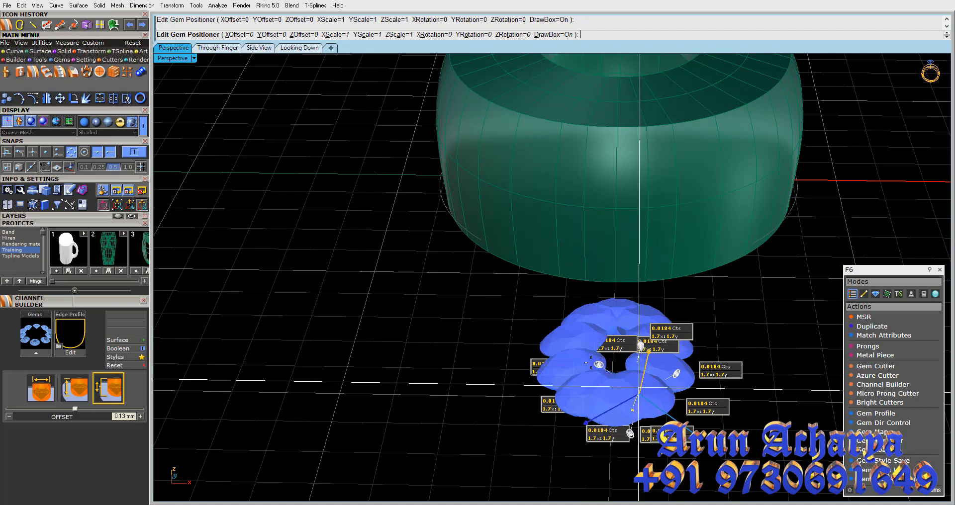
key("Escape")
Reselect the ten gems on top of the band and take the guide curve out of the selection
scroll(628, 370, "down", 6)
right_click_drag(631, 336, 597, 220)
scroll(656, 201, "up", 7)
left_click(669, 116)
scroll(654, 303, "down", 2)
scroll(655, 308, "down", 3)
scroll(595, 177, "up", 6)
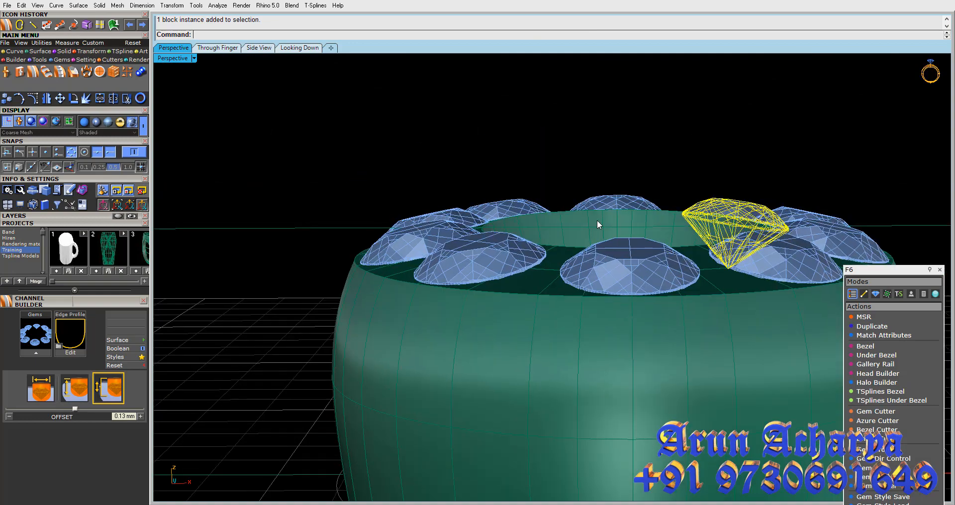
left_click(605, 250, "shift")
left_click(548, 175)
scroll(547, 175, "down", 3)
key("ctrl+a")
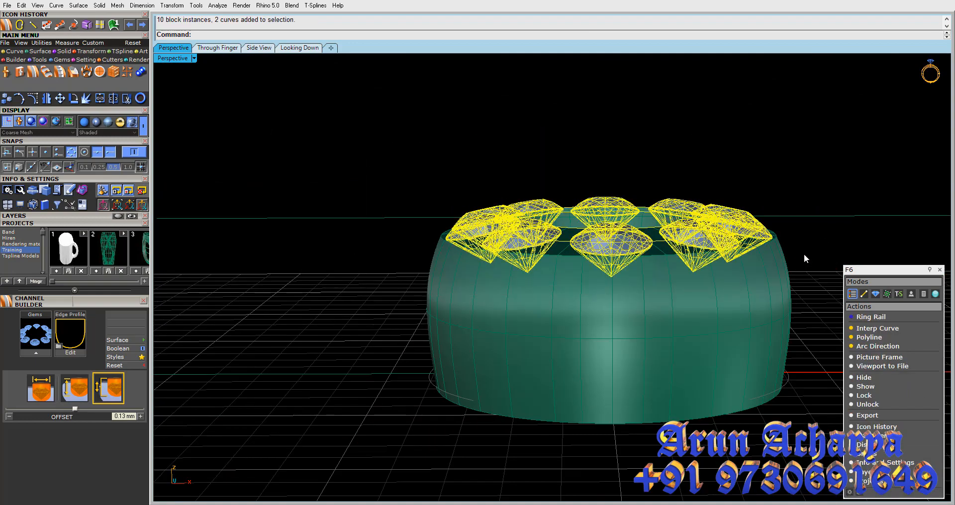
right_click_drag(806, 259, 657, 280)
left_click(640, 230, "ctrl")
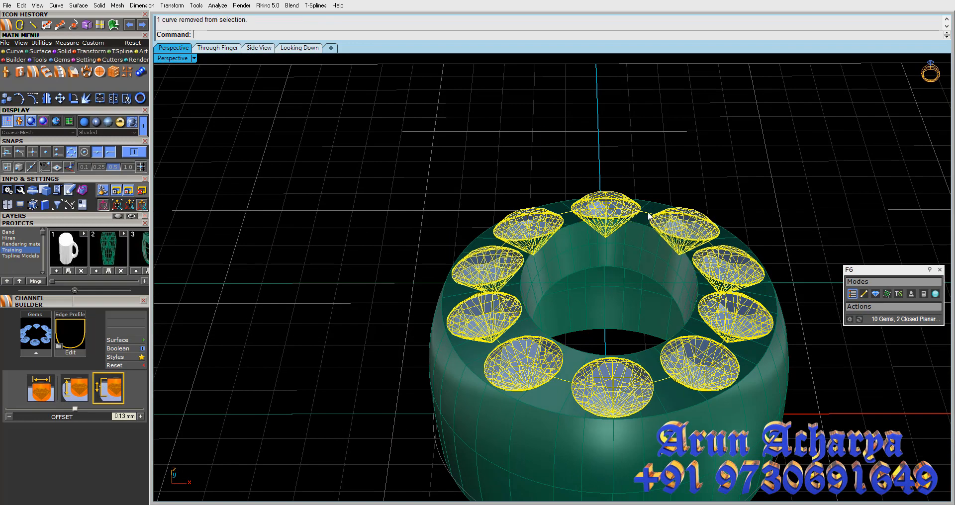
Lower the selected gems with the MSR gem positioner until only their tables show at the band's top surface
left_click(864, 317)
right_click_drag(727, 330, 757, 275)
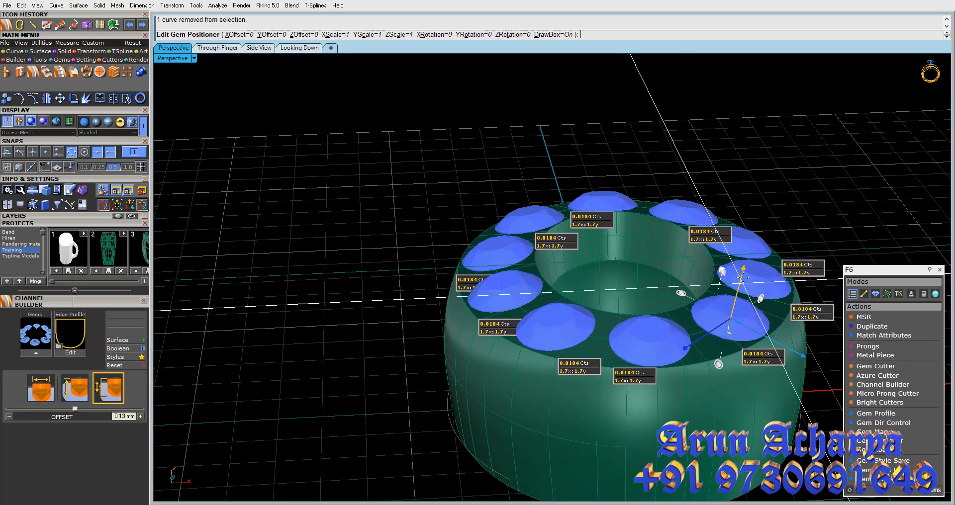
scroll(757, 275, "up", 5)
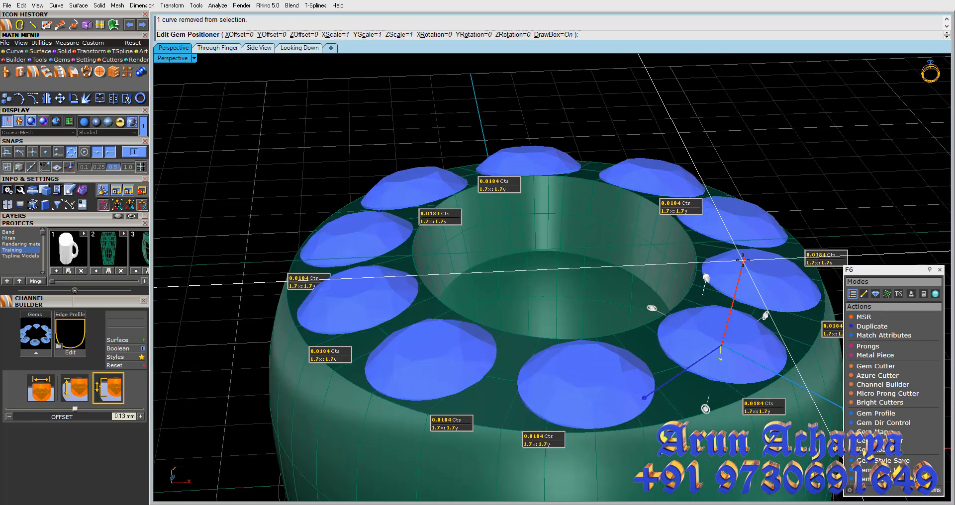
left_click_drag(742, 260, 738, 282)
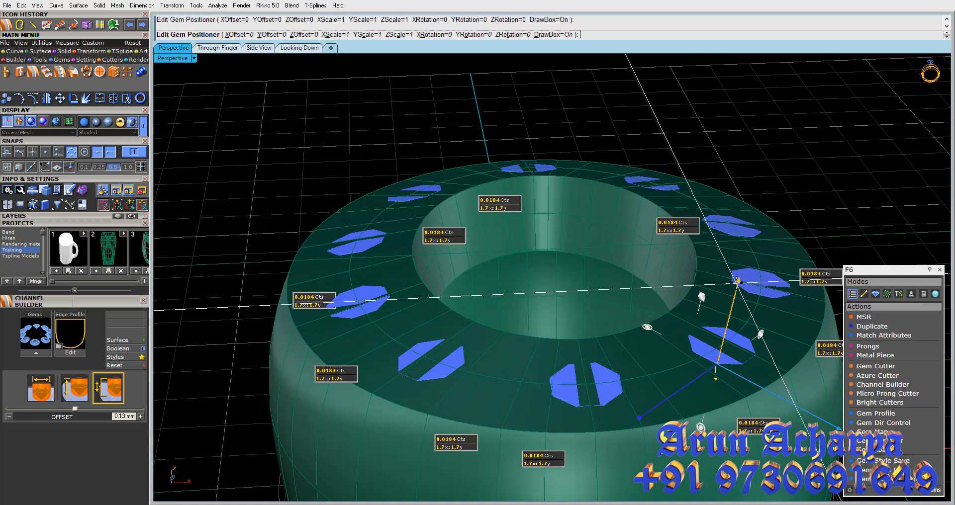
scroll(698, 223, "down", 4)
right_click_drag(696, 222, 678, 258)
right_click(678, 258)
scroll(655, 243, "down", 6)
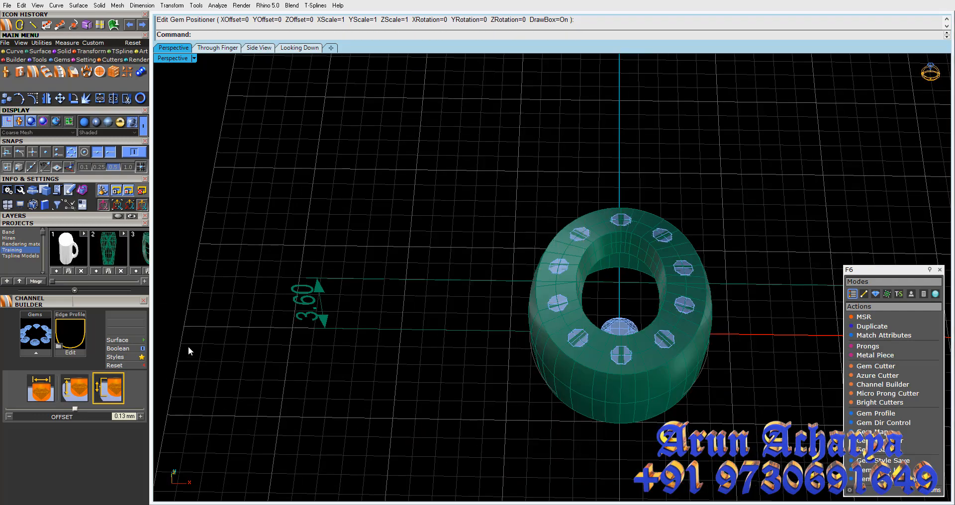
Select the ten gems in the band without the centre gem and build a channel cutter beneath them with Channel Builder
left_click(23, 216)
left_click(40, 287)
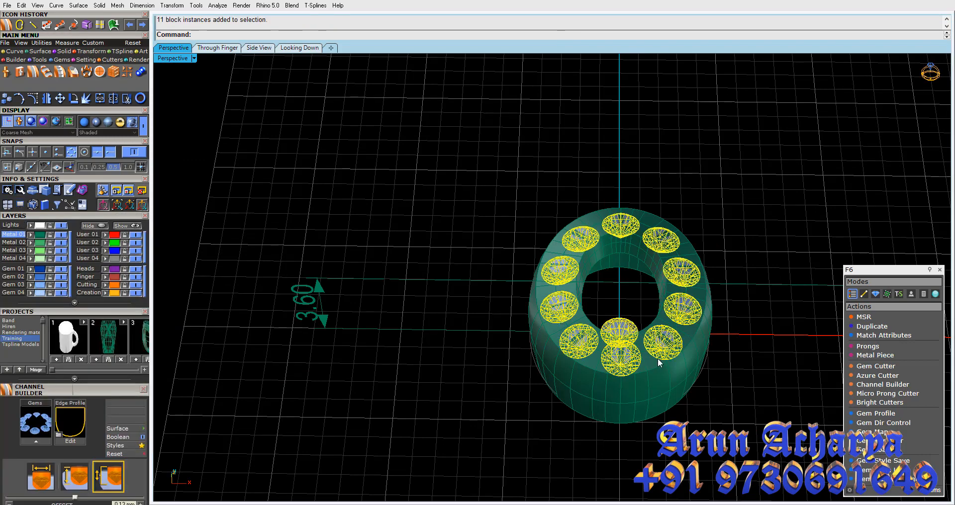
left_click(620, 332, "ctrl")
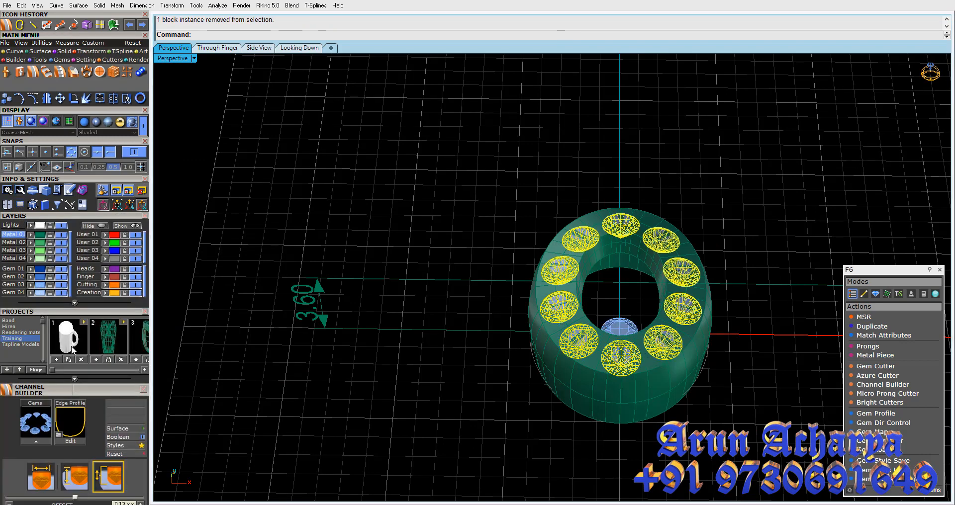
left_click(35, 443)
scroll(677, 336, "up", 4)
right_click_drag(663, 324, 635, 380)
right_click(530, 293)
scroll(530, 294, "up", 6)
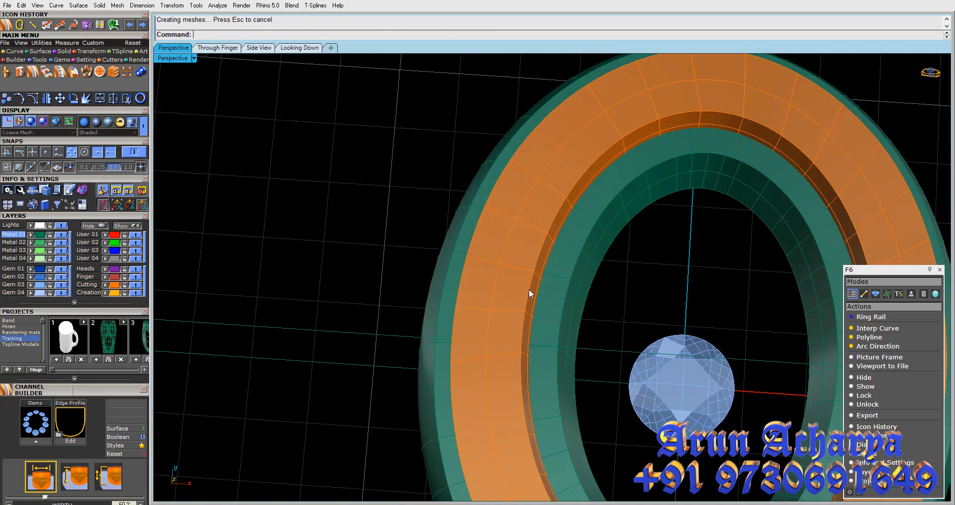
Subtract the orange channel body from the oval band with a Boolean difference and delete the leftover cutter
left_click(530, 294)
left_click(64, 51)
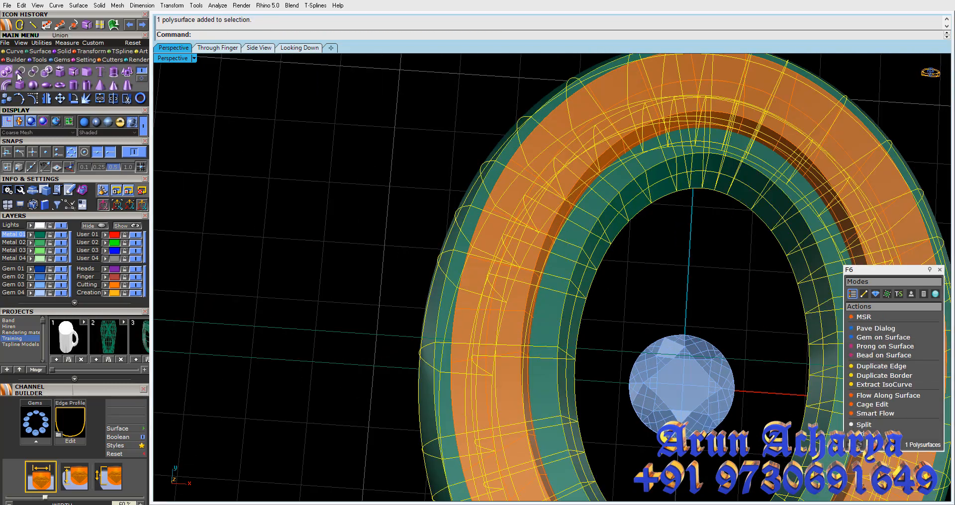
left_click(19, 74)
left_click(499, 240)
right_click(502, 243)
scroll(501, 269, "down", 4)
right_click_drag(501, 269, 489, 199)
left_click(505, 238)
key("Delete")
scroll(550, 267, "up", 8)
scroll(489, 200, "up", 5)
right_click_drag(504, 259, 533, 320)
left_click(368, 84)
key("Escape")
Examine the gem openings and gallery height in the side-view reference photo and compare them with the modelled band
scroll(516, 275, "down", 5)
right_click_drag(516, 275, 521, 332)
right_click_drag(646, 293, 415, 318, "shift")
scroll(415, 318, "down", 4)
scroll(751, 179, "up", 5)
right_click_drag(751, 179, 722, 205, "shift")
scroll(746, 190, "up", 4)
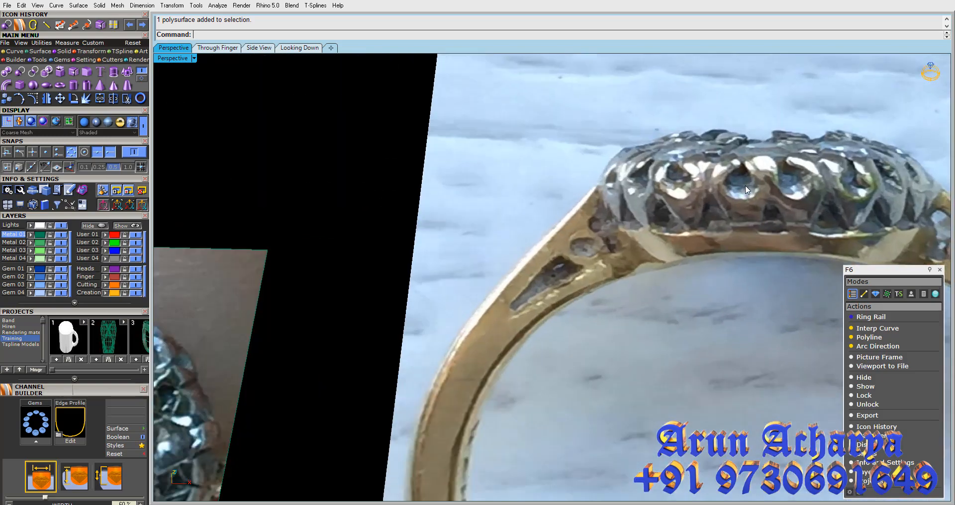
double_click(180, 60)
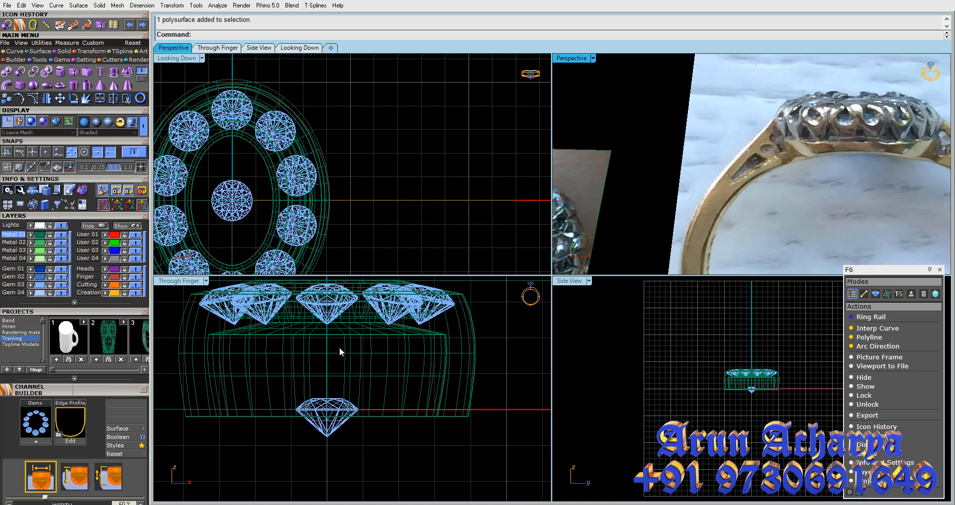
right_click_drag(332, 334, 326, 377)
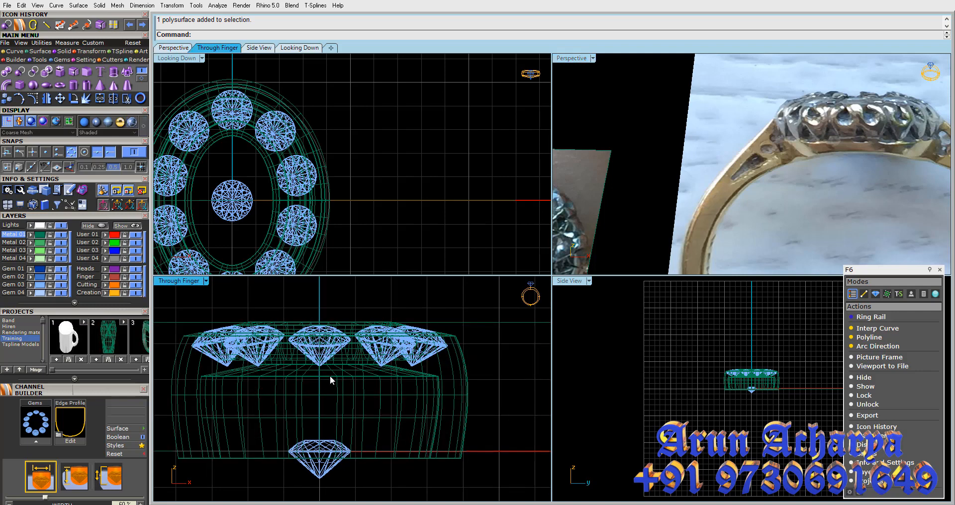
double_click(580, 59)
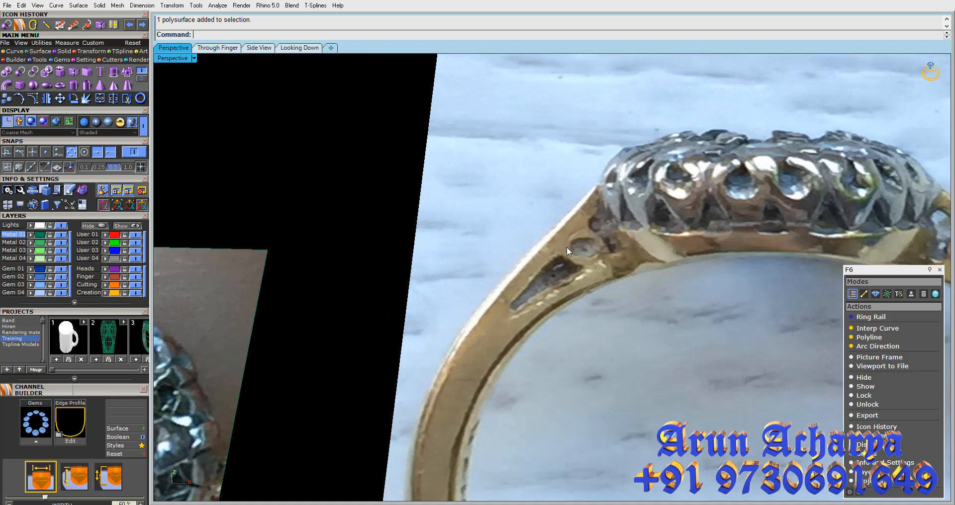
double_click(169, 58)
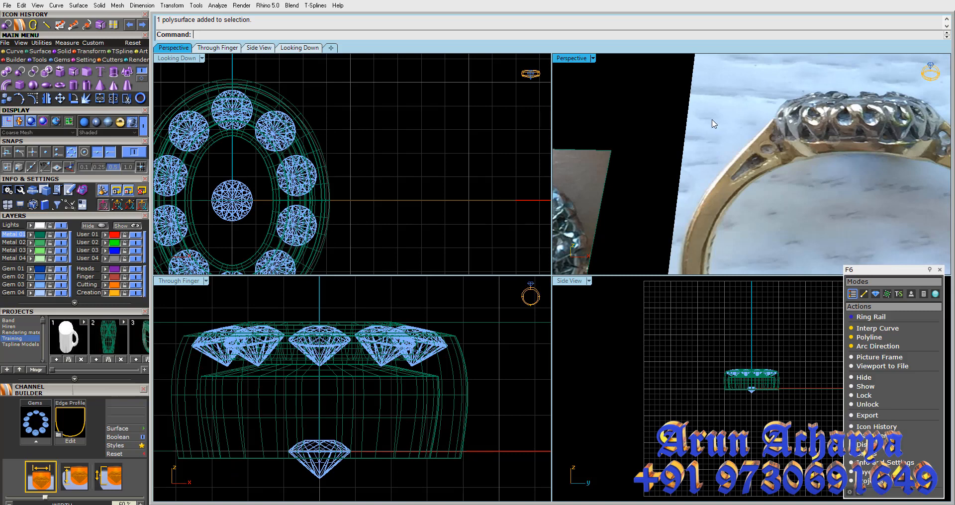
double_click(571, 59)
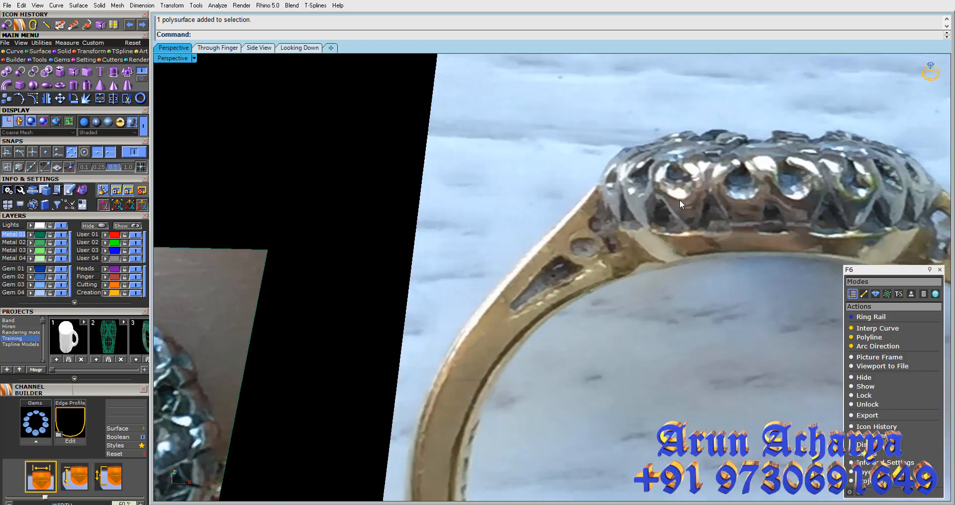
scroll(641, 216, "down", 2)
scroll(479, 214, "down", 6)
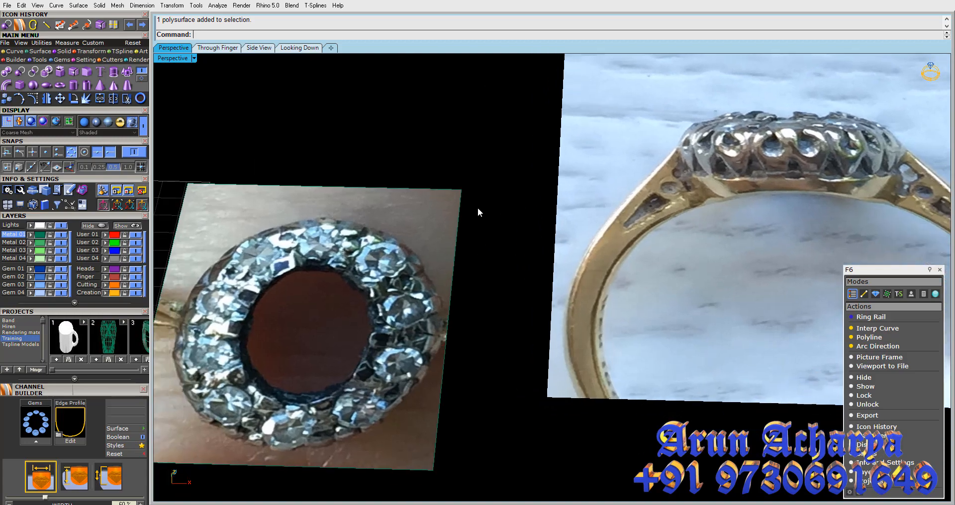
scroll(772, 155, "up", 8)
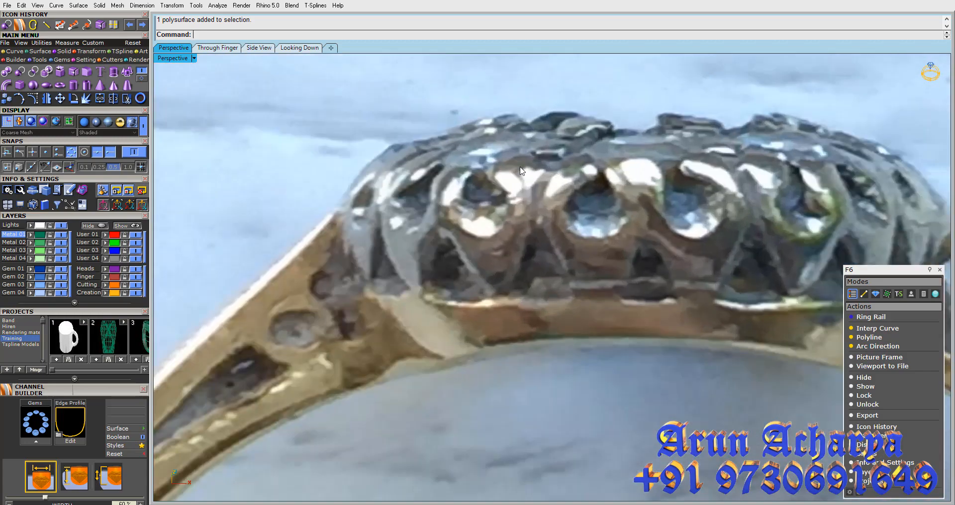
Maximize the Looking Down view, select the side-view ring photo there and lock it
double_click(167, 60)
double_click(167, 60)
scroll(336, 142, "down", 9)
scroll(337, 145, "down", 6)
right_click_drag(622, 79, 546, 369)
scroll(689, 126, "up", 10)
left_click(633, 197)
scroll(633, 164, "up", 4)
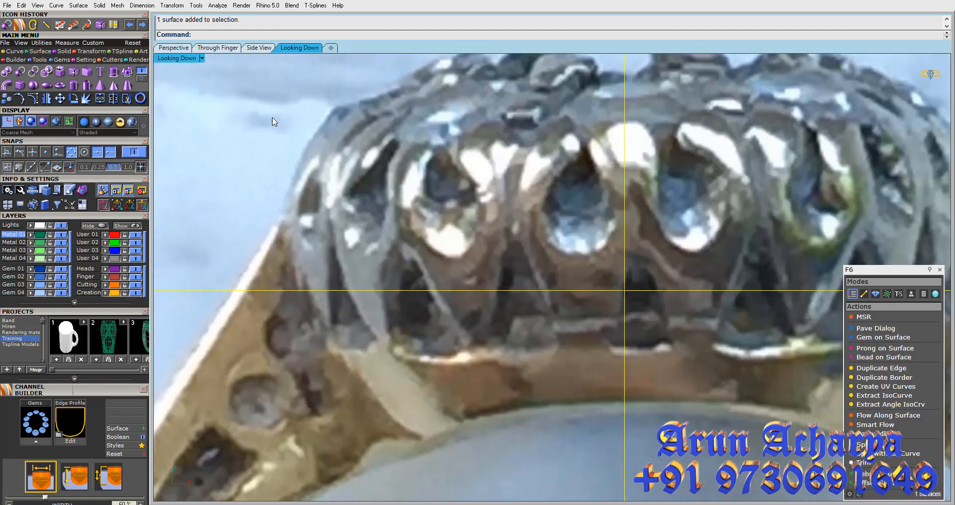
key("ctrl+l")
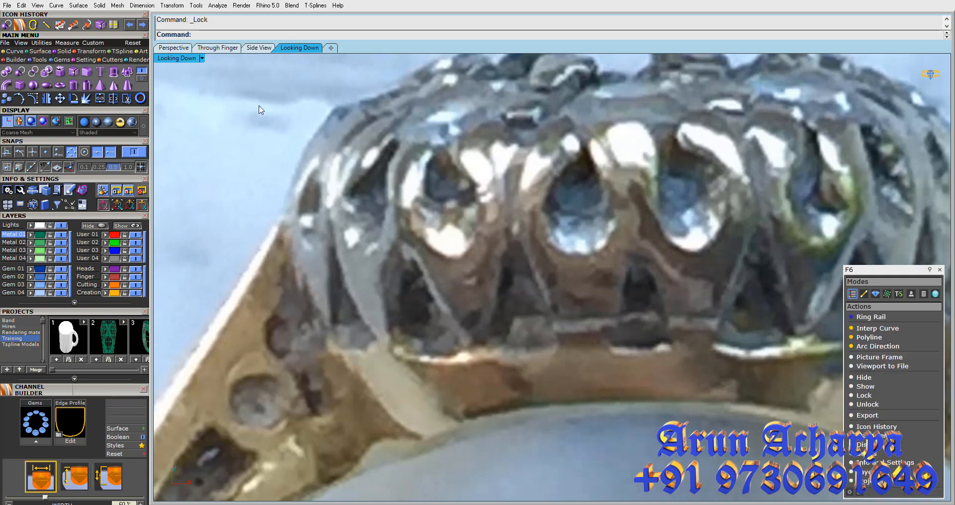
Draw a circle of diameter 1.7 on the ring photo, centred above the two middle gem openings
left_click(15, 51)
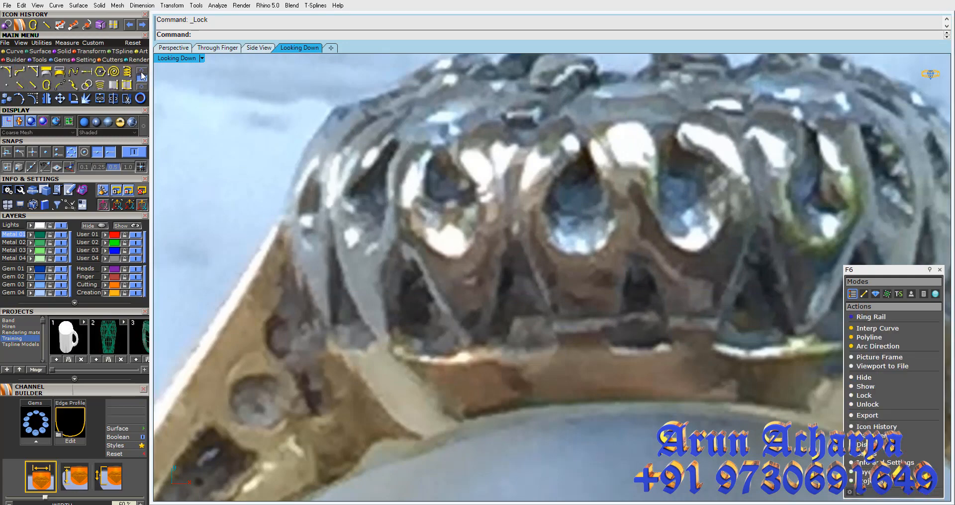
left_click(143, 75)
left_click(32, 71)
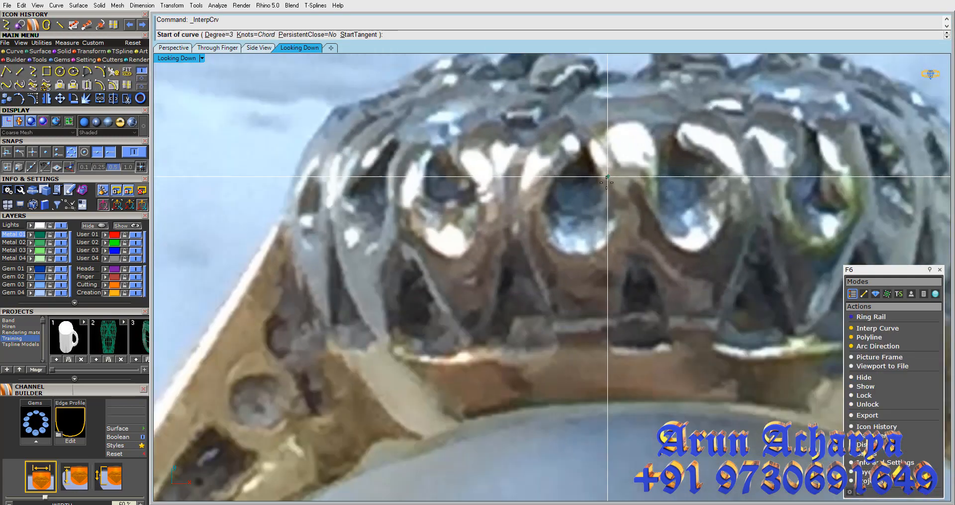
scroll(607, 178, "down", 1)
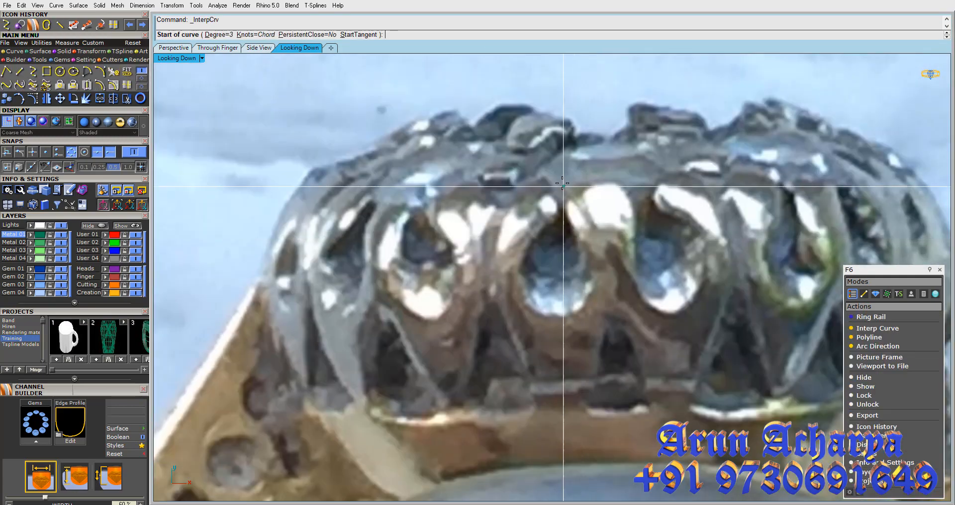
left_click(60, 71)
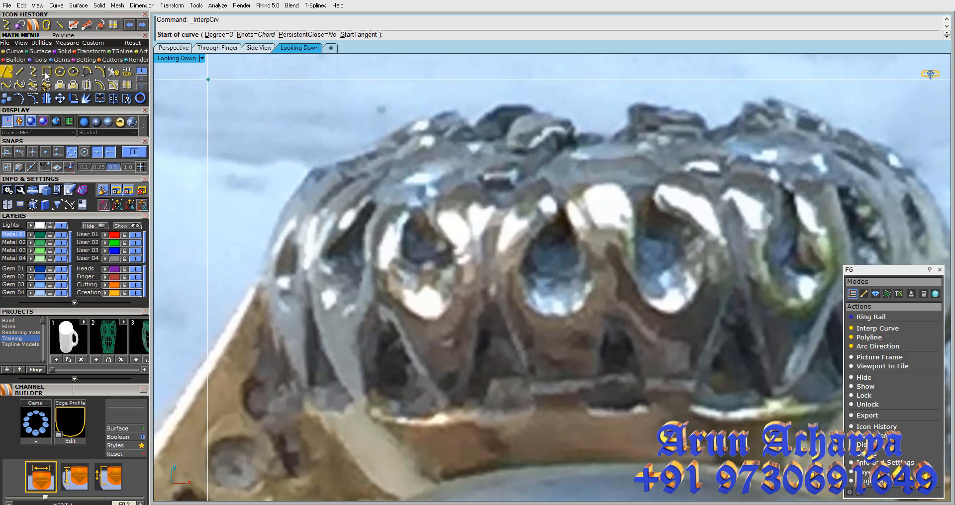
left_click(603, 164)
type("d")
key("Return")
type("1")
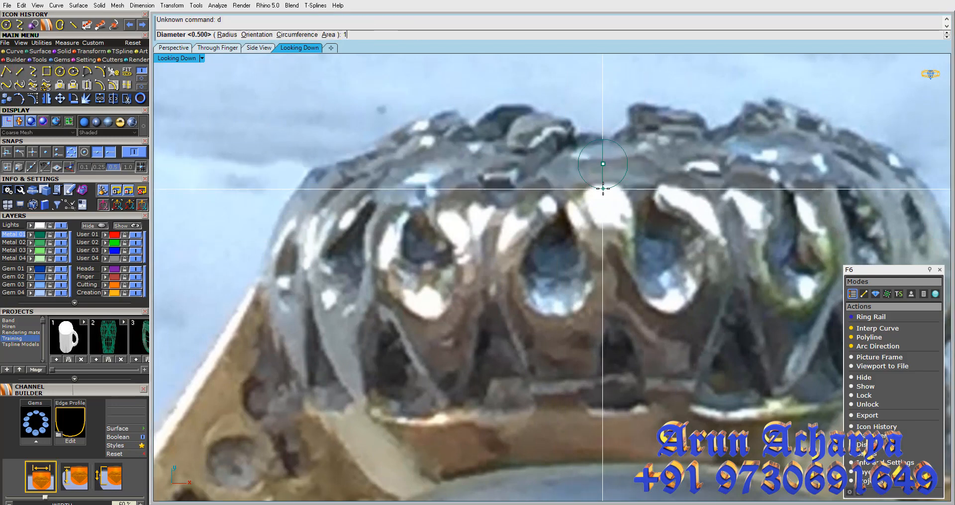
type(".7")
key("Return")
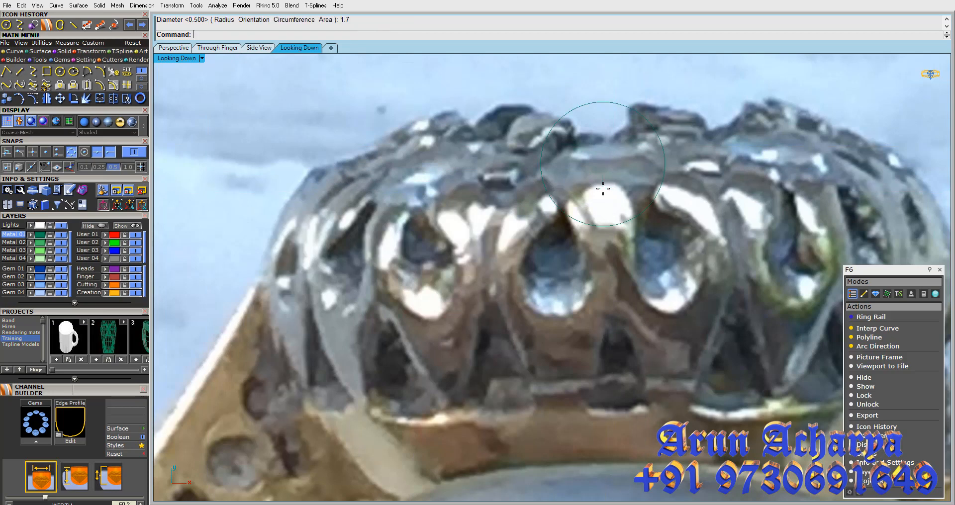
Move the circle about 0.09 mm sideways and slightly down on the ring photo, and deselect it
left_click(666, 161)
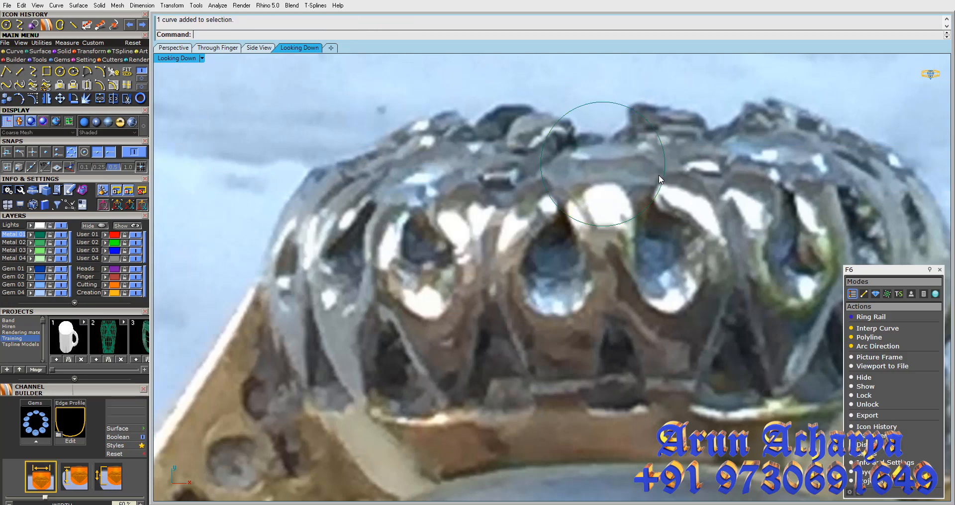
left_click(59, 98)
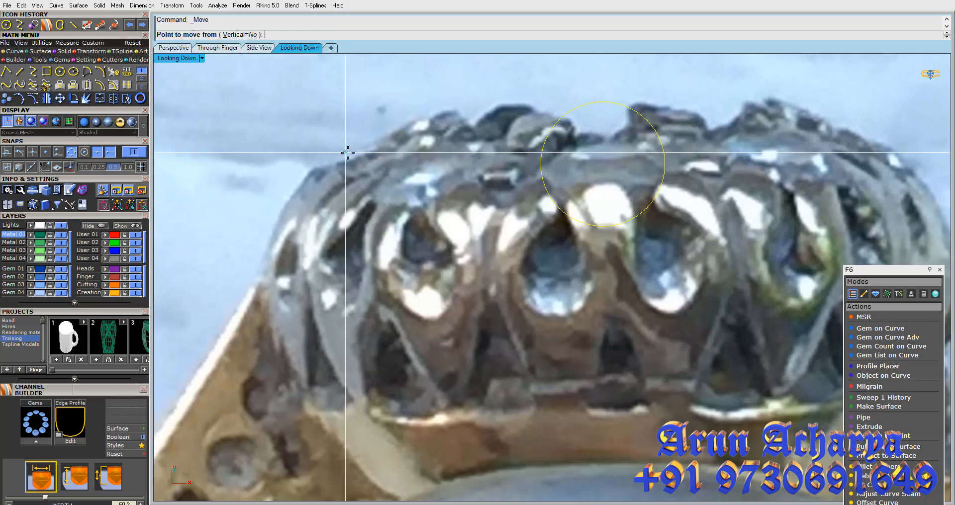
left_click(347, 153)
left_click(353, 156)
right_click_drag(603, 220, 507, 237)
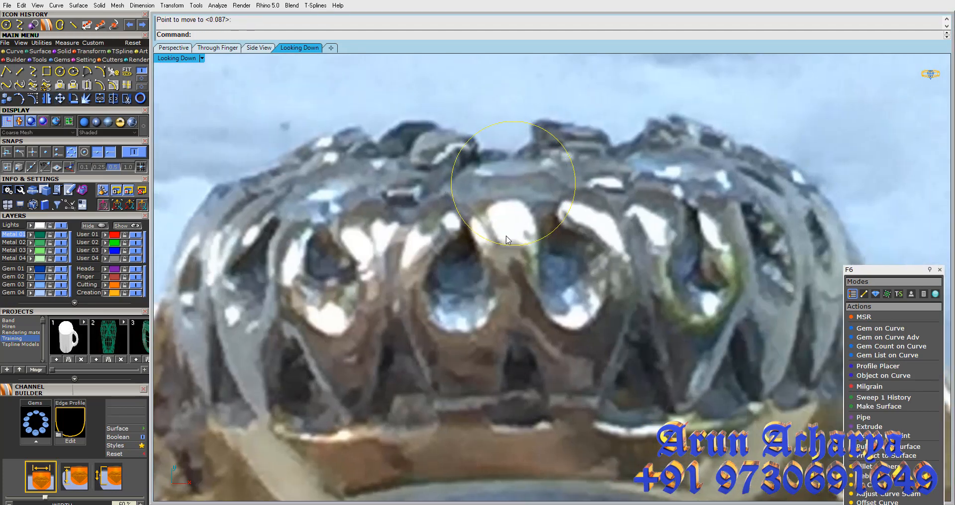
left_click(516, 205)
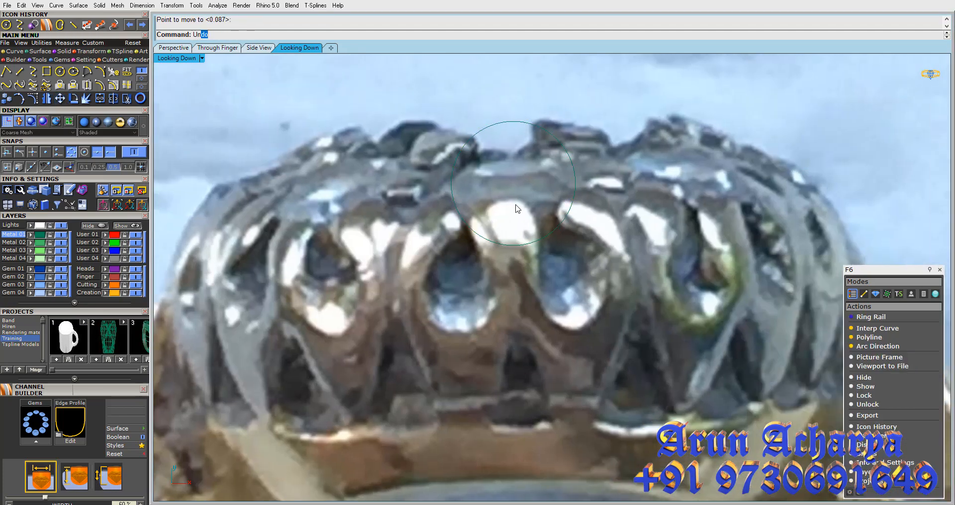
Unlock the side-view ring photo with UnlockSelected and select it
left_click(228, 51)
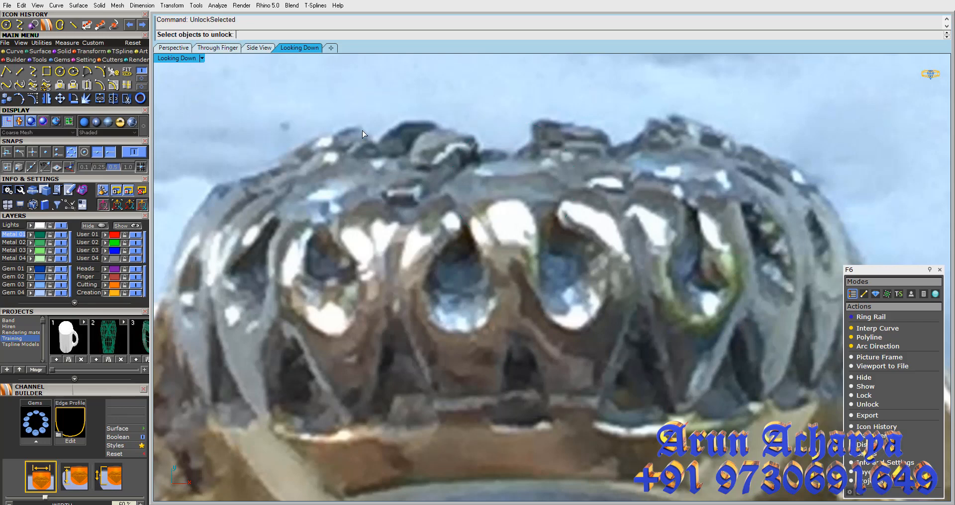
left_click(361, 131)
right_click(366, 136)
left_click(366, 136)
Scale the ring photo down slightly about the circle's centre
left_click(89, 52)
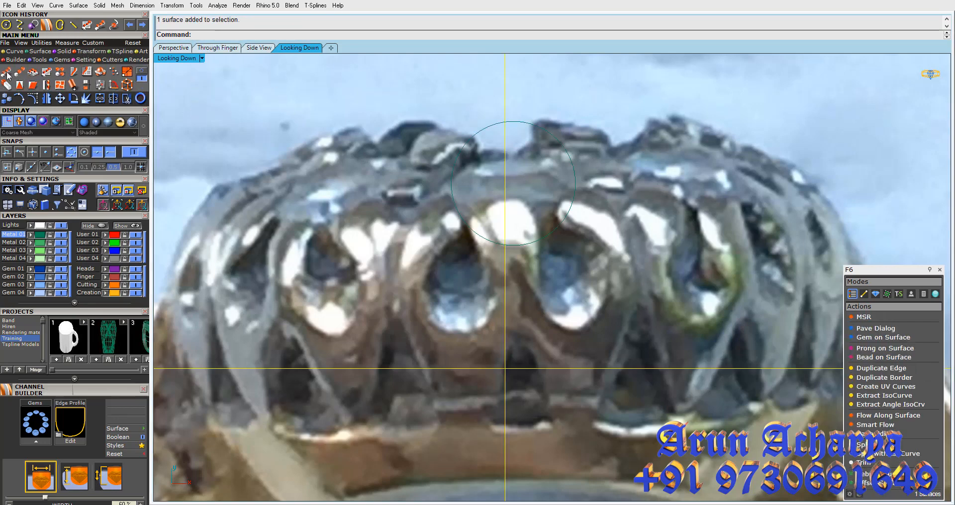
left_click(142, 74)
left_click(7, 74)
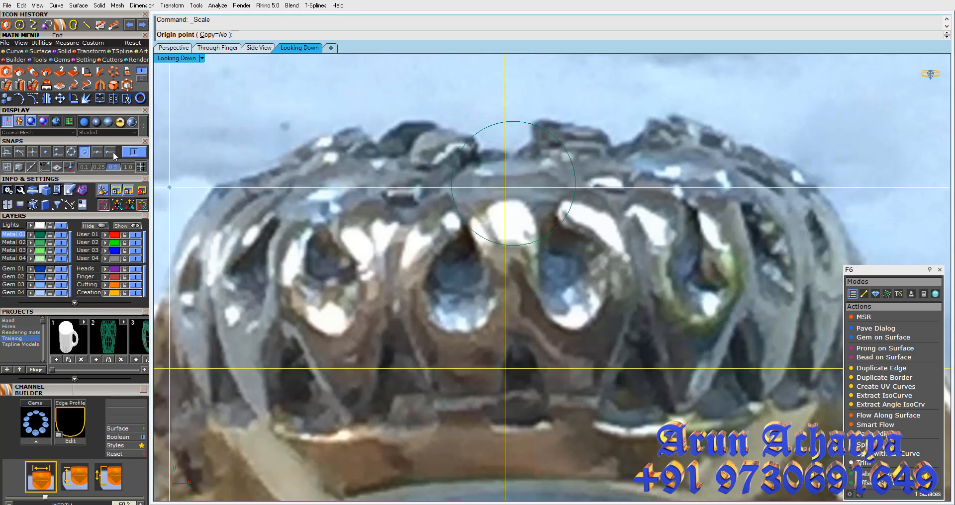
left_click(514, 183)
left_click(680, 282)
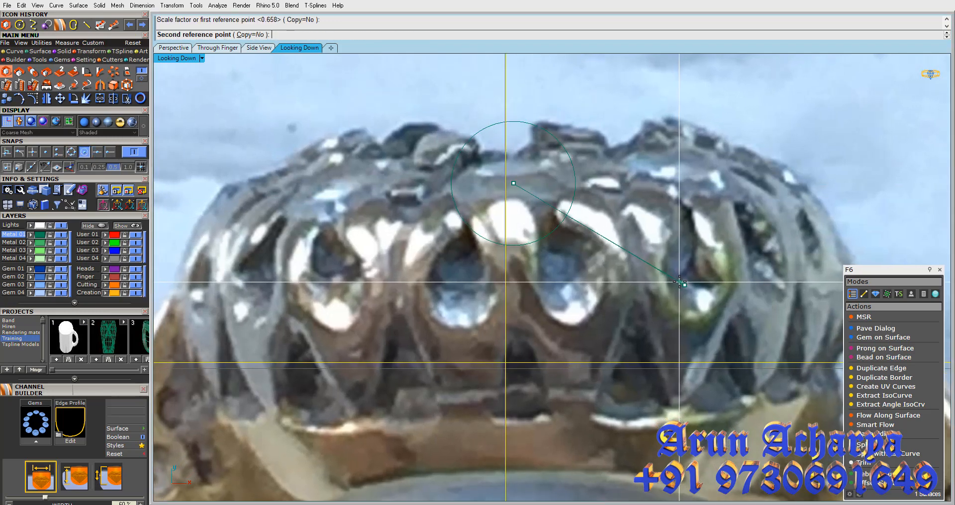
left_click(683, 285)
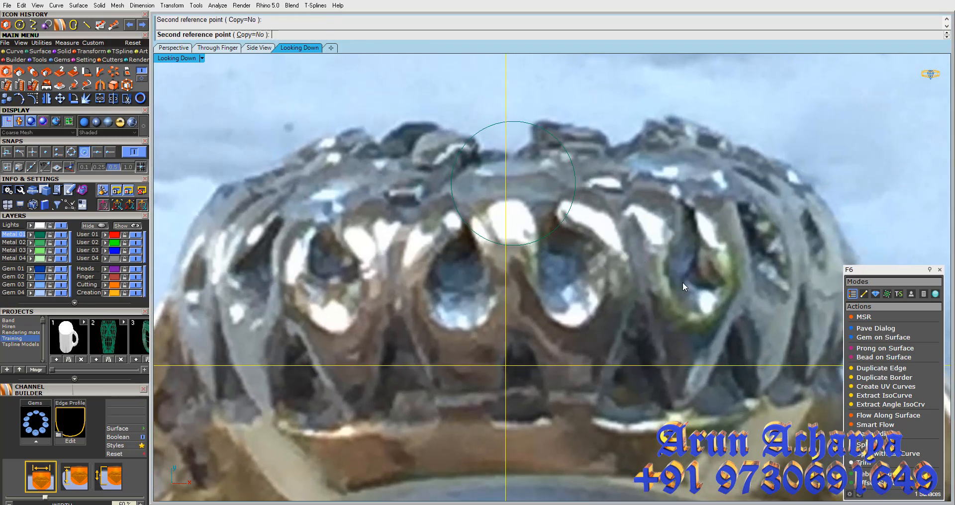
Move the ring photo about 0.10 mm to the right so its middle prong lines up with the circle
left_click(64, 101)
left_click(327, 207)
left_click(334, 207)
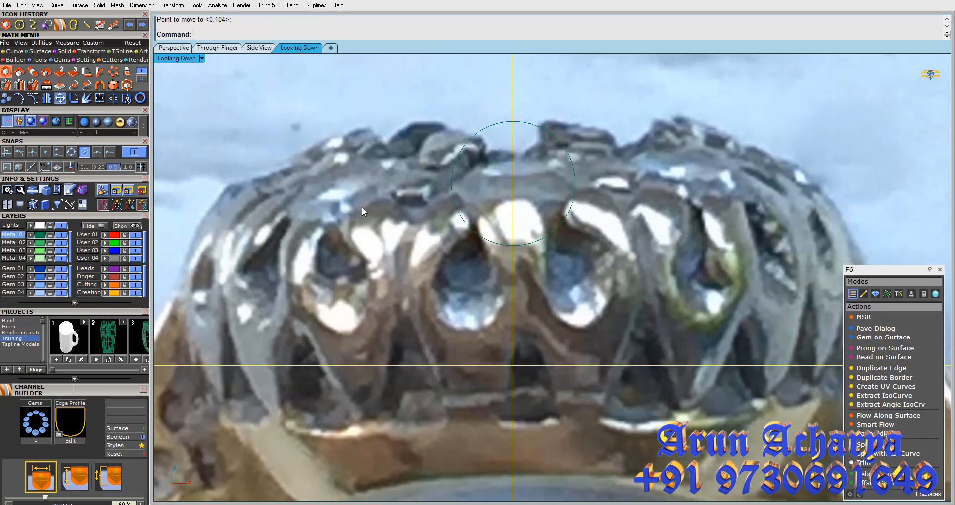
Switch the object snap to quadrant points and try moving the ring photo from the circle's left quadrant
right_click(461, 200)
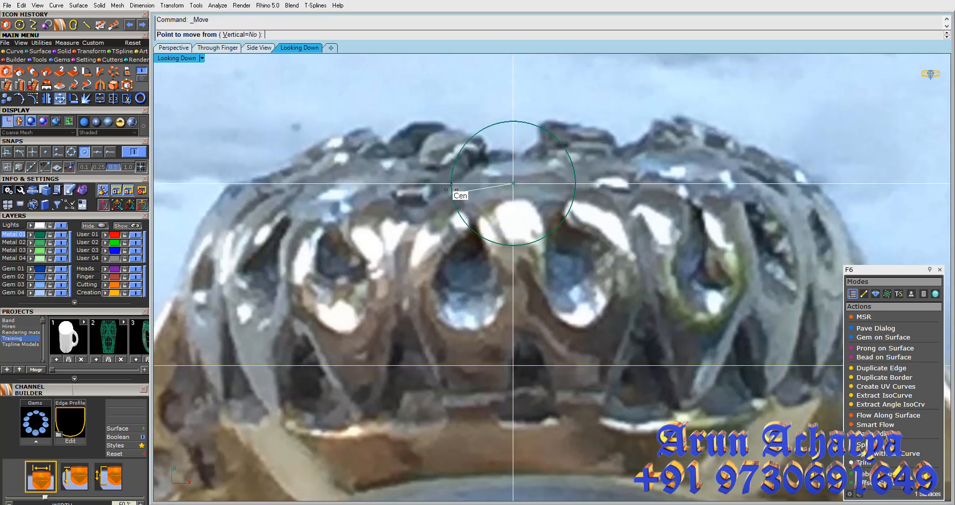
left_click(71, 152)
left_click(453, 185)
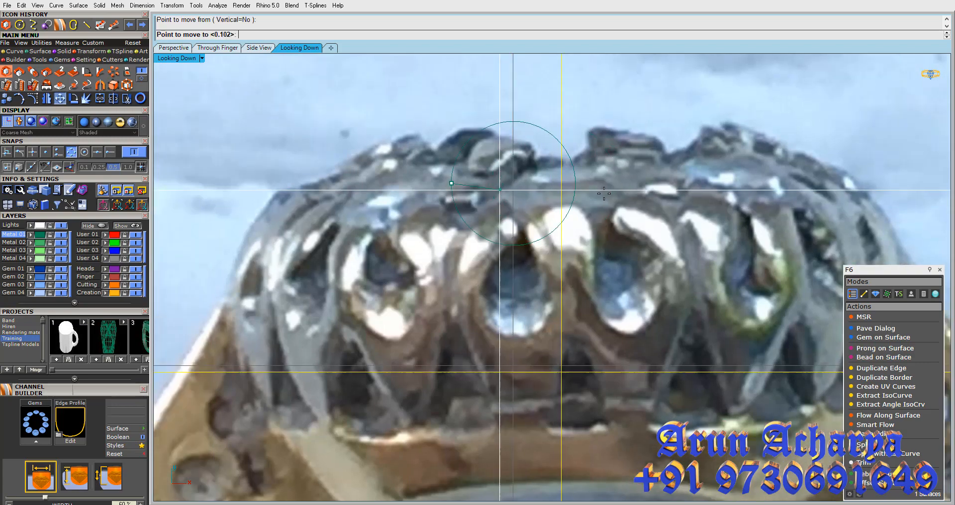
key("Escape")
Scale the ring photo down slightly from the circle's left quadrant point
left_click(19, 98)
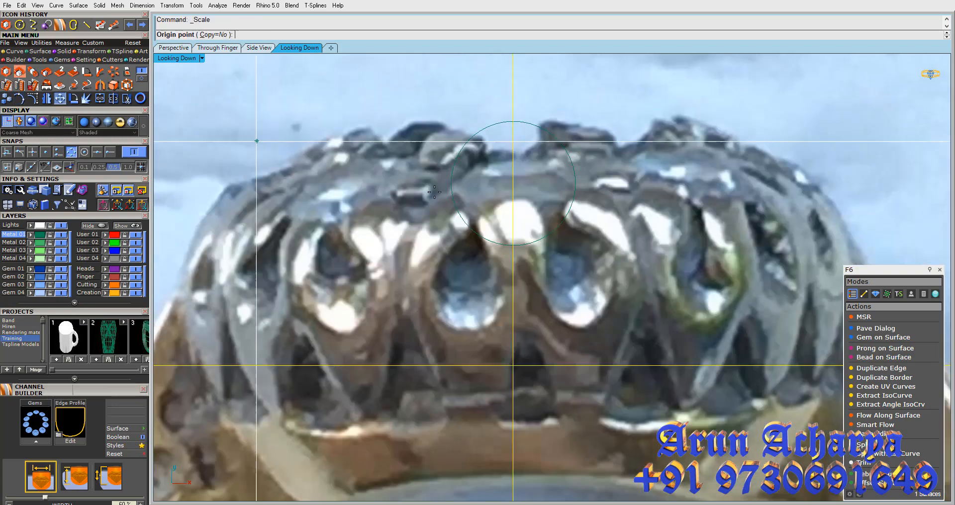
left_click(451, 183)
scroll(608, 177, "up", 2)
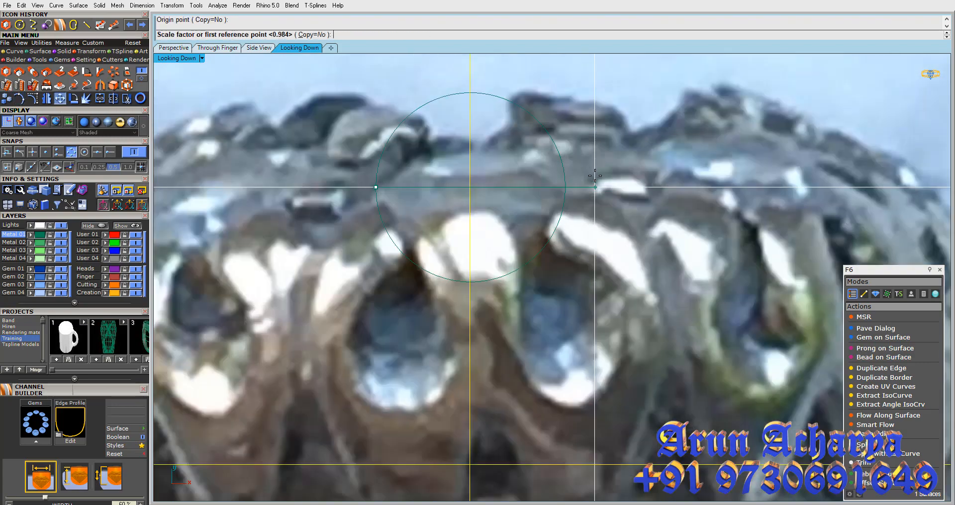
left_click(595, 184)
left_click(604, 210)
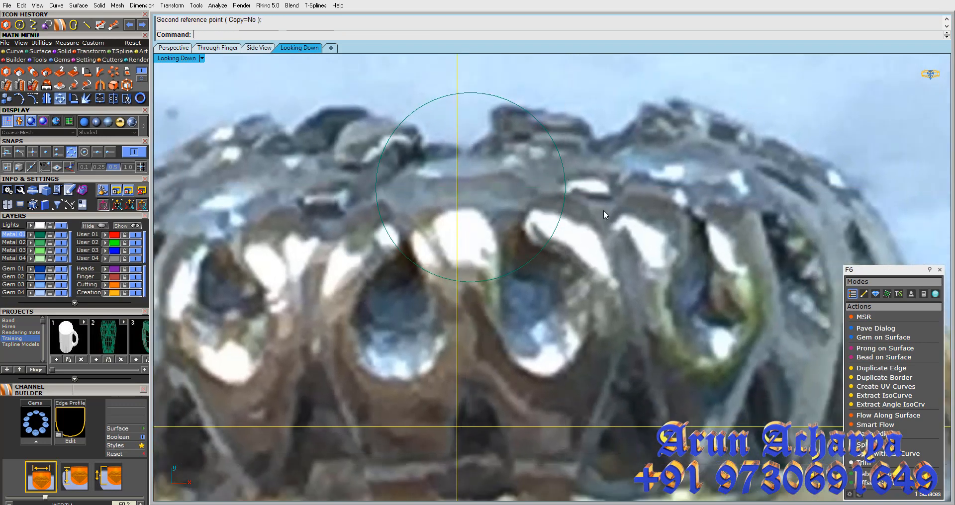
Lock the ring reference photo so it cannot be selected while tracing over it
scroll(604, 213, "down", 1)
left_click(604, 213)
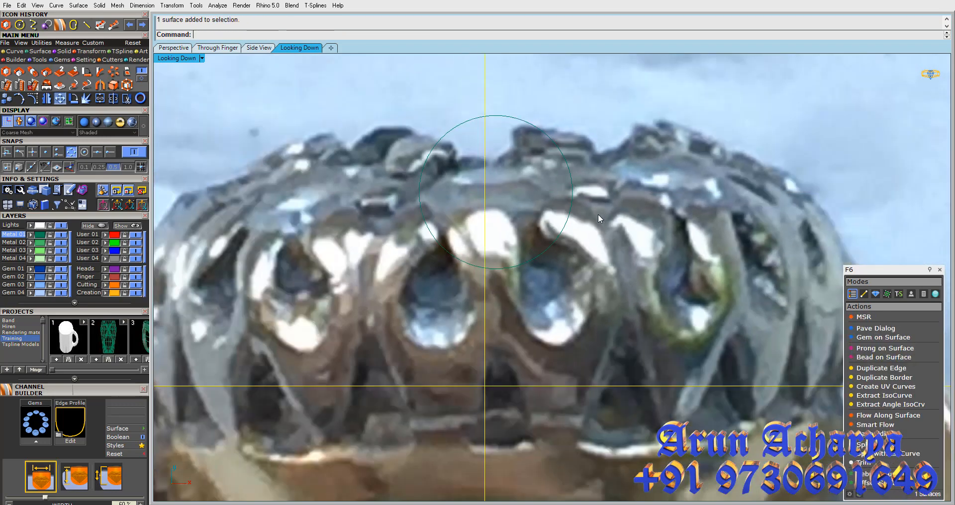
scroll(597, 214, "down", 1)
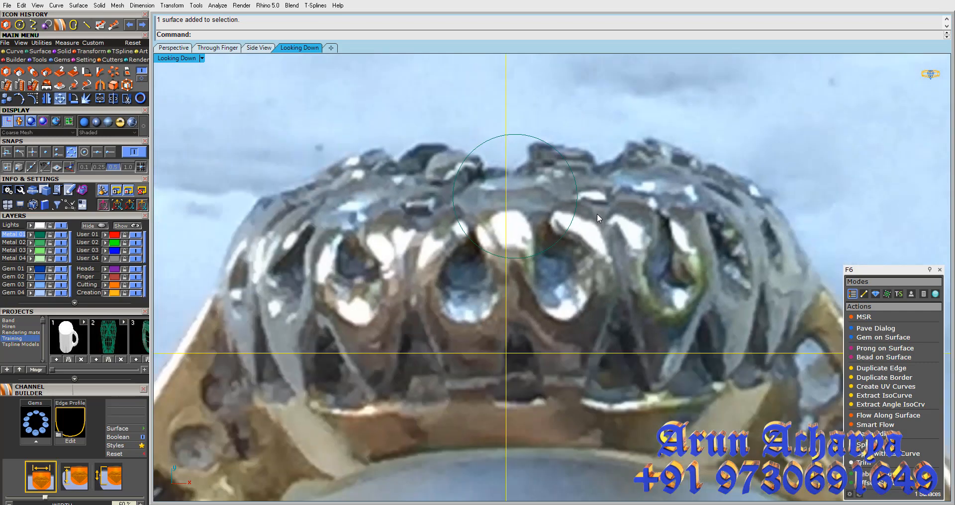
key("ctrl+l")
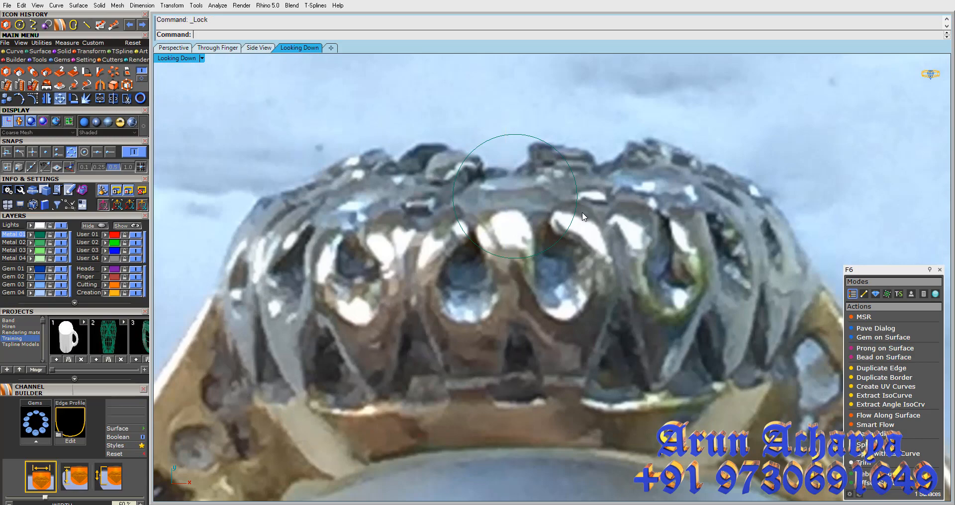
Begin an interpolated curve at the top of the middle prong and trace around the oval gem opening beside it to the next prong
left_click(17, 51)
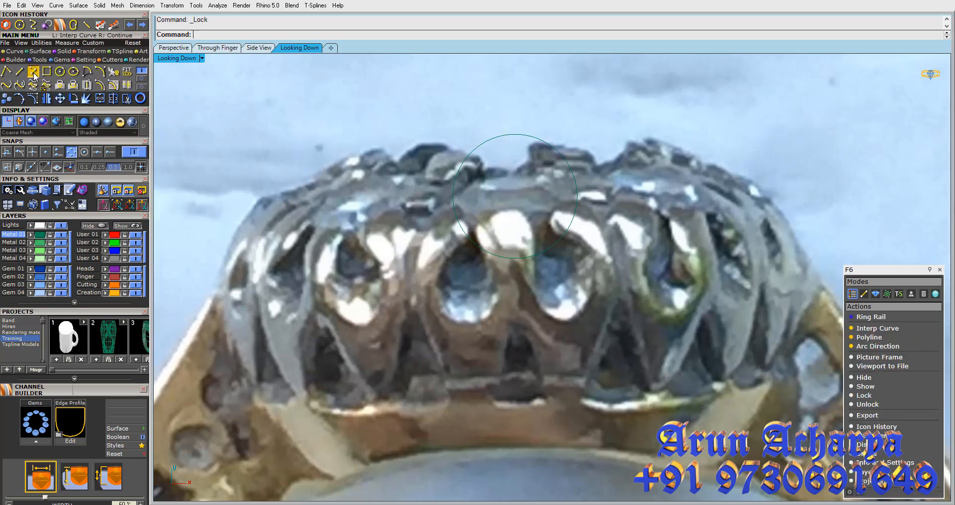
left_click(32, 71)
scroll(437, 219, "up", 3)
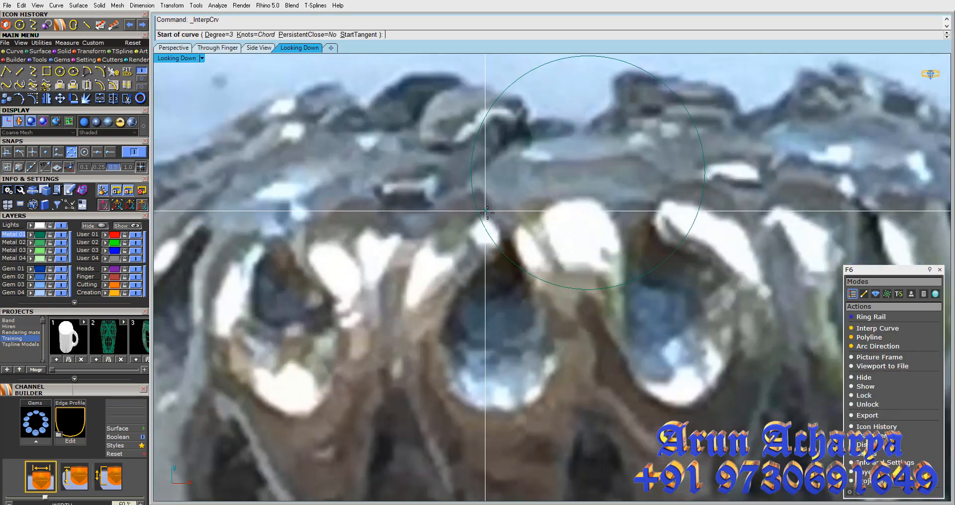
scroll(567, 234, "down", 2)
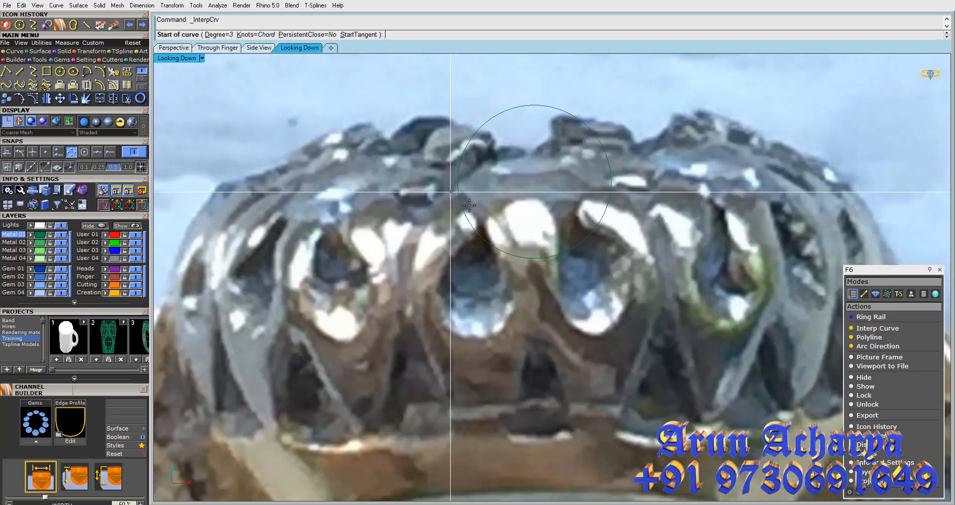
scroll(567, 222, "down", 3)
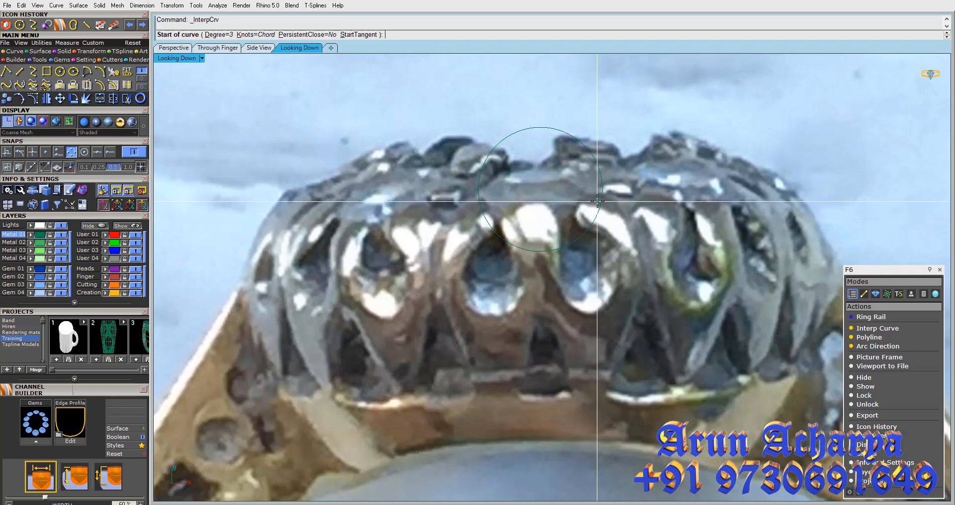
scroll(564, 235, "up", 5)
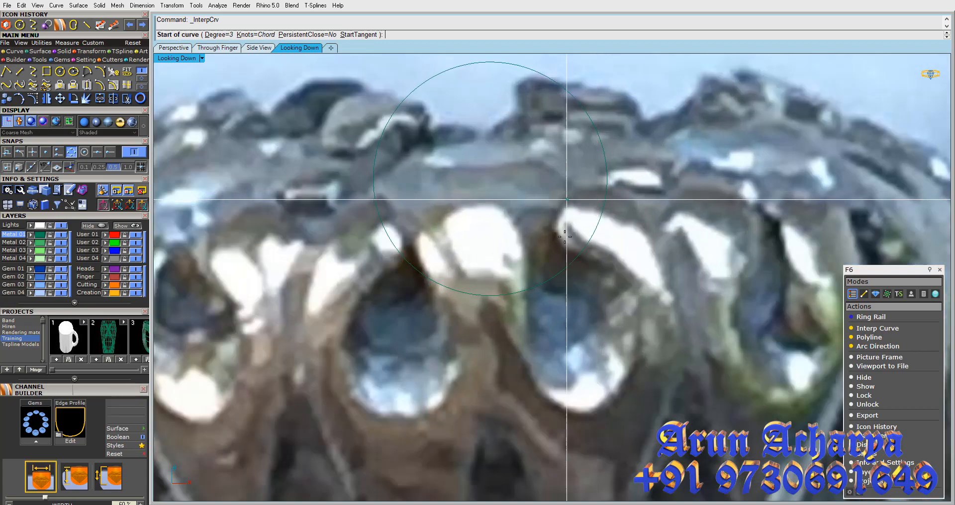
left_click(499, 205)
left_click(522, 241)
left_click(525, 314)
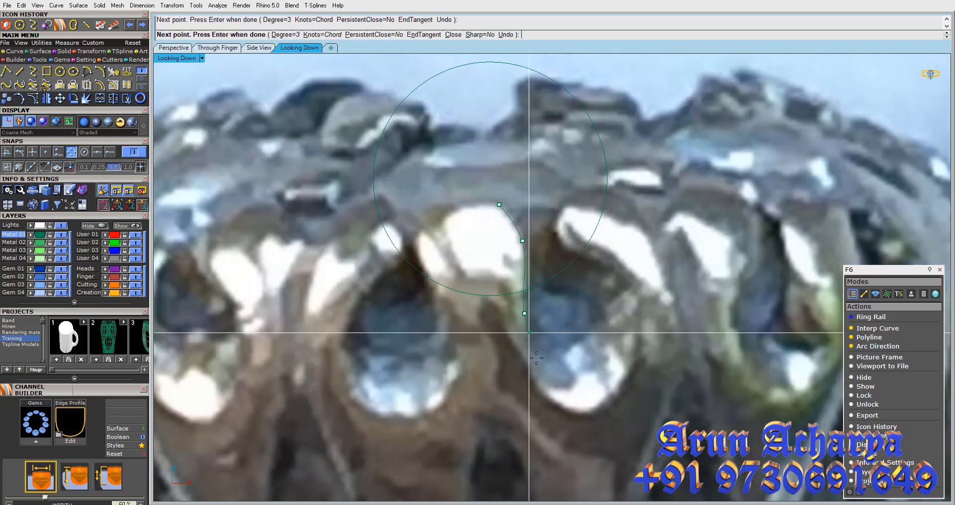
left_click(531, 368)
left_click(580, 413)
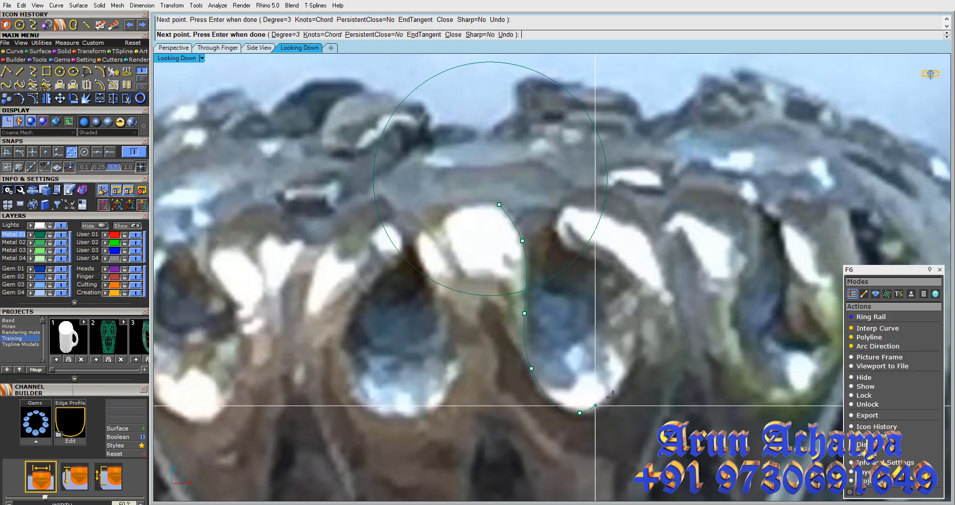
left_click(618, 387)
left_click(633, 316)
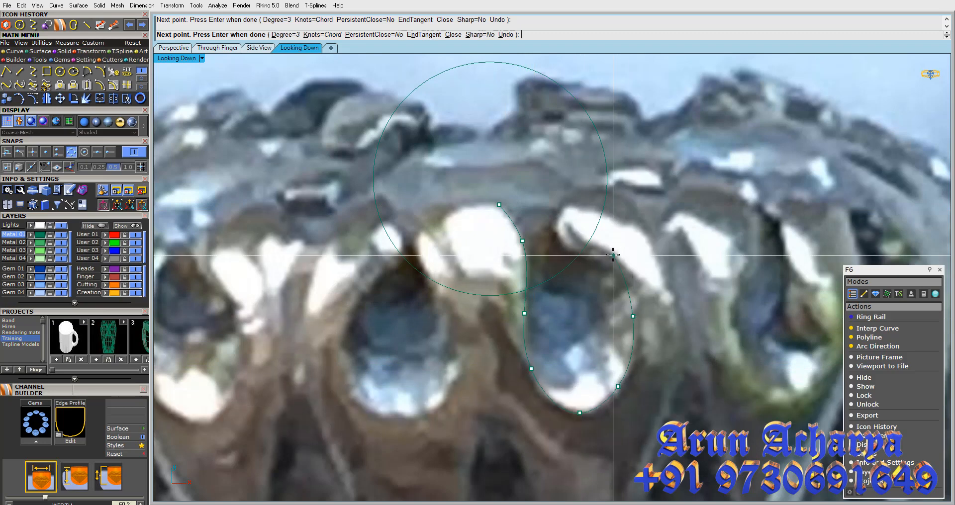
left_click(627, 277)
left_click(584, 256)
left_click(555, 234)
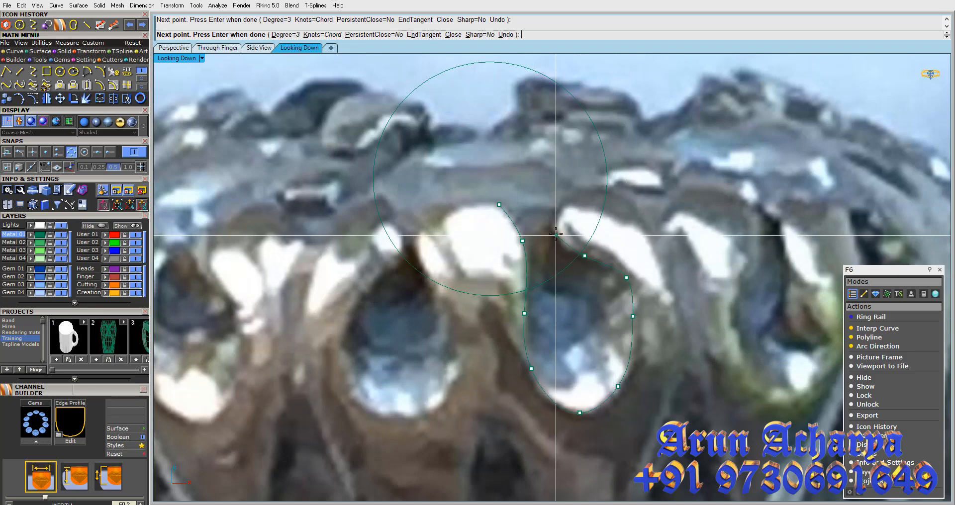
Continue the curve over the next prong's tip and down its outer side to the base of the gallery, and finish it
left_click(565, 194)
left_click(591, 184)
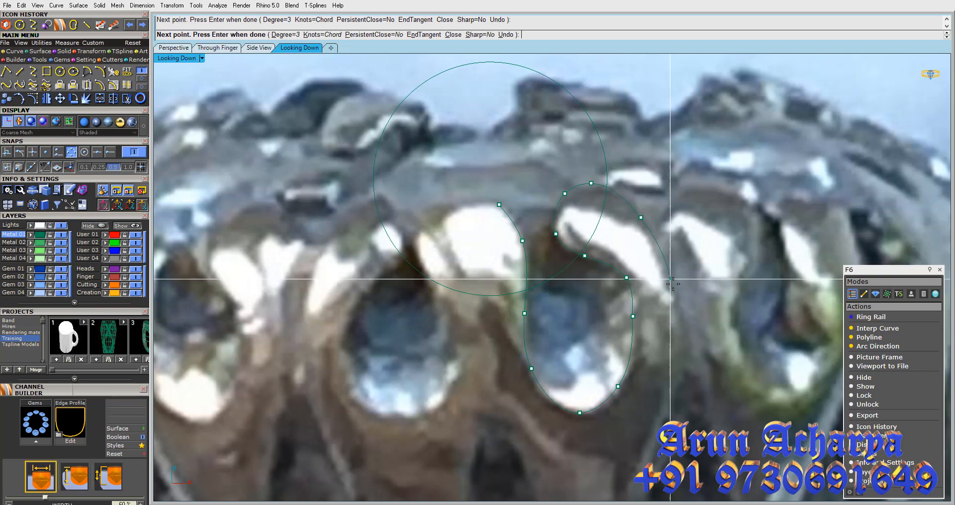
left_click(641, 218)
left_click(675, 295)
left_click(680, 381)
right_click_drag(646, 450, 642, 266)
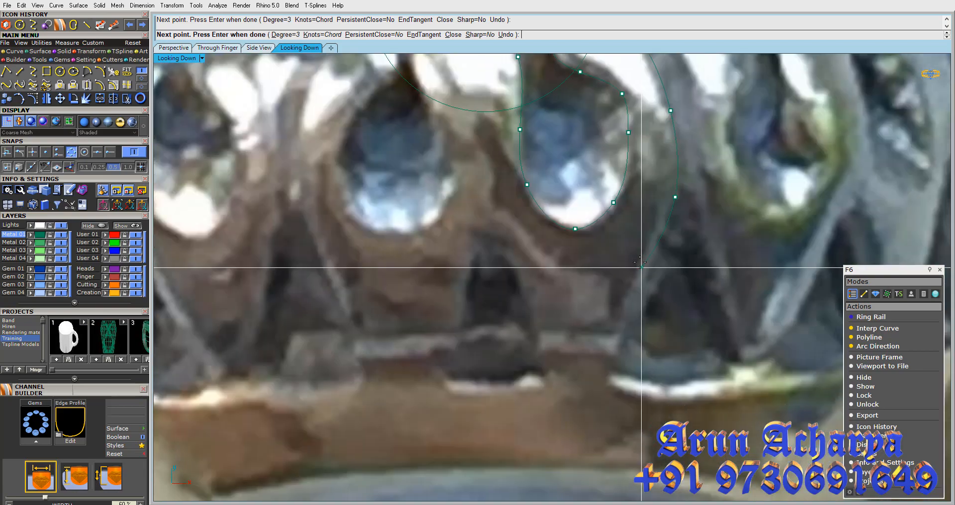
left_click(652, 246)
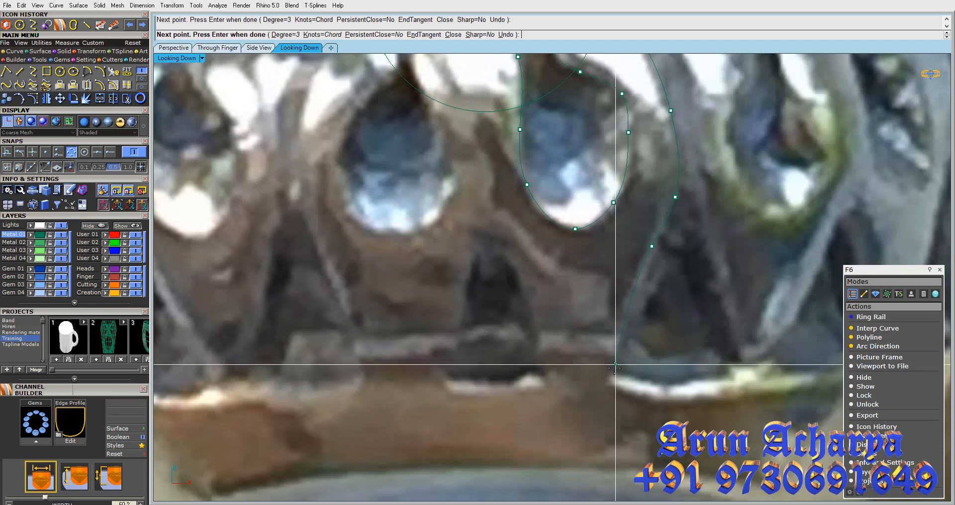
left_click(608, 383)
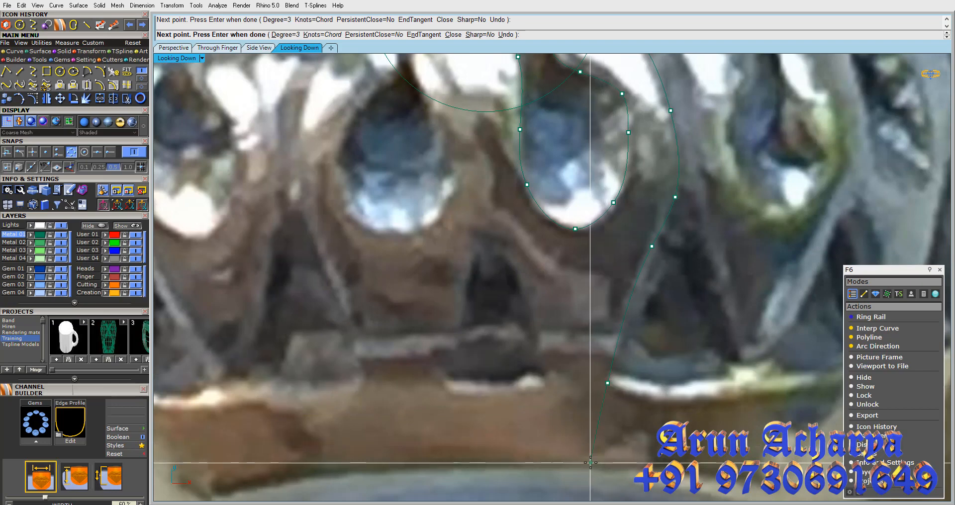
left_click(590, 462)
key("Return")
Mirror the traced prong curve across the vertical axis through the circle's centre, keeping the original
scroll(599, 361, "down", 2)
left_click(613, 350)
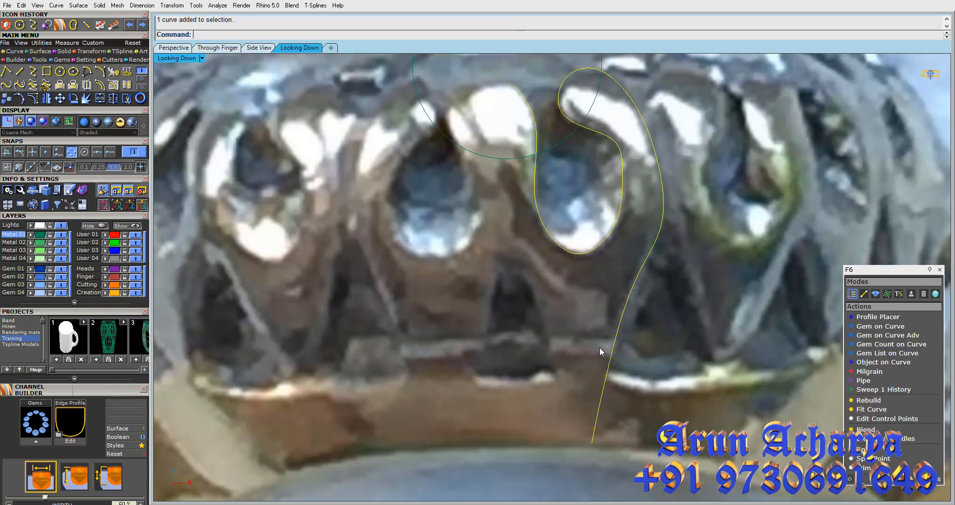
right_click_drag(587, 347, 548, 357)
scroll(454, 286, "down", 4)
right_click_drag(454, 293, 457, 313)
scroll(468, 200, "up", 6)
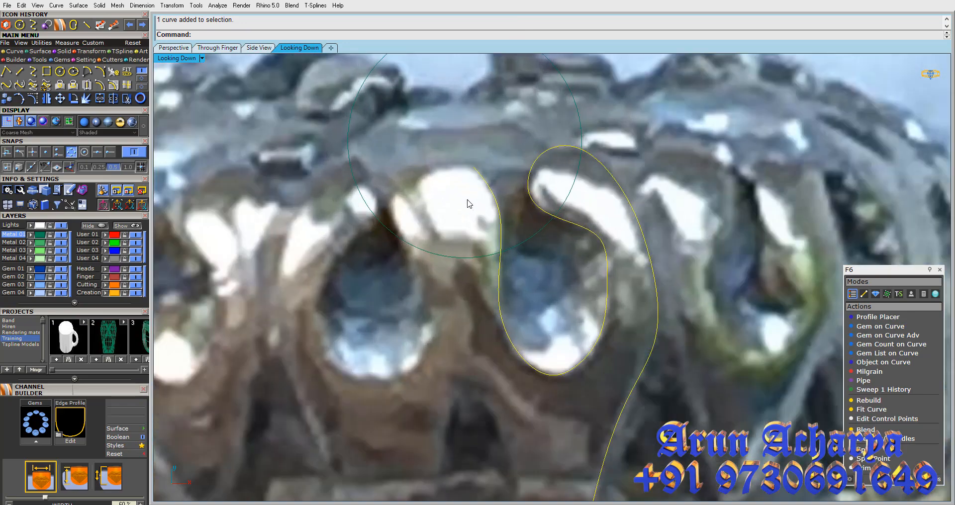
scroll(468, 200, "down", 4)
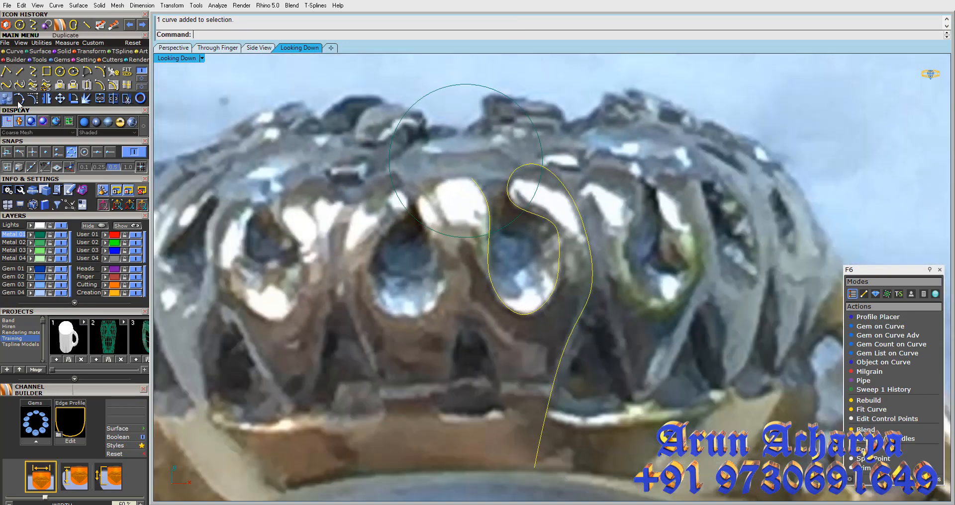
left_click(46, 99)
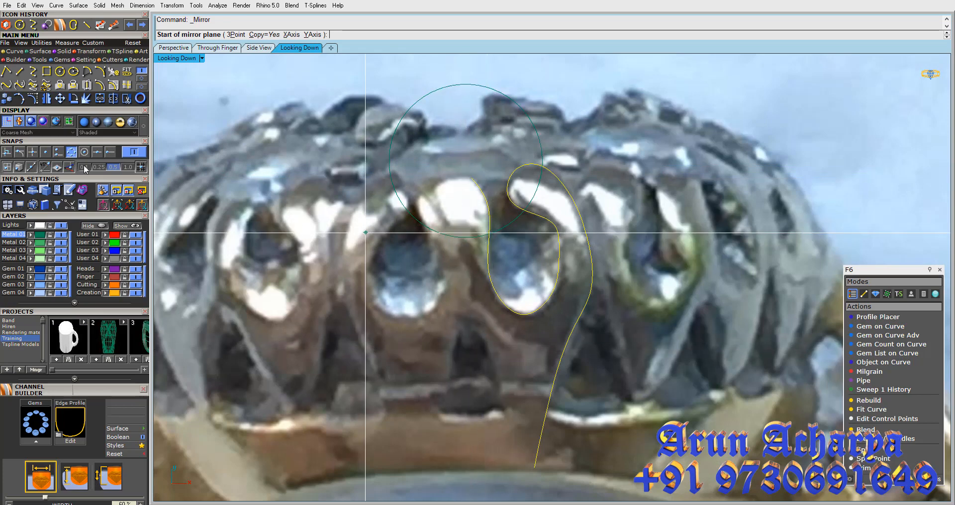
left_click(466, 250)
left_click(472, 331)
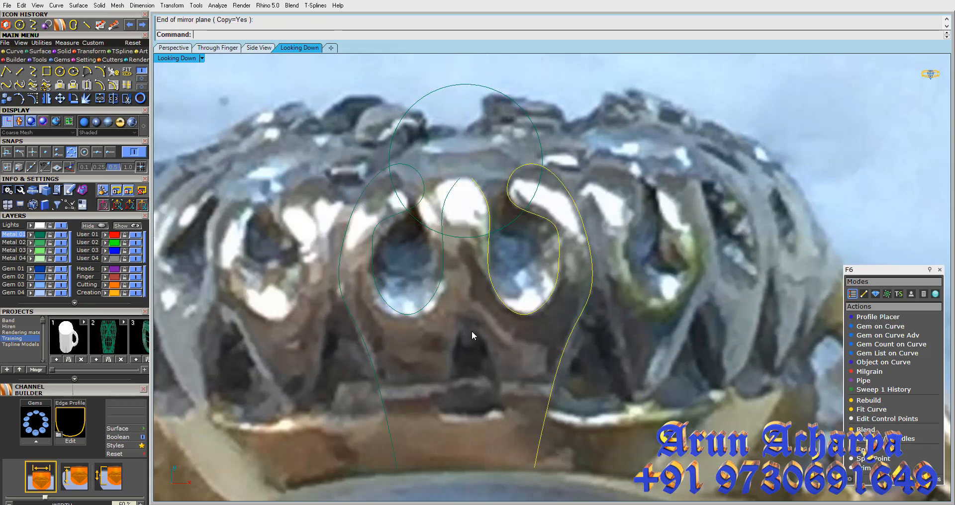
Turn on the control points of both the mirrored curve and the original prong curve
left_click(444, 258)
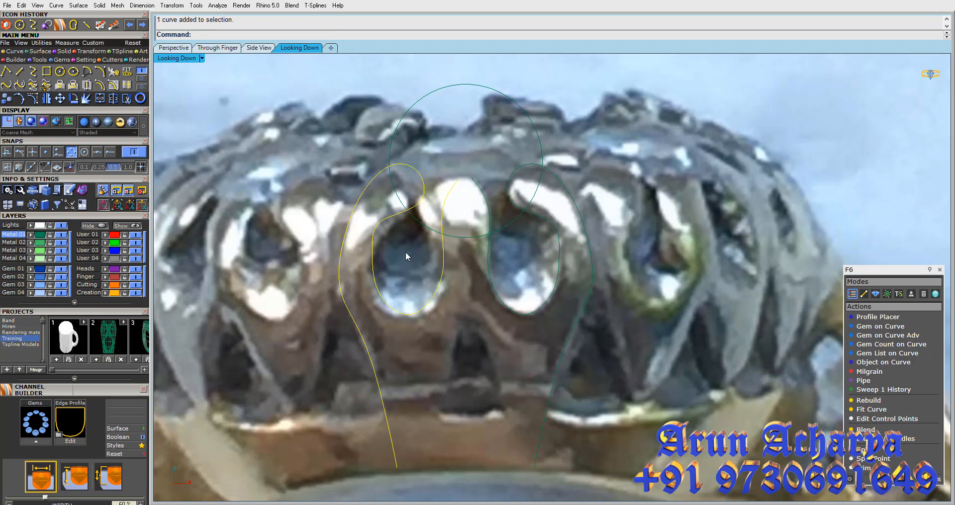
left_click(35, 97)
scroll(371, 217, "up", 6)
left_click(370, 221)
scroll(383, 238, "down", 8)
scroll(592, 249, "up", 6)
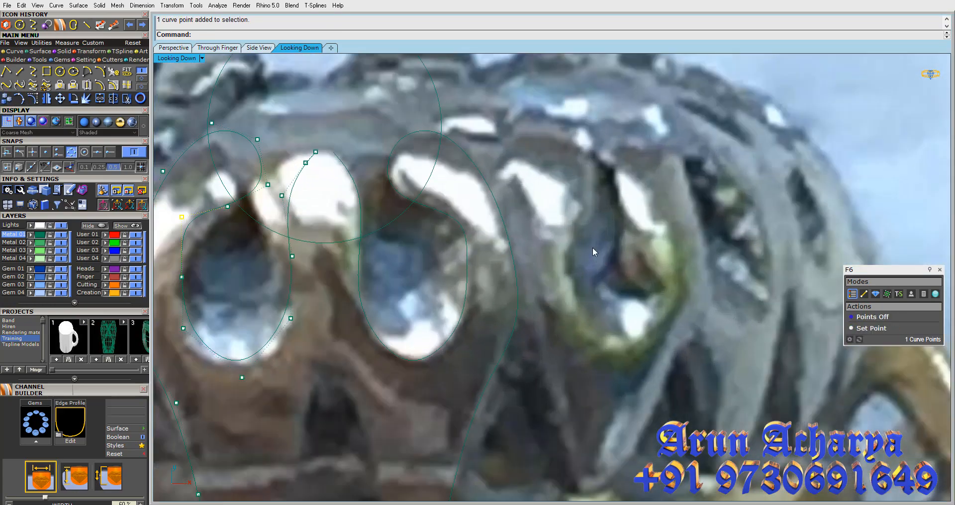
left_click(457, 222)
left_click(34, 98)
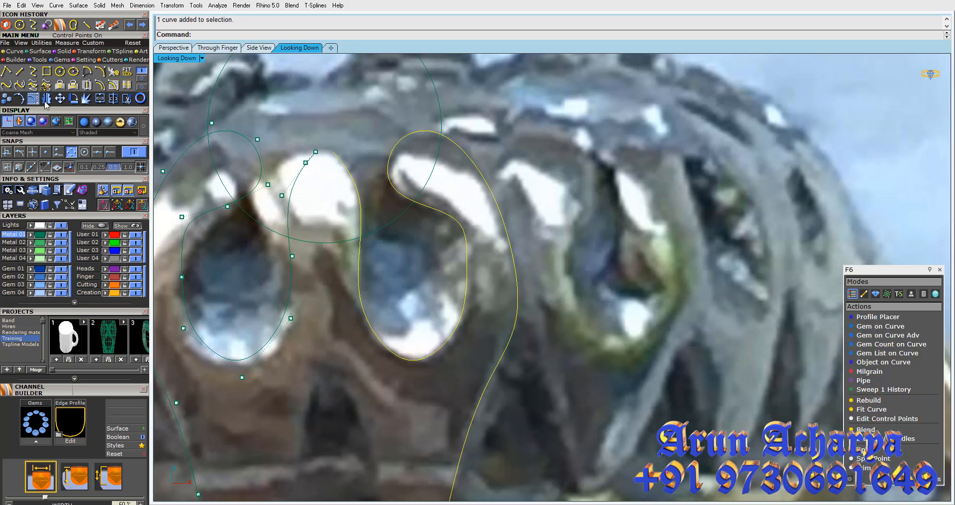
Move the control point at the original curve's upper inner shoulder slightly down and inward to fit the oval opening
left_click(467, 217)
left_click(60, 99)
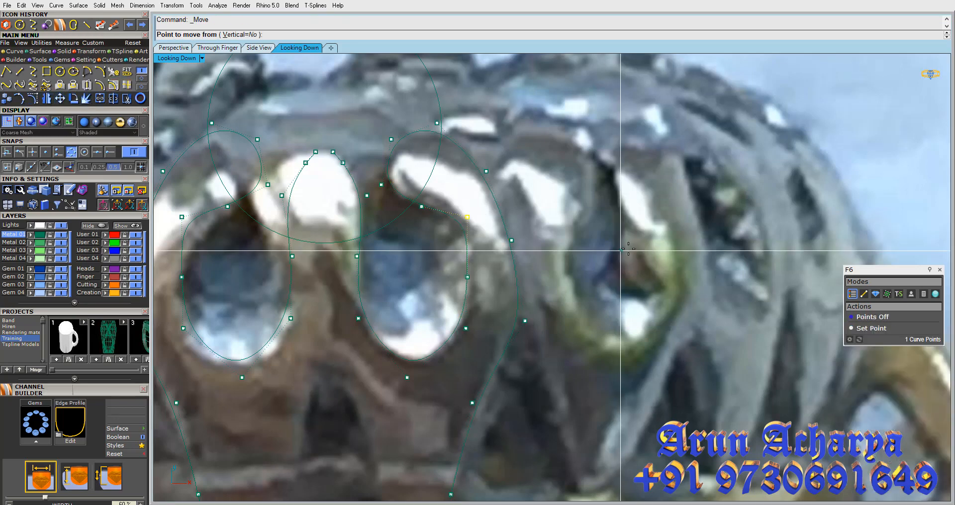
left_click(630, 248)
left_click(622, 256)
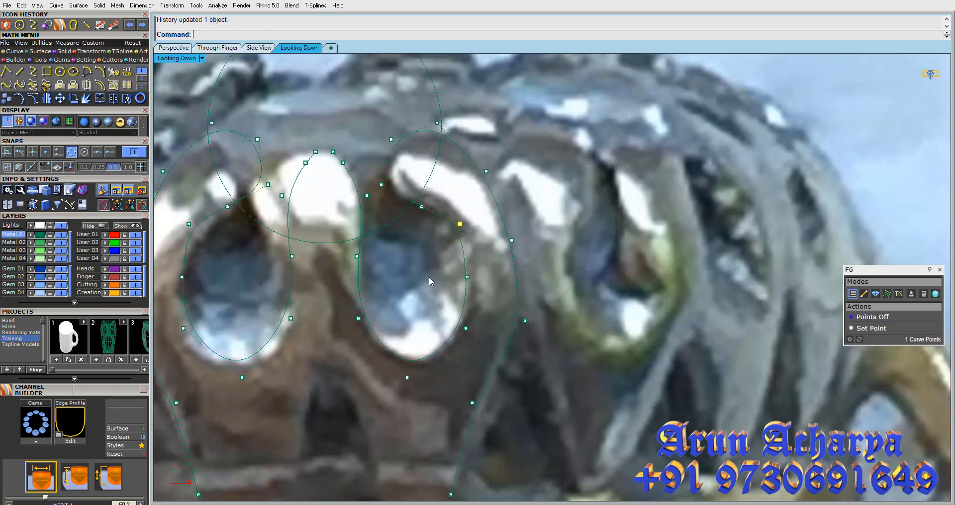
Move the upper control point on the original curve's outer side slightly up and outward in two small moves
left_click_drag(426, 216, 483, 248)
right_click_drag(529, 336, 533, 303)
left_click_drag(515, 302, 525, 283)
right_click(540, 199)
left_click(538, 217)
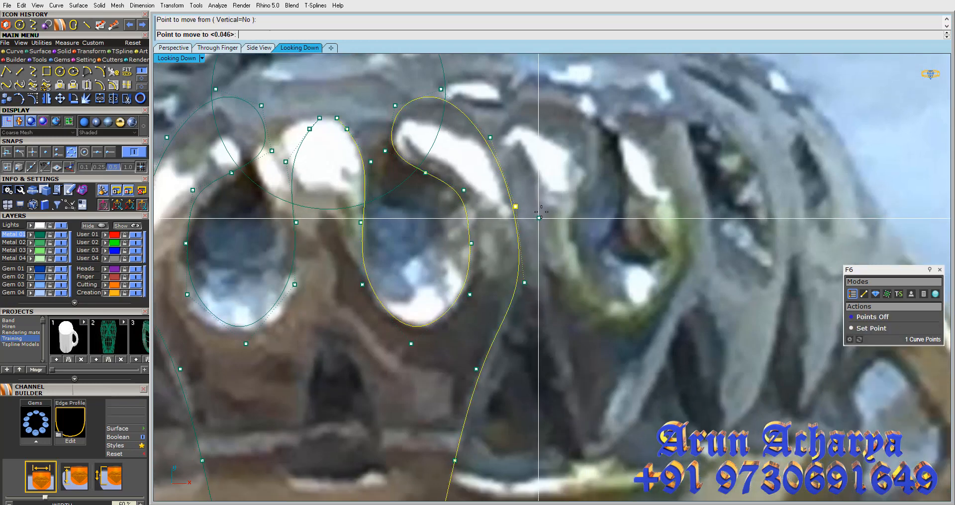
left_click(542, 208)
right_click(542, 208)
left_click(543, 210)
left_click(548, 208)
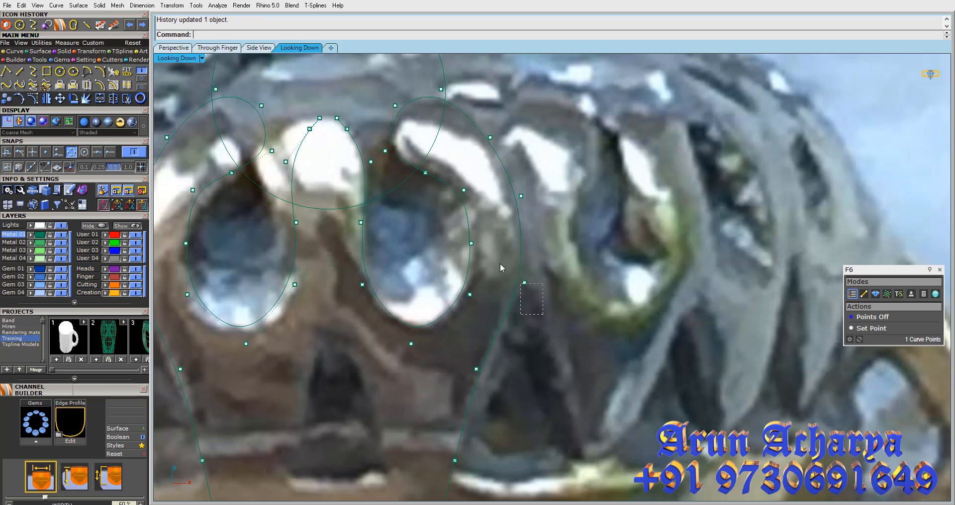
Raise the middle control point on the curve's outer side slightly and shift the one above it a little further outward
left_click_drag(500, 264, 500, 263)
right_click(586, 295)
left_click(589, 298)
left_click(589, 290)
left_click_drag(508, 219, 540, 183)
right_click(554, 207)
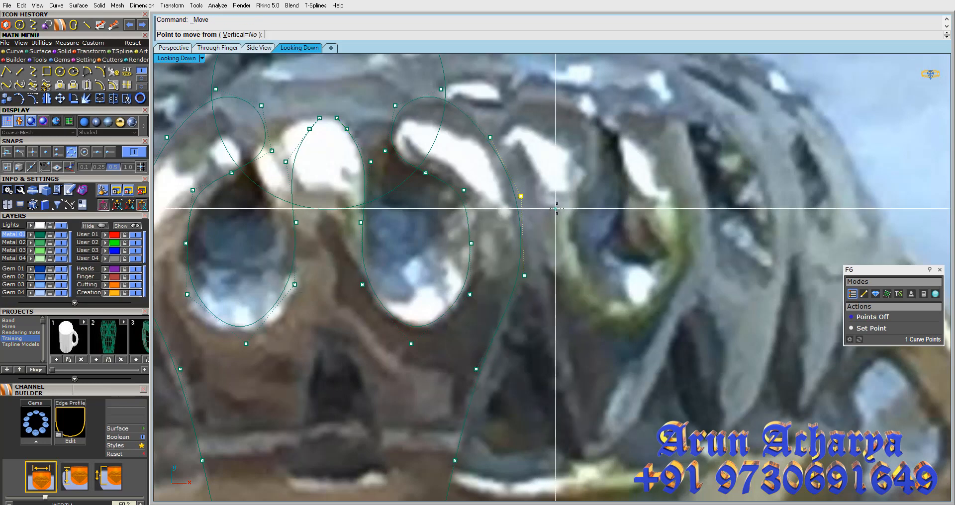
left_click(556, 208)
left_click(561, 208)
Move the two control points on the original curve's tapering lower leg slightly down and outward to follow the photo
right_click_drag(521, 351, 512, 240)
left_click_drag(451, 249, 491, 280)
right_click(504, 291)
left_click(506, 293)
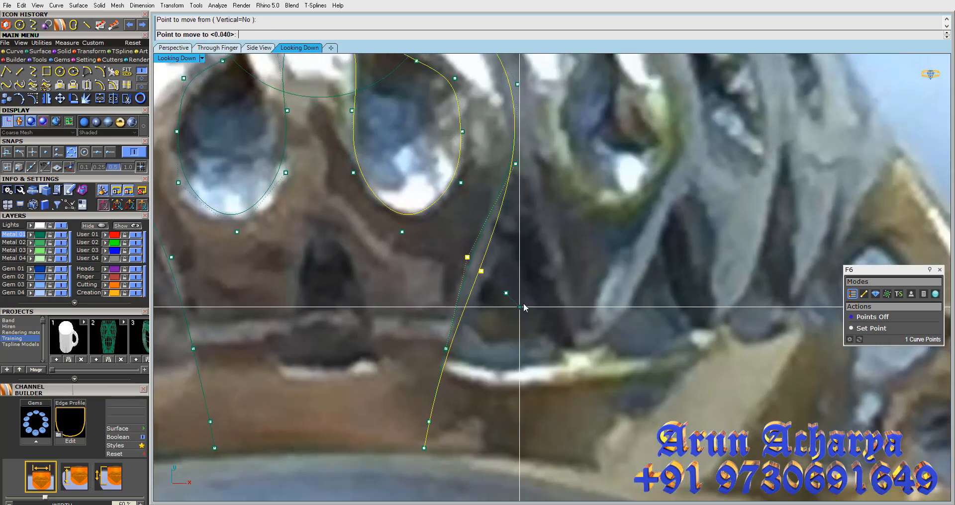
left_click(519, 307)
left_click_drag(419, 324, 472, 372)
right_click(498, 383)
left_click(499, 383)
left_click(503, 387)
Move the bottom end control points of both mirrored curves straight down past the photo's inner band edge
right_click_drag(418, 392, 423, 349)
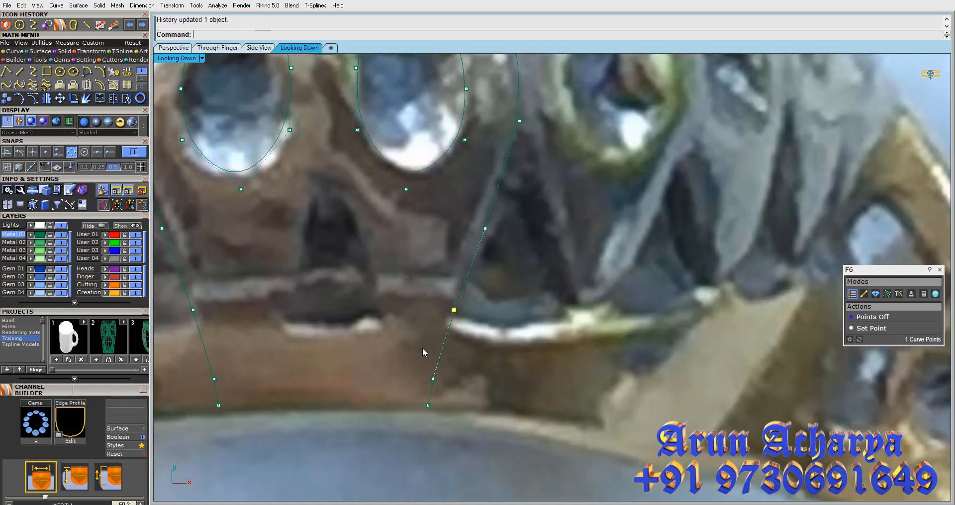
left_click_drag(409, 409, 493, 348)
left_click_drag(461, 440, 463, 441)
right_click_drag(232, 431, 275, 366)
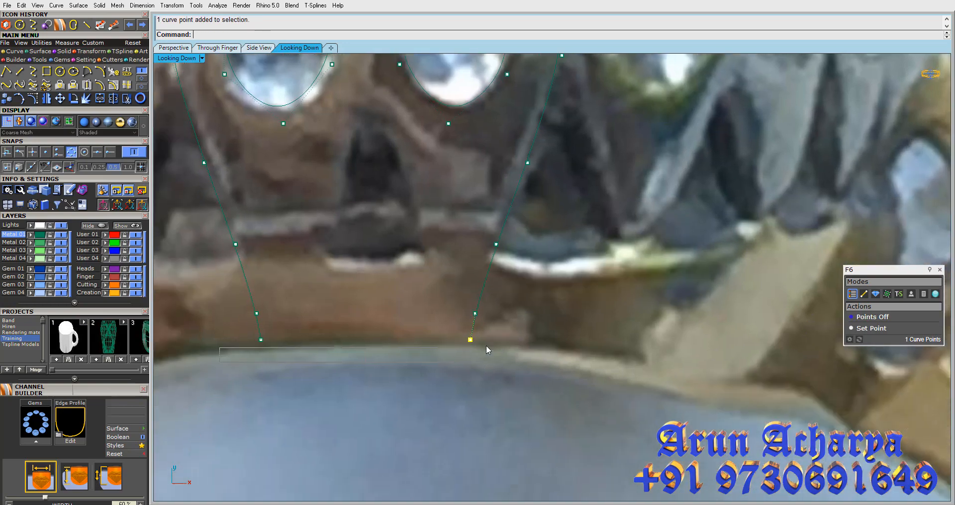
scroll(498, 333, "down", 3)
scroll(498, 333, "up", 2)
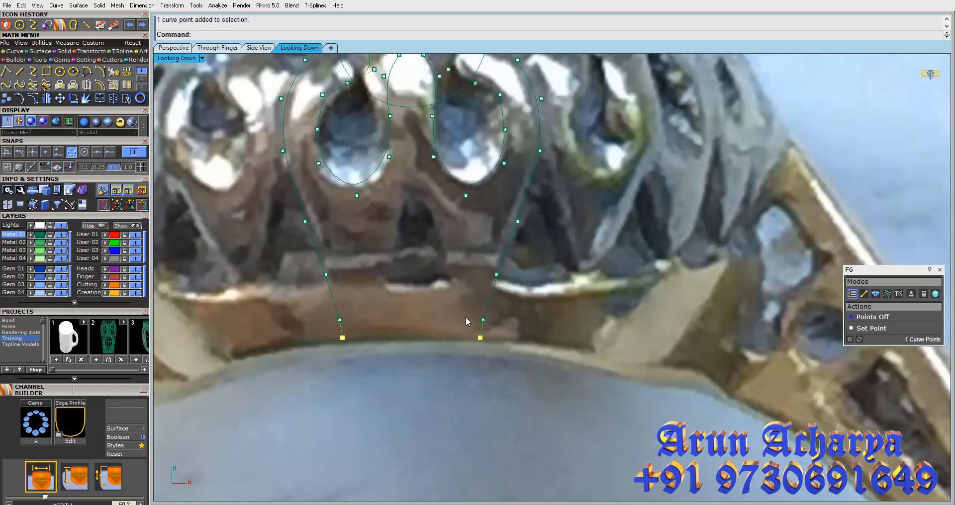
right_click_drag(466, 317, 450, 346)
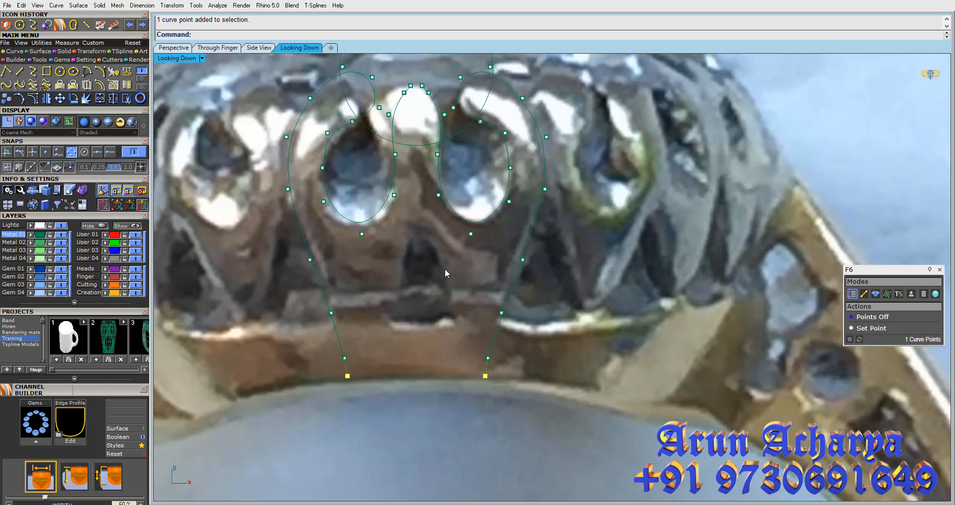
left_click(140, 26)
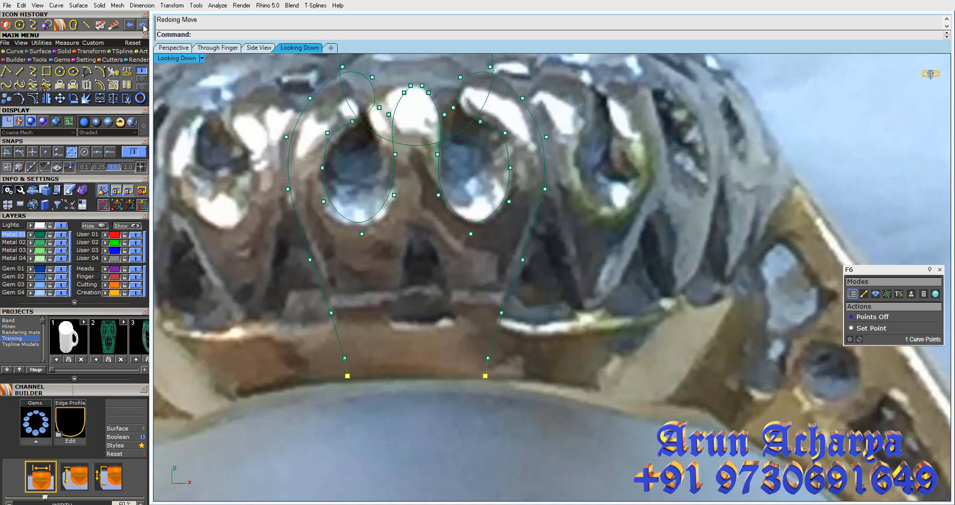
right_click(449, 295)
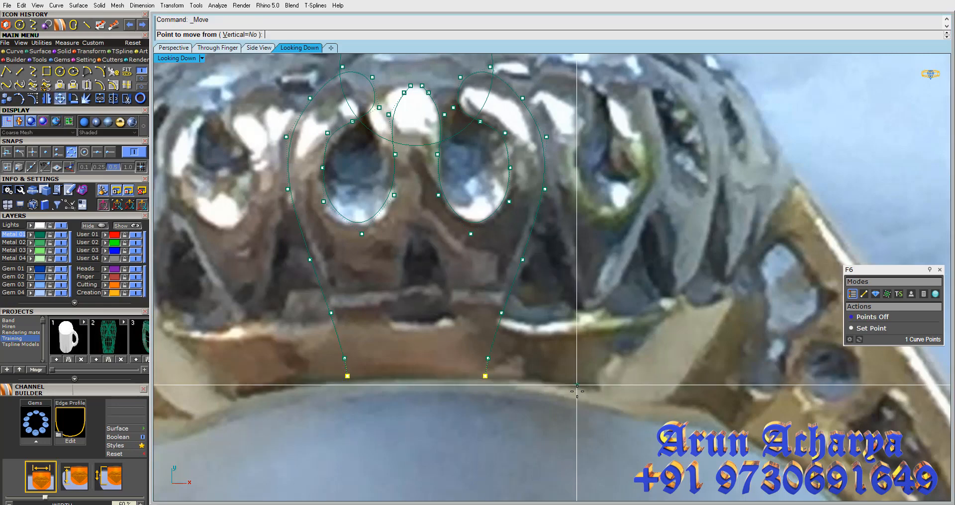
left_click(576, 386)
left_click(576, 421)
key("Escape")
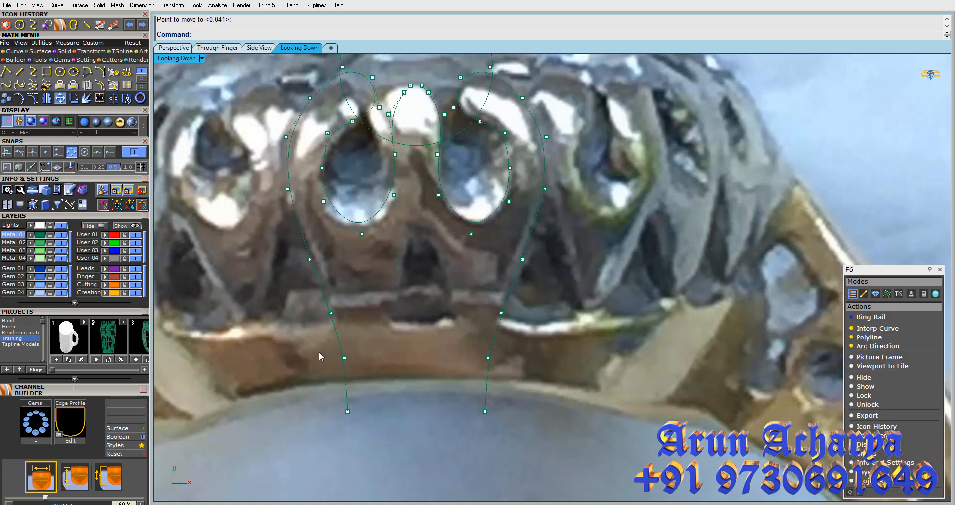
Hide the control points of both curves and check their shape against the photo
left_click_drag(319, 351, 559, 392)
key("Escape")
right_click_drag(455, 338, 470, 356)
right_click_drag(447, 272, 457, 335)
scroll(447, 179, "up", 4)
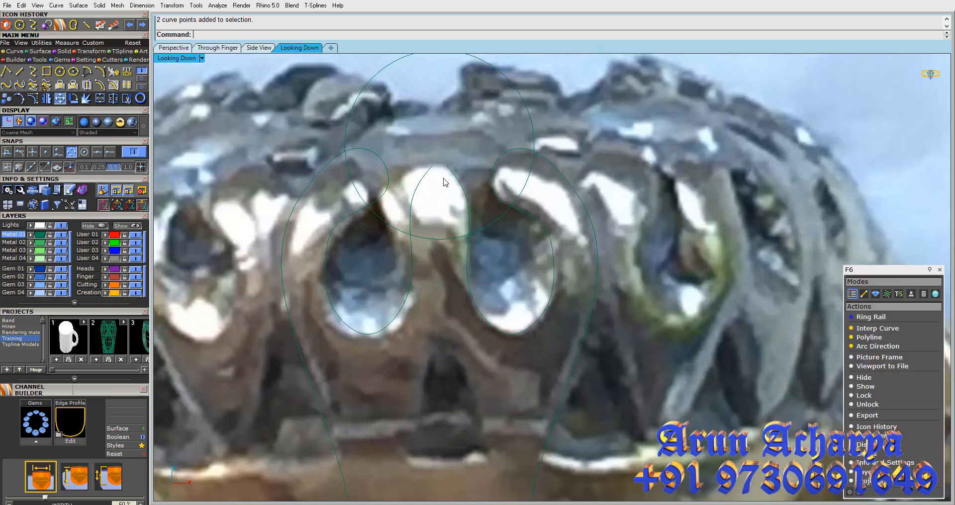
left_click_drag(460, 156, 414, 183)
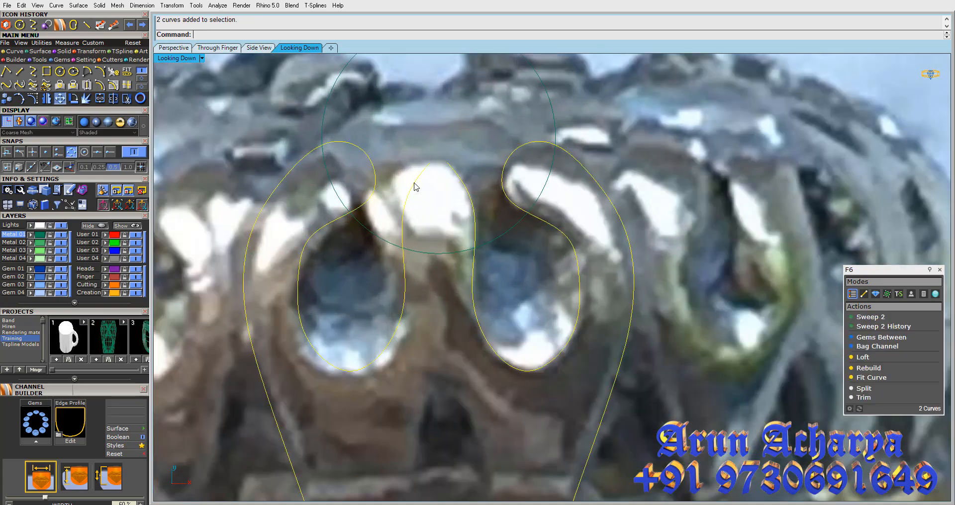
scroll(416, 187, "down", 4)
On the right-hand curve, lower the opening's upper outer control point slightly and move the one below it slightly down and outward
left_click(519, 224)
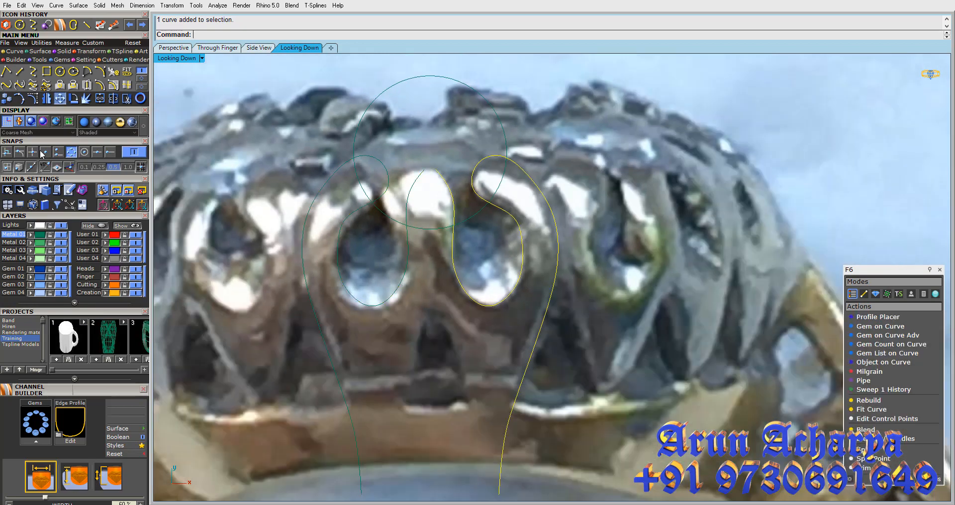
left_click(32, 98)
left_click(519, 216)
scroll(515, 223, "up", 6)
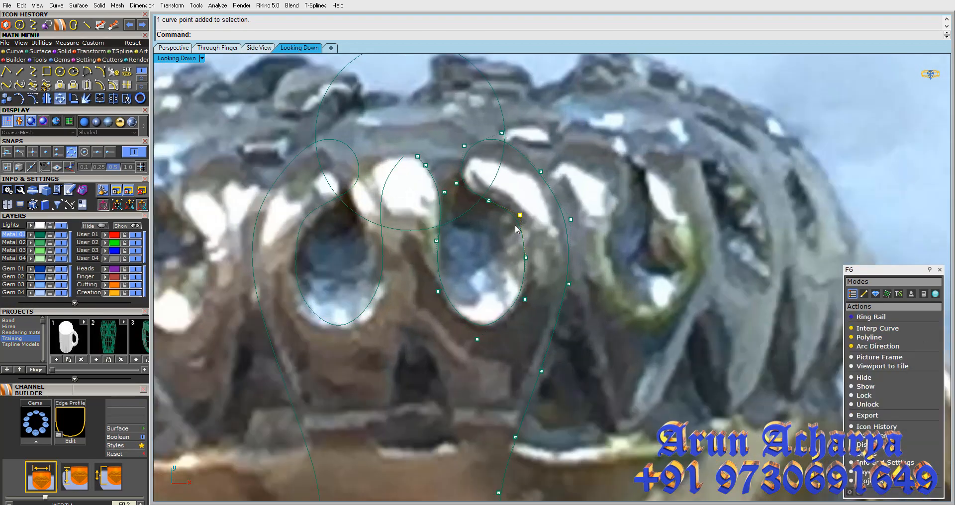
left_click(60, 99)
left_click(504, 254)
left_click(504, 261)
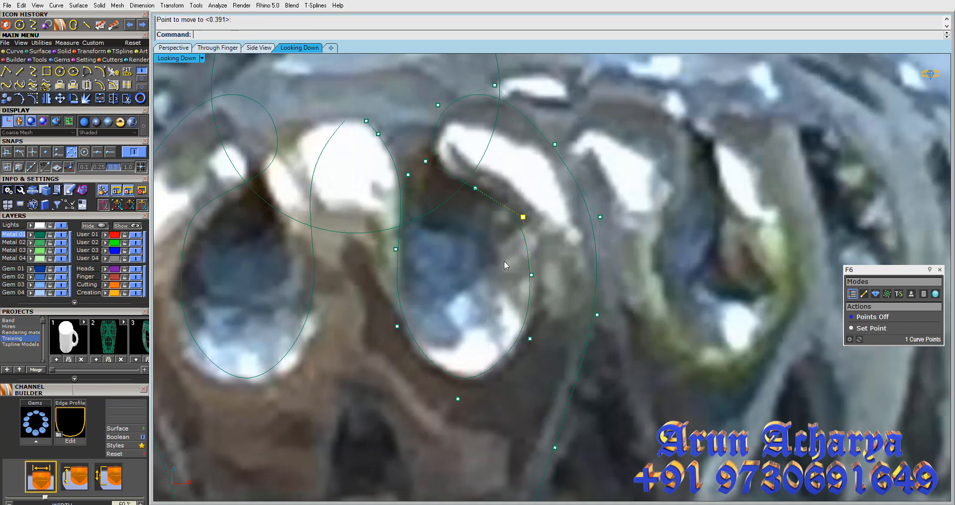
right_click(568, 254)
left_click(561, 256)
left_click(566, 262)
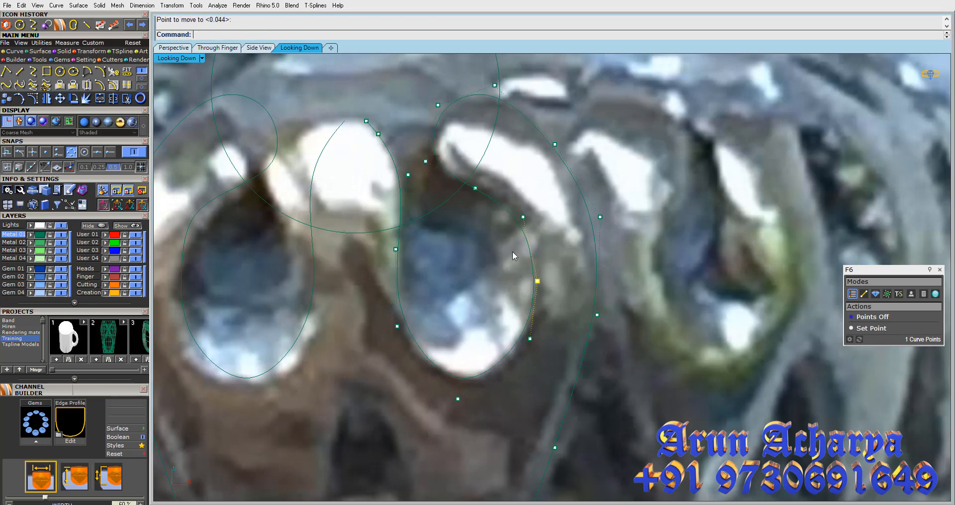
Shift the upper outer control point of the right-hand curve's opening slightly inward
left_click(523, 218)
right_click(528, 214)
left_click(548, 201)
left_click(544, 201)
scroll(484, 210, "down", 4)
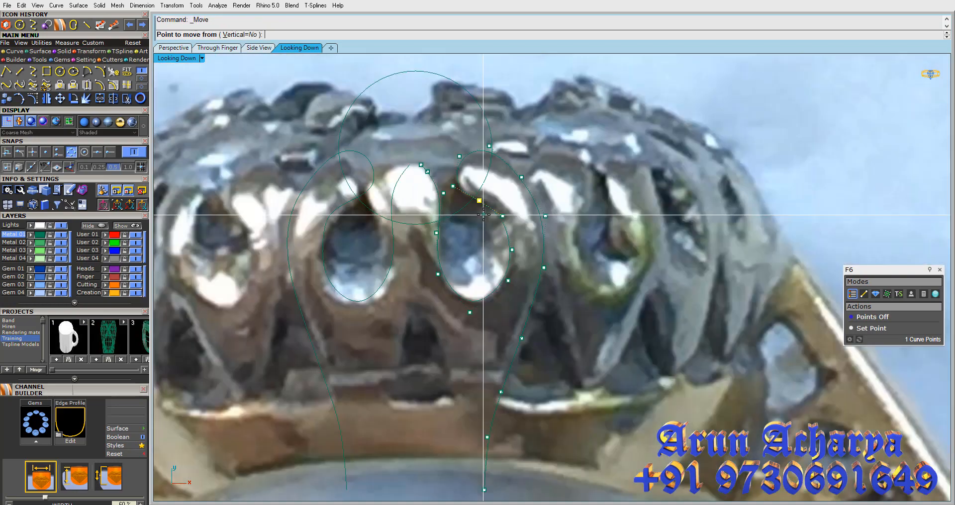
left_click_drag(366, 249, 365, 250)
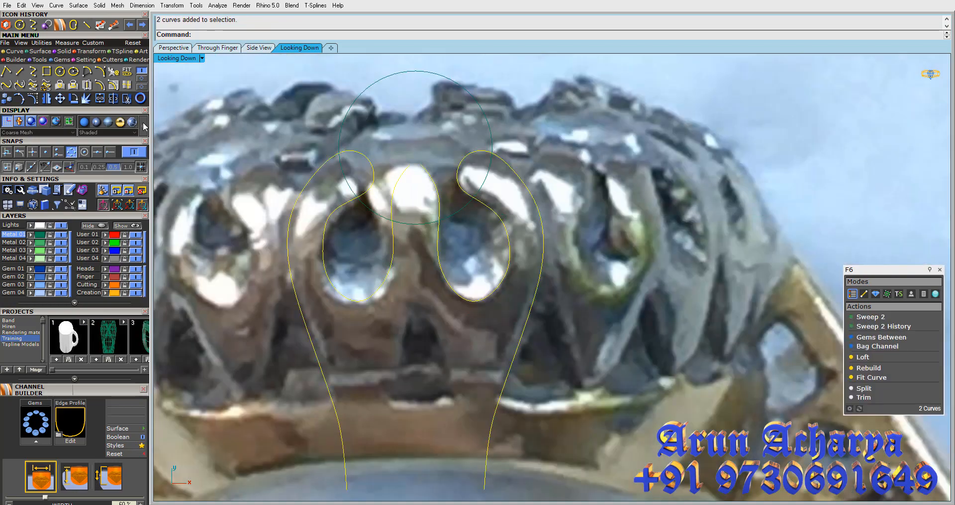
Scale the two control points at the right-hand curve's inner tip horizontally with Scale1D to shift them outward from the centre
key("Escape")
scroll(383, 149, "up", 5)
left_click(436, 179)
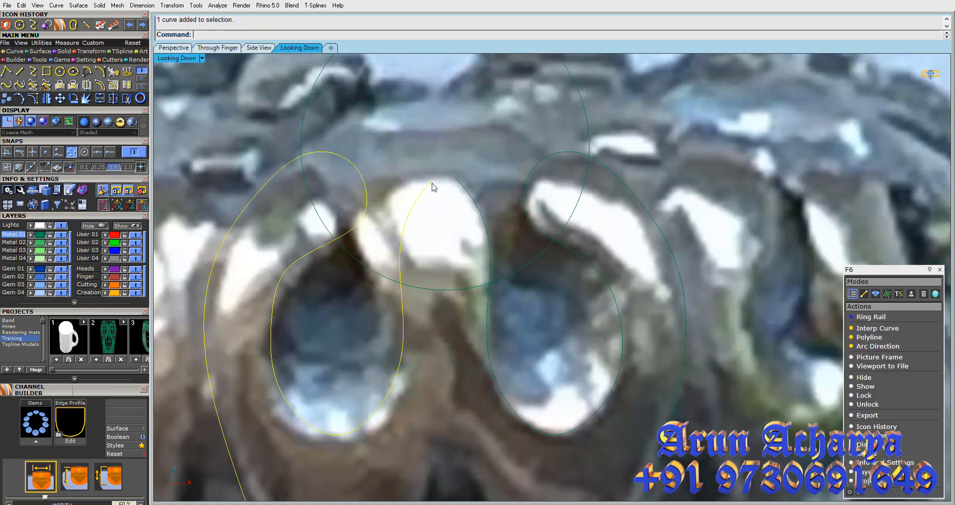
key("F10")
scroll(418, 196, "up", 2)
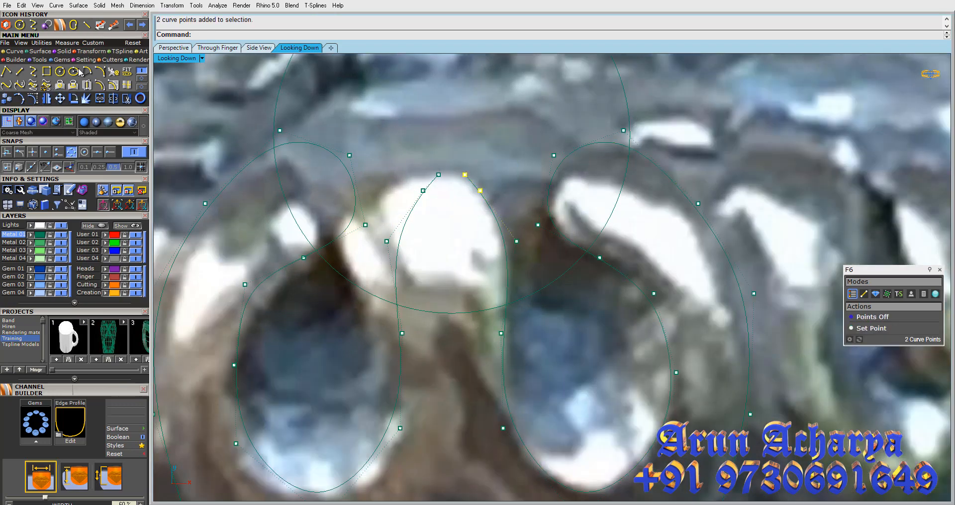
left_click(79, 53)
left_click(34, 73)
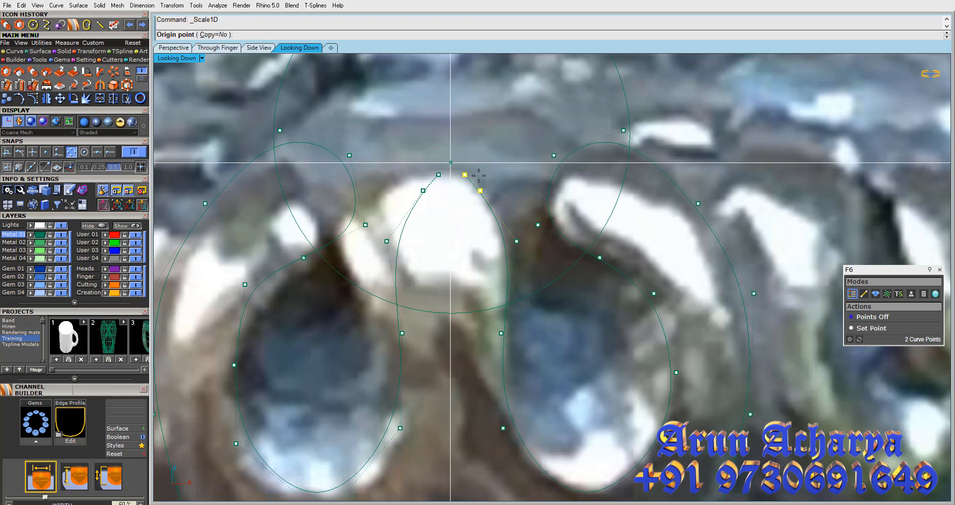
left_click(499, 181)
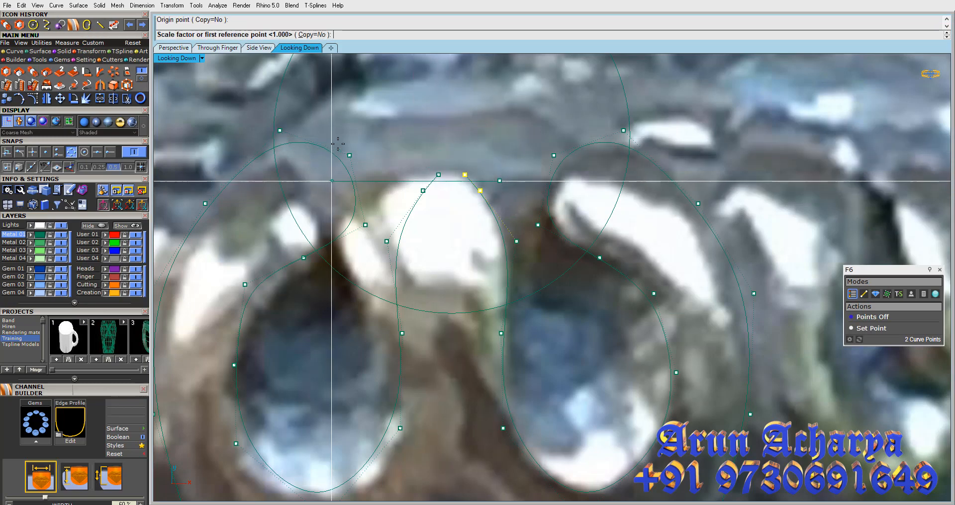
left_click(371, 145)
left_click(448, 148)
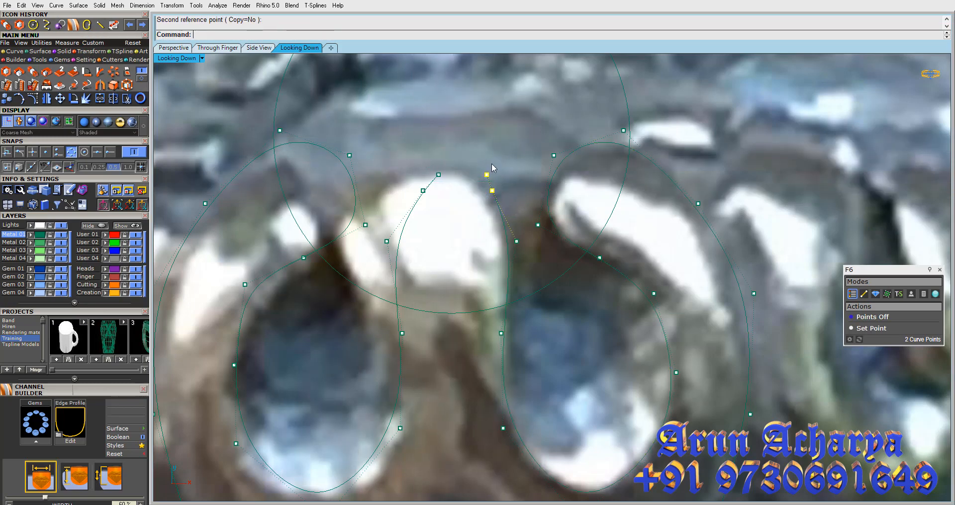
Move the control point just below the right-hand curve's inner tip slightly outward to smooth the end
left_click_drag(506, 204, 504, 202)
right_click(463, 206)
left_click(474, 207)
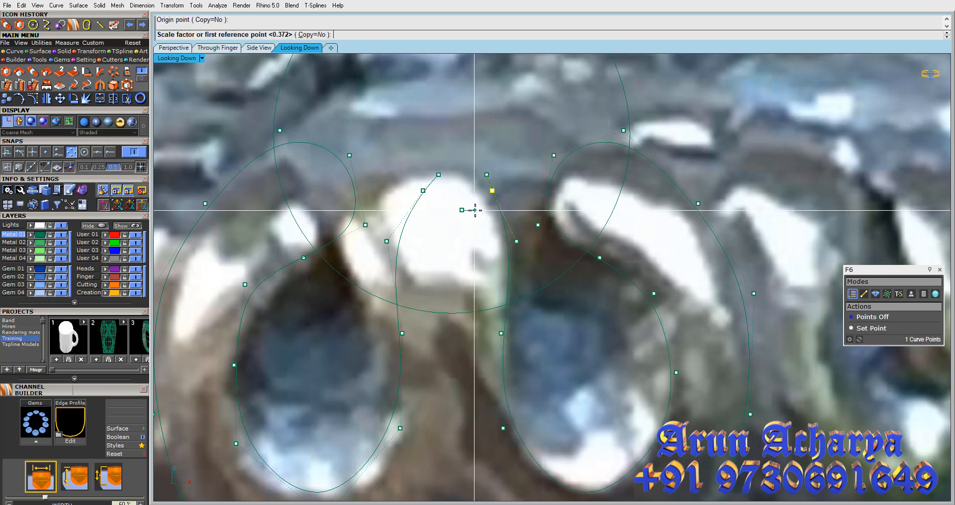
left_click(60, 99)
left_click(450, 216)
left_click(454, 215)
key("Escape")
key("Escape")
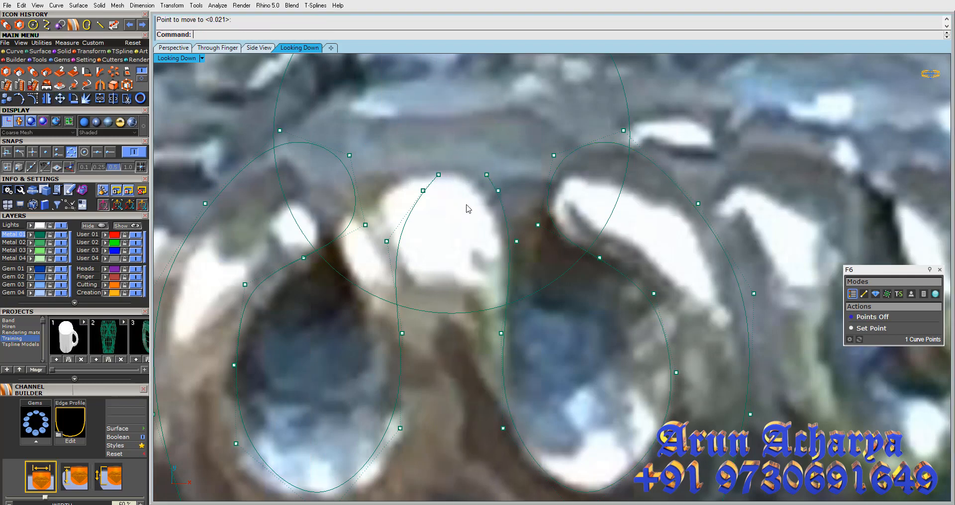
Delete the outdated left-hand curve and mirror the adjusted right-hand curve across the vertical centre axis
left_click(422, 192)
scroll(405, 172, "down", 6)
key("Delete")
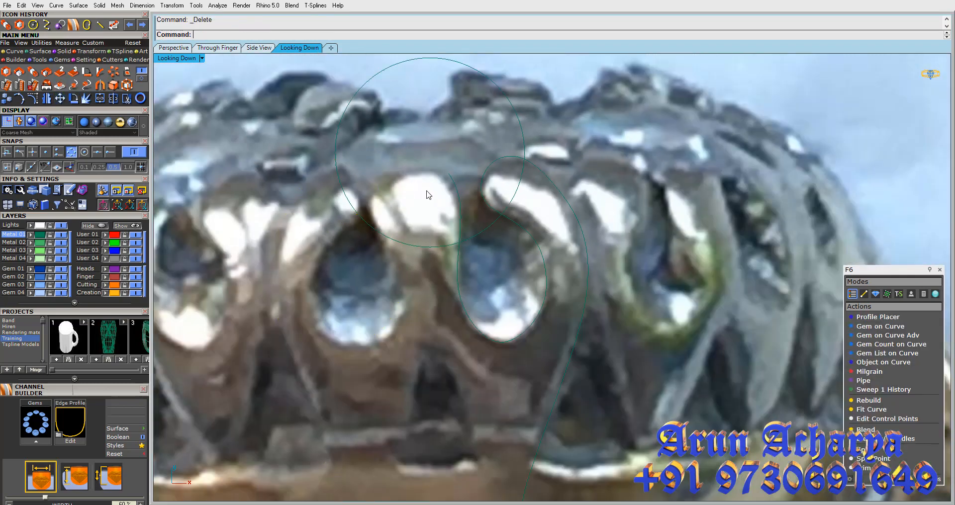
left_click(458, 198)
left_click(46, 99)
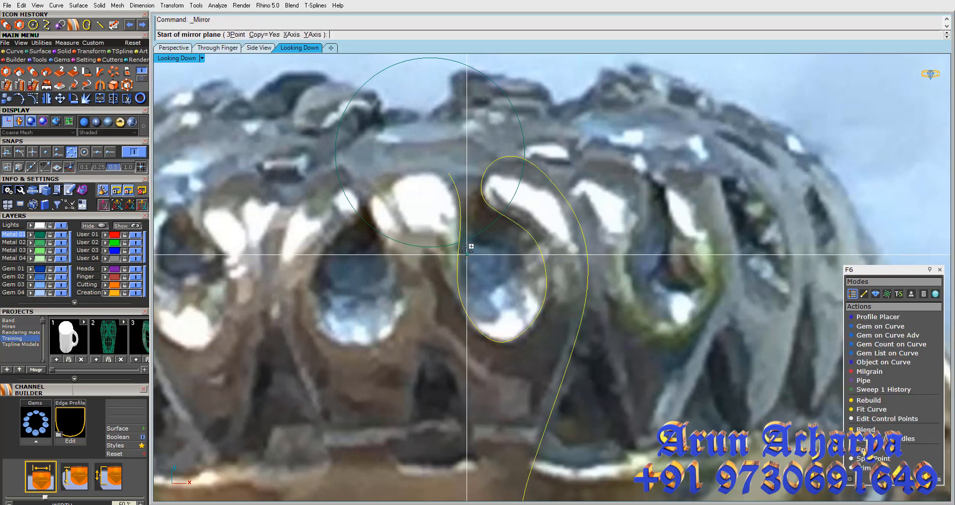
left_click(437, 251)
left_click(437, 286)
left_click(437, 288)
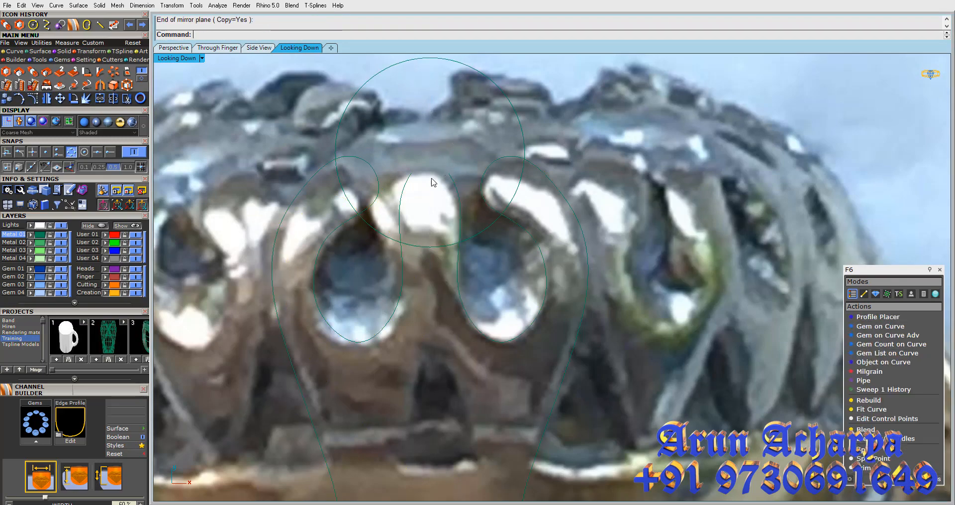
Draw a polyline segment joining the inner upper endpoints of the two mirrored curves with end snapping
left_click_drag(466, 175, 405, 193)
scroll(483, 303, "down", 6)
scroll(483, 333, "up", 6)
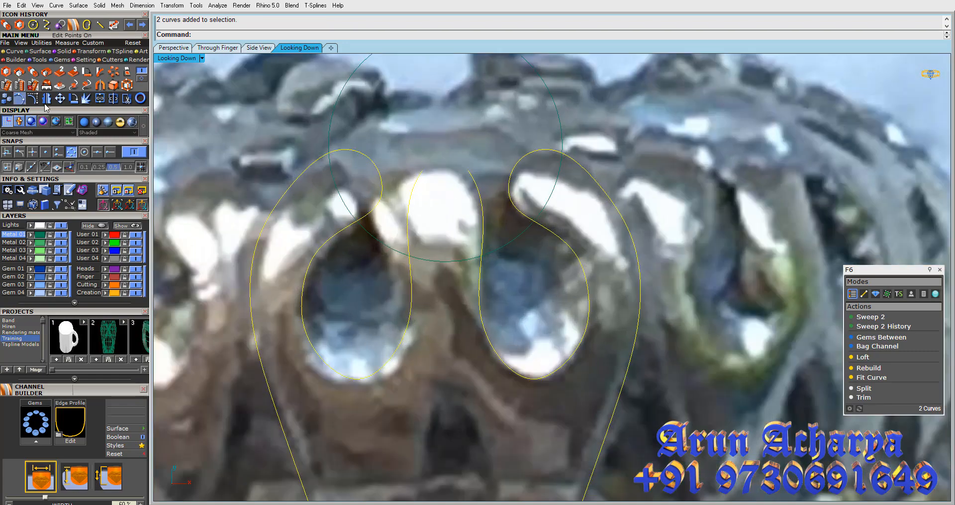
left_click(14, 51)
left_click(6, 71)
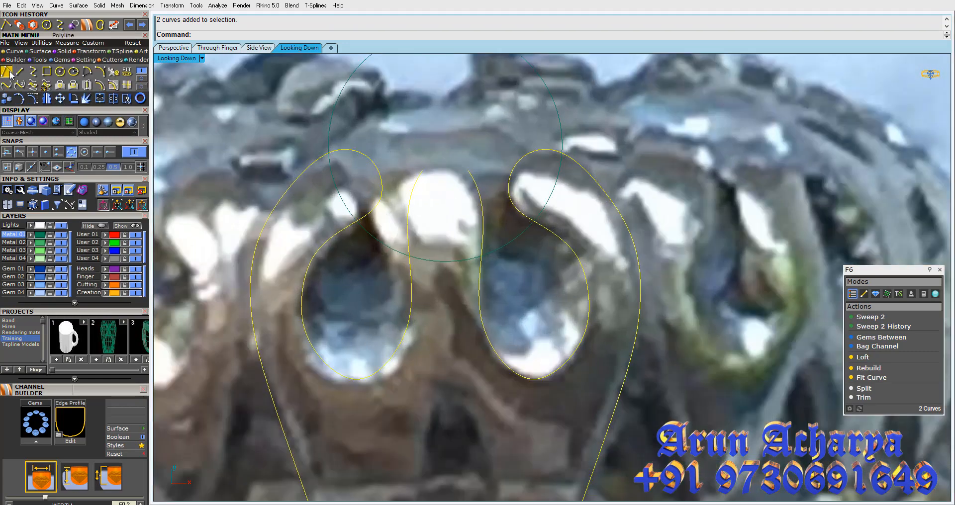
left_click(110, 151)
left_click(422, 171)
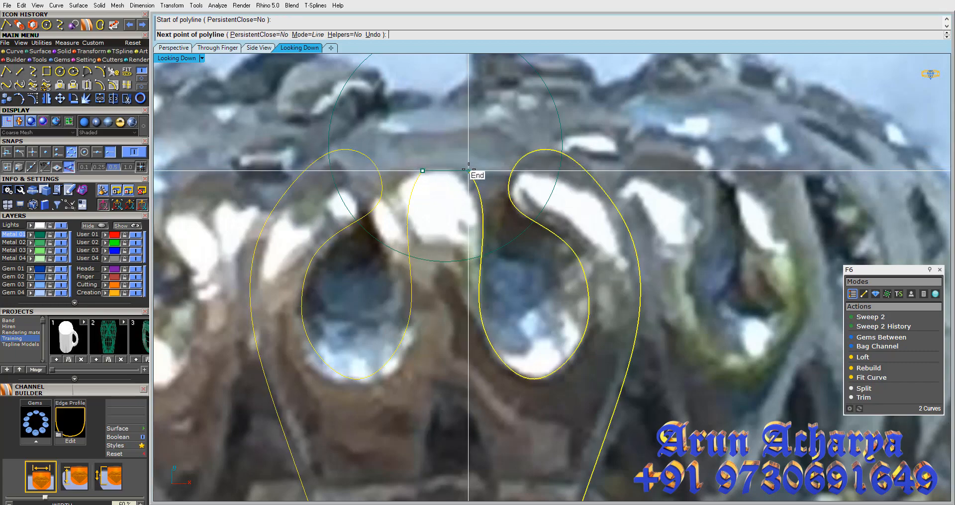
left_click(468, 170)
right_click(478, 165)
Show the control points of both mirrored curves and the short segment joining their inner tips
left_click_drag(478, 163, 405, 184)
scroll(418, 178, "down", 8)
scroll(423, 204, "up", 2)
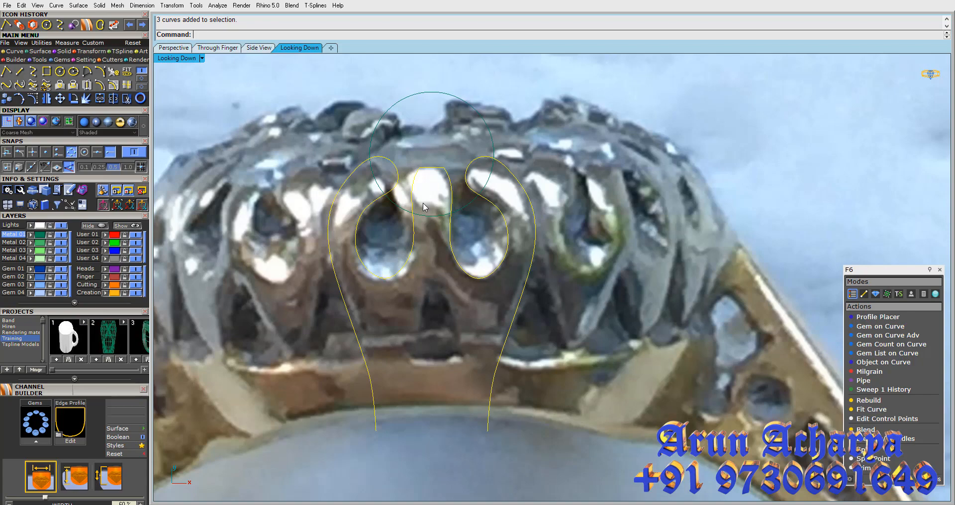
left_click(33, 98)
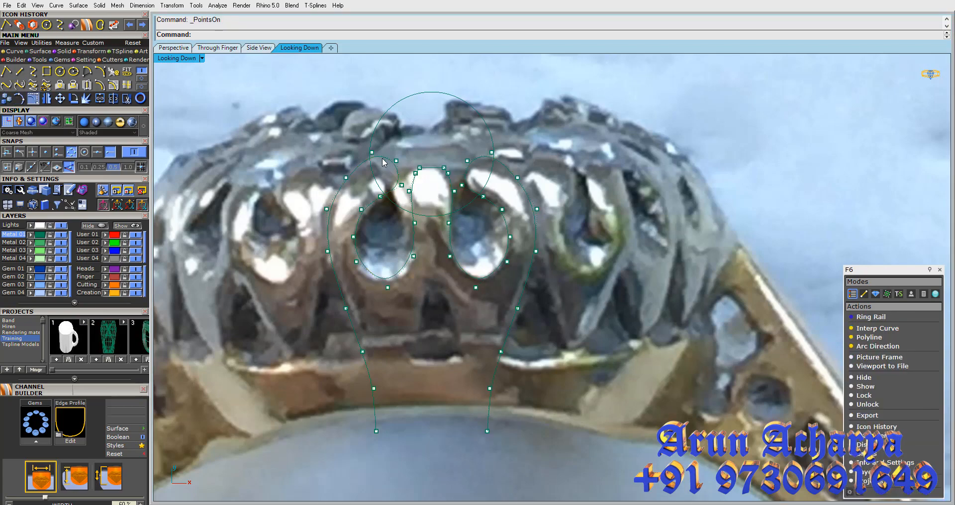
scroll(382, 158, "up", 2)
scroll(382, 159, "down", 2)
scroll(383, 160, "up", 2)
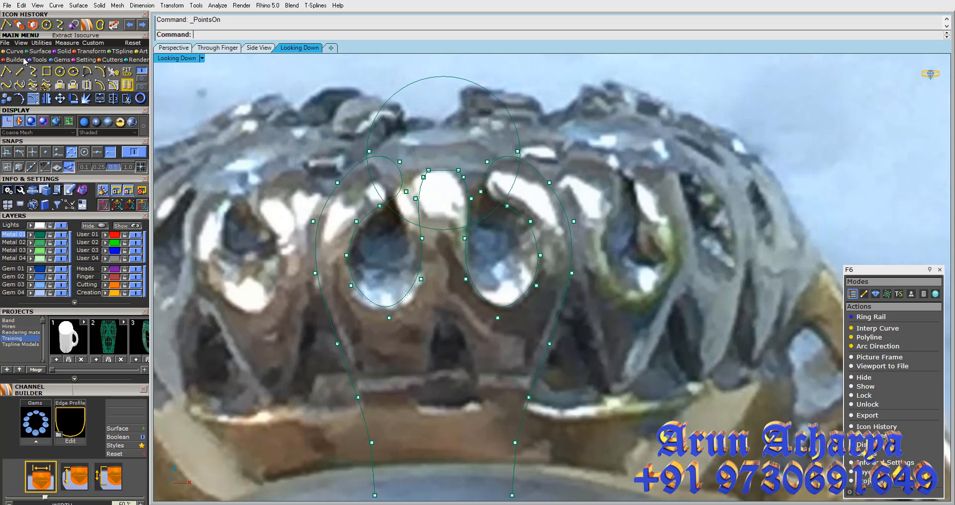
Draw a long horizontal guide line from the curves' inner tips out past the right-hand curve
left_click(25, 74)
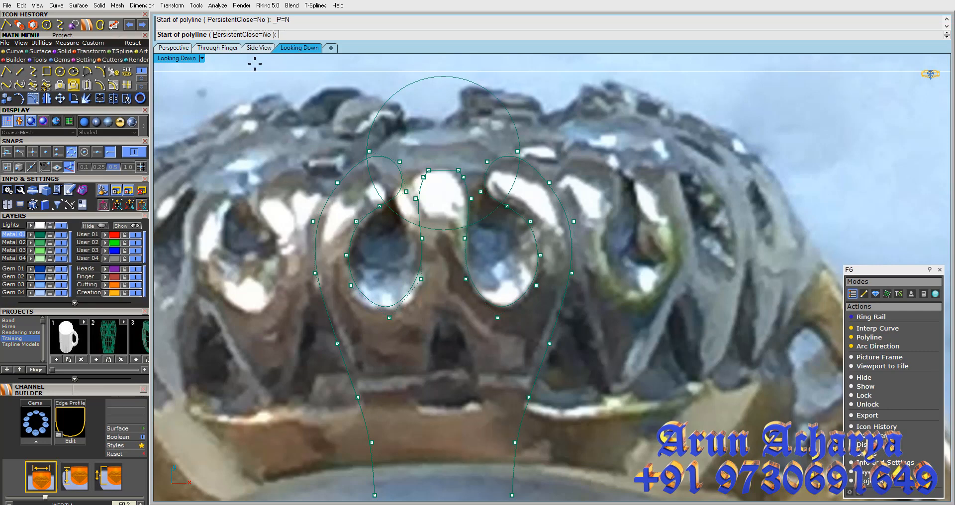
left_click(26, 74)
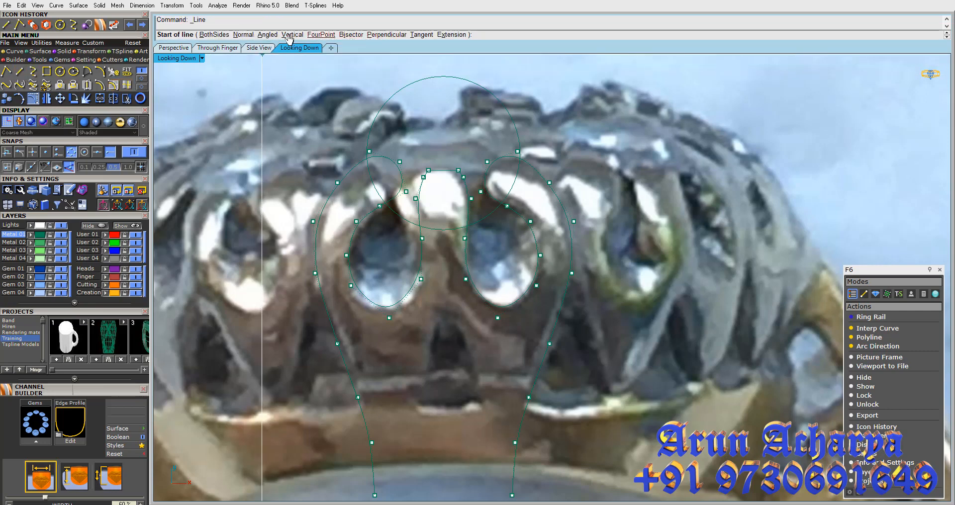
left_click(222, 35)
double_click(449, 174)
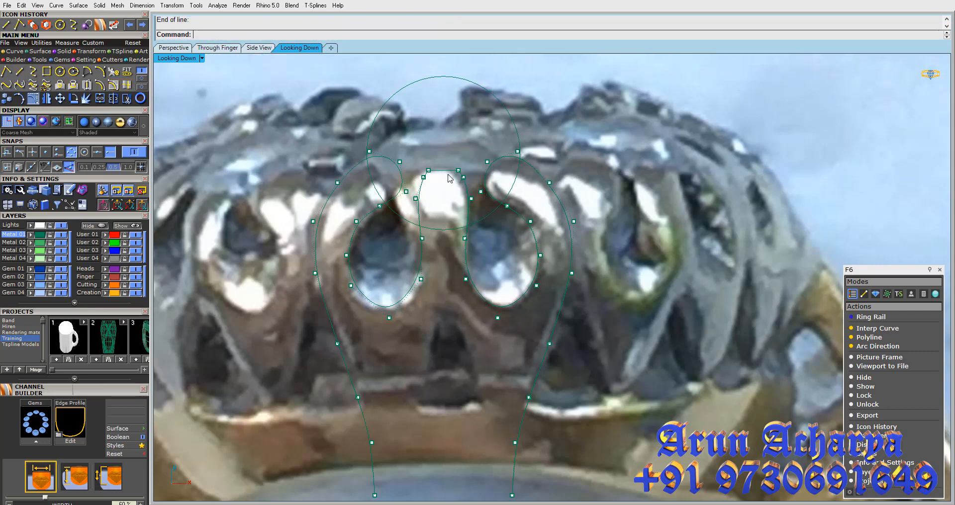
right_click(448, 175)
left_click(97, 154)
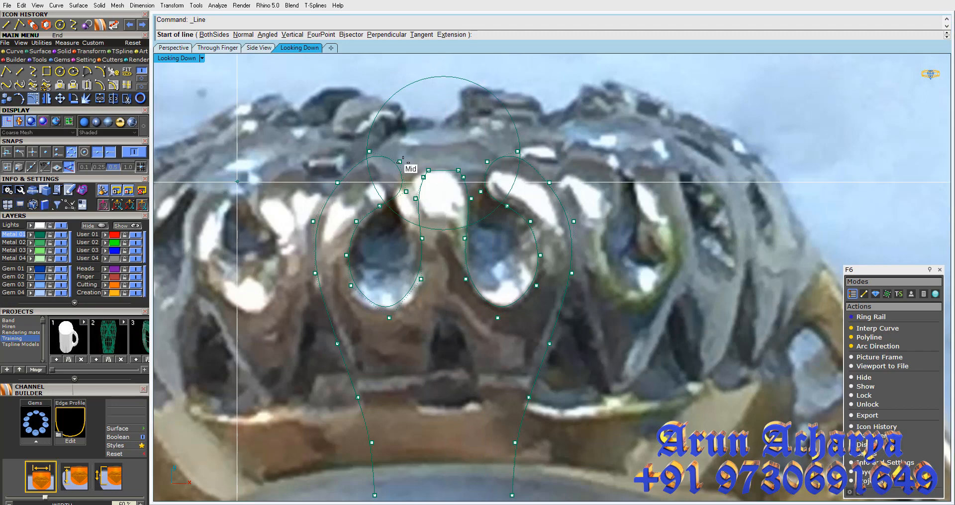
left_click(458, 170)
left_click(730, 170)
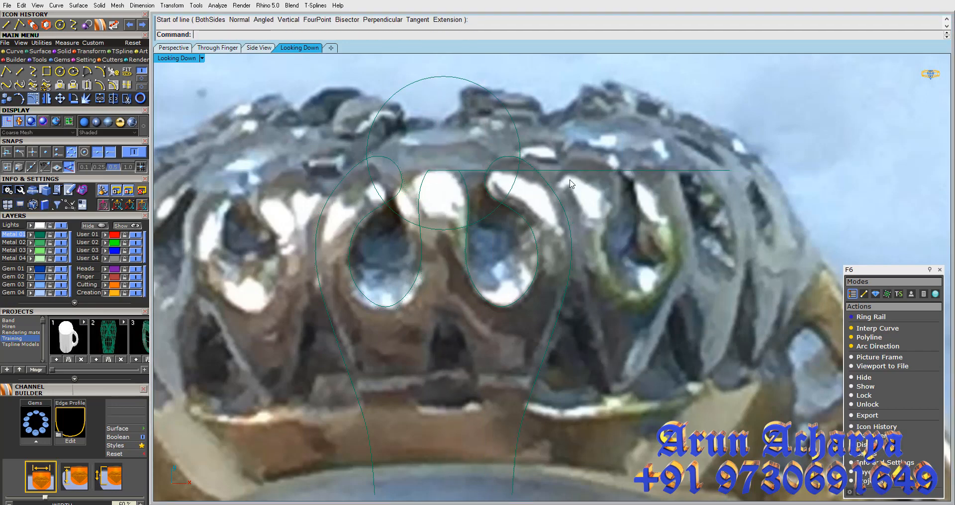
left_click_drag(520, 241, 517, 243)
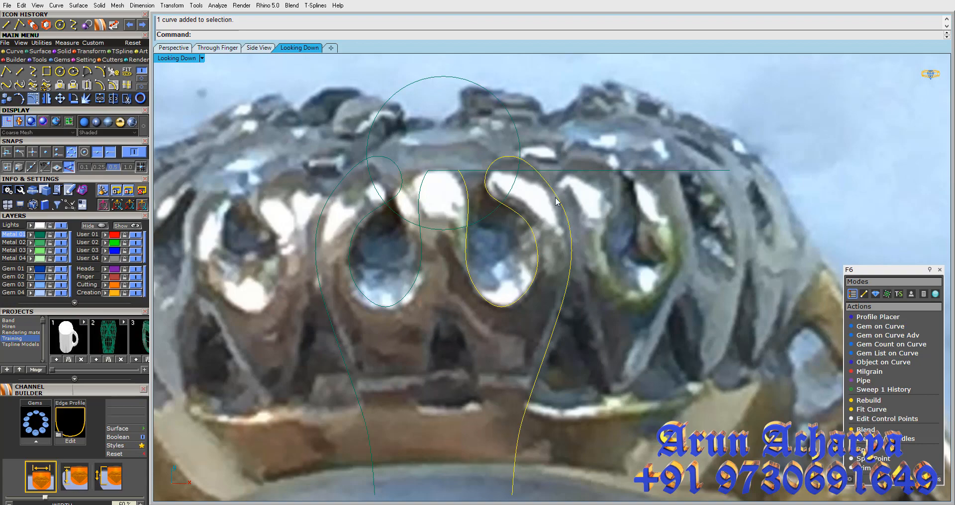
key("F10")
scroll(438, 138, "up", 3)
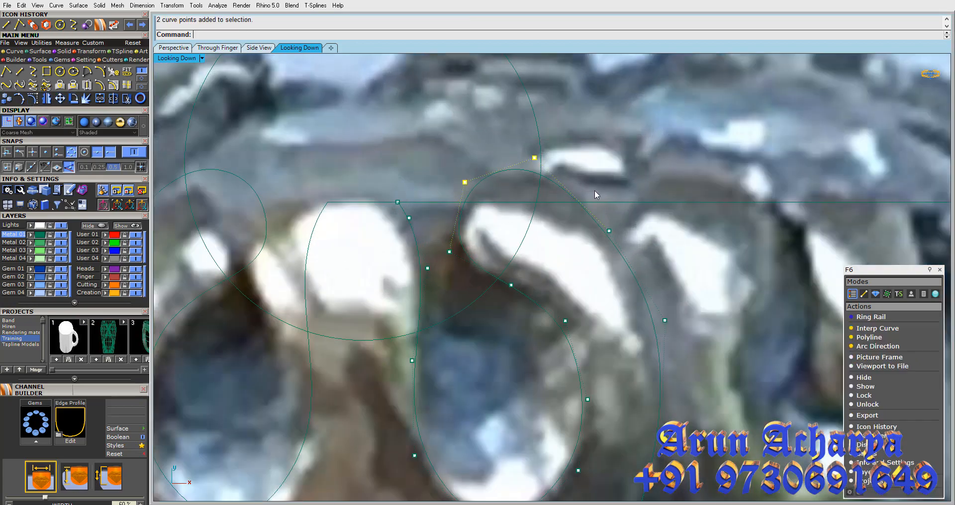
scroll(595, 190, "down", 2)
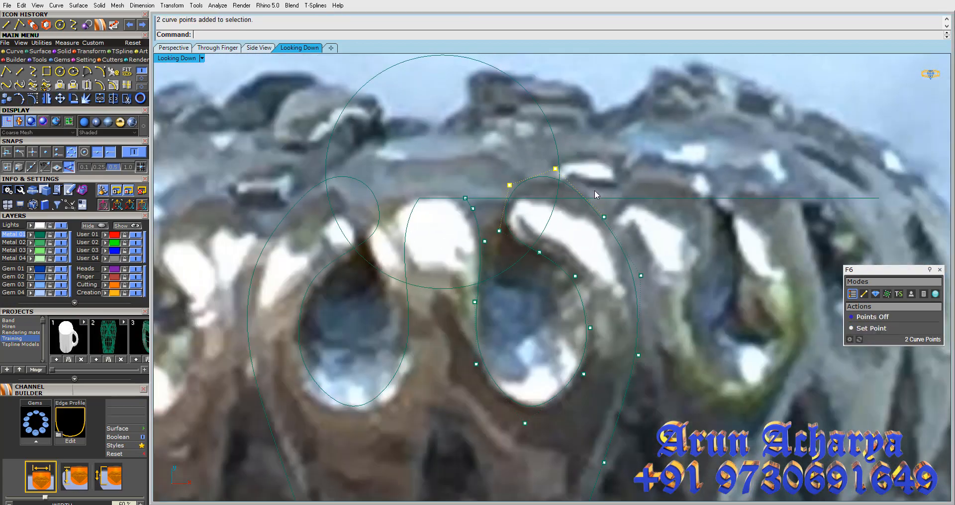
key("Escape")
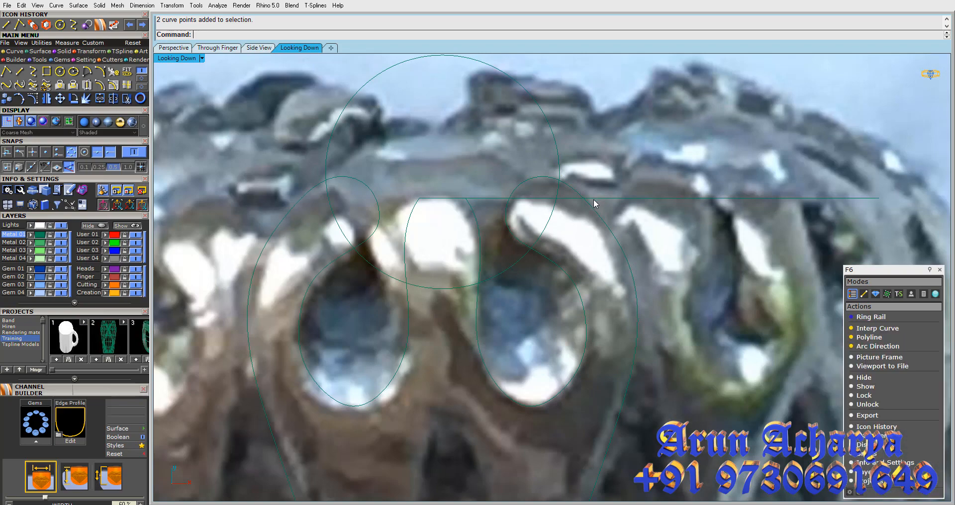
scroll(595, 203, "down", 2)
left_click(601, 210)
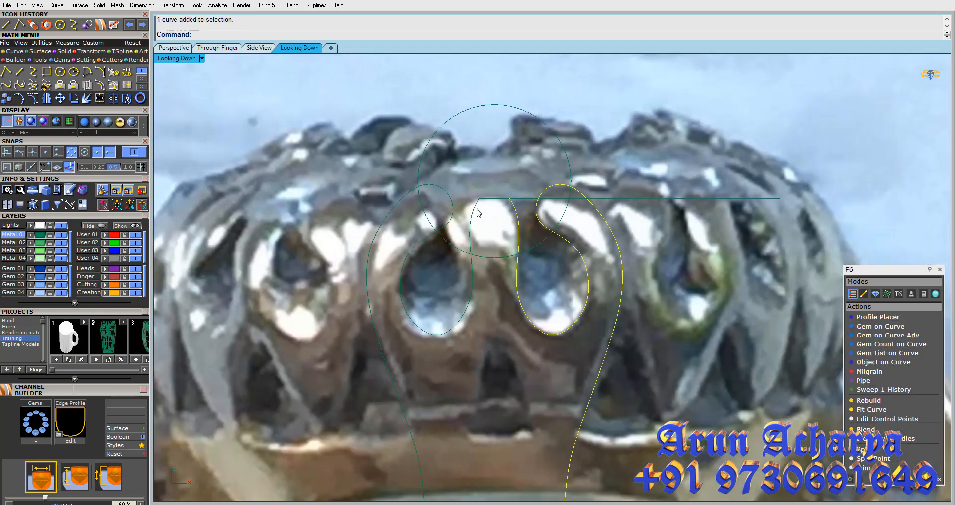
left_click(476, 208, "shift")
left_click(505, 203, "shift")
left_click(481, 344)
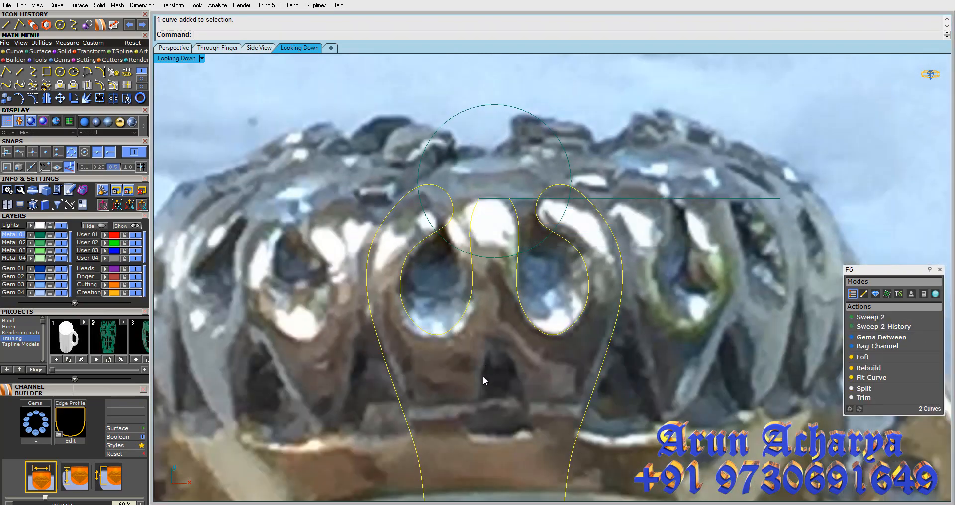
Mirror a copy of the right-hand curve across a vertical line through the lowest point of its inner loop
right_click_drag(483, 377, 489, 240)
scroll(489, 239, "down", 2)
scroll(496, 240, "up", 4)
left_click(497, 240)
left_click(608, 258)
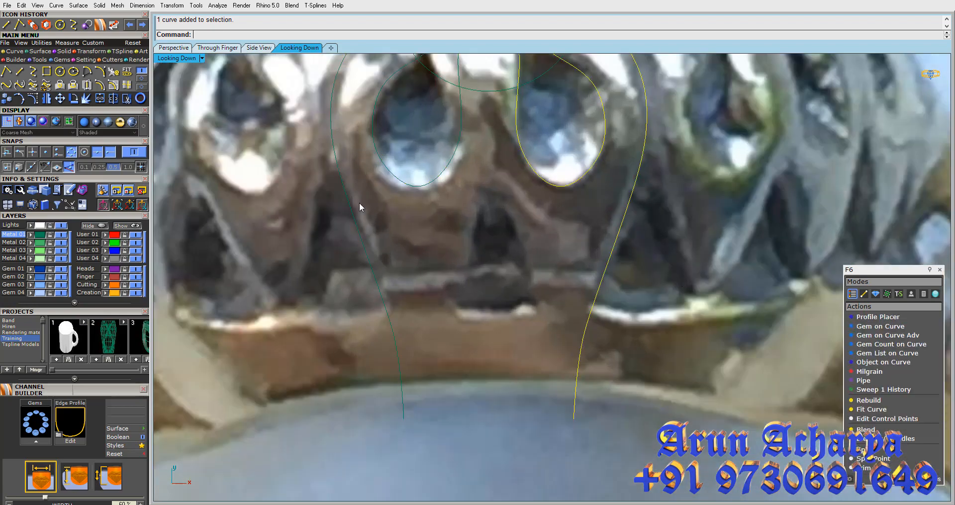
left_click(47, 99)
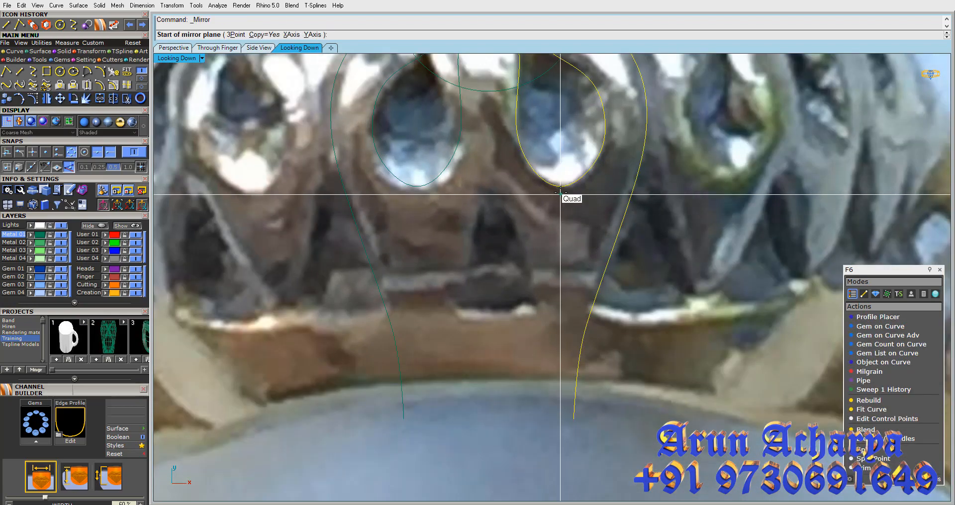
left_click(561, 186)
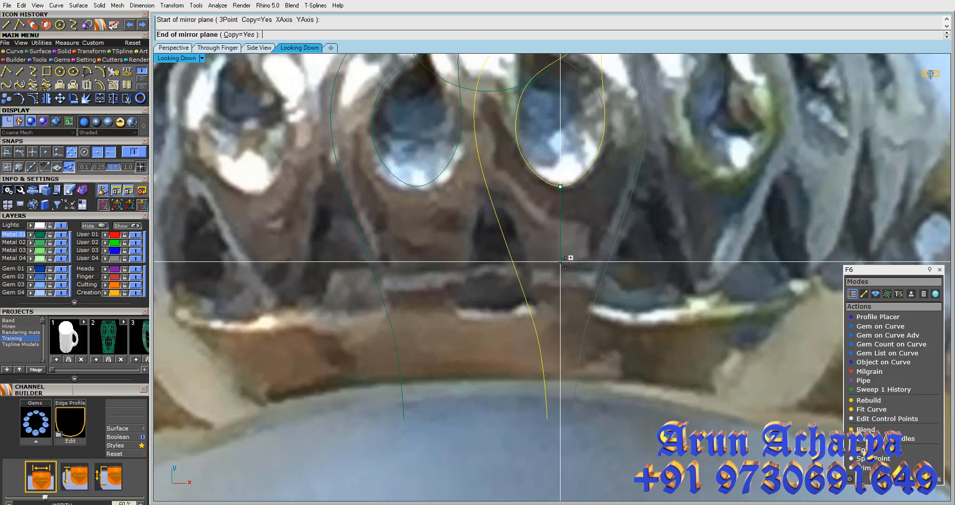
left_click(565, 266)
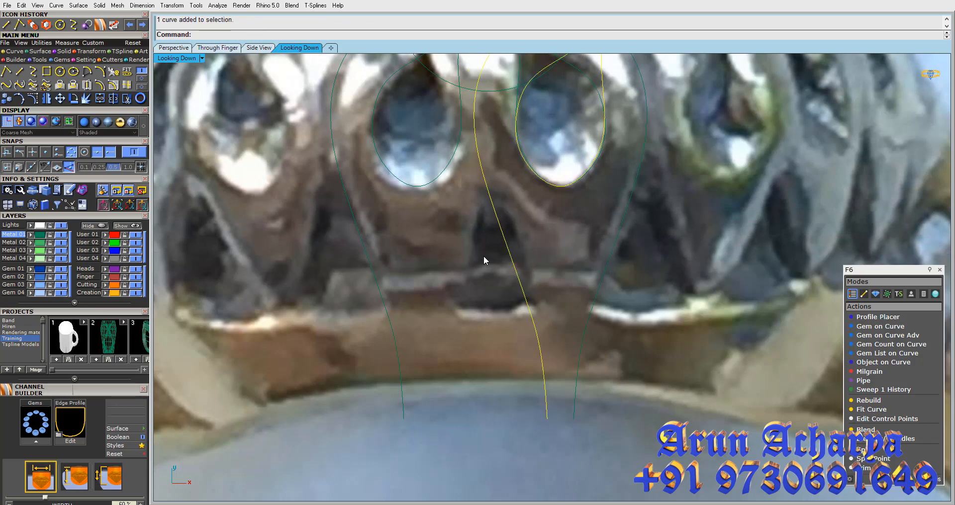
Mirror the new crossing curve across the gallery's vertical centre axis, keeping the original
right_click(490, 93)
left_click(489, 92)
left_click(503, 163)
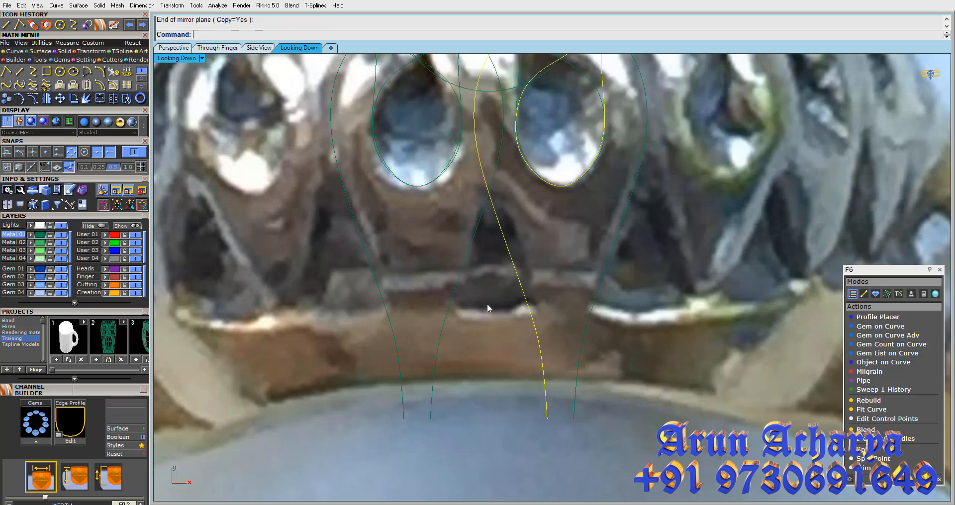
left_click(256, 234)
Draw a straight horizontal polyline across the crossing curves along the lower edge of the photo's central triangular opening
left_click(7, 71)
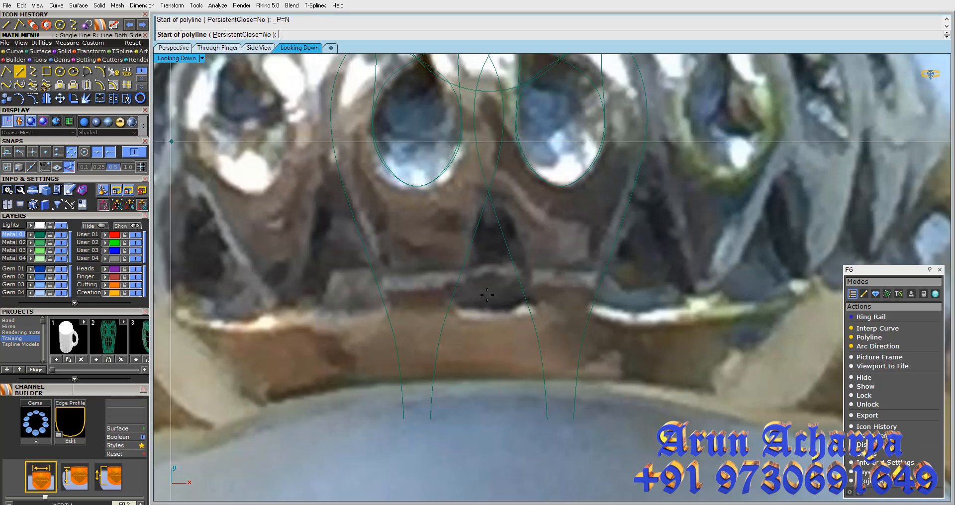
left_click(373, 314)
left_click(673, 332, "shift")
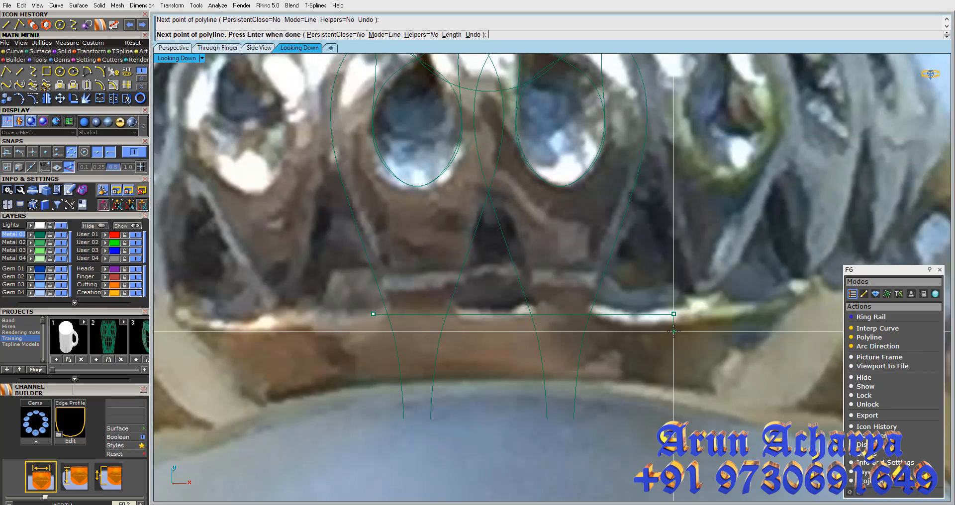
right_click(673, 331)
Run Curve Boolean on the two crossing curves and the line with DeleteInput set to All, keeping the central triangular region
left_click_drag(552, 301, 444, 329)
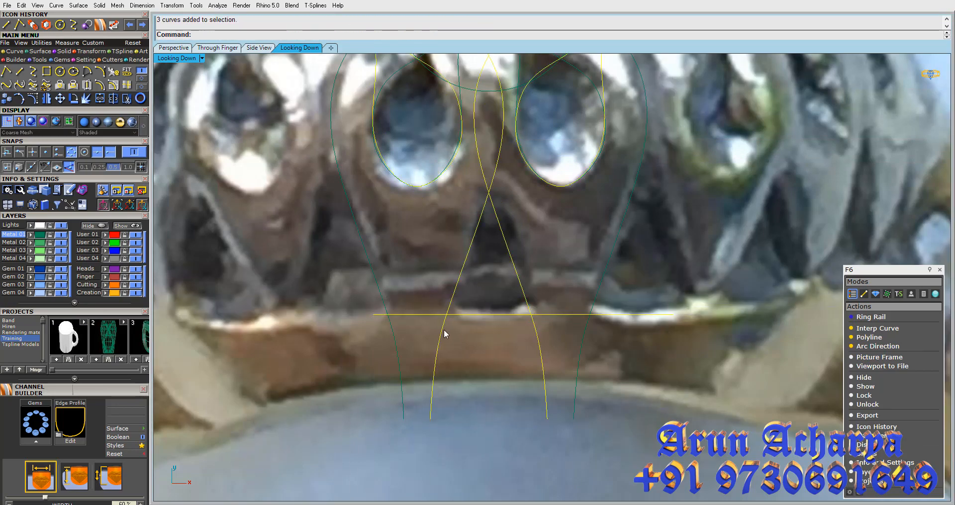
left_click(133, 70)
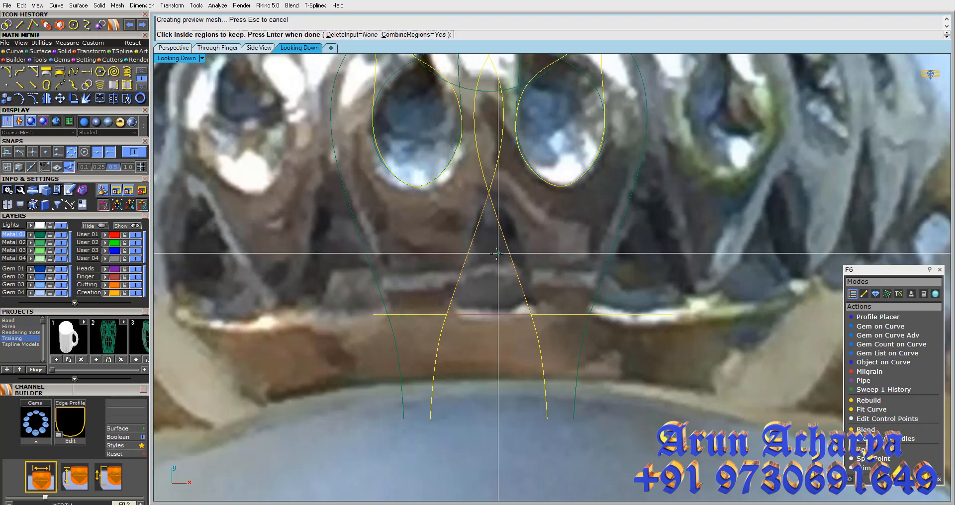
left_click(346, 34)
left_click(269, 35)
right_click(537, 234)
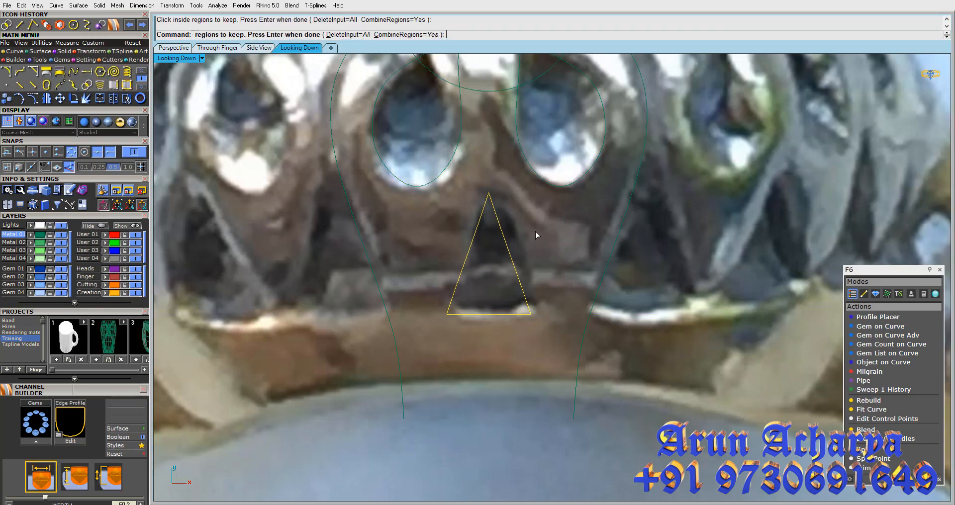
Delete the construction circle and the long horizontal guide line over the gallery
scroll(538, 235, "down", 8)
right_click_drag(537, 234, 521, 259)
left_click(480, 120)
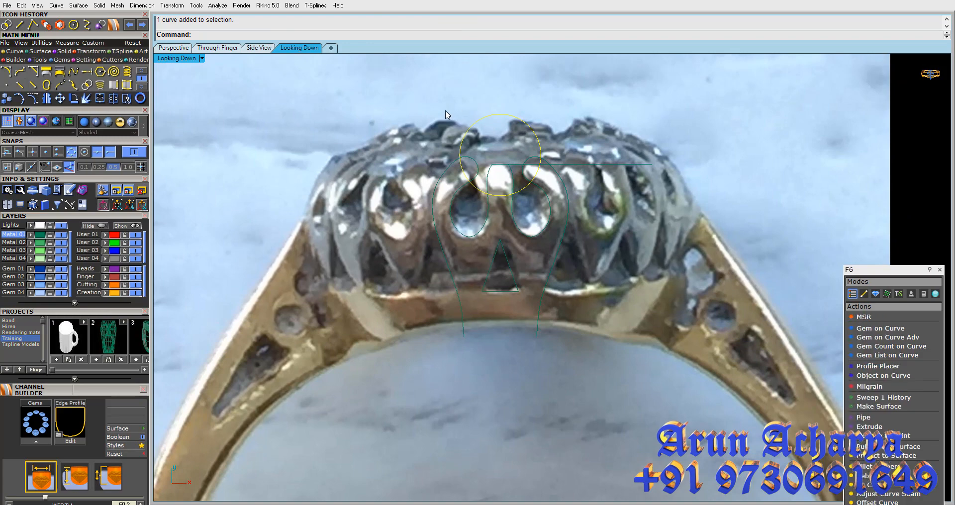
key("Delete")
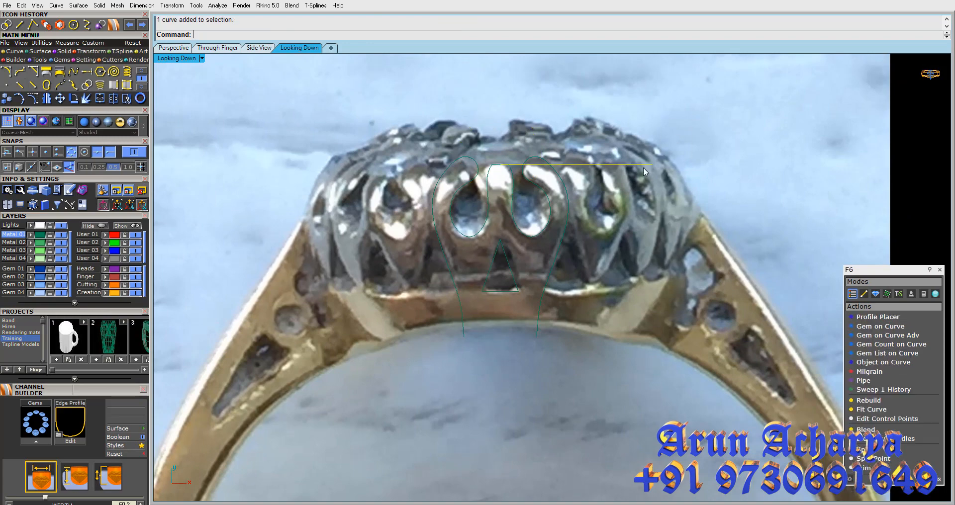
Draw a horizontal polyline just below the triangle, crossing the lower ends of both outer curves
left_click_drag(432, 113, 628, 385)
scroll(488, 210, "up", 3)
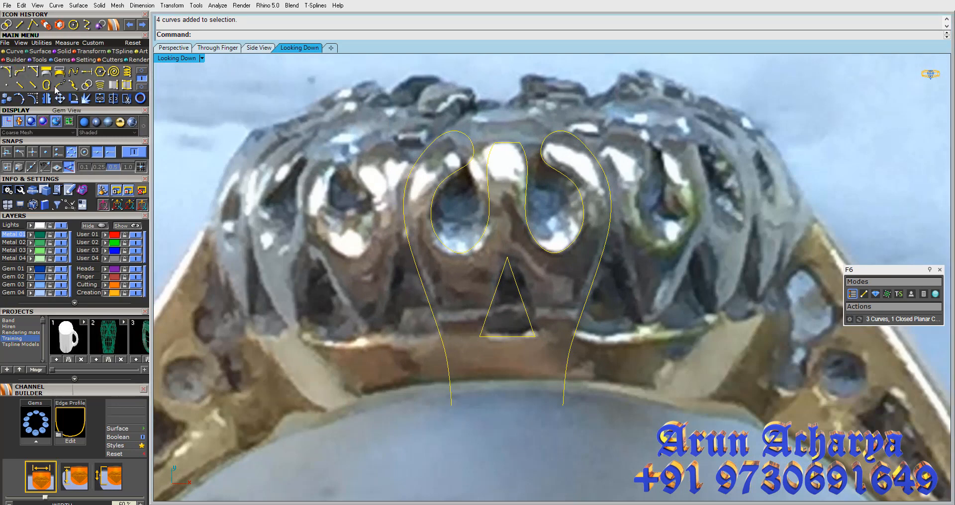
left_click(142, 71)
left_click(9, 73)
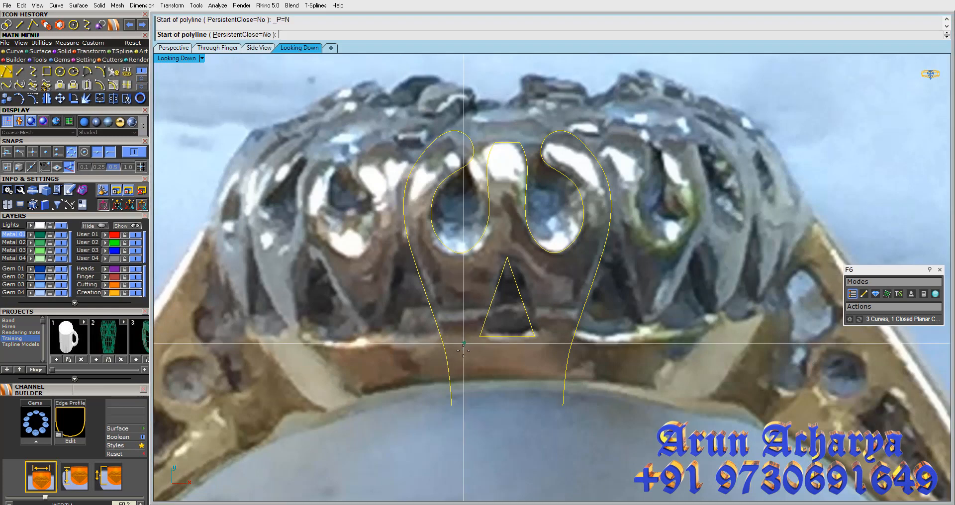
left_click(418, 344)
left_click(612, 359)
key("Return")
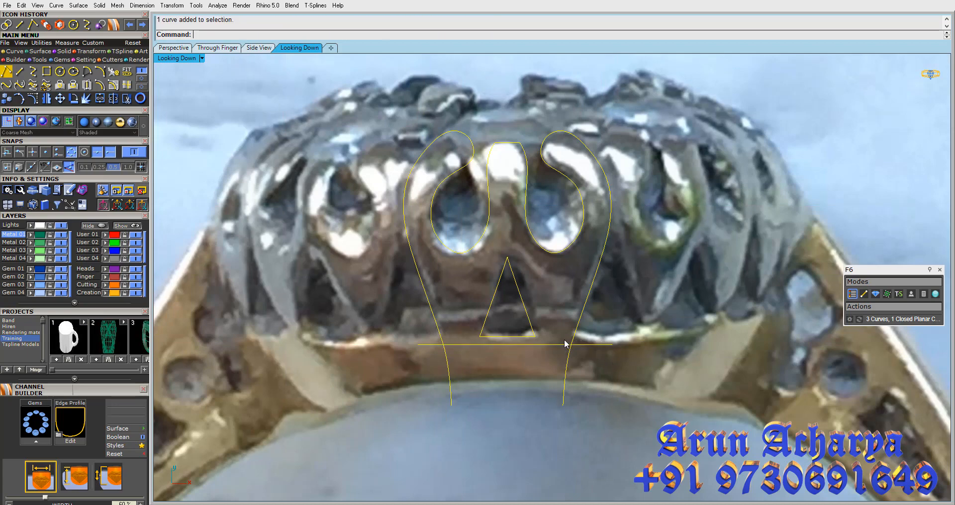
Run Curve Boolean with DeleteInput=All to keep the prong outline as a closed curve around the triangular opening
left_click(142, 78)
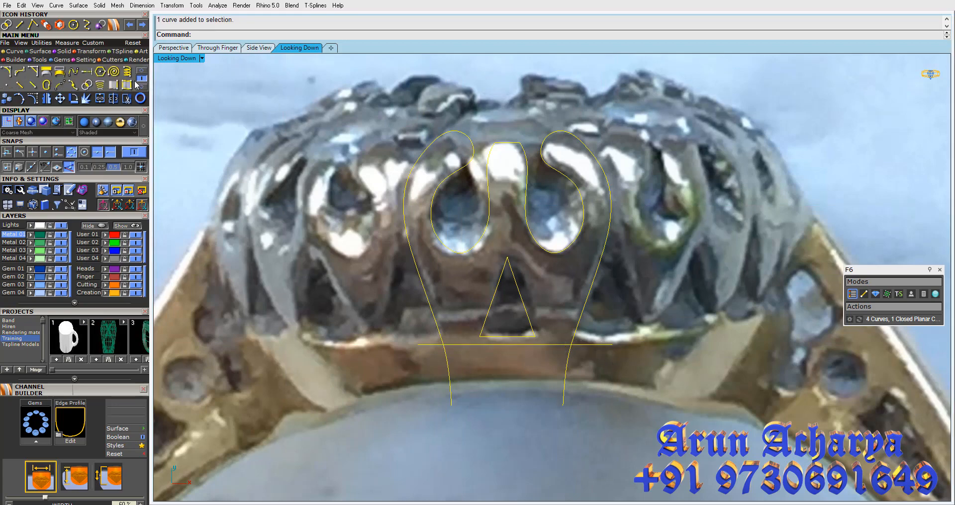
left_click(86, 86)
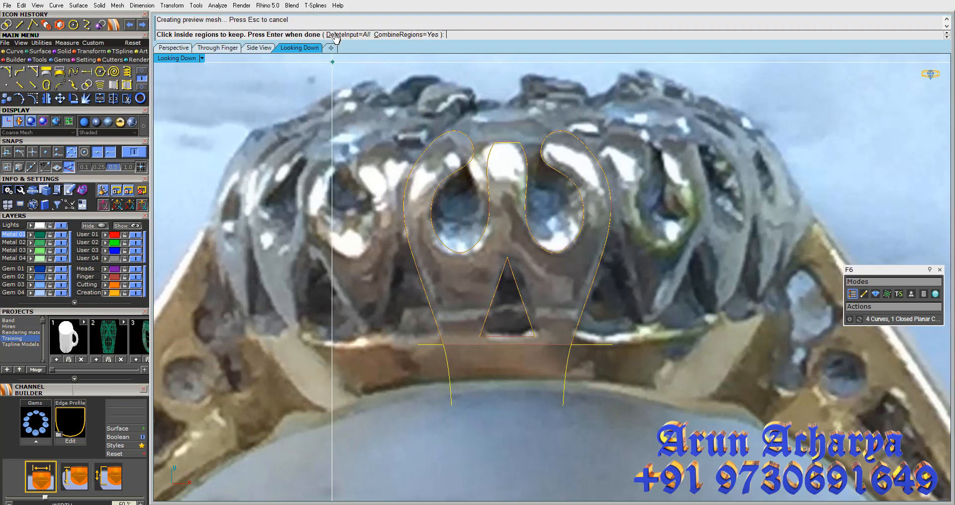
key("Return")
Rotate the closed prong outline and triangle about the origin 0 in the Side View so they stand upright
scroll(434, 307, "down", 4)
left_click_drag(571, 299, 361, 144)
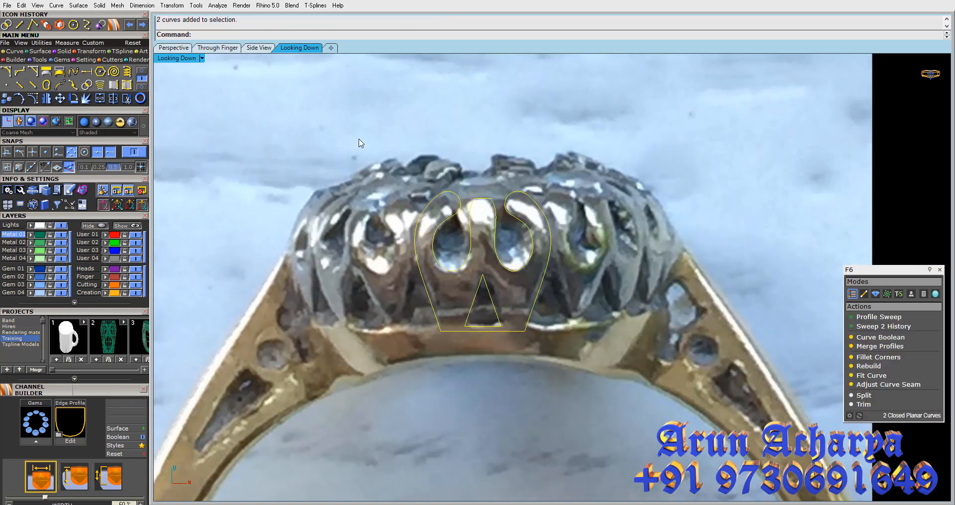
double_click(183, 61)
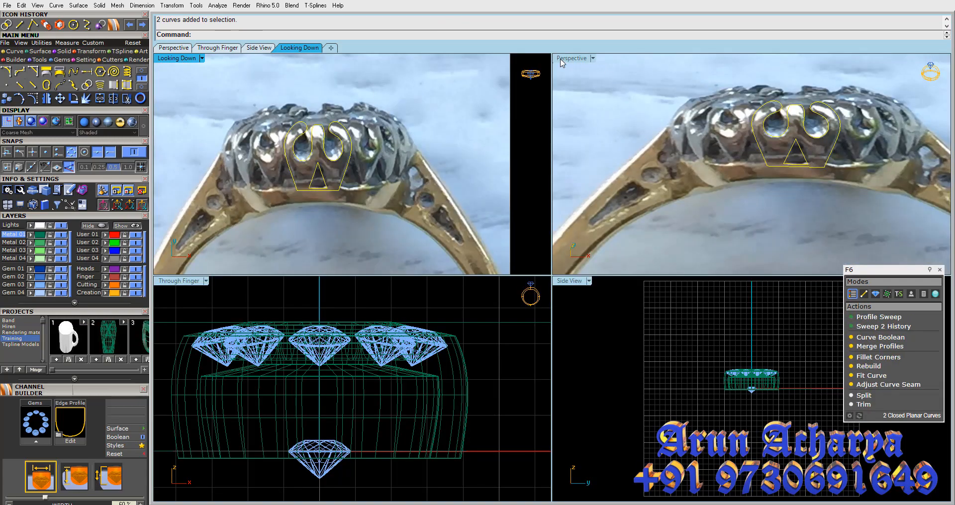
scroll(377, 158, "down", 6)
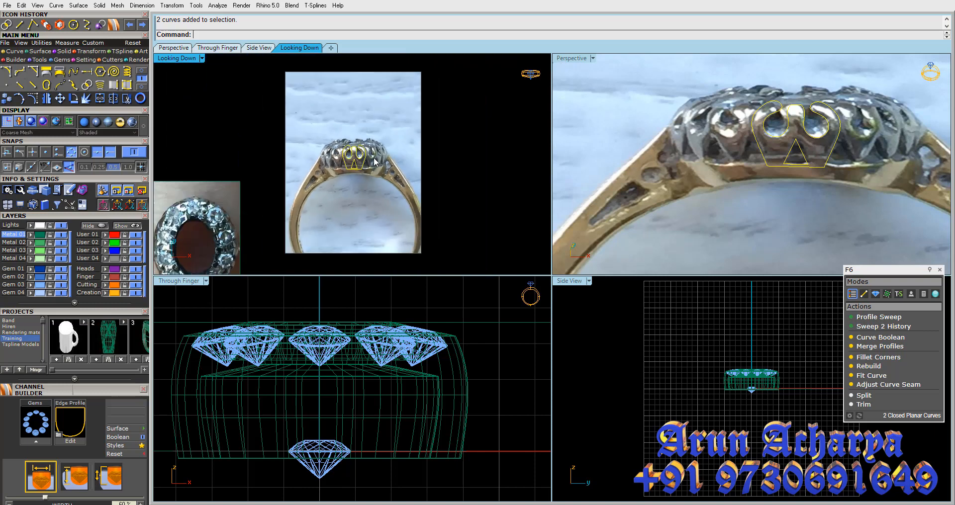
left_click(73, 99)
type("0")
key("Return")
scroll(646, 381, "down", 6)
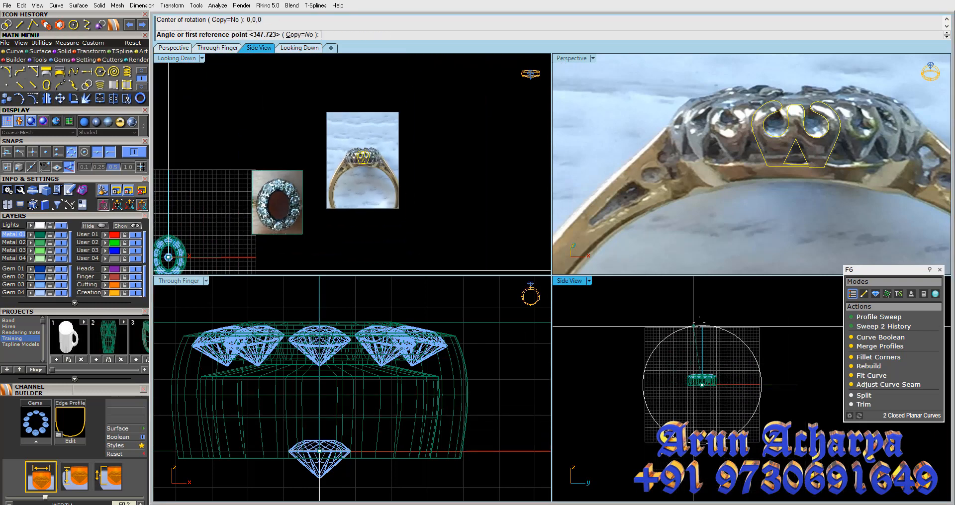
left_click(655, 328)
left_click(537, 394)
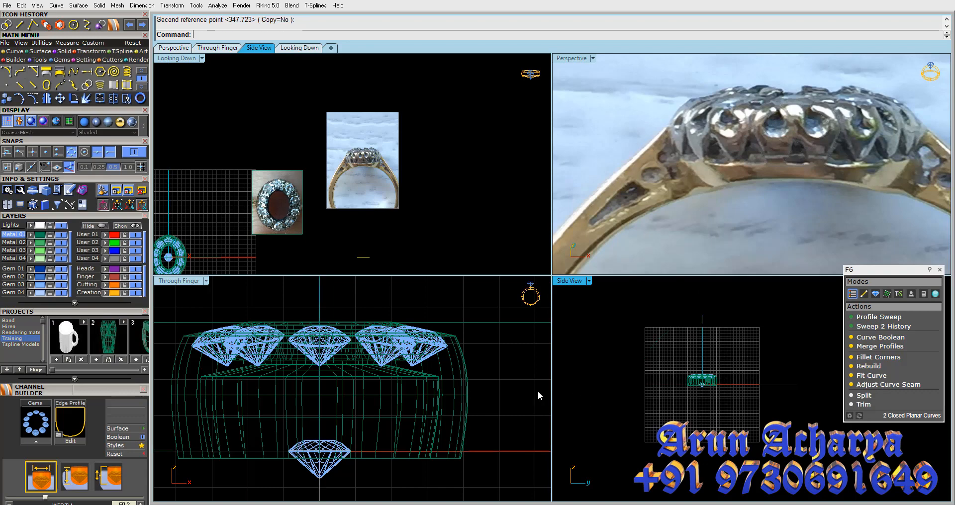
Maximize the Through Finger view and examine where the upright outline curves sit relative to the gem-set band
scroll(398, 381, "down", 4)
scroll(286, 372, "down", 1)
double_click(185, 281)
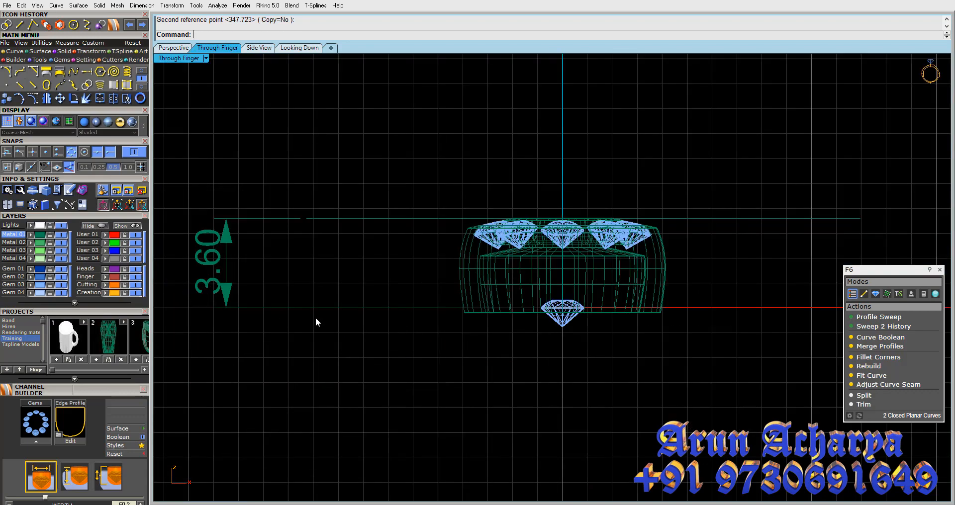
scroll(450, 350, "down", 12)
scroll(807, 188, "up", 10)
scroll(807, 188, "down", 8)
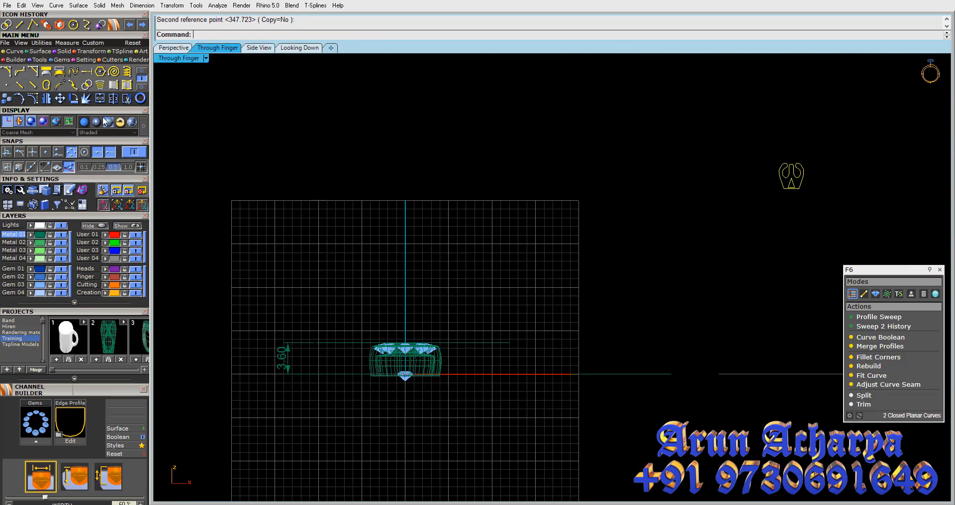
Move the prong outline and triangle from their base midpoint to the centre of the band's lower edge in the Through Finger view
left_click(133, 126)
left_click(59, 98)
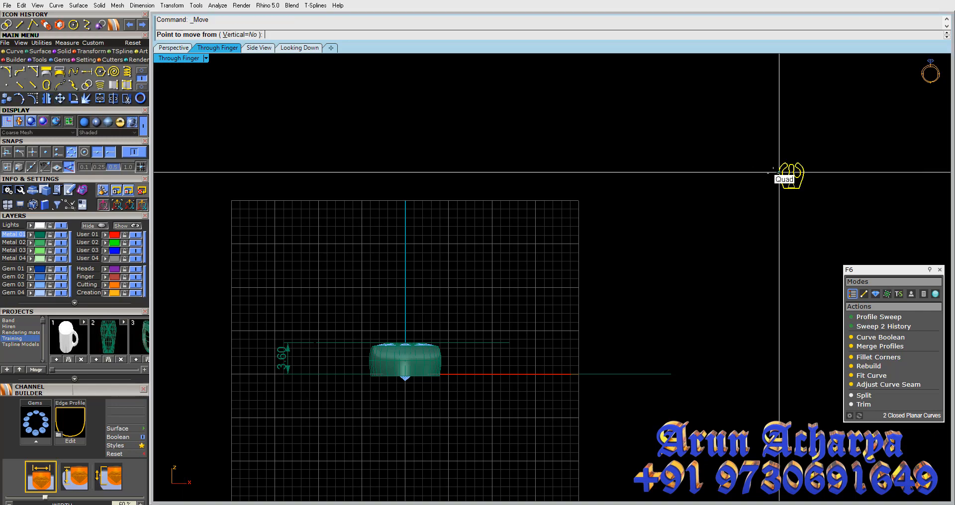
scroll(789, 168, "up", 3)
left_click(840, 228)
scroll(774, 190, "down", 7)
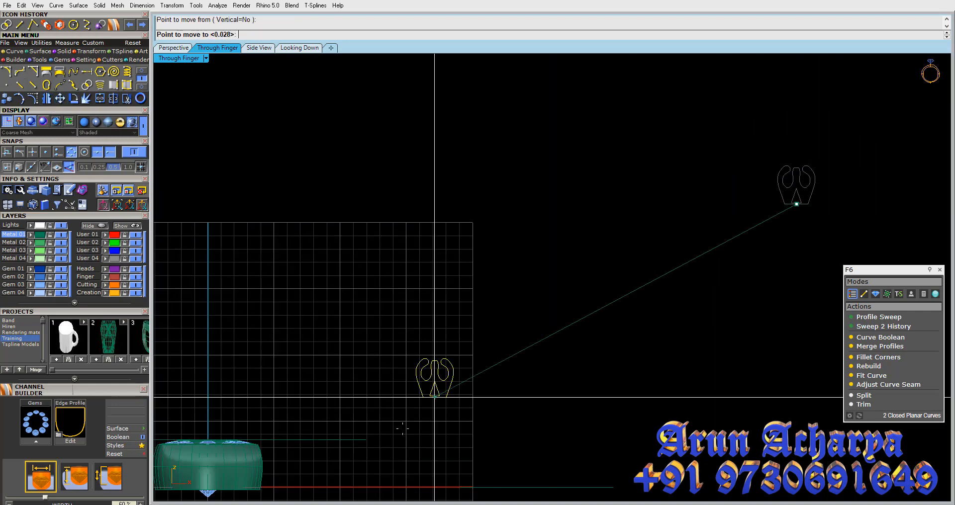
right_click_drag(335, 465, 625, 217)
scroll(626, 218, "up", 2)
scroll(465, 288, "up", 8)
scroll(462, 194, "up", 7)
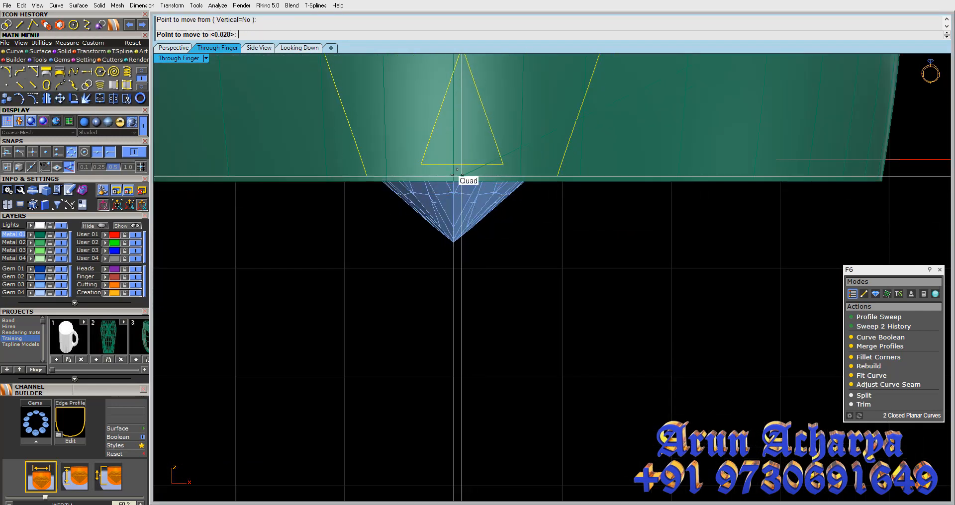
left_click(454, 193)
scroll(488, 286, "down", 5)
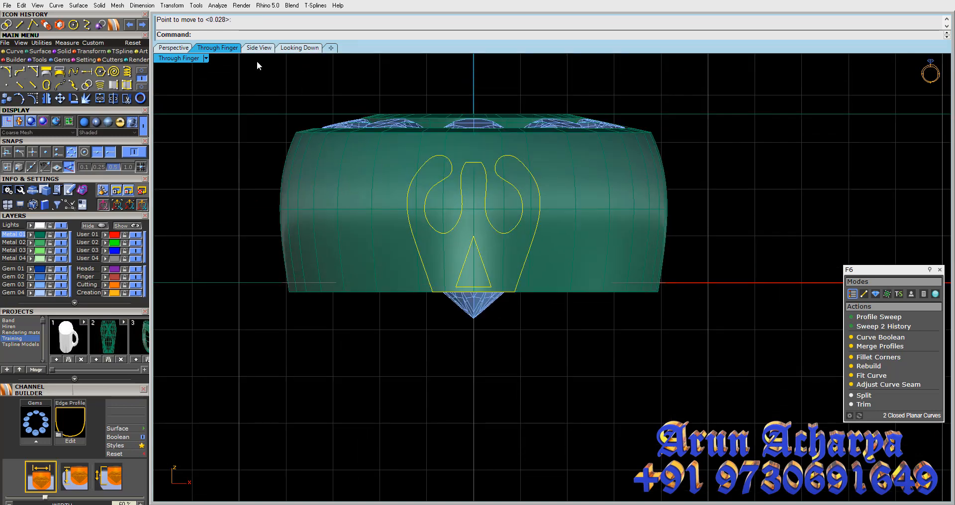
Copy the upright prong outline curve in the Perspective view
double_click(191, 61)
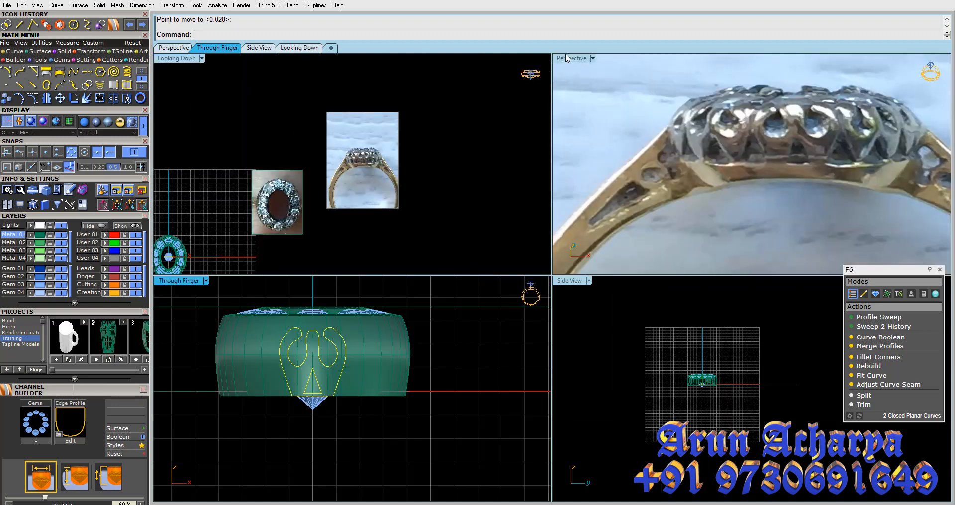
double_click(191, 61)
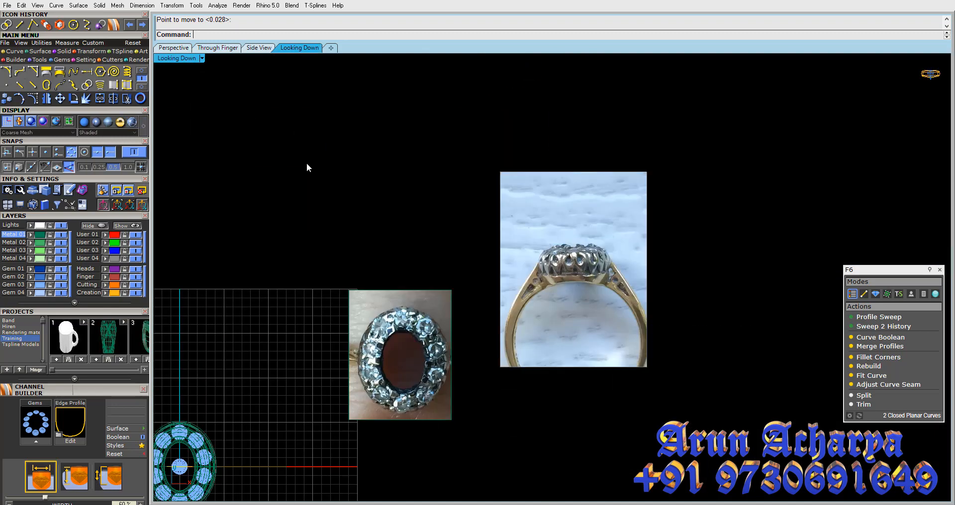
right_click_drag(379, 222, 556, 97)
right_click_drag(404, 272, 393, 195)
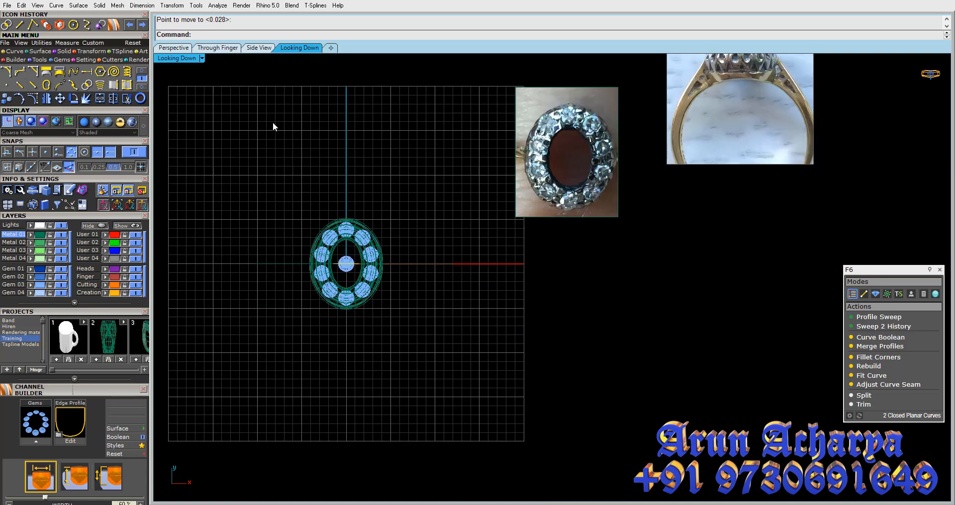
double_click(191, 61)
left_click(595, 70)
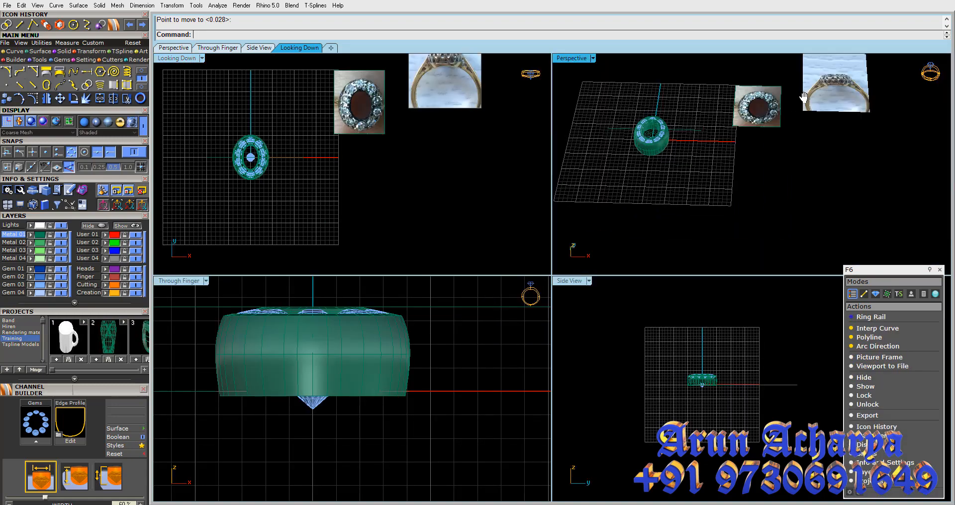
double_click(570, 59)
scroll(563, 279, "up", 6)
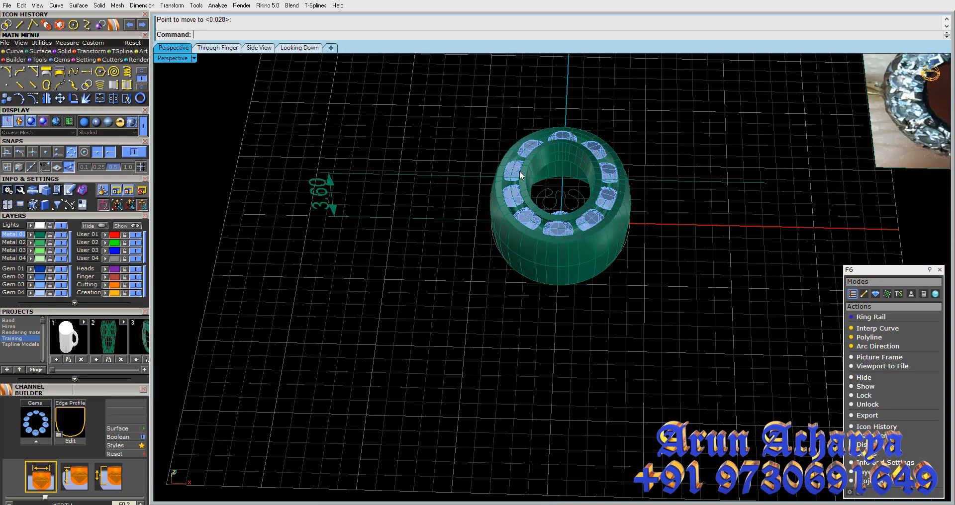
right_click_drag(562, 279, 514, 233)
left_click(602, 199)
scroll(572, 291, "down", 7)
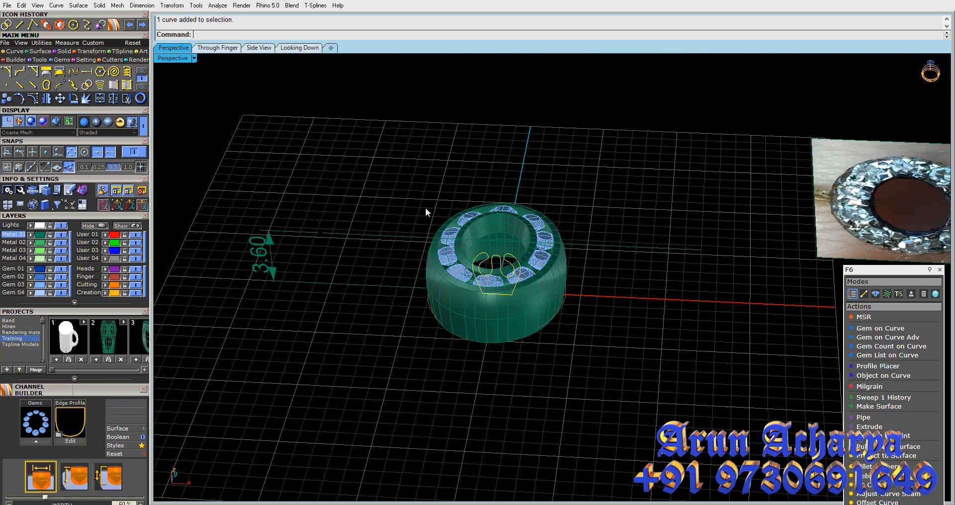
key("ctrl+c")
left_click(389, 191)
Create UV curves from the oval band's outer surface to get its flat unrolled boundary rectangle
left_click(513, 330)
left_click(320, 269)
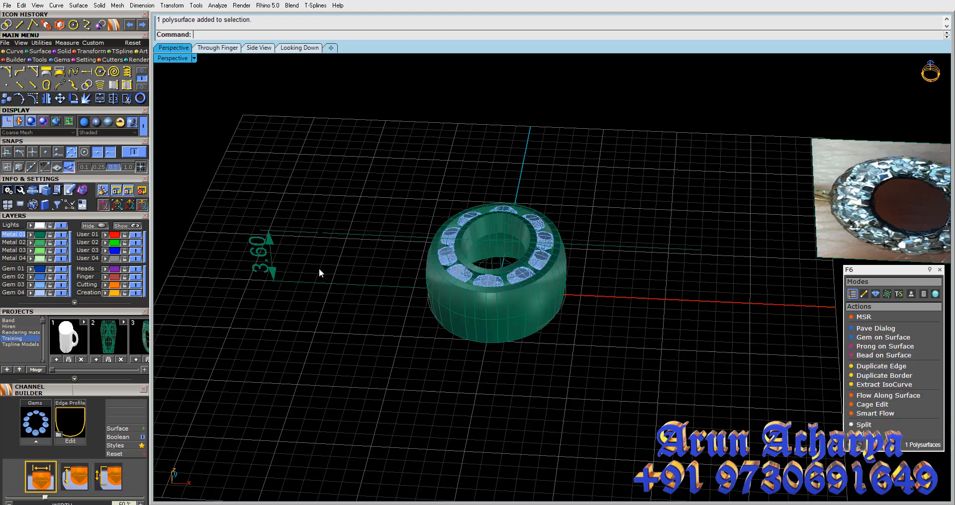
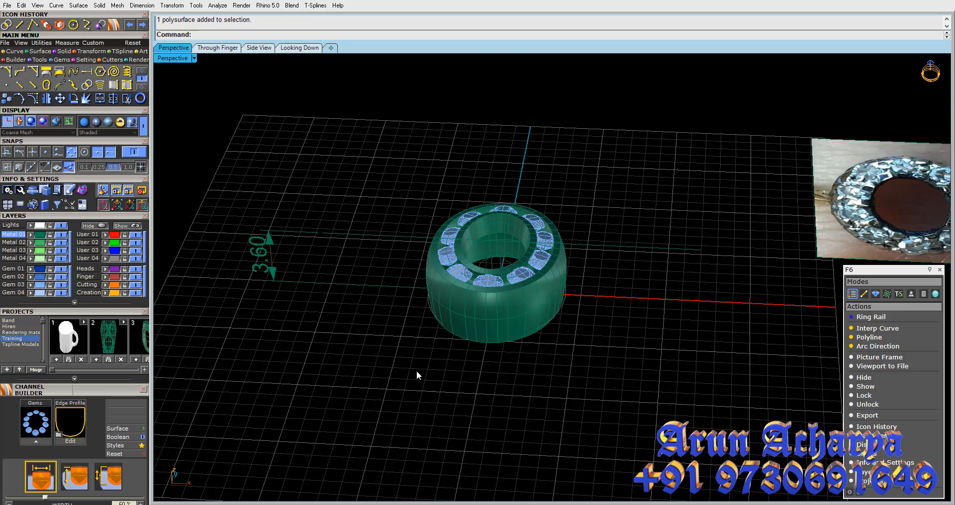
left_click(61, 74)
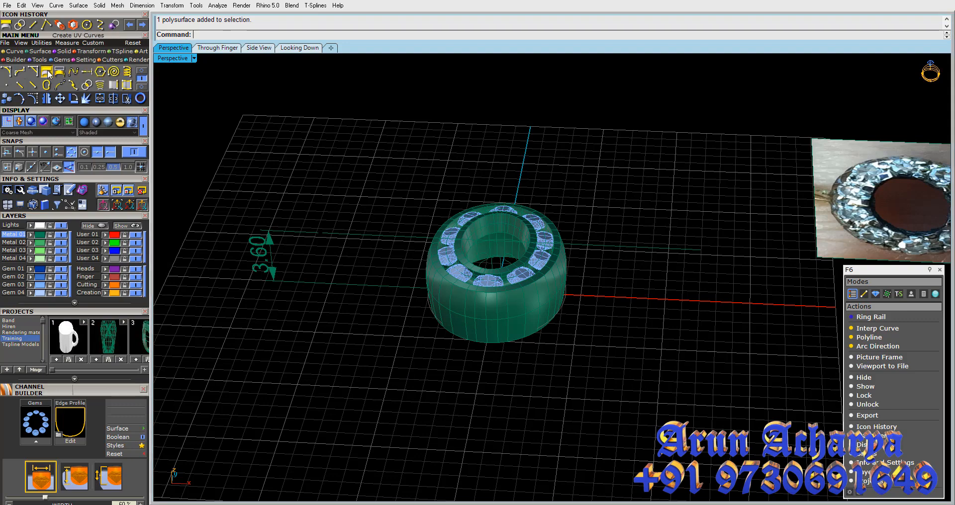
left_click(499, 335)
scroll(496, 350, "down", 3)
right_click_drag(496, 350, 504, 391)
scroll(541, 303, "up", 5)
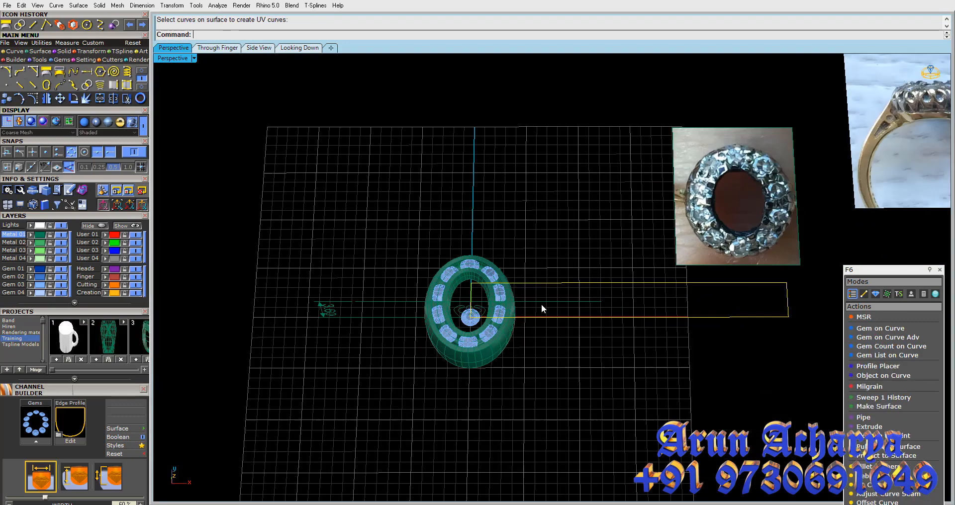
Move the prong outline from 0,0,0 to a spot beside the band, over the middle of the unrolled rectangle
scroll(442, 318, "up", 8)
left_click(442, 300)
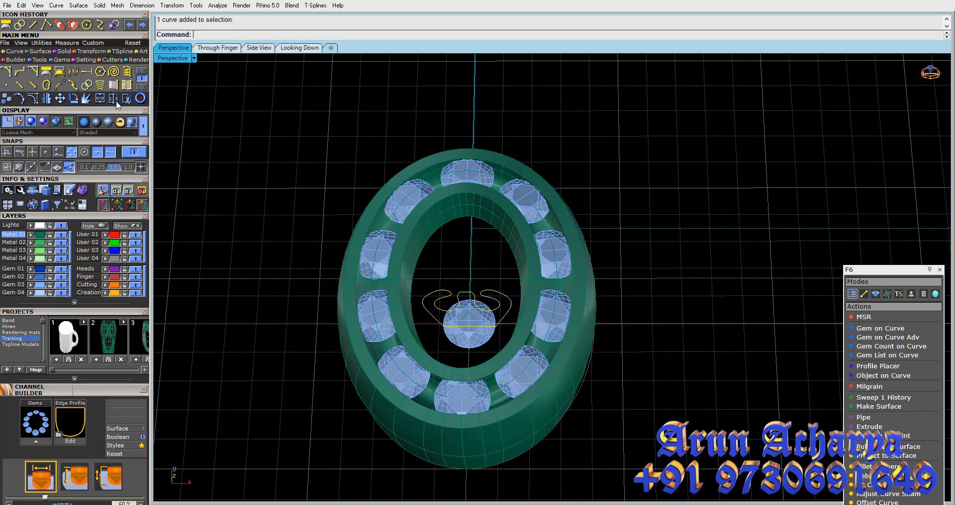
left_click(60, 99)
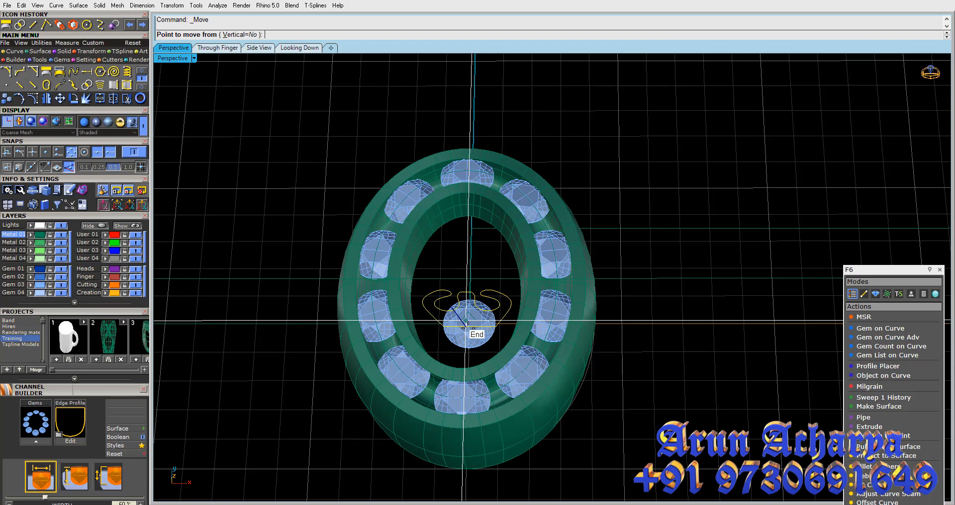
type("0,0,0")
key("Return")
scroll(373, 271, "down", 3)
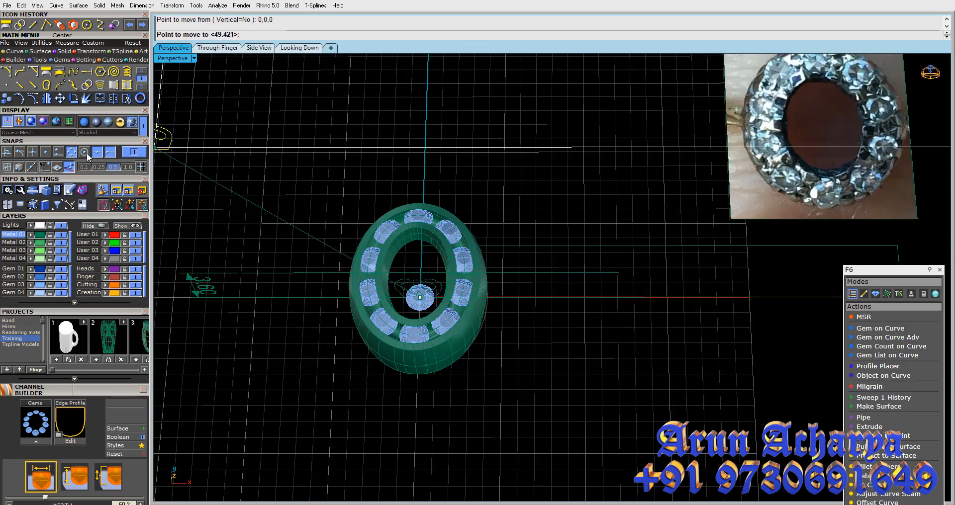
left_click(635, 290)
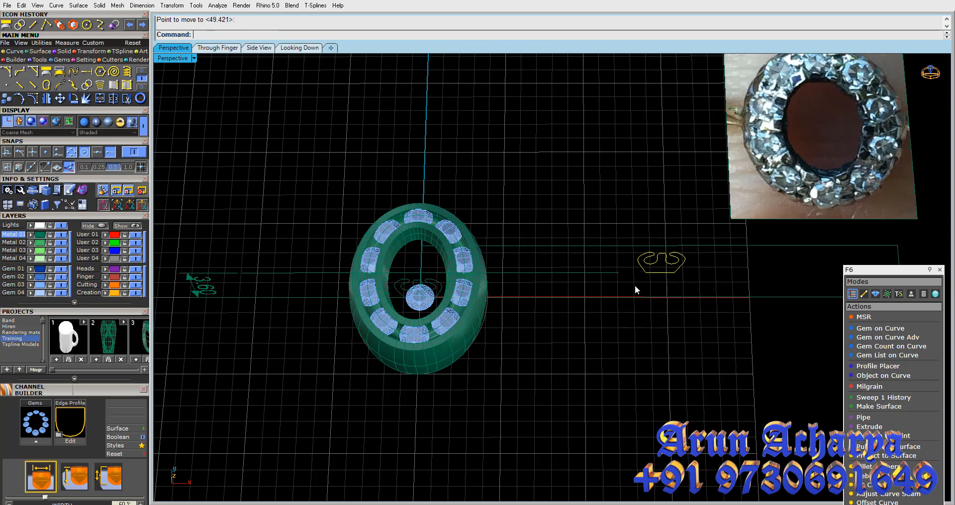
Rotate the moved prong outline 90 degrees in the Side View so it lies flat when seen from above
left_click(73, 101)
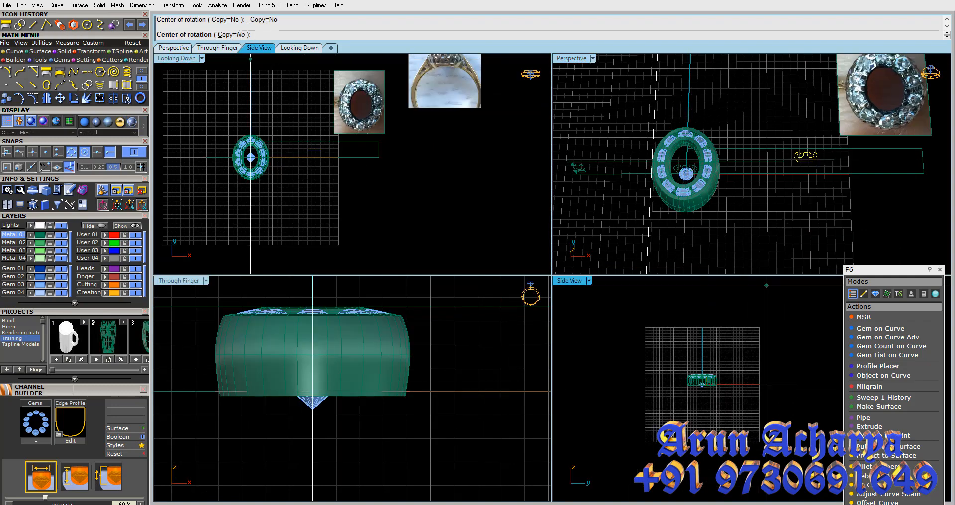
left_click(806, 162)
double_click(572, 281)
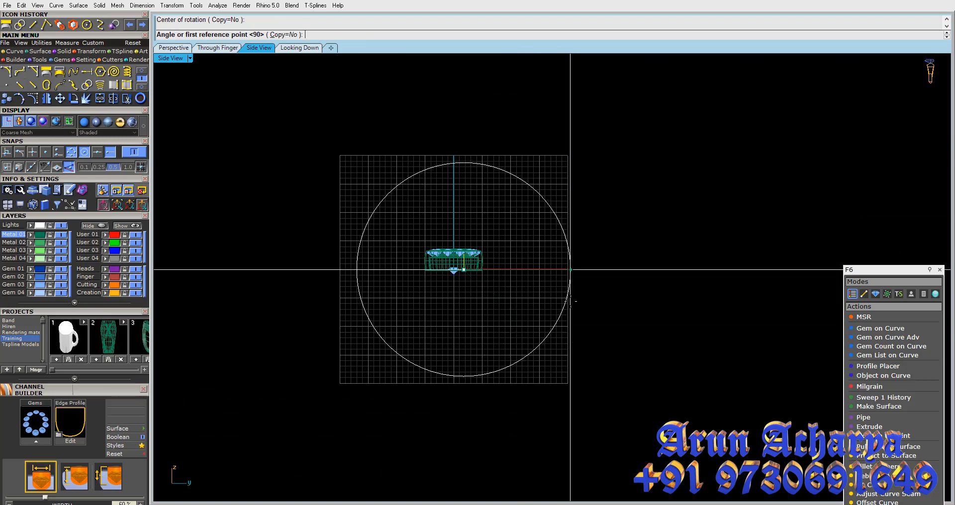
left_click(571, 269)
left_click(465, 378)
double_click(171, 59)
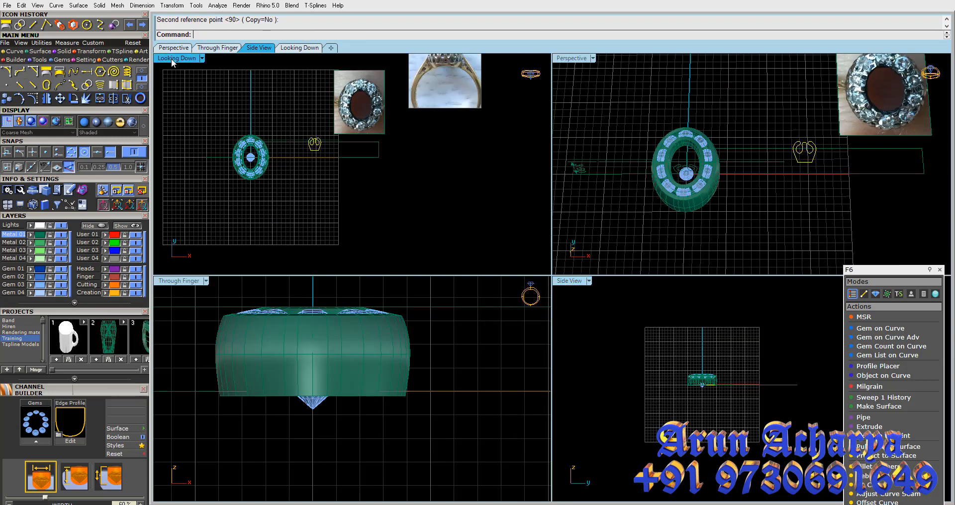
Move the flat prong outline by its base midpoint onto the lower edge of the unrolled rectangle in the Looking Down view
double_click(172, 58)
scroll(471, 232, "up", 12)
left_click(59, 98)
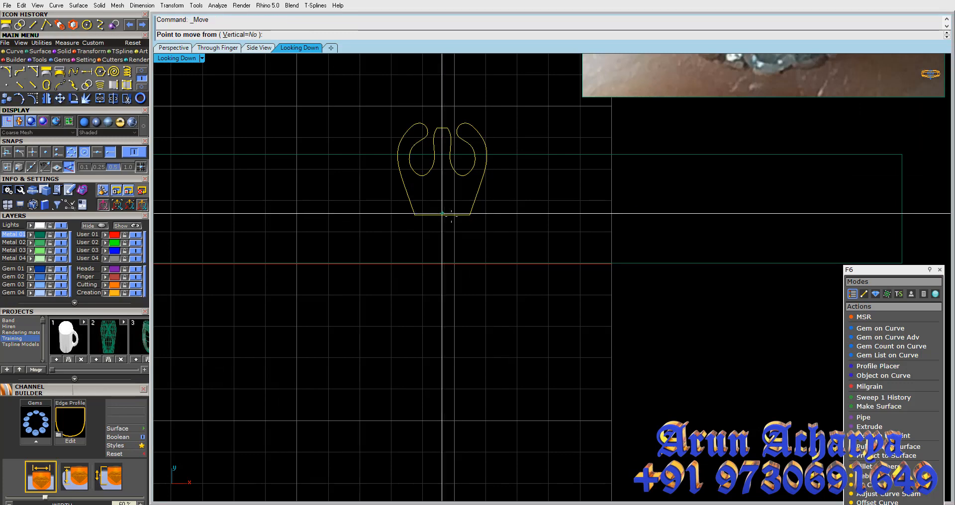
left_click(98, 152)
left_click(84, 152)
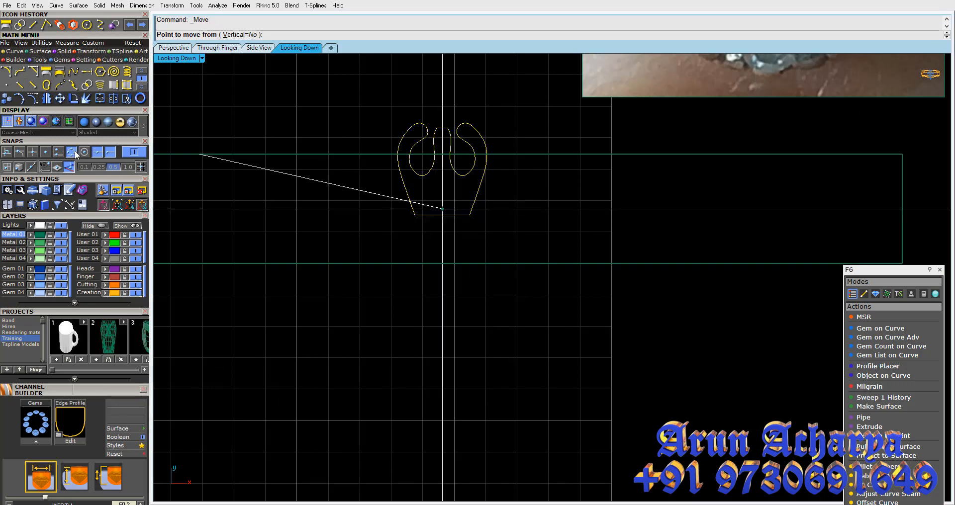
left_click(71, 152)
left_click(443, 215)
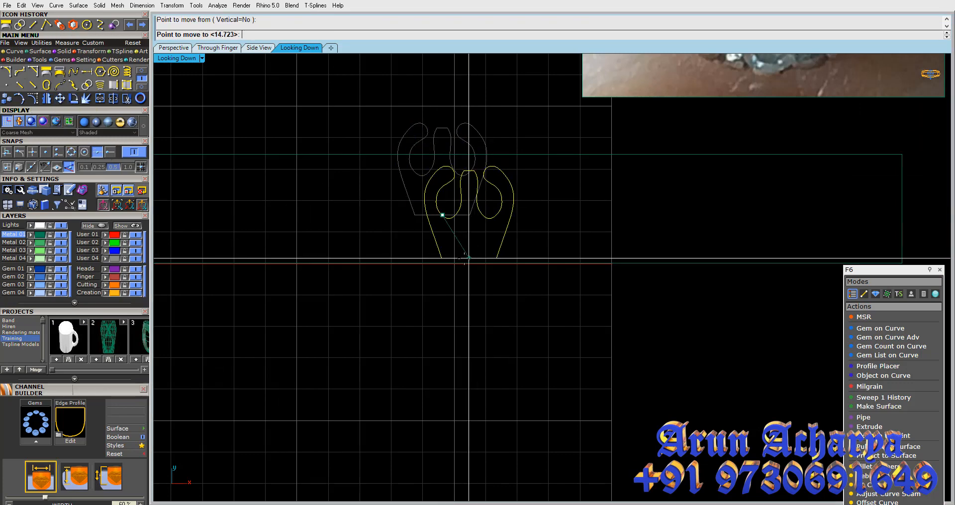
left_click(443, 263)
scroll(474, 232, "down", 1)
scroll(458, 198, "up", 5)
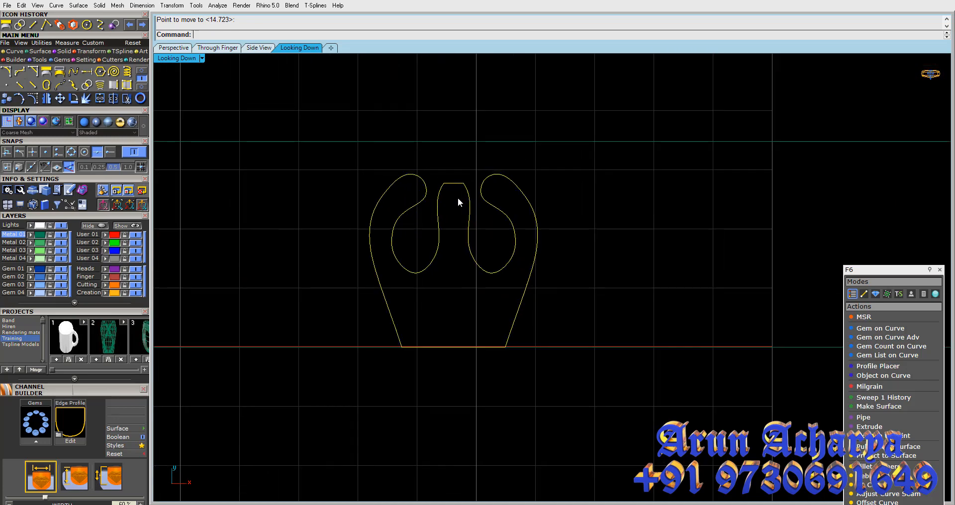
Scale the prong outline uniformly from its base midpoint until its flat top edge meets the rectangle's upper edge
left_click(91, 51)
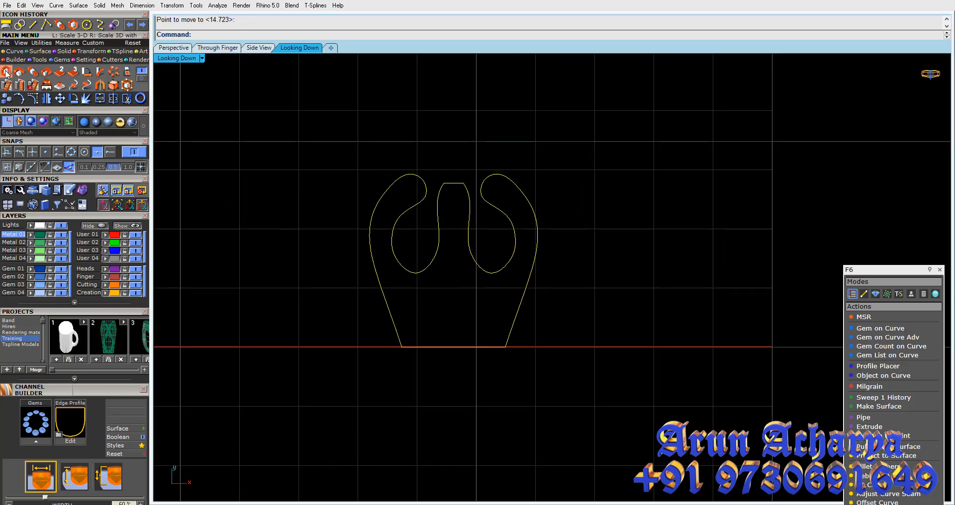
left_click(7, 72)
left_click(454, 347)
left_click(453, 184)
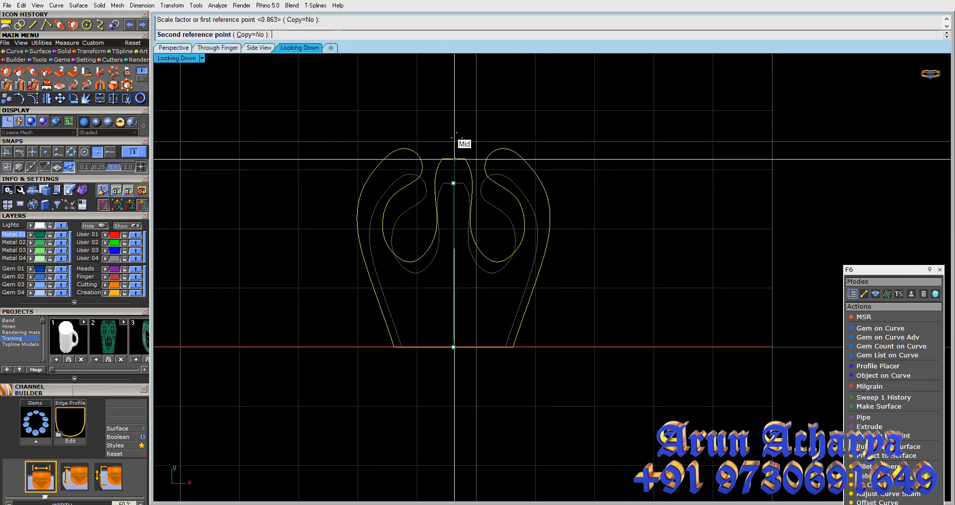
left_click(458, 142)
Examine how the scaled prong outline fits within the unrolled rectangle and compares with the ten-gem band
left_click(428, 138)
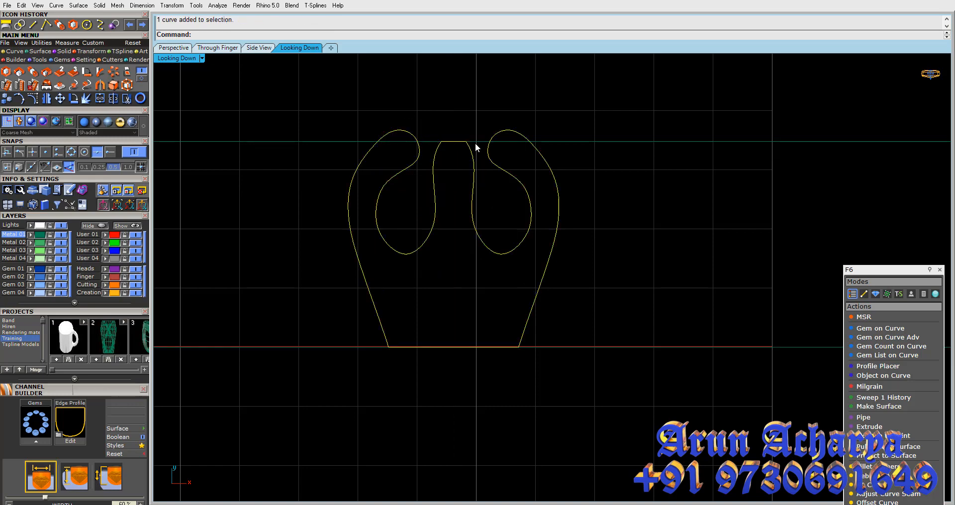
scroll(476, 143, "down", 2)
left_click(548, 157)
left_click_drag(569, 171, 387, 235)
scroll(614, 228, "down", 12)
scroll(593, 203, "up", 3)
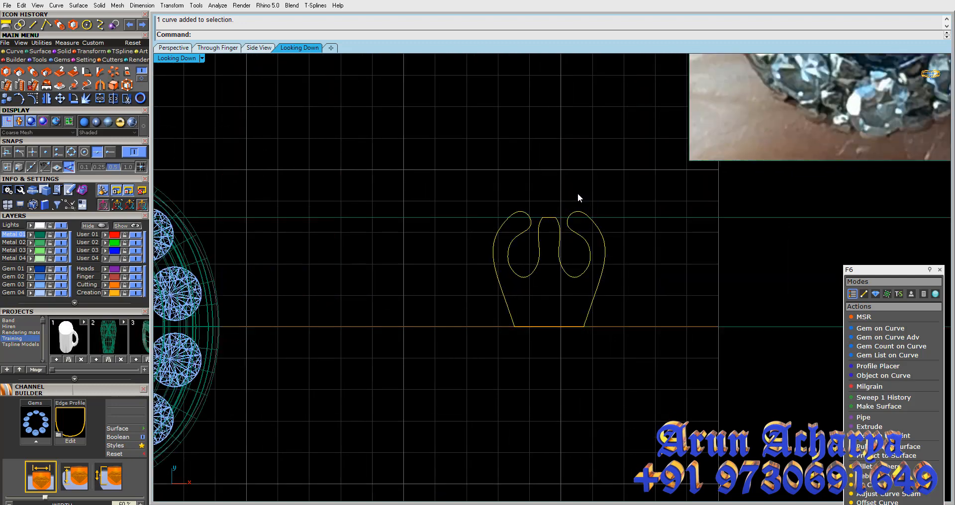
scroll(578, 197, "down", 1)
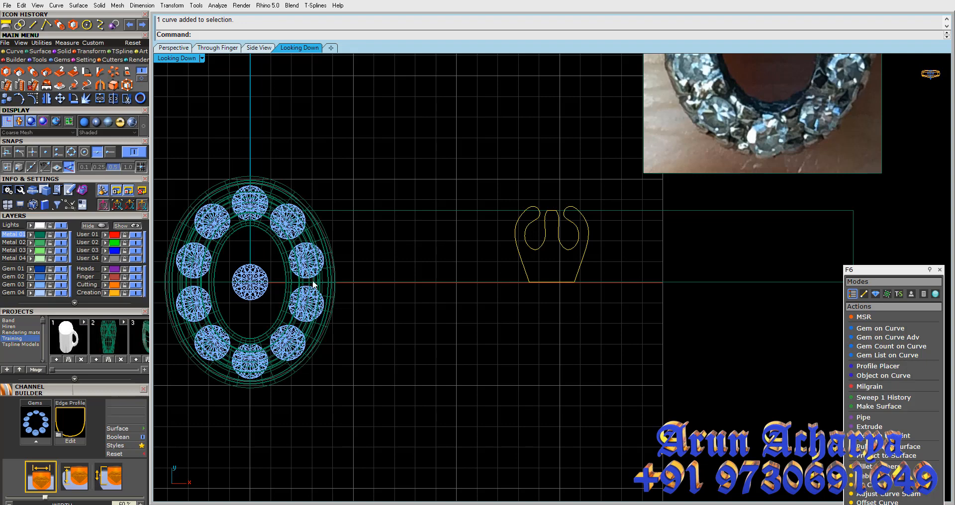
scroll(498, 285, "down", 1)
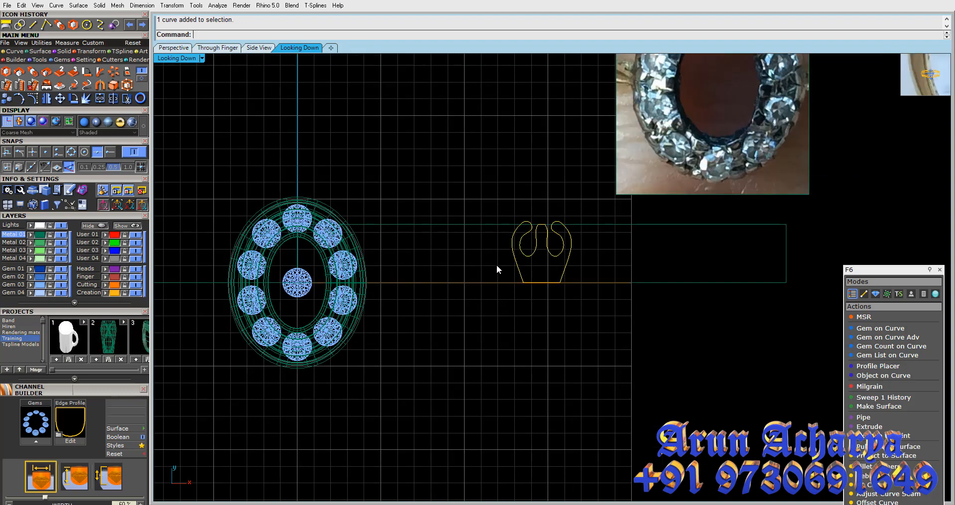
left_click(497, 264)
left_click_drag(610, 240, 489, 266)
scroll(557, 247, "up", 4)
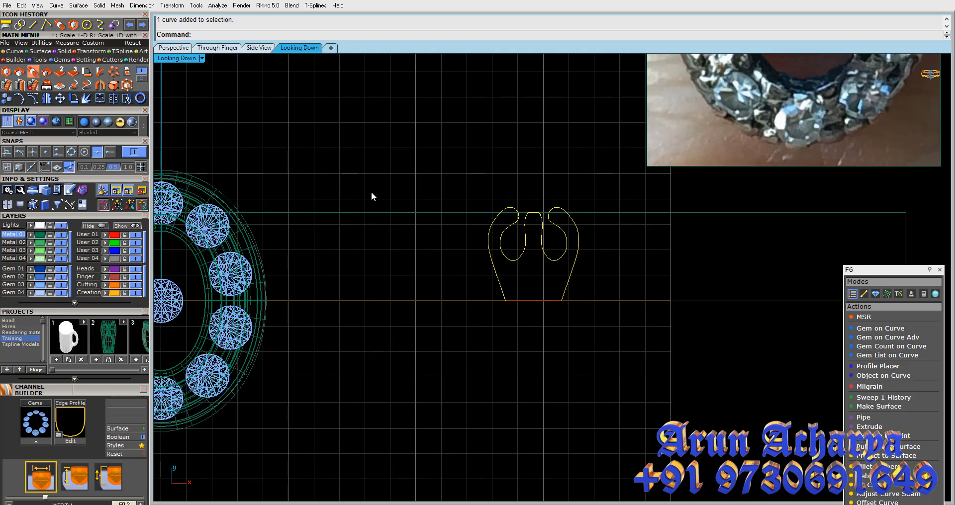
Draw a straight polyline through the unrolled rectangle between the midpoints of its two short edges
left_click_drag(441, 306, 554, 275)
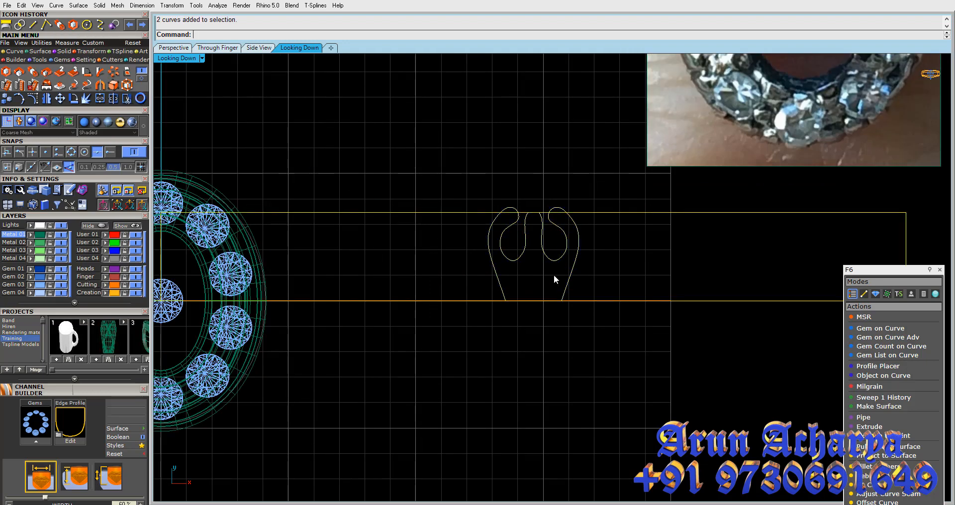
left_click(15, 53)
left_click(142, 72)
left_click(6, 72)
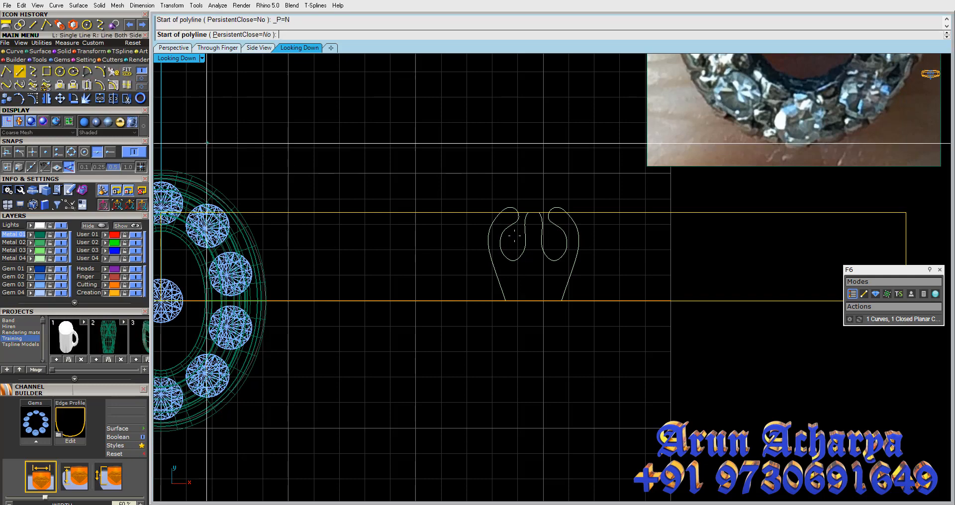
scroll(515, 237, "down", 6)
left_click(722, 247)
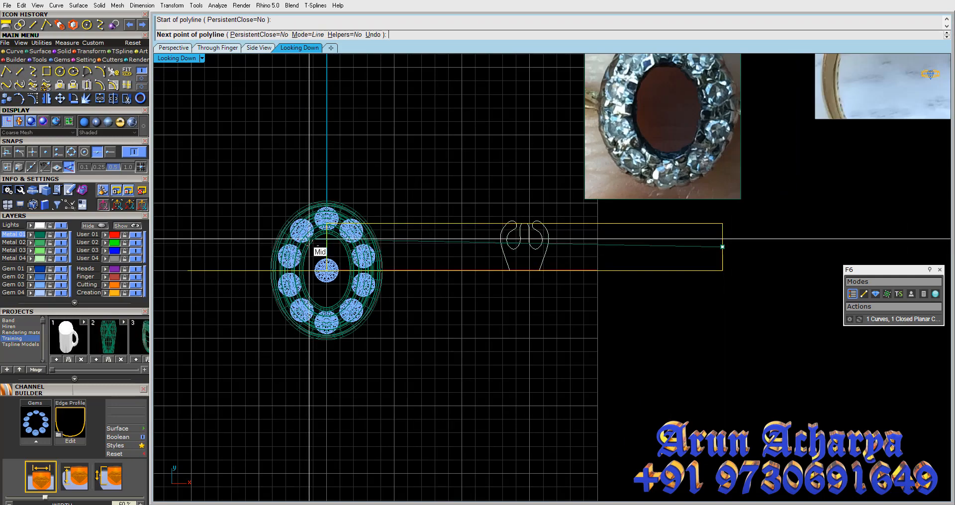
scroll(331, 247, "up", 4)
left_click(339, 247)
key("Return")
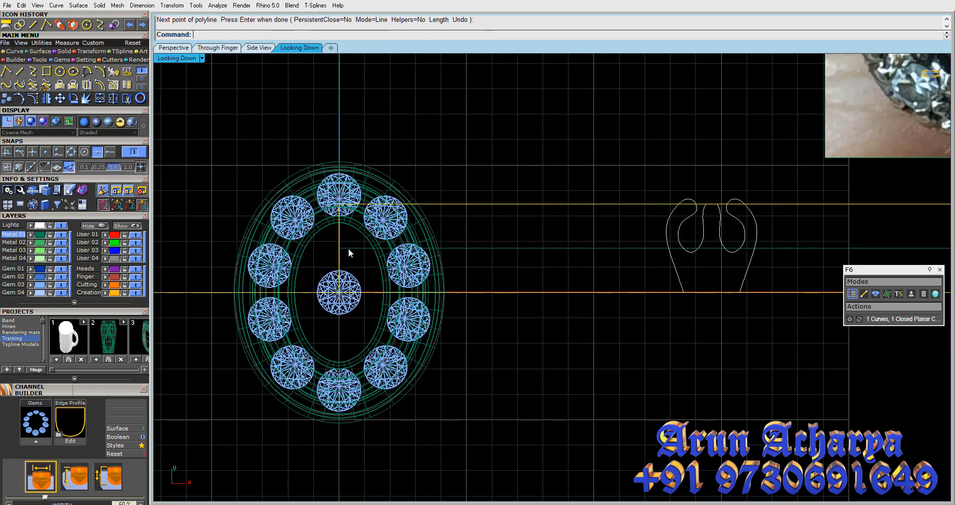
Try dividing the rectangle's centre line into 10 segments with Split set to Yes, and undo the division
left_click(348, 248)
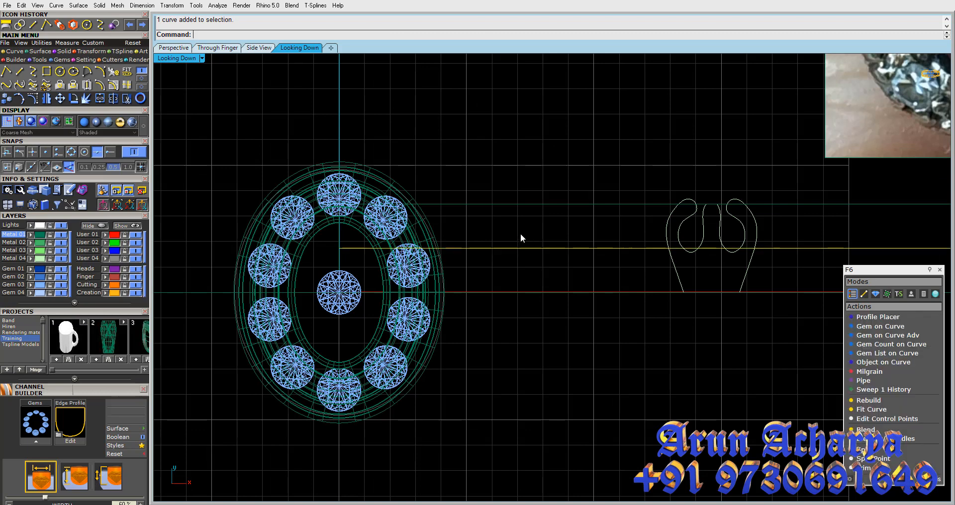
right_click_drag(529, 249, 509, 251)
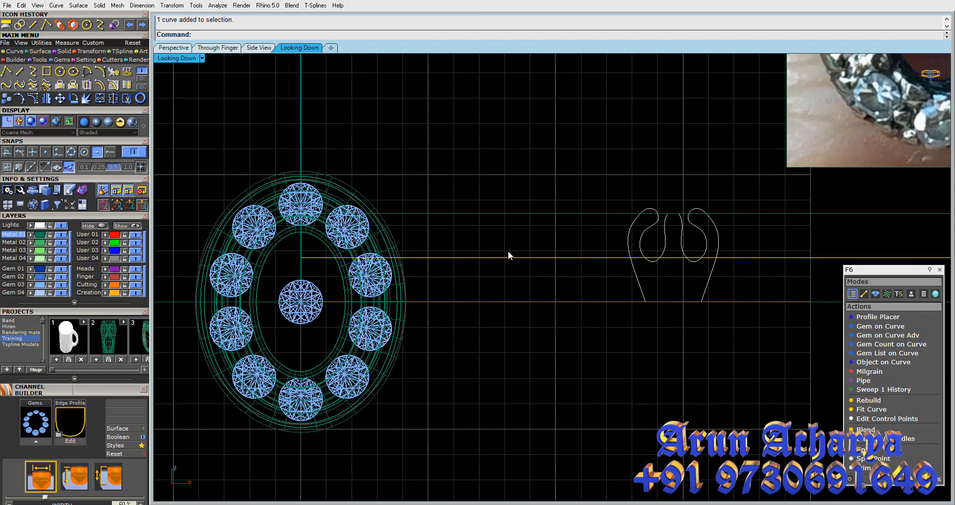
type("Divide")
key("Return")
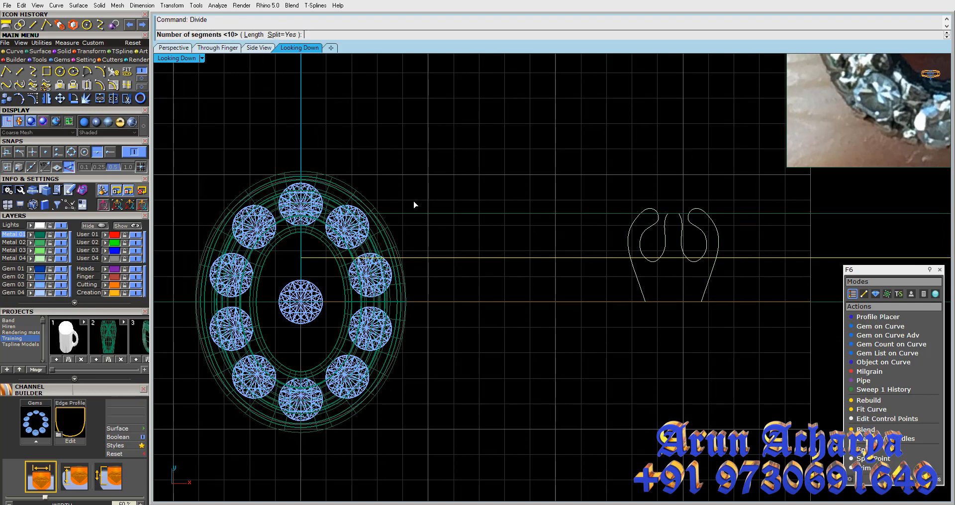
key("Escape")
key("ctrl+z")
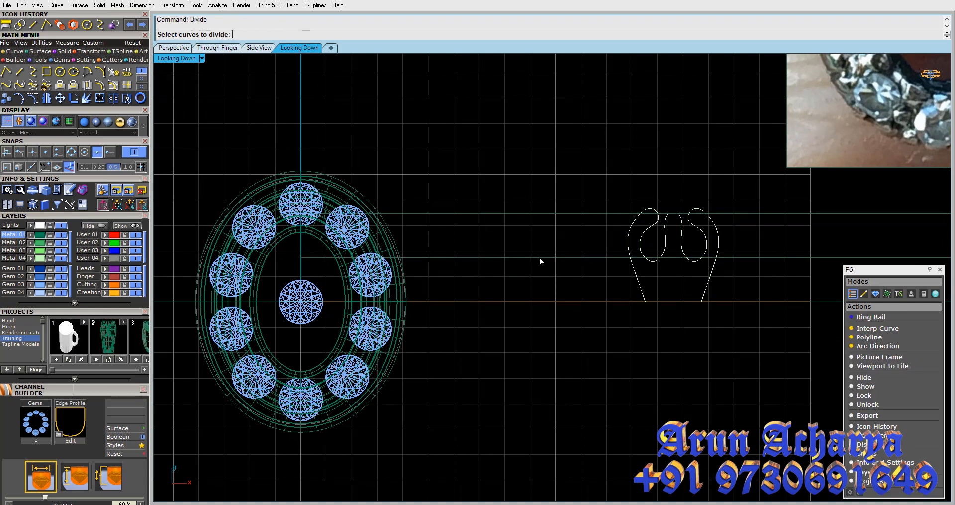
key("Return")
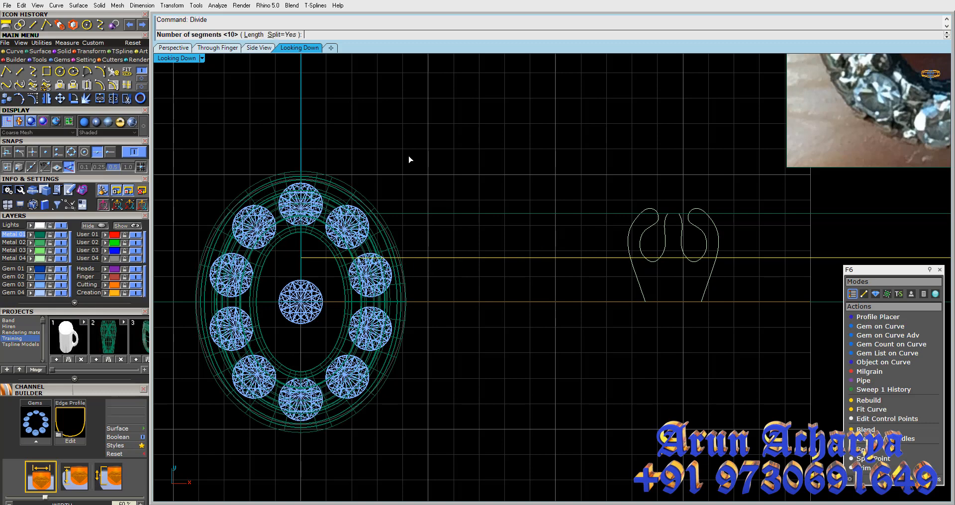
left_click(277, 35)
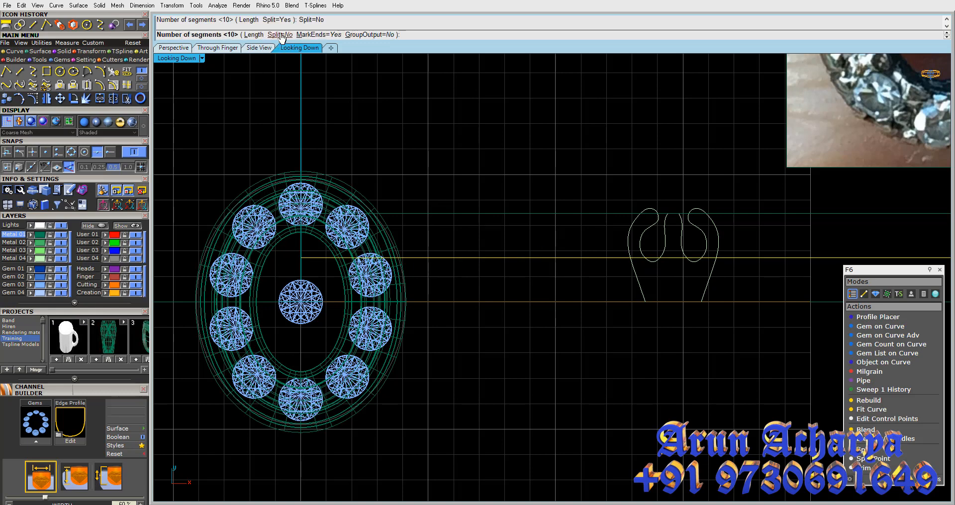
left_click(281, 34)
right_click(430, 149)
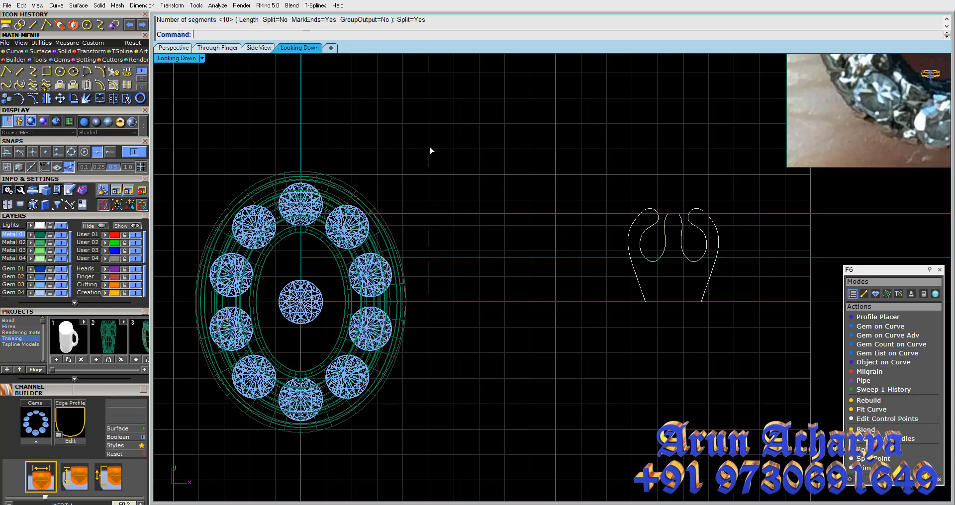
key("ctrl+z")
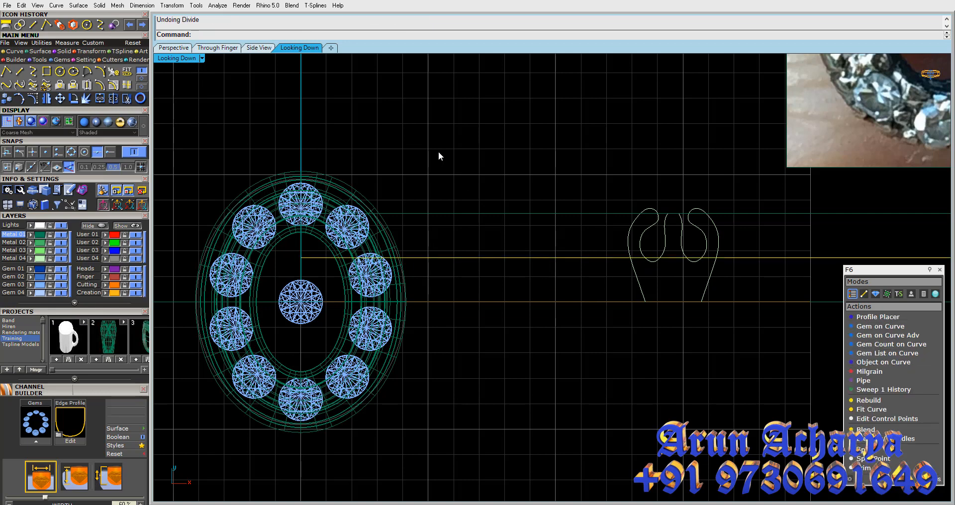
Divide the rectangle's centre line into 10 segments marked by points, with Split set to No
type("D")
type("ivide")
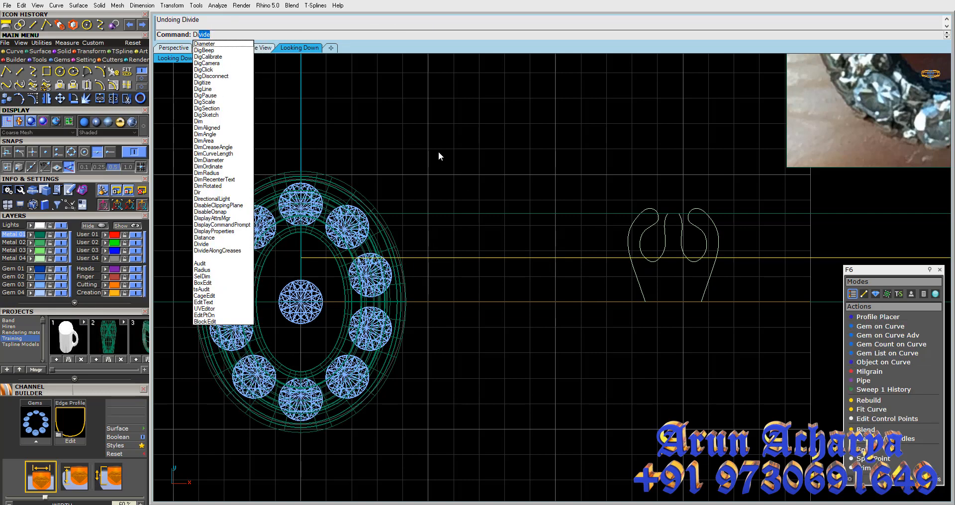
key("Return")
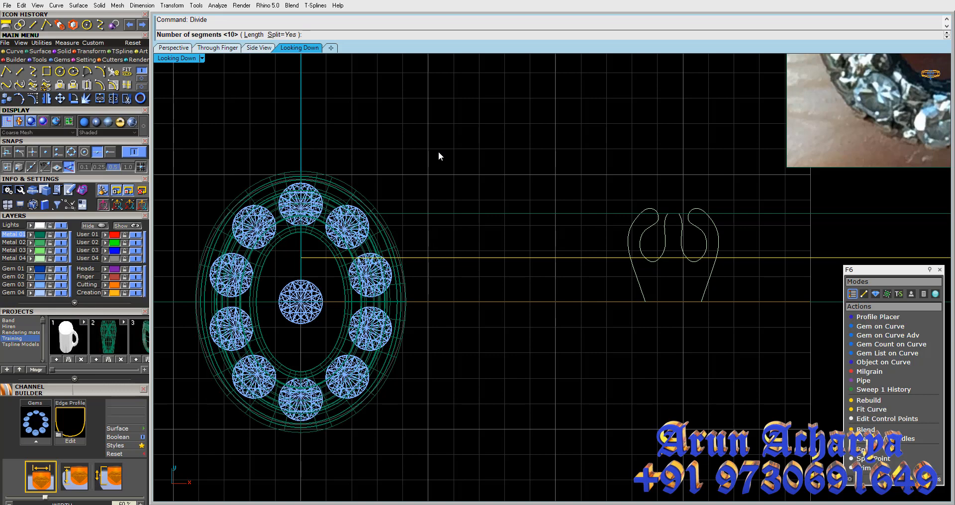
left_click(277, 37)
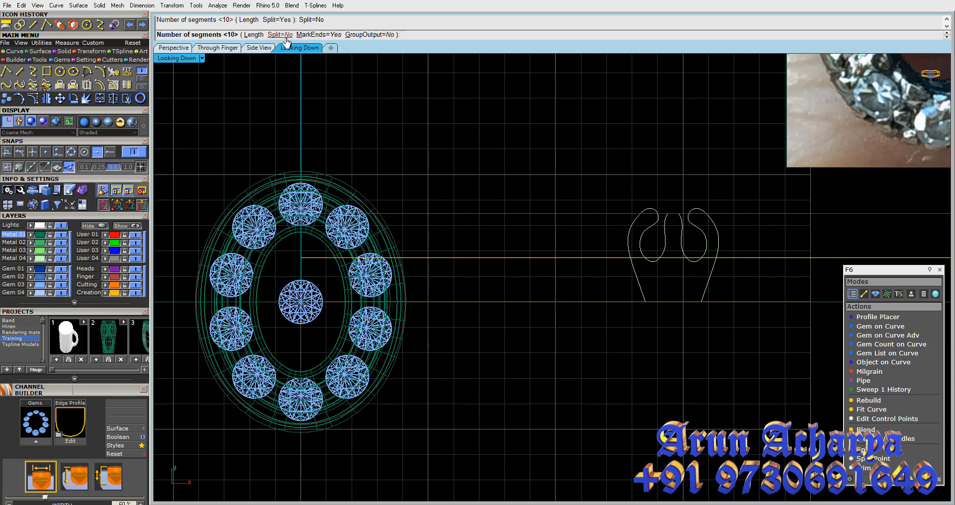
key("Return")
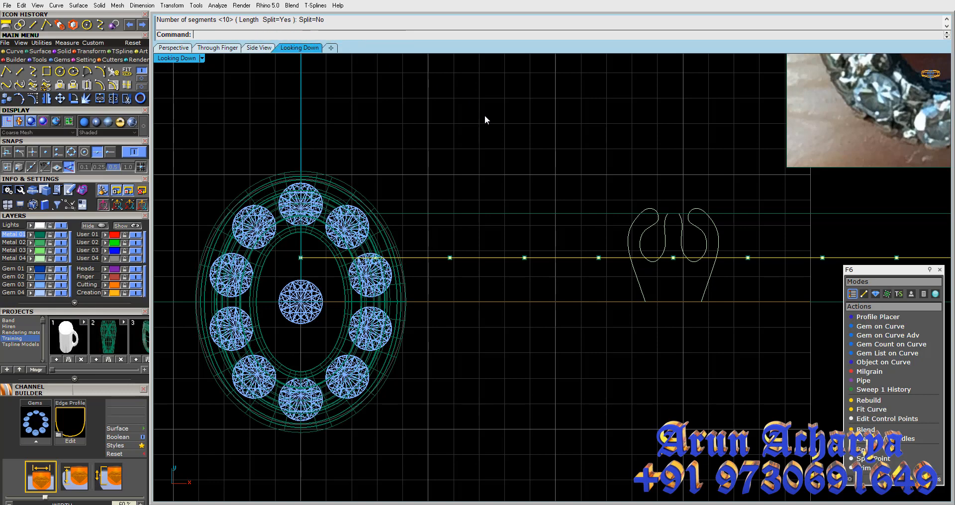
key("Escape")
scroll(699, 252, "down", 2)
right_click_drag(700, 251, 610, 252)
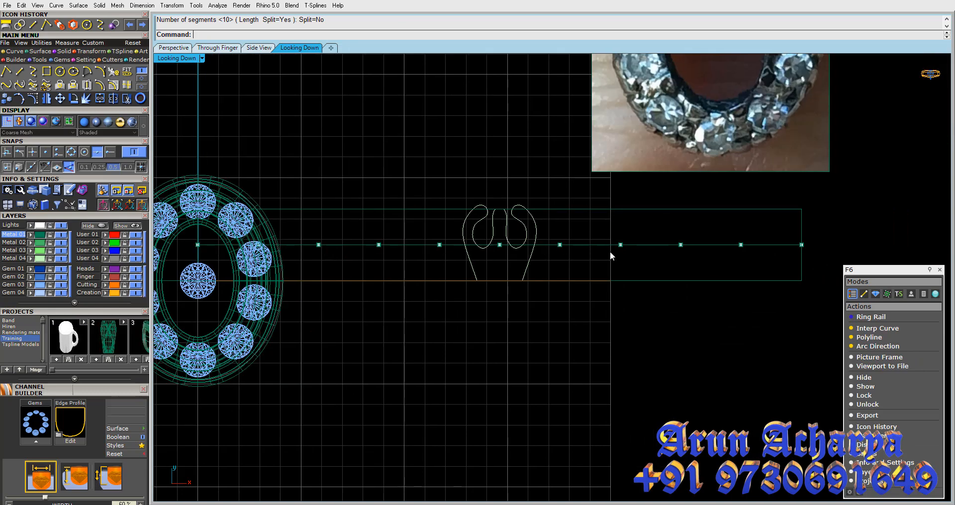
Divide the rectangle's centre line into 11 segments marked by points, without splitting it
left_click(579, 245)
right_click(577, 246)
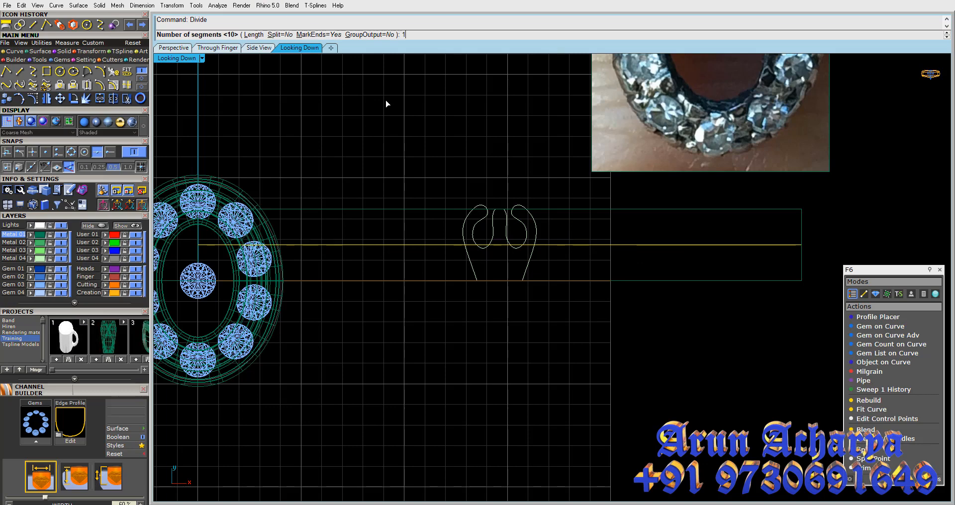
type("11")
key("Return")
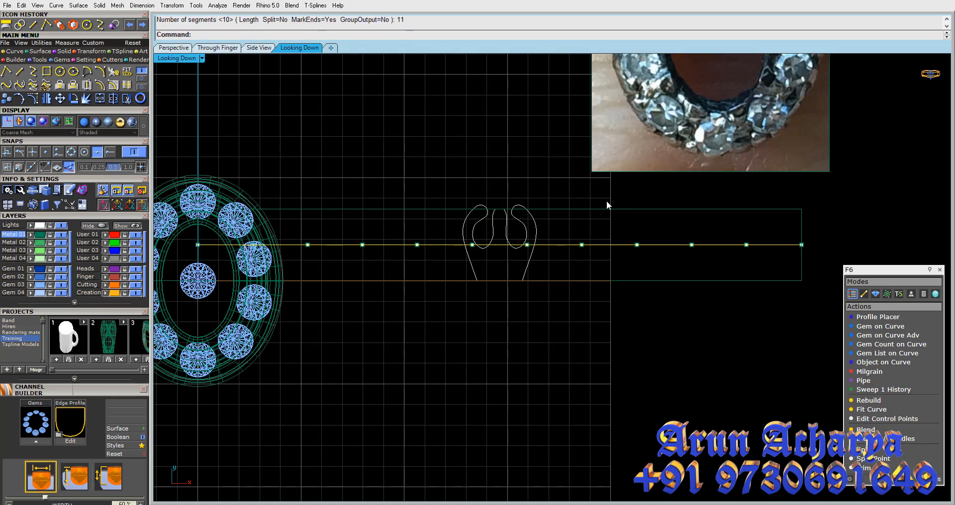
key("Escape")
left_click(493, 227)
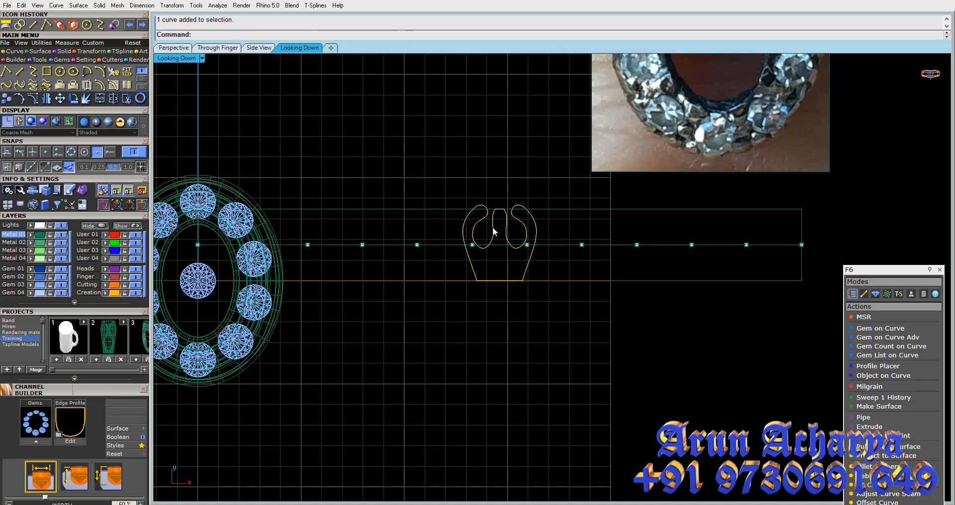
left_click(61, 98)
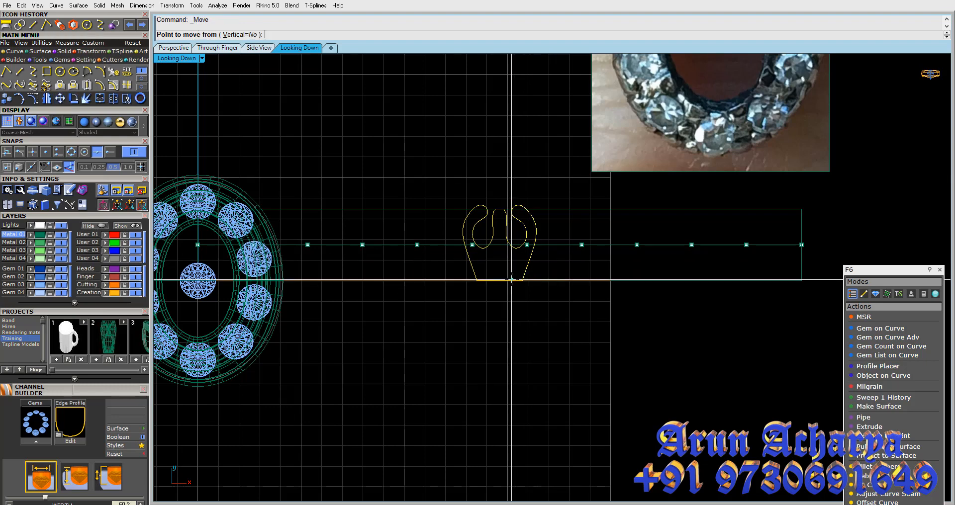
left_click(85, 152)
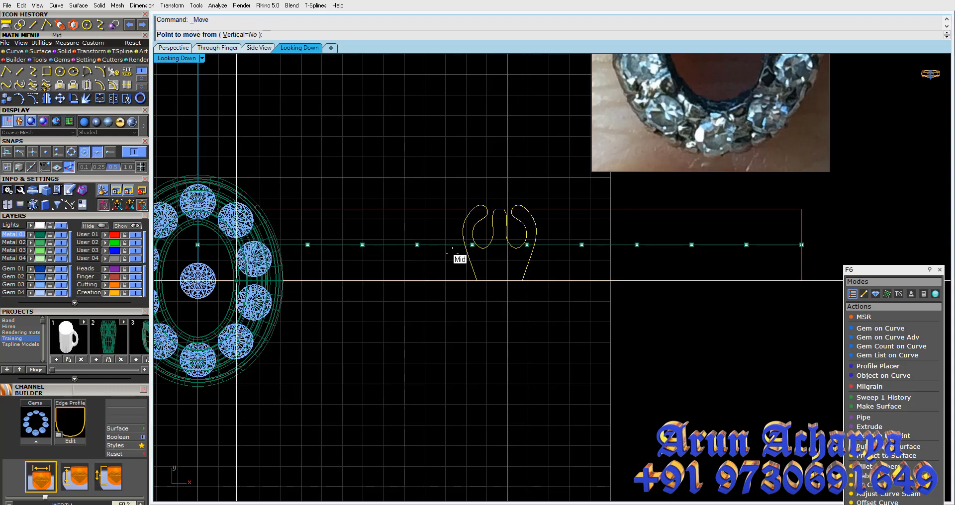
key("Escape")
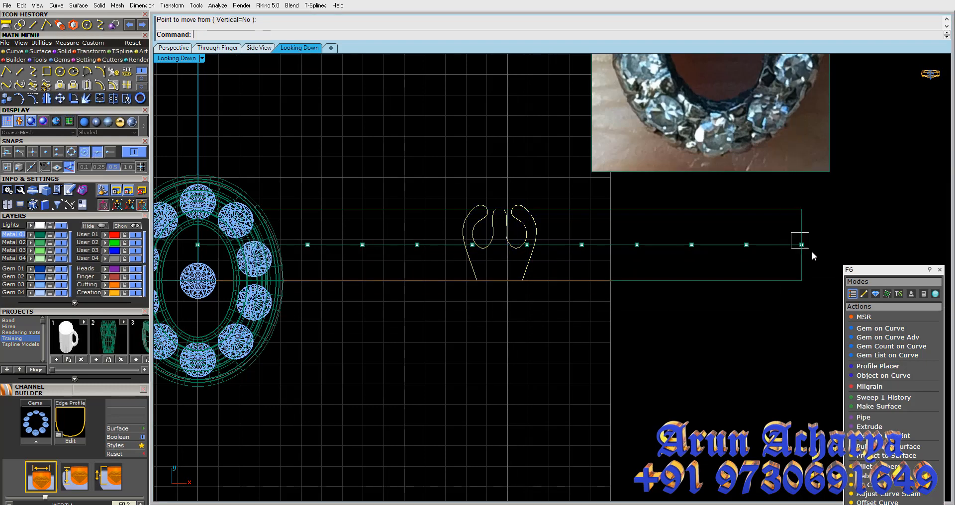
Check the division points at both ends of the centre line by selecting each one
left_click_drag(812, 252, 814, 254)
right_click_drag(799, 252, 807, 226)
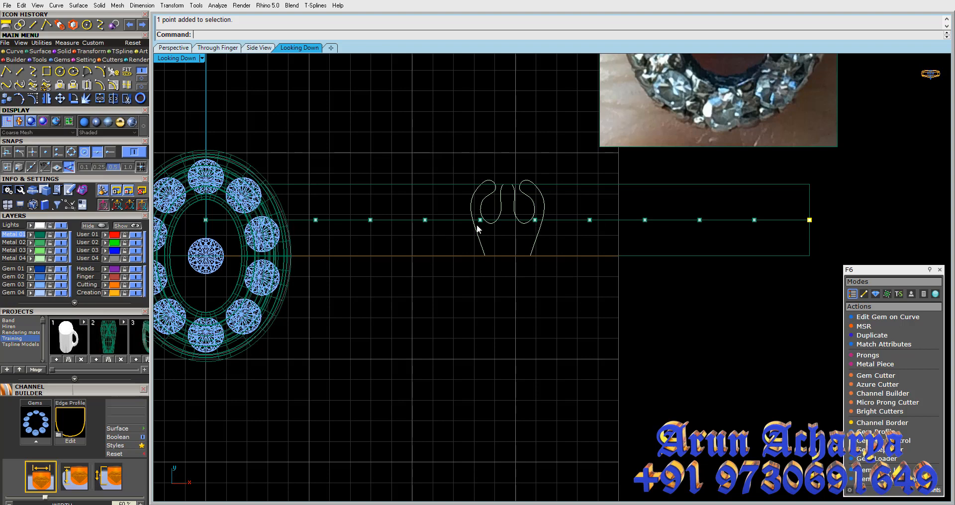
left_click(205, 220)
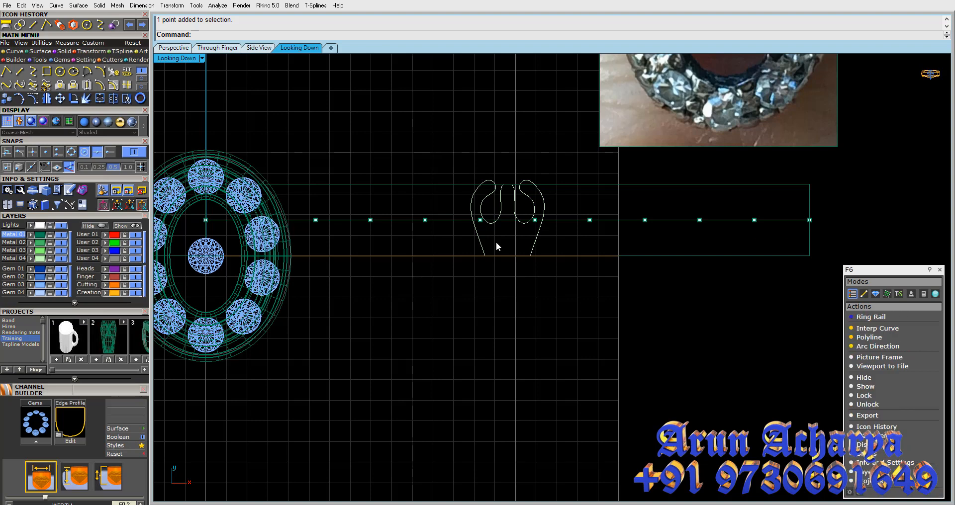
Move the prong outline from the centre line's midpoint to the nearest division point on the side away from the band
left_click(500, 208)
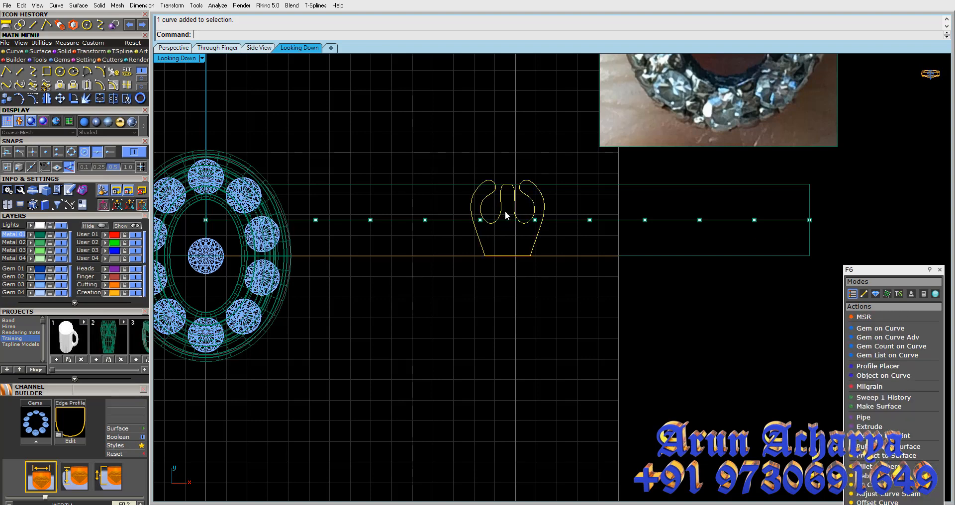
left_click(60, 99)
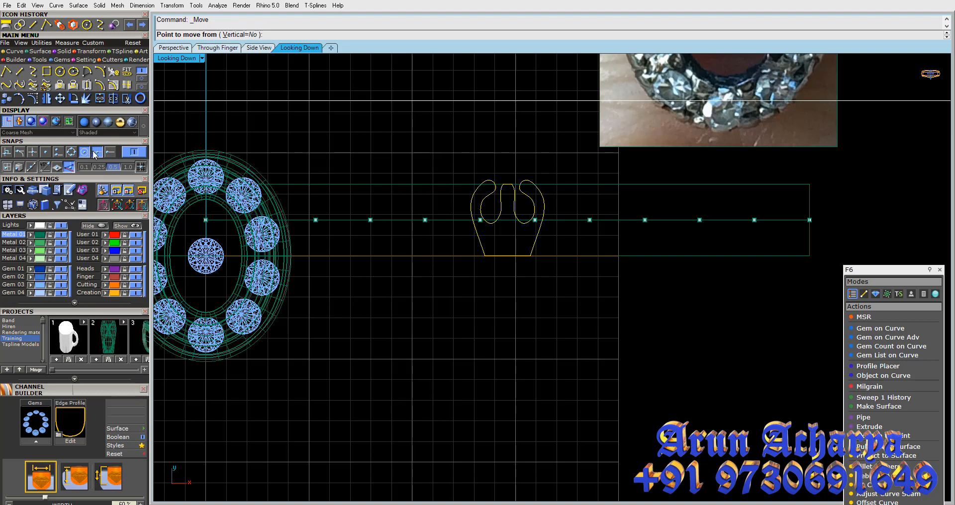
left_click(507, 220)
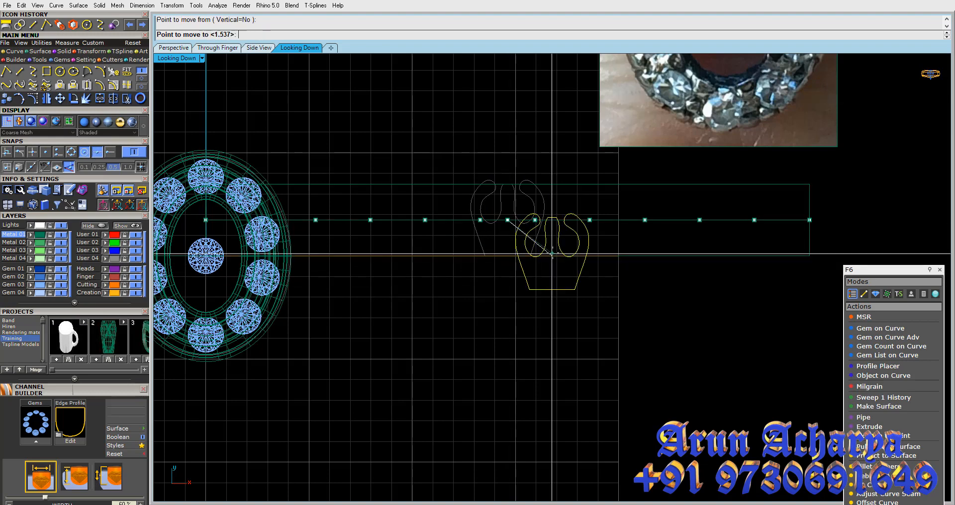
left_click(46, 152)
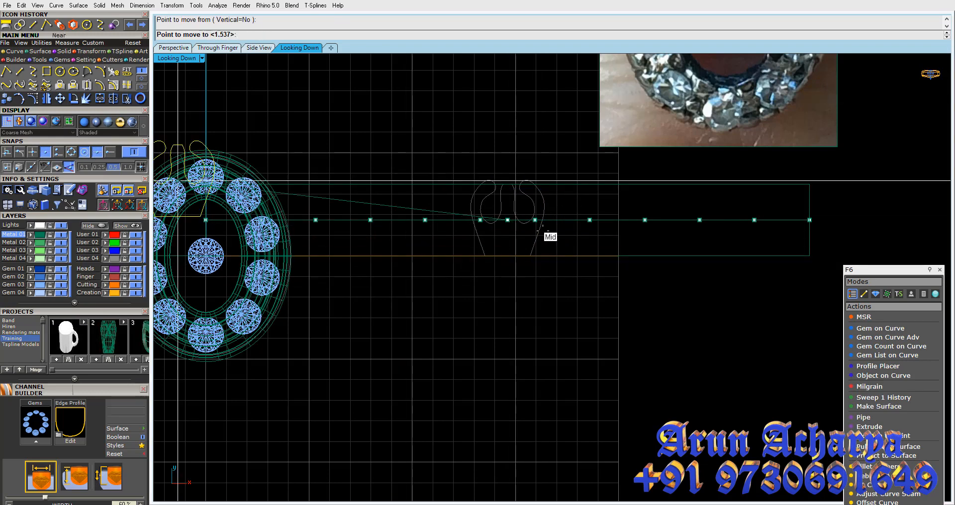
left_click(535, 220)
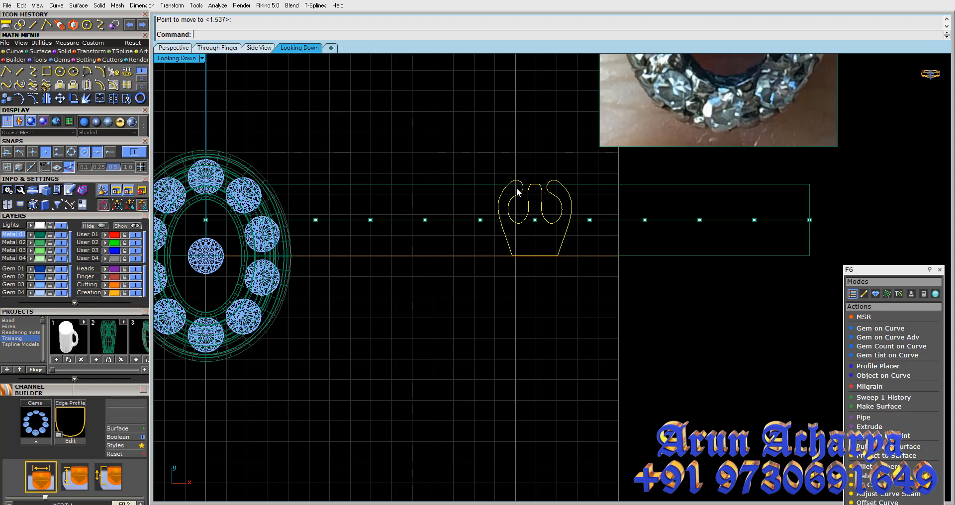
Select the prong outline together with the unrolled rectangle and inspect the band's outer wall in the Perspective view
scroll(517, 187, "up", 3)
left_click(530, 187)
double_click(176, 59)
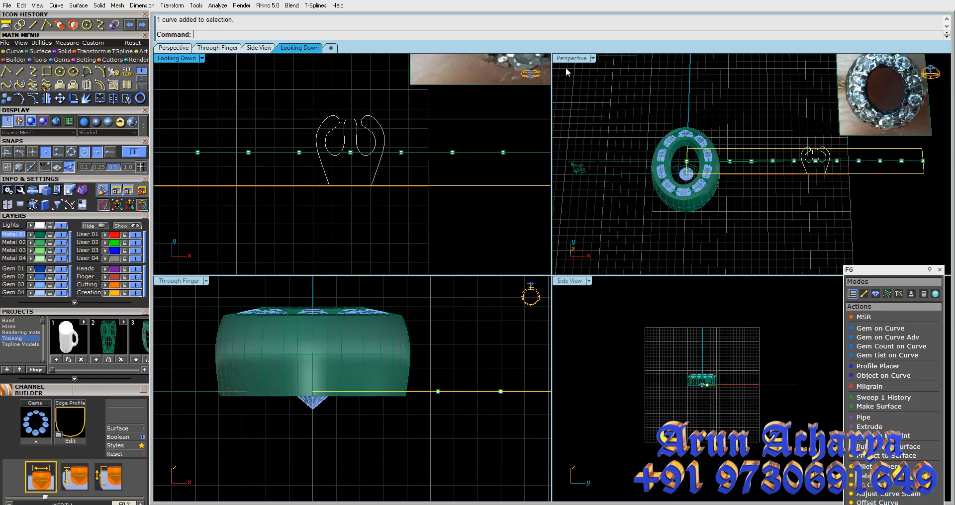
double_click(566, 60)
scroll(664, 229, "down", 5)
scroll(625, 277, "up", 5)
right_click_drag(634, 331, 689, 282)
scroll(485, 319, "up", 5)
scroll(405, 287, "down", 3)
right_click_drag(405, 288, 417, 321)
scroll(411, 316, "down", 2)
scroll(412, 312, "up", 3)
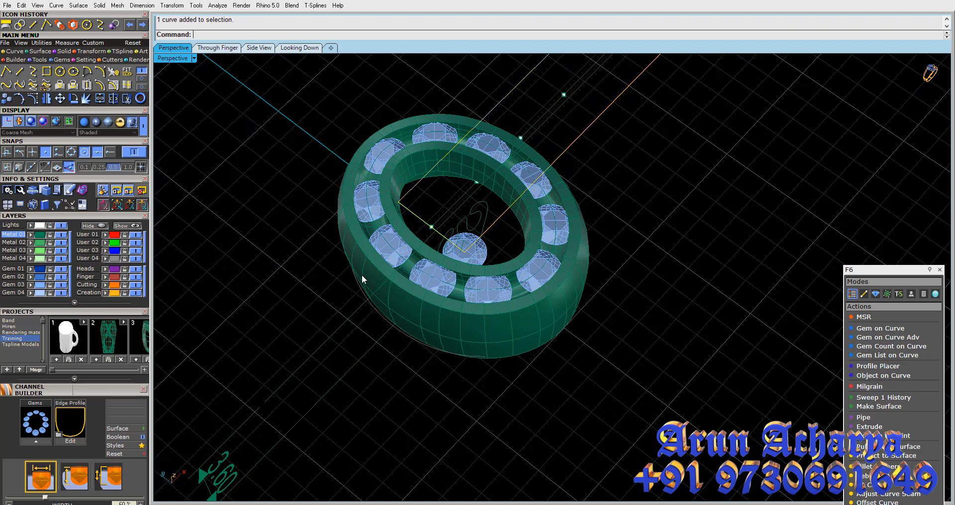
right_click_drag(475, 330, 446, 337)
scroll(446, 336, "down", 3)
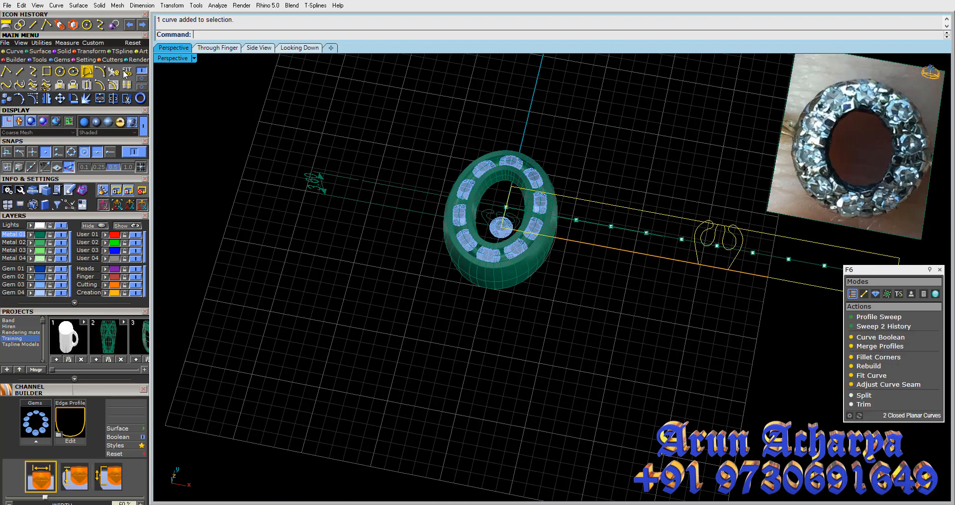
Apply the selected prong outline and rectangle as UV curves onto the band's outer surface
left_click(141, 78)
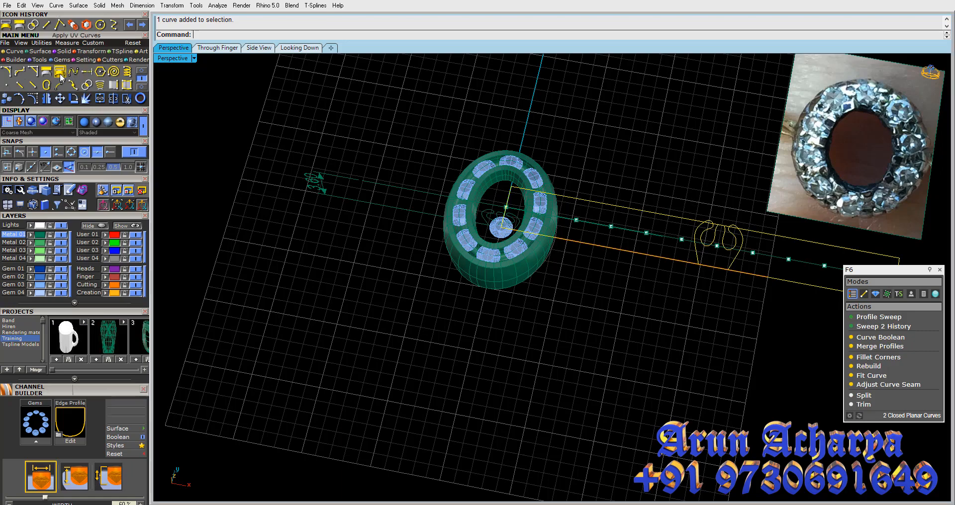
left_click(60, 74)
right_click_drag(408, 279, 459, 234)
scroll(459, 234, "up", 5)
left_click(460, 241)
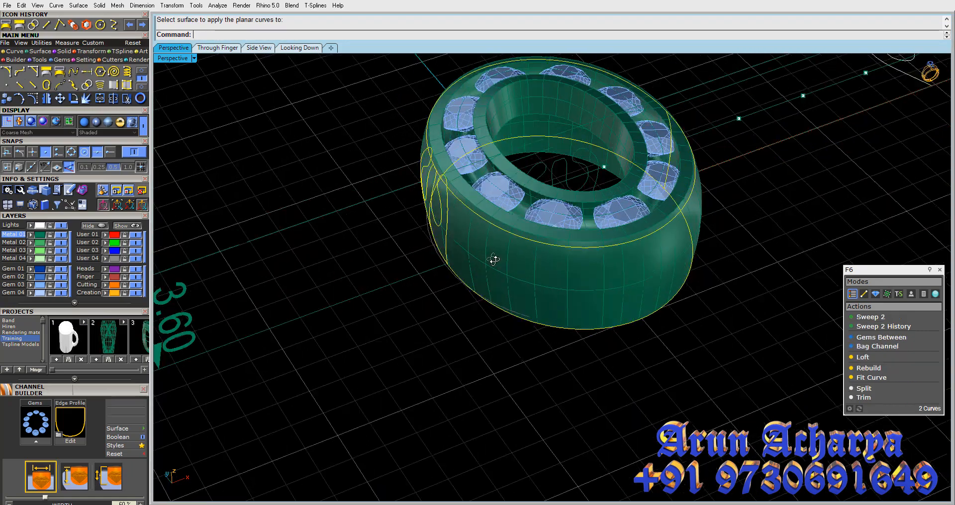
Inspect the applied curves on the band's outer wall and undo their application onto the surface
right_click_drag(491, 262, 634, 338)
scroll(348, 269, "down", 6)
scroll(643, 307, "up", 4)
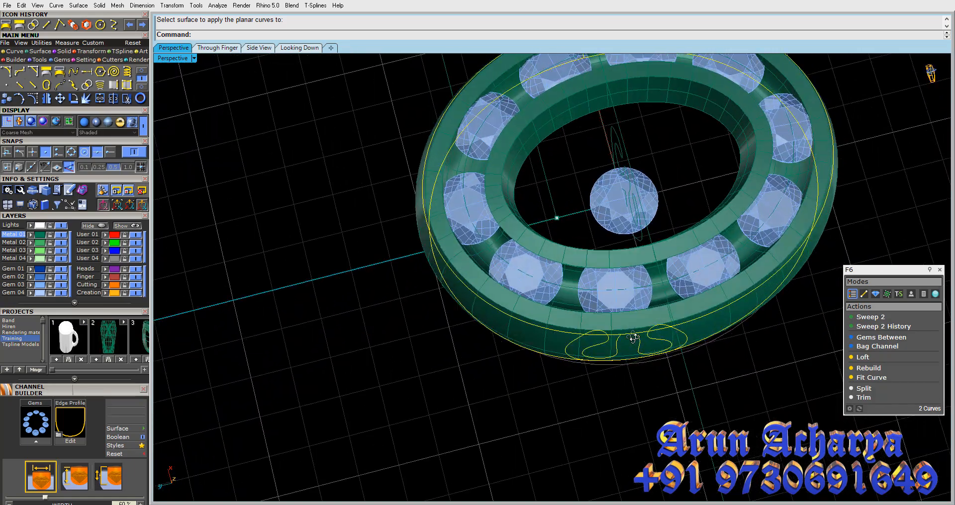
key("ctrl+z")
scroll(482, 311, "down", 6)
right_click_drag(480, 311, 378, 301)
scroll(309, 326, "down", 5)
scroll(553, 271, "up", 7)
right_click_drag(551, 316, 545, 203)
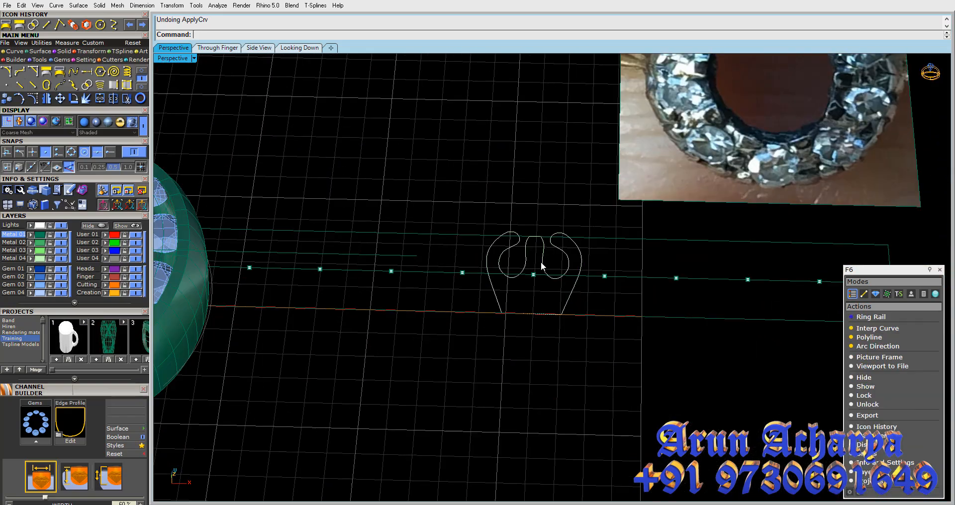
Narrow the prong outline slightly along the centre line with a one-directional scale based at its division point
left_click(542, 262)
left_click(91, 51)
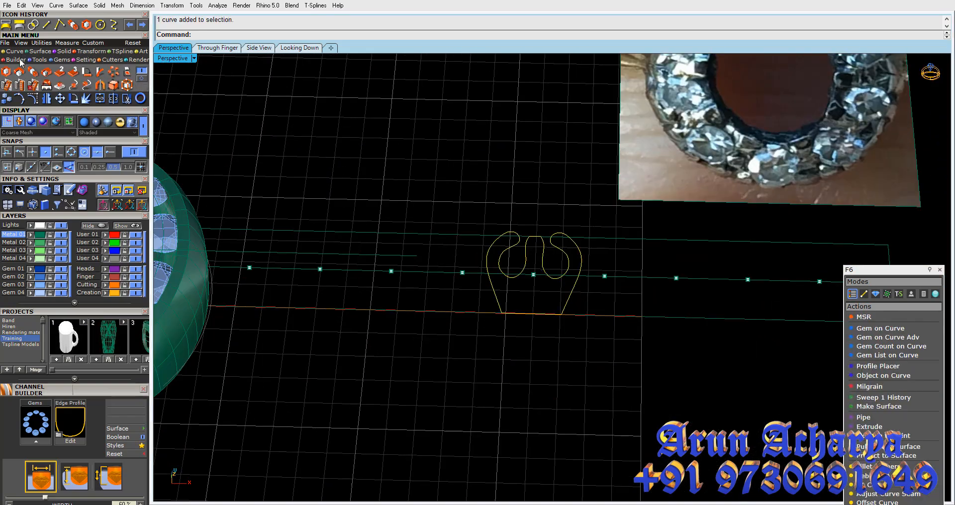
left_click(33, 71)
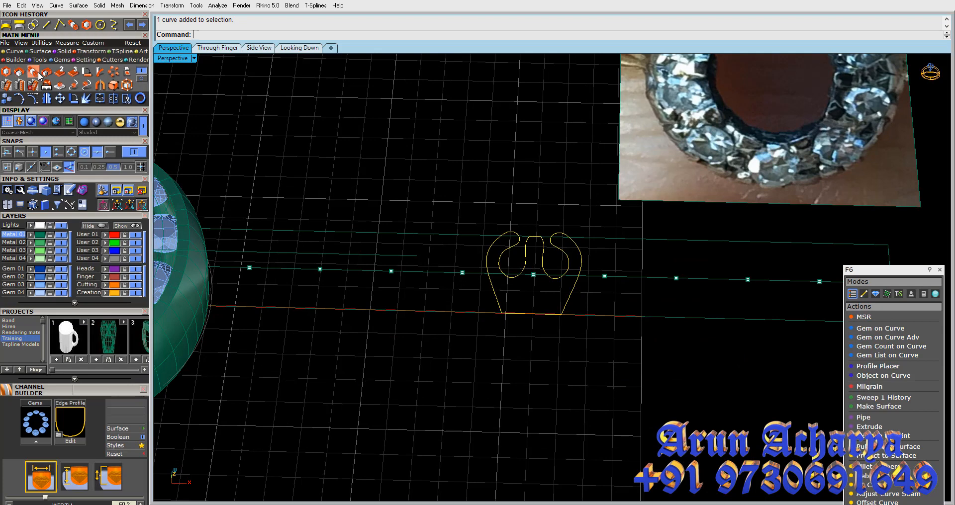
left_click(533, 275)
left_click(650, 297)
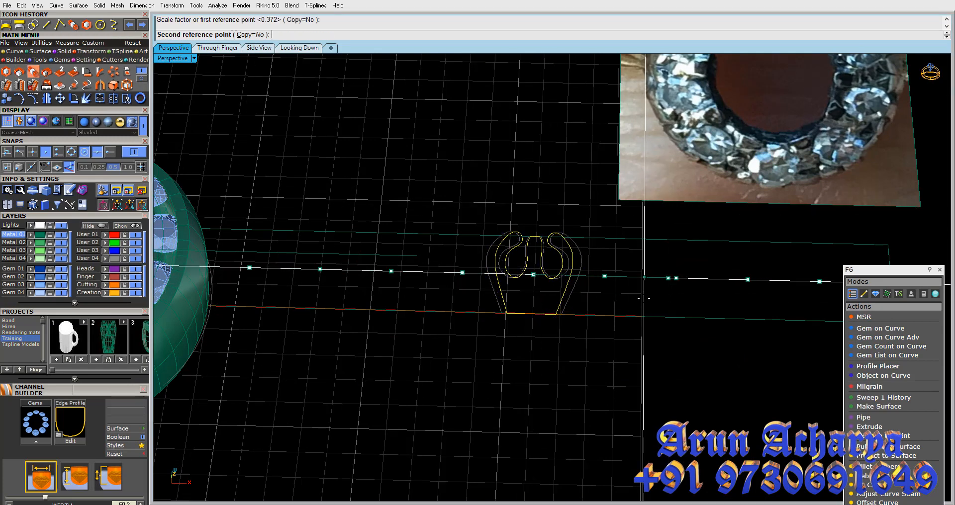
left_click(645, 297)
left_click(7, 98)
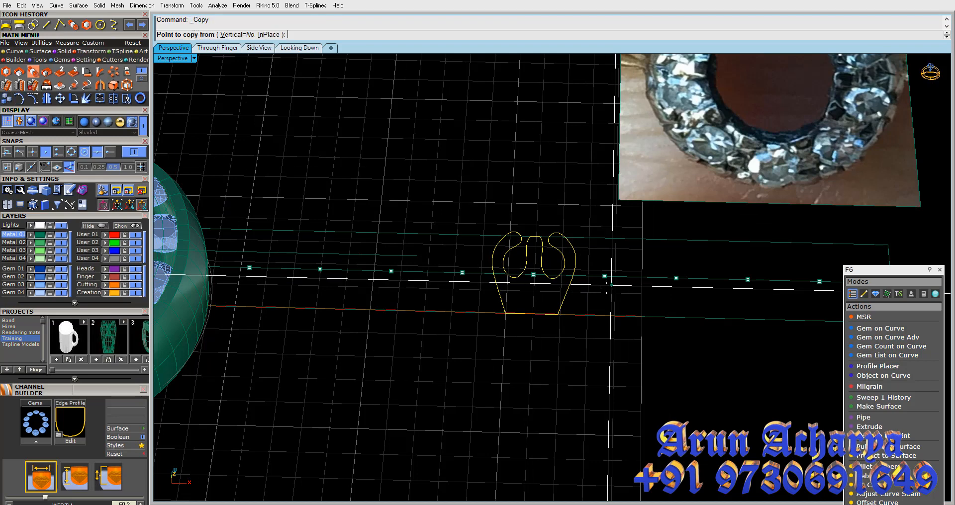
left_click(533, 274)
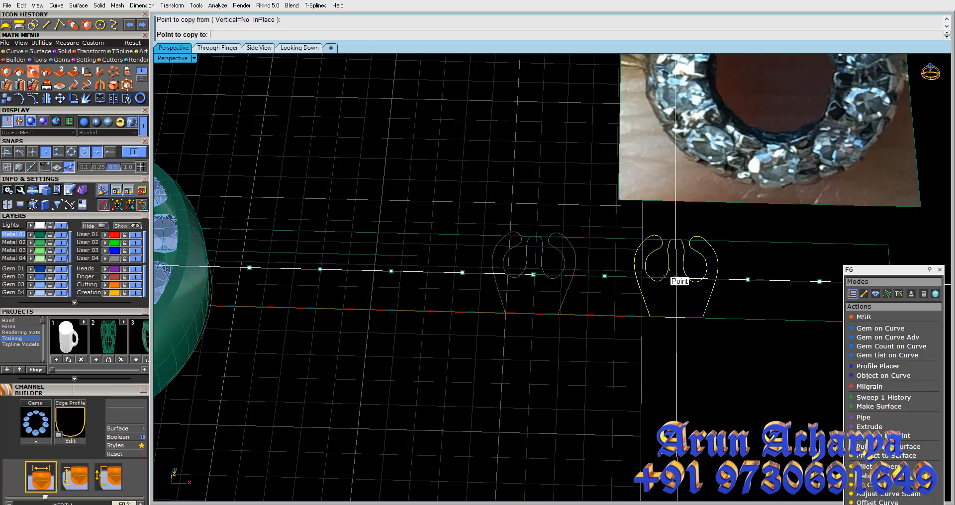
key("Escape")
scroll(669, 290, "down", 10)
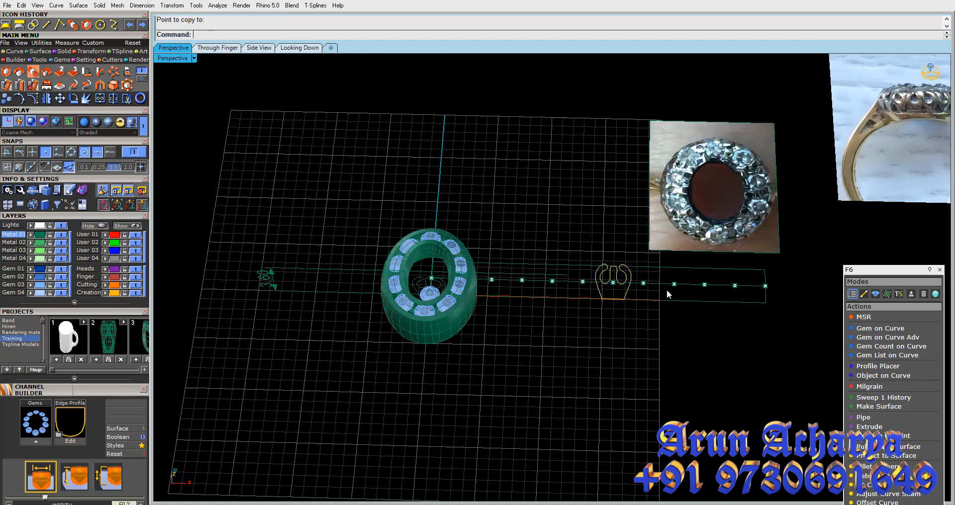
key("ctrl+z")
scroll(569, 285, "up", 10)
key("Escape")
scroll(569, 284, "down", 7)
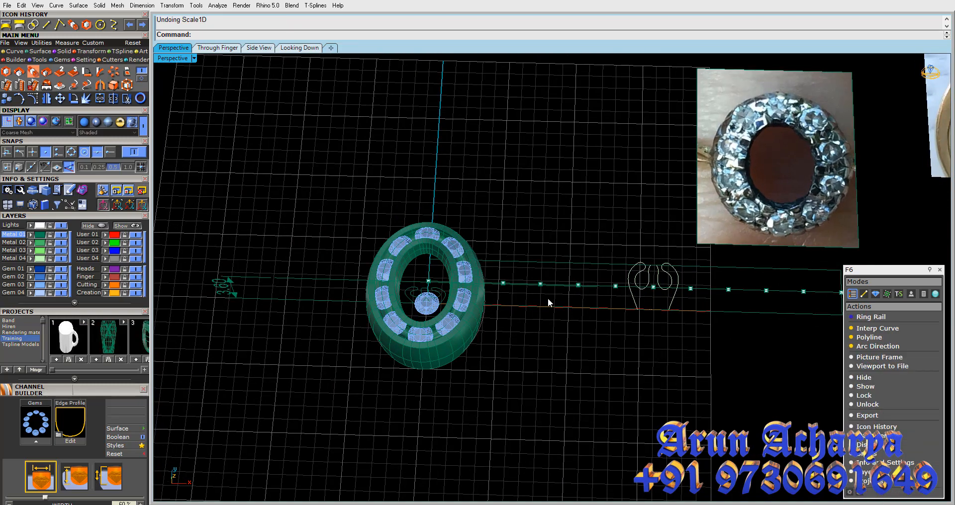
scroll(654, 252, "up", 3)
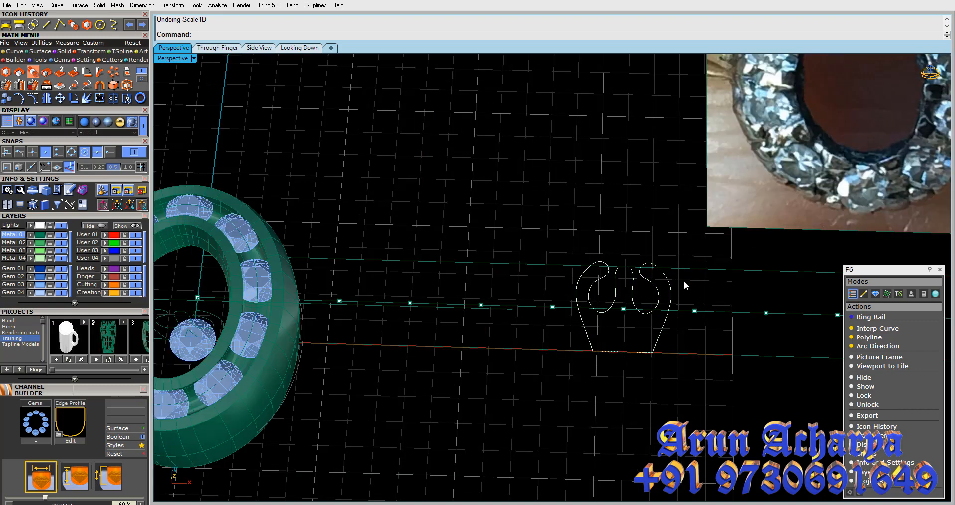
Narrow the prong outline much further along the centre line by scaling it in one direction about its division point
left_click(638, 282)
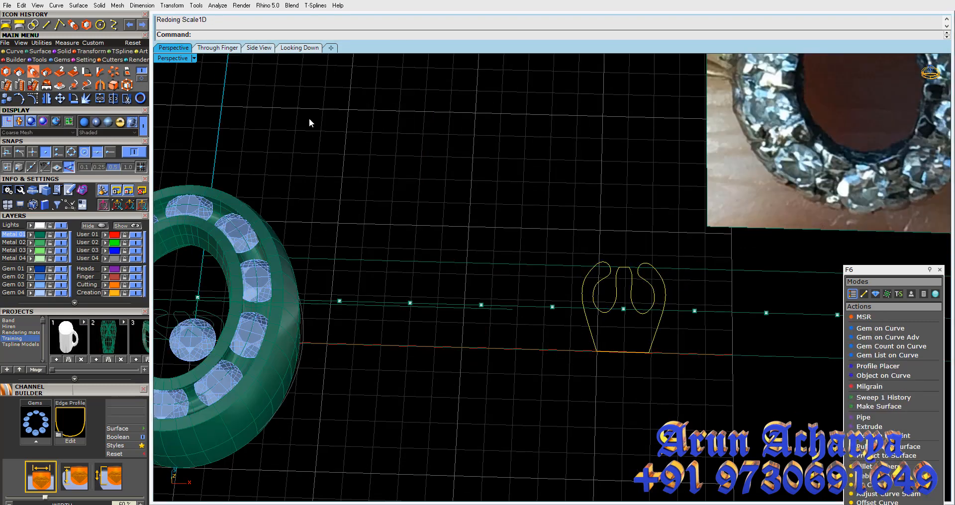
scroll(674, 296, "up", 4)
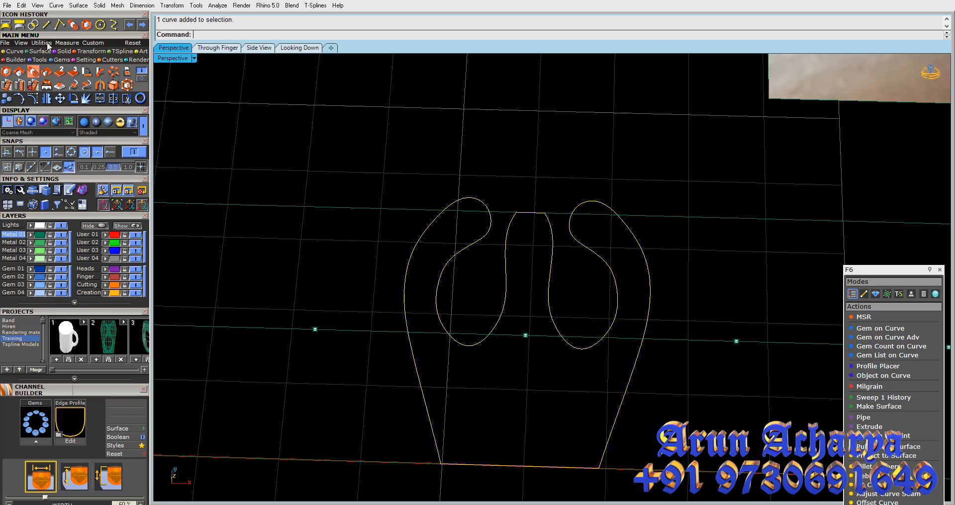
left_click(36, 72)
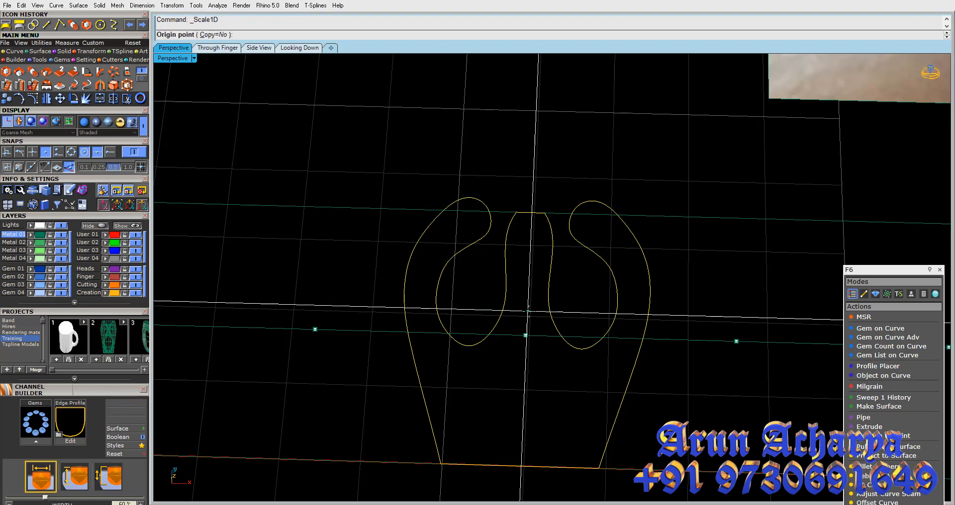
left_click(526, 335)
left_click(777, 412, "shift")
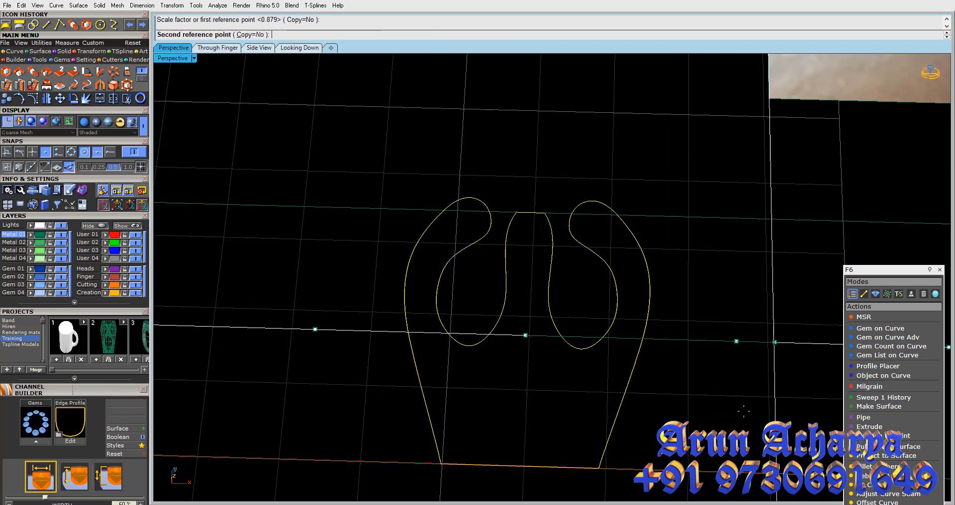
left_click(671, 412, "shift")
scroll(436, 244, "down", 6)
scroll(442, 238, "up", 2)
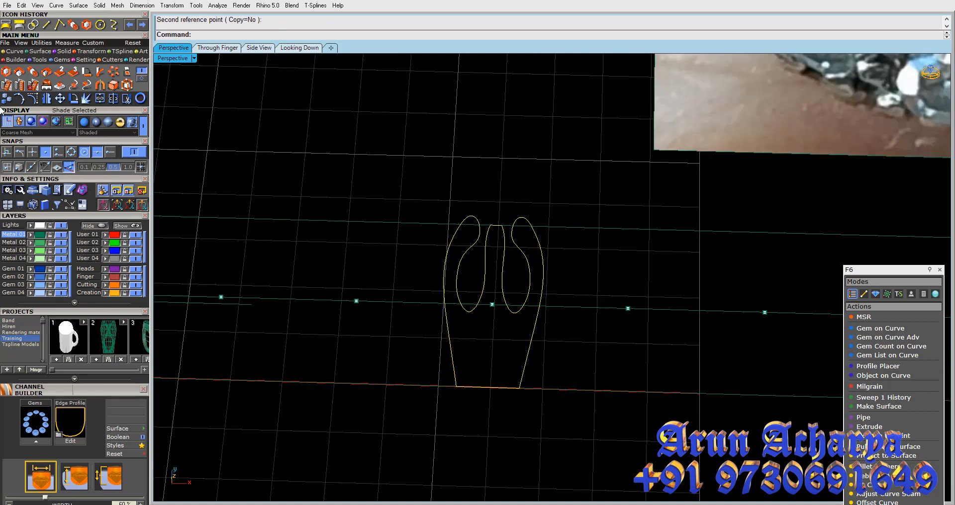
Copy the narrowed prong outline from its division point onto the next three division points away from the band
left_click(6, 99)
left_click(488, 308)
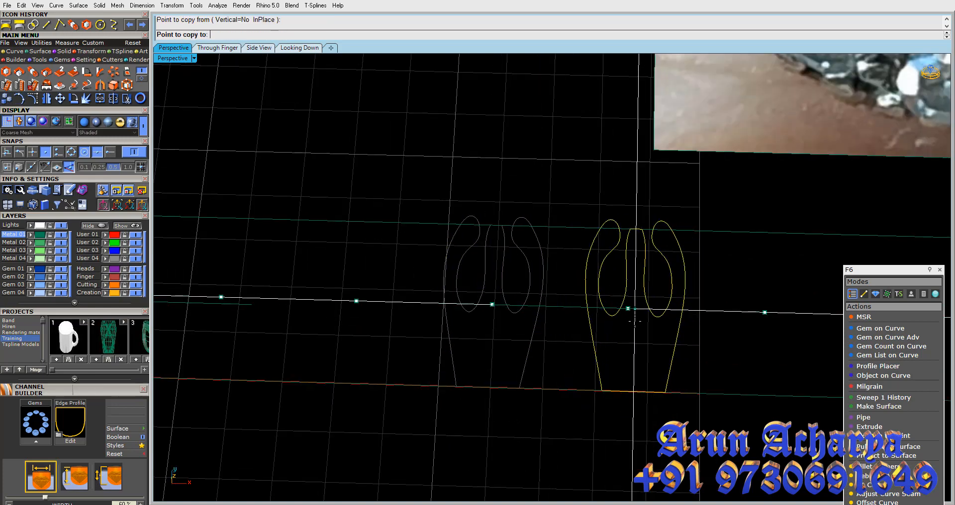
left_click(628, 308)
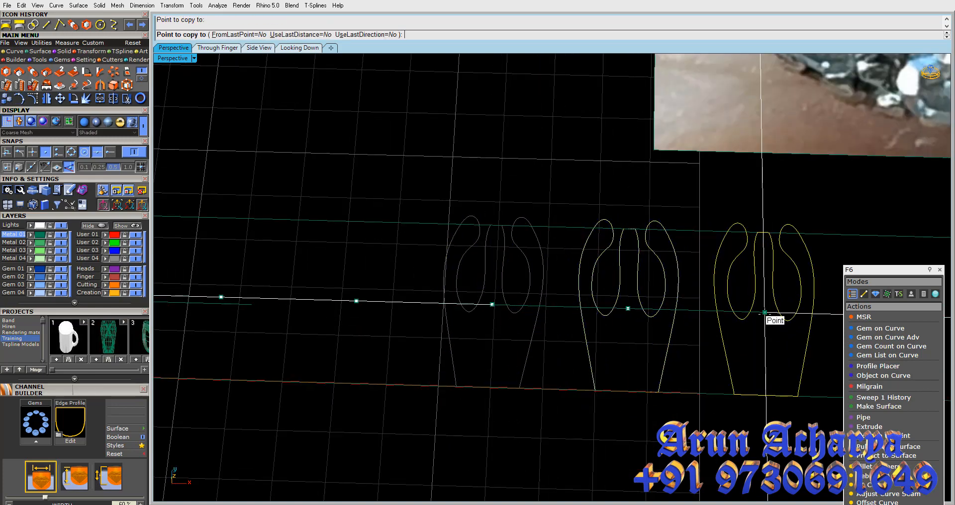
left_click(765, 313)
scroll(747, 310, "down", 3)
left_click(736, 307)
key("Return")
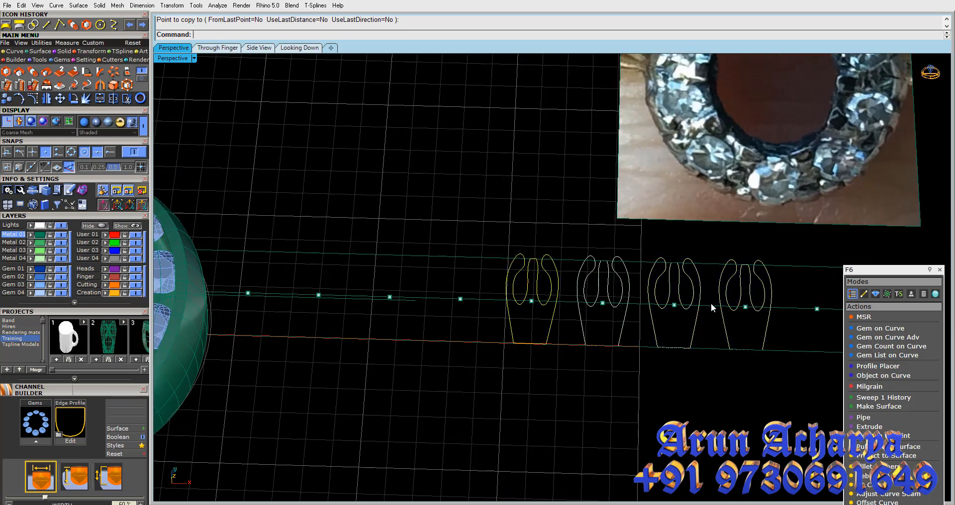
Widen the first prong outline along the centre line about its division point until it nearly touches the neighbouring copy
scroll(484, 331, "up", 2)
left_click(57, 85)
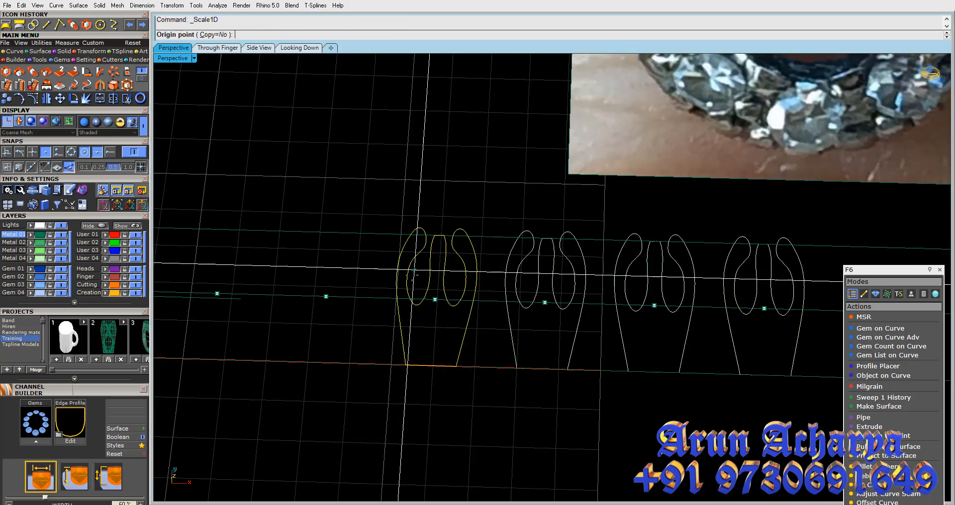
left_click(436, 300)
left_click(524, 323)
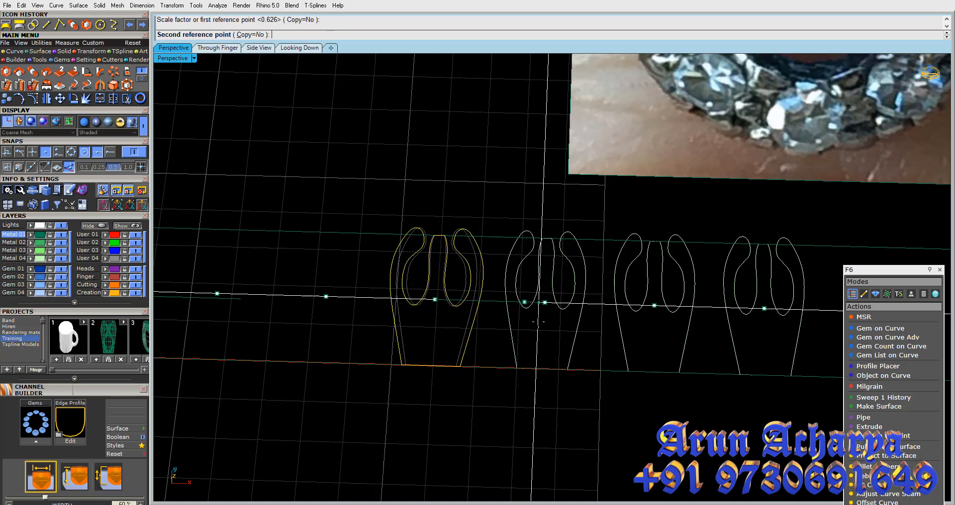
left_click(539, 323)
right_click(439, 300)
left_click(436, 300)
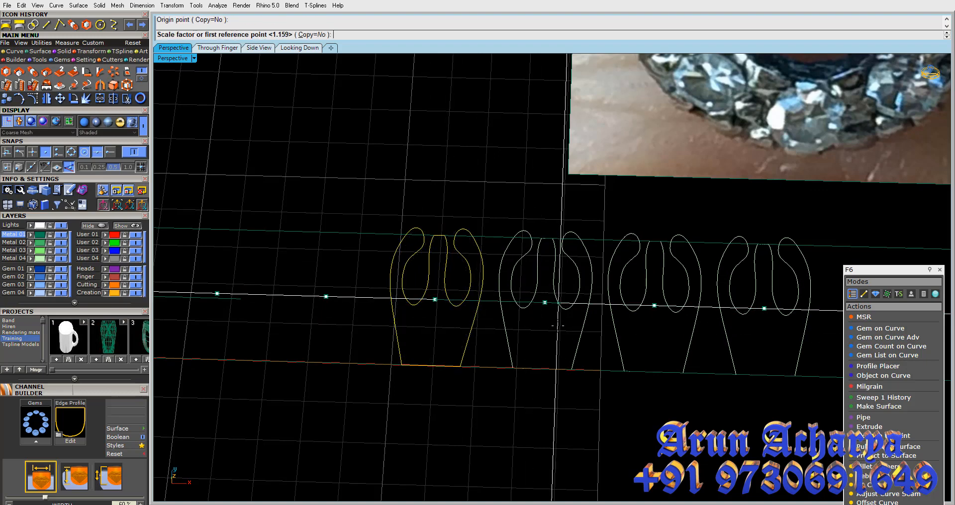
left_click(559, 304)
left_click(577, 305)
Scale the first outline slightly wider in small increments about its division point until adjacent outlines just overlap at their sides
right_click(441, 302)
left_click(436, 300)
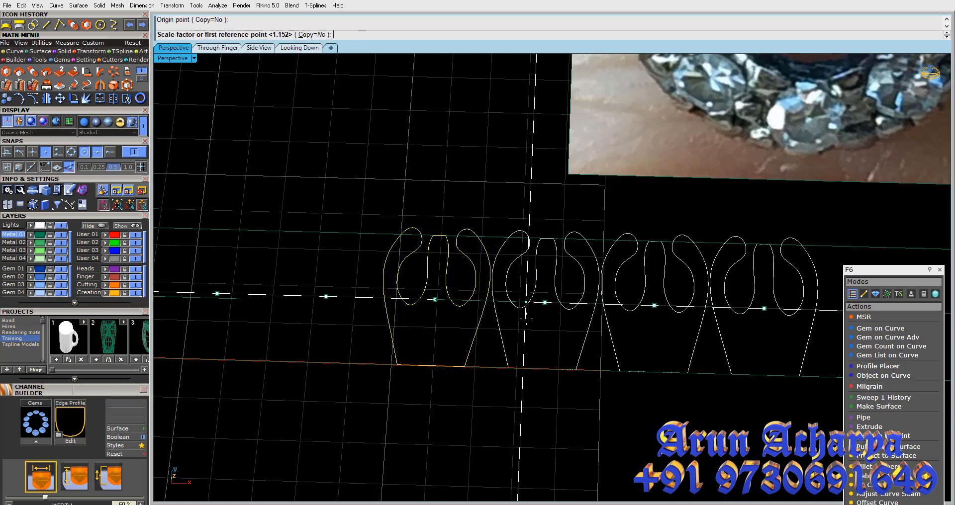
scroll(526, 321, "up", 4)
left_click(535, 318)
left_click(539, 318)
right_click(392, 294)
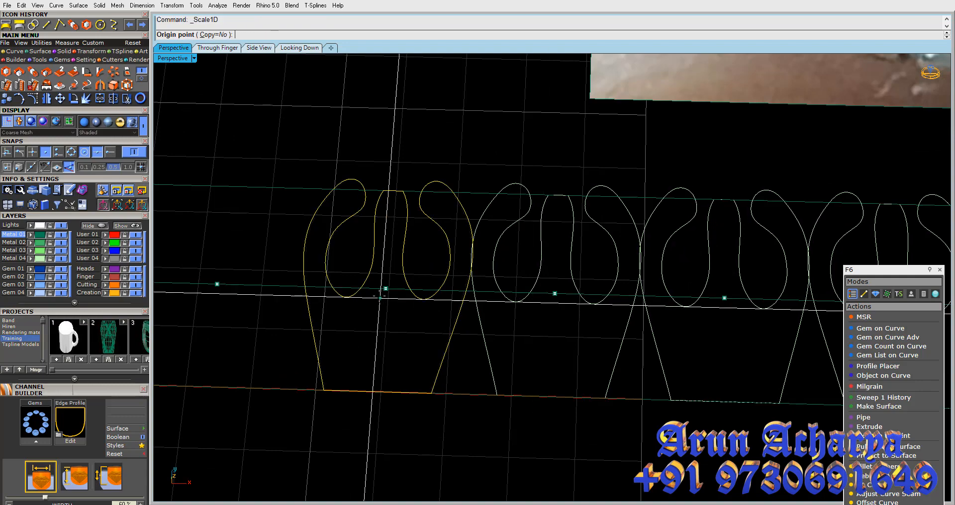
left_click(386, 290)
left_click(558, 332)
left_click(562, 333)
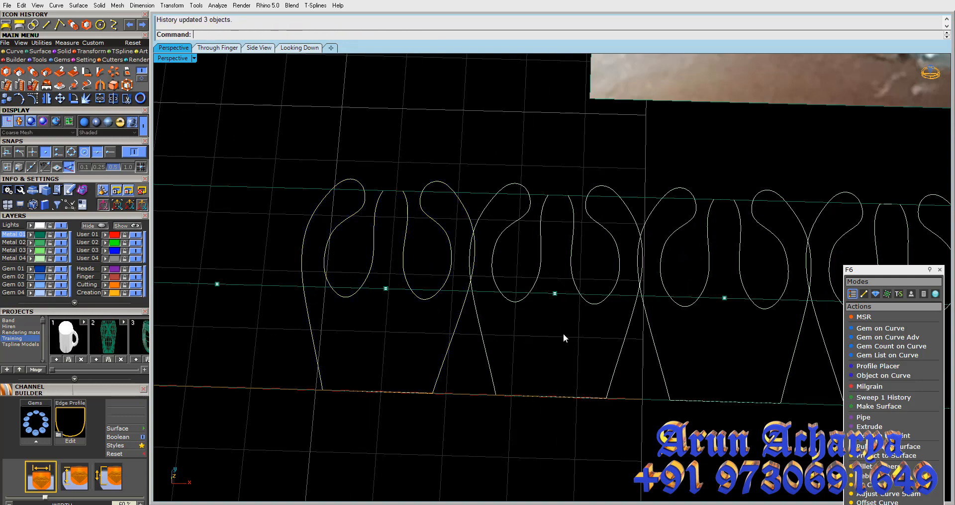
Copy the small triangle at the centre gem from 0,0,0 to the division point of the first prong outline
scroll(564, 333, "down", 5)
scroll(565, 335, "down", 2)
scroll(295, 332, "up", 15)
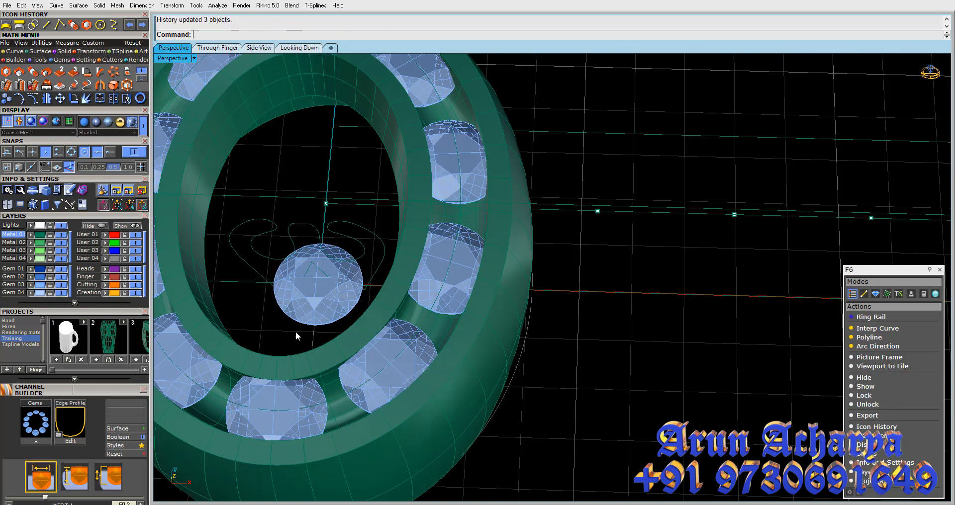
left_click_drag(274, 233, 452, 343)
scroll(345, 303, "down", 5)
right_click_drag(345, 303, 479, 360)
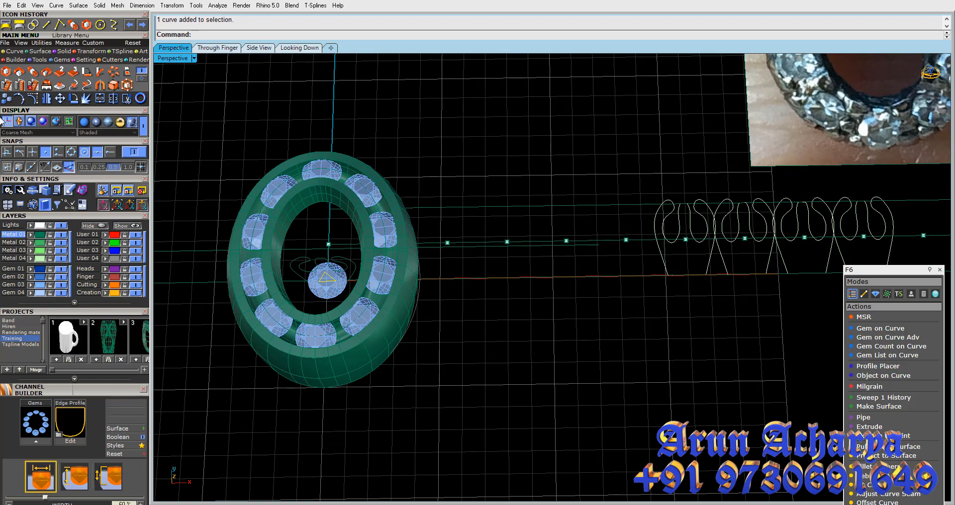
left_click(7, 98)
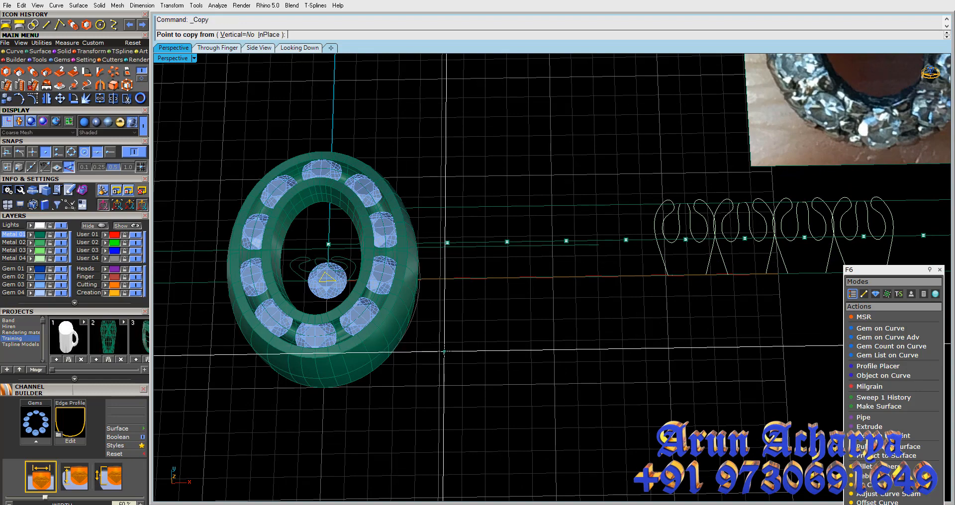
type("0,0,0")
key("Return")
scroll(686, 239, "up", 3)
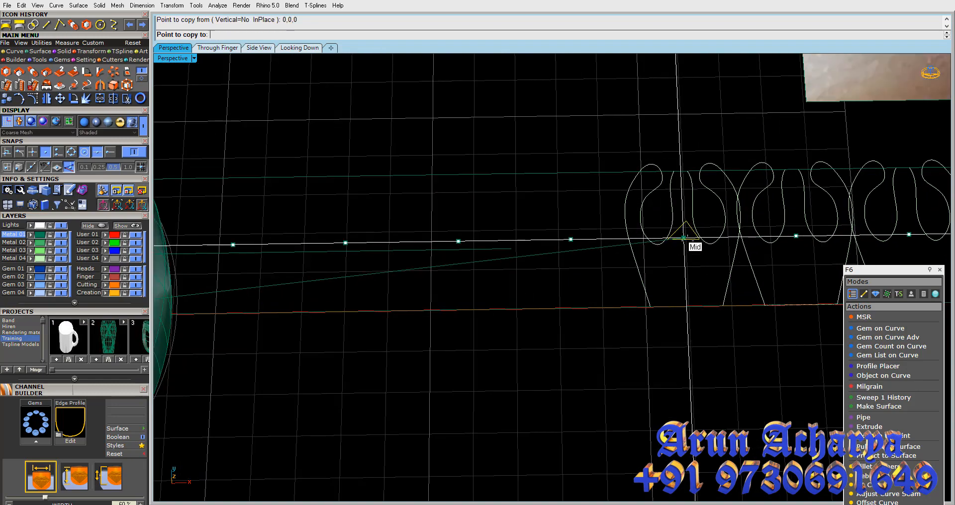
left_click(685, 240)
key("Return")
Rotate the copied triangle a quarter turn about the division point in the Side View so it lies flat
scroll(685, 218, "up", 4)
left_click(684, 218)
double_click(183, 59)
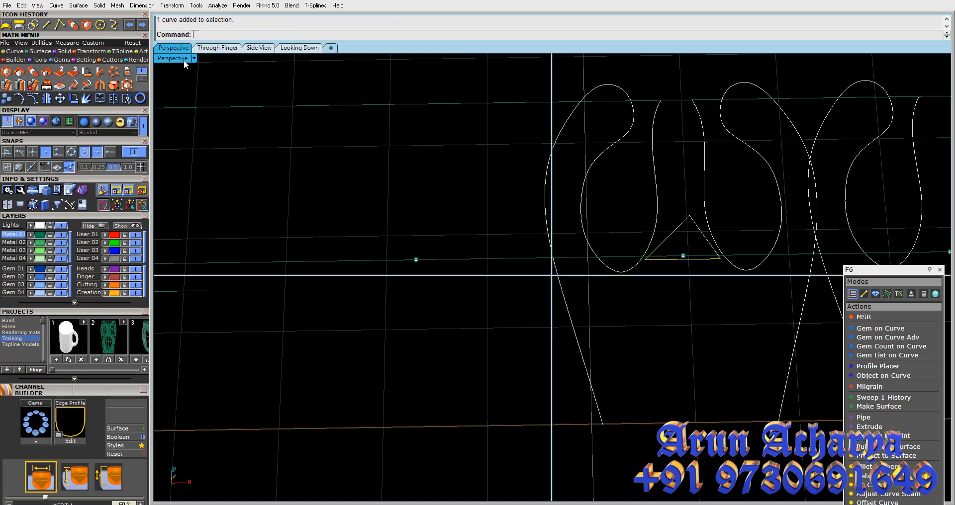
double_click(572, 279)
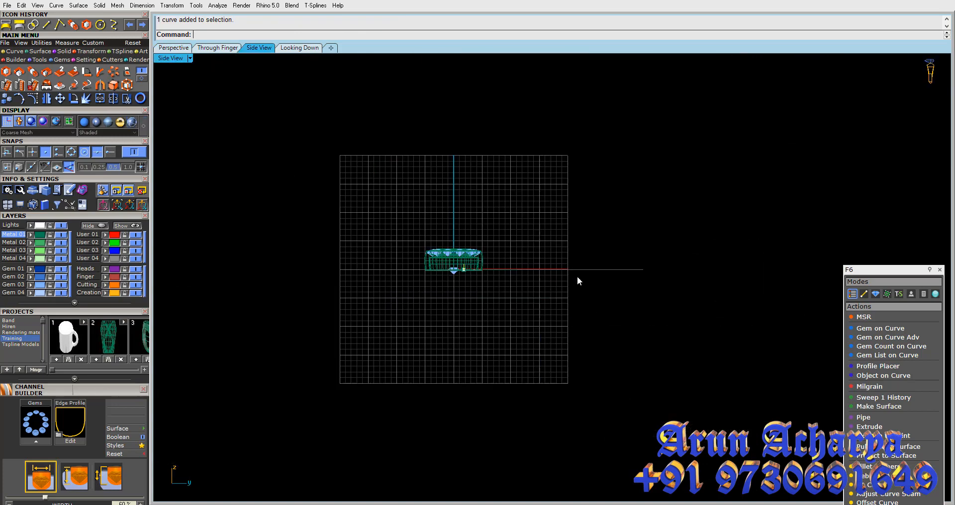
left_click(66, 99)
scroll(416, 277, "up", 10)
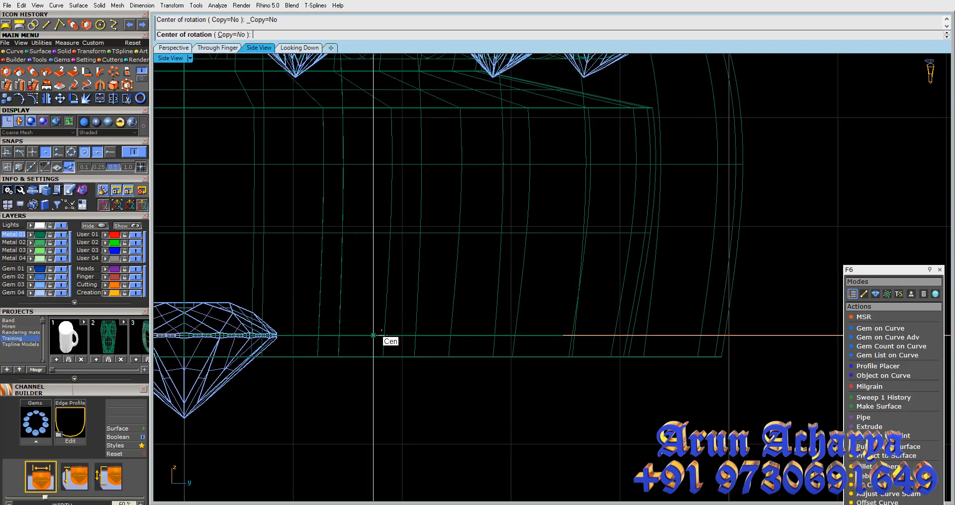
left_click(373, 336)
left_click(499, 335)
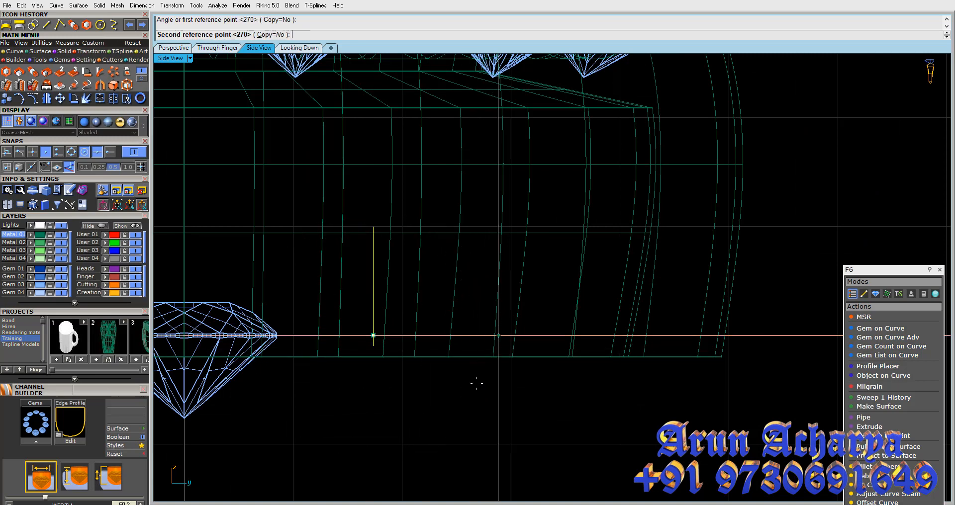
left_click(392, 440)
Move the triangle straight down in the Looking Down view to the lower edge of the unrolled rectangle
left_click(299, 48)
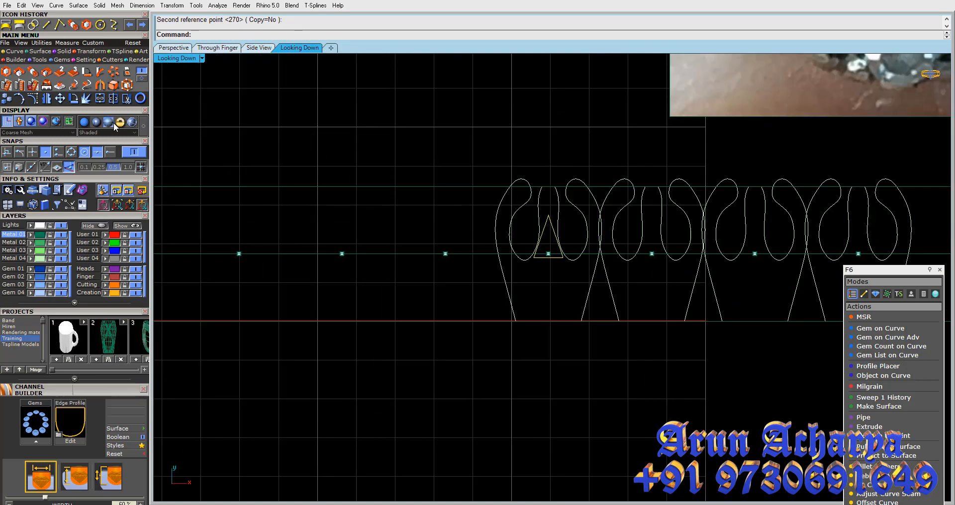
left_click(59, 98)
left_click(387, 155)
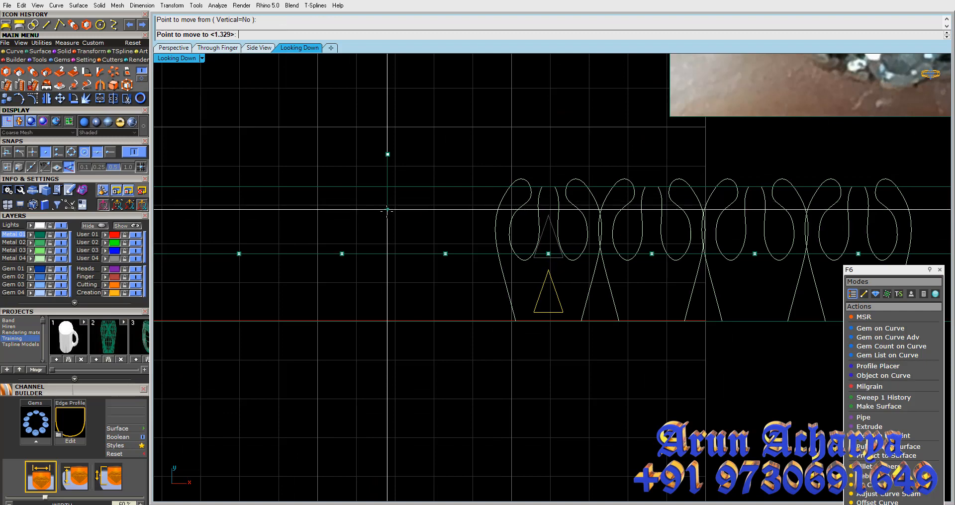
scroll(577, 269, "up", 5)
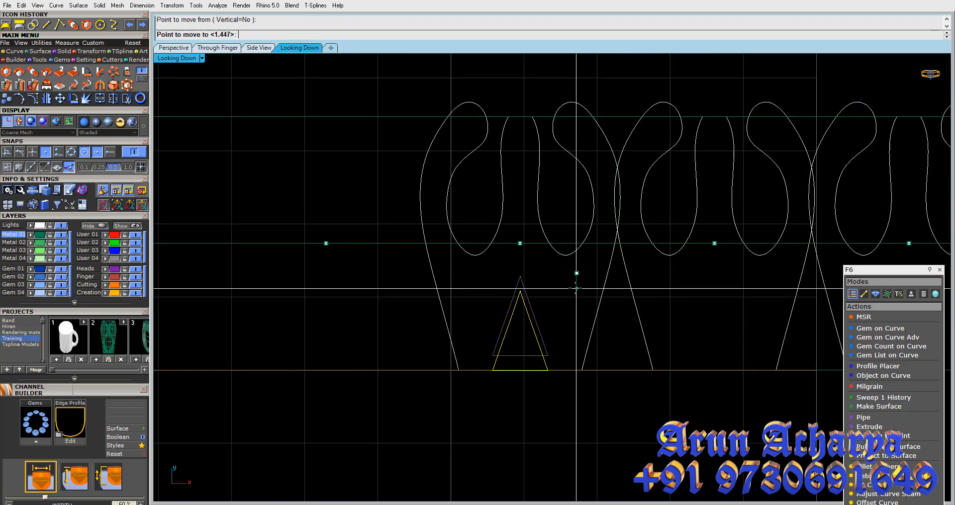
scroll(499, 392, "up", 6)
left_click(505, 382)
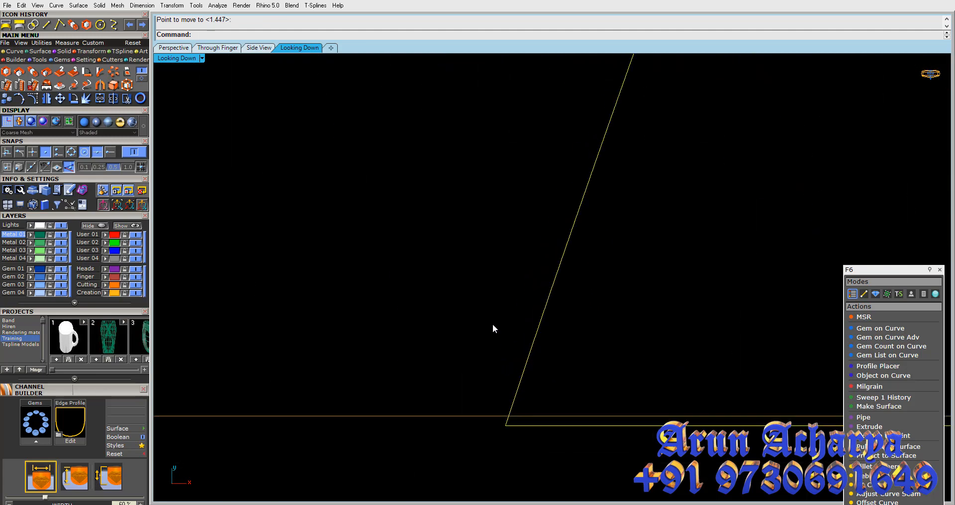
Nudge the triangle slightly upward so its base sits on the rectangle's lower edge, and deselect it
right_click(492, 325)
left_click(500, 309)
left_click(500, 303)
scroll(504, 294, "down", 5)
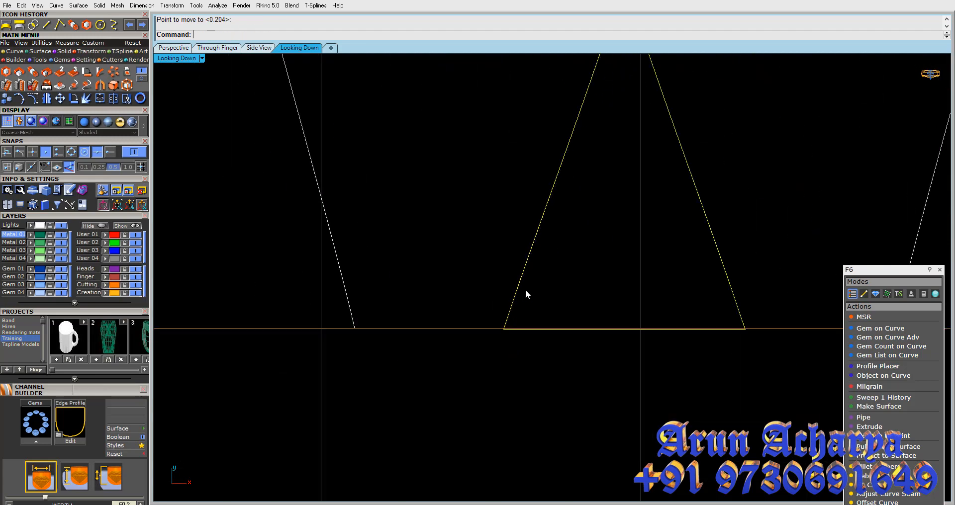
scroll(559, 306, "down", 9)
left_click(559, 305)
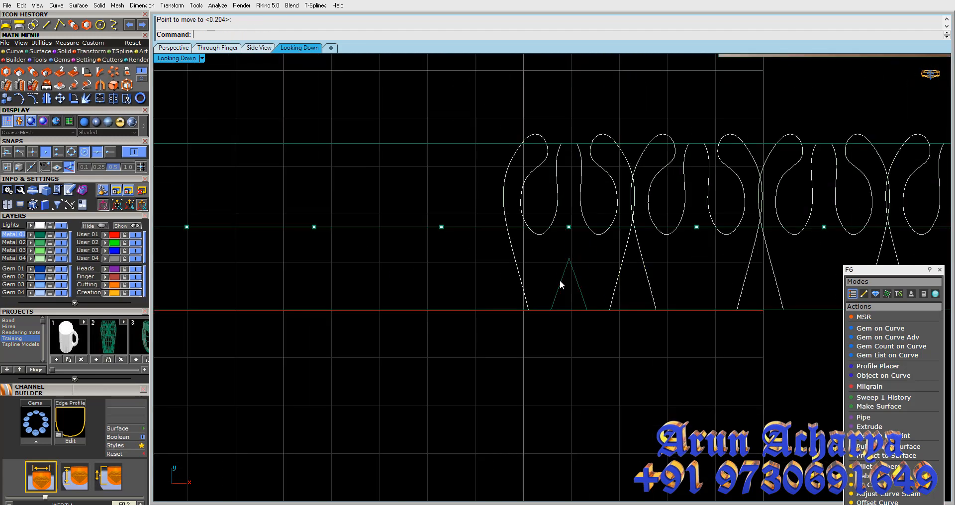
Copy the small triangle at the first motif's base to the other three motifs, snapping from centre point to centre point
left_click(559, 279)
scroll(620, 250, "down", 4)
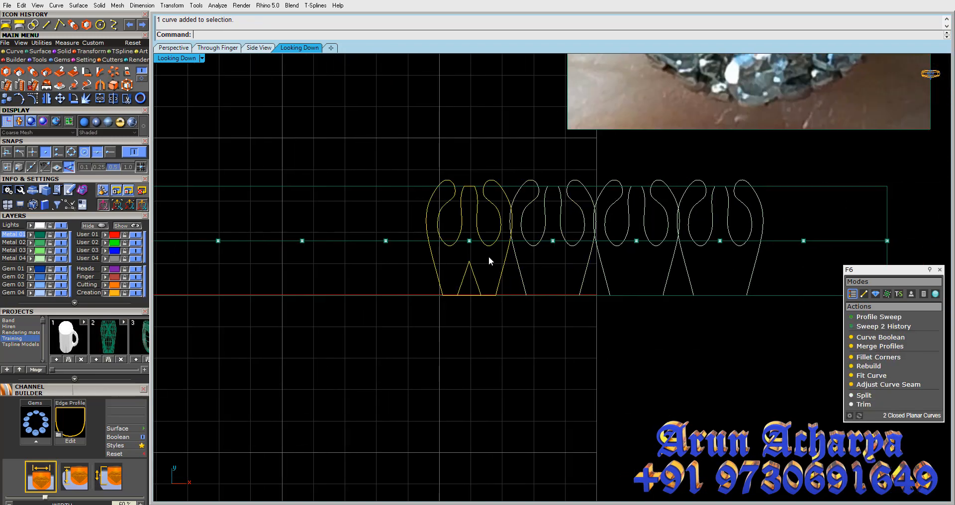
left_click(475, 279)
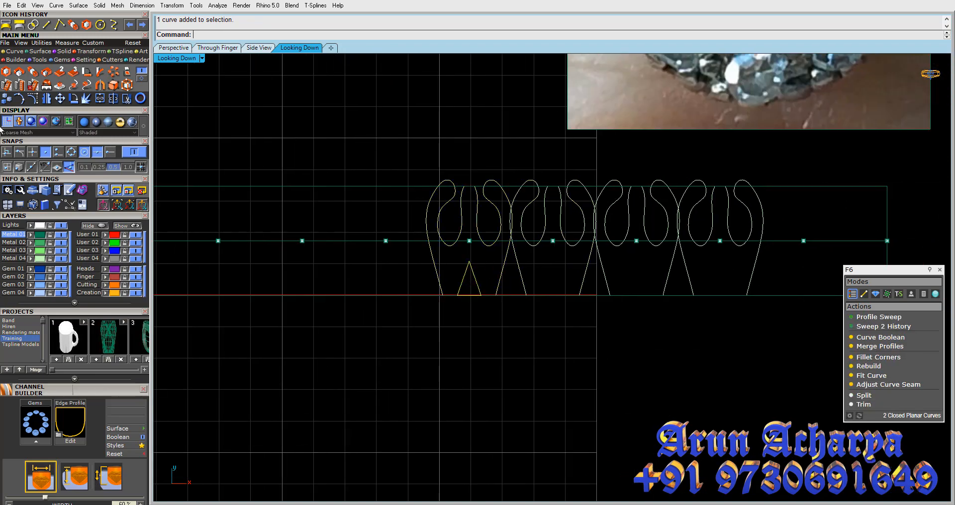
left_click(6, 98)
left_click(469, 241)
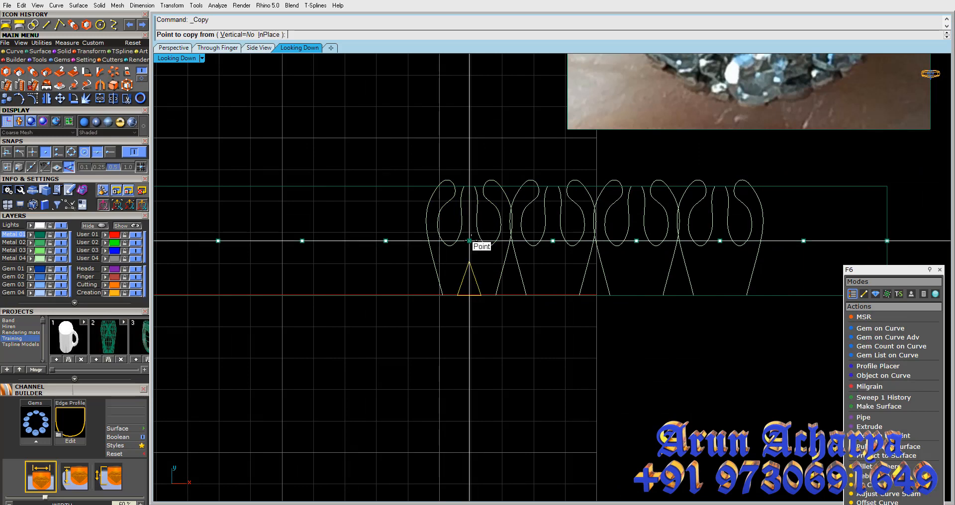
left_click(552, 241)
left_click(636, 241)
left_click(720, 241)
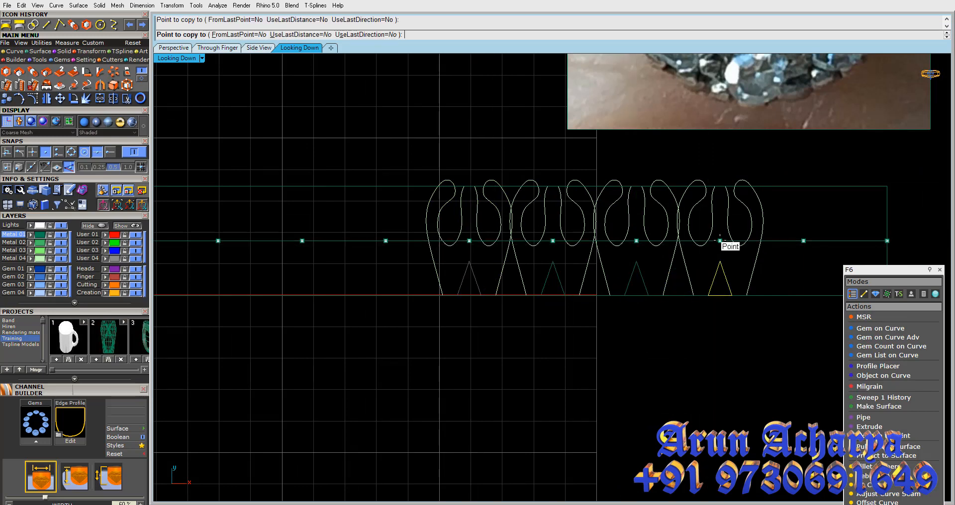
key("Return")
left_click_drag(420, 168, 777, 340)
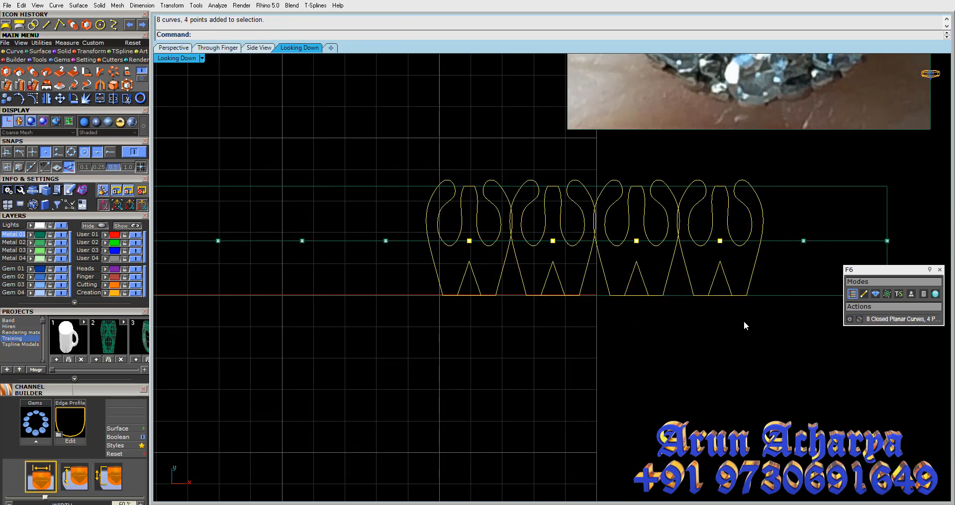
scroll(682, 279, "down", 2)
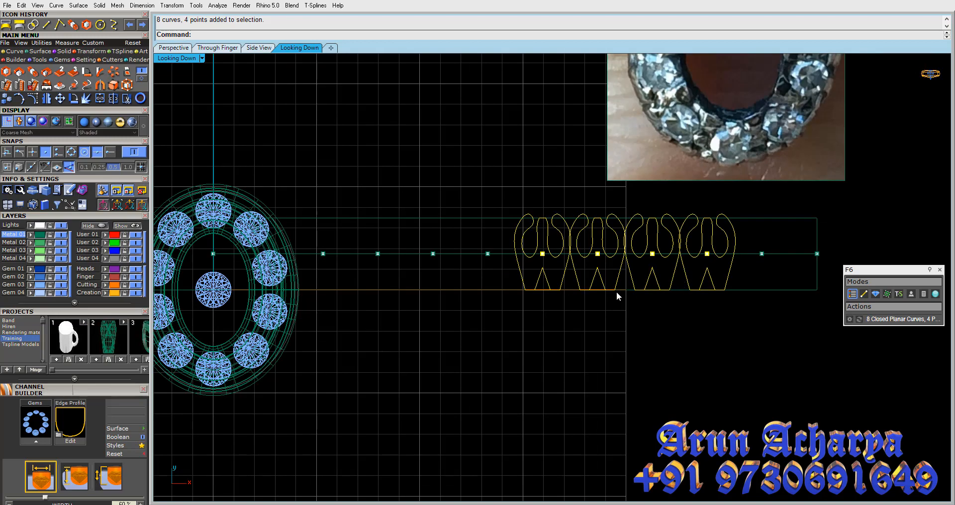
left_click(748, 219)
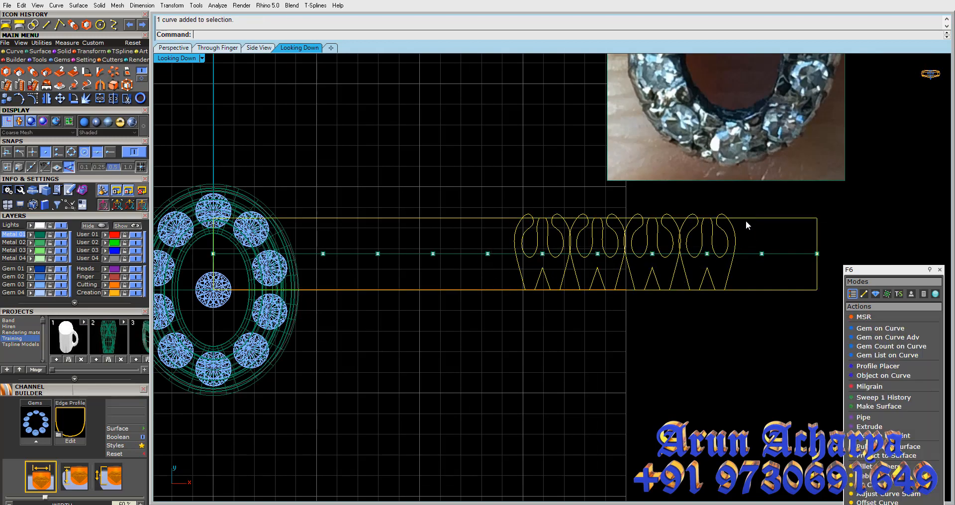
scroll(563, 217, "down", 1)
scroll(563, 217, "up", 3)
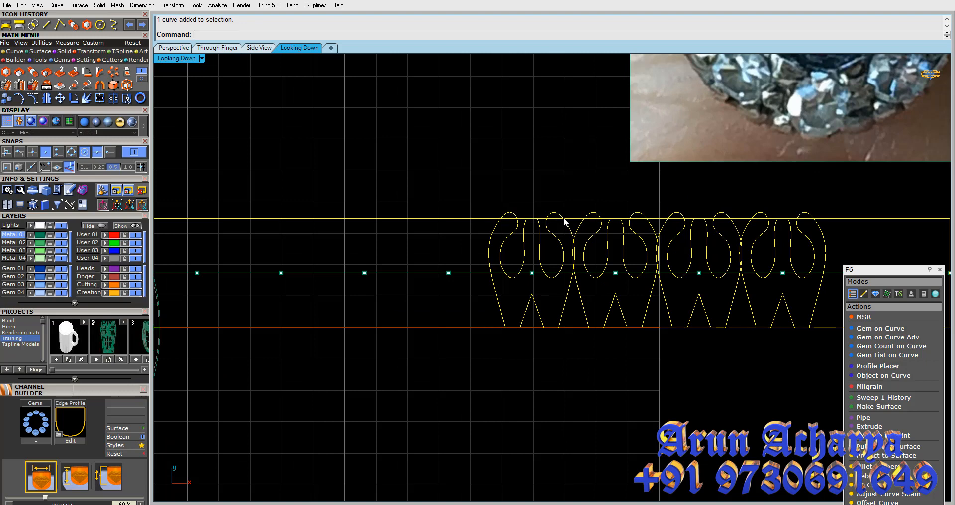
scroll(562, 223, "down", 1)
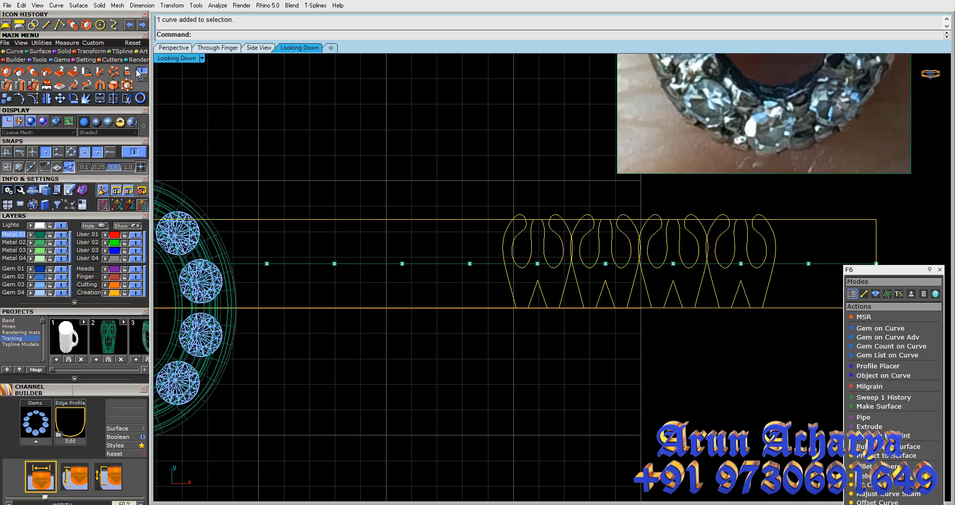
left_click(15, 52)
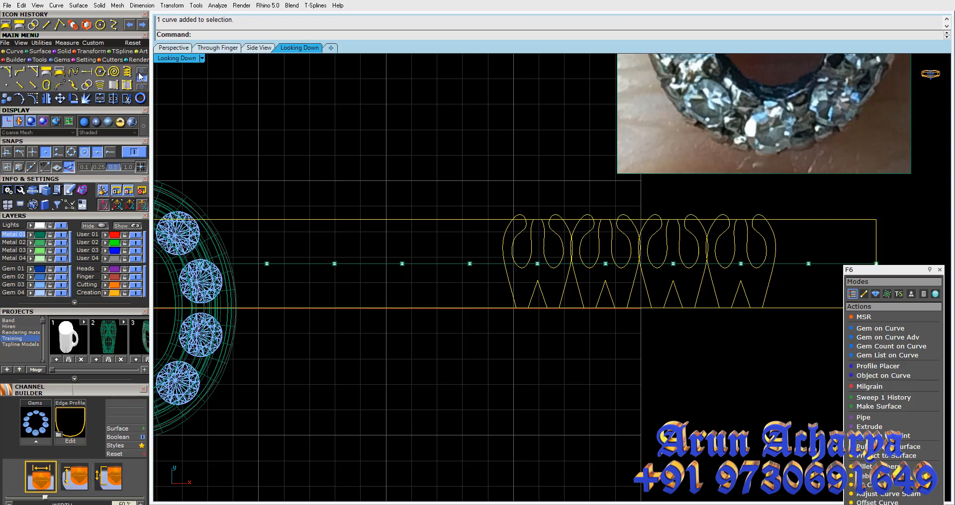
left_click(87, 85)
scroll(561, 263, "up", 3)
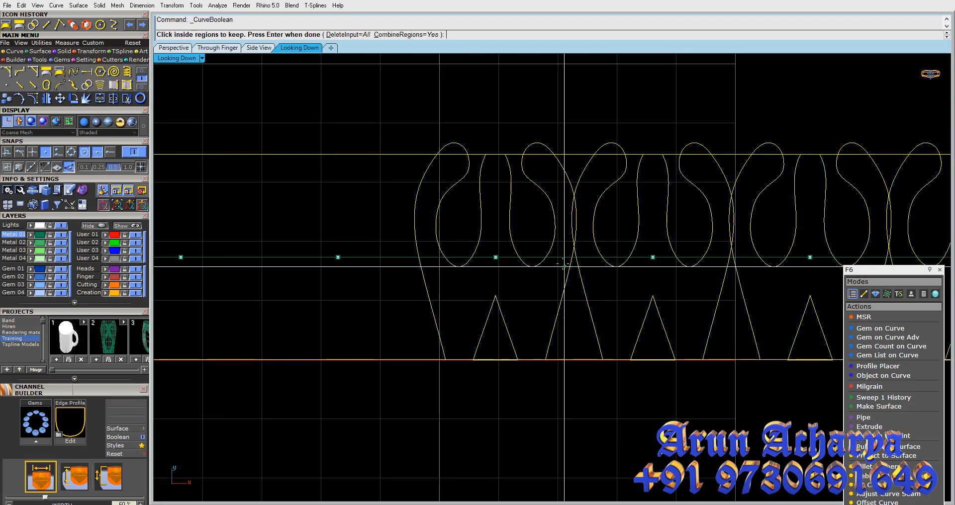
key("Escape")
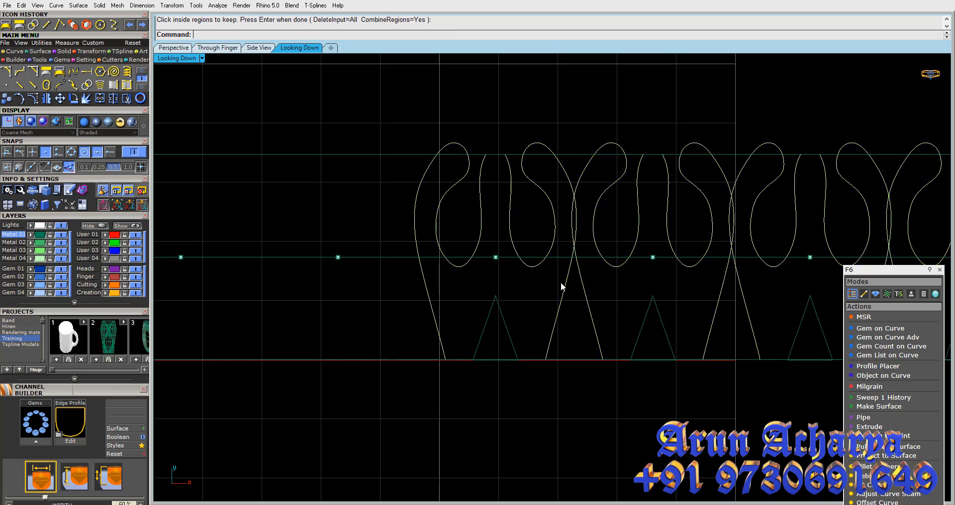
Try a Curve Boolean on the first motif, its triangle and the long boundary rectangle
left_click_drag(573, 342, 501, 312)
right_click(509, 211)
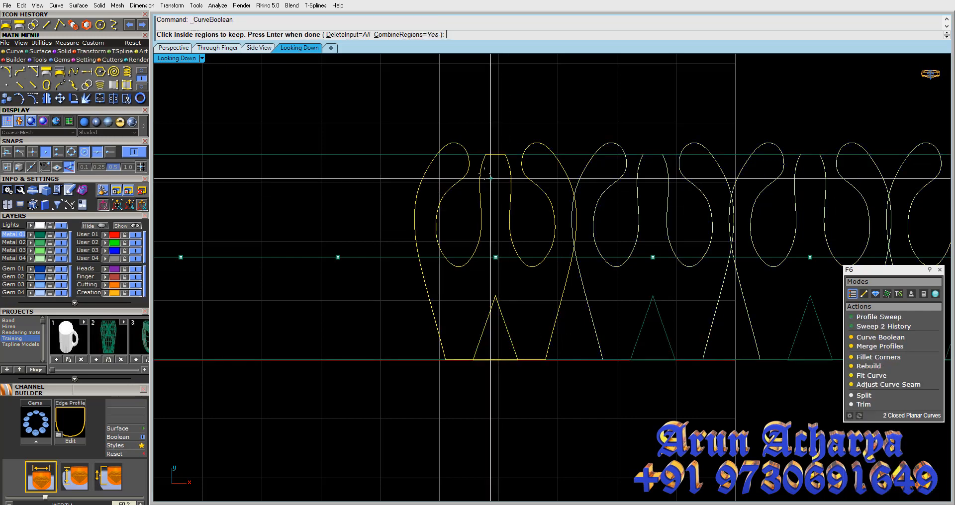
key("Escape")
left_click(478, 154, "shift")
right_click(499, 191)
left_click(499, 191)
scroll(623, 253, "down", 3)
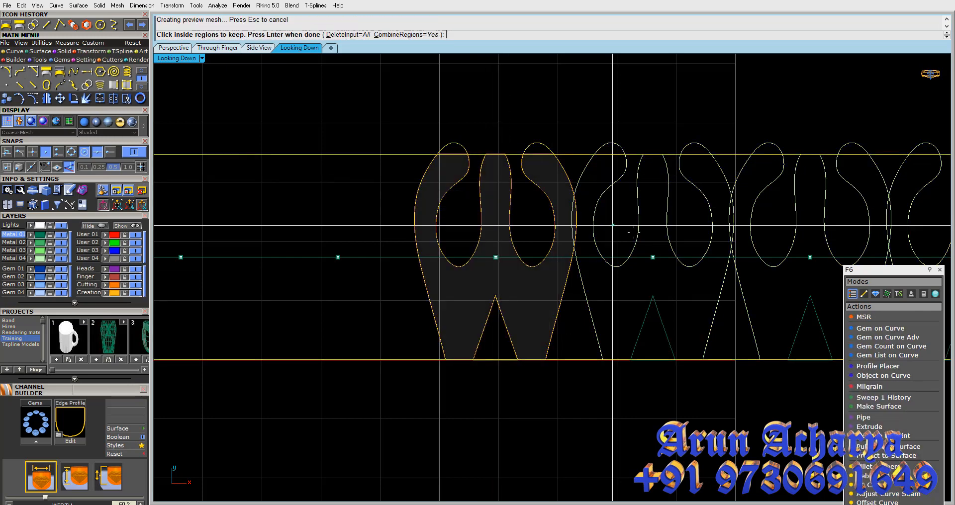
key("Escape")
Try a Curve Boolean on the four motifs and their triangles without the boundary rectangle
scroll(499, 215, "down", 2)
right_click_drag(499, 215, 421, 197)
left_click_drag(734, 205, 396, 222)
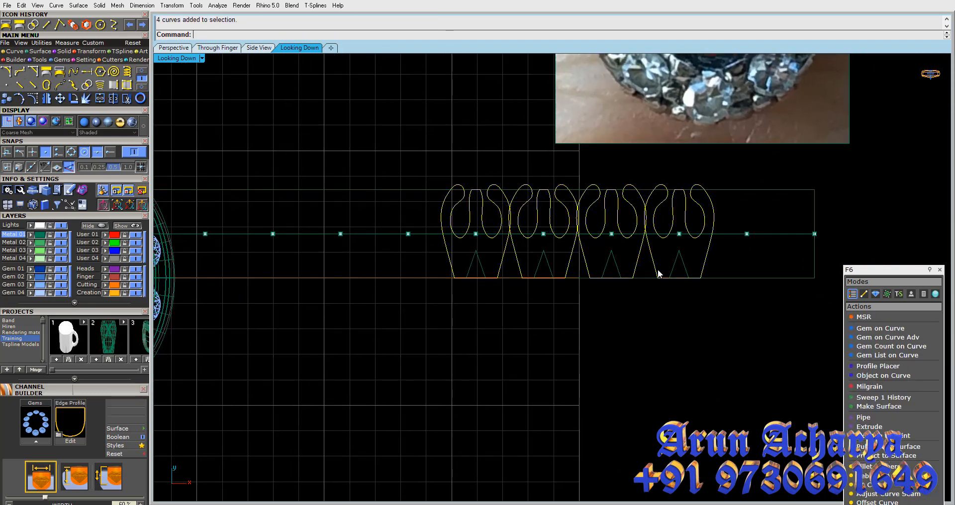
left_click_drag(409, 264, 408, 264)
right_click(473, 260)
left_click(499, 250)
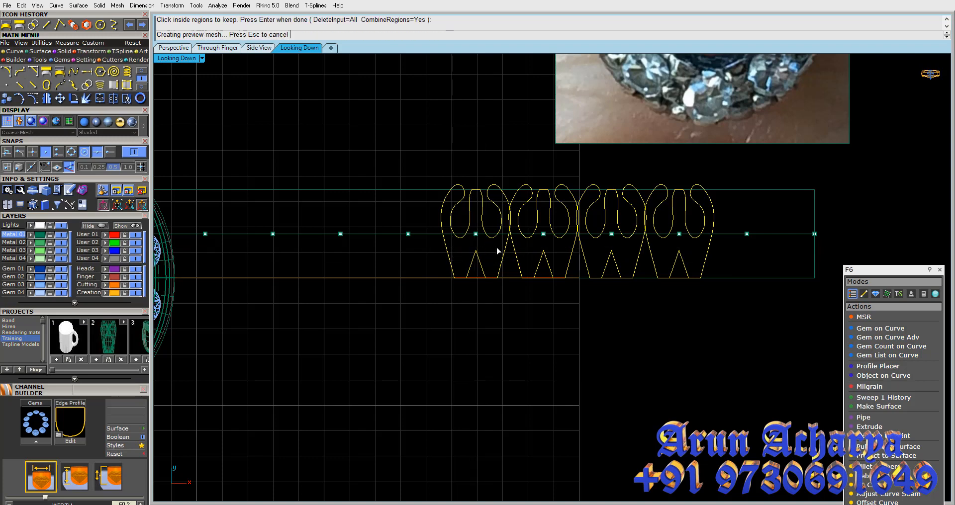
scroll(508, 244, "up", 6)
left_click(504, 267)
left_click(515, 270)
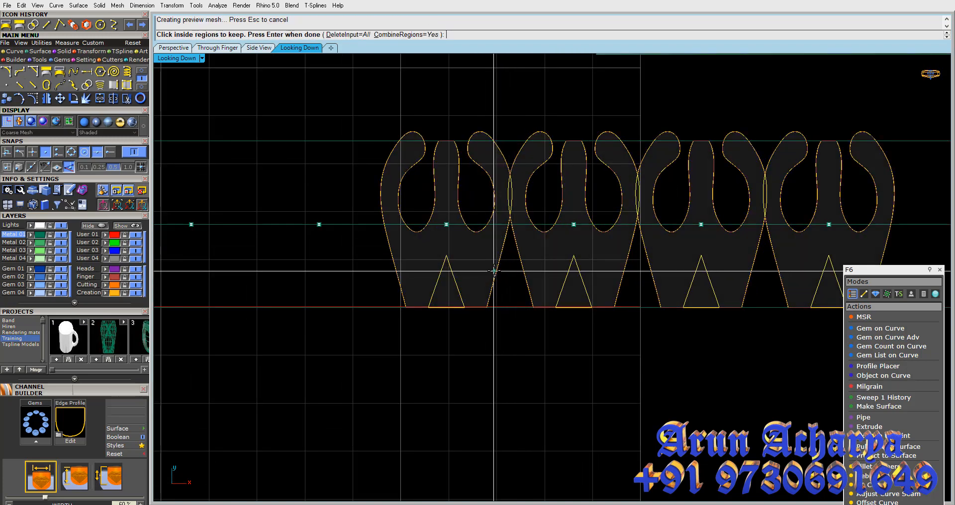
scroll(537, 137, "up", 5)
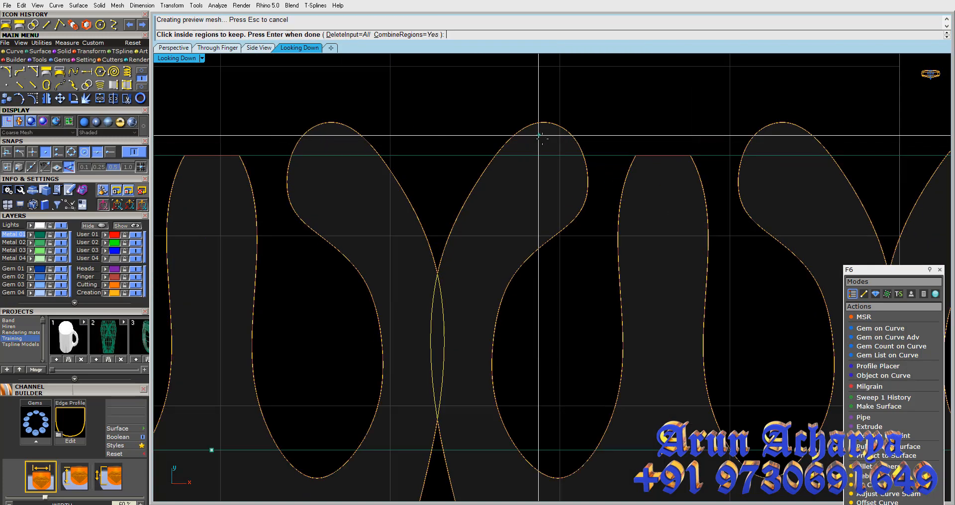
key("Return")
Merge the four motif bodies with Curve Boolean, excluding the triangles and trimming at the boundary rectangle, with DeleteInput set to All
scroll(533, 165, "down", 5)
right_click(497, 353)
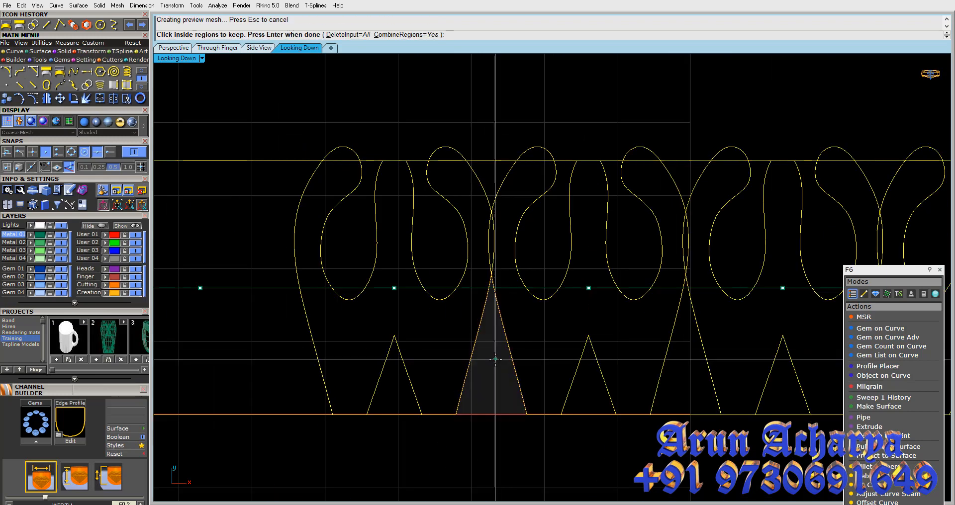
left_click(499, 359)
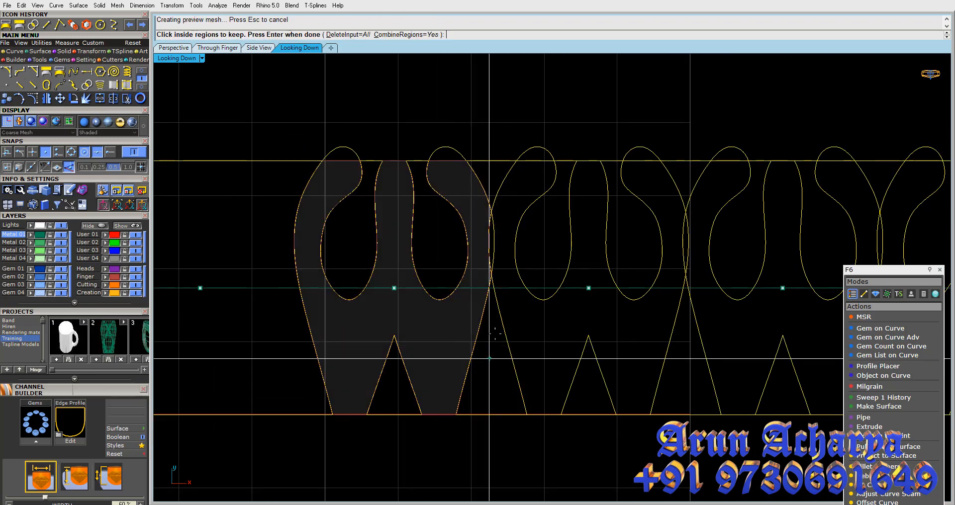
scroll(478, 224, "up", 5)
scroll(478, 225, "down", 5)
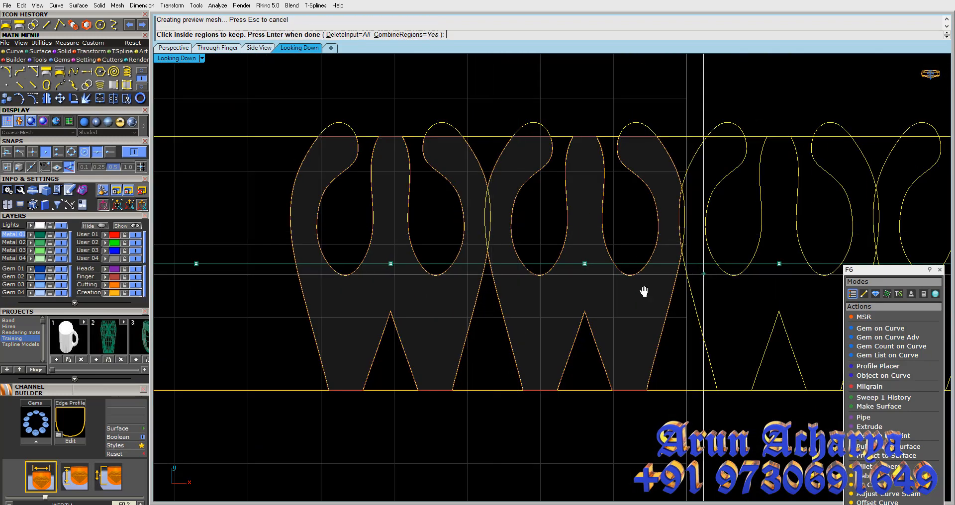
scroll(530, 241, "up", 5)
right_click_drag(531, 241, 610, 271)
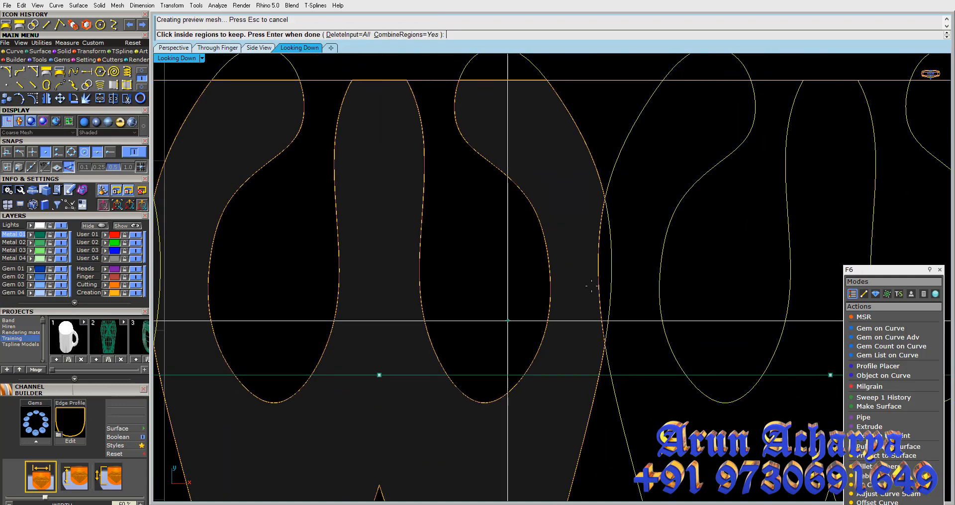
scroll(611, 271, "down", 5)
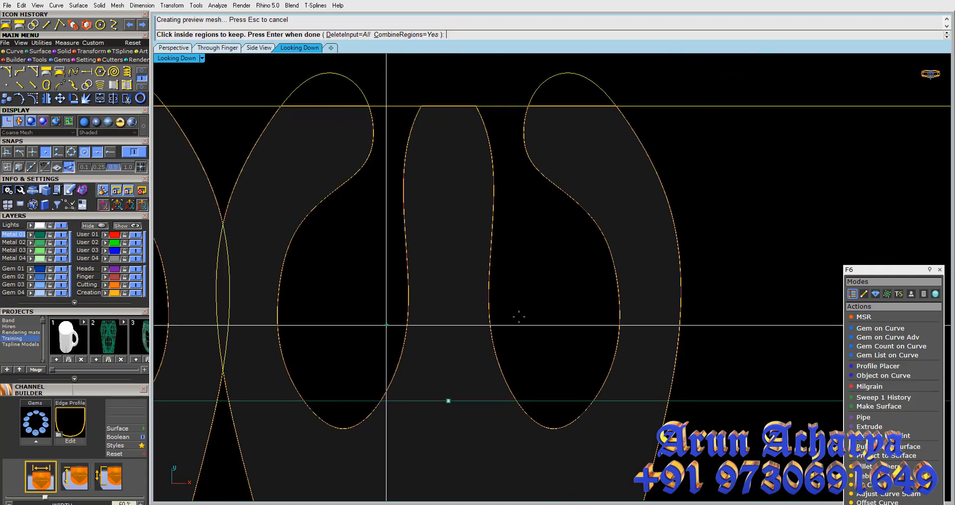
scroll(510, 264, "down", 4)
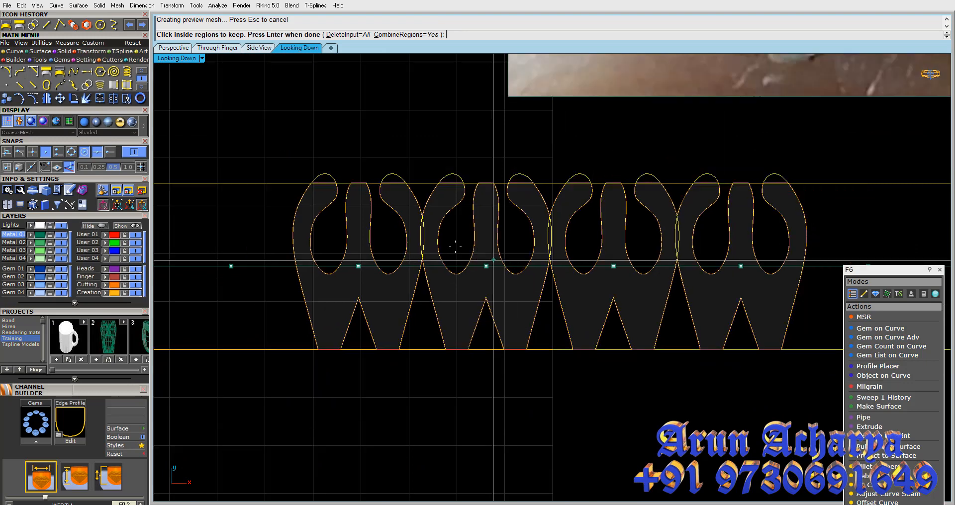
right_click_drag(427, 234, 571, 226)
left_click(326, 35)
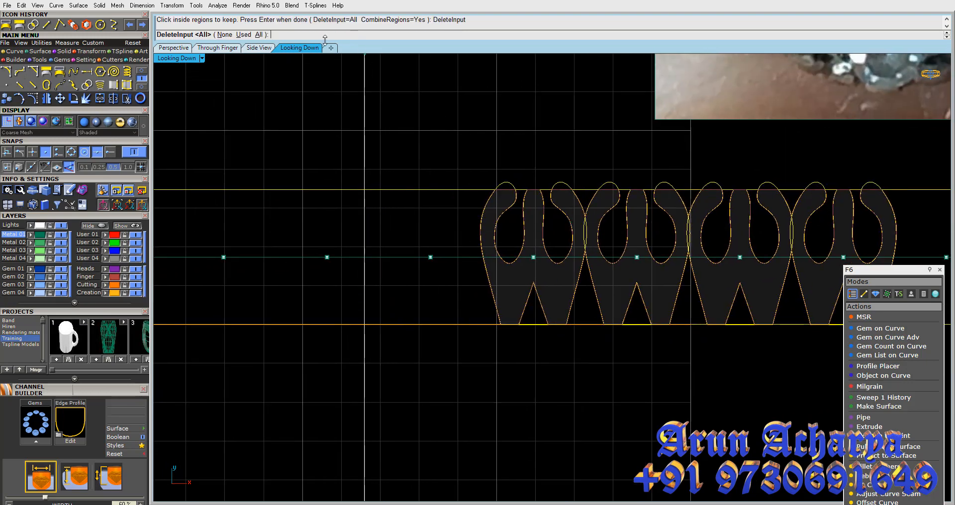
left_click(260, 38)
key("Return")
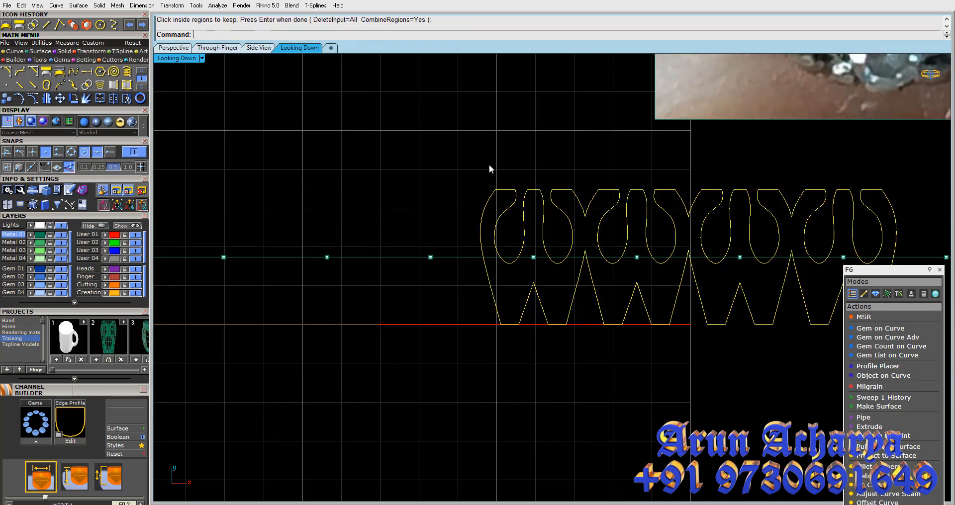
Restore and lock the source curves, pasting the copied merged outline back over them
scroll(512, 174, "down", 2)
key("ctrl+c")
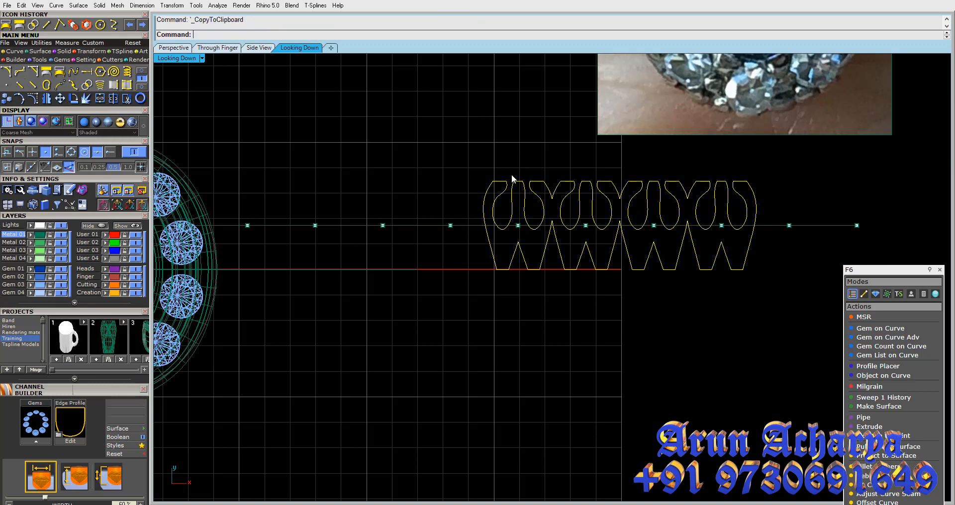
key("ctrl+z")
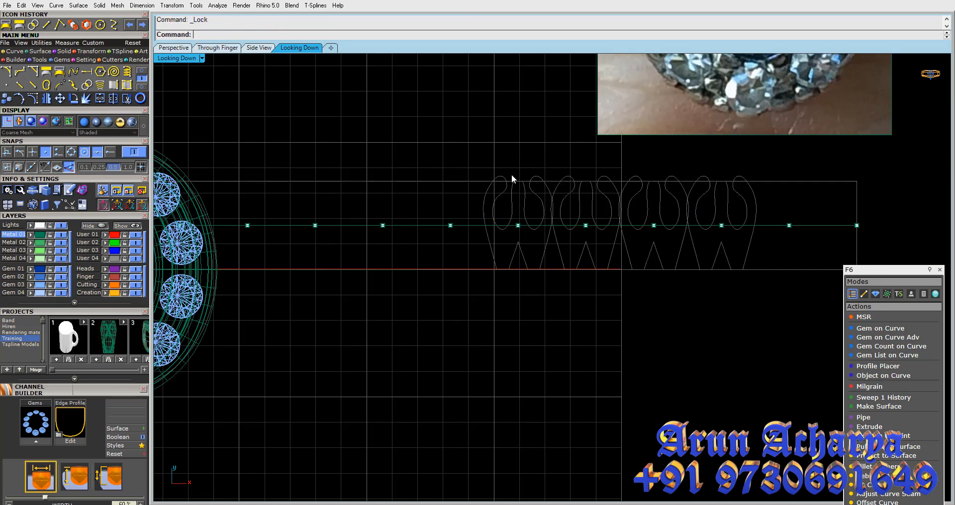
key("ctrl+v")
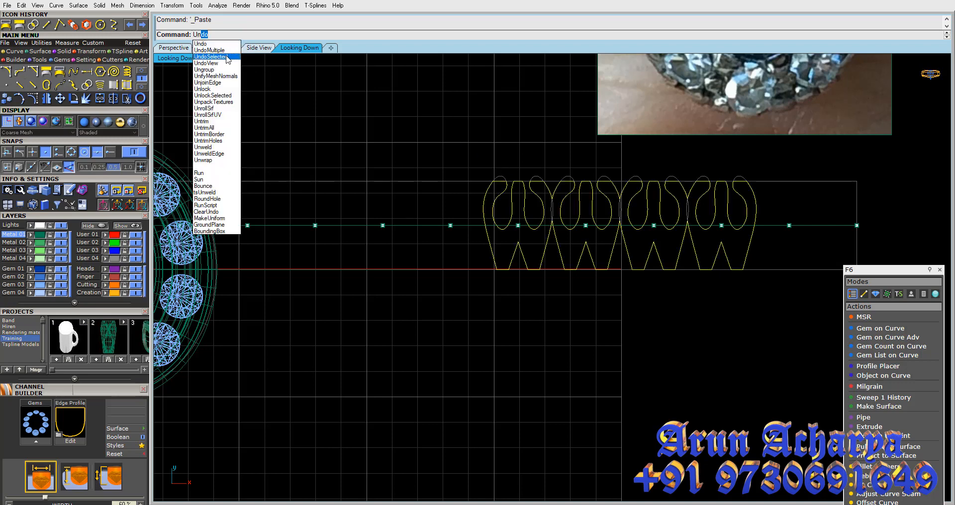
Unlock only the long boundary rectangle and add it to the selection with the pasted outline
left_click(227, 57)
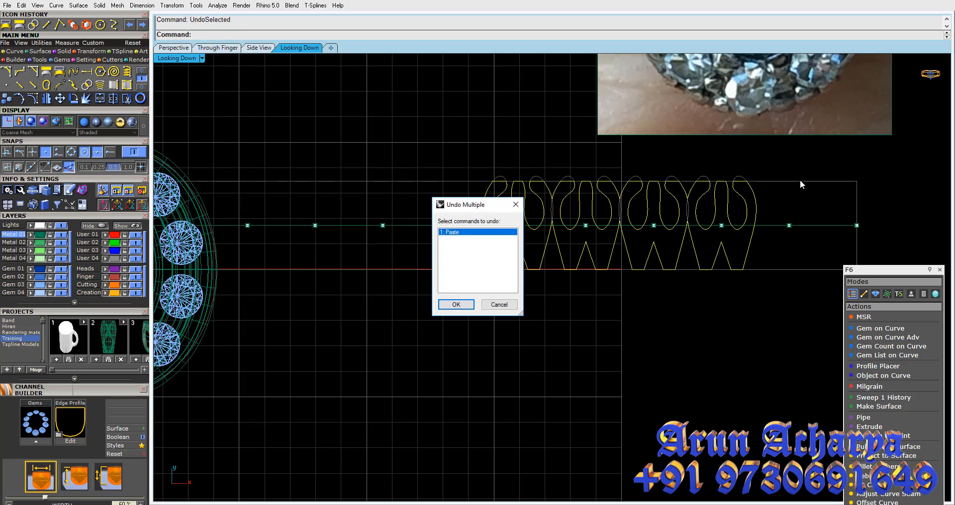
left_click(499, 305)
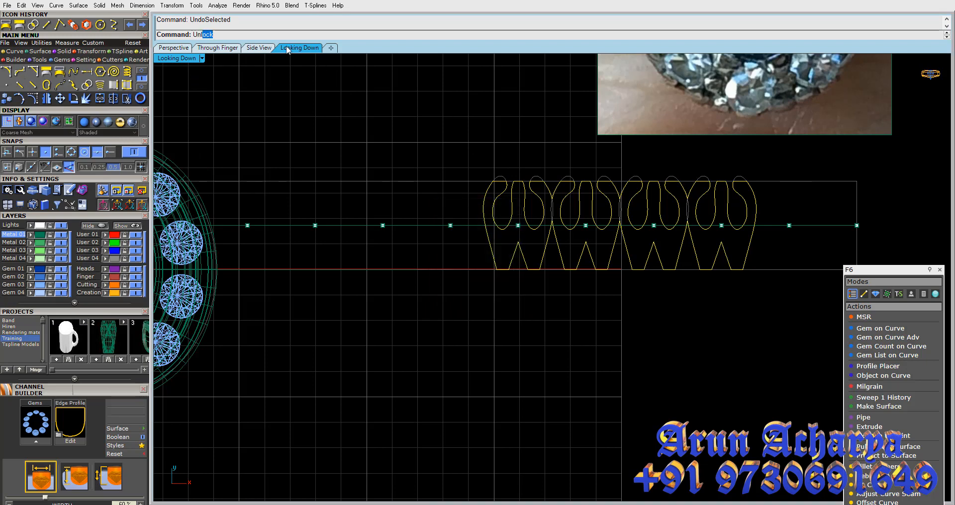
left_click(220, 51)
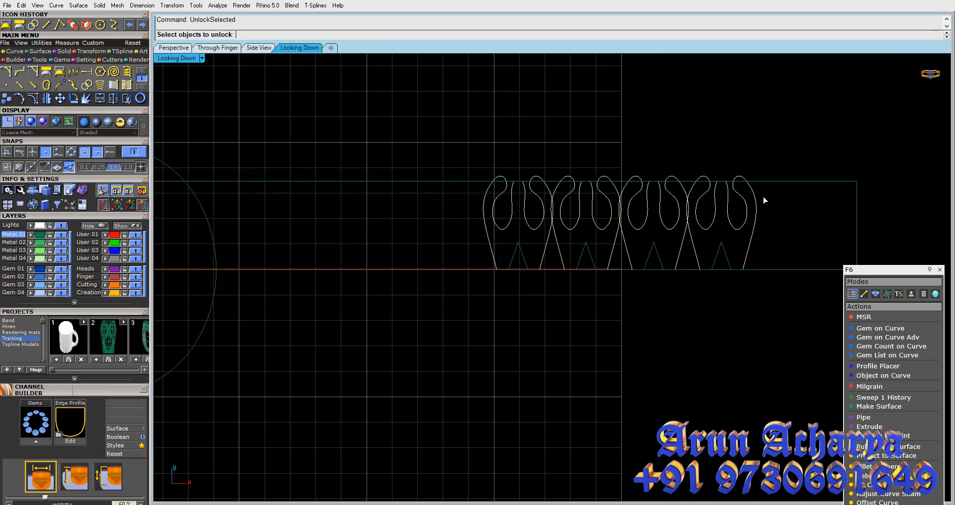
key("Return")
left_click(762, 182)
scroll(760, 183, "down", 5)
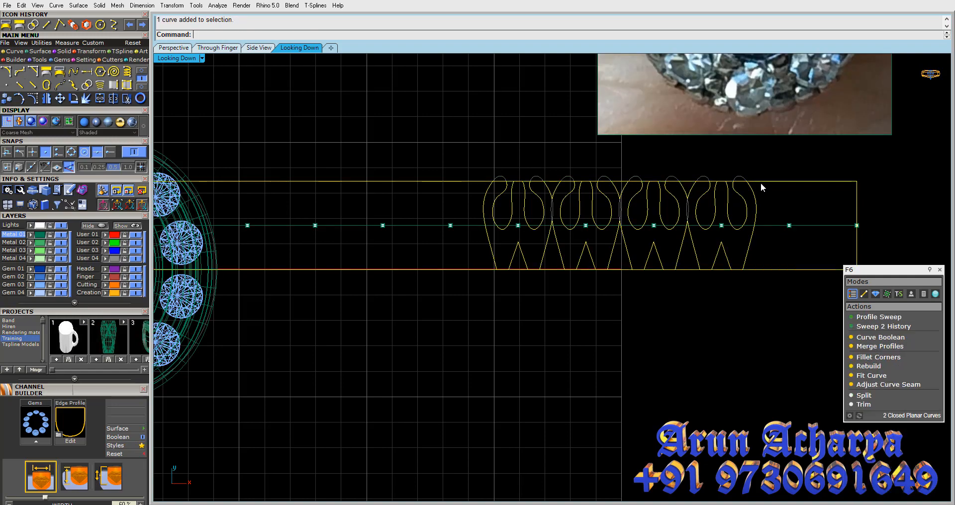
Maximise the Perspective view and frame the oval gem-set body together with the flat motif strip
double_click(192, 58)
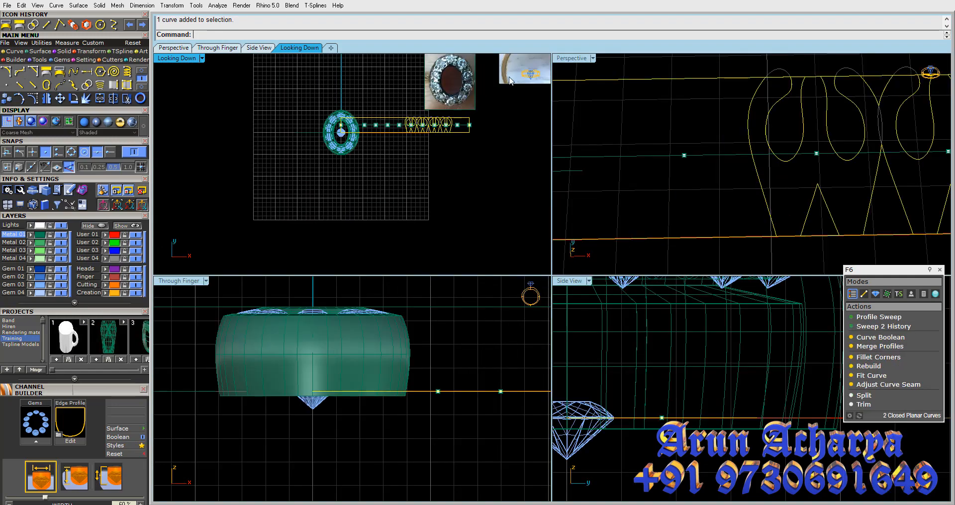
double_click(563, 59)
scroll(539, 237, "down", 12)
right_click_drag(539, 236, 534, 188)
scroll(535, 188, "down", 4)
right_click_drag(324, 233, 425, 223, "shift")
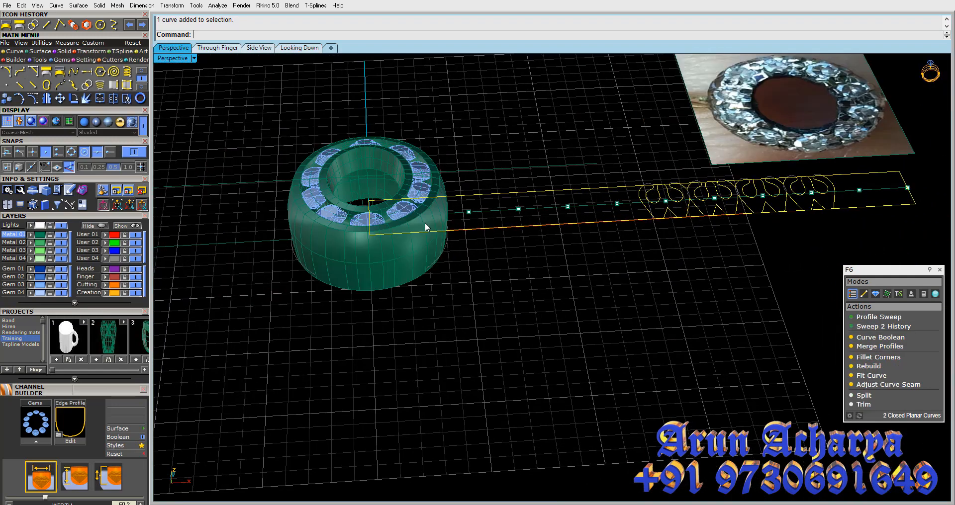
Try to apply the merged outline and boundary rectangle onto the outer surface of the oval body, and undo it
left_click(60, 73)
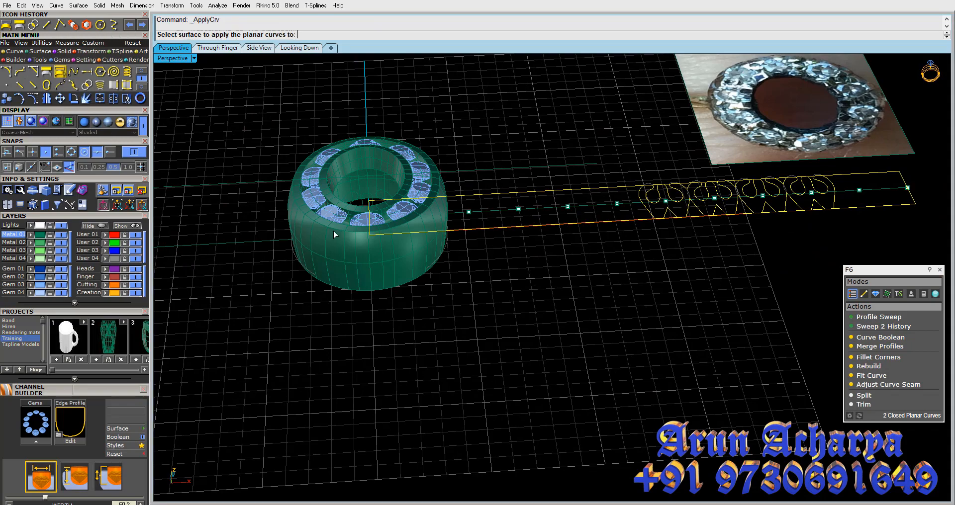
scroll(335, 234, "up", 4)
left_click(324, 260)
right_click_drag(324, 261, 566, 331)
key("ctrl+z")
Undo back past the locking of the source curves to recover the four separate, unlocked motif bodies
right_click_drag(488, 276, 437, 313, "shift")
right_click_drag(438, 314, 561, 330)
scroll(530, 297, "up", 6)
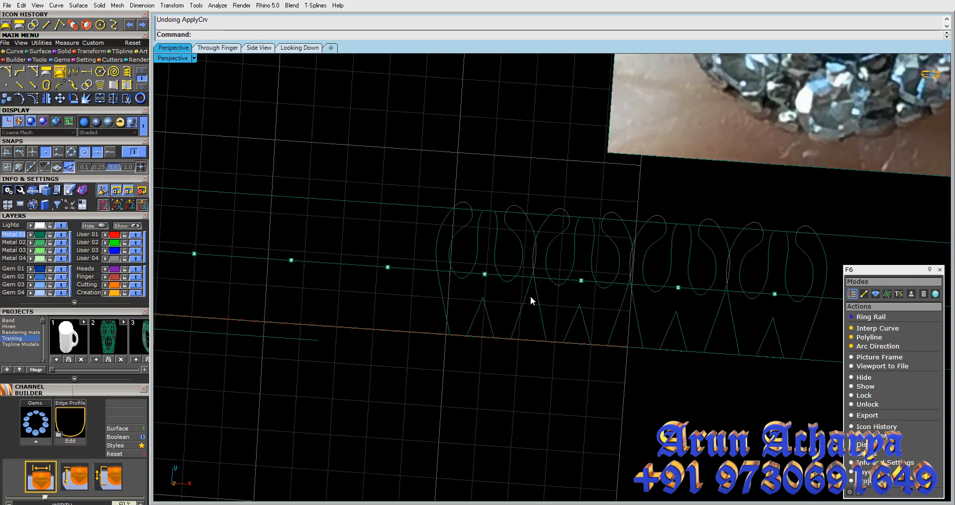
left_click(486, 275)
scroll(499, 294, "down", 5)
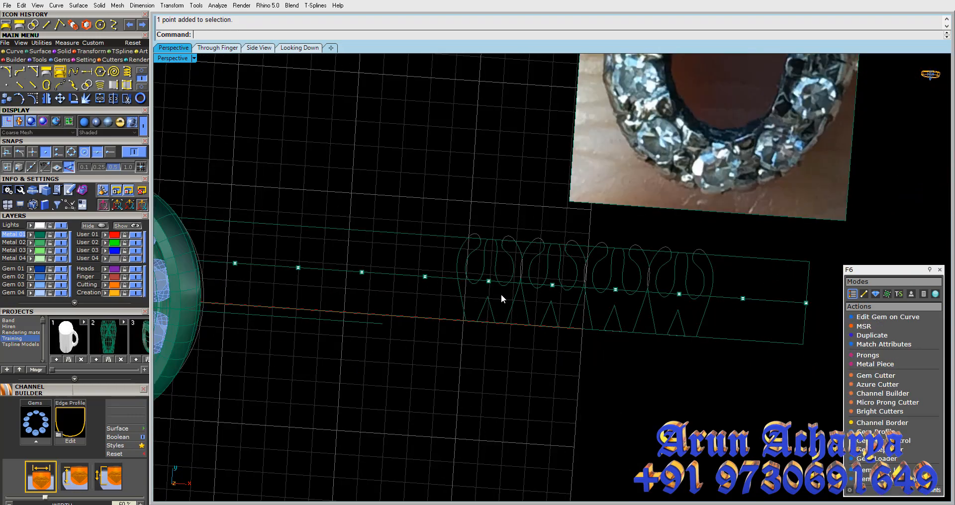
key("Escape")
key("ctrl+z")
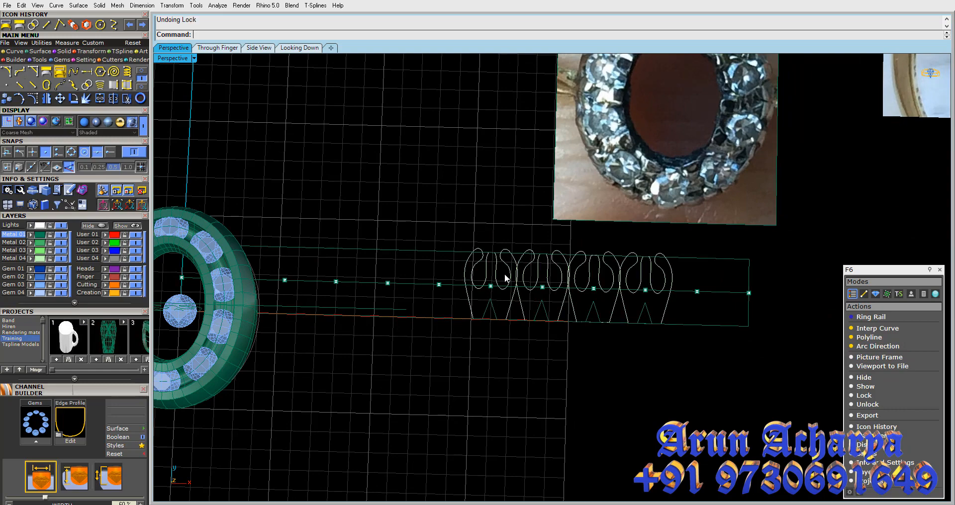
Select all point objects with SelPt and delete the old division points from the strip's centre line
scroll(501, 250, "down", 2)
scroll(308, 260, "up", 3)
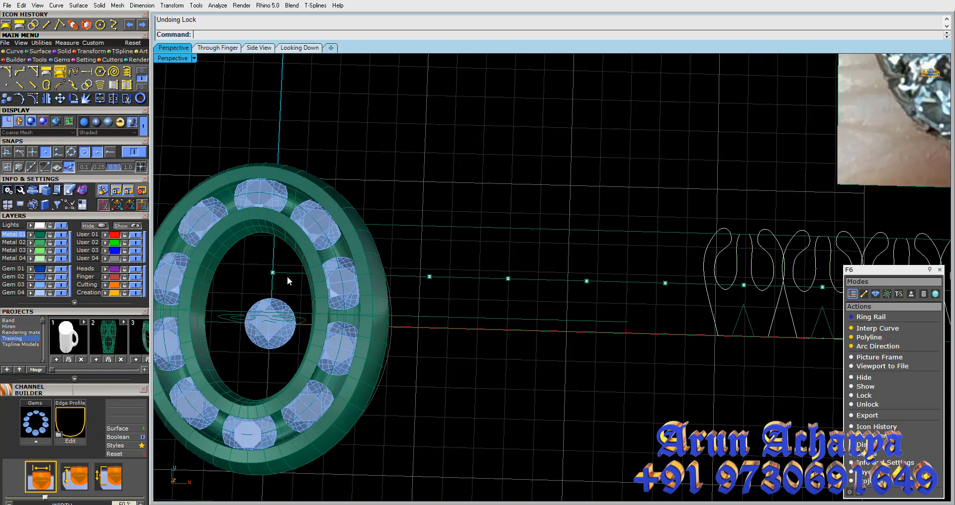
key("Escape")
type("SelPt")
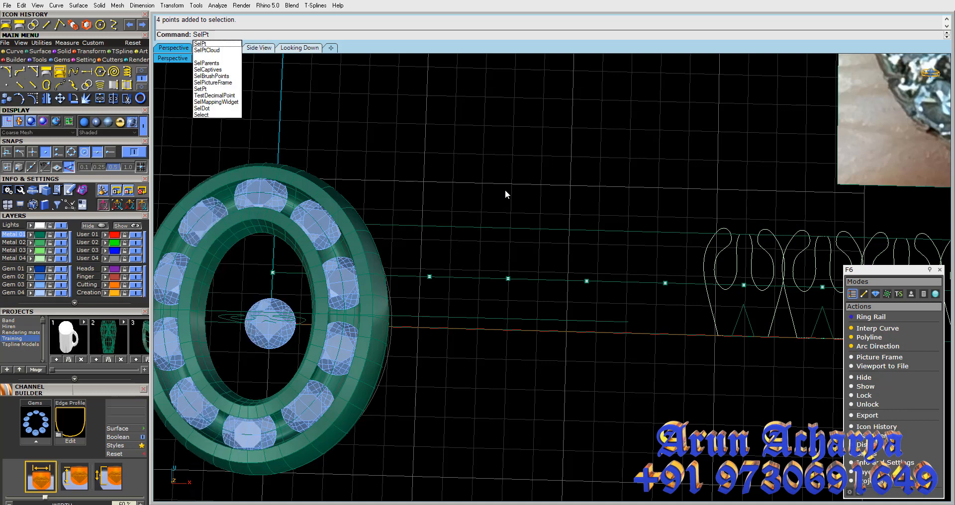
key("Return")
key("Escape")
Divide the strip's long centre line into 10 segments with end points marked
left_click(542, 280)
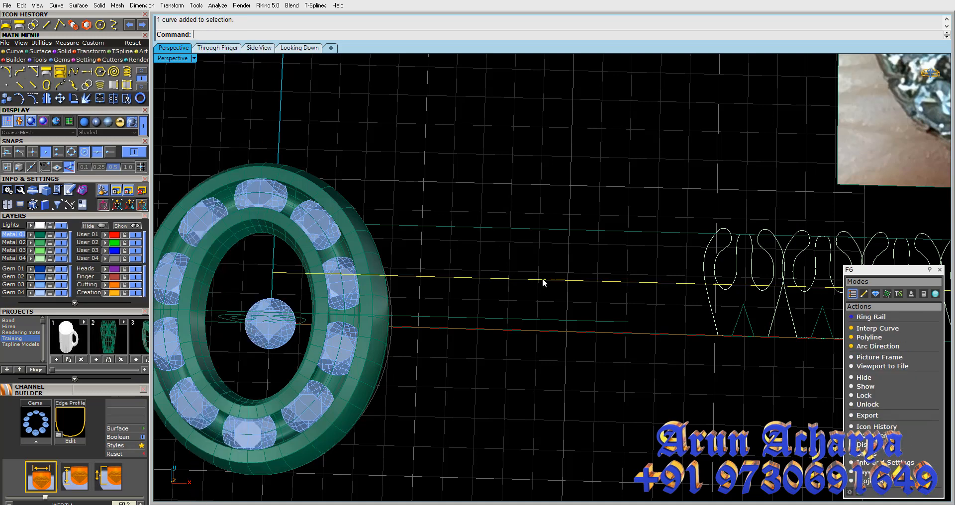
key("Return")
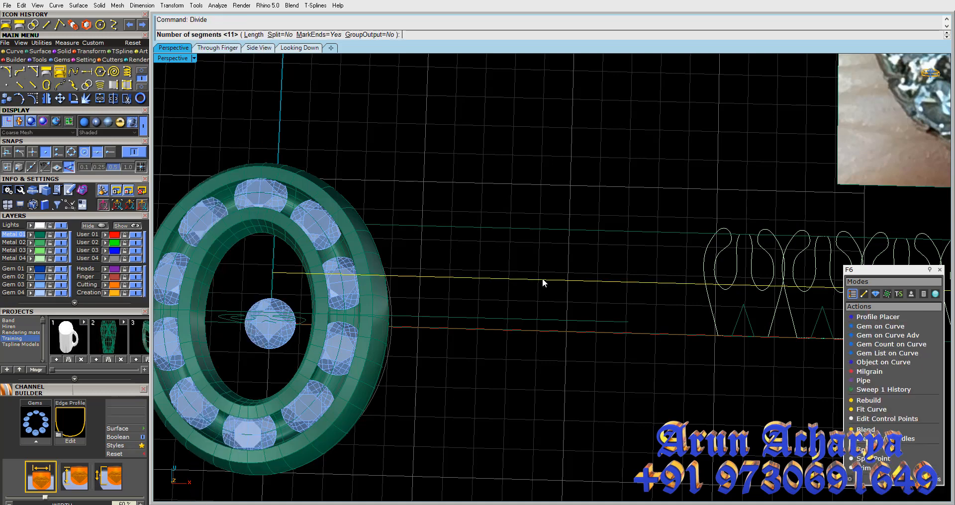
key("Return")
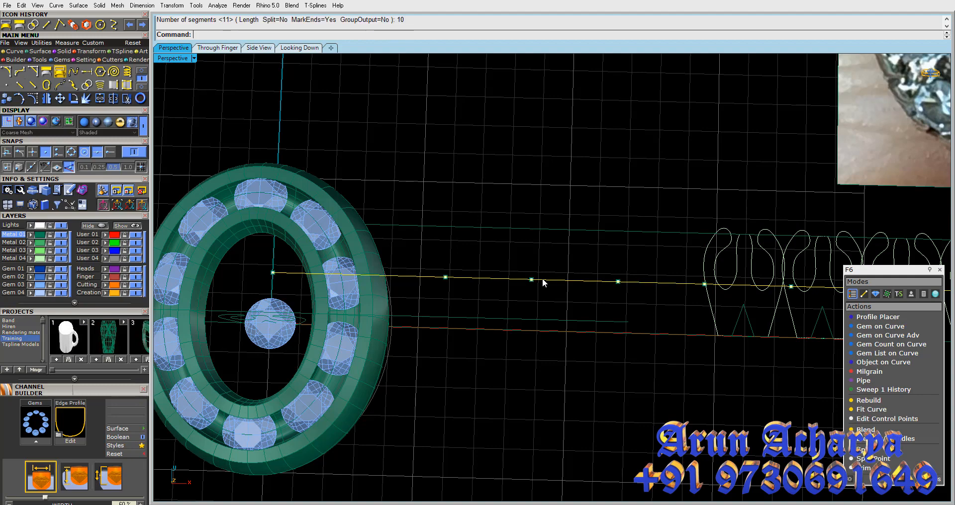
Trim the first motif body at the boundary rectangle with Curve Boolean, excluding the triangle, and paste the result over the restored source curves
scroll(507, 237, "down", 5)
scroll(641, 230, "up", 7)
scroll(533, 226, "down", 6)
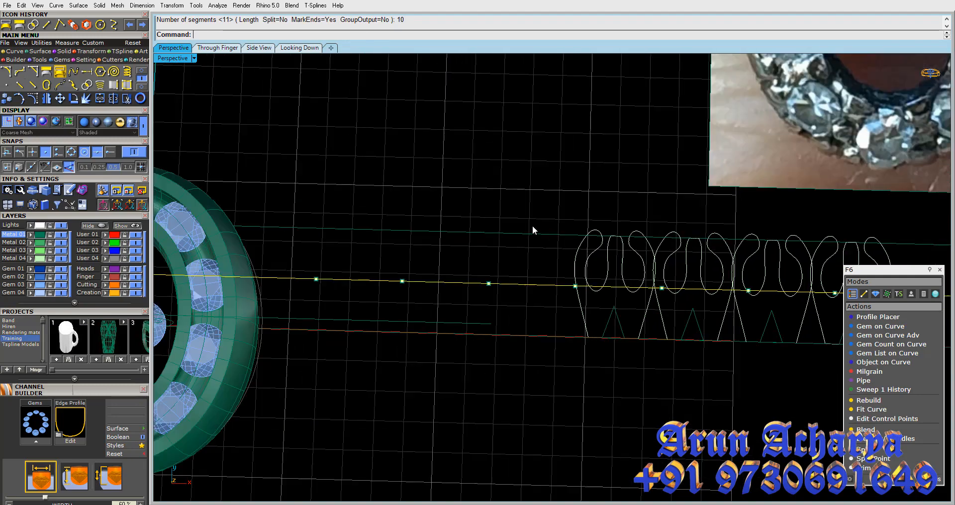
scroll(531, 226, "down", 2)
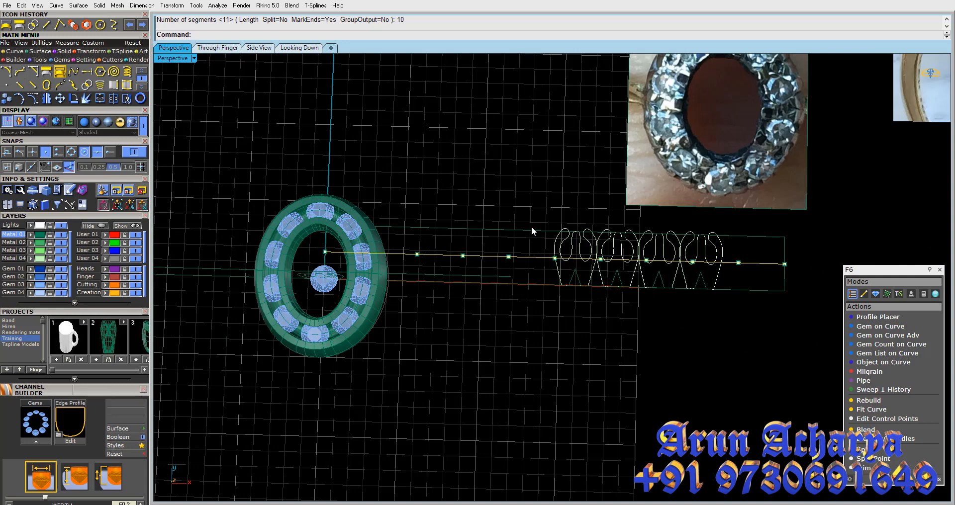
scroll(577, 261, "up", 3)
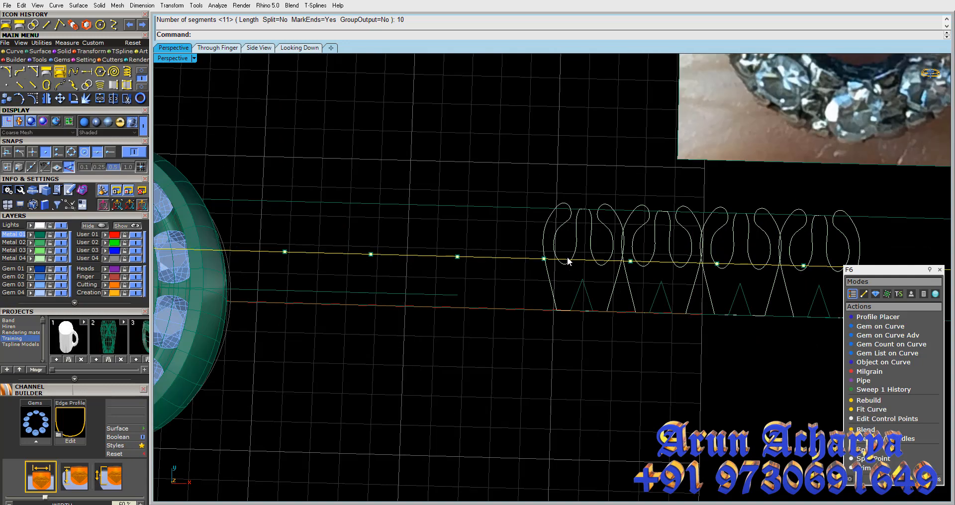
scroll(569, 261, "down", 3)
scroll(551, 258, "up", 4)
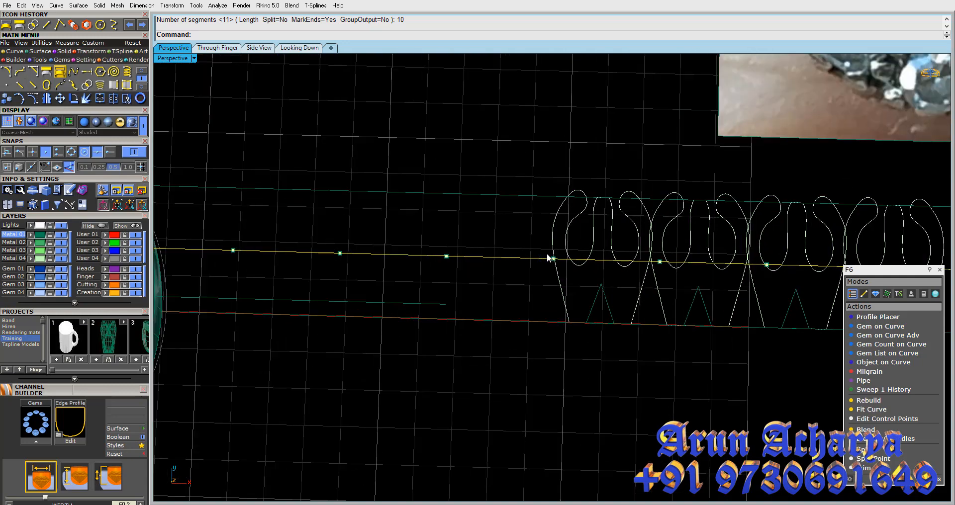
left_click(617, 233)
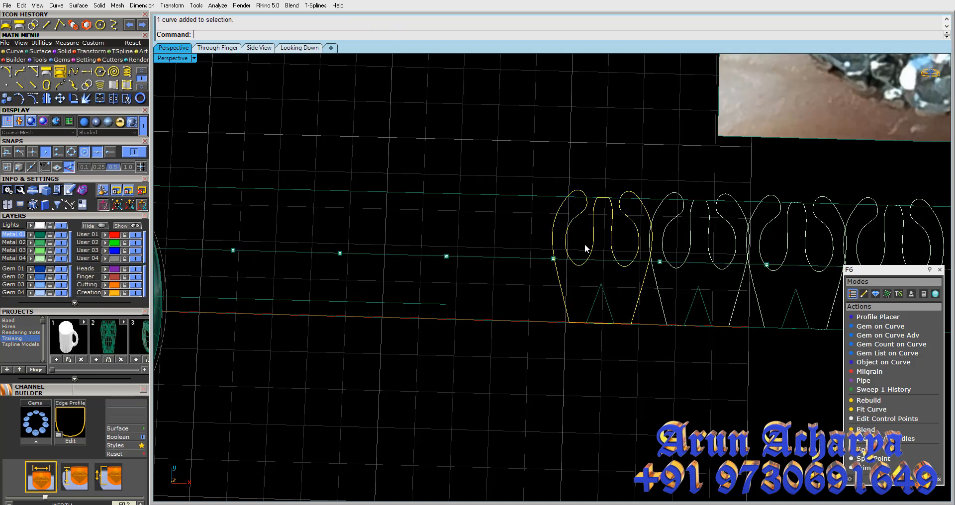
left_click(529, 195, "shift")
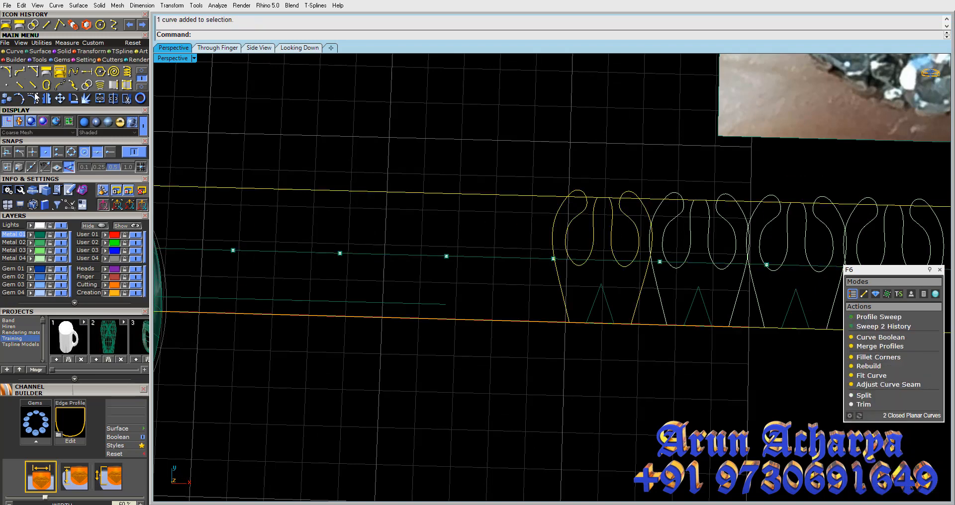
left_click(87, 86)
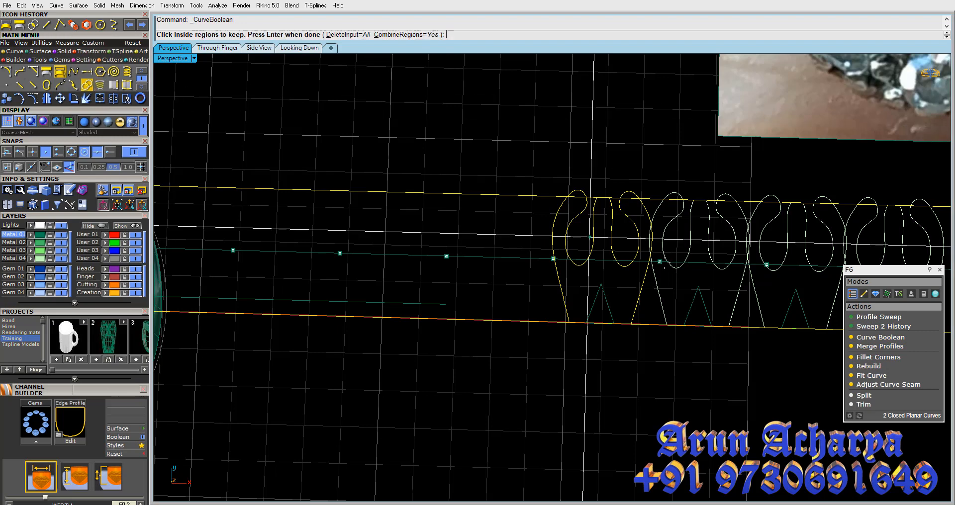
left_click(610, 289)
scroll(612, 287, "down", 3)
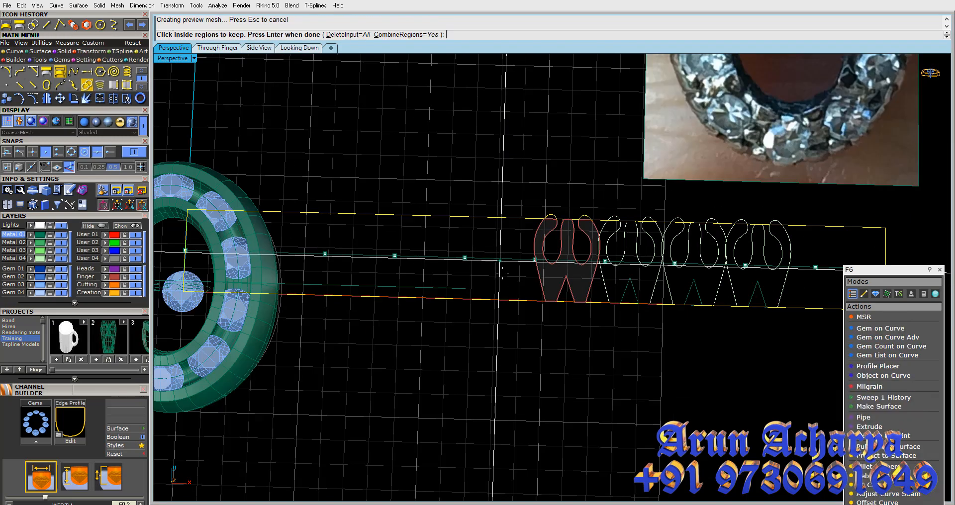
scroll(502, 269, "up", 3)
scroll(515, 279, "down", 2)
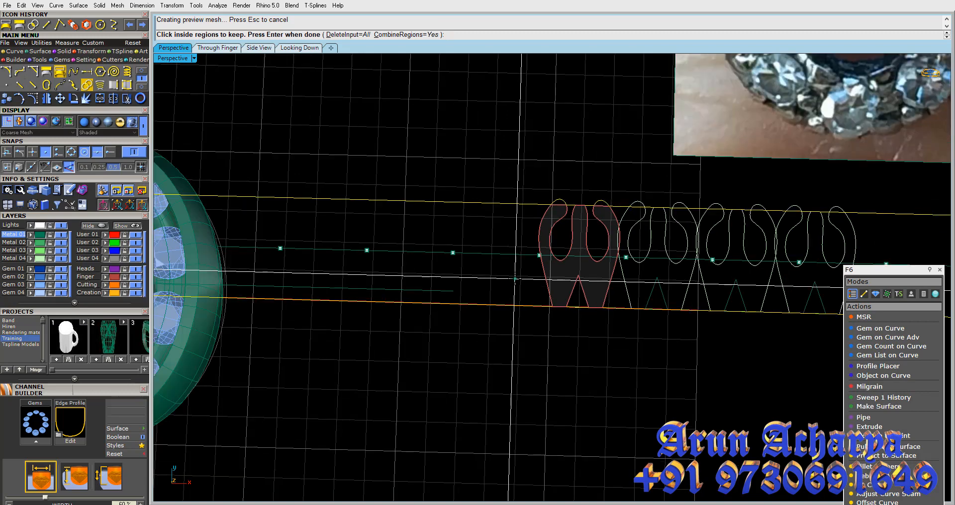
key("Return")
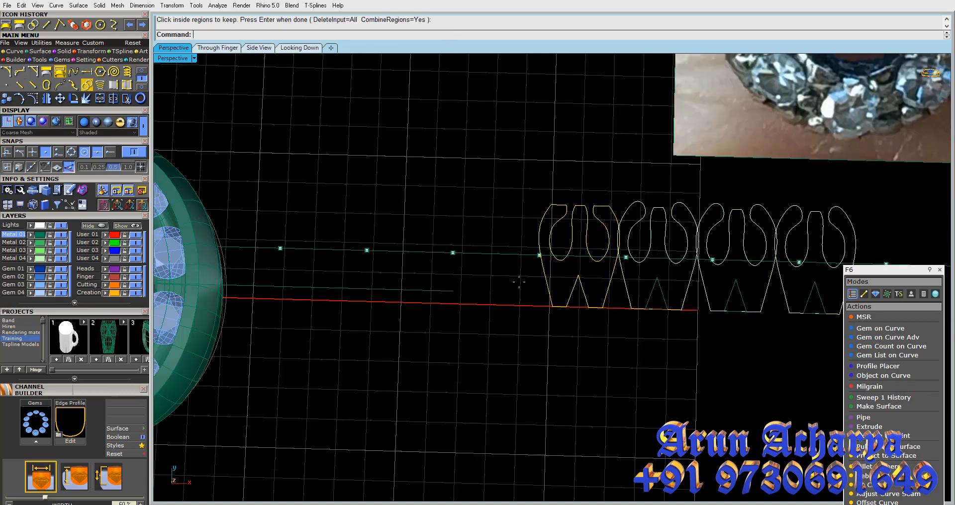
key("ctrl+z")
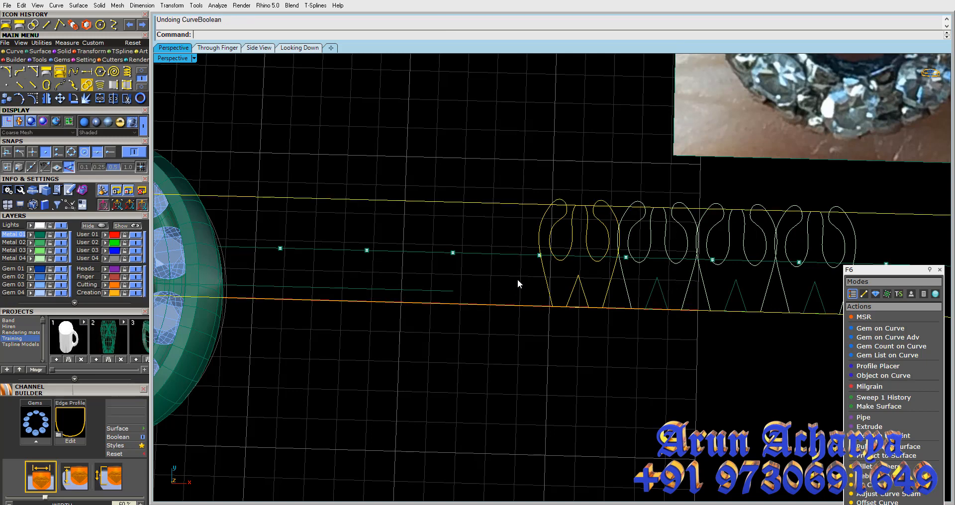
key("ctrl+v")
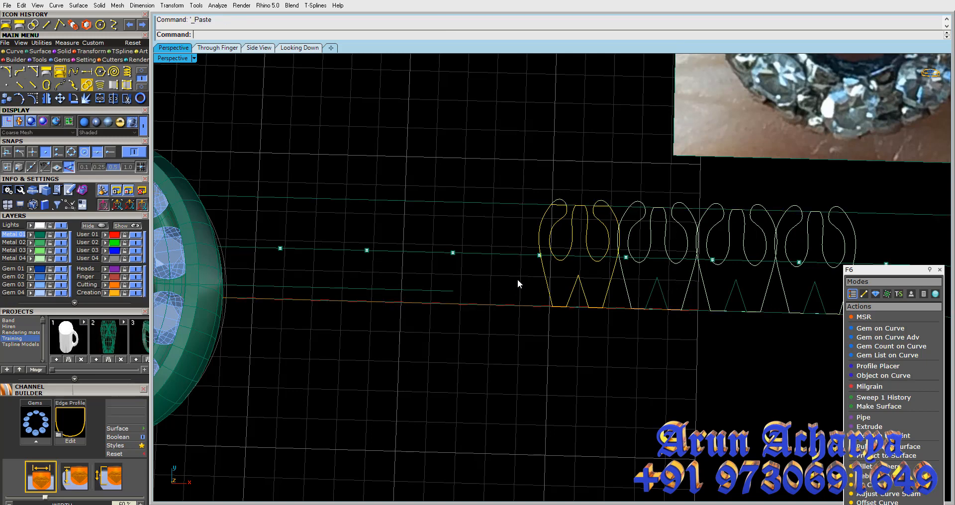
Try to move the pasted motif outline at its outer side edge to align it with the nearby division point
left_click(61, 99)
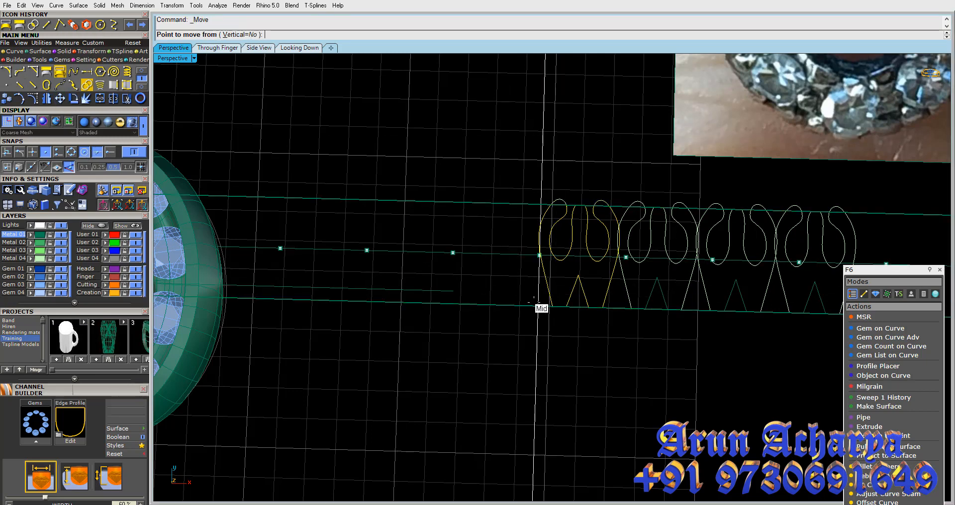
left_click(540, 255)
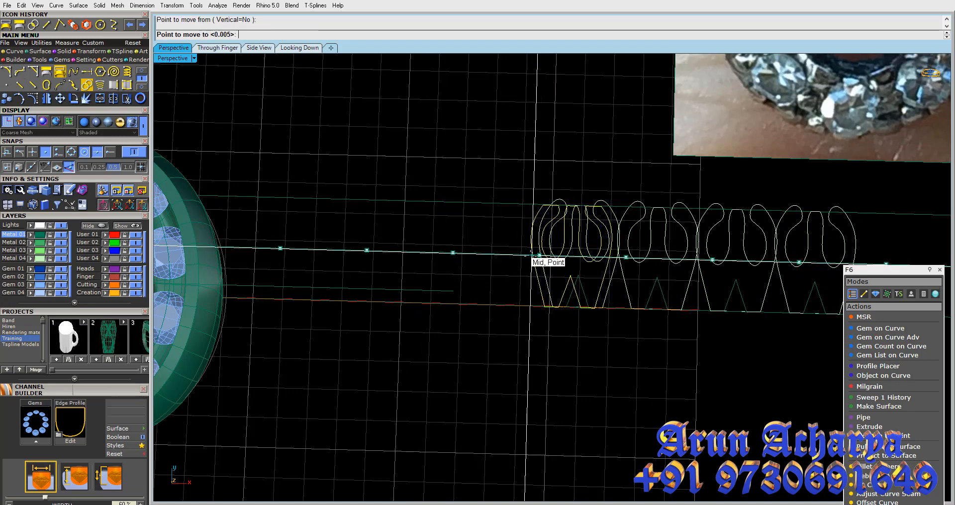
left_click(532, 256)
Draw a vertical guide line from the midpoint of the motif's upper centre edge to the triangle's apex, using midpoint and end snaps
scroll(575, 261, "up", 5)
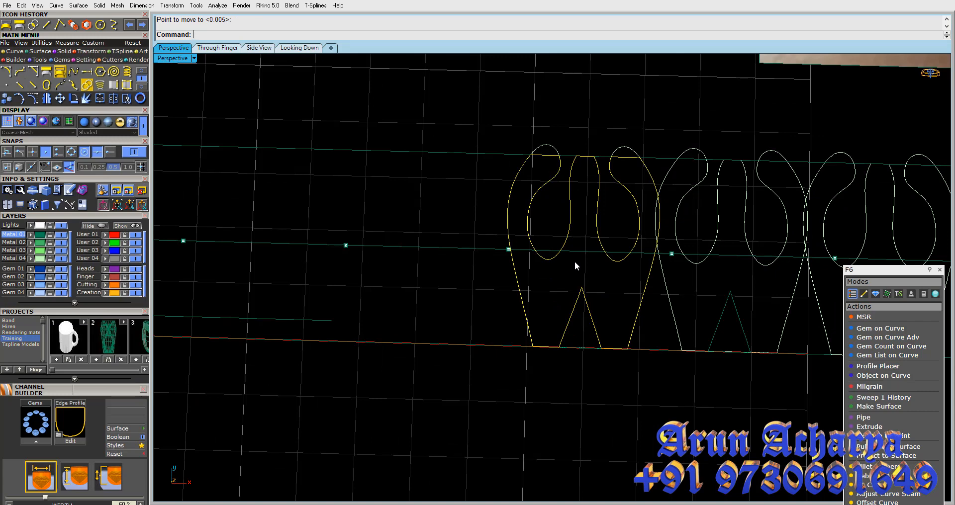
scroll(514, 249, "down", 3)
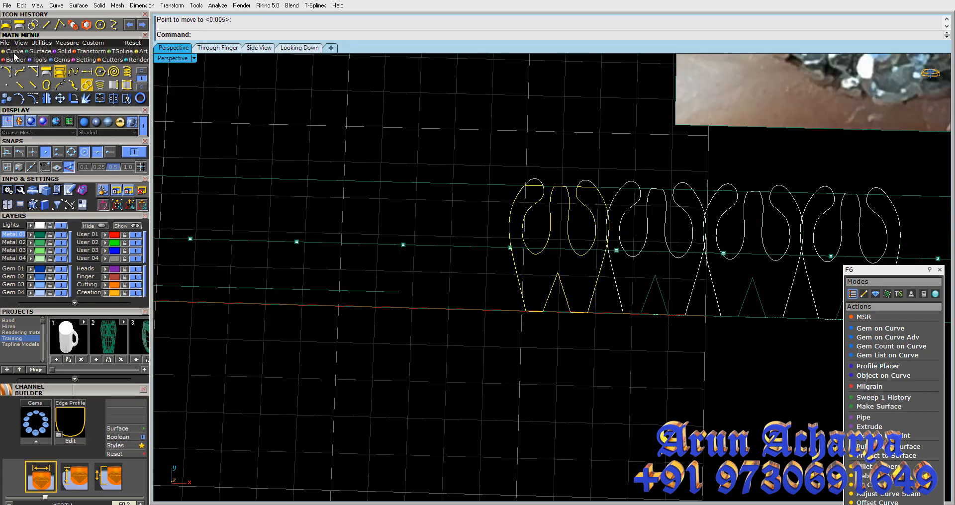
scroll(561, 256, "up", 4)
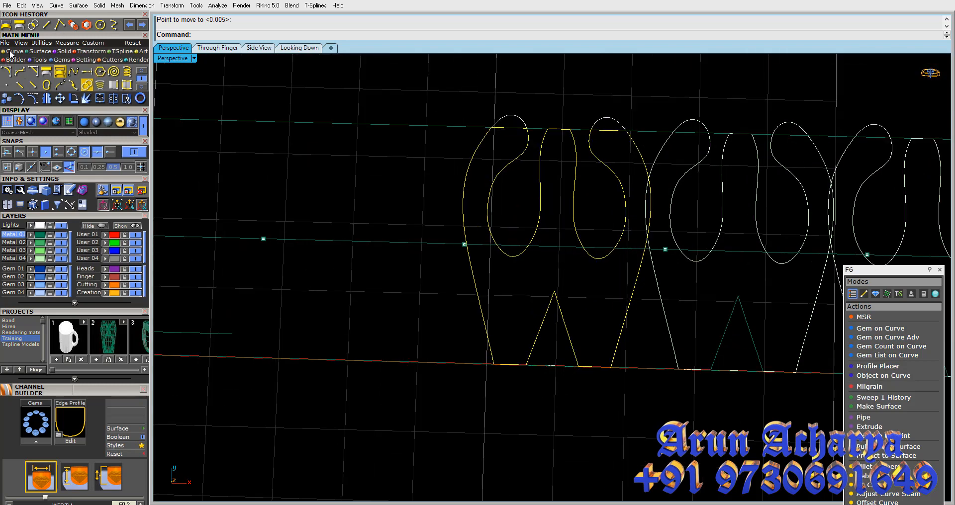
left_click(14, 51)
left_click(19, 71)
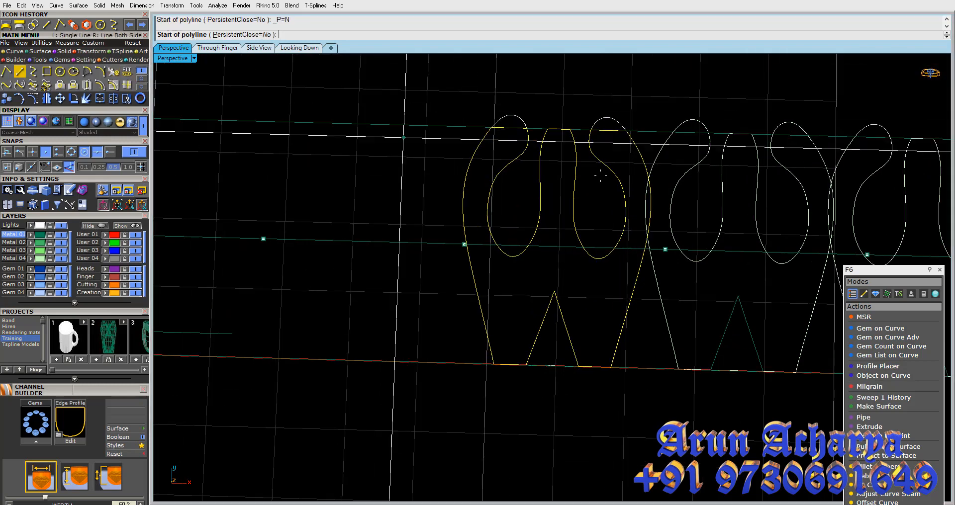
left_click(464, 244)
key("Escape")
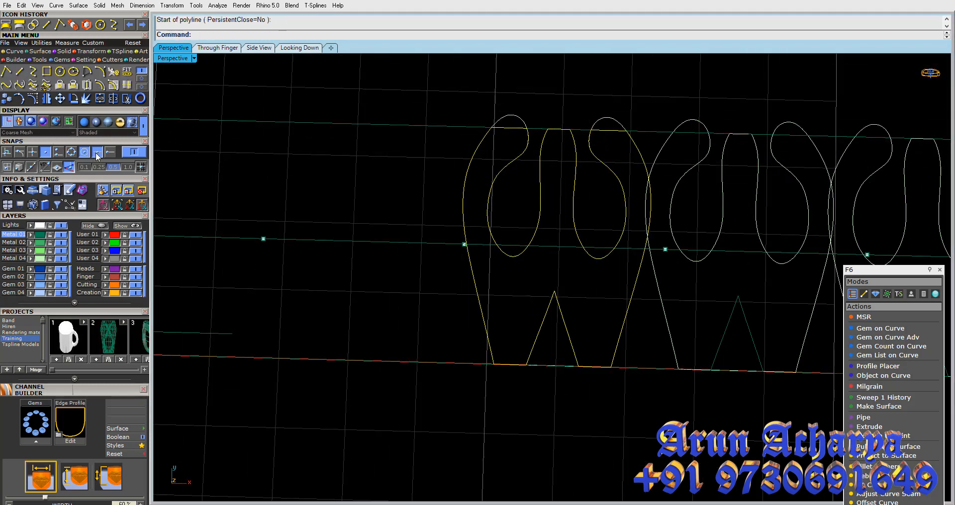
left_click(85, 152)
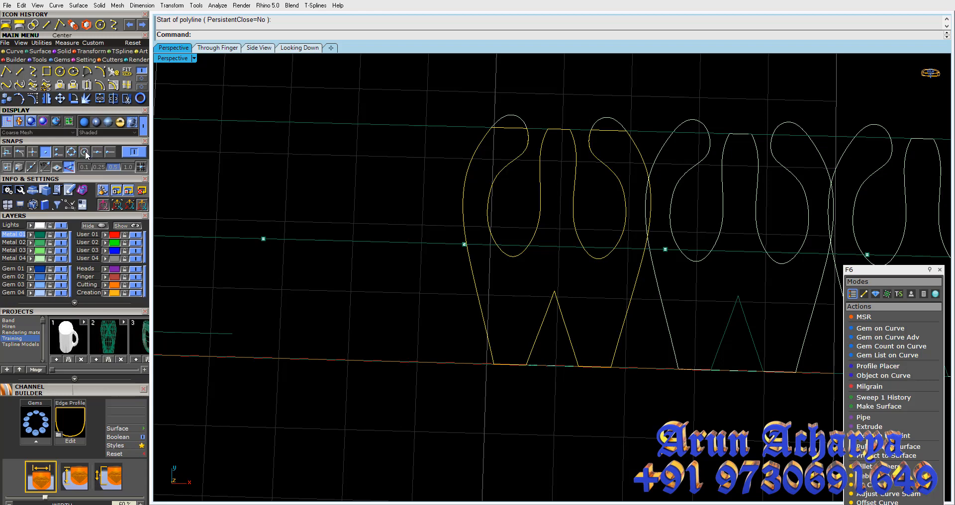
left_click(111, 155)
left_click(7, 72)
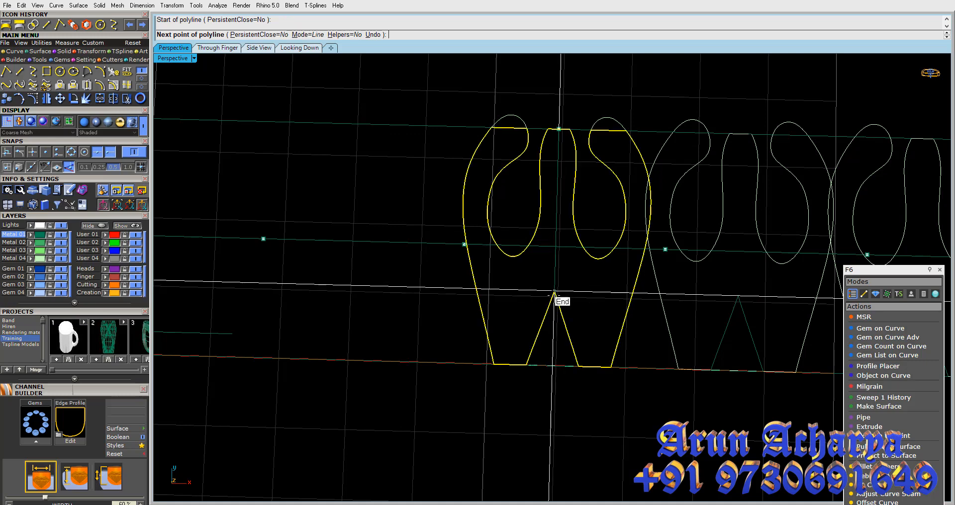
left_click(559, 298)
key("Return")
Move the pasted outline from the guide line's intersection with the centre line to the division point at the first motif's outer edge
scroll(559, 245, "up", 2)
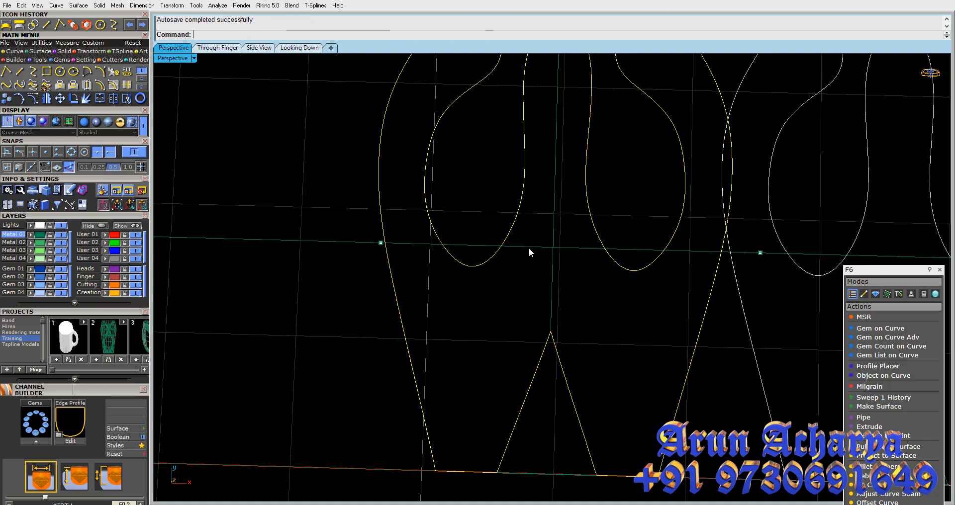
scroll(557, 254, "down", 2)
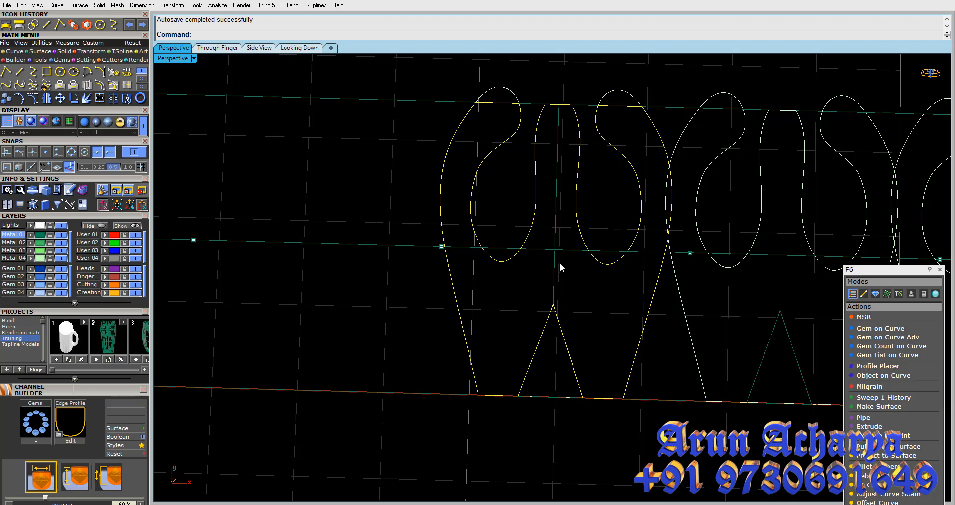
left_click(61, 99)
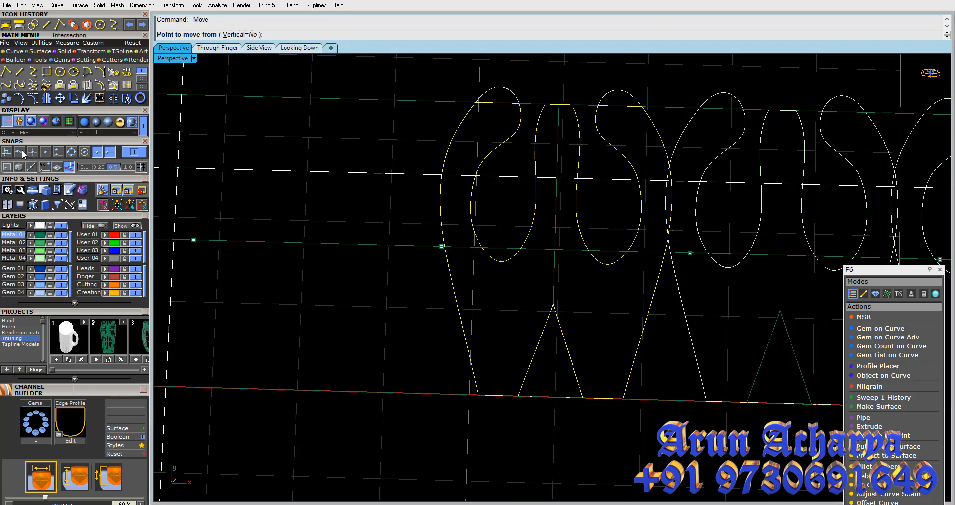
left_click(33, 152)
left_click(555, 249)
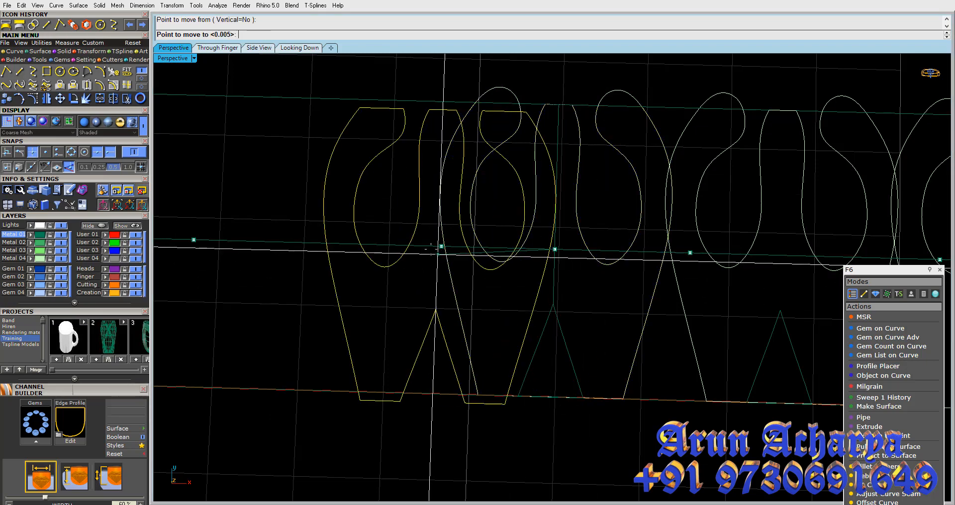
left_click(442, 246)
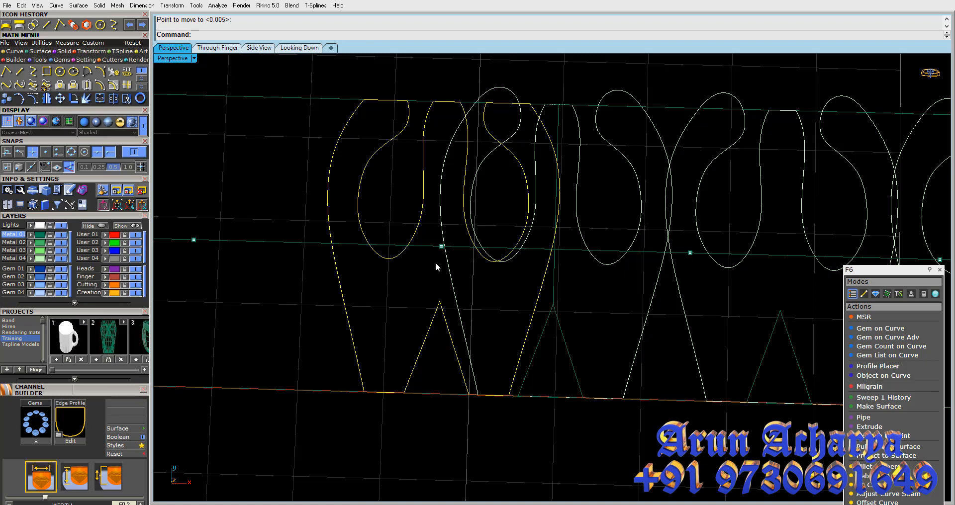
key("ctrl+z")
key("ctrl+y")
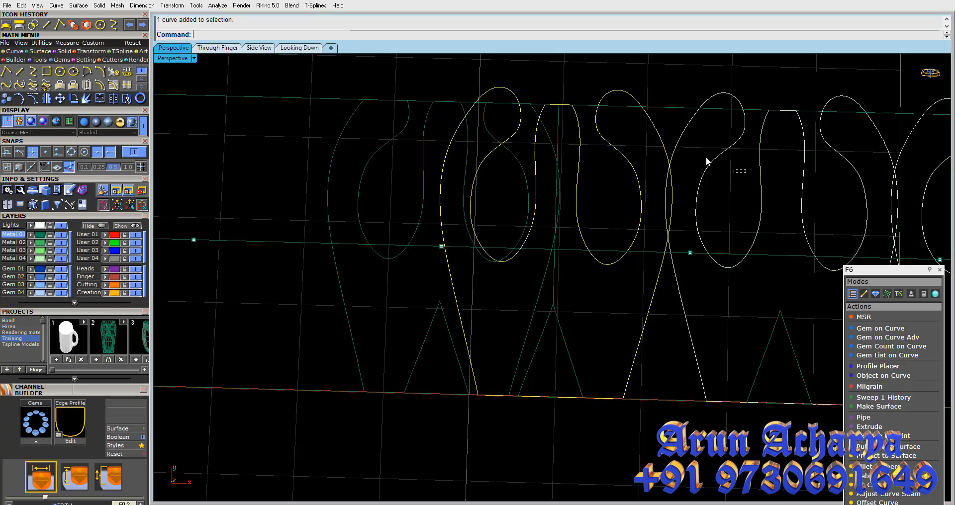
Turn on point snapping and try to copy the trimmed motif outline from its division point to the adjacent division point
left_click(386, 140)
left_click(424, 151)
scroll(424, 151, "down", 4)
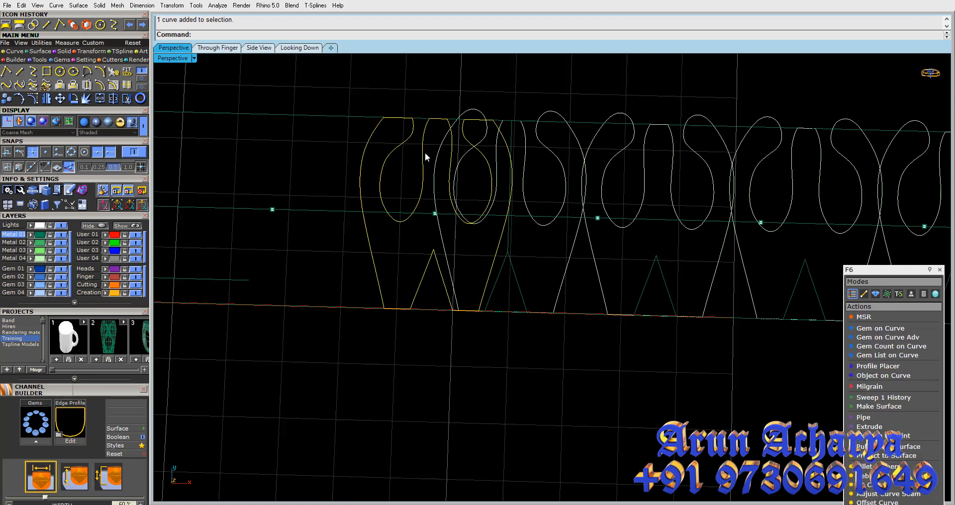
right_click_drag(431, 199, 469, 207, "shift")
scroll(471, 209, "down", 1)
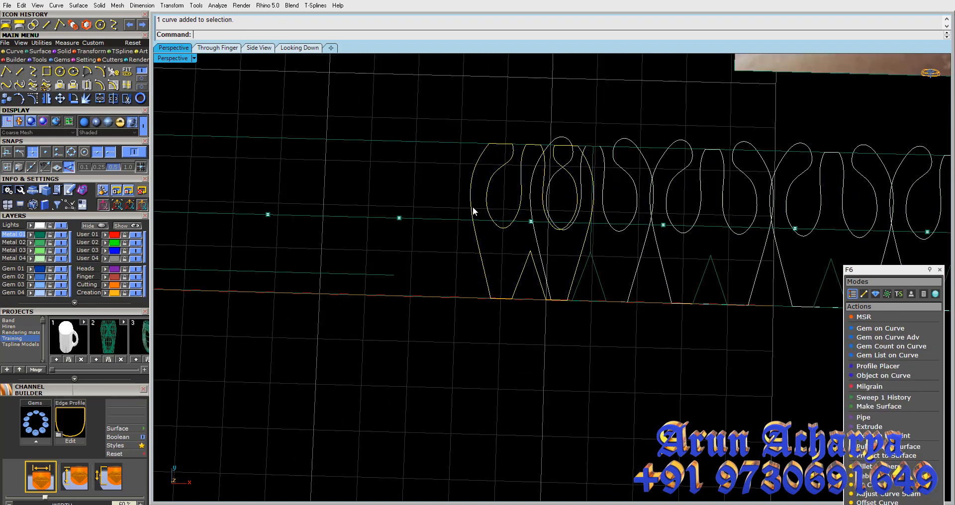
scroll(472, 207, "down", 1)
left_click(17, 99)
scroll(478, 222, "up", 3)
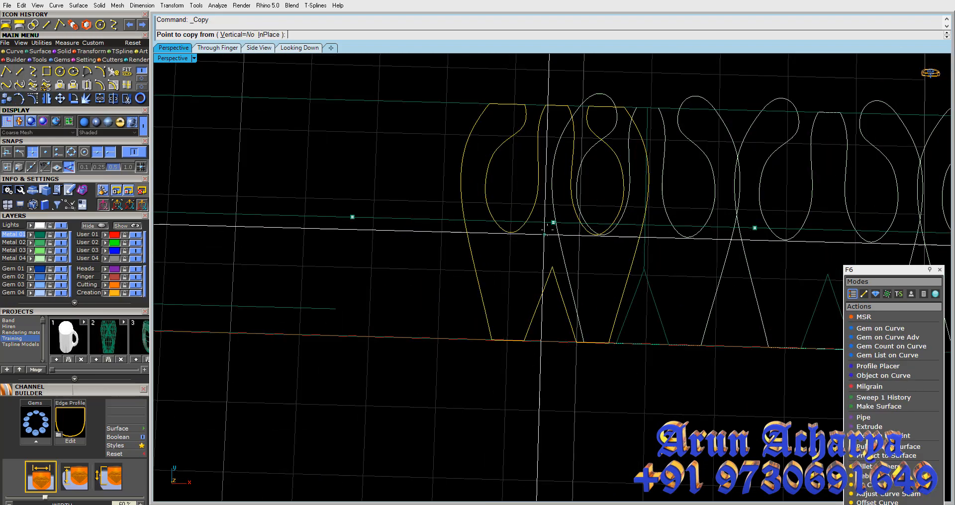
left_click(551, 221)
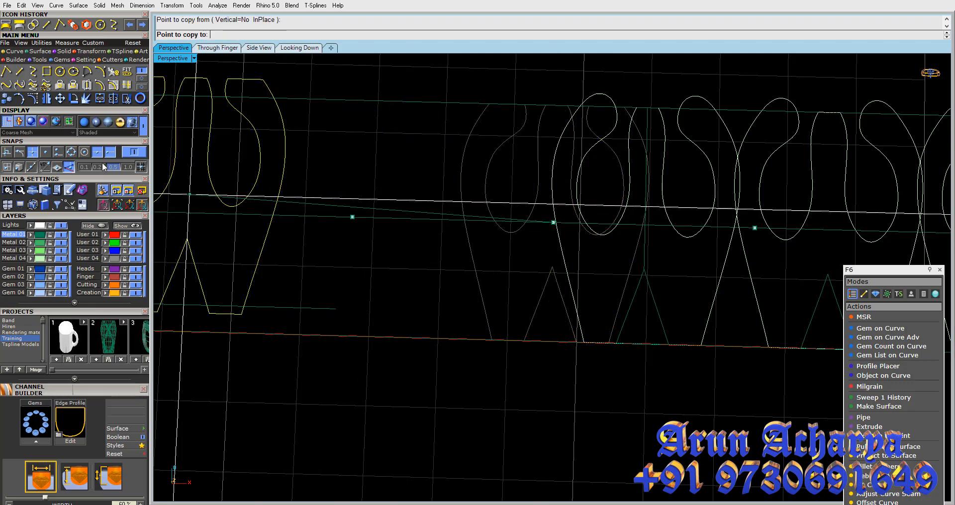
left_click(45, 152)
left_click(353, 217)
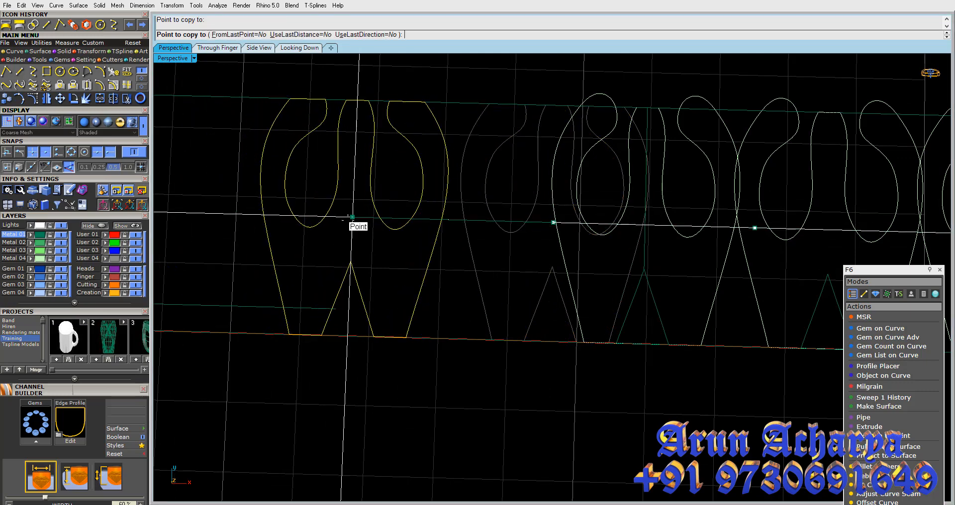
key("Return")
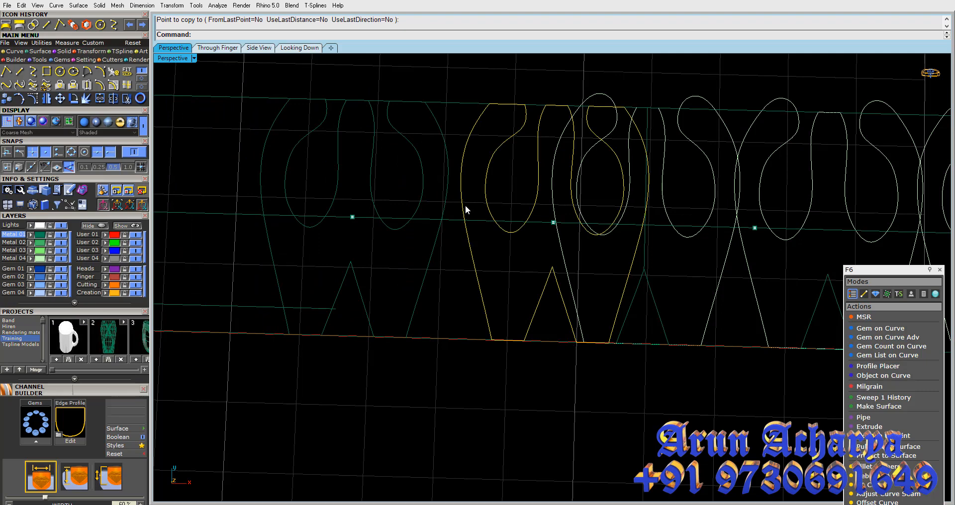
right_click_drag(387, 201, 534, 223, "shift")
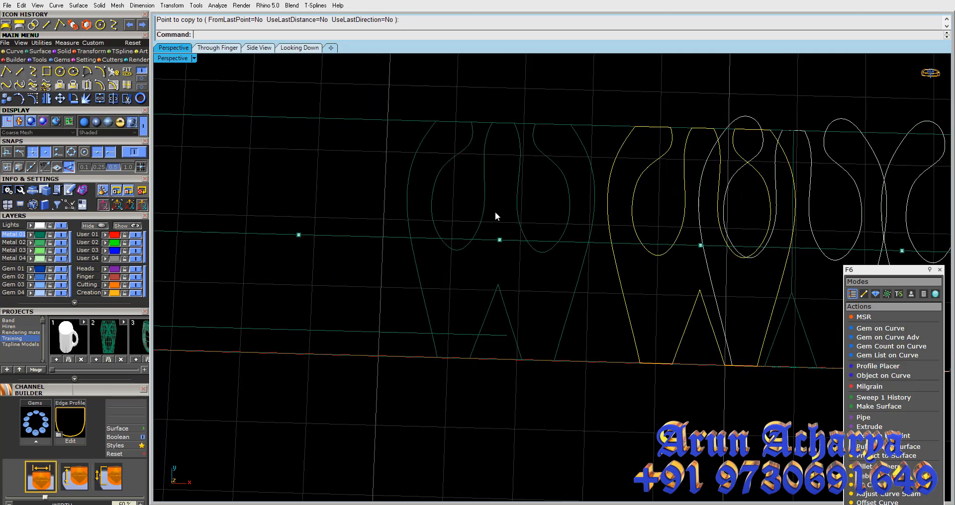
key("ctrl+z")
Copy the trimmed motif outline from its division point to each of the next three division points toward the ring head
left_click(613, 215)
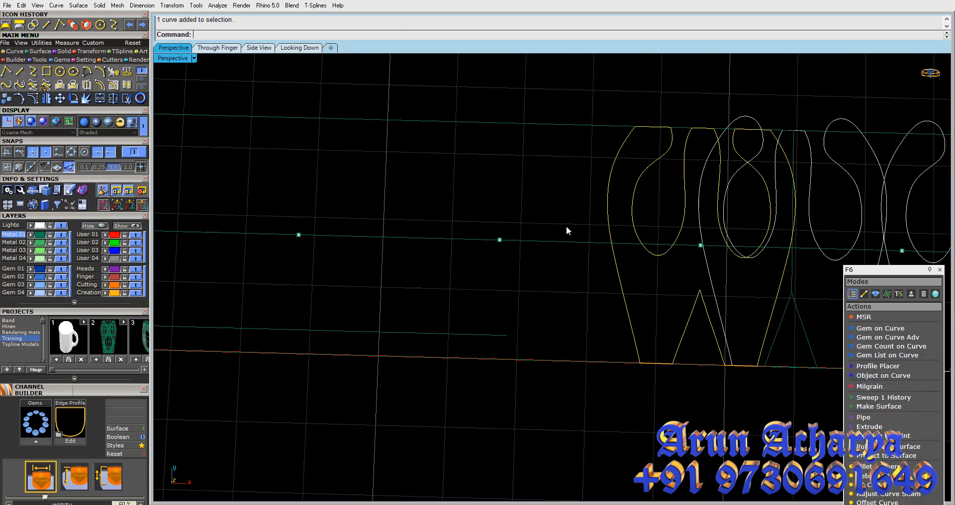
left_click(701, 246)
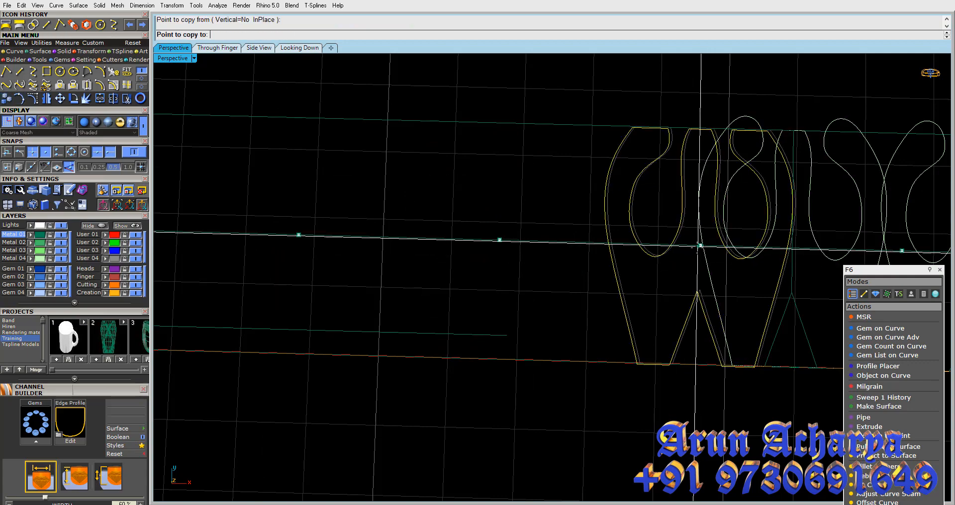
right_click(699, 249)
scroll(698, 250, "up", 6)
right_click(699, 250)
left_click(704, 240)
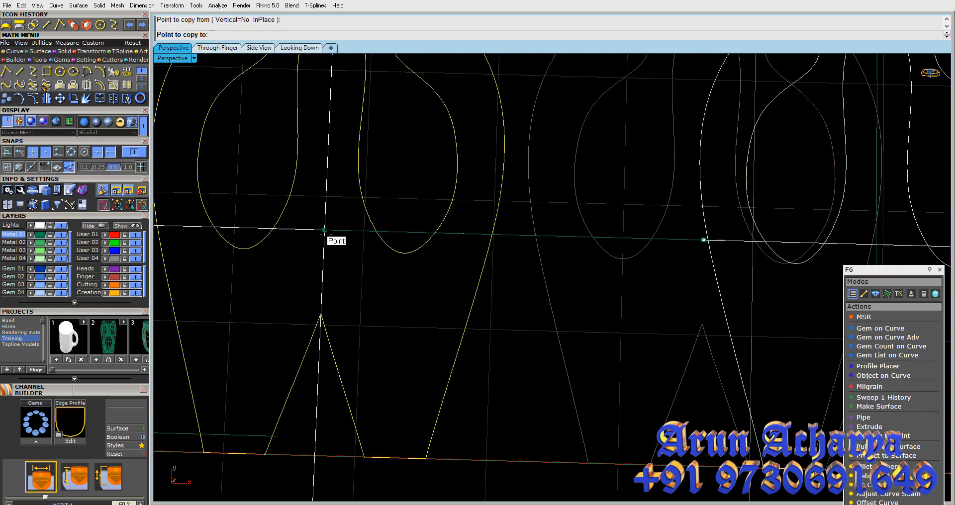
left_click(325, 230)
scroll(570, 251, "down", 8)
left_click(307, 240)
right_click_drag(307, 239, 553, 264, "shift")
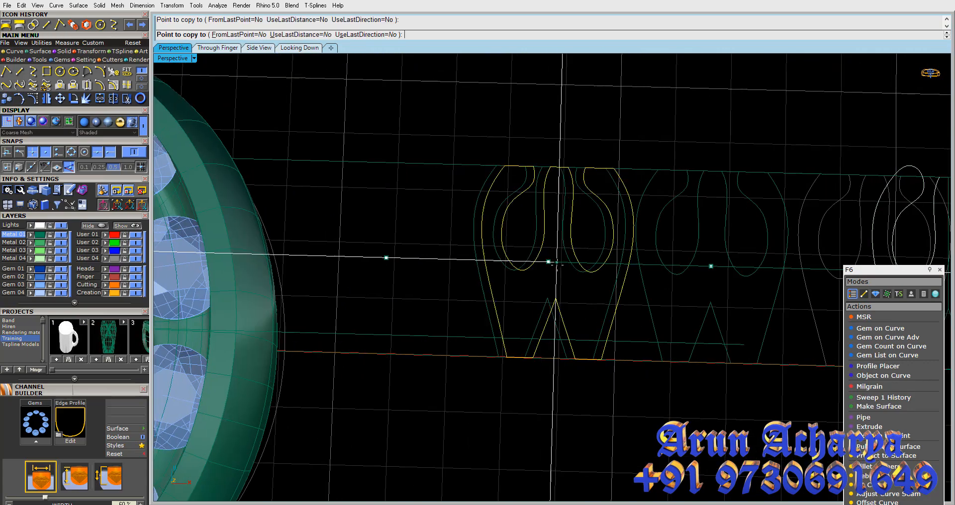
left_click(386, 258)
right_click(386, 258)
scroll(606, 266, "down", 6)
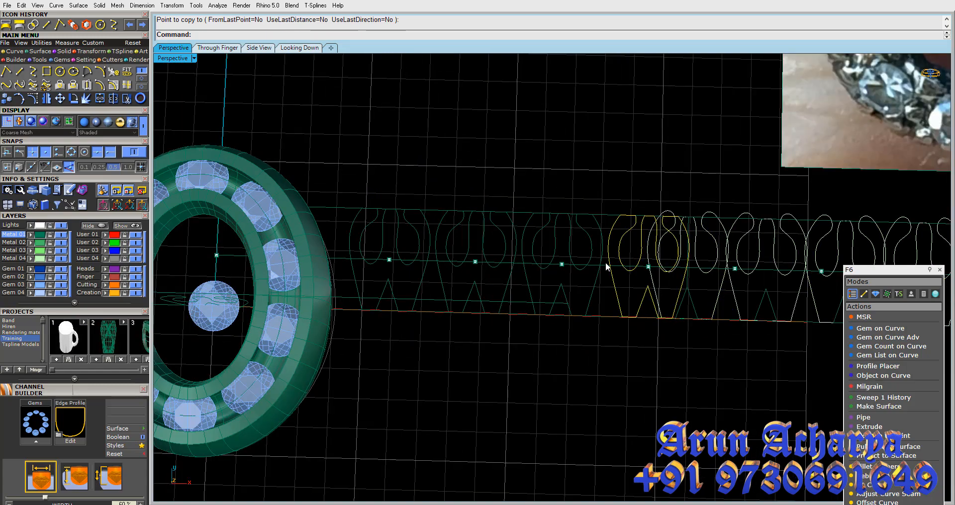
Widen the source motif outline with Scale1D about its division point by a factor of about 1.05
left_click(74, 26)
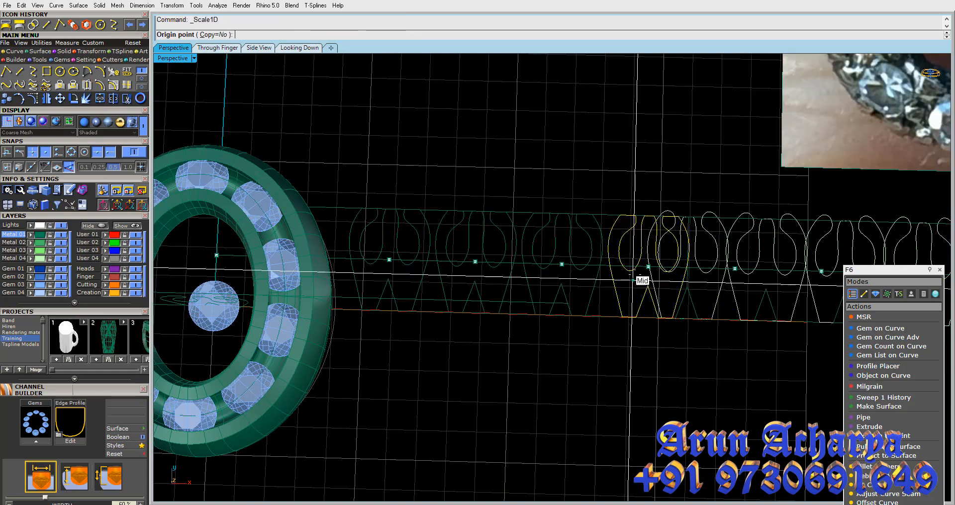
scroll(647, 267, "up", 5)
scroll(648, 268, "up", 2)
left_click(648, 268)
scroll(546, 263, "up", 8)
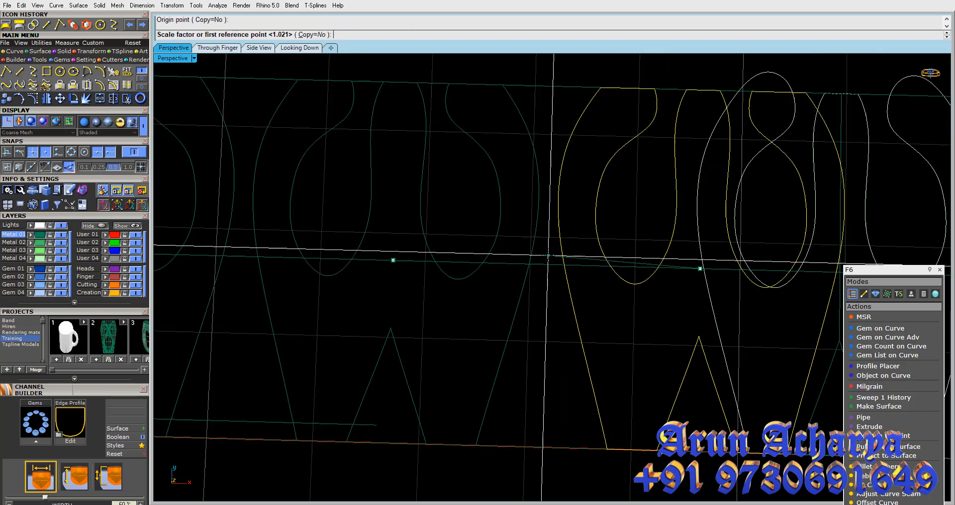
left_click(541, 307)
left_click(532, 314)
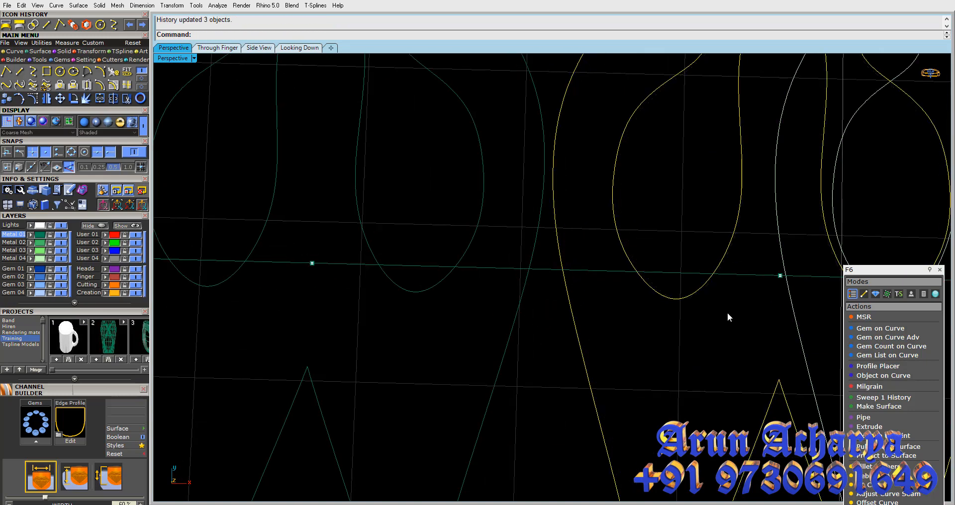
Stretch the source motif slightly wider along the centre line, again about its division point, so neighbouring outlines meet
right_click(779, 287)
left_click(781, 278)
left_click(482, 267)
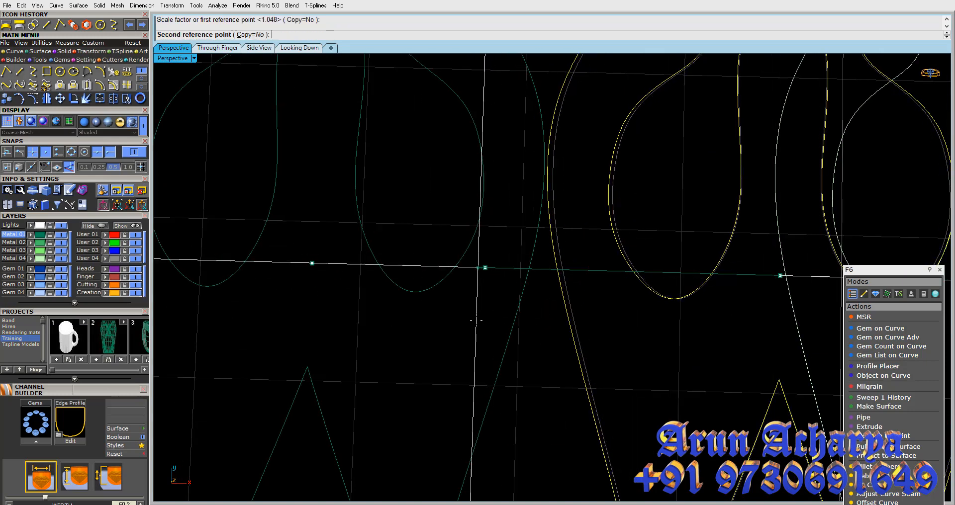
left_click(478, 320)
scroll(554, 322, "down", 5)
scroll(515, 240, "up", 4)
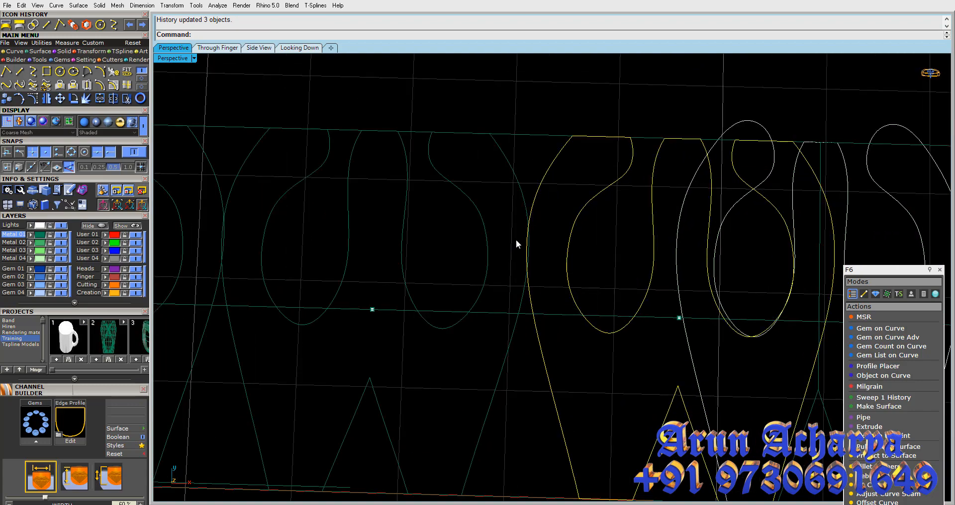
scroll(531, 213, "down", 2)
Try to create UV curves on the ring head's outer surface after selecting the four motif outlines and boundary rectangle
left_click(520, 225)
scroll(477, 227, "down", 5)
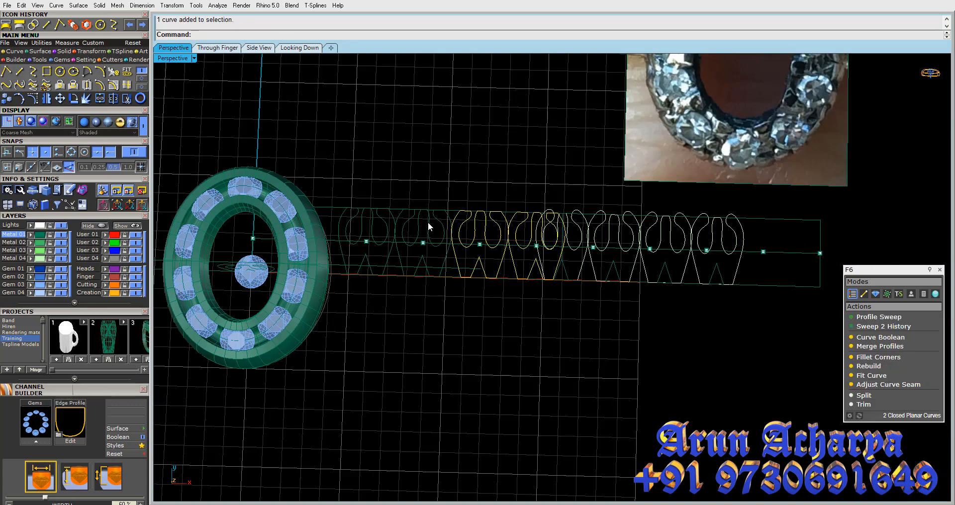
left_click(395, 225)
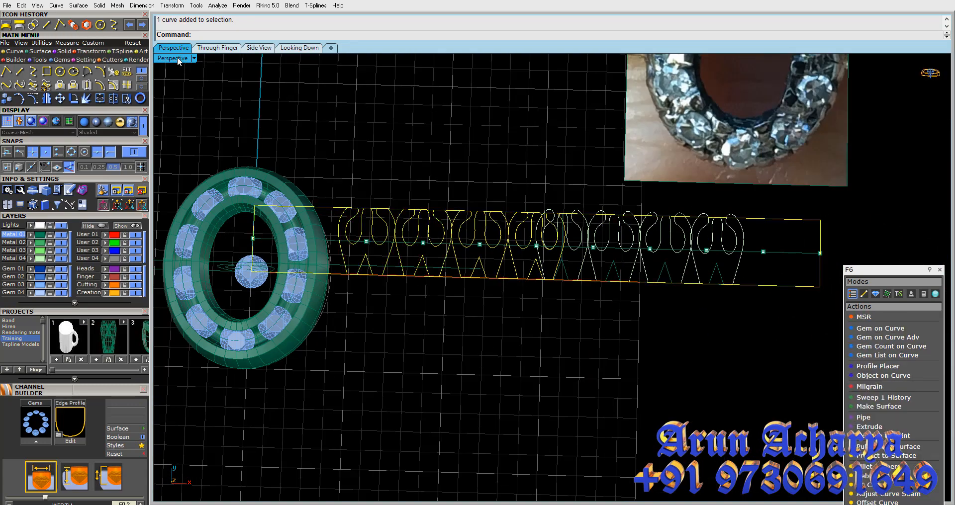
double_click(177, 58)
double_click(567, 58)
scroll(276, 282, "up", 6)
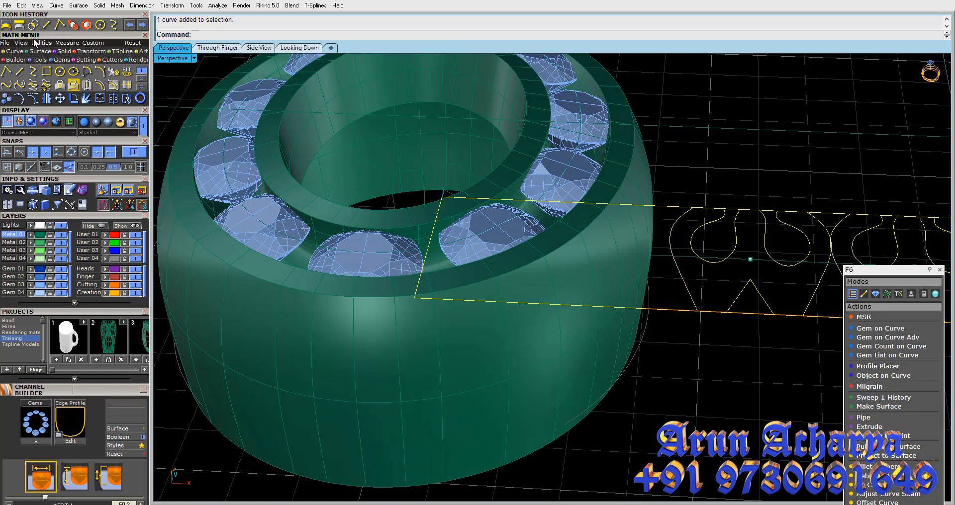
left_click(19, 24)
left_click(314, 361)
scroll(350, 352, "down", 6)
right_click_drag(350, 352, 607, 306)
right_click(390, 280)
right_click_drag(390, 280, 486, 264)
key("ctrl+z")
right_click_drag(589, 301, 548, 276, "shift")
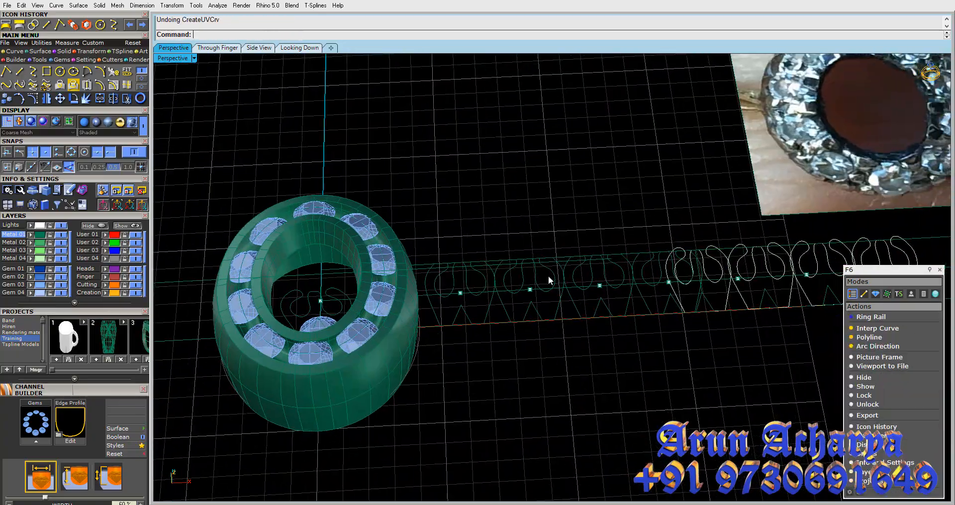
Try to apply only the four trimmed motif outlines to the ring head's outer surface with ApplyCrv
scroll(549, 276, "up", 5)
left_click(459, 267)
left_click(452, 254, "shift")
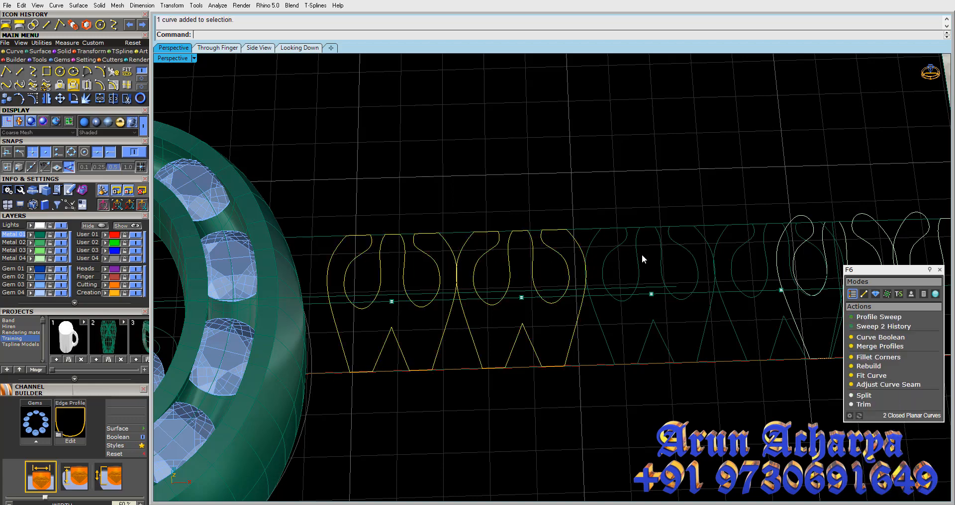
left_click(739, 245, "shift")
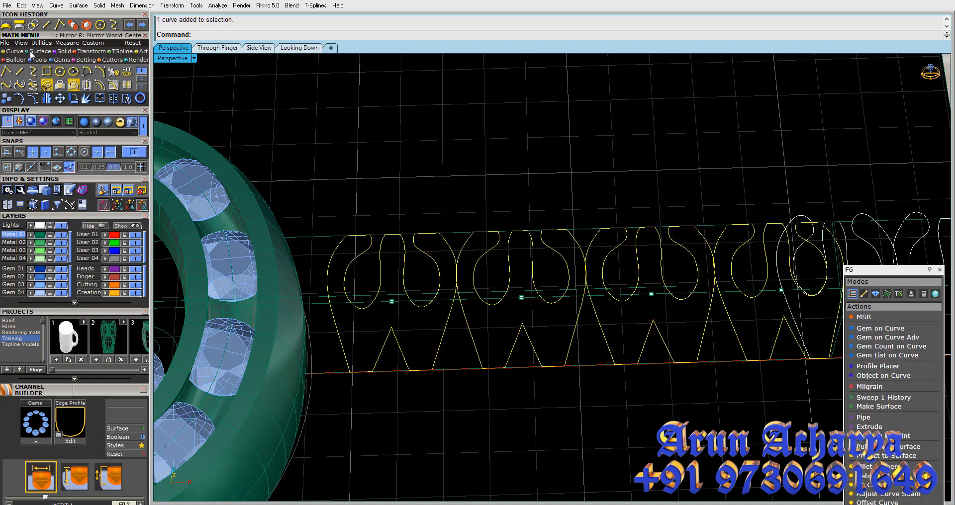
scroll(478, 199, "down", 5)
right_click_drag(490, 254, 474, 232)
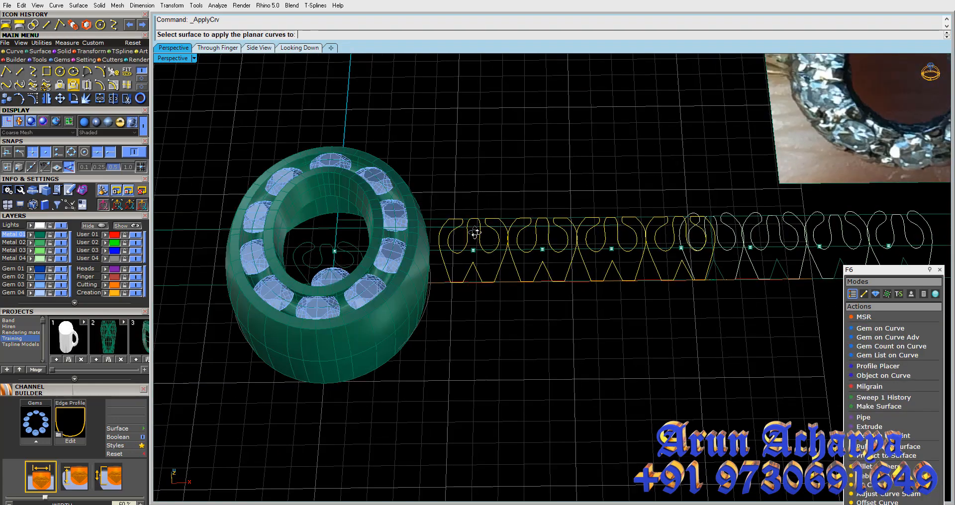
scroll(414, 283, "up", 5)
left_click(420, 299)
scroll(438, 311, "down", 5)
right_click_drag(432, 326, 528, 254)
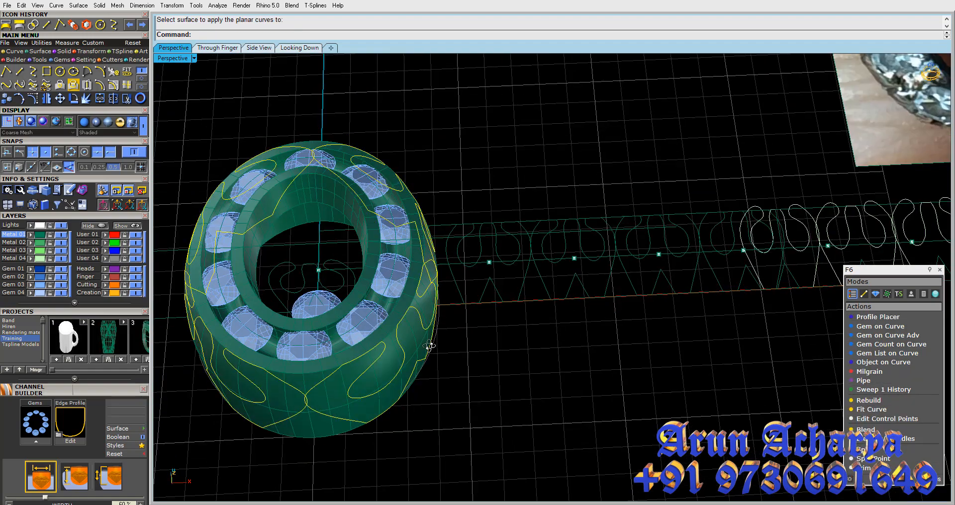
key("ctrl+z")
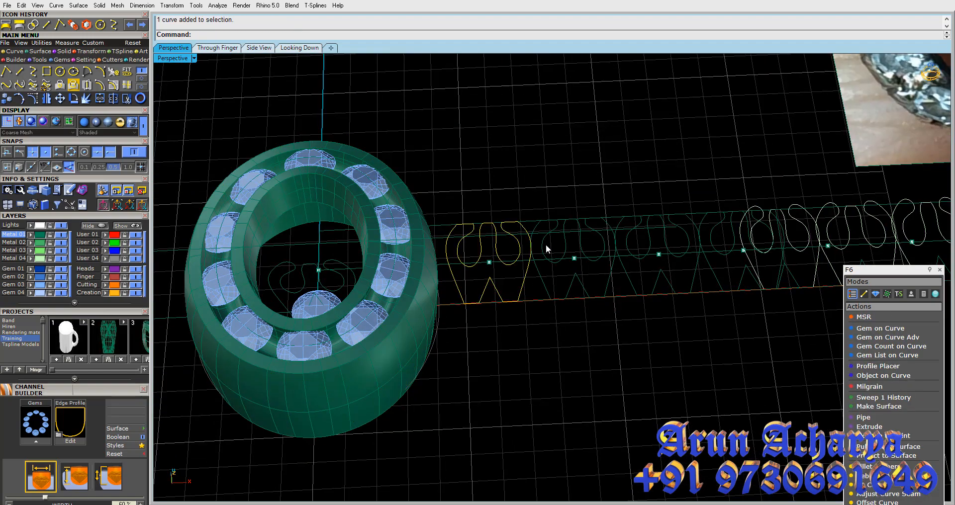
Try to apply the four motif outlines together with the boundary rectangle to the ring head's outer surface
left_click(610, 245, "shift")
left_click(700, 238, "shift")
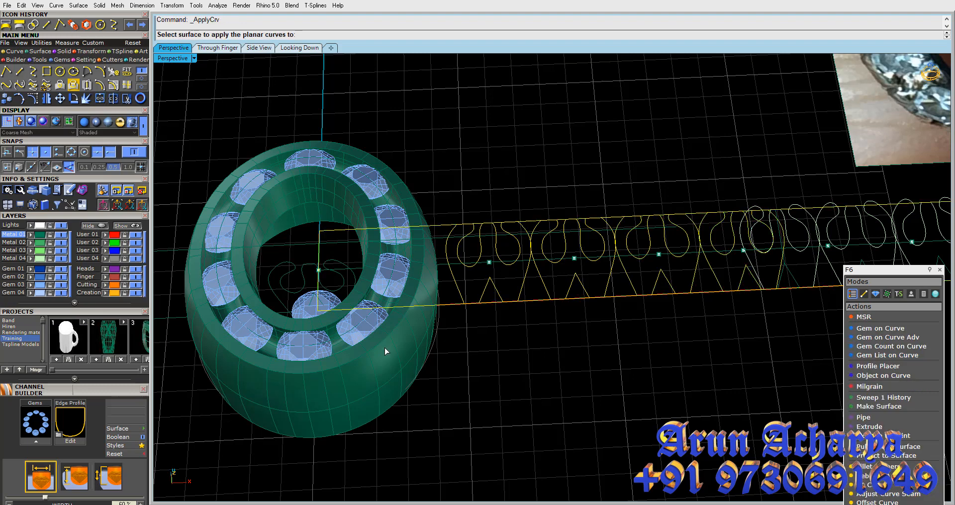
left_click(407, 366)
right_click_drag(407, 365, 502, 395)
key("ctrl+z")
Examine the ring head's polysurface and the layout of its isocurves
left_click(482, 349)
scroll(474, 351, "down", 2)
right_click_drag(474, 352, 504, 348)
key("Escape")
scroll(474, 343, "up", 6)
scroll(474, 343, "down", 1)
left_click(491, 316)
scroll(485, 310, "down", 3)
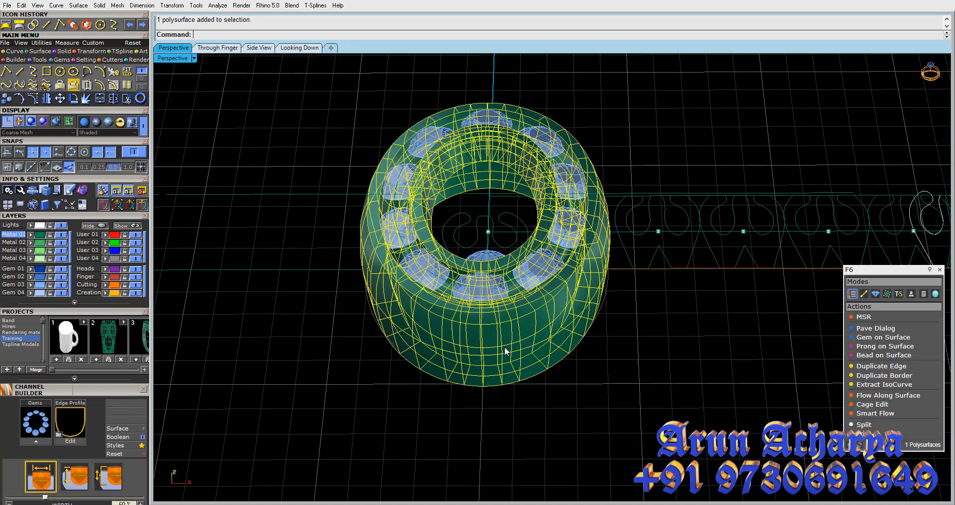
key("Escape")
Extract the outer side surface from the ring head polysurface
left_click(64, 52)
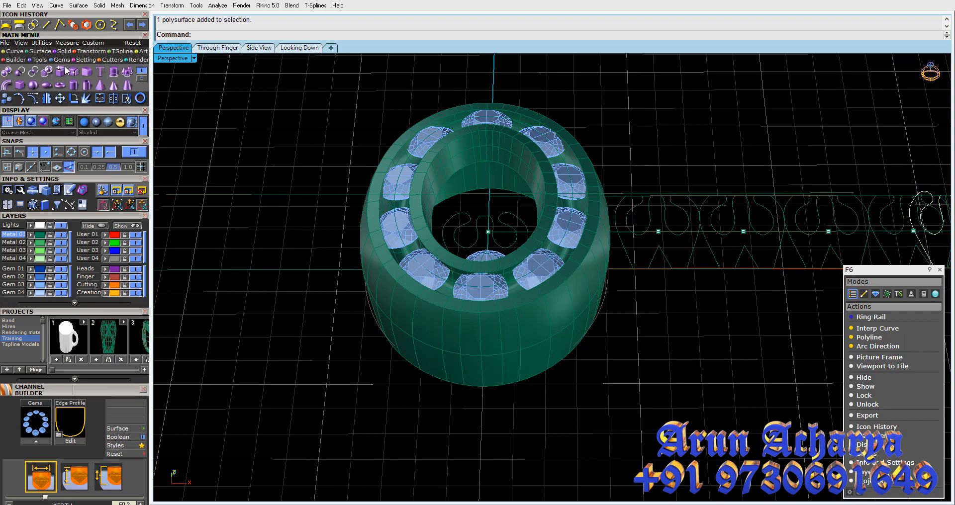
left_click(73, 71)
left_click(461, 339)
key("Return")
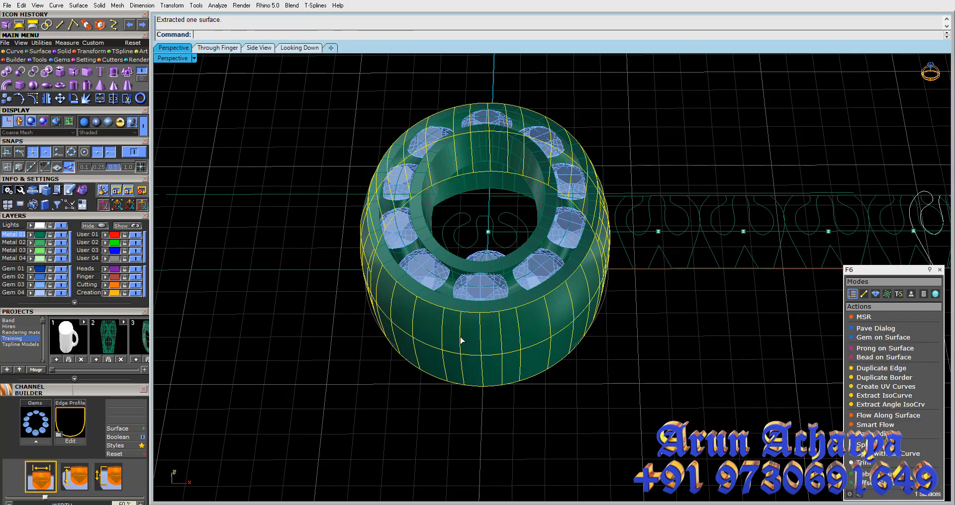
Rebuild the extracted outer surface with point counts U 12 and V 4, degree 3 in both directions, deleting the input
type("Rebuild")
key("Return")
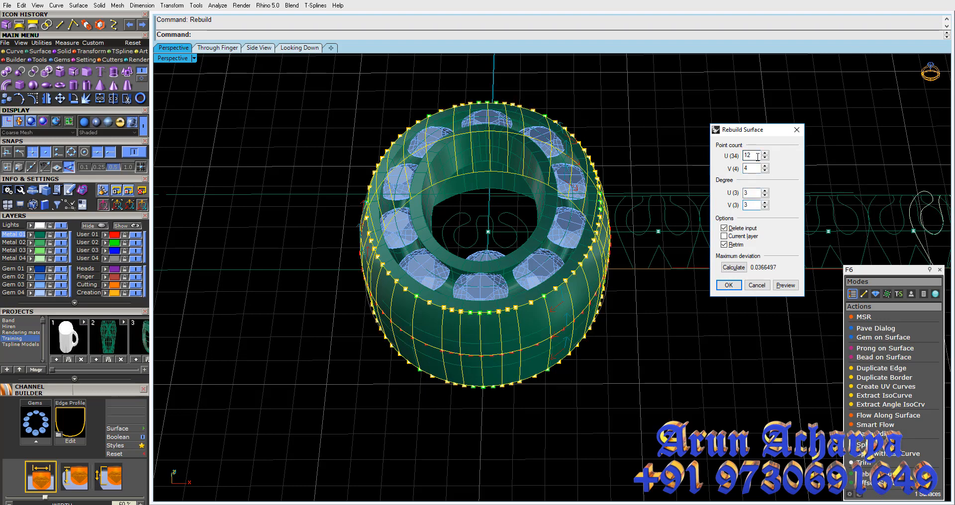
left_click(728, 285)
scroll(481, 310, "down", 2)
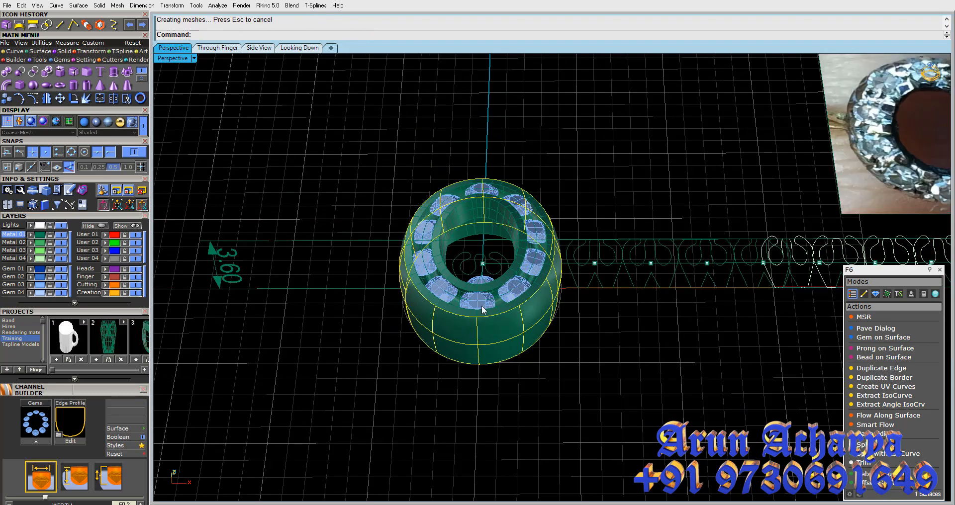
Create UV curves from the rebuilt outer surface without adding any curves on it
left_click(34, 29)
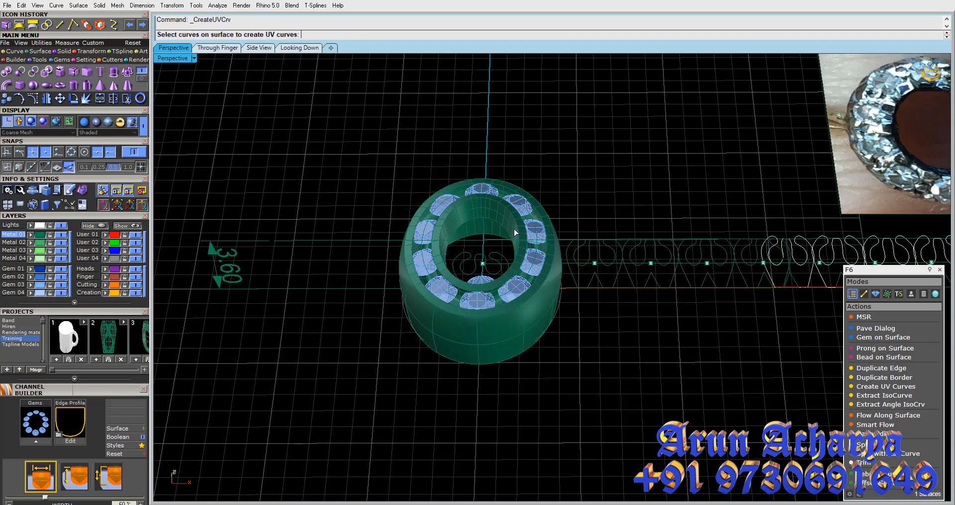
scroll(518, 224, "down", 3)
right_click(535, 252)
right_click_drag(536, 253, 556, 326)
Apply the flat rectangular frame and the trimmed motif outlines to the ring head's rebuilt outer surface as UV curves
scroll(665, 261, "up", 6)
left_click(666, 227)
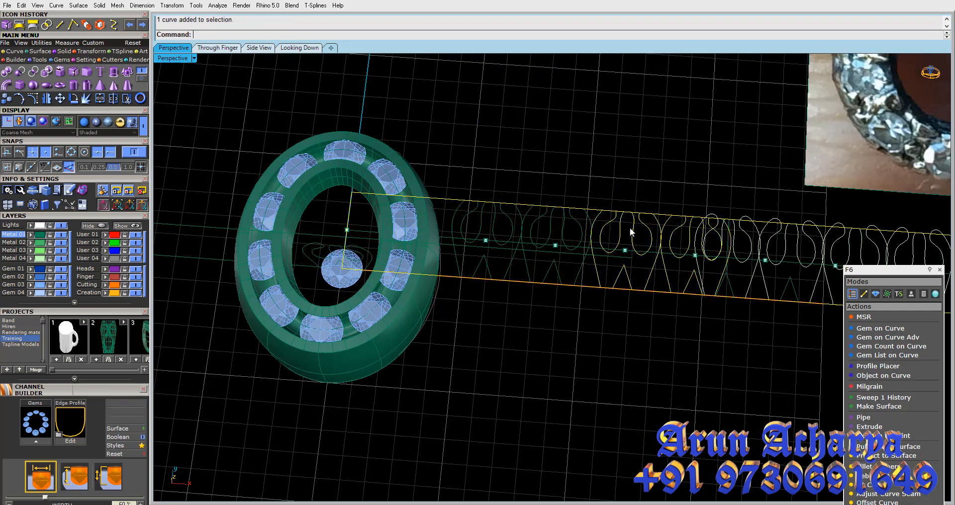
left_click(523, 213, "shift")
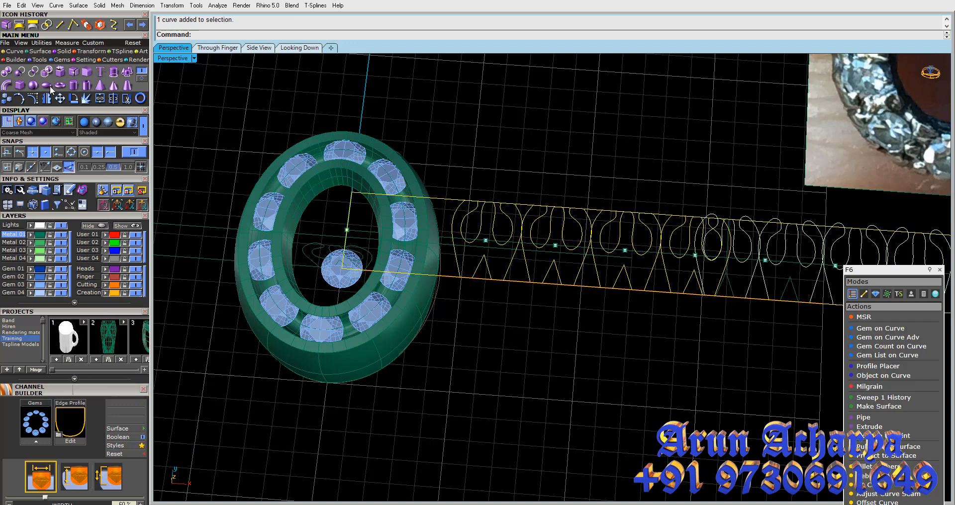
left_click(77, 74)
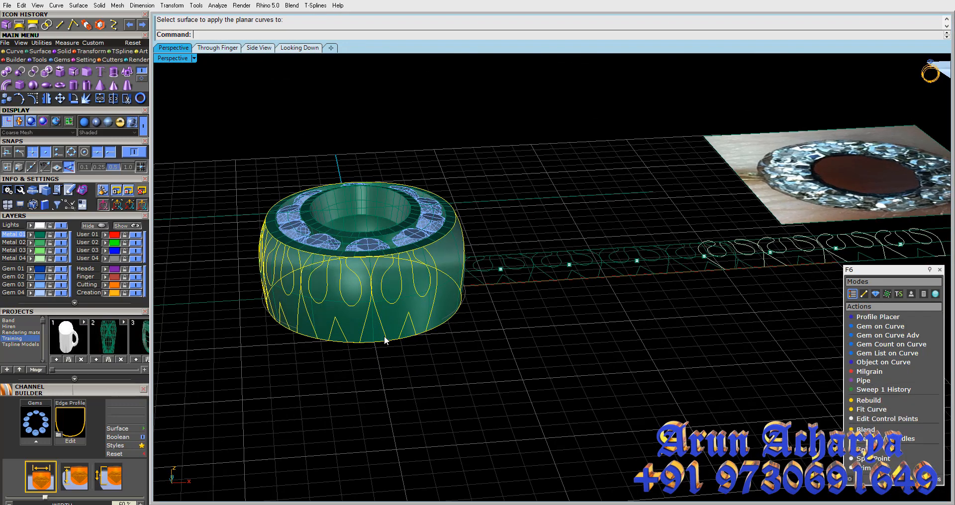
right_click_drag(385, 340, 452, 367)
scroll(499, 259, "up", 7)
right_click_drag(503, 291, 499, 344)
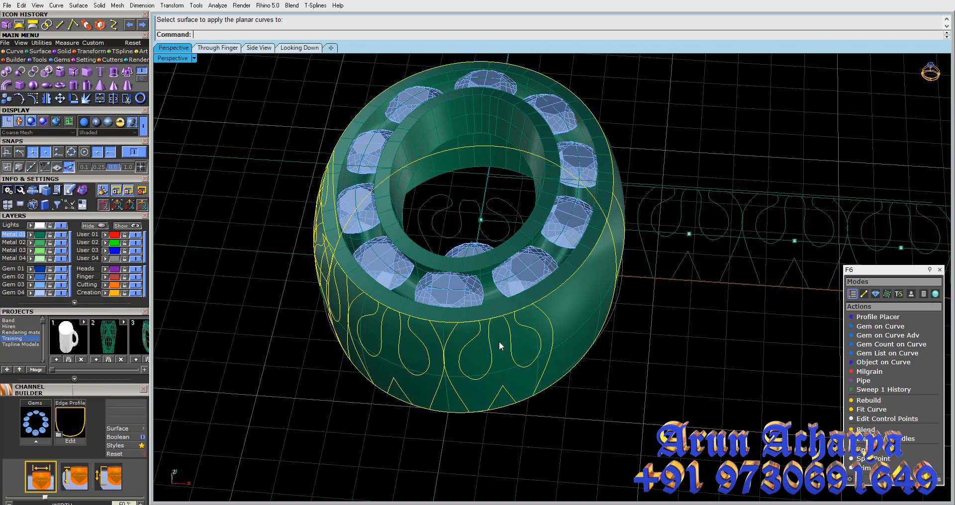
Undo the application of the trimmed outlines to the ring head's outer surface
scroll(501, 341, "down", 5)
key("ctrl+z")
scroll(634, 367, "down", 4)
right_click_drag(633, 366, 555, 383)
Delete the trimmed motif copies from the flat strip, keeping the four untrimmed outlines and their triangles
scroll(635, 268, "up", 7)
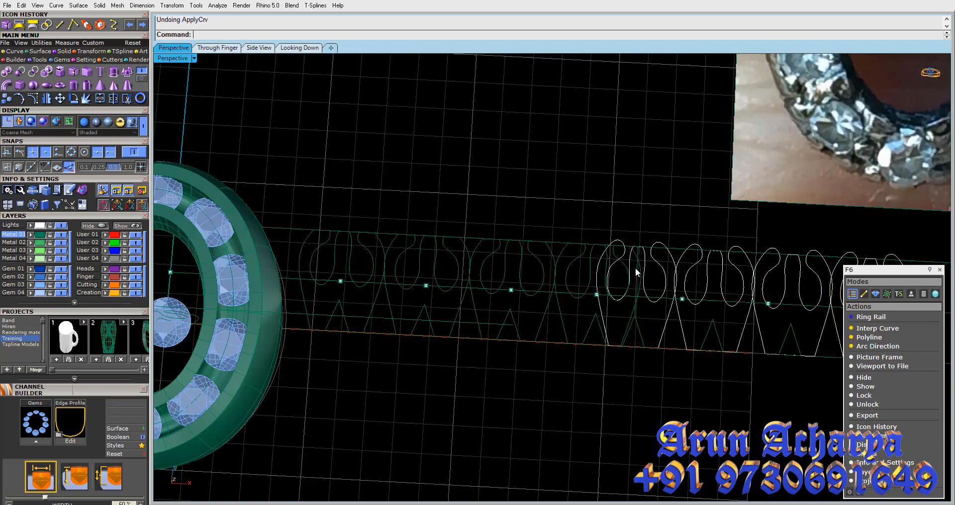
scroll(563, 277, "down", 5)
scroll(581, 253, "up", 7)
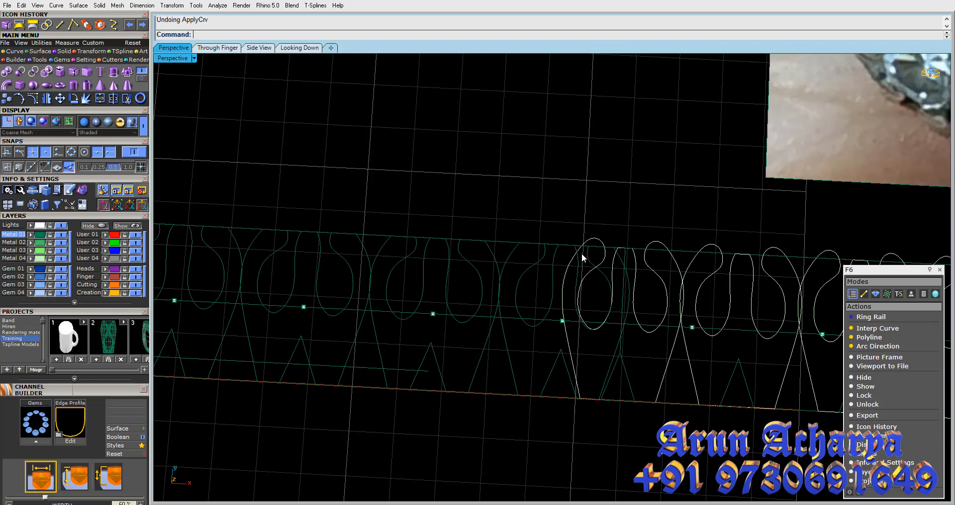
left_click(575, 250)
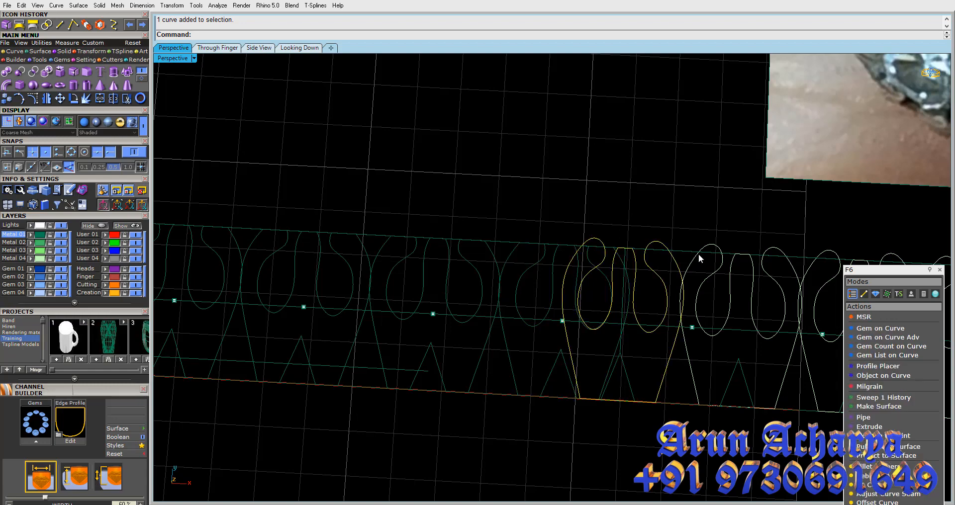
left_click_drag(374, 268, 201, 253)
key("Delete")
scroll(574, 270, "down", 4)
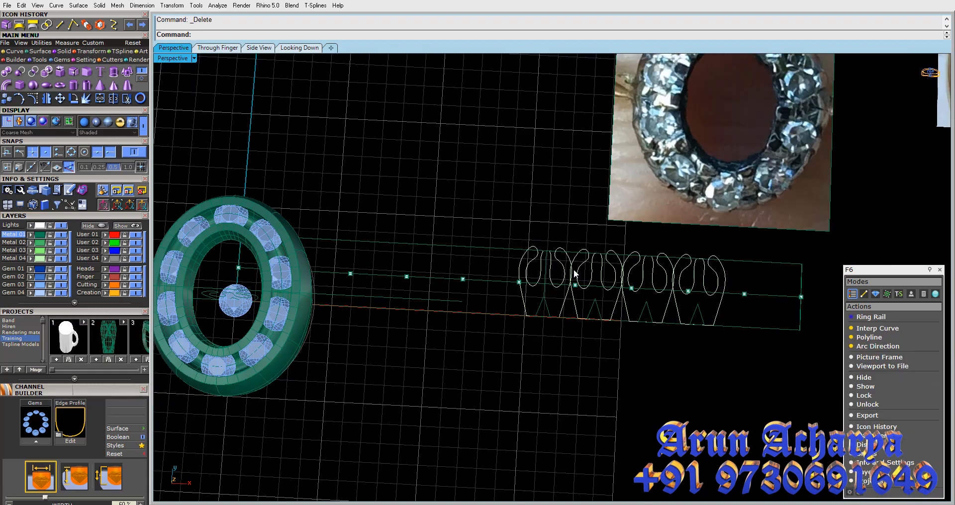
Merge the four motifs with Curve Boolean, keeping the body and overlap regions inside the frame, combining regions and deleting all input
scroll(506, 250, "up", 5)
left_click_drag(705, 260, 371, 244)
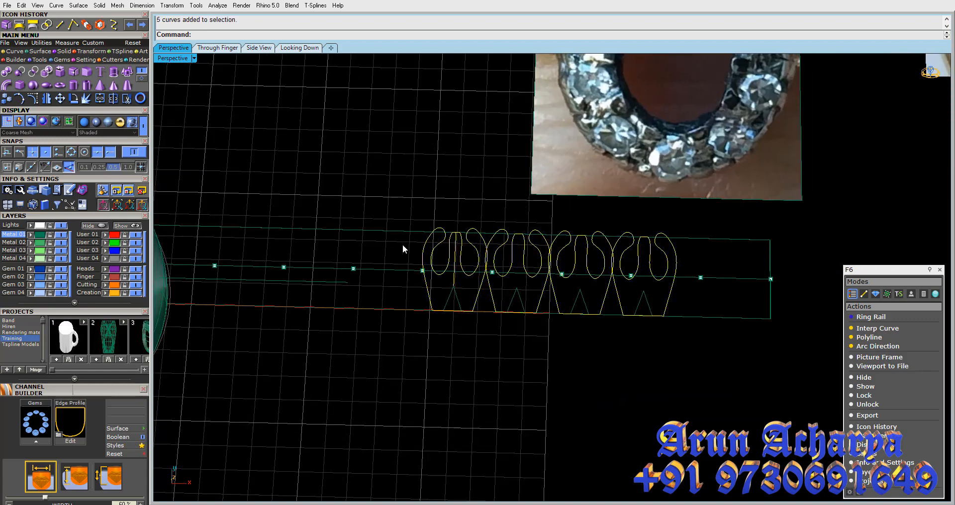
scroll(454, 264, "up", 3)
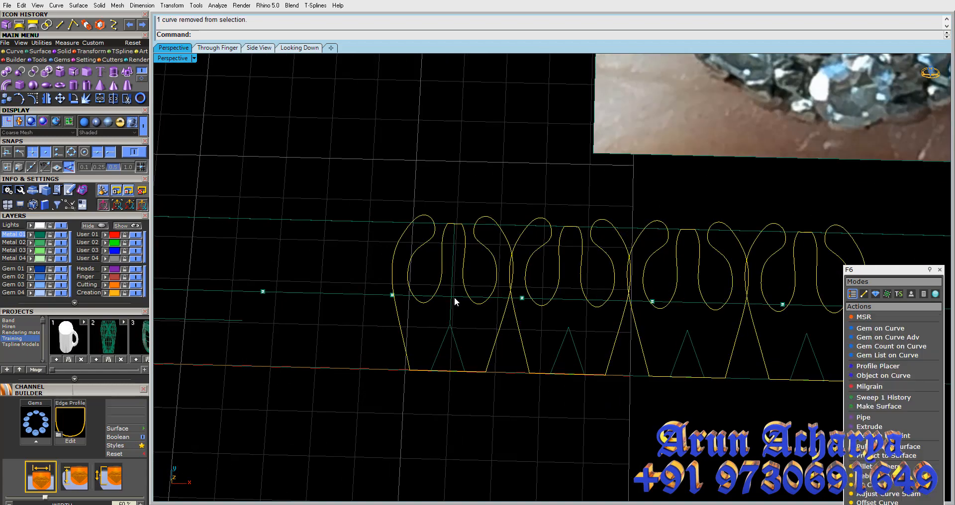
scroll(455, 297, "down", 3)
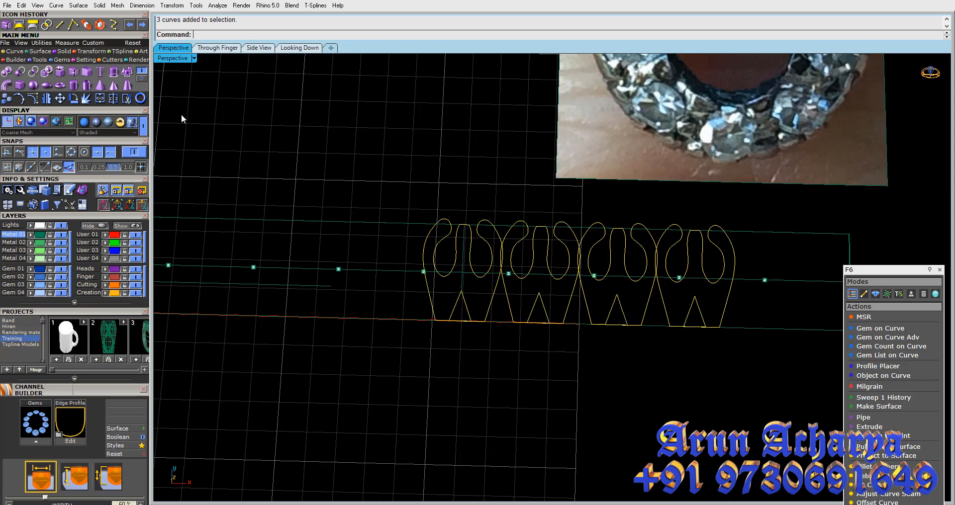
left_click(381, 222, "shift")
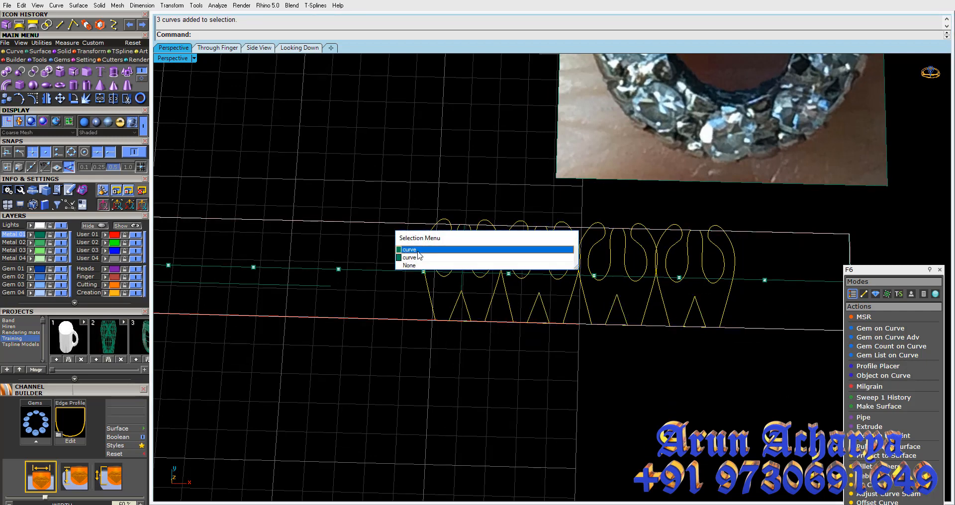
left_click(214, 151)
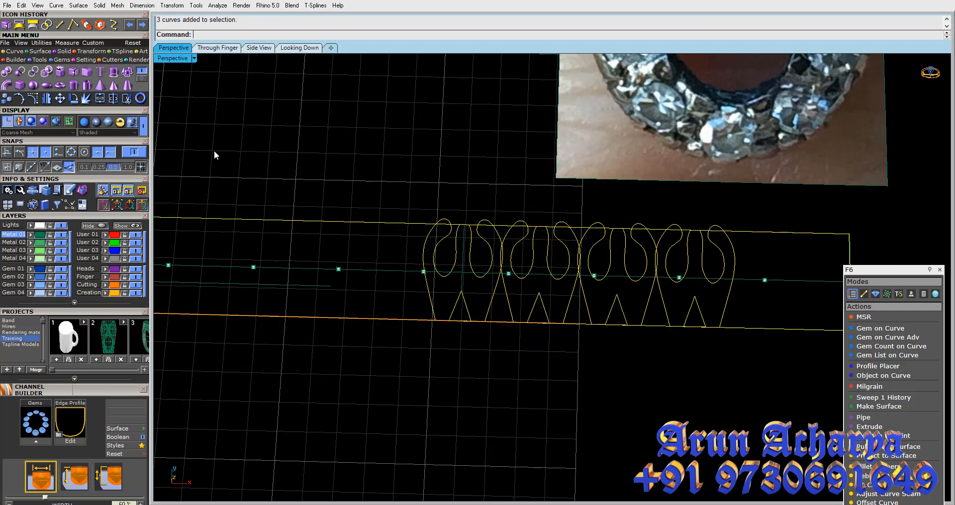
left_click(18, 53)
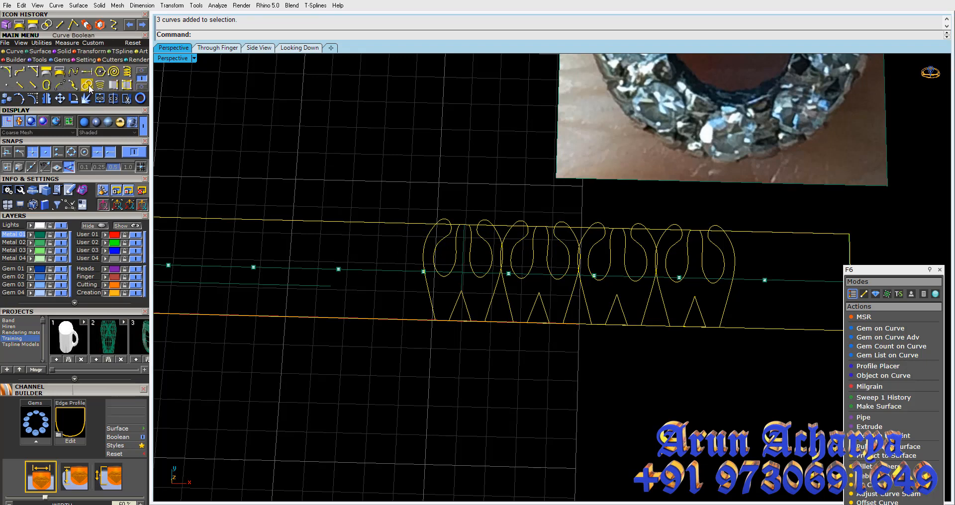
left_click(142, 79)
scroll(451, 273, "up", 3)
left_click(451, 275)
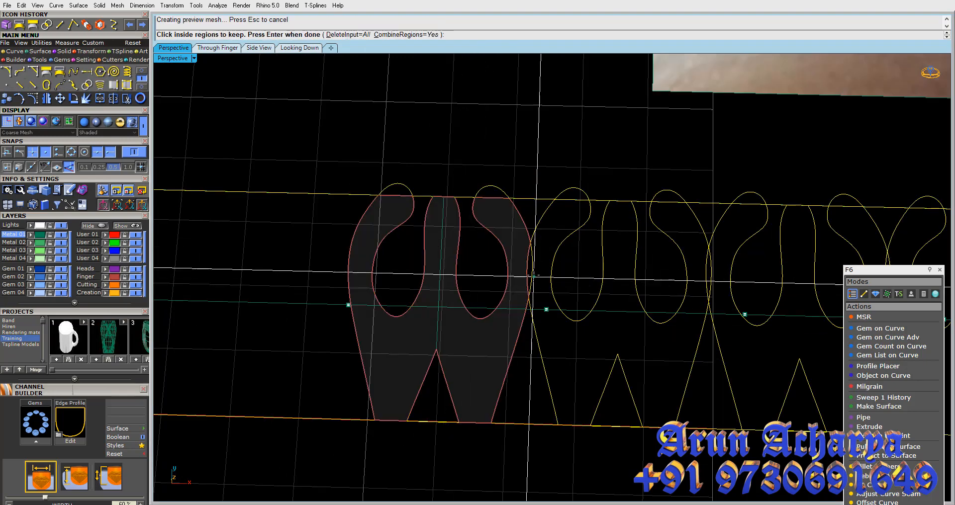
scroll(451, 274, "up", 3)
scroll(428, 252, "down", 3)
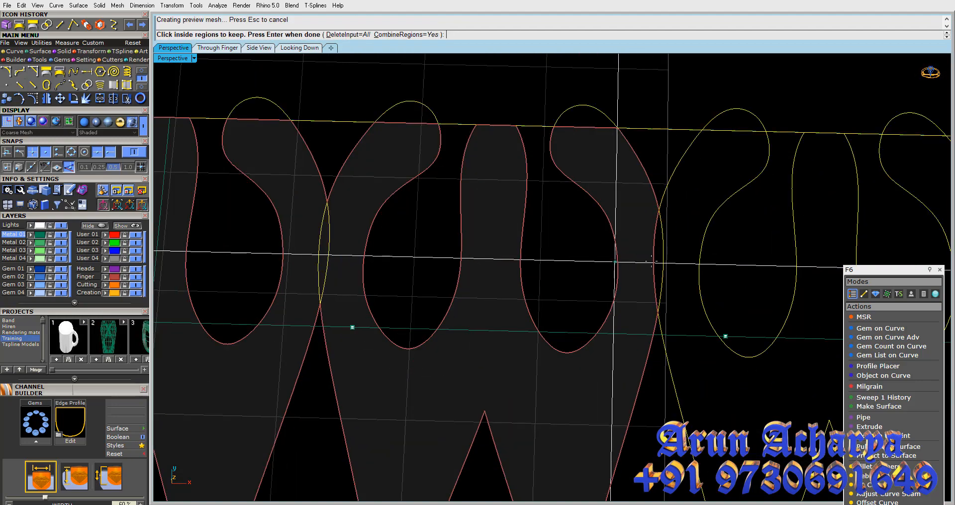
left_click(670, 259)
scroll(672, 257, "up", 3)
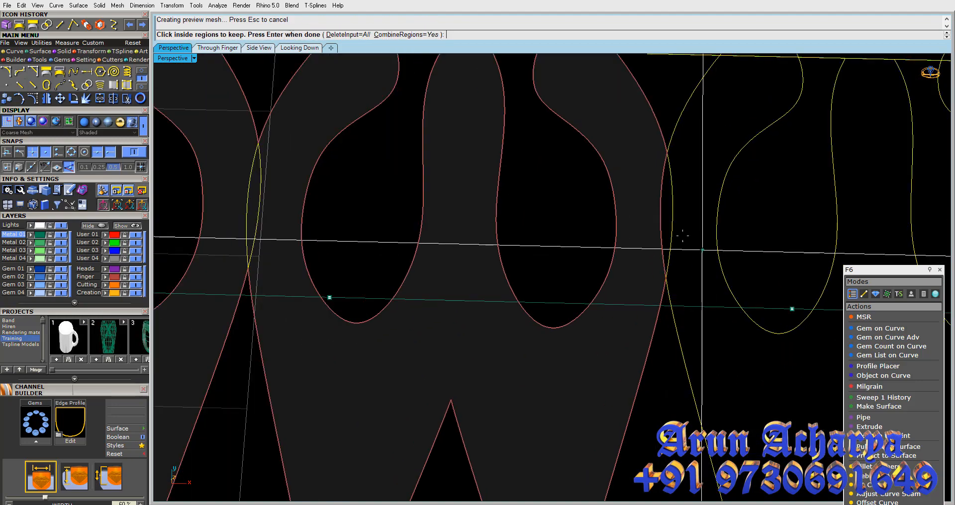
left_click(687, 230)
scroll(605, 227, "down", 4)
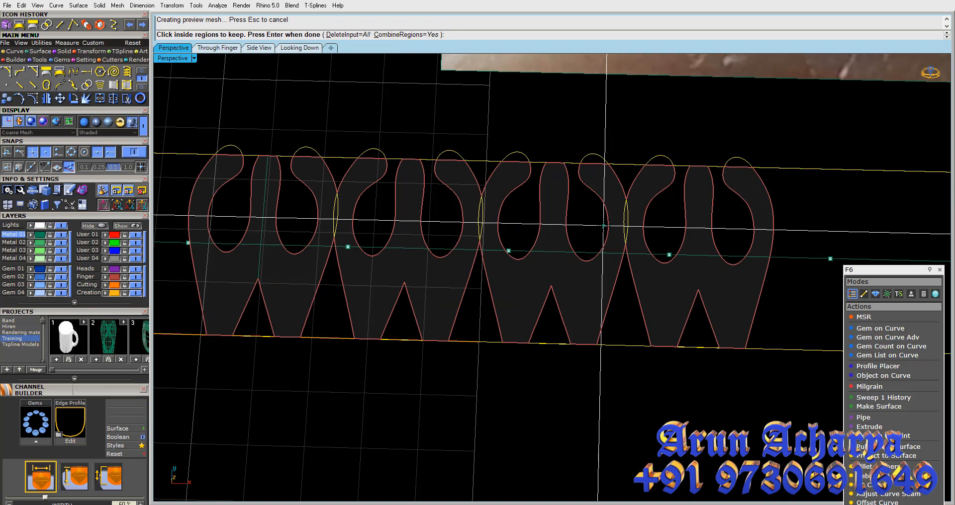
key("Return")
scroll(612, 227, "down", 3)
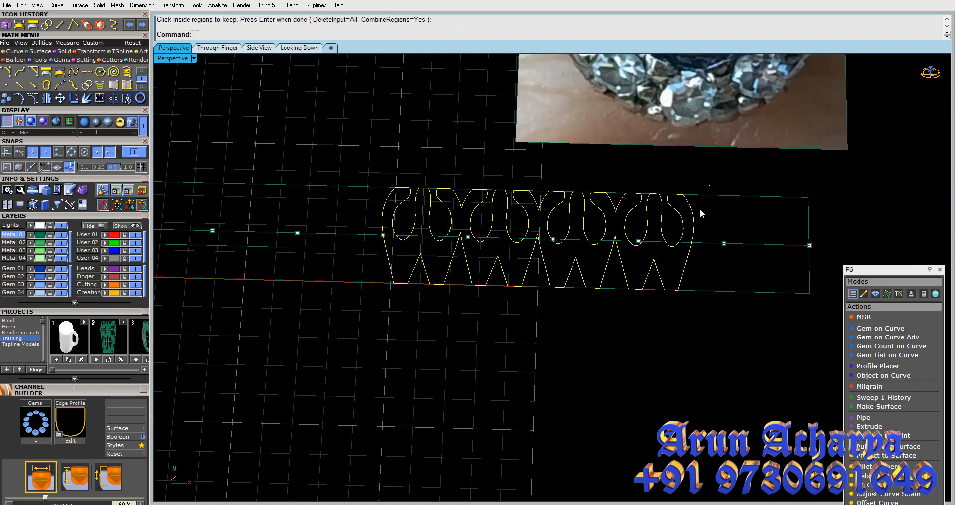
Apply the flat frame and the merged motif outlines to the ring head's outer surface as UV curves
left_click_drag(710, 184, 699, 210, "shift")
scroll(698, 211, "down", 7)
right_click_drag(447, 217, 529, 169, "shift")
scroll(533, 221, "up", 6)
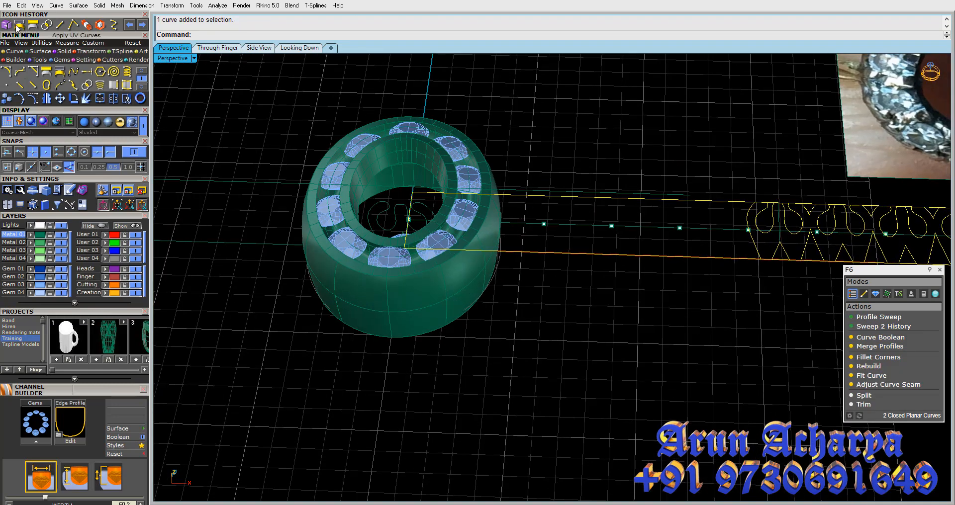
left_click(423, 308)
right_click_drag(424, 308, 481, 356)
scroll(497, 323, "up", 4)
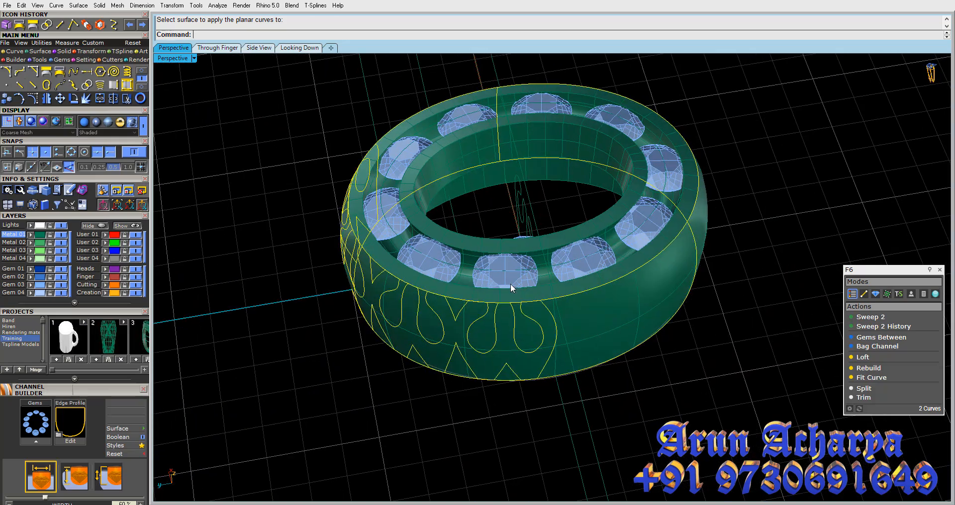
Examine the wrapped motifs around the ring head's side and compare them with the merged outlines on the flat strip
right_click_drag(510, 285, 549, 272)
scroll(499, 320, "up", 3)
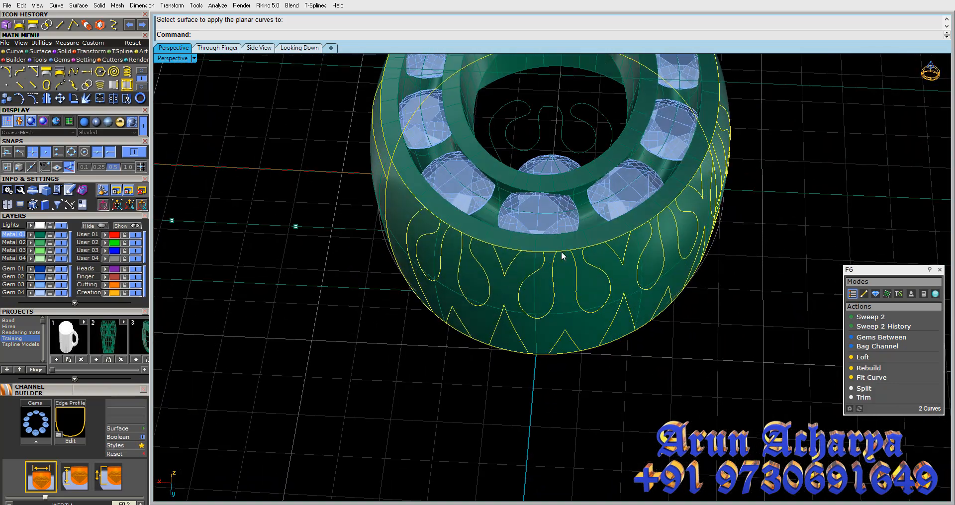
scroll(541, 257, "down", 2)
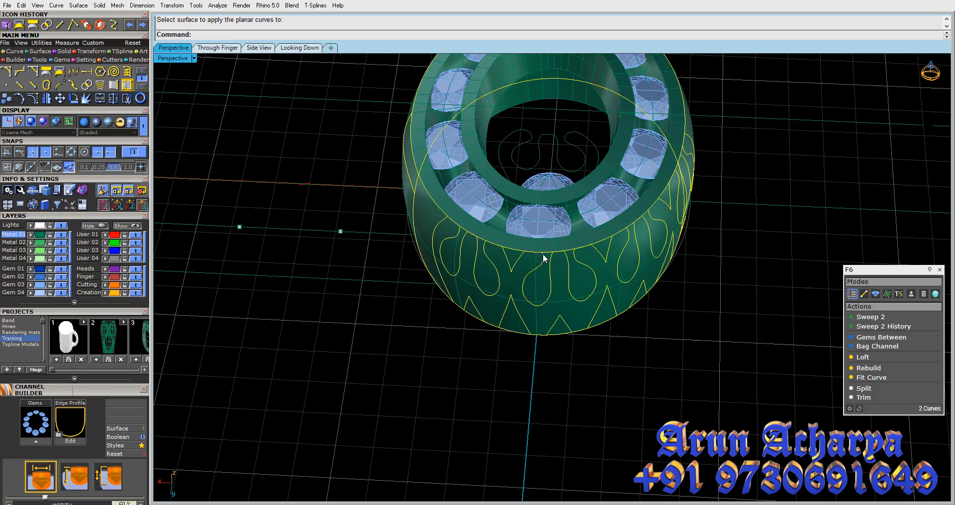
scroll(543, 264, "down", 2)
right_click_drag(534, 294, 557, 320)
scroll(572, 338, "down", 4)
scroll(547, 356, "down", 4)
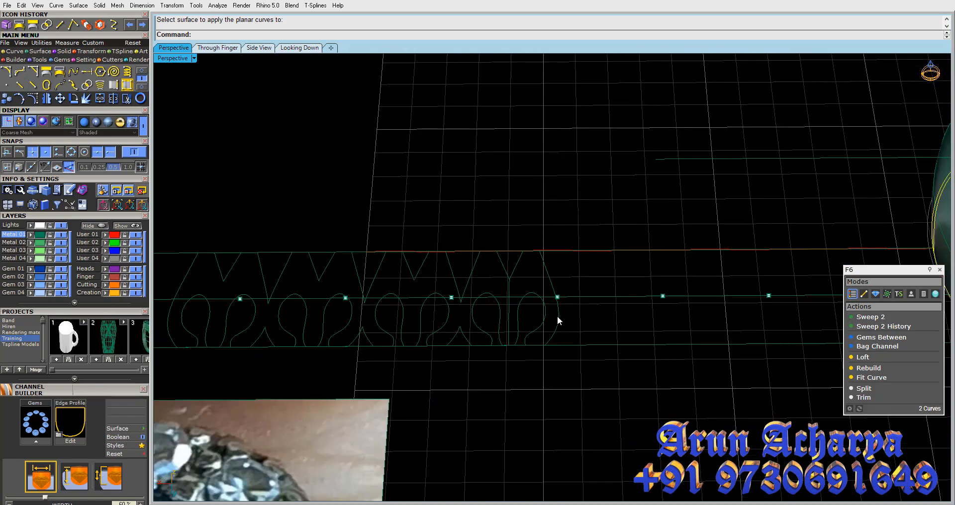
left_click_drag(402, 325, 270, 318)
right_click_drag(453, 307, 673, 303)
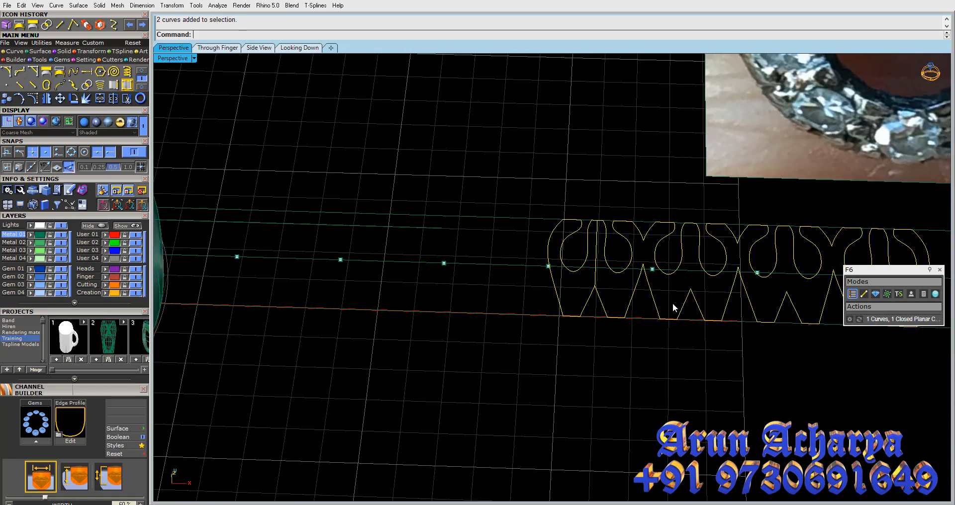
Undo the application of the merged outlines to the ring head and the Curve Boolean of the four motifs
scroll(622, 297, "down", 6)
key("ctrl+z")
scroll(650, 277, "up", 6)
left_click(532, 238)
scroll(527, 236, "down", 6)
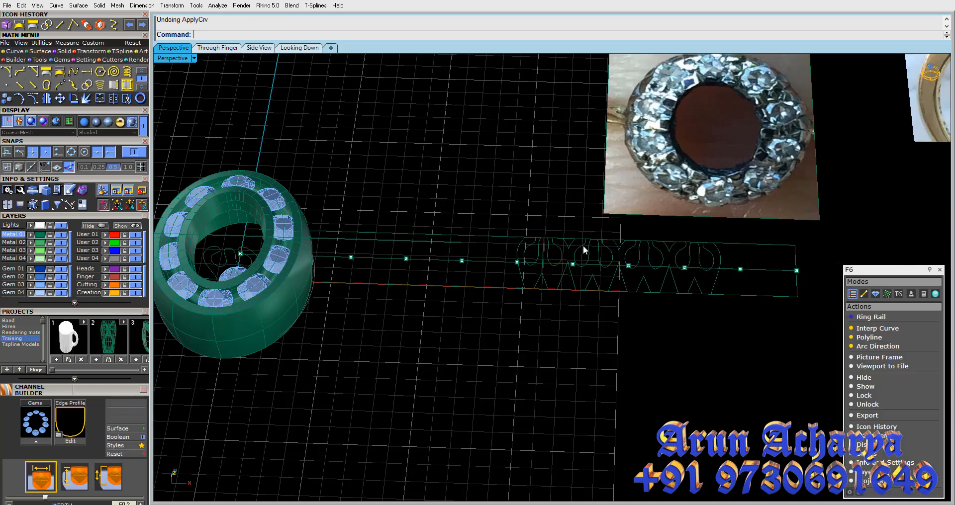
key("ctrl+z")
key("Escape")
Delete three of the four untrimmed motif copies with their triangles, keeping only the one nearest the ring head
scroll(605, 250, "up", 8)
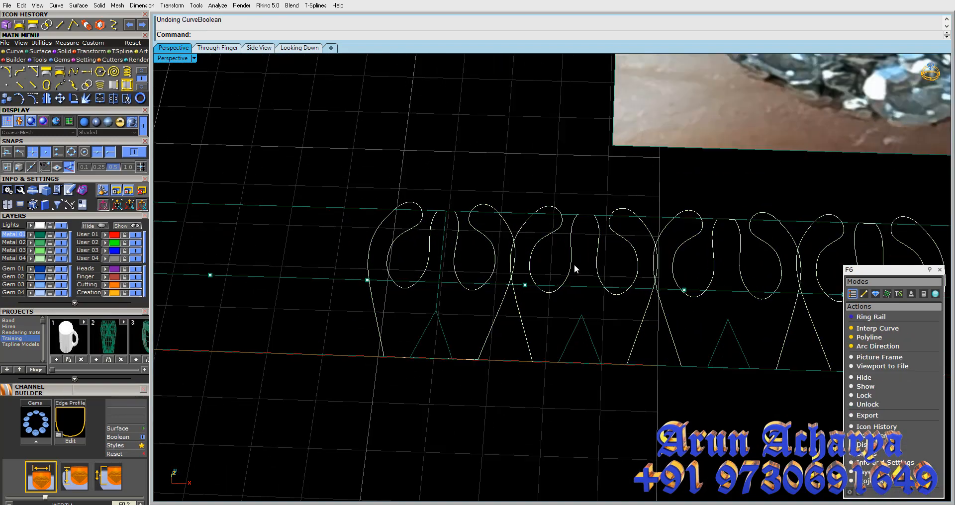
scroll(567, 256, "down", 6)
scroll(509, 263, "up", 6)
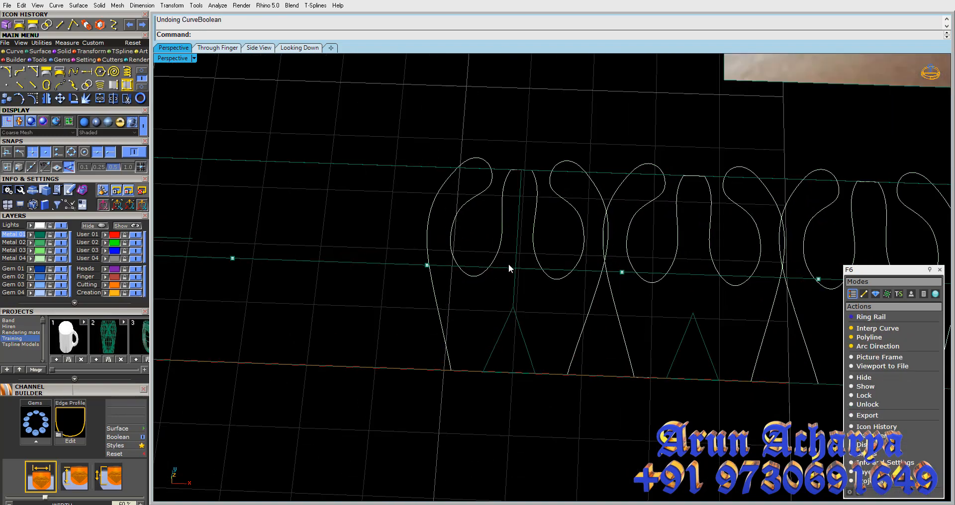
scroll(527, 267, "down", 4)
scroll(575, 278, "up", 6)
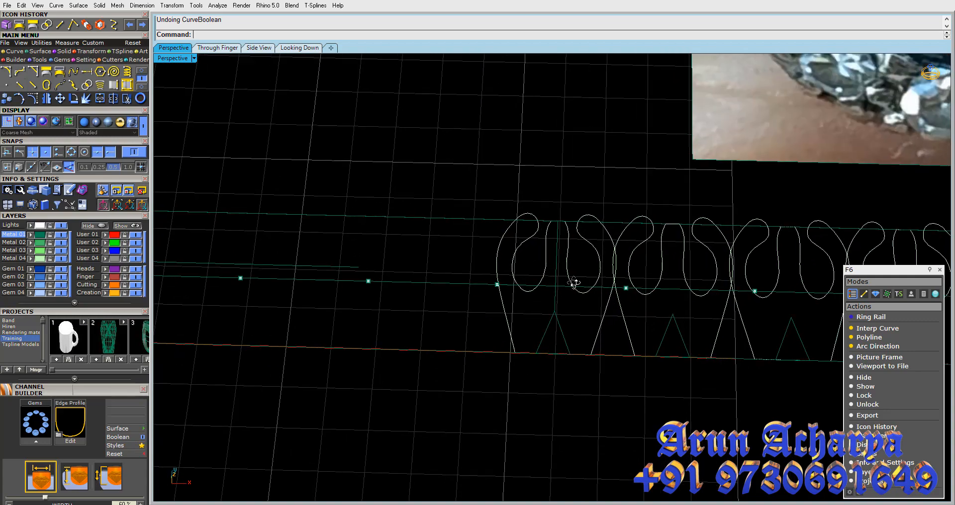
scroll(512, 268, "down", 3)
scroll(598, 259, "up", 5)
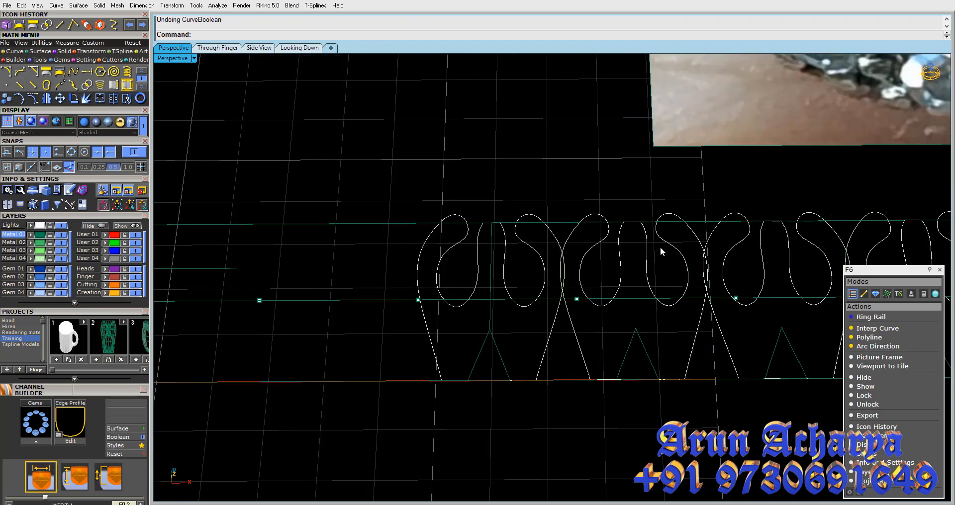
scroll(535, 268, "down", 3)
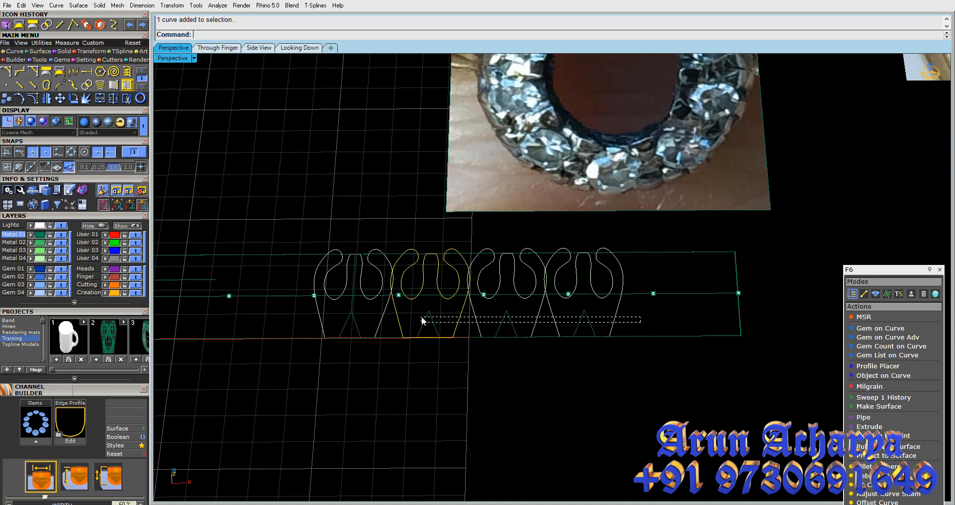
key("Delete")
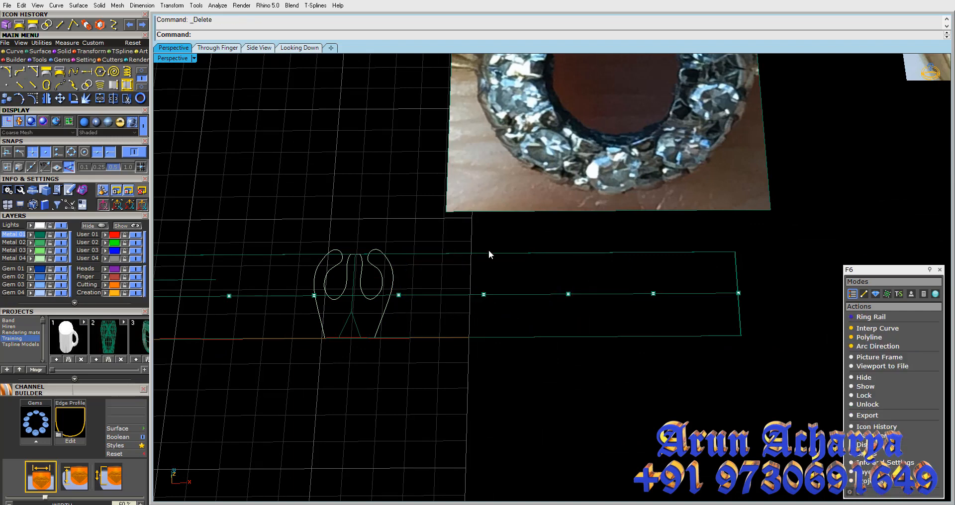
Move the remaining motif with its triangle and centre line so its centre sits on the neighbouring division point
scroll(488, 254, "up", 4)
left_click(455, 356)
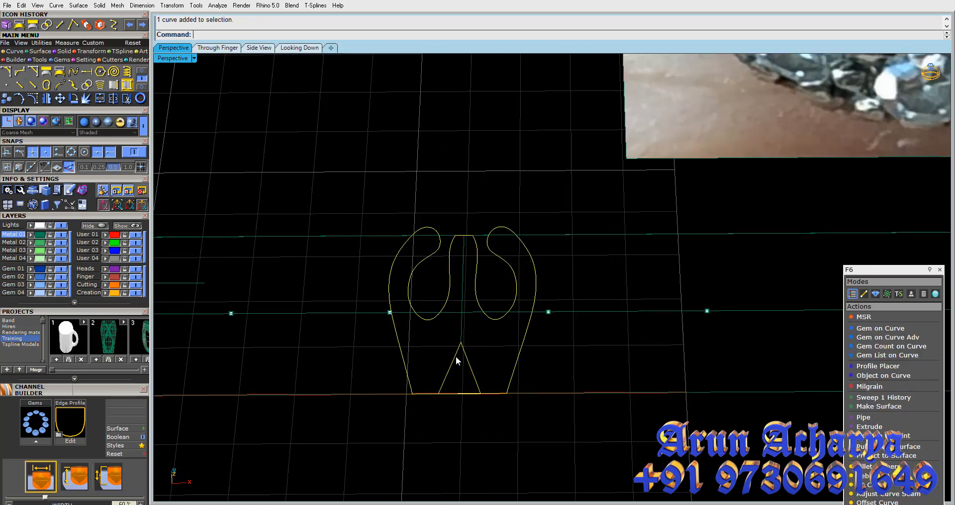
left_click(461, 323)
scroll(485, 298, "down", 3)
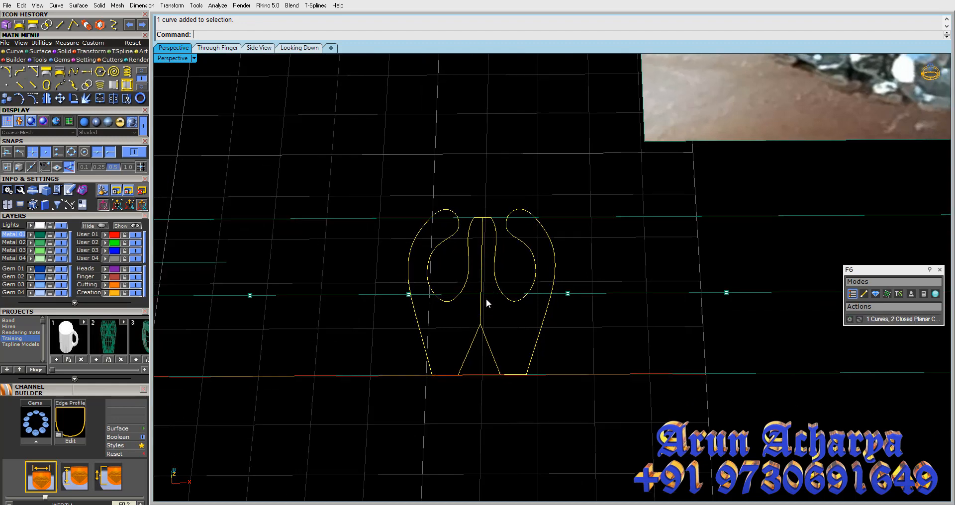
left_click(56, 97)
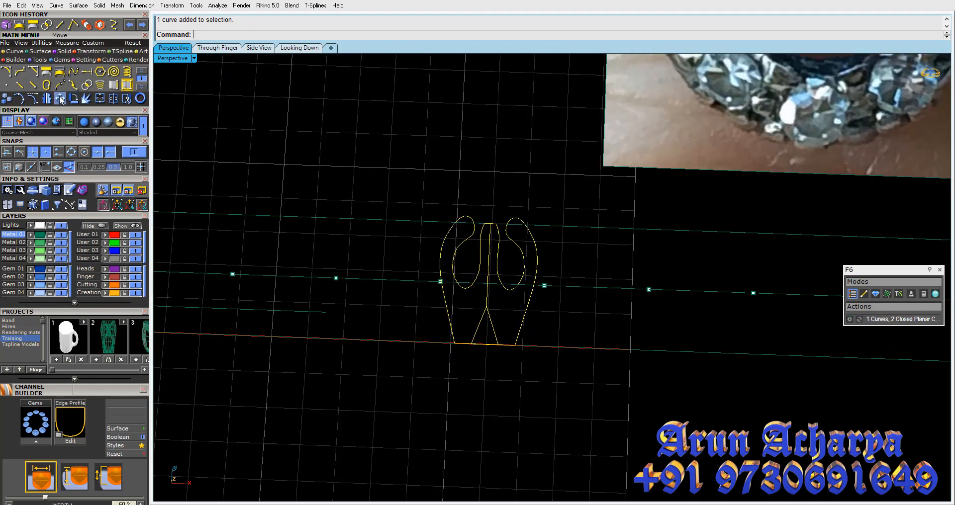
left_click(488, 284)
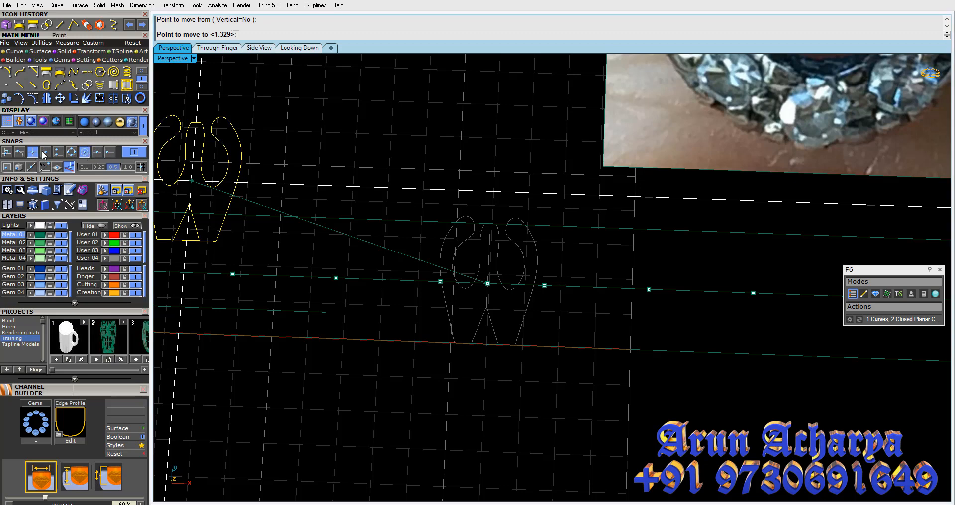
left_click(610, 348)
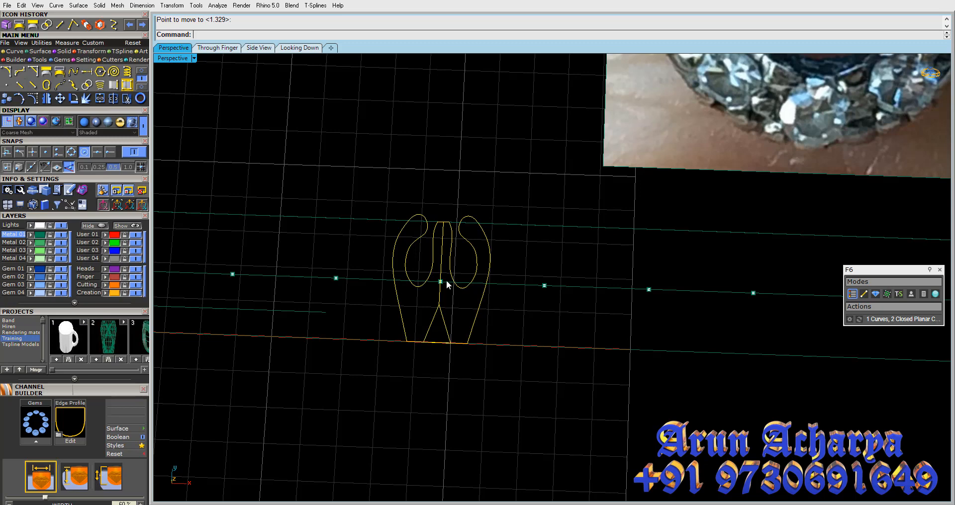
Draw a two-point circle spanning the motif's division point and the next one along the strip
scroll(447, 279, "up", 3)
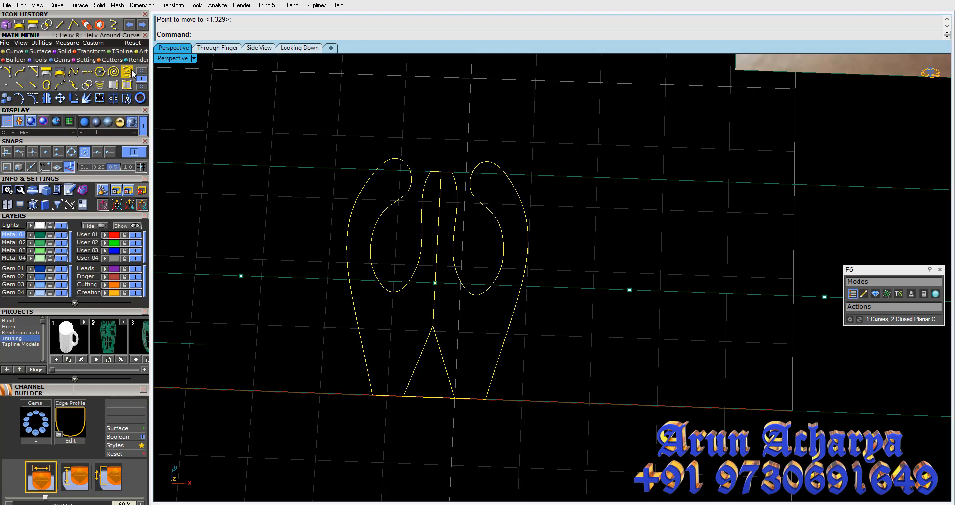
left_click(60, 71)
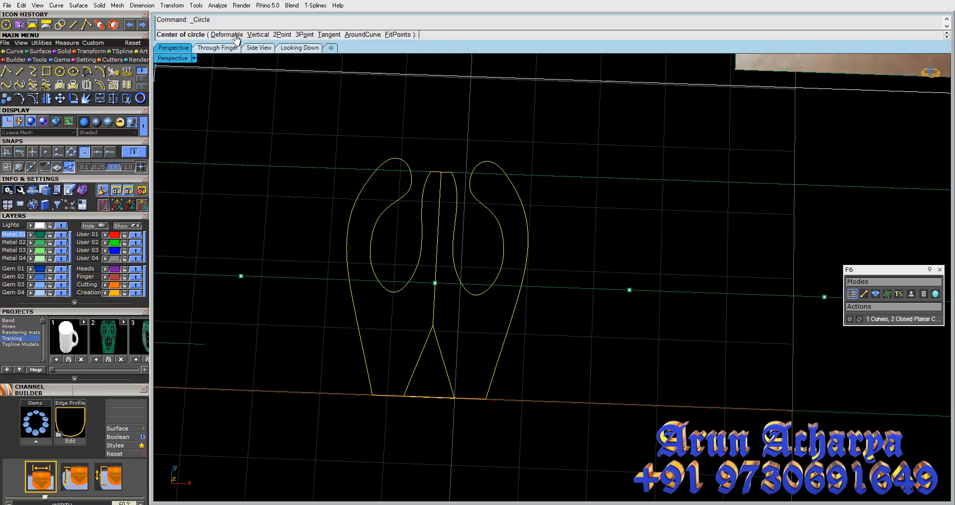
left_click(282, 35)
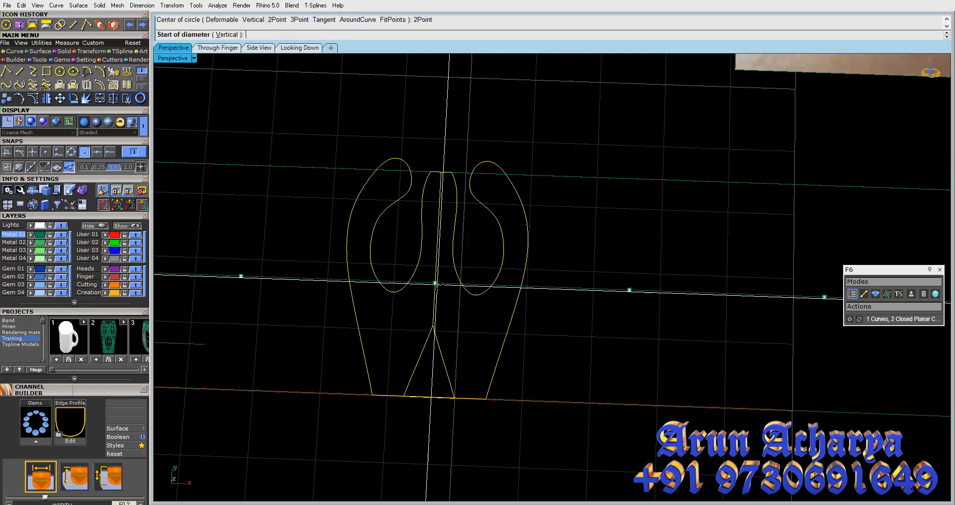
left_click(49, 154)
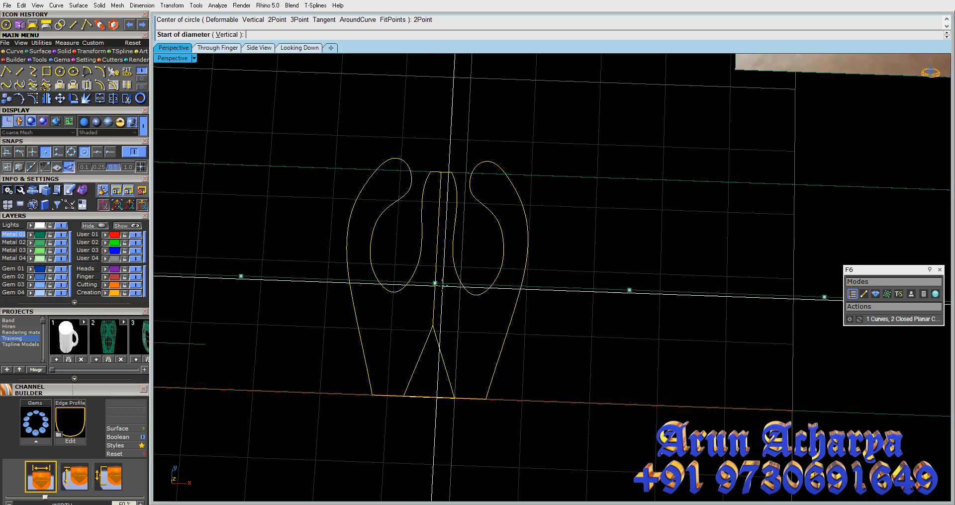
left_click(435, 283)
left_click(630, 290)
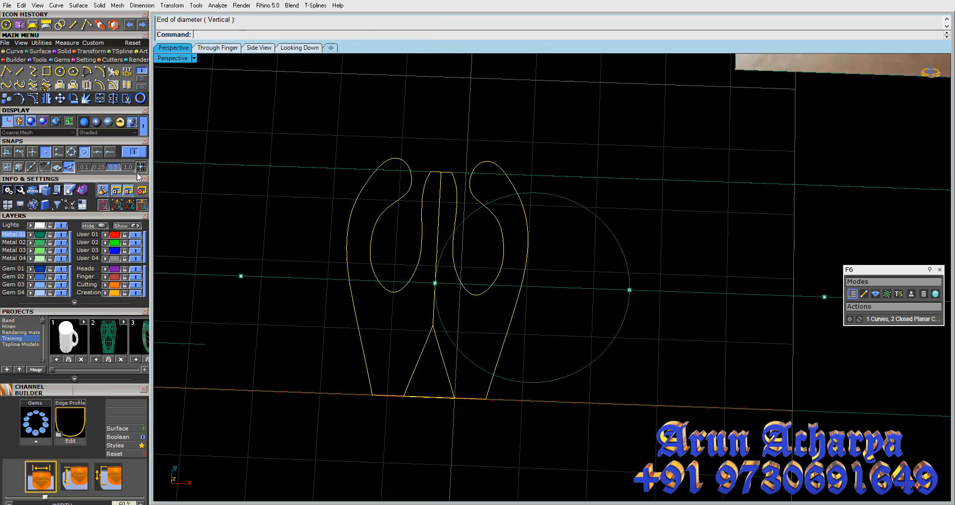
Move the motif, its triangle and centre line from the division point to the centre of the circle
left_click(60, 99)
left_click(454, 382)
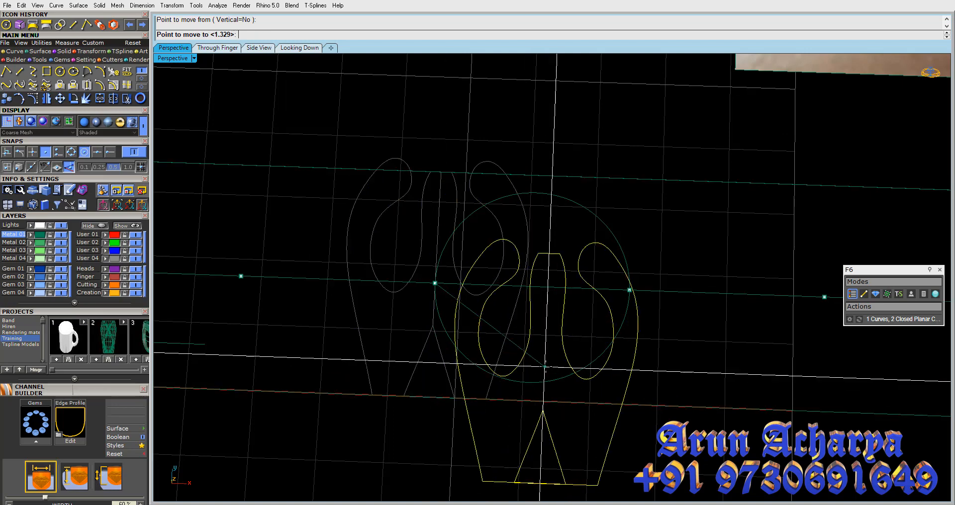
left_click(557, 377)
right_click_drag(557, 378, 563, 387)
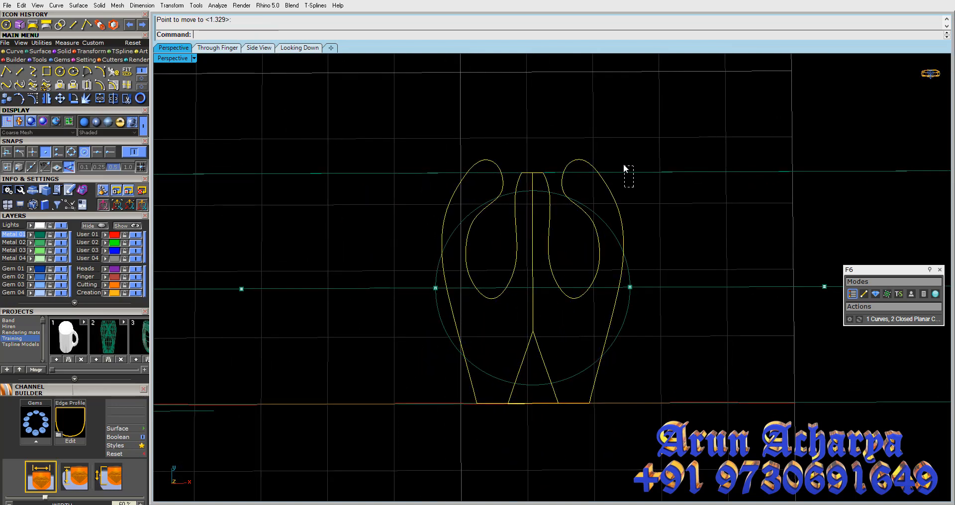
Delete the helper circle, keeping the motif and its triangle selected without the centre line
left_click_drag(624, 165, 623, 166)
scroll(619, 180, "down", 6)
left_click(630, 205)
scroll(631, 205, "up", 4)
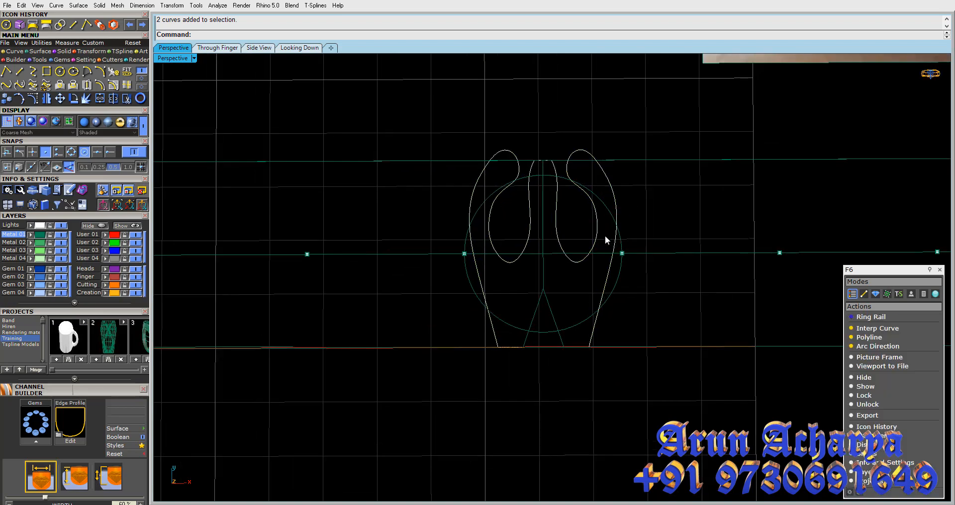
left_click(563, 247)
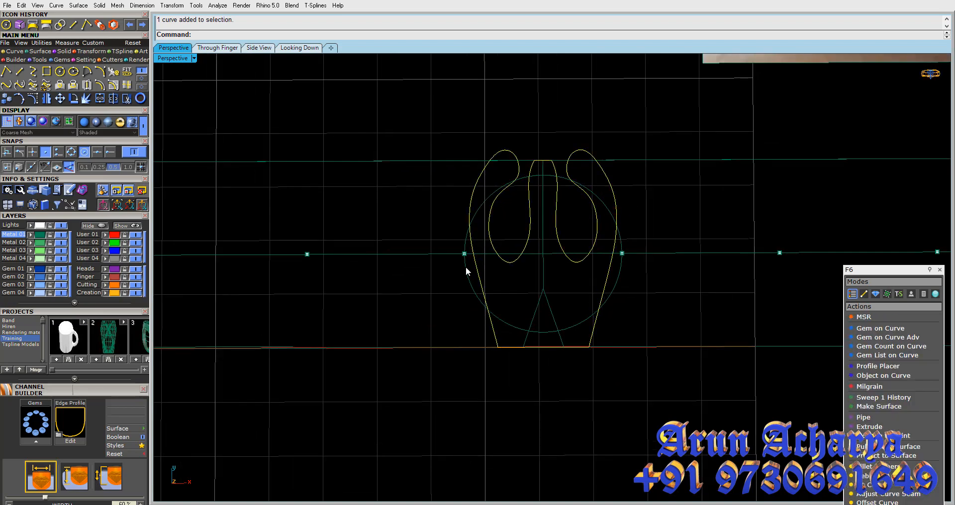
key("Delete")
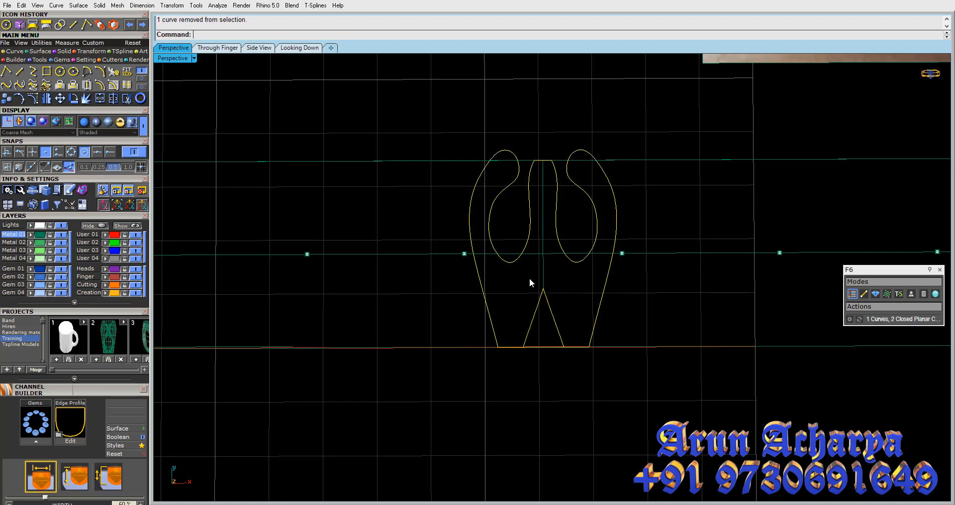
Copy the motif and its triangle three times along the strip, one division further each time
left_click(6, 98)
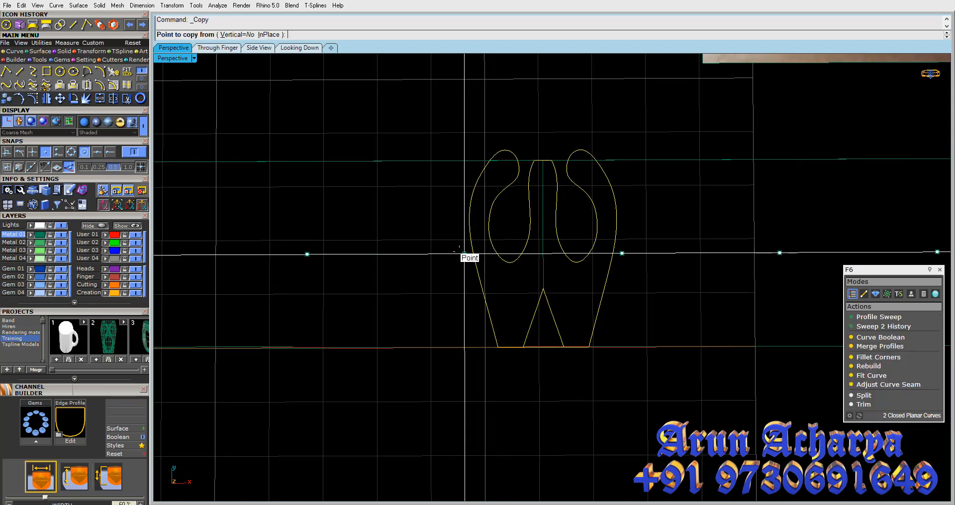
left_click(464, 255)
left_click(622, 253)
right_click_drag(707, 281, 597, 271, "shift")
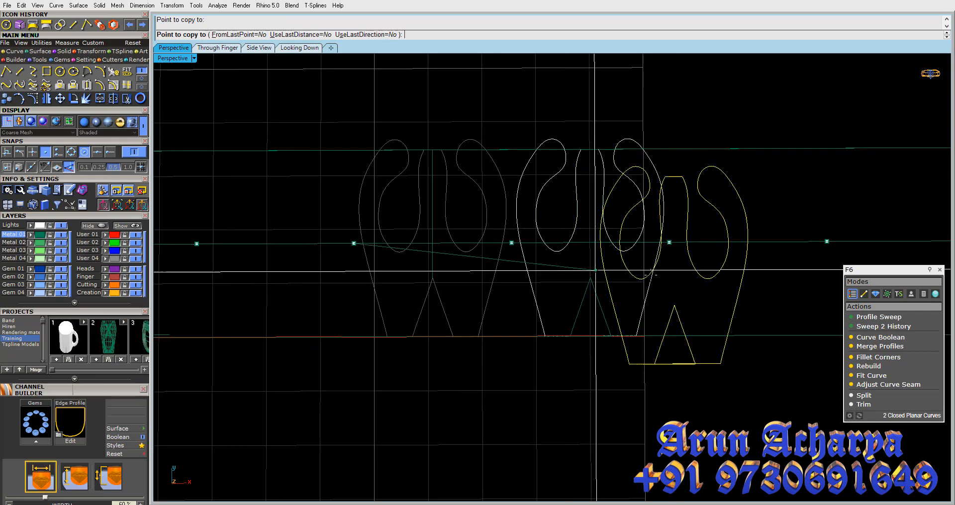
left_click(669, 243)
scroll(693, 269, "down", 4)
right_click_drag(693, 268, 561, 266, "shift")
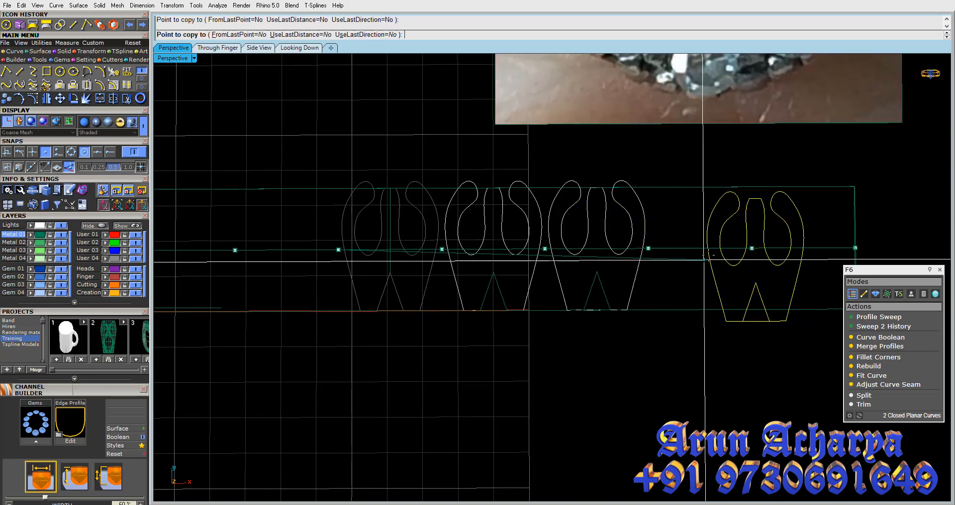
left_click(648, 248)
key("Return")
scroll(464, 231, "up", 5)
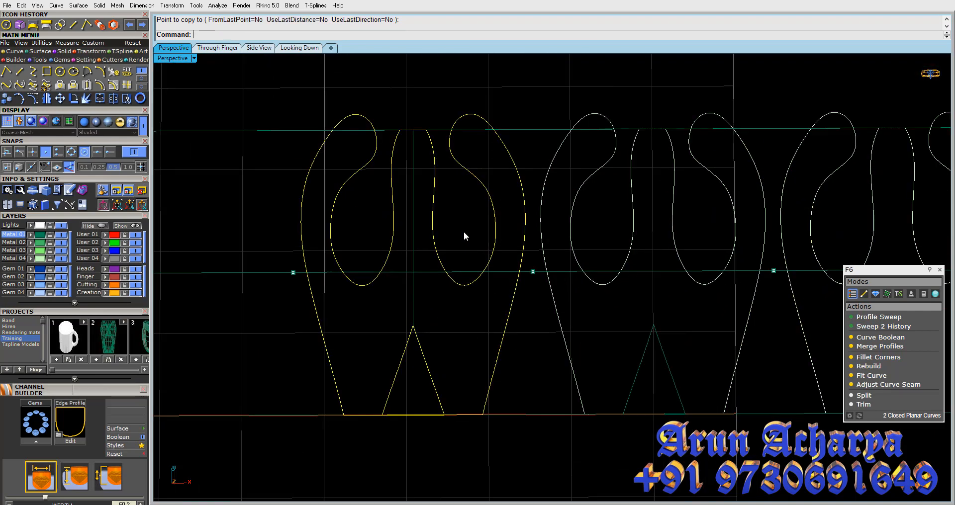
Widen the original motif with Scale1D about its centre on the division line by a factor of about 1.09
left_click(115, 30)
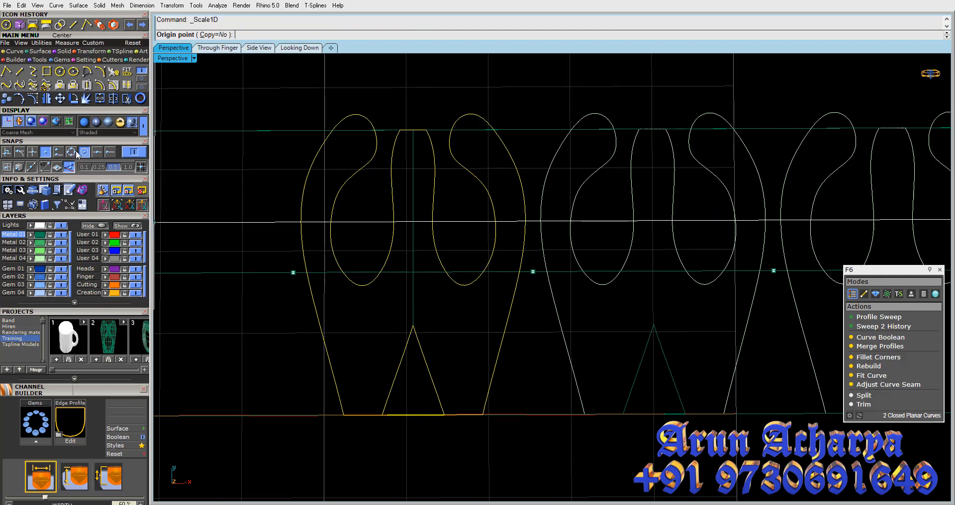
left_click(33, 153)
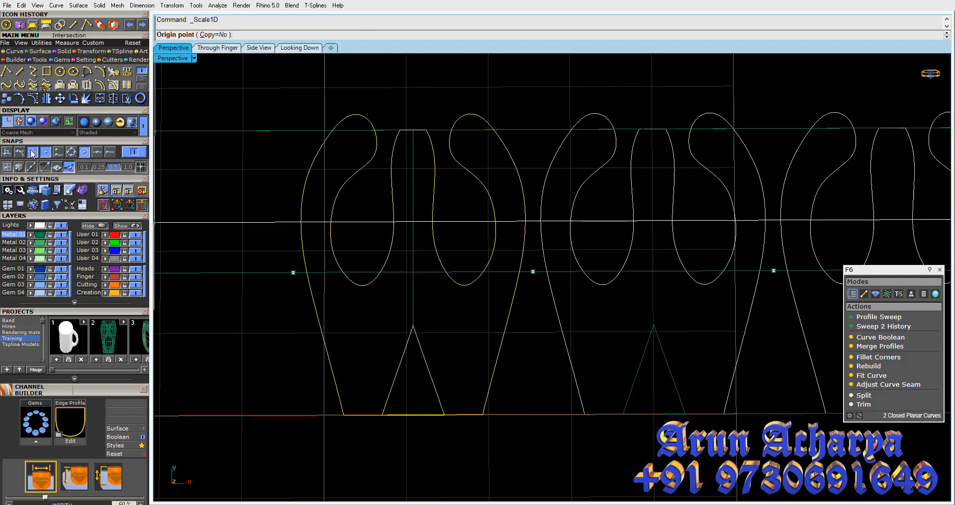
left_click(413, 273)
right_click_drag(264, 277, 351, 271, "shift")
left_click(697, 311)
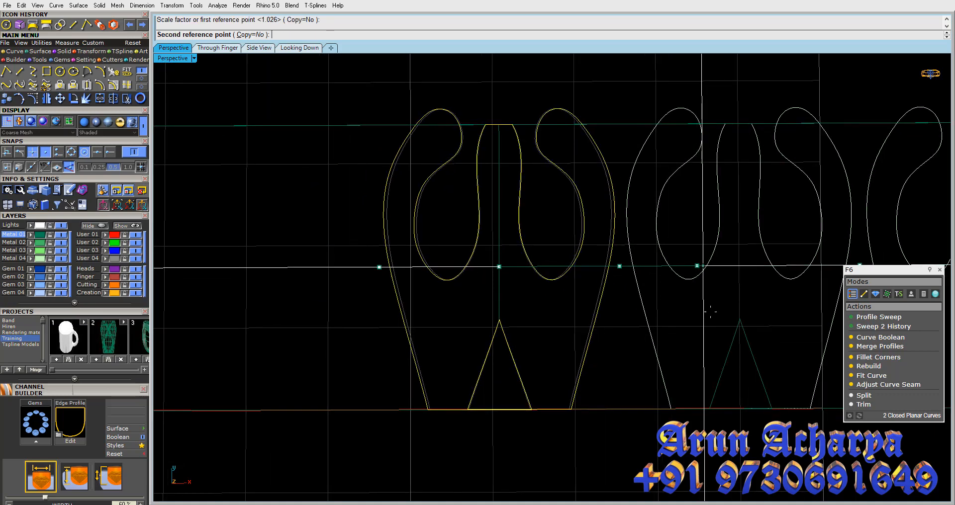
left_click(715, 313)
Fine-tune the motif's width with two more Scale1D operations about its centre so neighbouring motifs overlap only slightly
key("Return")
left_click(499, 267)
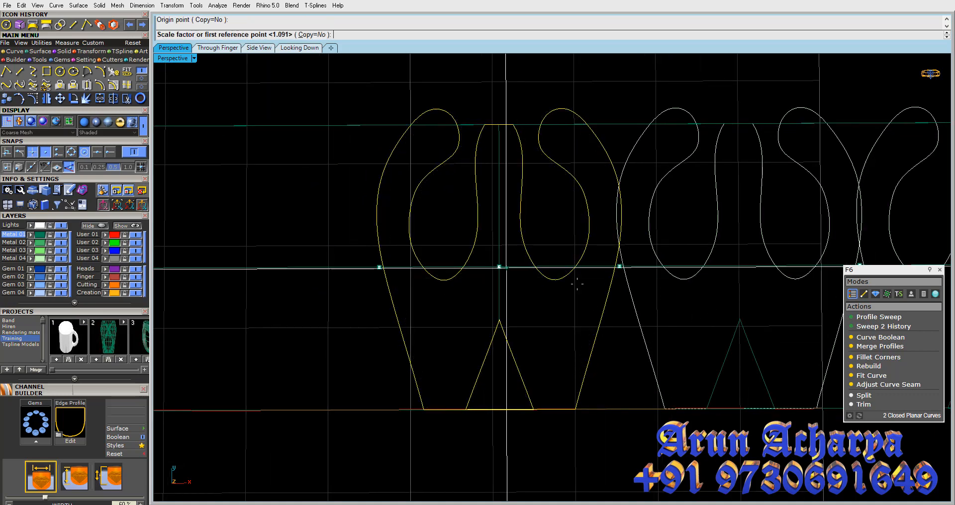
left_click(701, 266)
left_click(699, 304)
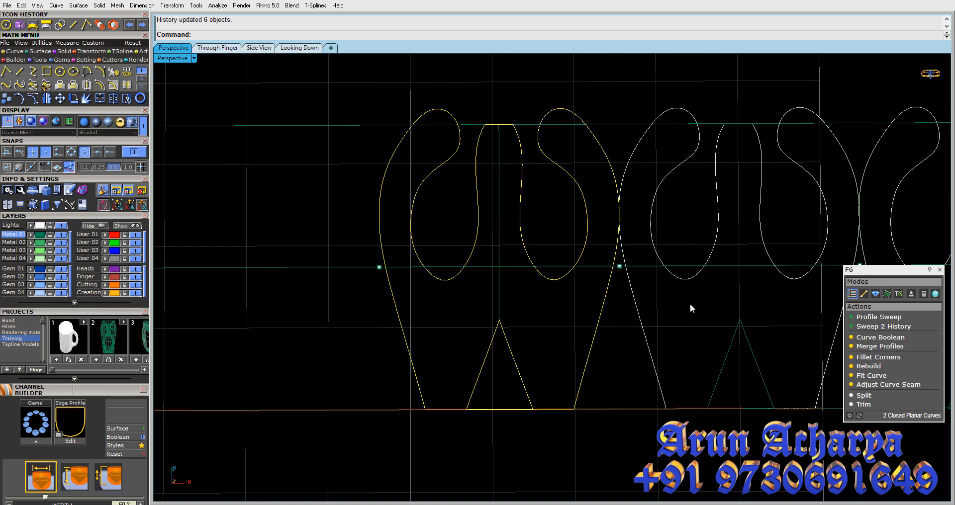
key("Return")
left_click(499, 267)
scroll(699, 297, "up", 3)
left_click(703, 266)
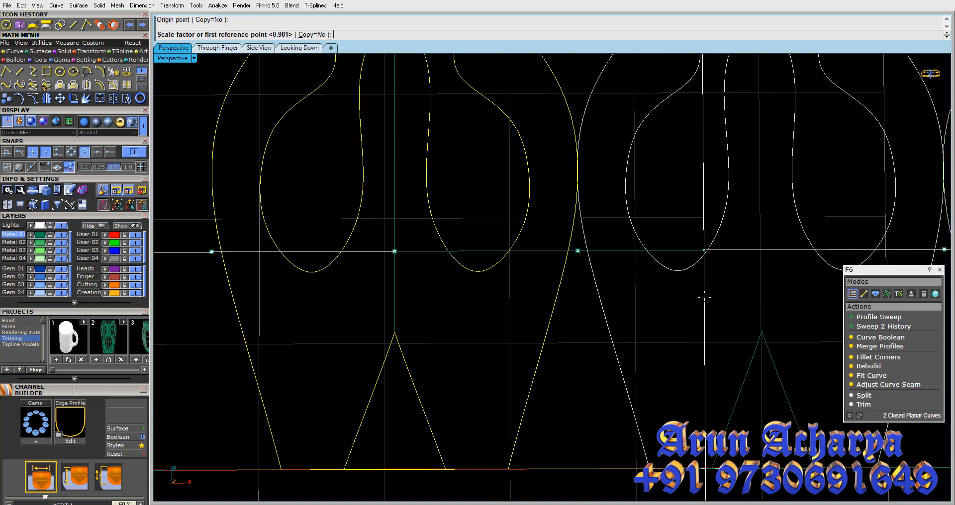
left_click(706, 297)
scroll(550, 286, "down", 5)
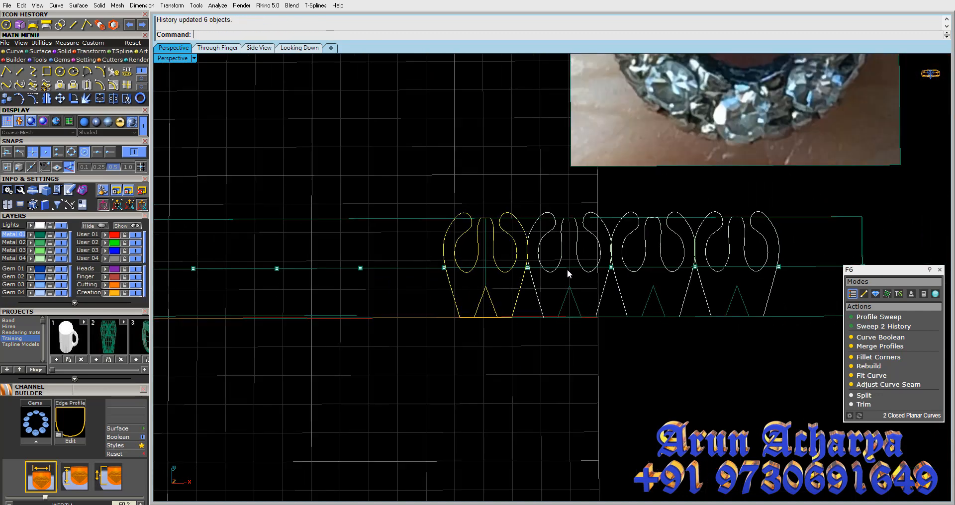
Start a Curve Boolean on the flat frame, all four motifs and their triangles, leaving out the centre line
left_click_drag(786, 226, 433, 208)
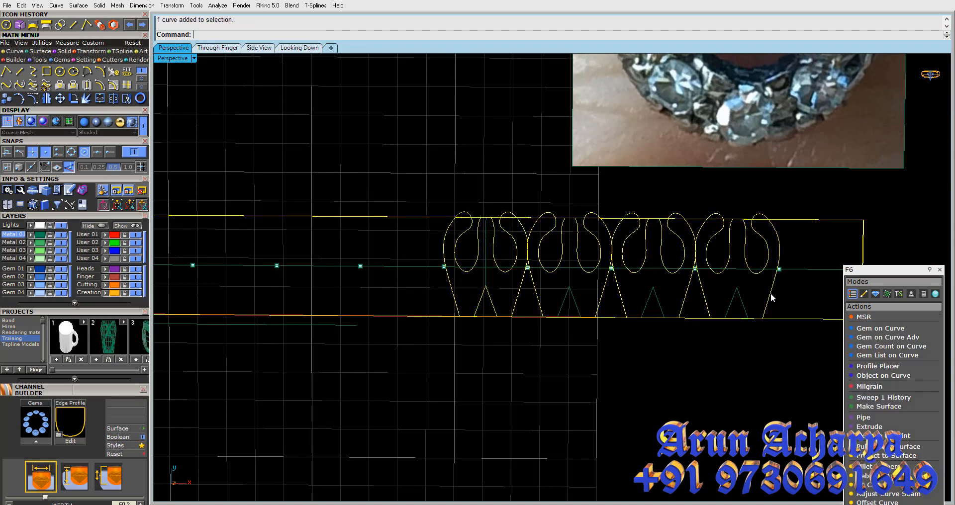
left_click_drag(771, 297, 591, 309)
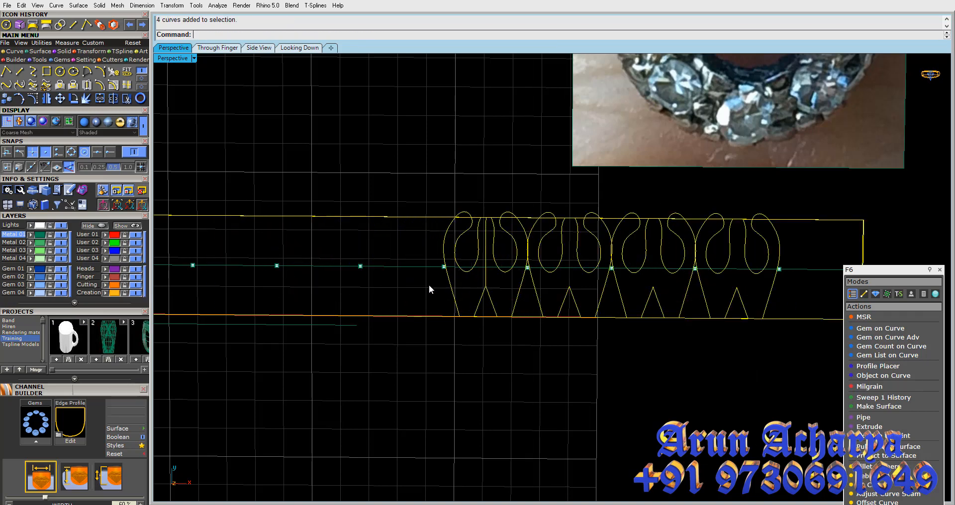
left_click(486, 247, "ctrl")
left_click(143, 79)
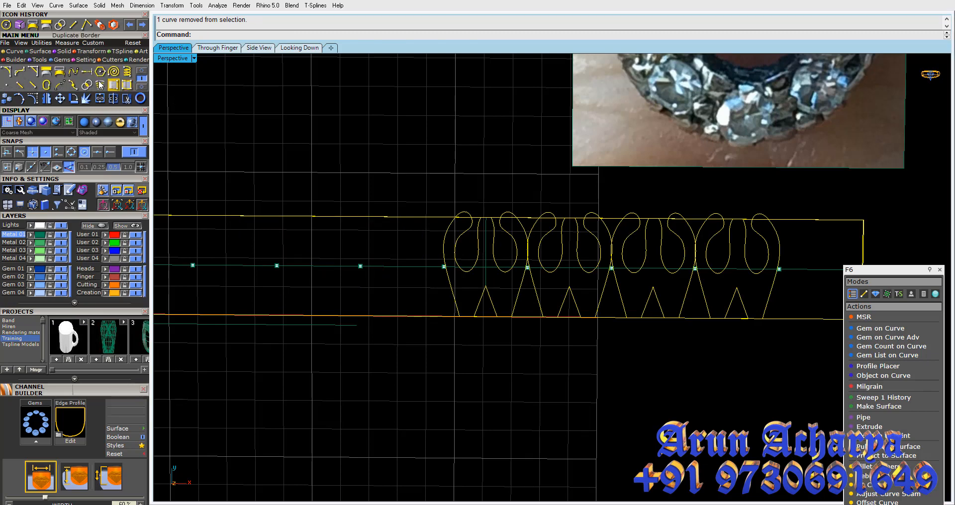
left_click(87, 85)
Keep the body regions of all four motifs in the Curve Boolean, together with the overlap slivers between neighbouring motifs
scroll(496, 260, "up", 8)
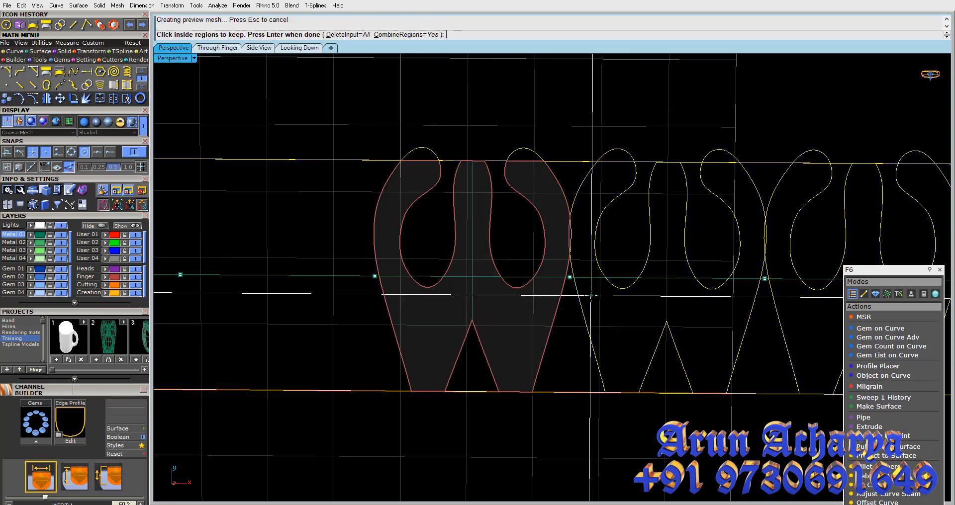
scroll(597, 292, "up", 5)
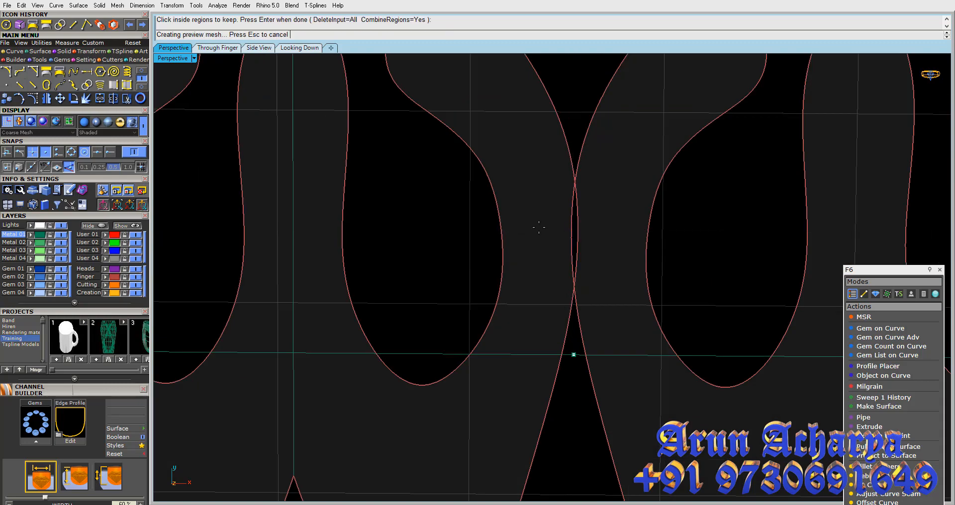
scroll(547, 228, "down", 6)
scroll(737, 214, "up", 3)
scroll(738, 214, "down", 5)
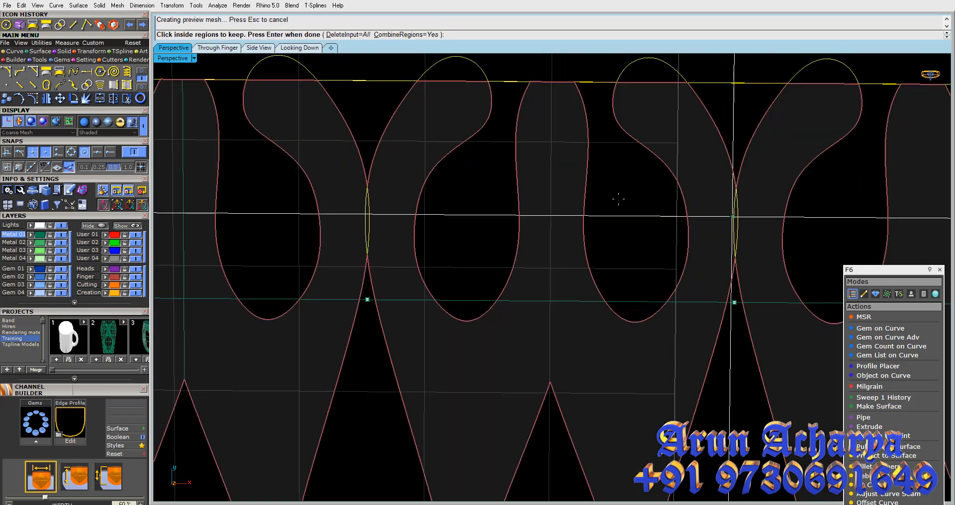
scroll(721, 217, "up", 7)
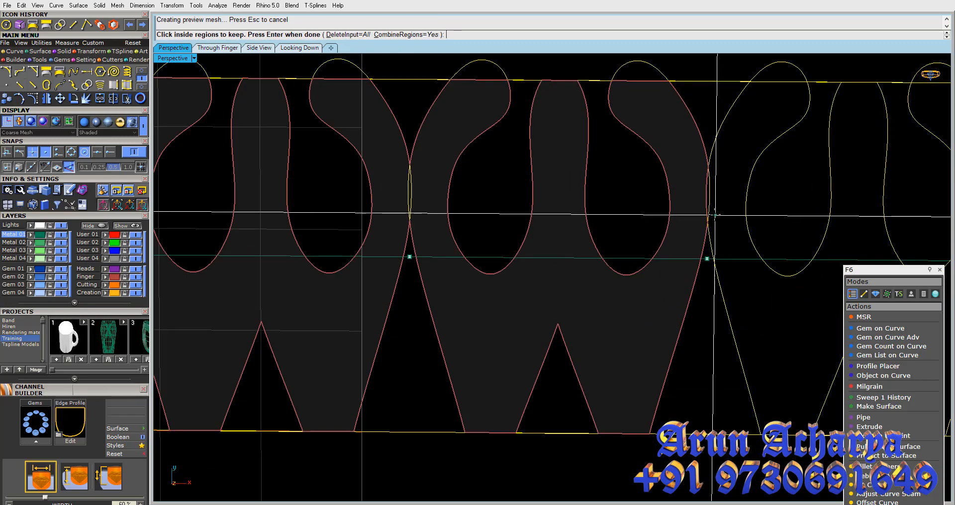
scroll(715, 203, "down", 2)
left_click(721, 202)
scroll(564, 192, "down", 7)
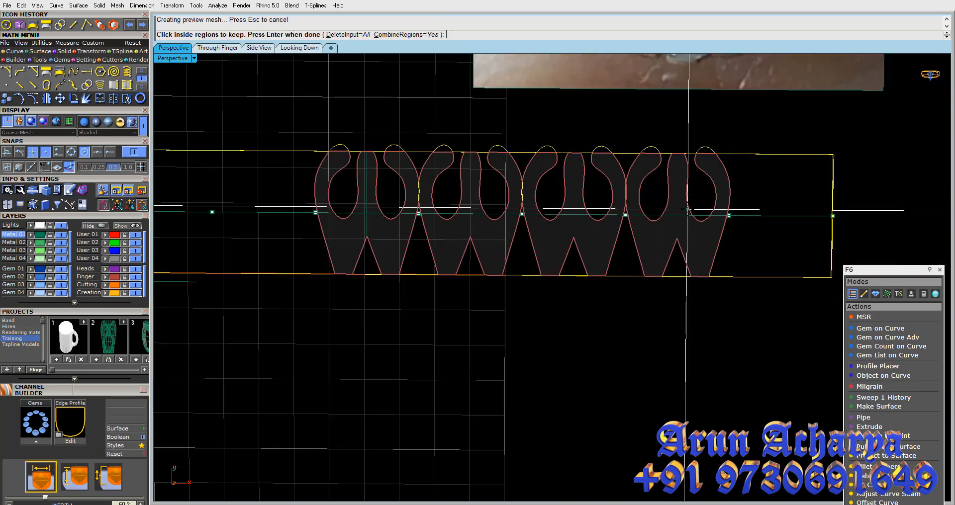
Include the remaining overlap sliver, finish the Curve Boolean and copy the merged motif outline to the clipboard
right_click_drag(421, 205, 544, 225, "shift")
scroll(612, 219, "up", 8)
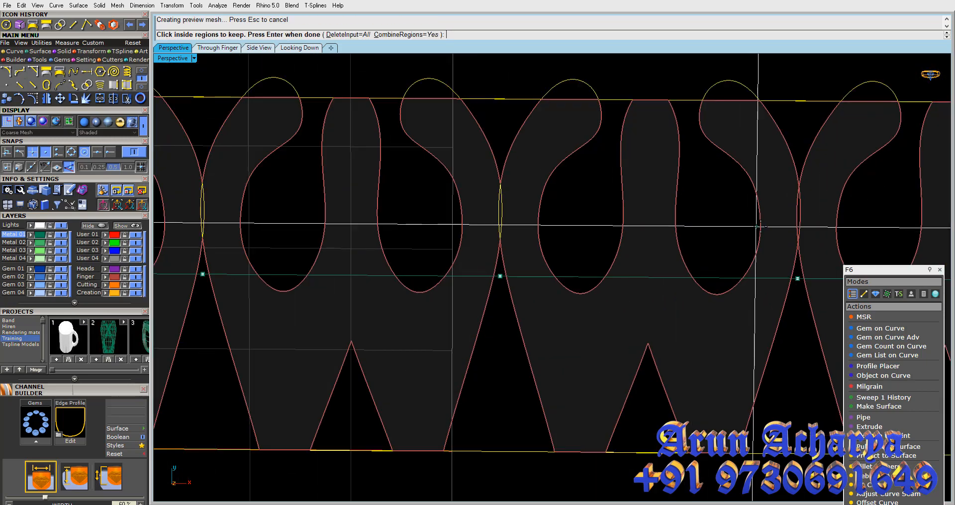
left_click(799, 215)
scroll(768, 219, "down", 10)
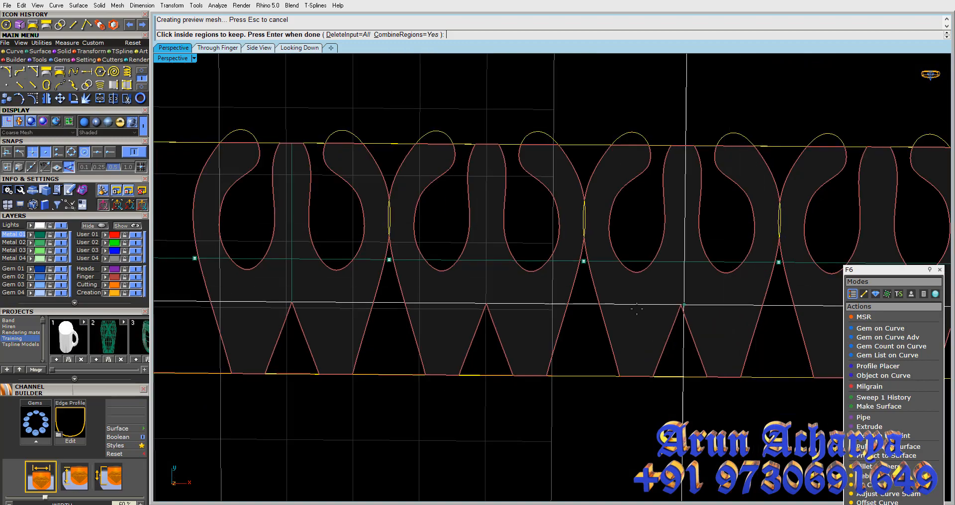
right_click_drag(590, 305, 609, 219, "shift")
scroll(610, 219, "down", 4)
right_click_drag(525, 230, 594, 231, "shift")
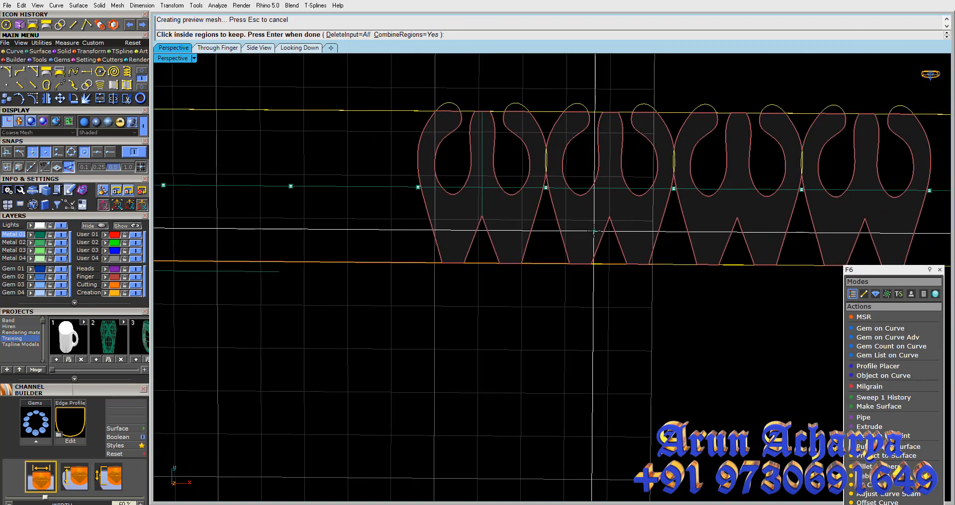
scroll(593, 230, "down", 5)
scroll(480, 240, "up", 2)
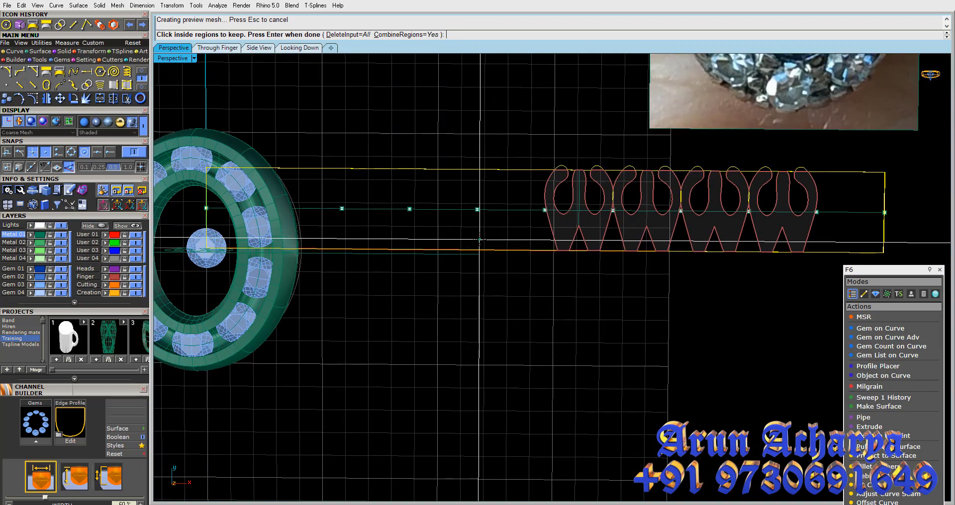
right_click_drag(479, 239, 501, 241)
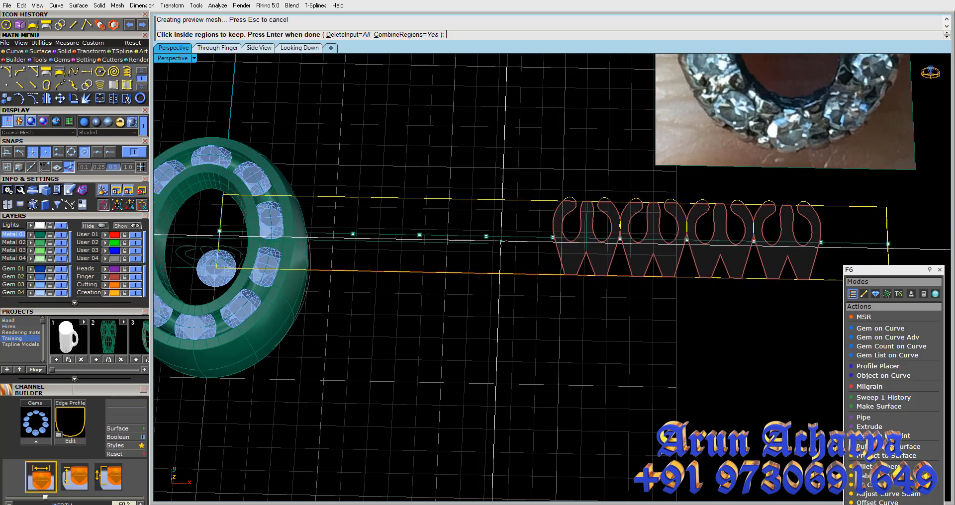
key("Return")
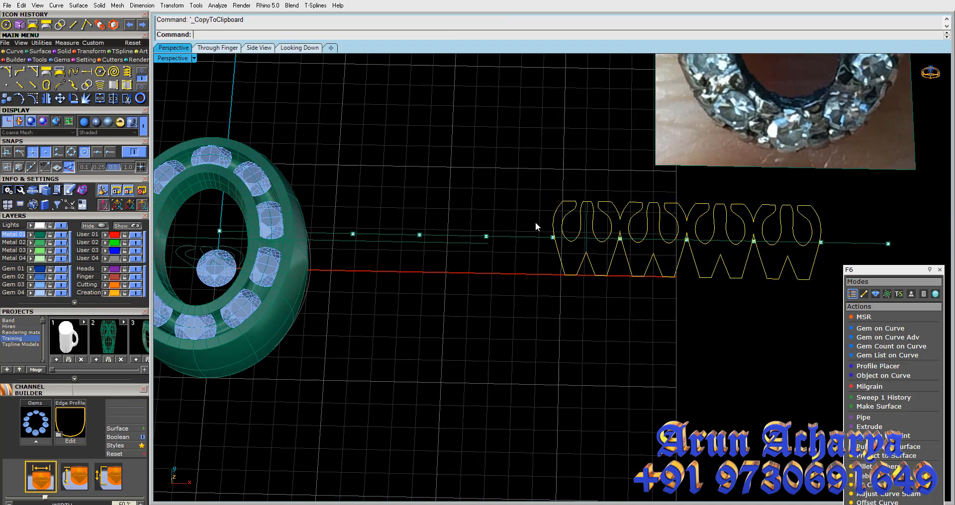
Undo the Curve Boolean to restore its source curves and paste the copied merged outline over them
key("ctrl+z")
left_click(614, 219)
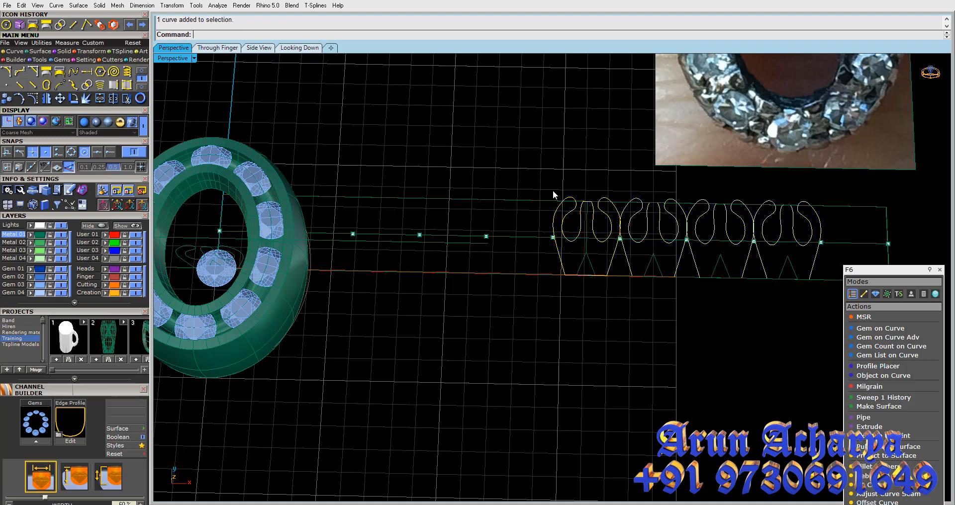
left_click_drag(542, 186, 834, 294)
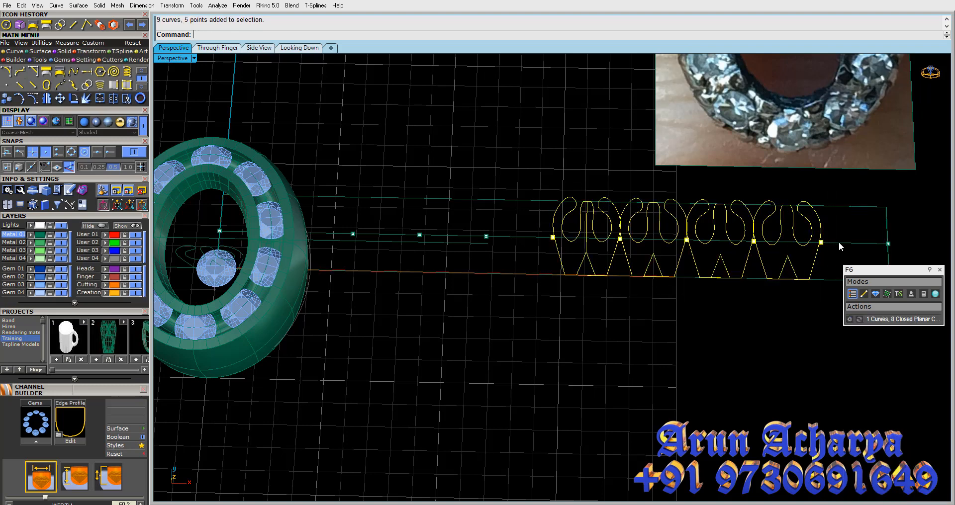
key("ctrl+c")
key("ctrl+v")
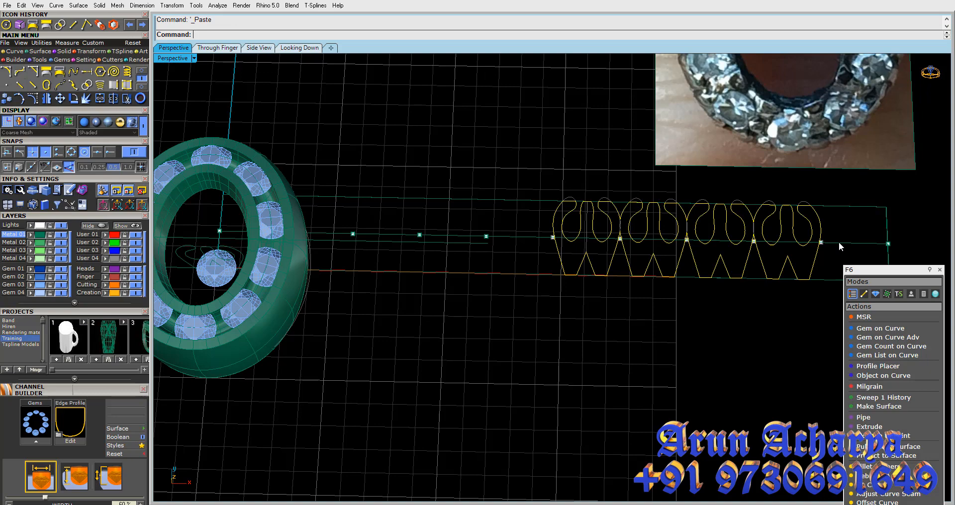
Add the flat frame to the pasted outline's selection and apply both planar curves to the ring head's outer surface
left_click(847, 205, "shift")
left_click(814, 234)
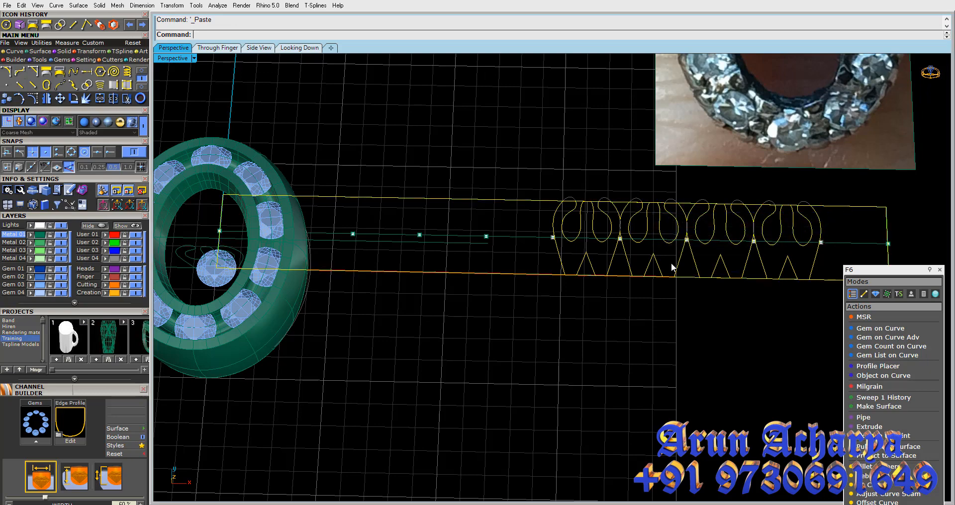
right_click_drag(340, 278, 346, 193)
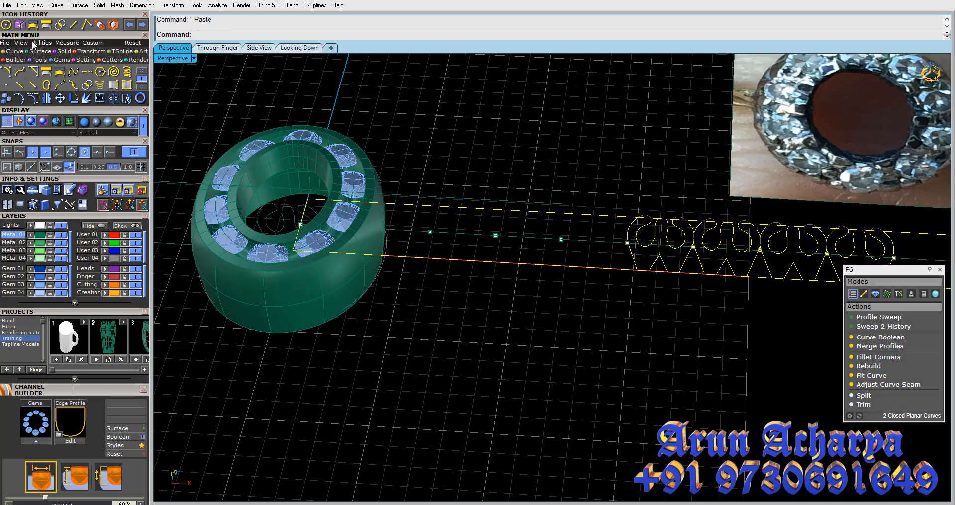
left_click(313, 293)
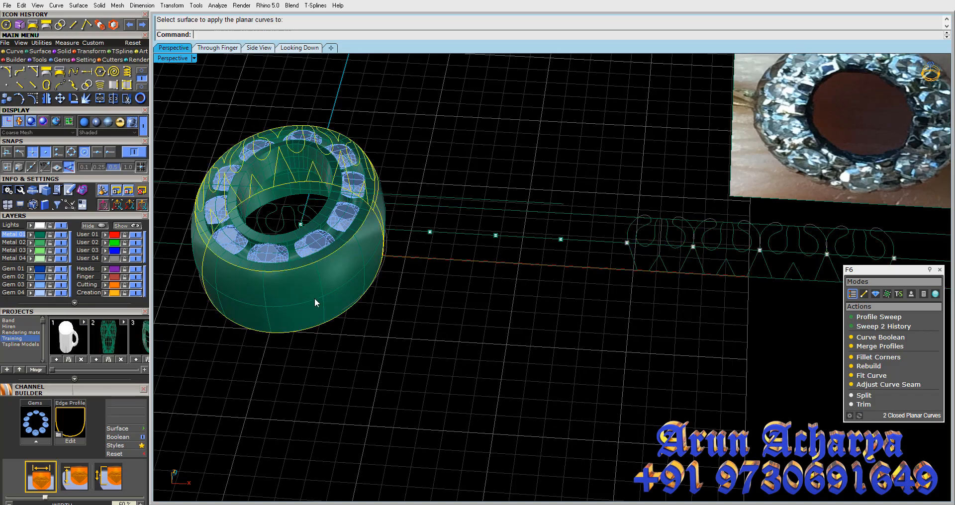
right_click_drag(315, 297, 612, 345)
scroll(623, 365, "up", 6)
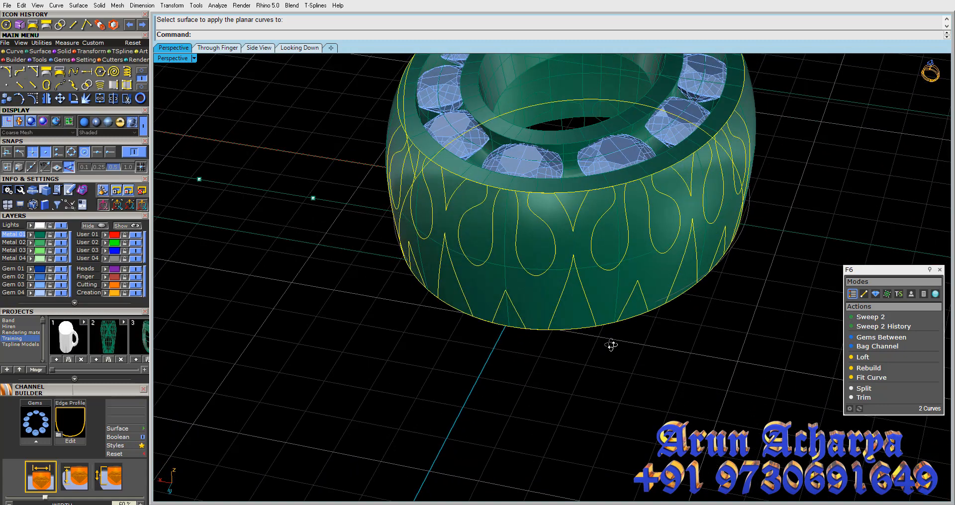
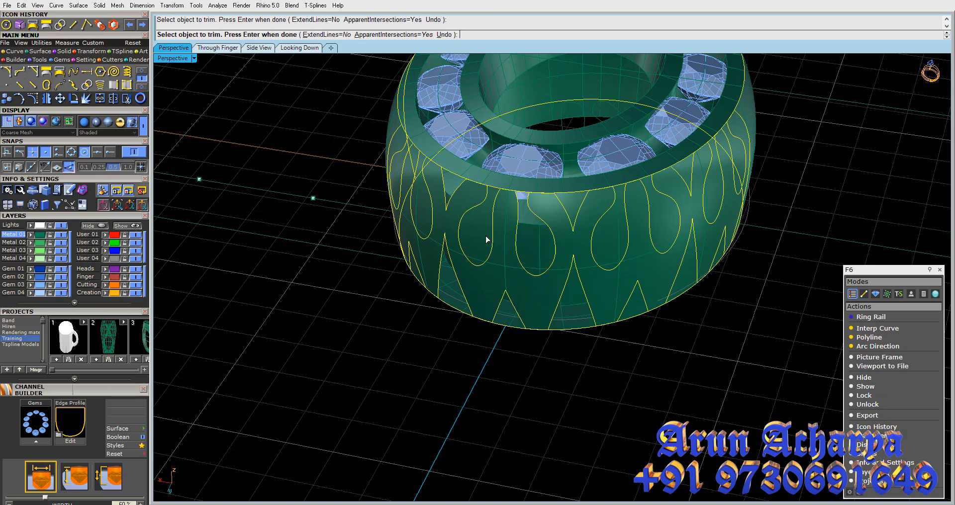
Trim the loop and triangle openings of the wrapped motifs out of the ring head's outer surface
right_click_drag(615, 274, 559, 265)
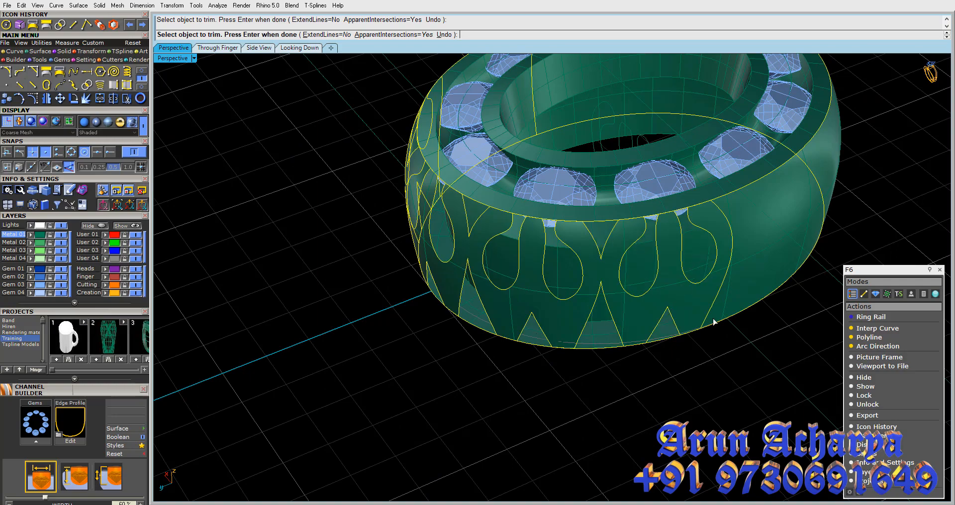
right_click_drag(728, 294, 684, 282)
left_click(680, 272)
scroll(458, 237, "down", 5)
right_click_drag(448, 236, 598, 313)
scroll(524, 226, "up", 8)
scroll(559, 303, "down", 2)
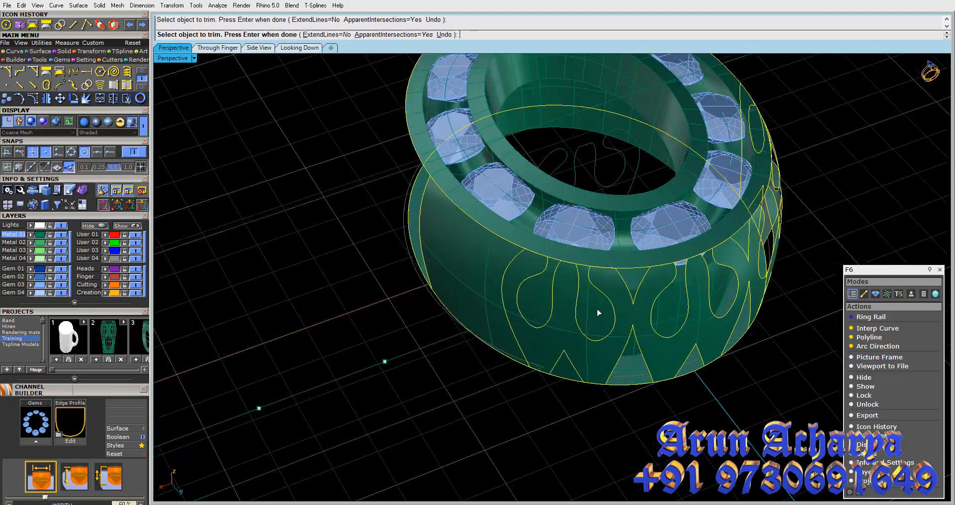
Examine the ring head from several sides for surface areas around the wrapped motifs that are still untrimmed
scroll(598, 313, "up", 4)
scroll(558, 281, "down", 8)
right_click_drag(558, 280, 518, 331)
scroll(518, 330, "down", 5)
scroll(381, 330, "down", 2)
scroll(264, 327, "up", 6)
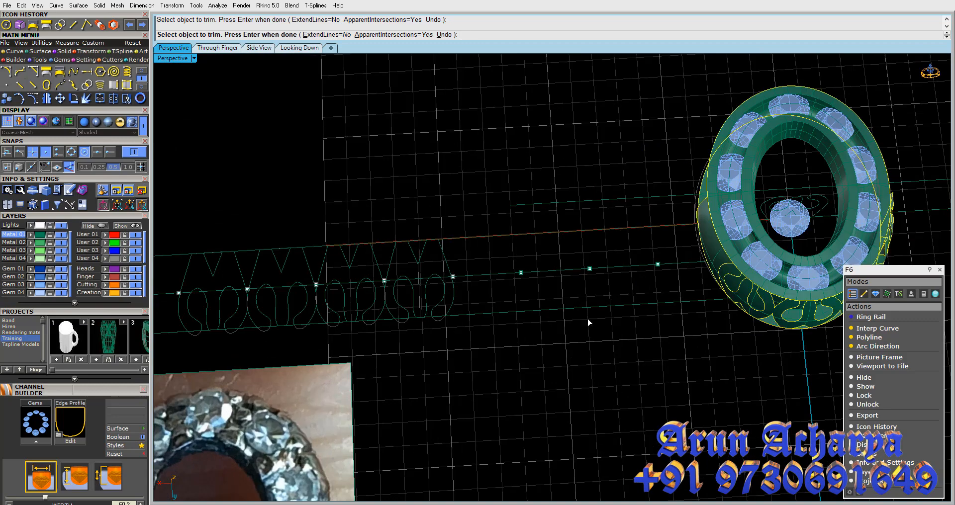
scroll(785, 309, "up", 5)
scroll(705, 301, "down", 5)
scroll(705, 300, "up", 2)
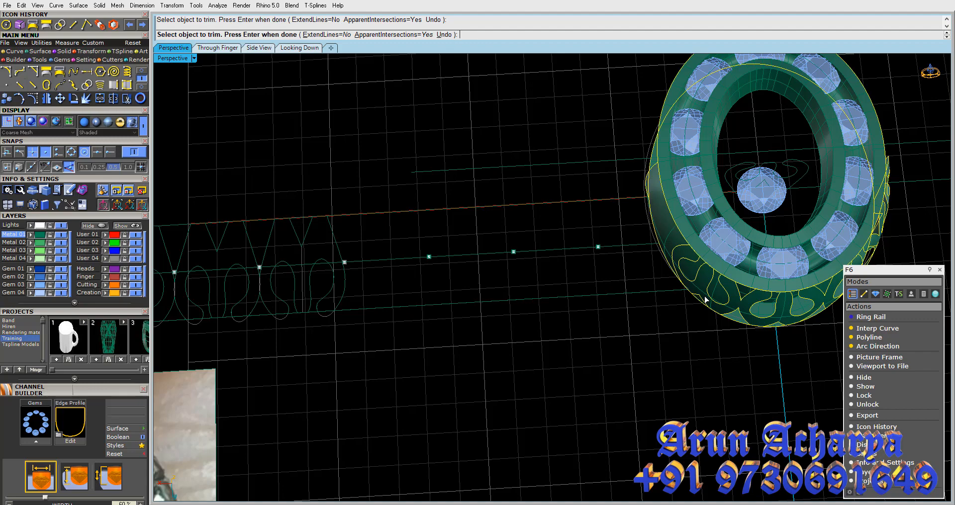
right_click_drag(796, 319, 517, 283)
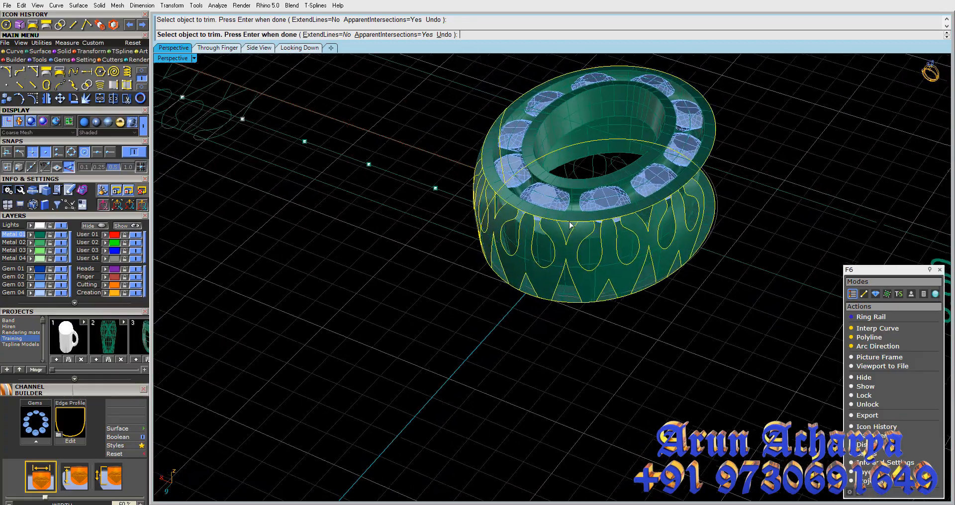
scroll(567, 237, "up", 5)
scroll(586, 238, "down", 3)
right_click_drag(599, 274, 581, 238)
scroll(609, 274, "down", 3)
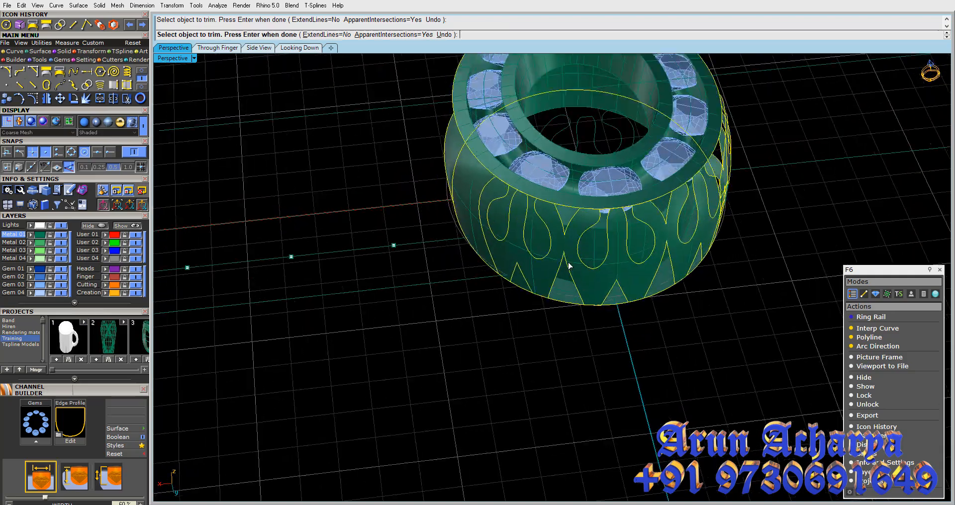
Restart Trim with only the wrapped motif outline as cutter and remove the rest of the outer surface around it
right_click_drag(586, 271, 544, 257)
right_click(564, 275)
left_click(611, 286)
scroll(544, 256, "up", 5)
left_click(566, 225)
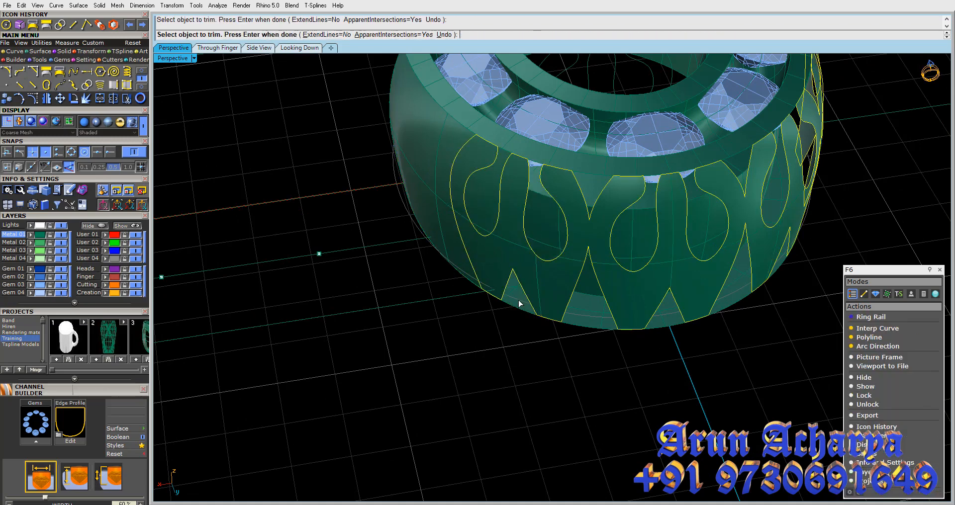
left_click(420, 173)
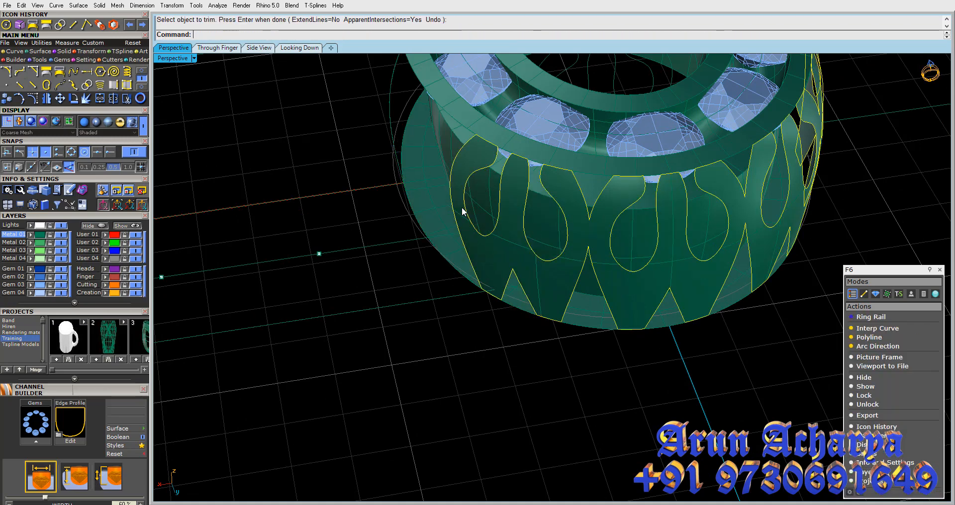
Select the trimmed motif surface and start OffsetSrf on it
scroll(463, 213, "down", 3)
right_click_drag(557, 318, 539, 326)
left_click(540, 327)
left_click(565, 272)
right_click_drag(565, 273, 376, 241)
left_click(48, 59)
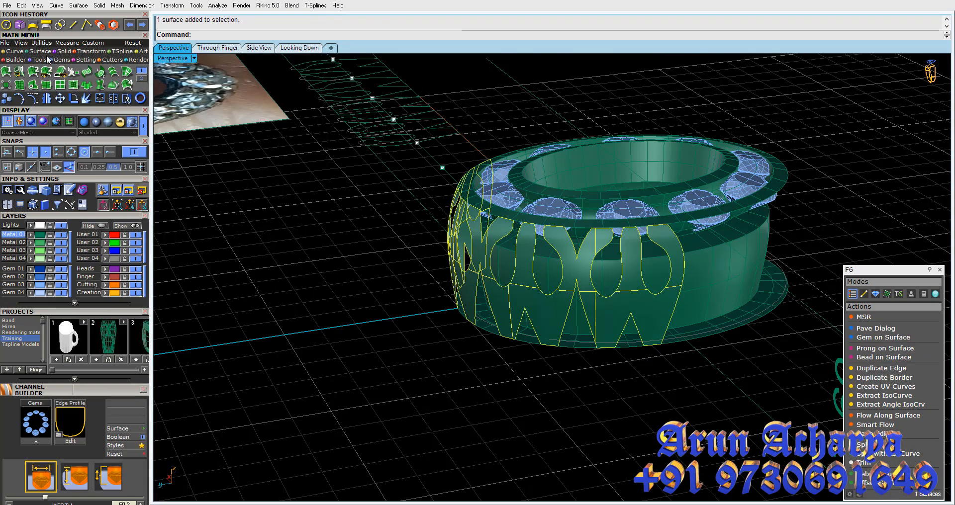
left_click(142, 74)
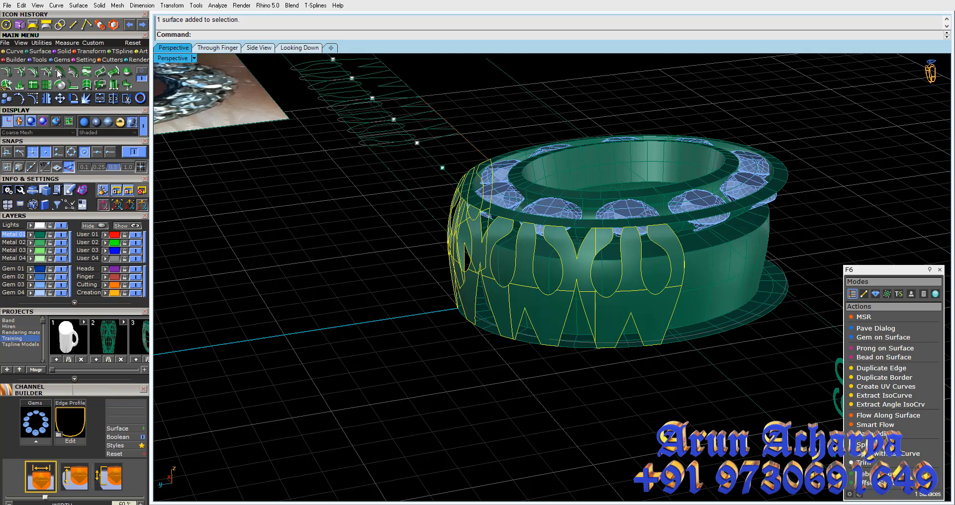
left_click(58, 74)
Examine the offset direction arrows around the motif surface against the stones and the inner ring
right_click_drag(511, 309, 521, 301)
scroll(523, 295, "up", 6)
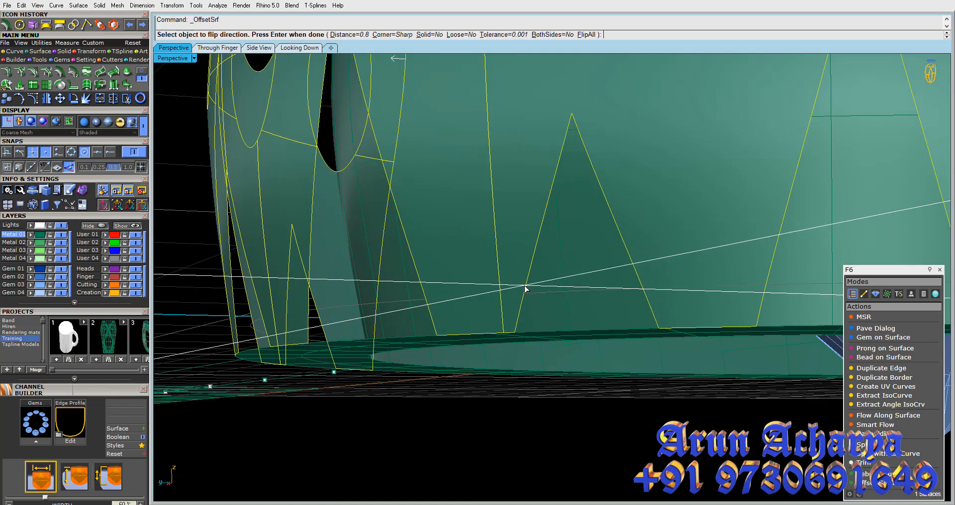
scroll(522, 247, "down", 6)
scroll(516, 296, "up", 8)
right_click_drag(522, 240, 507, 316)
scroll(525, 281, "down", 4)
scroll(528, 287, "down", 4)
scroll(511, 298, "down", 4)
scroll(541, 289, "up", 5)
scroll(541, 289, "down", 5)
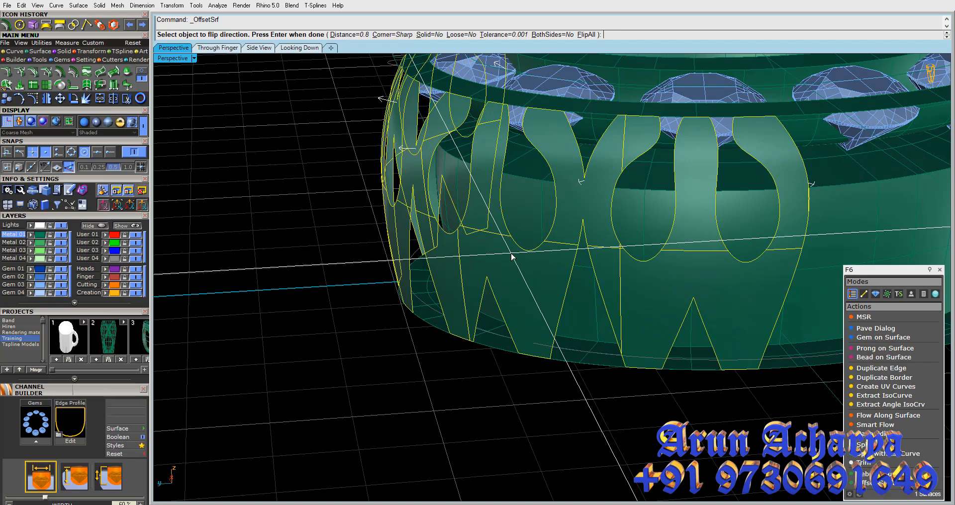
mouse_move(511, 238)
right_mouse_down()
mouse_move(514, 288)
mouse_move(551, 261)
mouse_move(501, 264)
mouse_move(511, 212)
mouse_move(509, 236)
right_mouse_up()
scroll(501, 264, "down", 4)
scroll(509, 235, "up", 4)
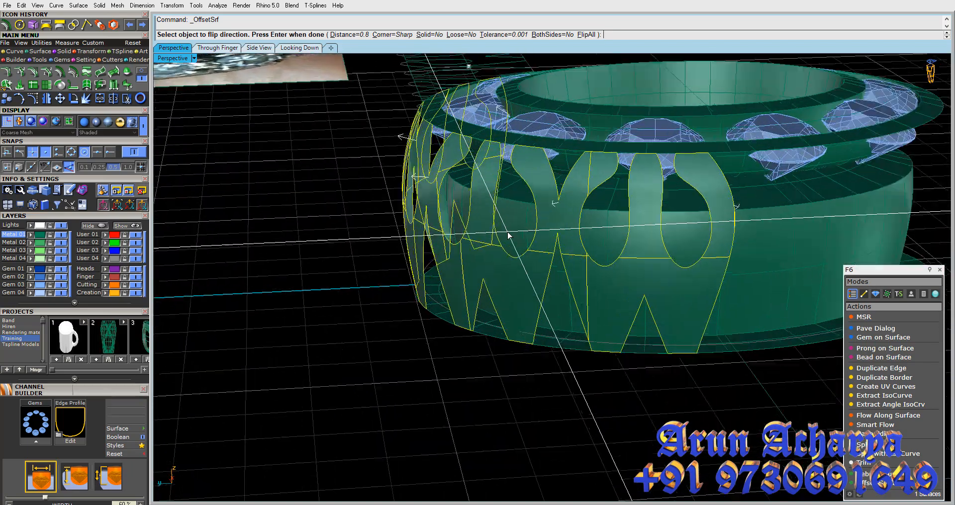
scroll(508, 236, "up", 2)
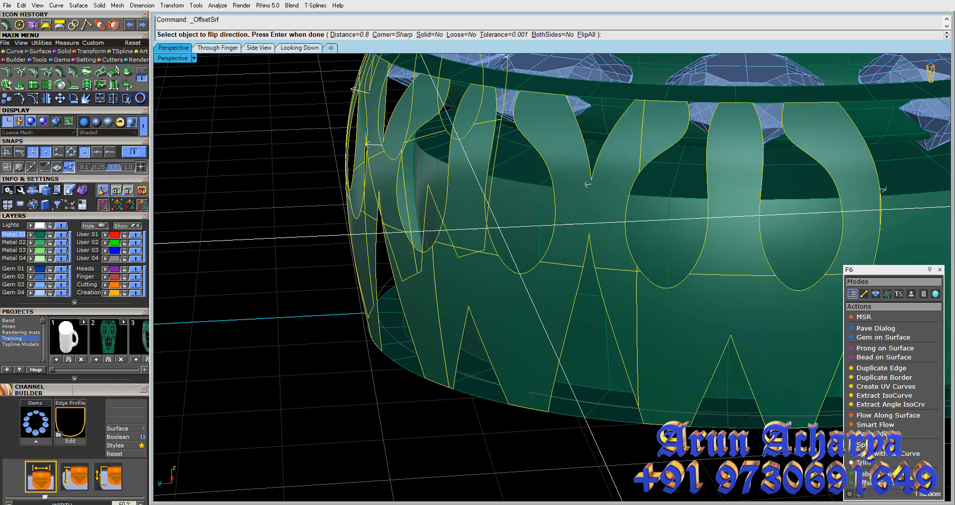
Offset the motif surface inward by 0.8 with Solid=Yes and DeleteInput=Yes, and inspect the thickened prongs near the stones
left_click(429, 35)
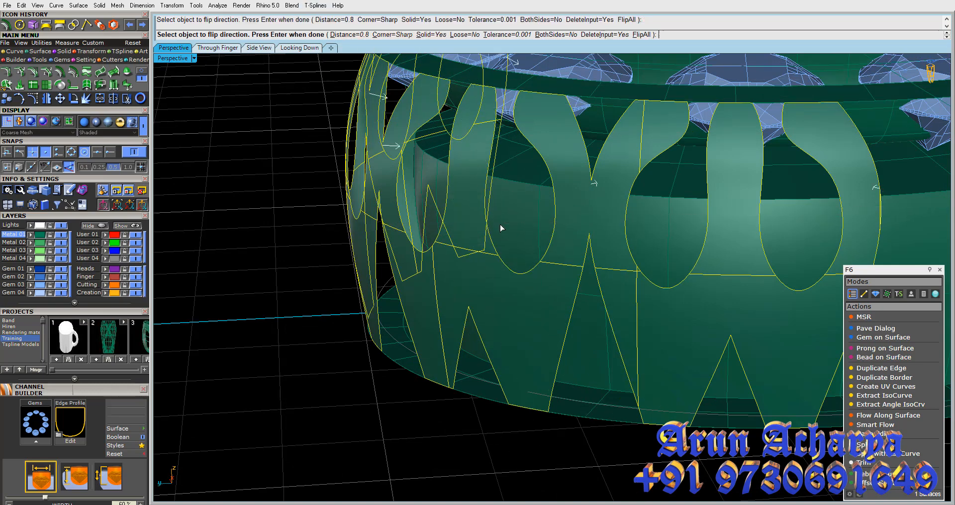
right_click(501, 229)
scroll(501, 227, "down", 2)
key("Escape")
right_click_drag(501, 227, 550, 264)
scroll(482, 164, "up", 8)
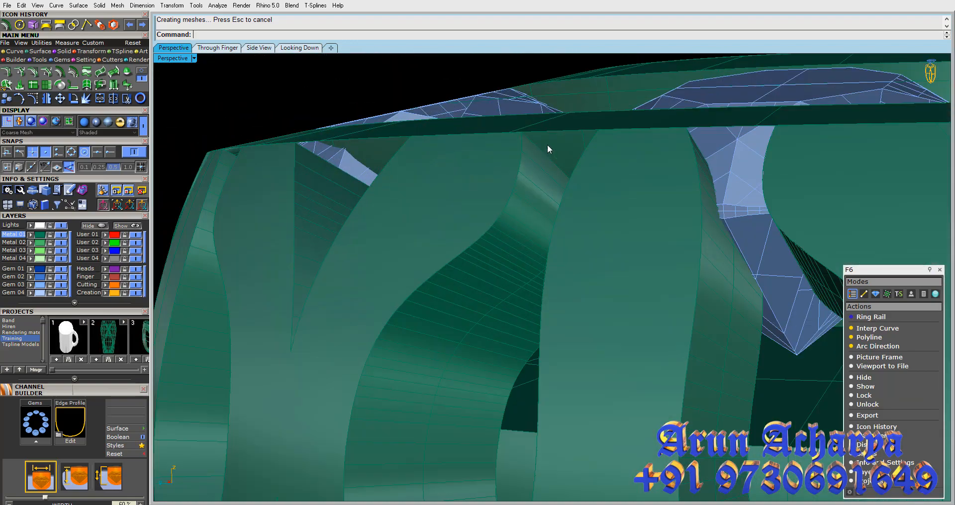
Extract the flat top face of the outer ring solid, hide it and inspect the thickened prongs against the stones
left_click(553, 128)
left_click(64, 51)
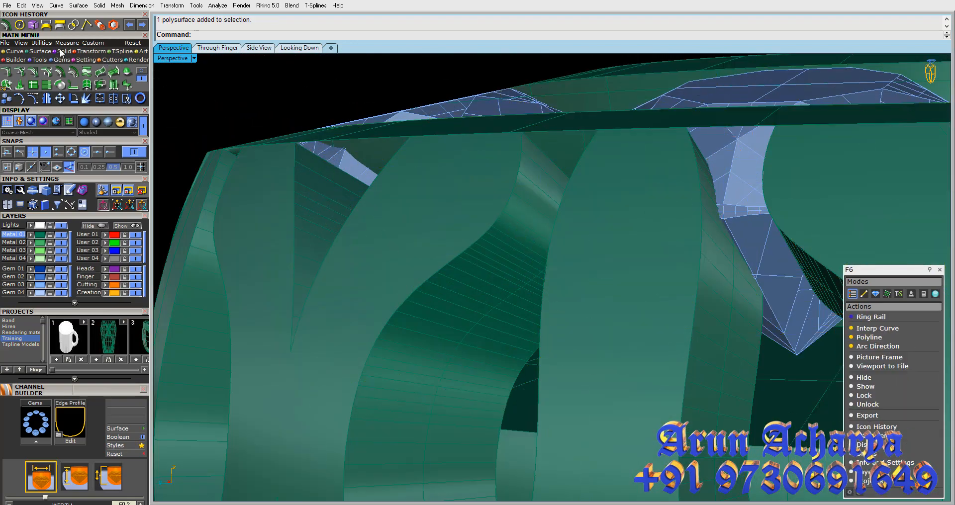
left_click(70, 75)
scroll(469, 157, "down", 5)
left_click(529, 201)
right_click(528, 200)
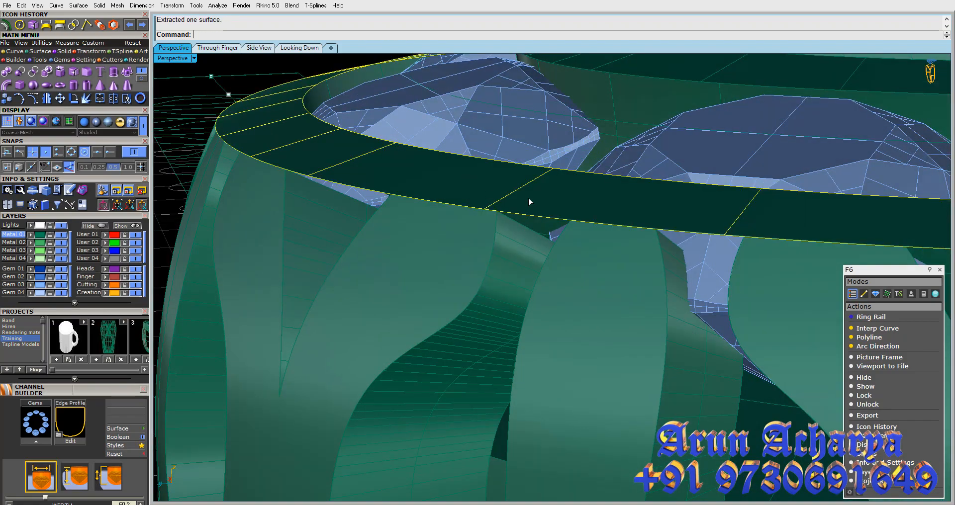
key("ctrl+h")
right_click_drag(531, 195, 473, 240)
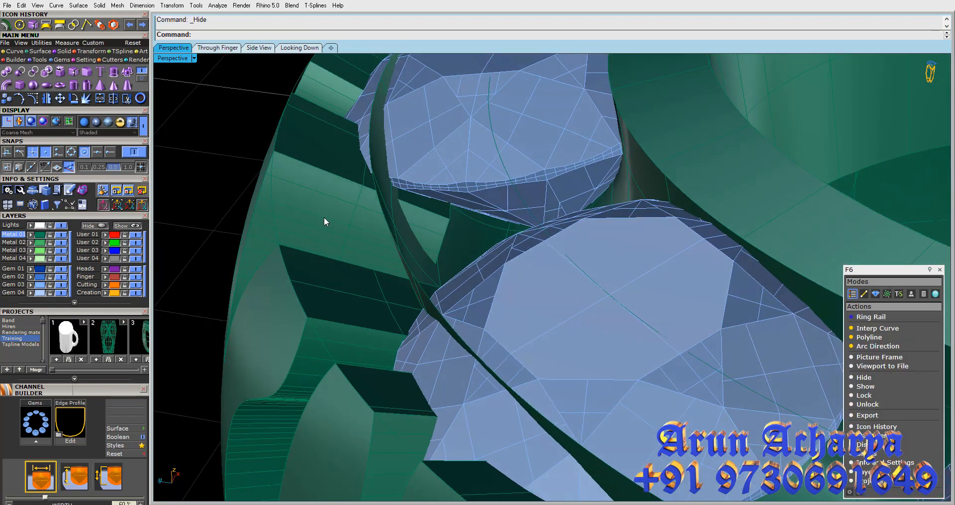
right_click_drag(326, 217, 541, 300, "shift")
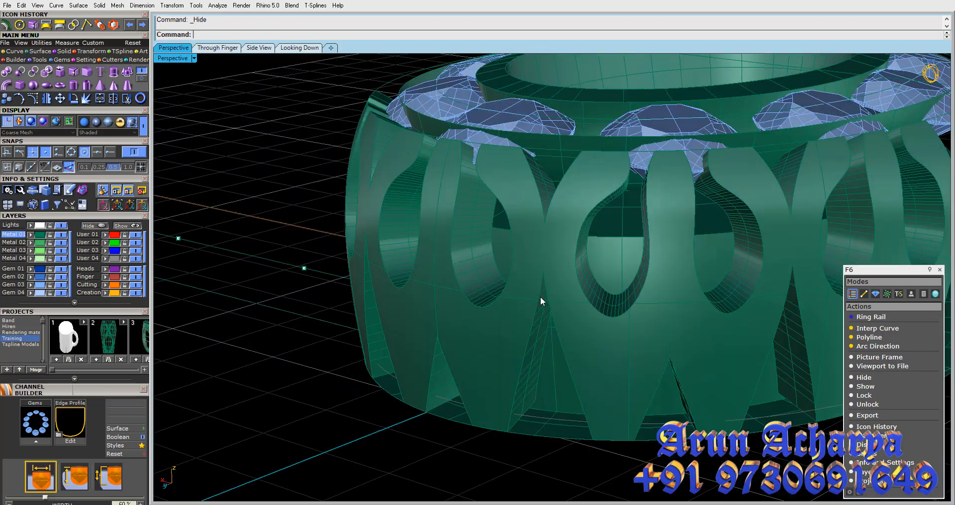
Undo the hiding and extraction of the top face and the solid offset of the motif surface
key("ctrl+z")
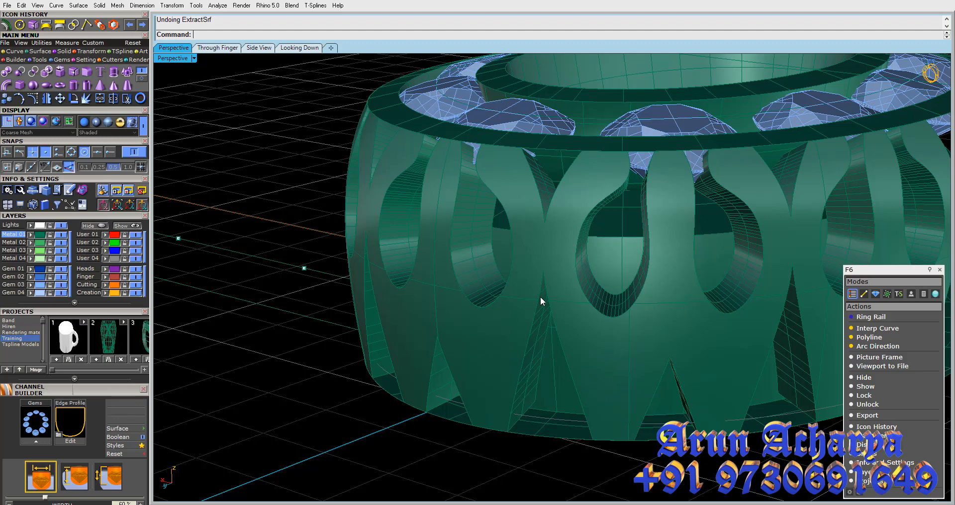
key("ctrl+z")
key("Escape")
Offset the trimmed motif surface inward by 0.8 with Solid=No
left_click(548, 270)
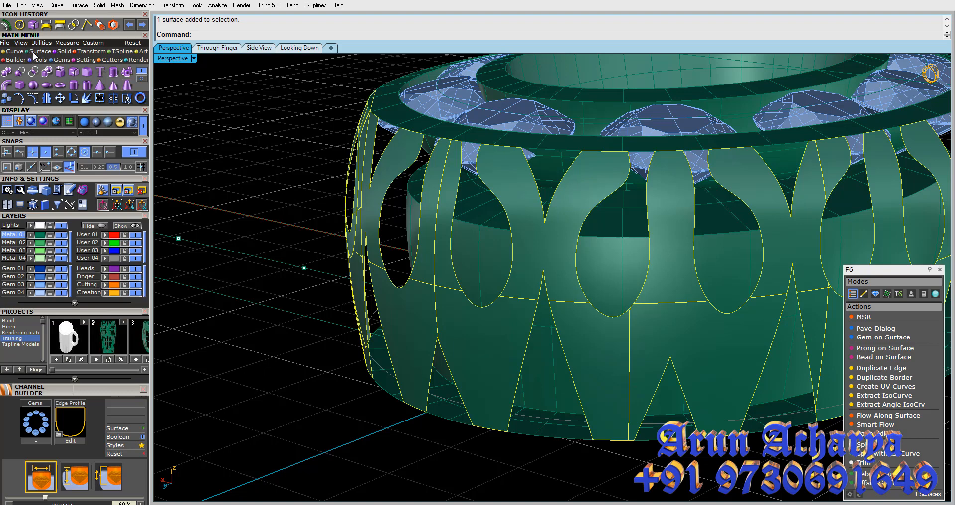
left_click(6, 24)
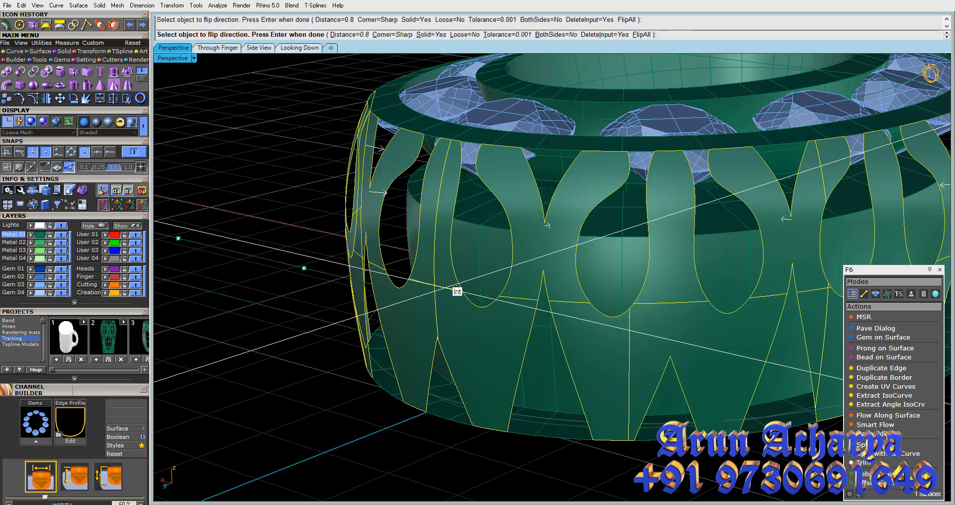
left_click(435, 35)
right_click(520, 243)
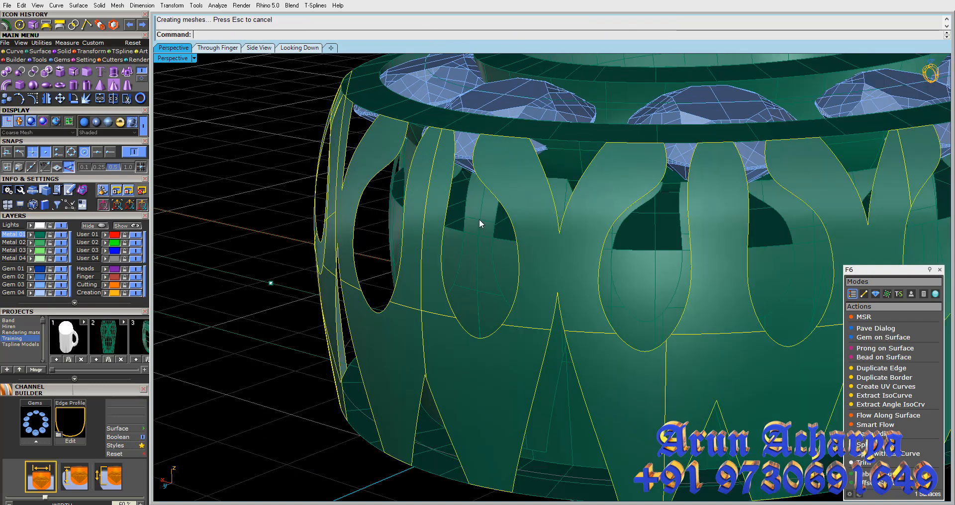
Stretch the inner offset surface upward with a one-directional scale of about 1.156 from its bottom edge in the Through Finger view
left_click(478, 222)
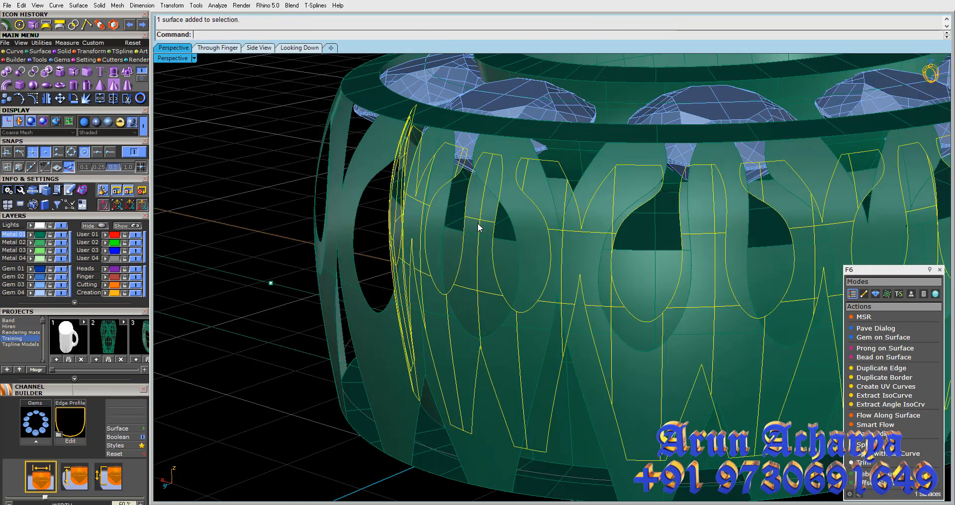
double_click(165, 58)
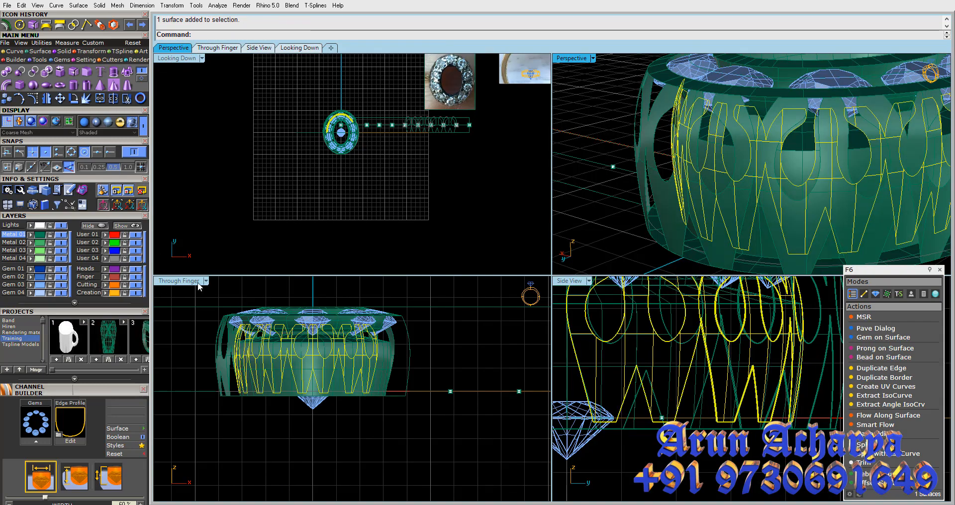
double_click(177, 282)
left_click(92, 52)
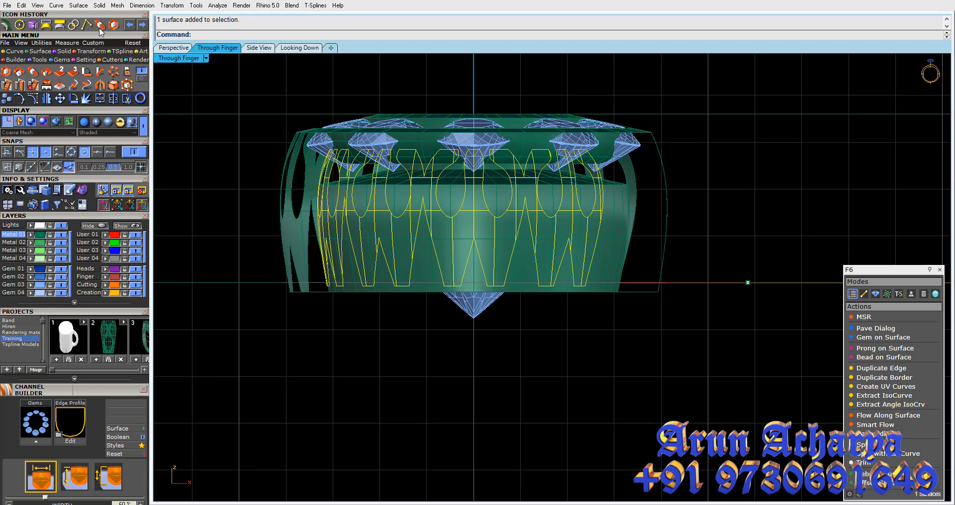
left_click(100, 27)
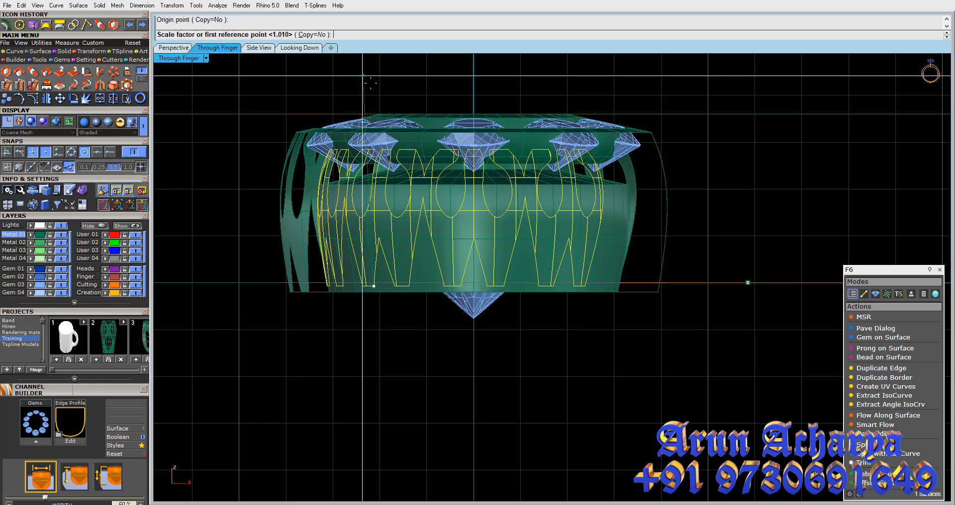
scroll(383, 97, "up", 3)
left_click(386, 134)
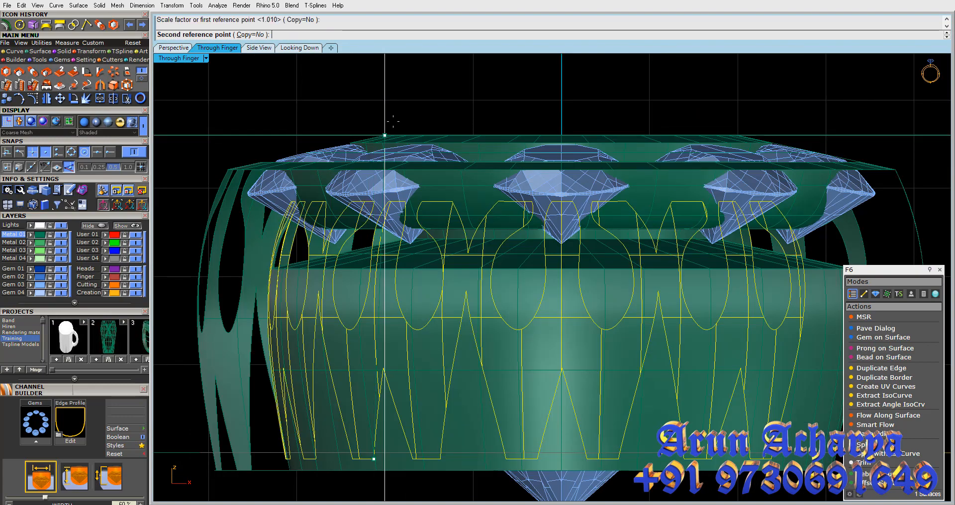
left_click(400, 86)
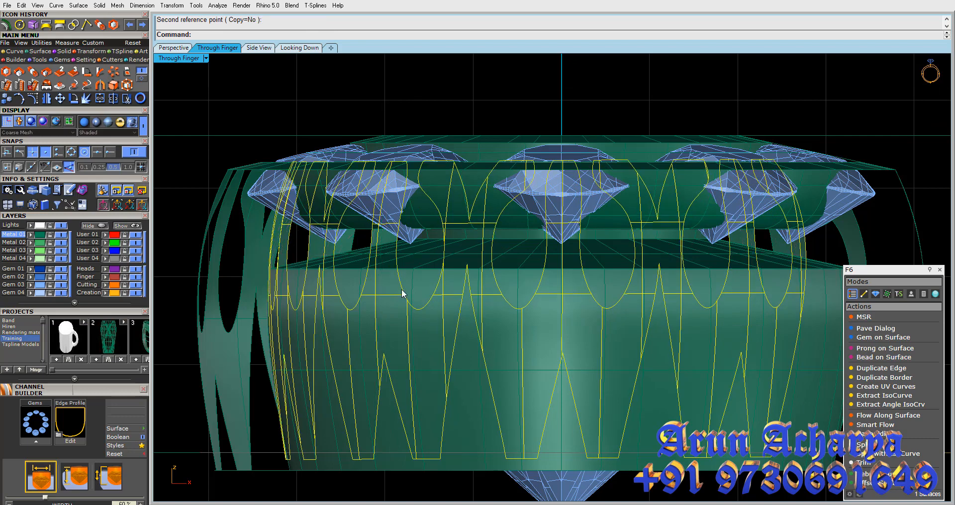
right_click(408, 180)
right_click_drag(426, 472, 428, 383)
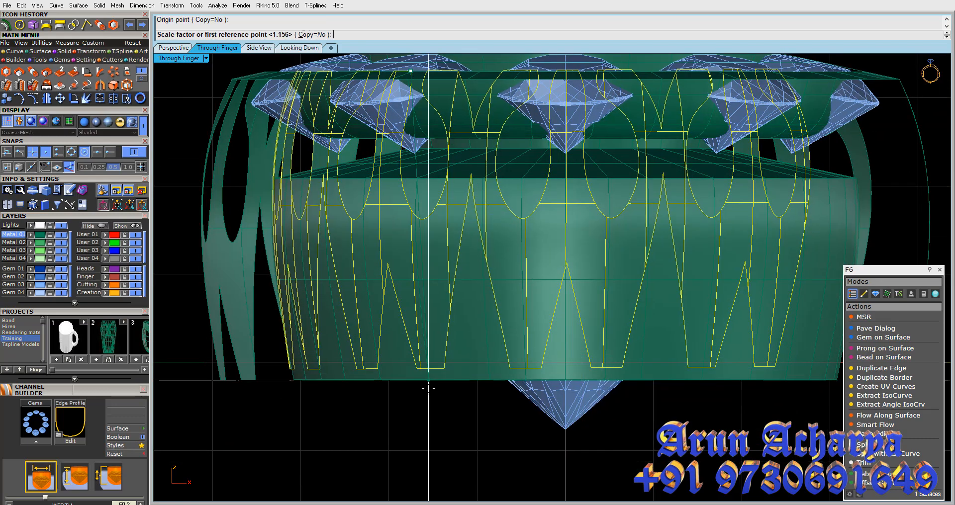
scroll(428, 386, "up", 2)
key("Escape")
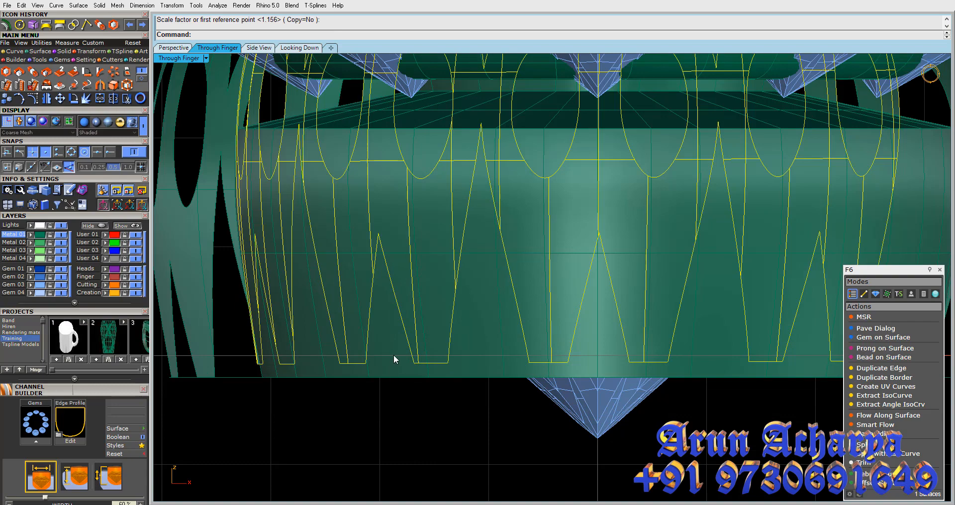
Select both the inner and outer motif surfaces in the perspective view and move them together a distance of 10 away from the ring head
double_click(179, 58)
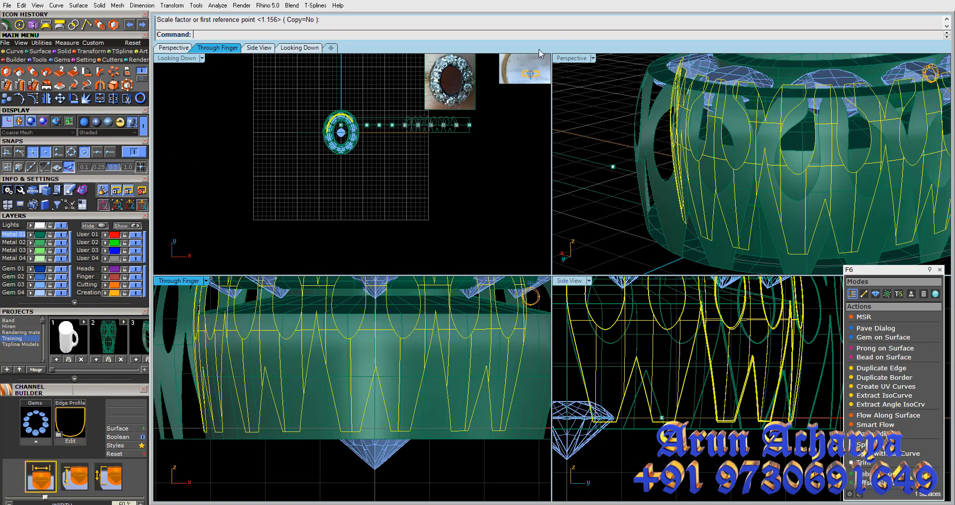
double_click(584, 59)
right_click_drag(524, 199, 432, 211)
left_click(426, 174, "shift")
scroll(427, 175, "down", 5)
right_click_drag(429, 177, 502, 294)
left_click(47, 99)
left_click(60, 99)
scroll(368, 199, "down", 5)
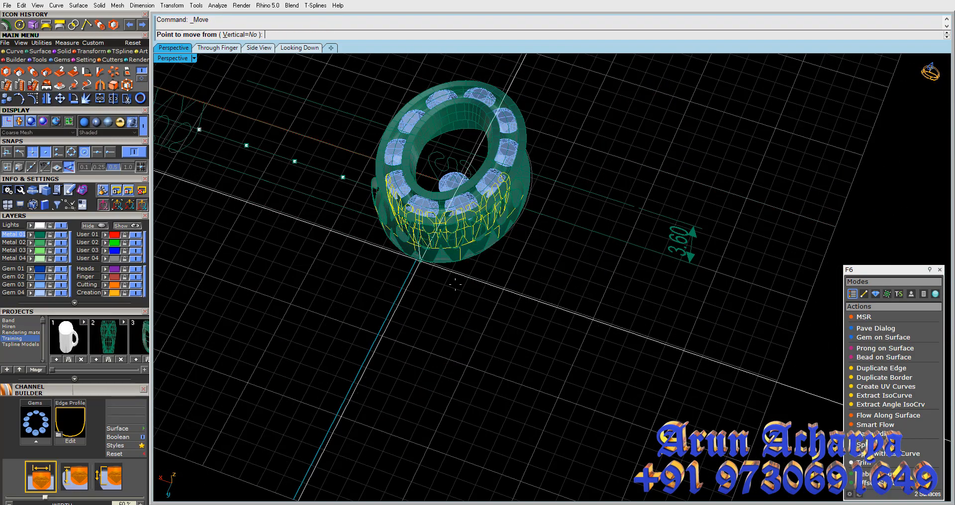
right_click_drag(388, 219, 462, 299)
left_click(493, 355)
right_click_drag(686, 412, 626, 418, "shift")
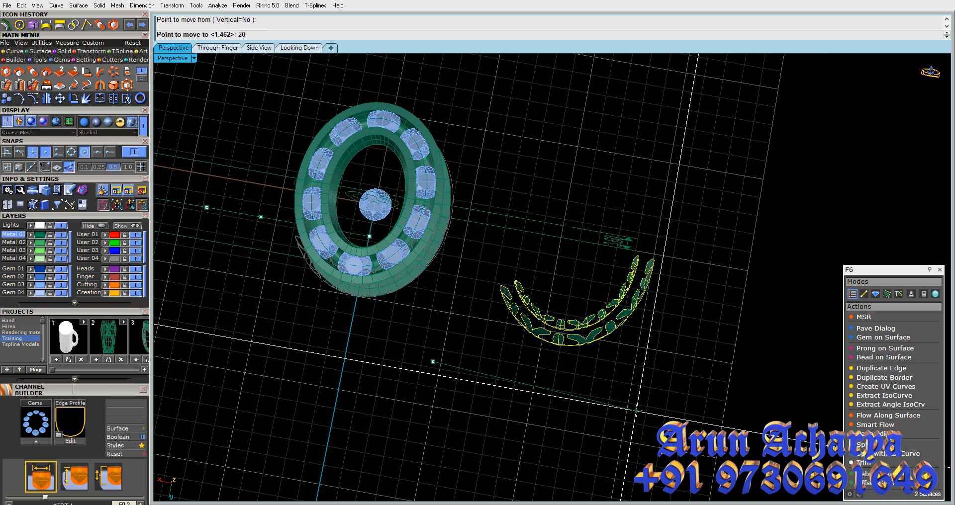
type("2010")
key("Return")
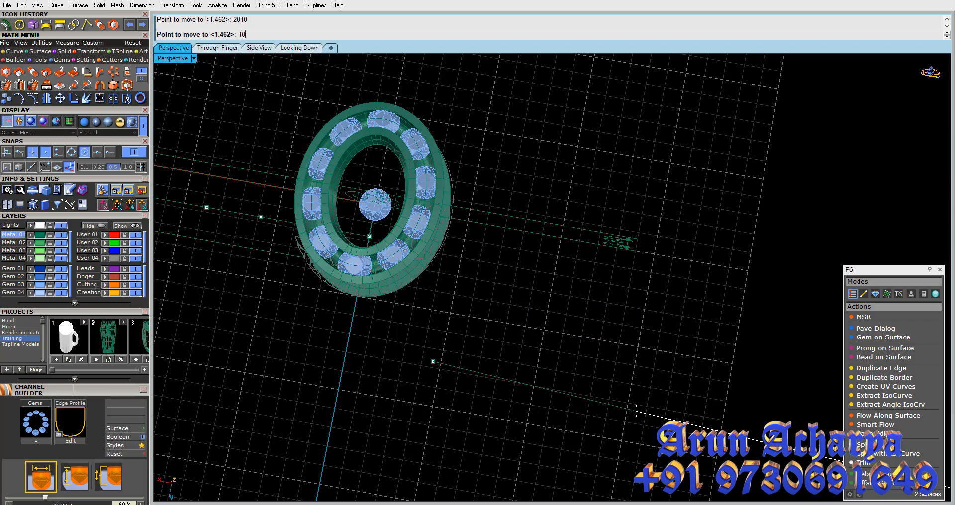
type("10")
key("Return")
Examine the gap and alignment between the inner and outer motif surfaces from above and from the front
scroll(589, 351, "up", 5)
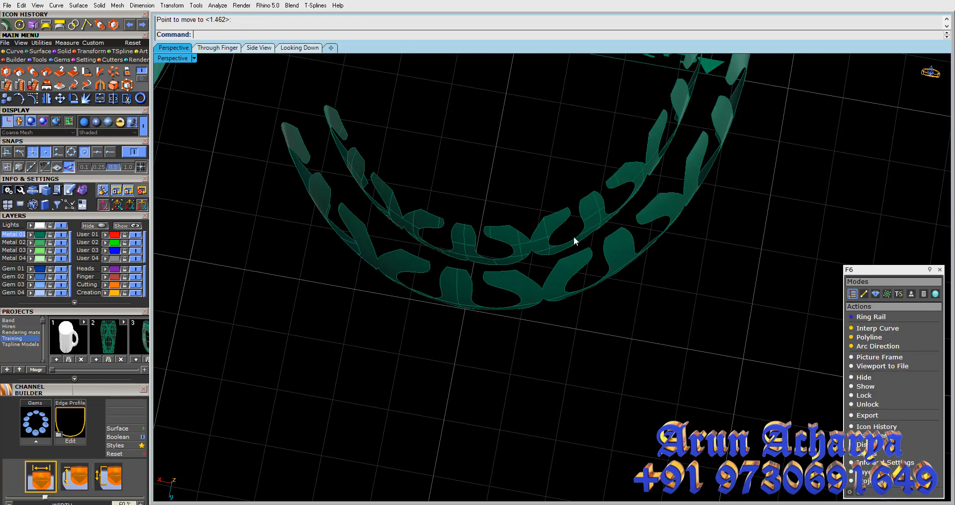
left_click(547, 295)
right_click_drag(558, 348, 589, 310)
scroll(590, 315, "down", 2)
right_click_drag(596, 351, 573, 219)
scroll(611, 342, "down", 3)
left_click(611, 342)
scroll(574, 219, "up", 2)
scroll(574, 219, "up", 2)
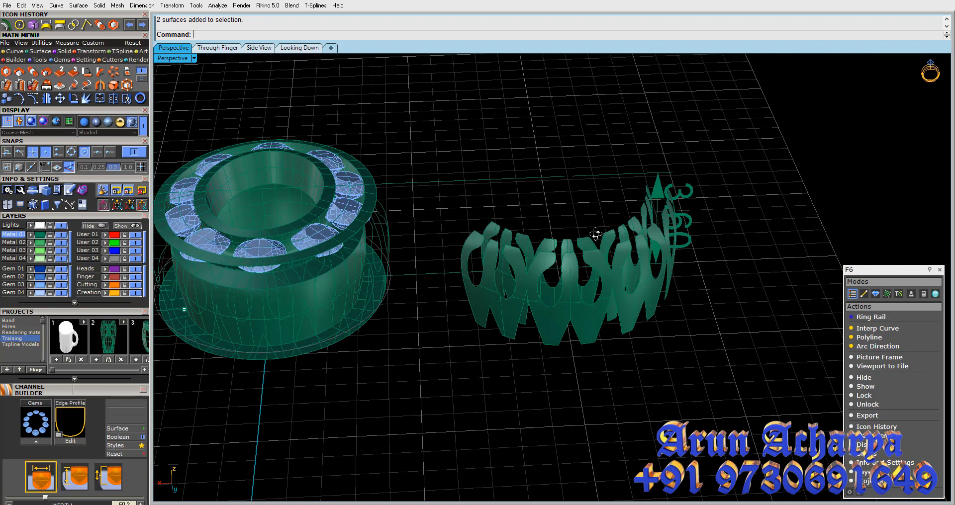
scroll(532, 237, "up", 3)
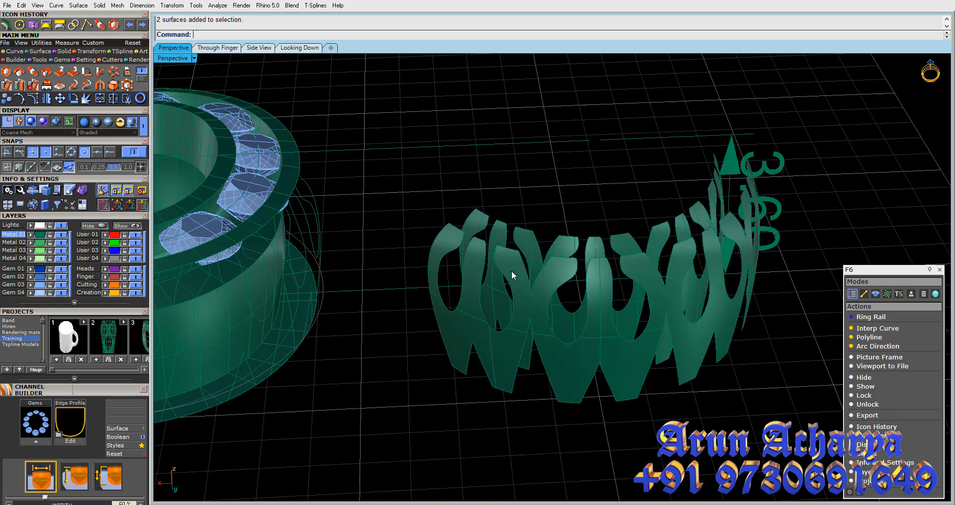
scroll(511, 270, "down", 3)
right_click_drag(512, 270, 594, 349)
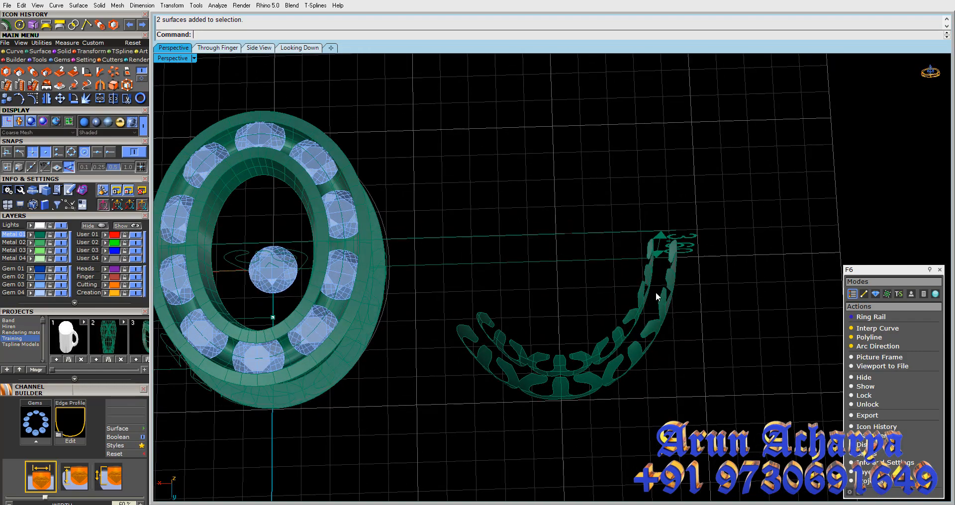
right_click_drag(510, 345, 559, 279)
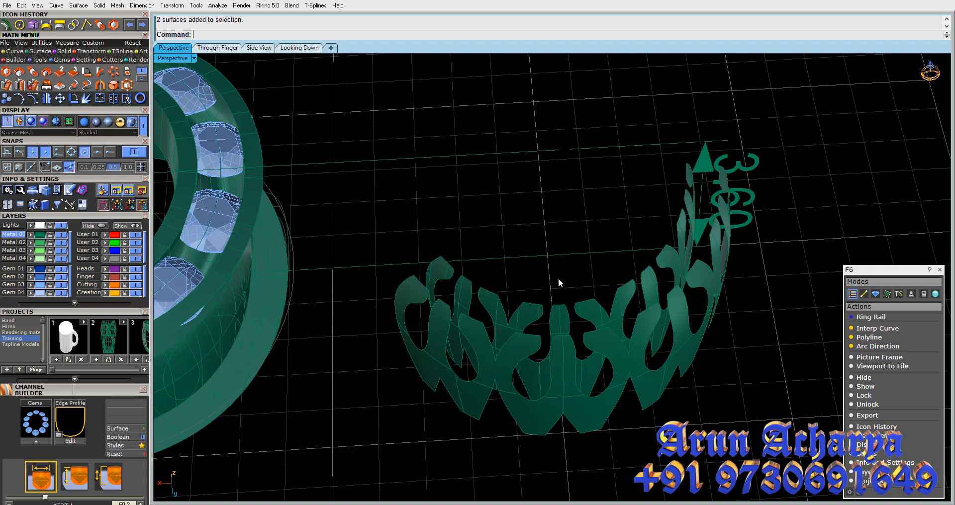
right_click_drag(560, 411, 558, 320)
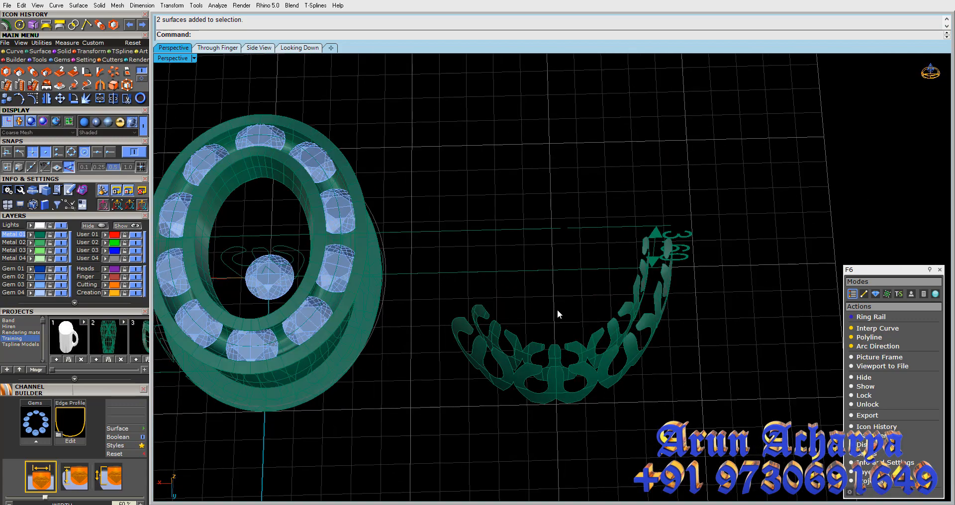
scroll(565, 369, "up", 4)
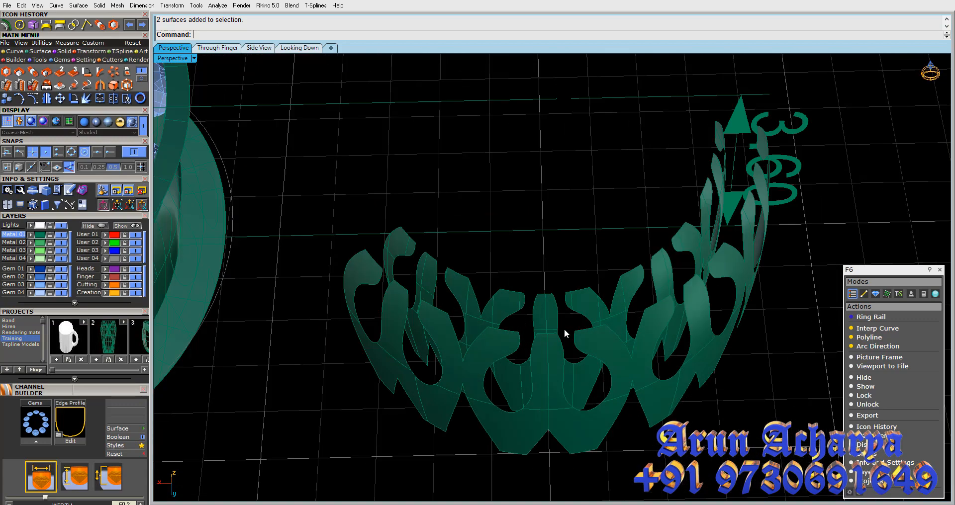
Duplicate the borders of both the inner and outer motif surfaces
left_click(557, 310)
left_click(549, 343, "shift")
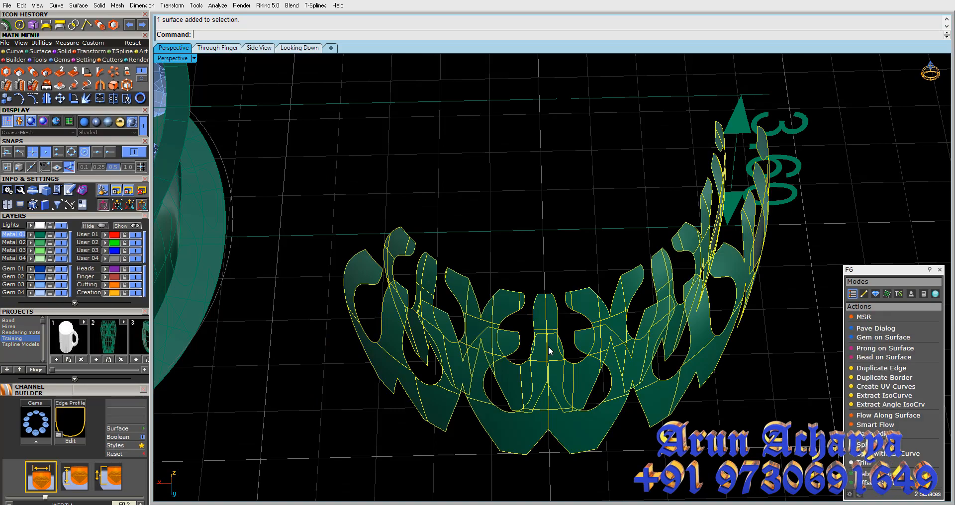
left_click(44, 53)
right_click_drag(528, 211, 503, 213)
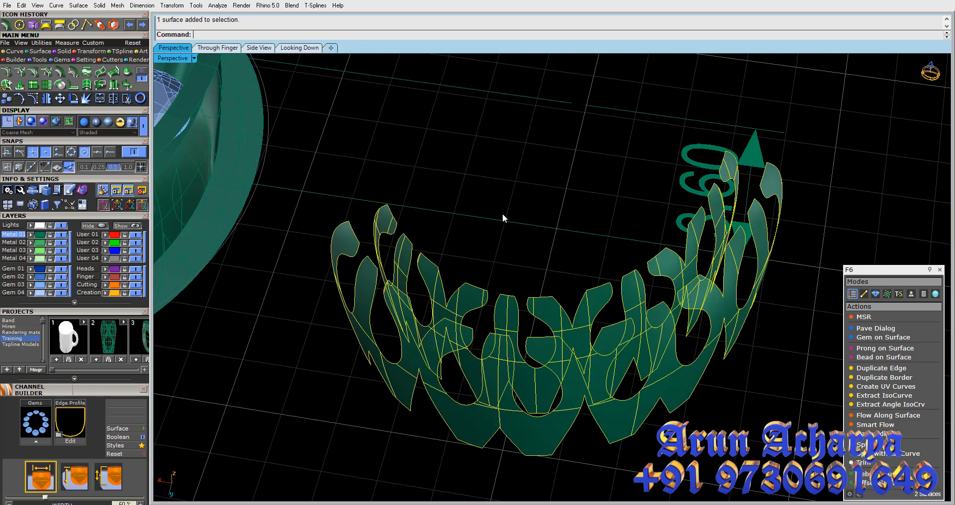
left_click(11, 50)
left_click(127, 84)
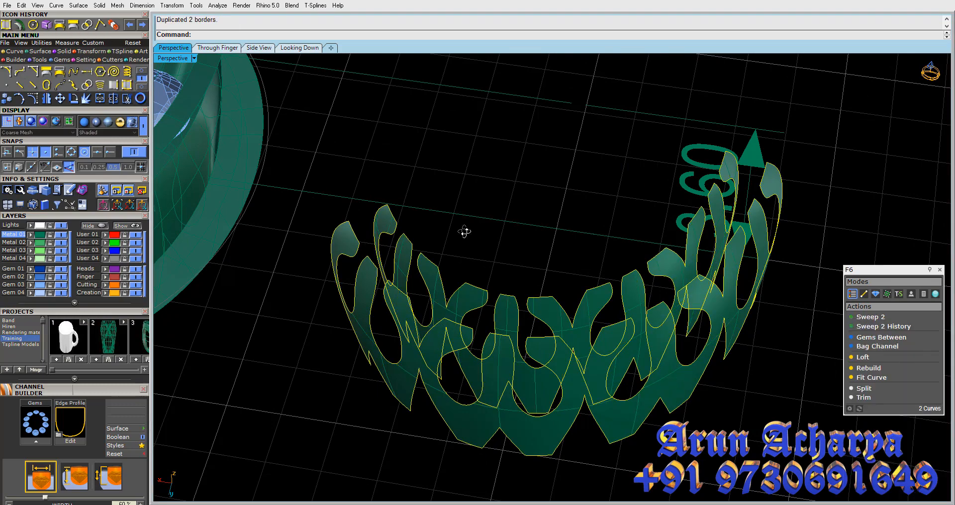
Draw a straight polyline connecting the matching prong-tip corners of the two motif borders
scroll(465, 220, "up", 5)
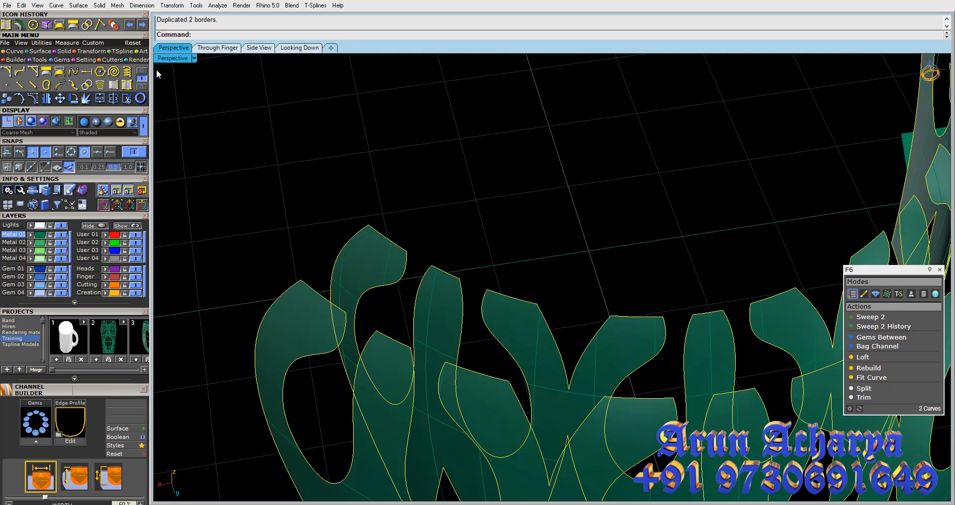
left_click(141, 70)
left_click(6, 73)
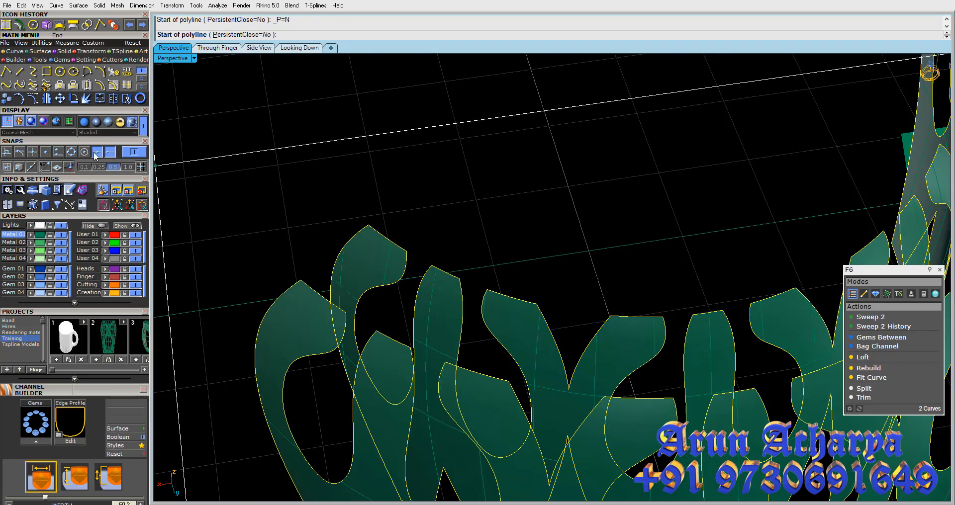
left_click(407, 252)
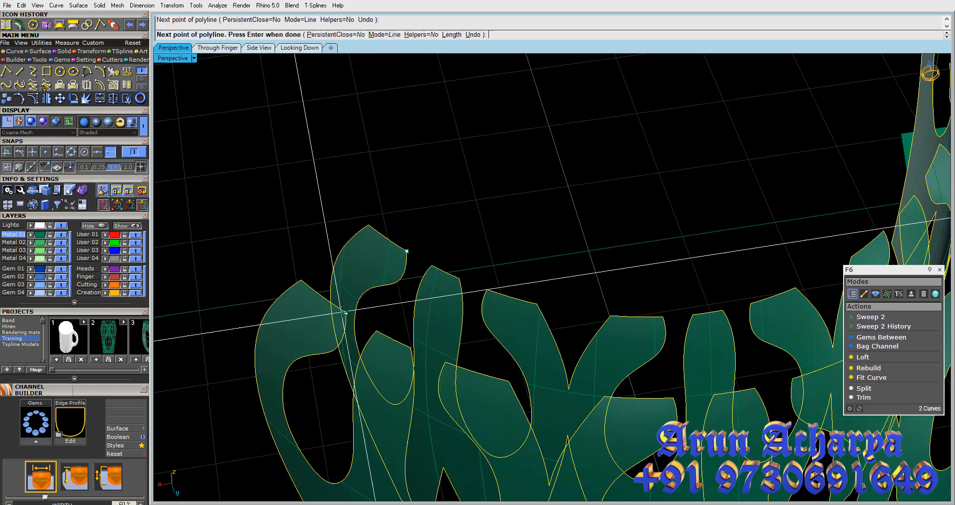
right_click(342, 313)
Create a closed two-rail sweep along the two motif borders, using the connecting line as cross section without simplifying it
left_click(18, 61)
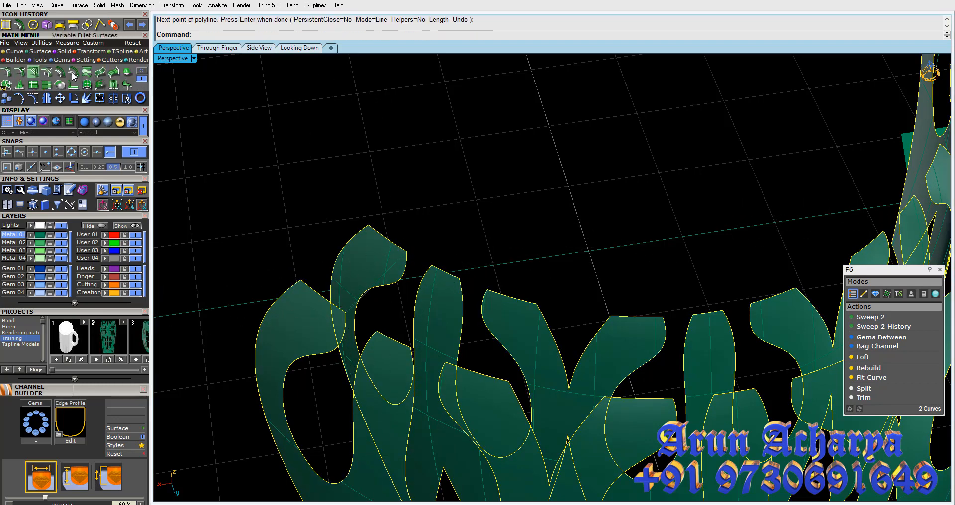
left_click(34, 75)
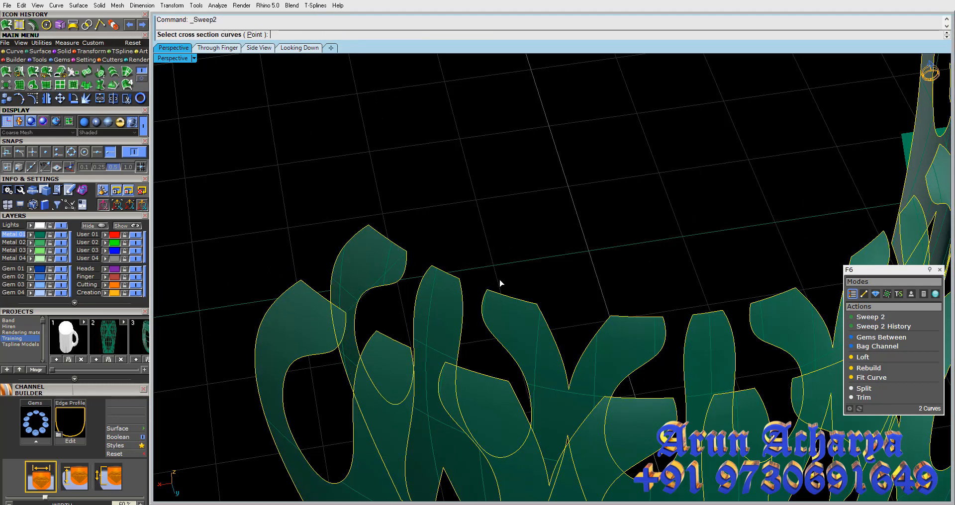
right_click(397, 264)
key("Return")
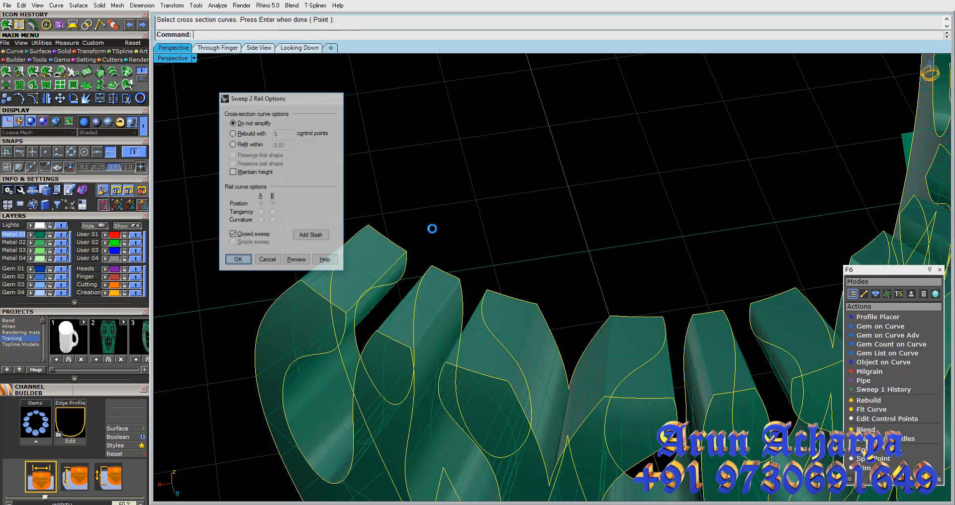
Join the swept side surface with the inner and outer motif surfaces into one prong solid and select it to check the join
scroll(465, 216, "down", 7)
left_click_drag(493, 219, 488, 279)
key("ctrl+j")
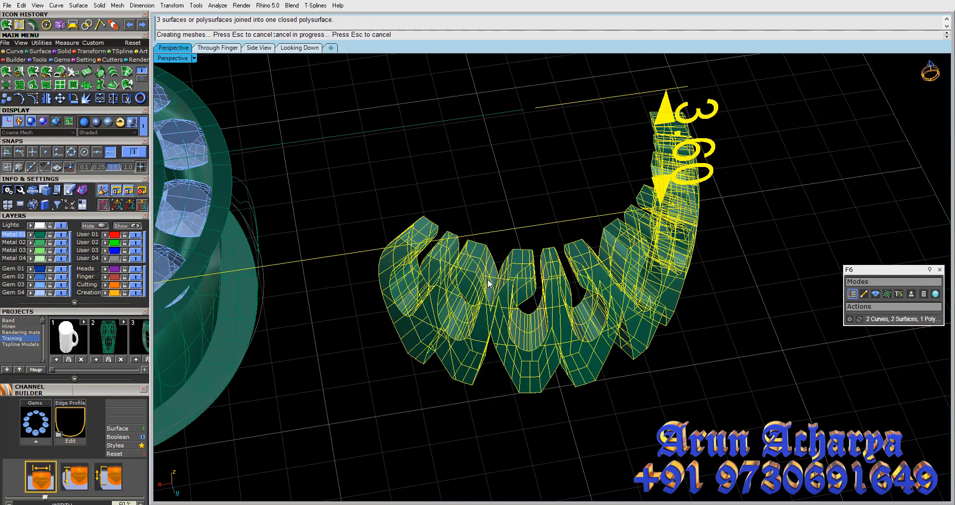
scroll(547, 283, "down", 2)
right_click(547, 284)
left_click(549, 286)
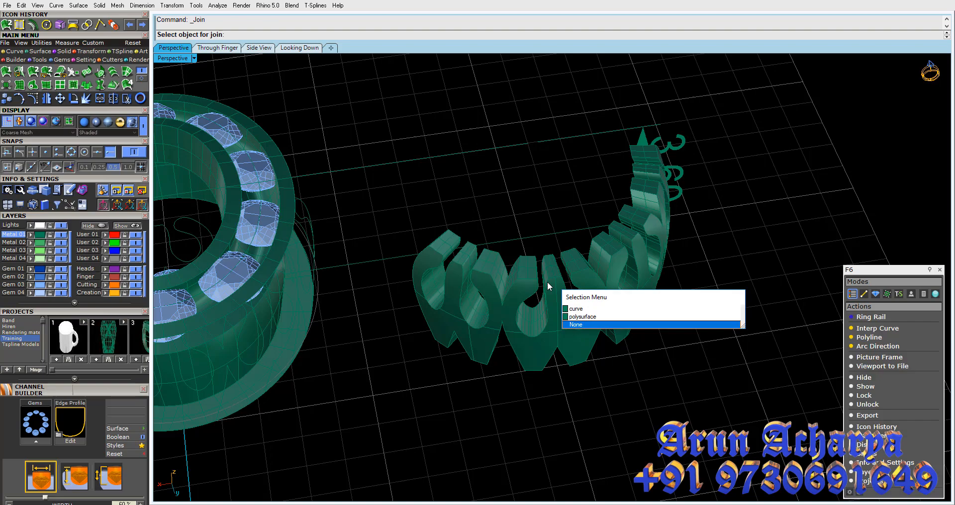
left_click(582, 317)
key("Escape")
left_click(579, 332)
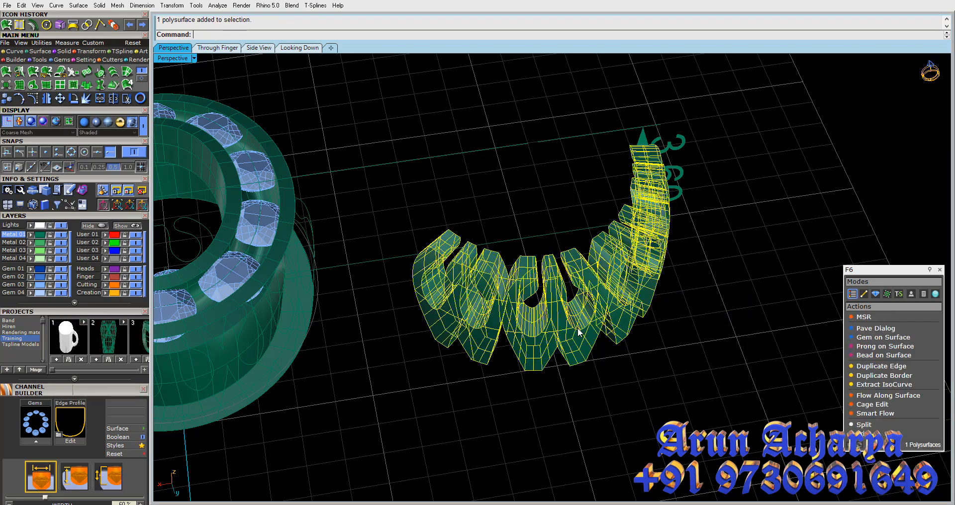
Check the wrapped motif curve and the ring head polysurface, comparing the head with the prong solid from the front
scroll(542, 328, "down", 2)
left_click(342, 357)
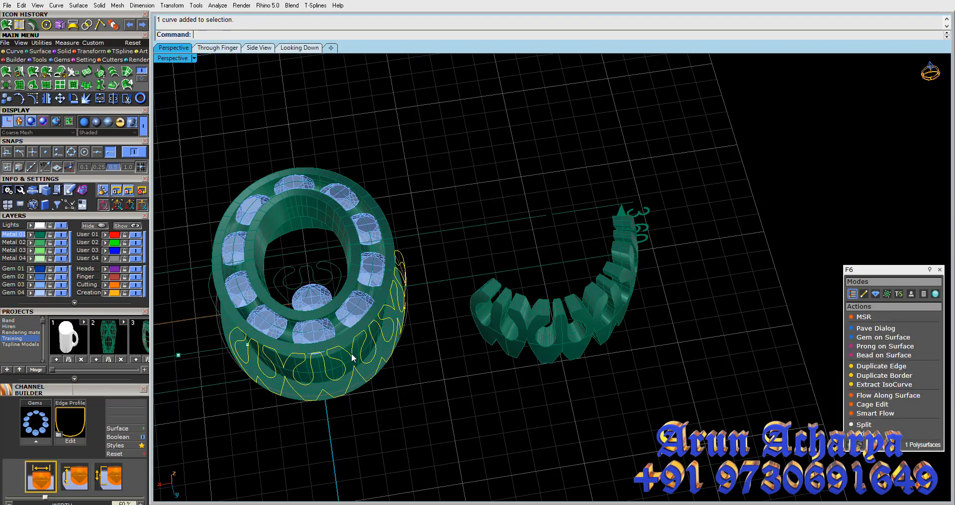
scroll(340, 357, "up", 8)
left_click(341, 271)
scroll(343, 271, "down", 5)
right_click_drag(371, 302, 372, 250)
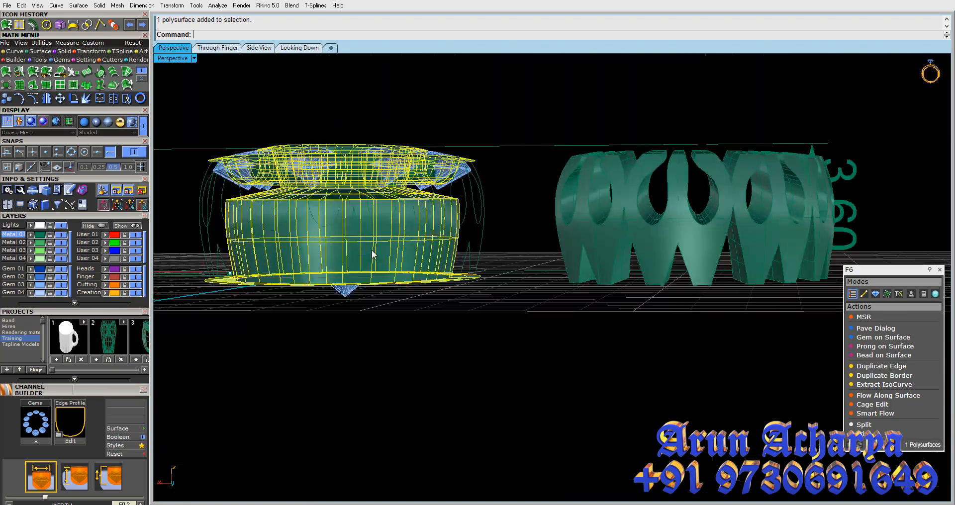
key("Escape")
Move the prong solid a distance of 10 back into place around the ring head
left_click(606, 225)
left_click(638, 255)
left_click(639, 255)
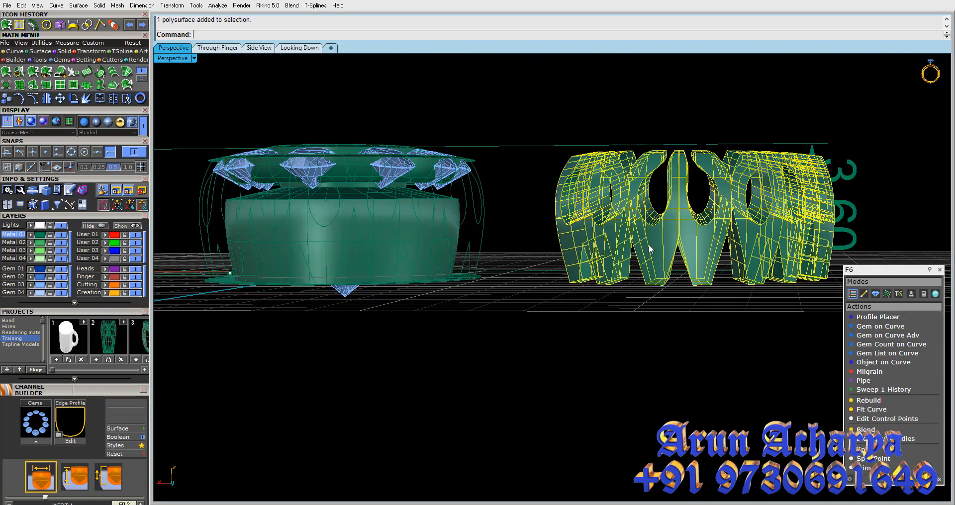
right_click_drag(299, 230, 306, 304)
left_click(537, 427)
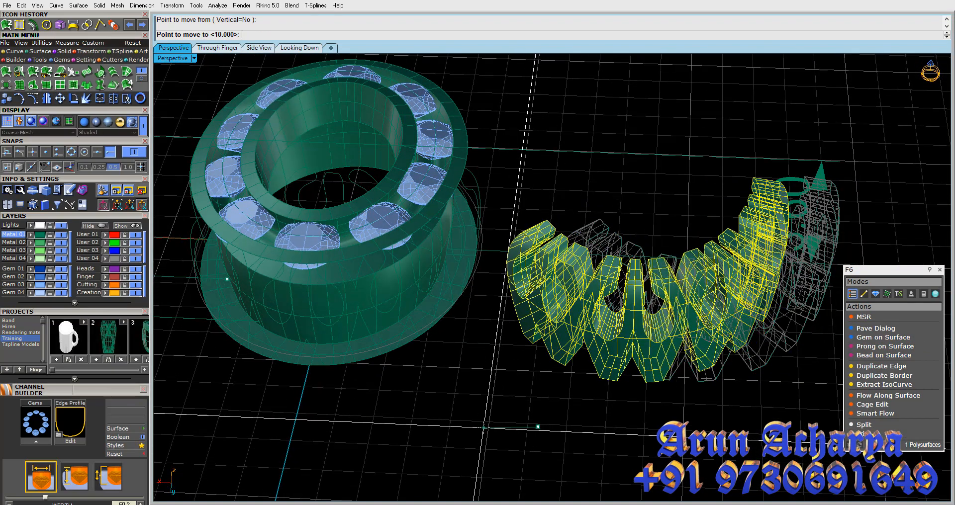
key("Return")
left_click(387, 422)
left_click(348, 395)
Examine how the prong solid fits against the gems and the rims of the ring head
right_click_drag(346, 263, 384, 244)
scroll(421, 247, "up", 2)
scroll(399, 181, "up", 4)
left_click(384, 181)
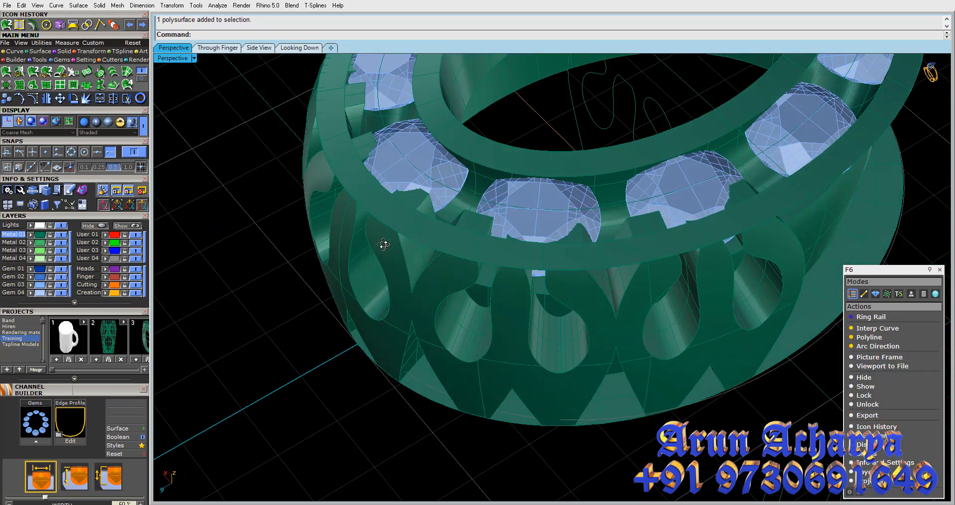
left_click(481, 153)
right_click_drag(455, 164, 632, 150)
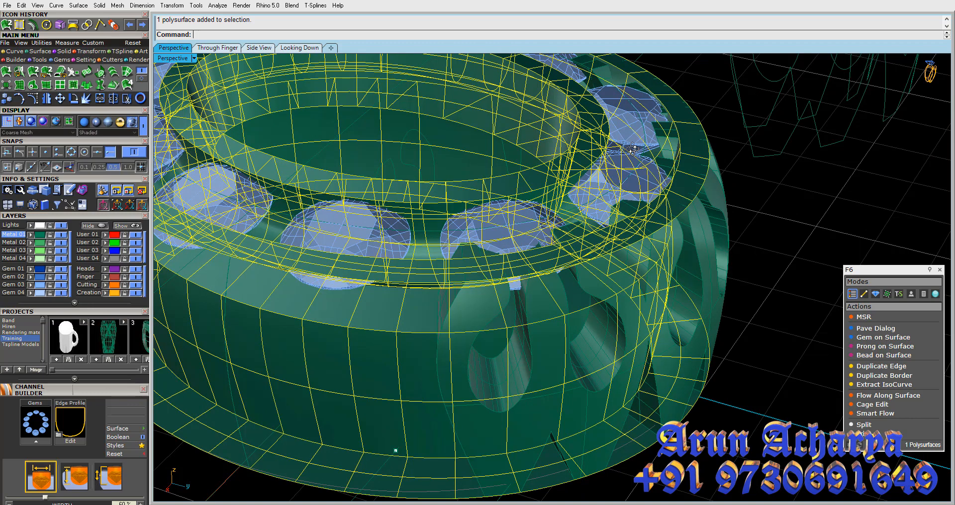
scroll(654, 205, "down", 5)
key("Delete")
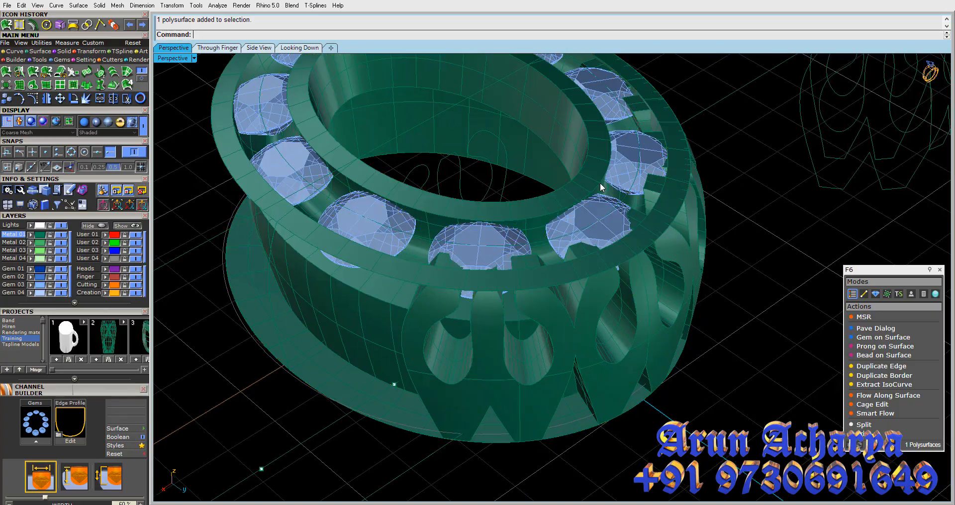
Delete the whole ring head polysurface, leaving the prongs and gems in place
right_click_drag(576, 264, 573, 204)
left_click(325, 277)
key("Escape")
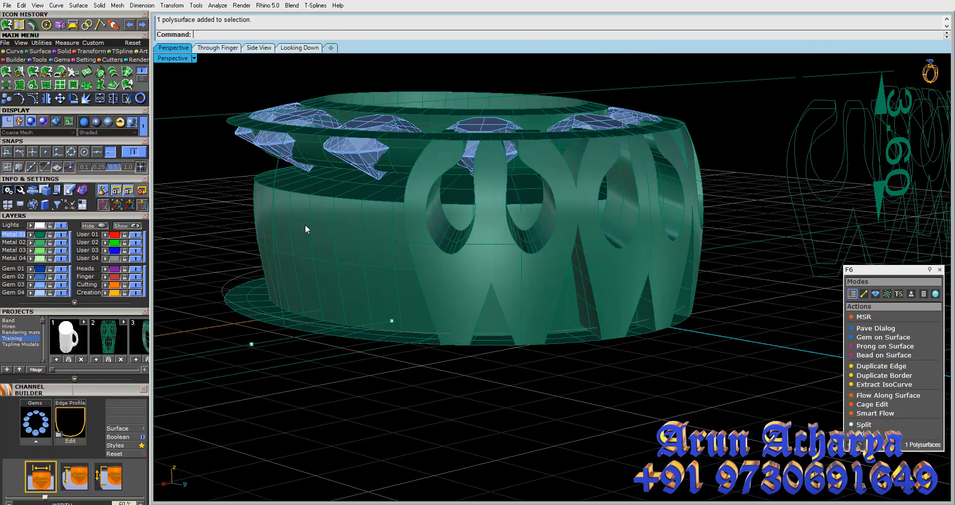
left_click(306, 225)
right_click_drag(305, 225, 279, 234)
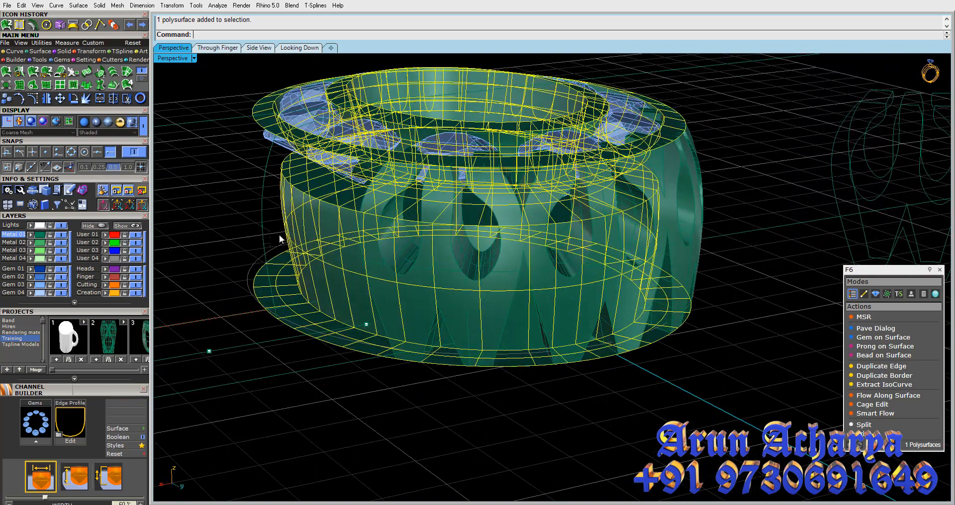
key("Escape")
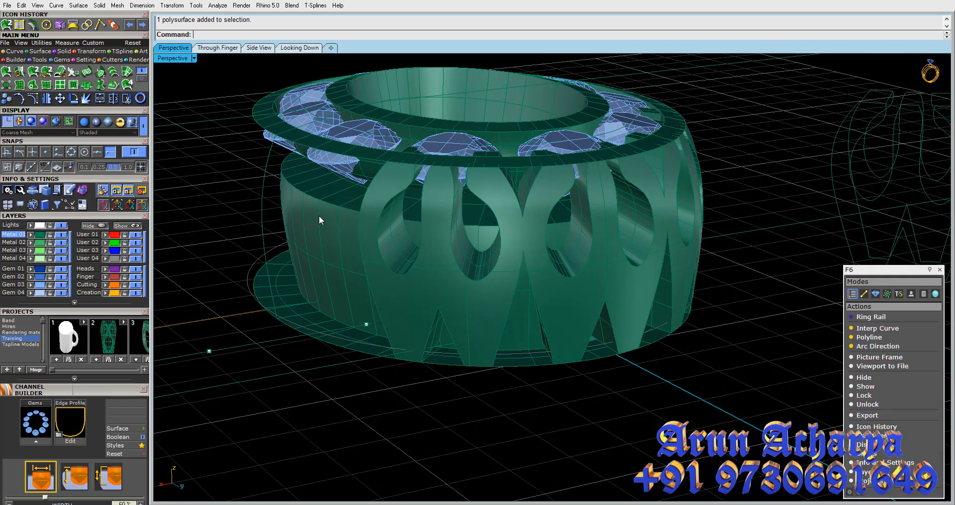
left_click(325, 216)
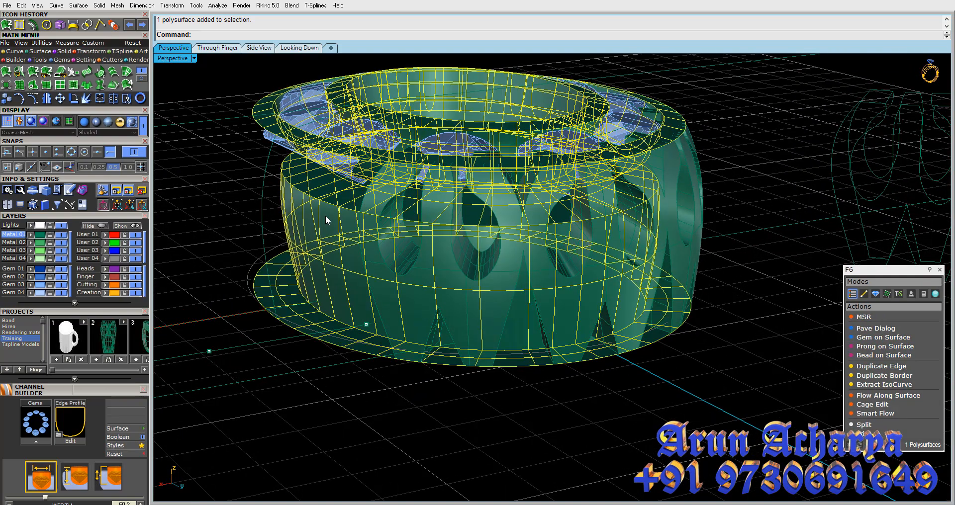
key("ctrl+h")
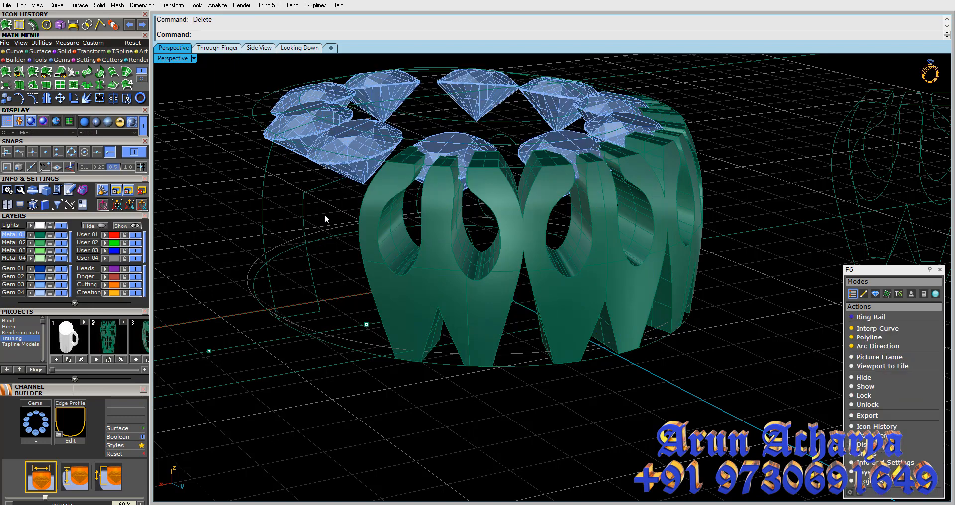
Inspect the head's profile curve among the prongs and undo the deletion of the ring head
left_click(318, 189)
right_click_drag(317, 189, 290, 133)
scroll(289, 134, "up", 5)
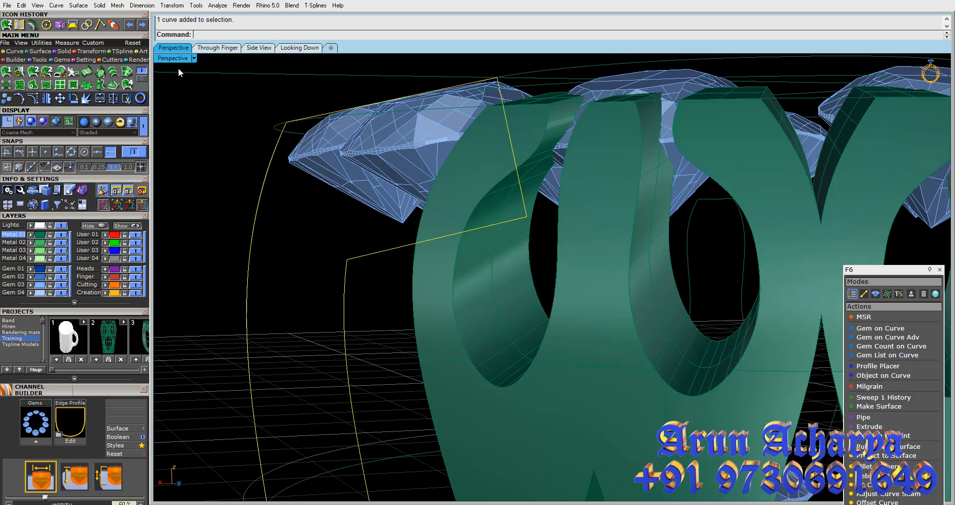
double_click(169, 58)
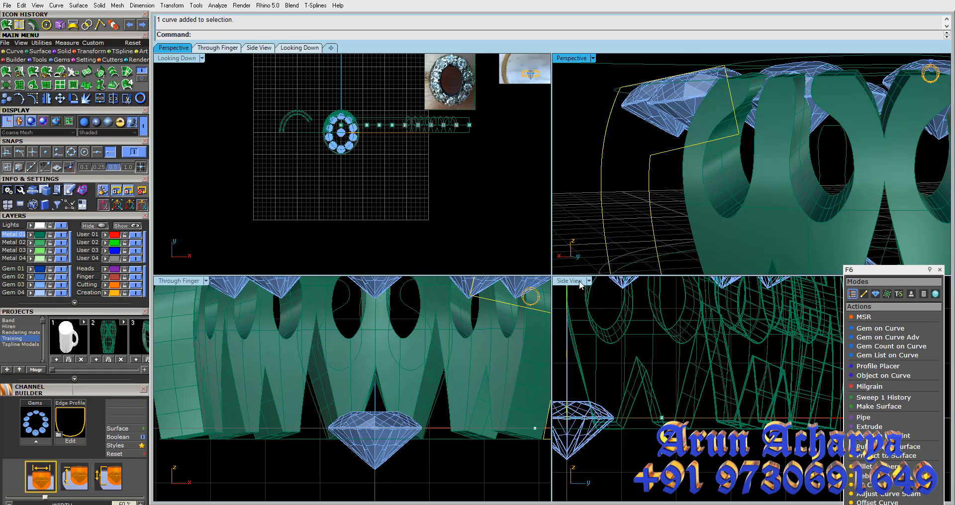
double_click(569, 281)
scroll(469, 228, "down", 5)
key("ctrl+z")
double_click(197, 63)
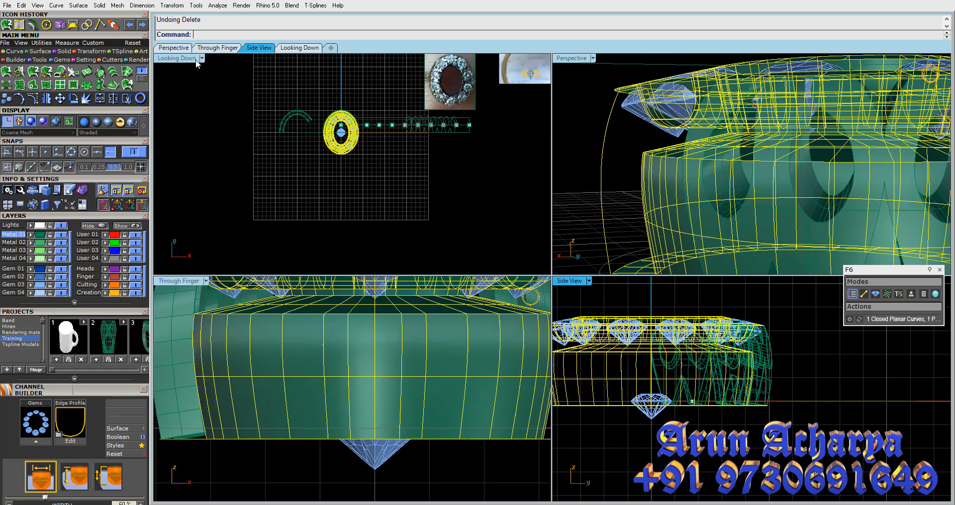
double_click(572, 58)
right_click_drag(577, 85, 500, 259)
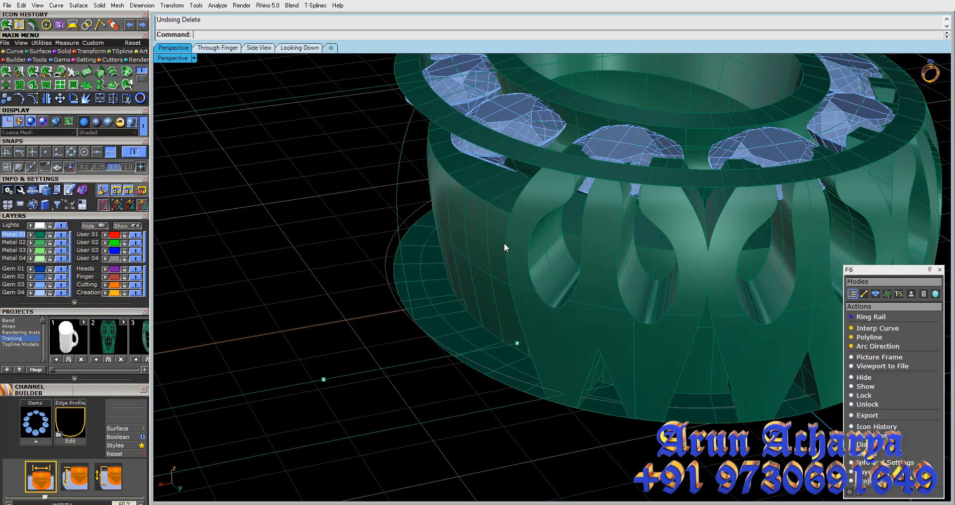
Extract the lower outer wall and the bottom flange surfaces from the ring head polysurface and delete them
left_click(503, 243)
right_click_drag(452, 341, 462, 201)
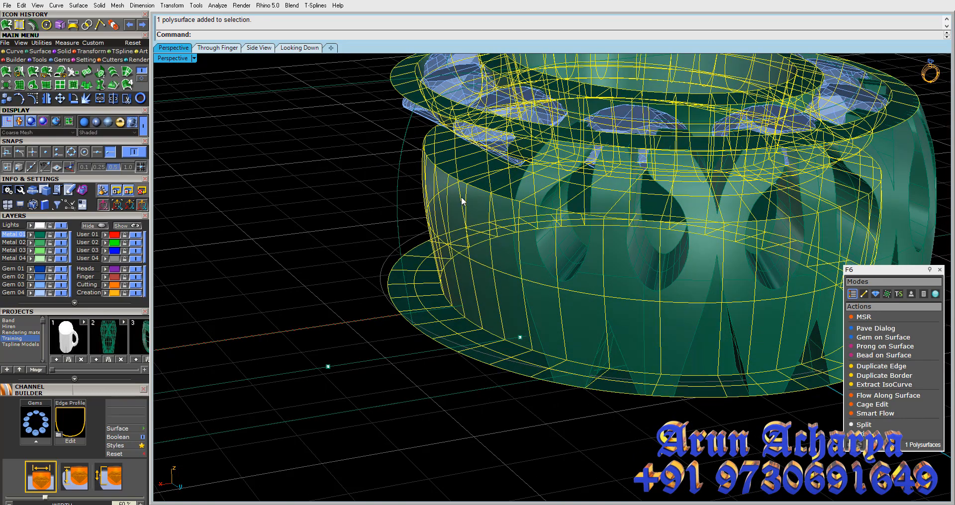
right_click_drag(434, 148, 465, 233)
right_click_drag(438, 155, 417, 133)
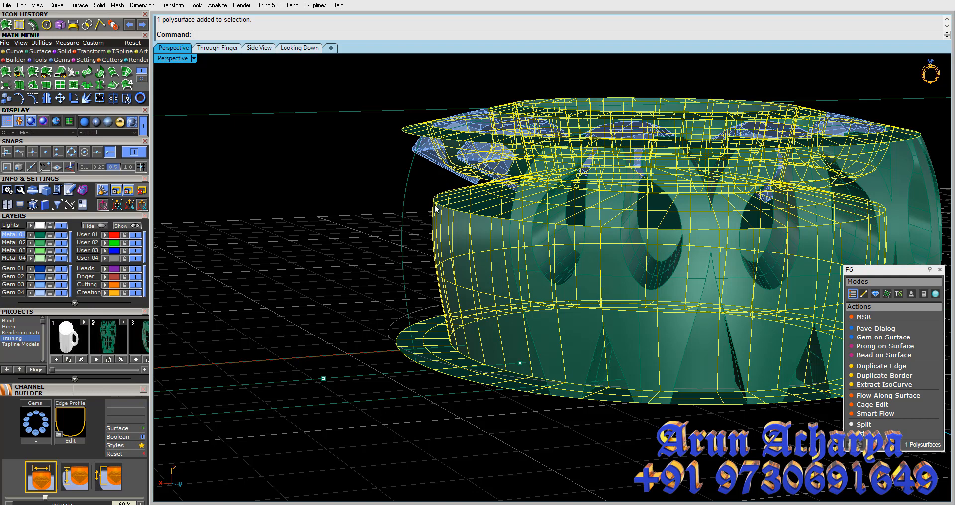
key("Escape")
left_click(63, 51)
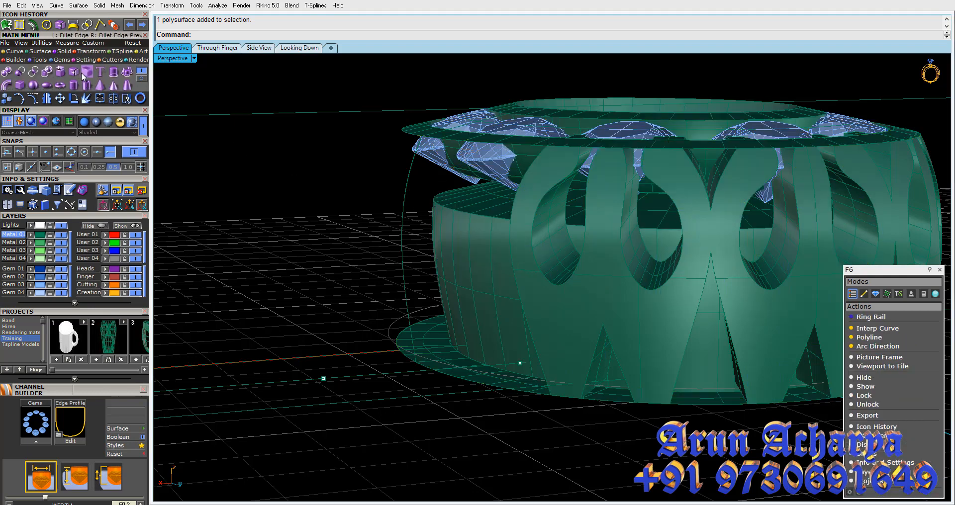
left_click(82, 73)
left_click(520, 310)
left_click(451, 357)
key("Return")
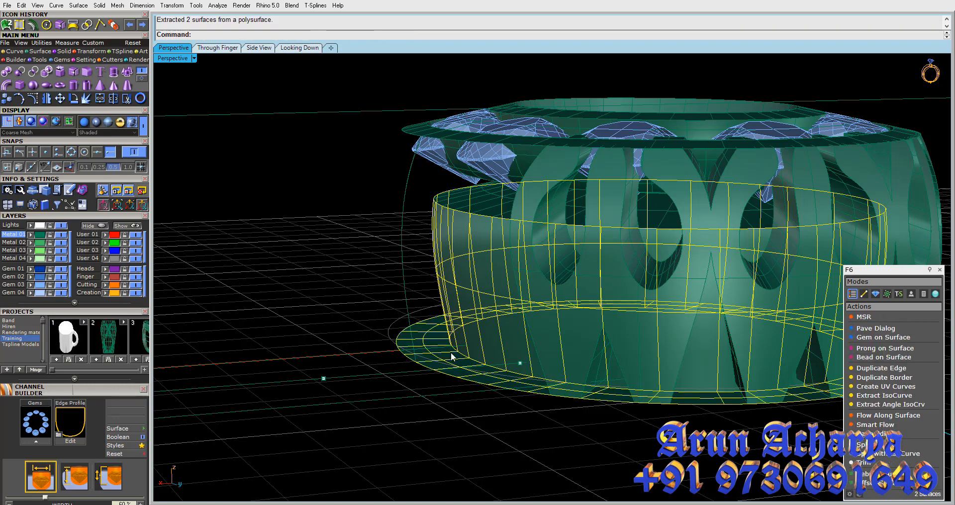
key("Delete")
Extract the protruding flat outer rim surface above the gem channel from the head polysurface and delete it
scroll(422, 117, "up", 5)
left_click(421, 134)
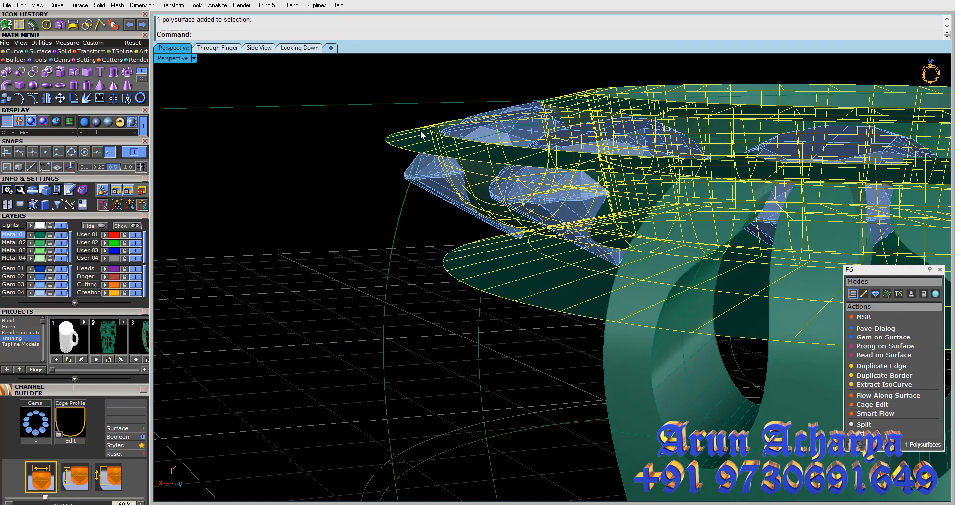
right_click(421, 132)
left_click(421, 132)
right_click(421, 132)
key("Delete")
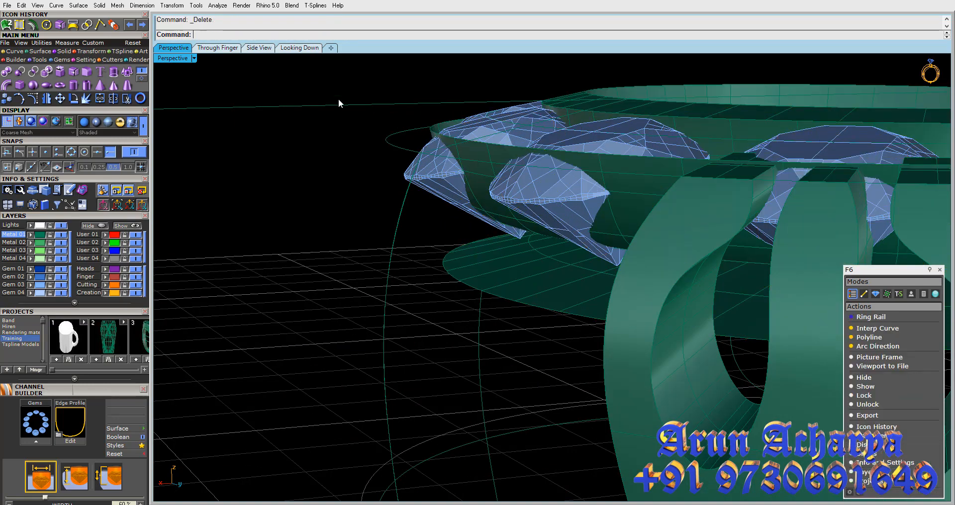
left_click(38, 51)
left_click(115, 74)
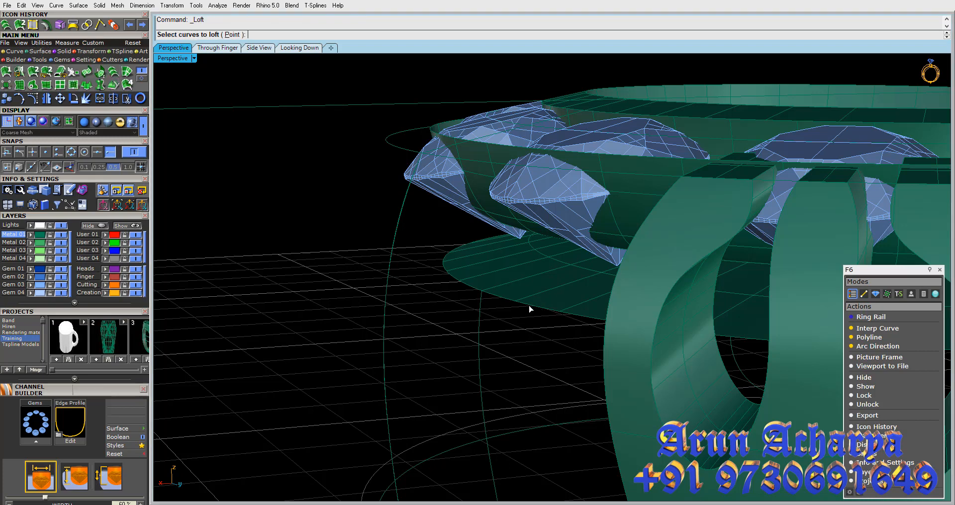
left_click(530, 310)
left_click(474, 145)
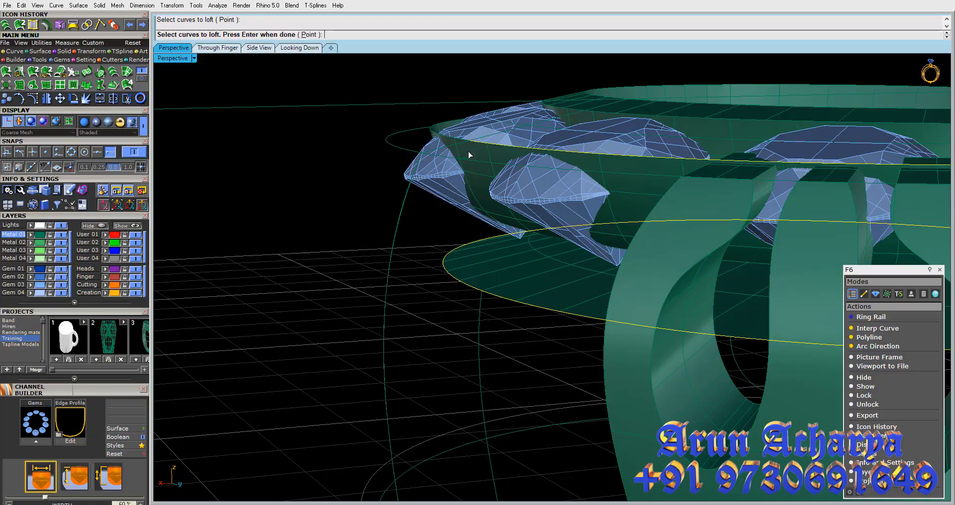
right_click_drag(464, 171, 576, 241)
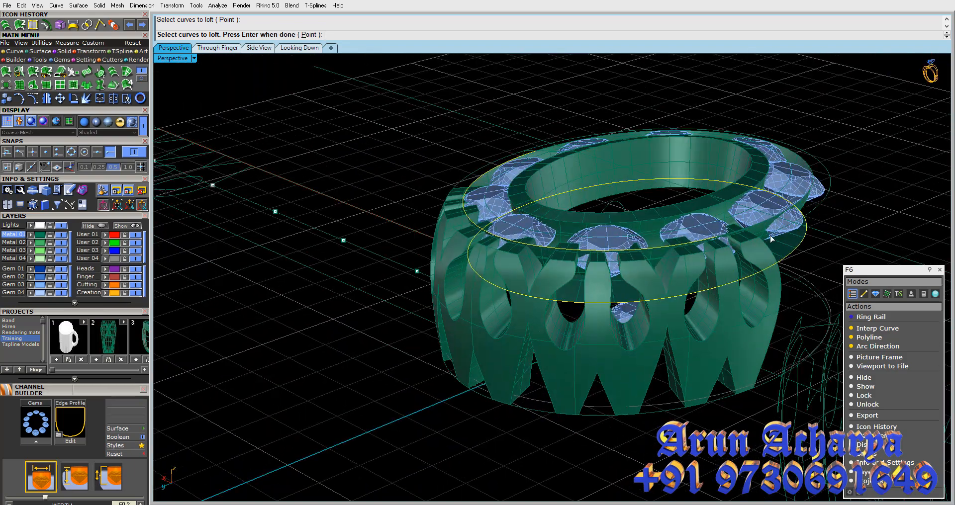
scroll(740, 226, "up", 6)
scroll(738, 224, "down", 3)
right_click_drag(736, 224, 557, 196)
scroll(544, 160, "down", 4)
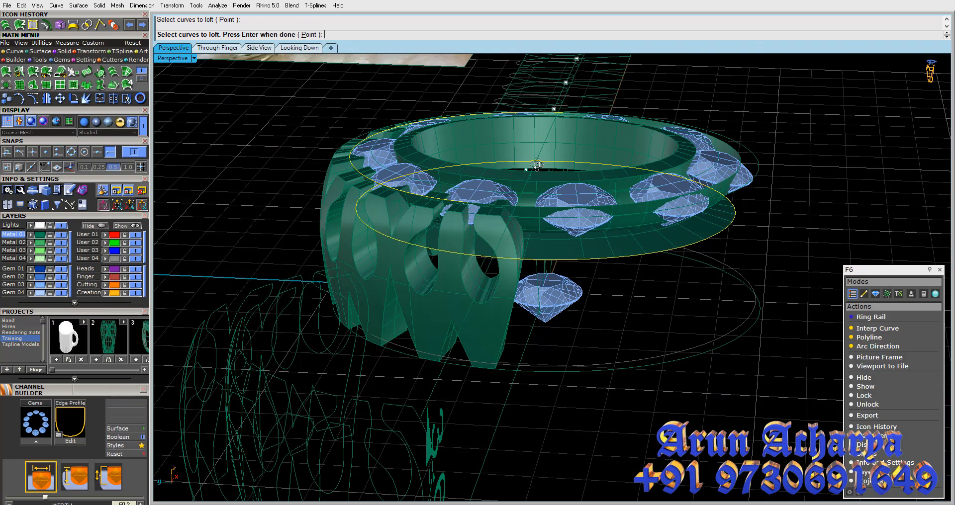
right_click_drag(543, 160, 527, 175)
key("Escape")
Duplicate the open borders of the remaining ring head polysurface
left_click(692, 228)
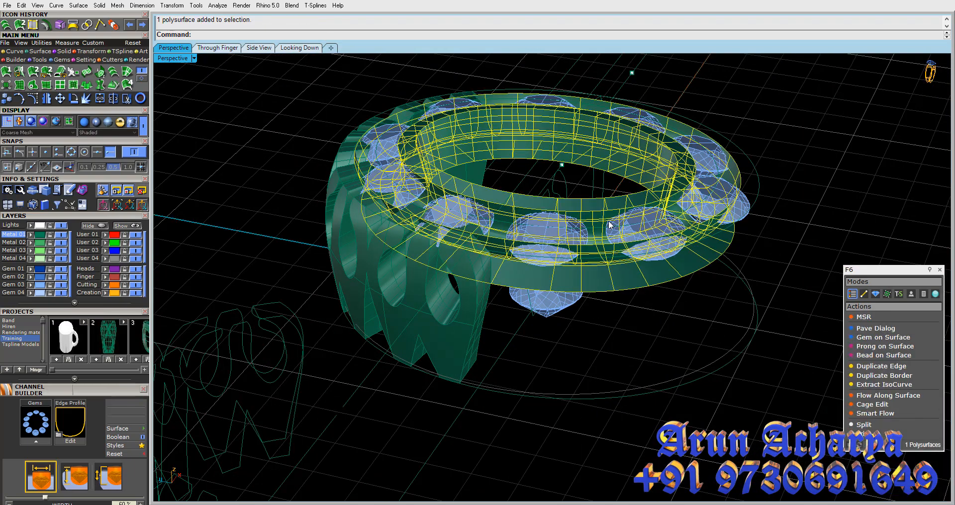
left_click(14, 52)
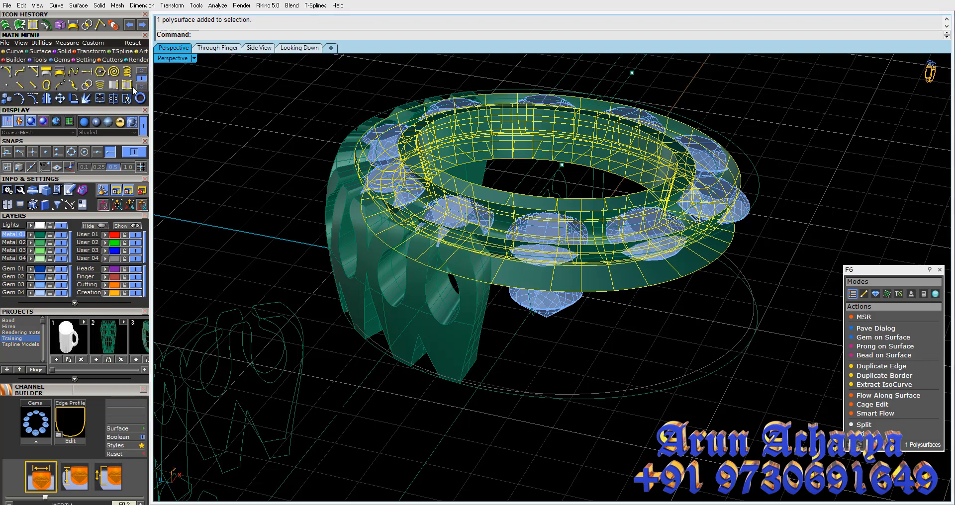
left_click(127, 85)
right_click_drag(572, 300, 492, 271)
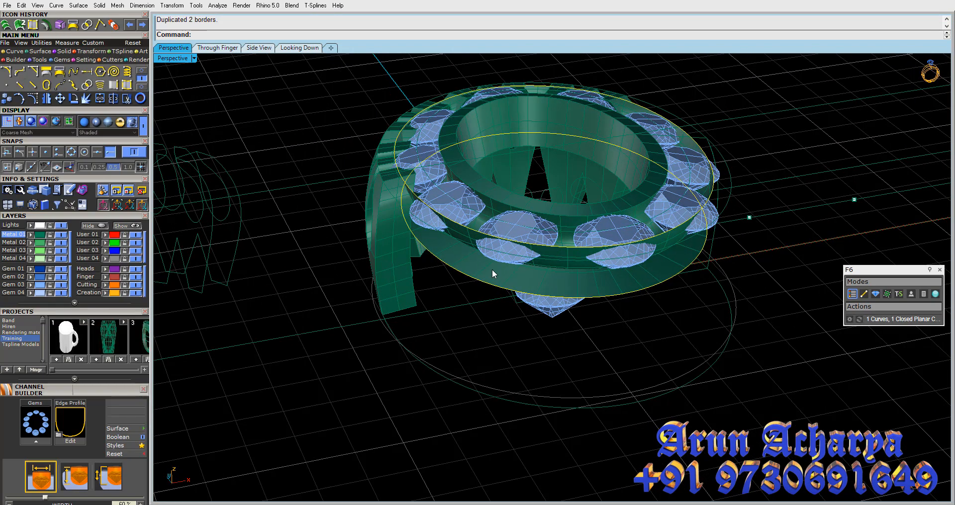
Loft a surface between the two duplicated border curves around the ring head
left_click(8, 25)
right_click_drag(535, 249, 515, 279)
key("Return")
key("Return")
left_click(560, 278)
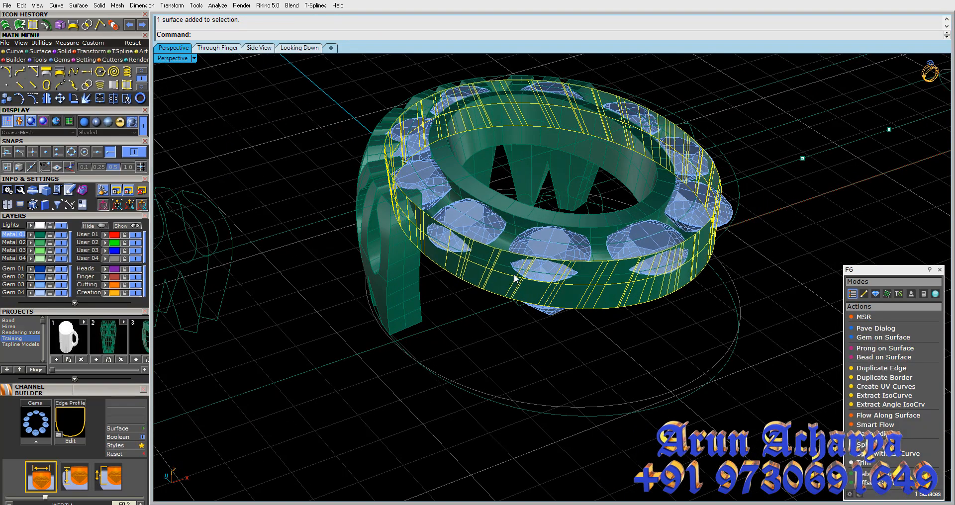
Try rebuilding the lofted surface with point counts U 4 and V 12 at degree 3, and undo both the rebuild and the loft
type("rebuild")
key("Return")
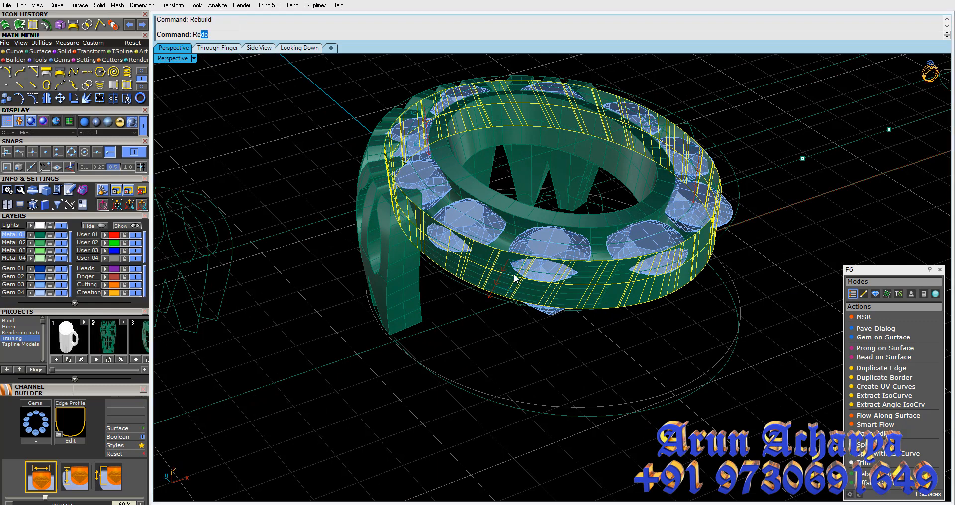
left_click(749, 168)
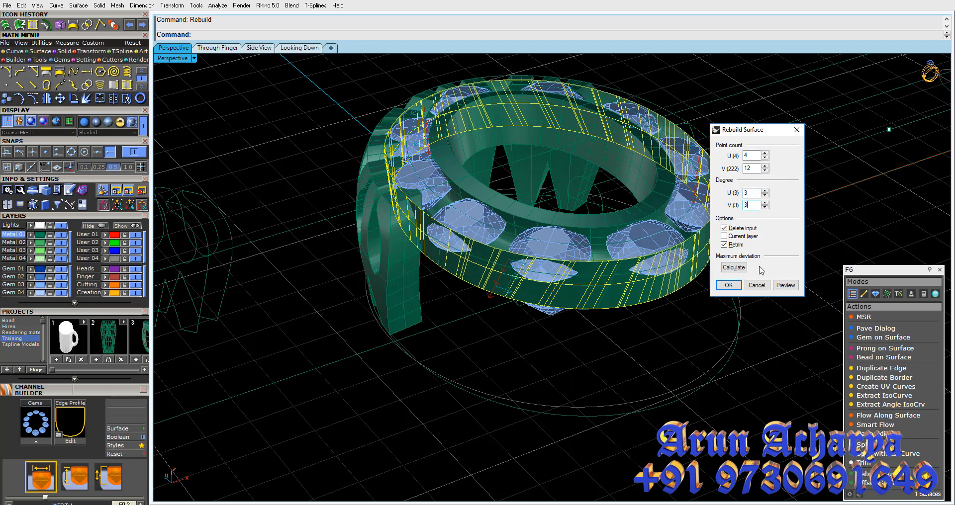
left_click(728, 285)
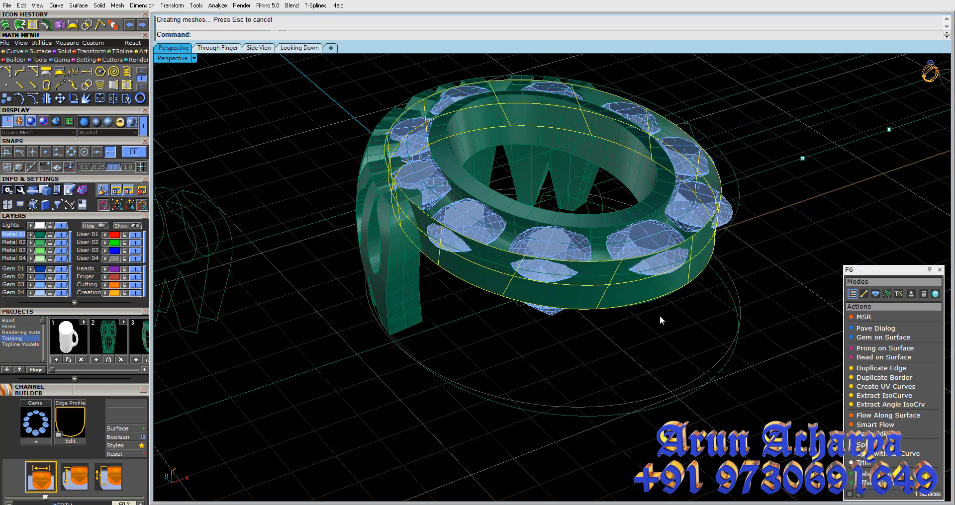
key("ctrl+z")
key("ctrl+z")
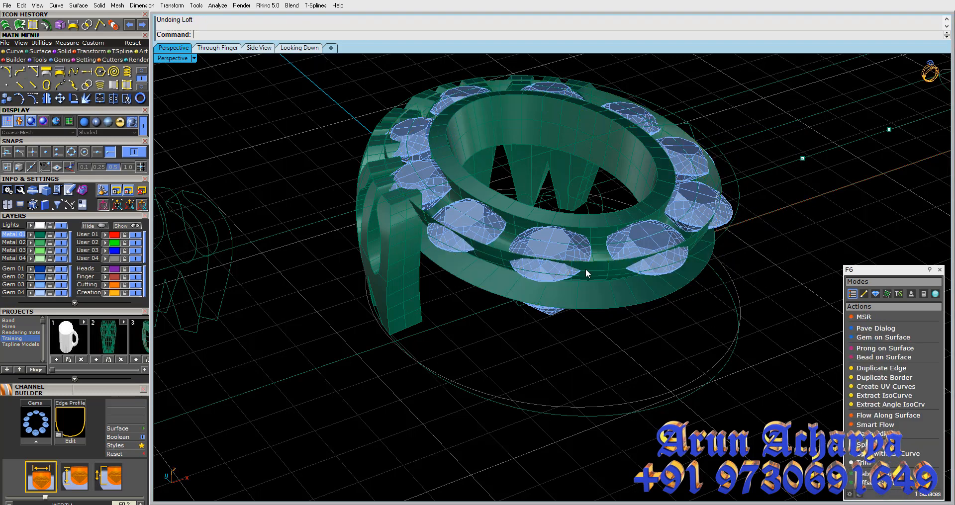
Rebuild the head's two duplicated border curves with a point count of 12 and degree 3
left_click(593, 262)
left_click(617, 287)
left_click(607, 310, "shift")
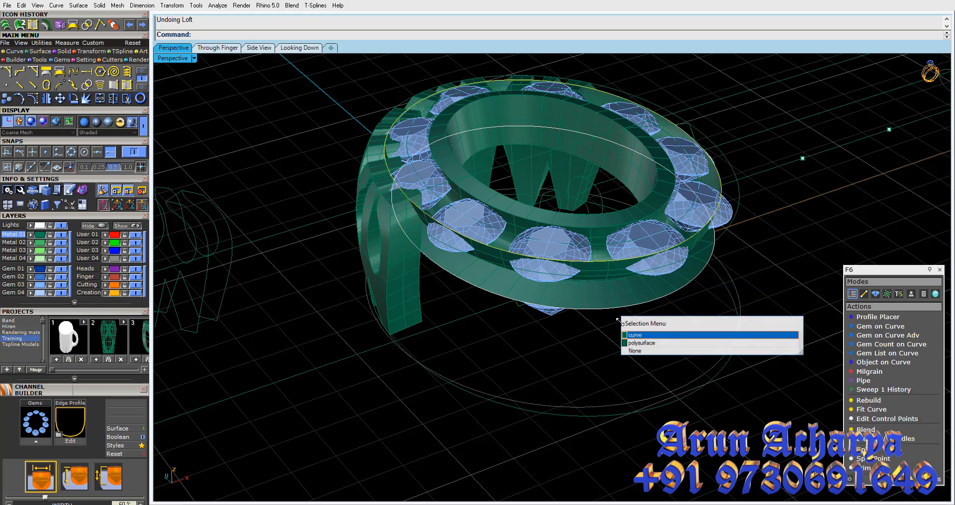
left_click(631, 335)
key("Return")
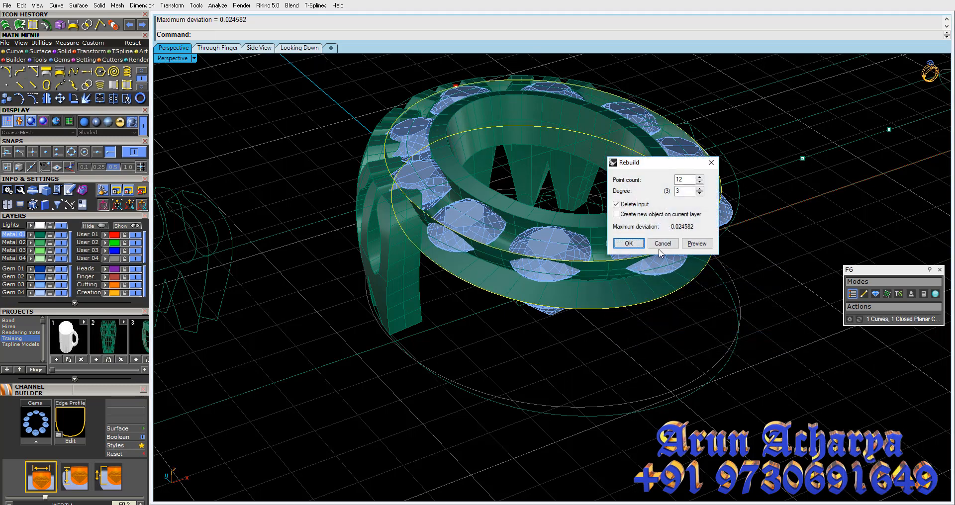
left_click(630, 245)
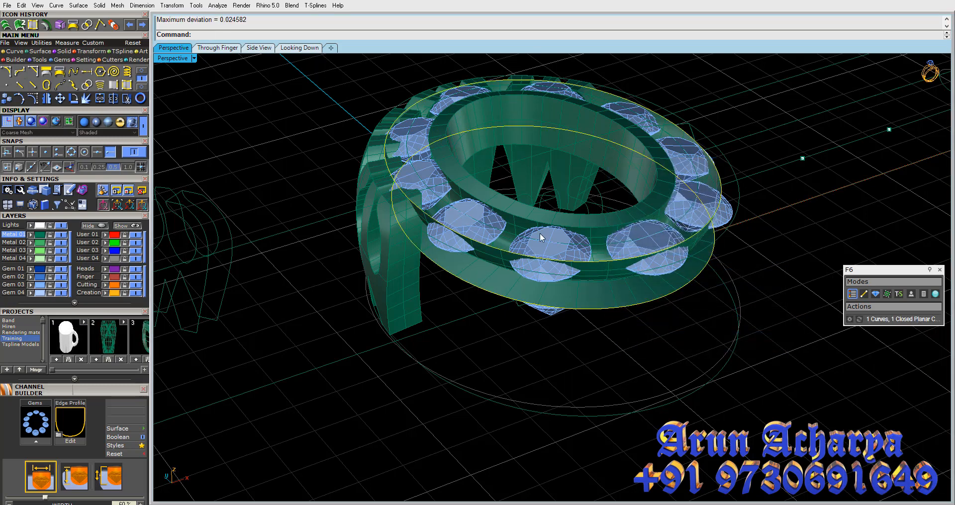
Loft an outer wall between the two rebuilt border curves in Normal style without simplifying the cross sections
type("Loft")
key("Return")
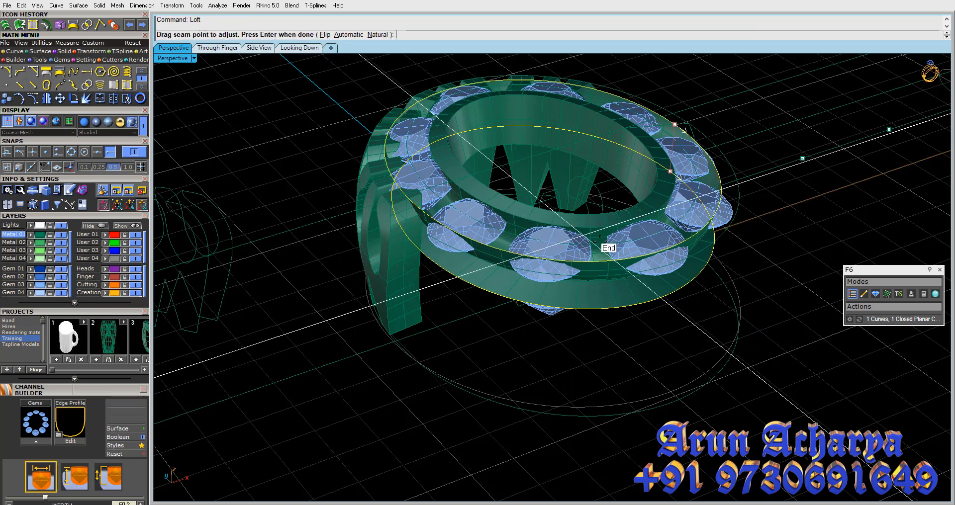
key("Return")
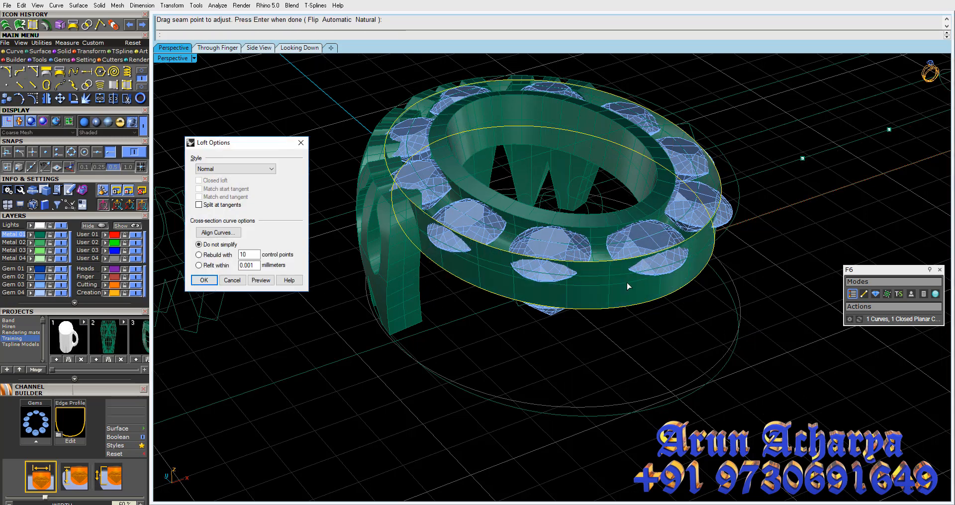
left_click(205, 281)
Try to join the lofted outer wall to the ring head polysurface
left_click(597, 295)
scroll(597, 294, "up", 5)
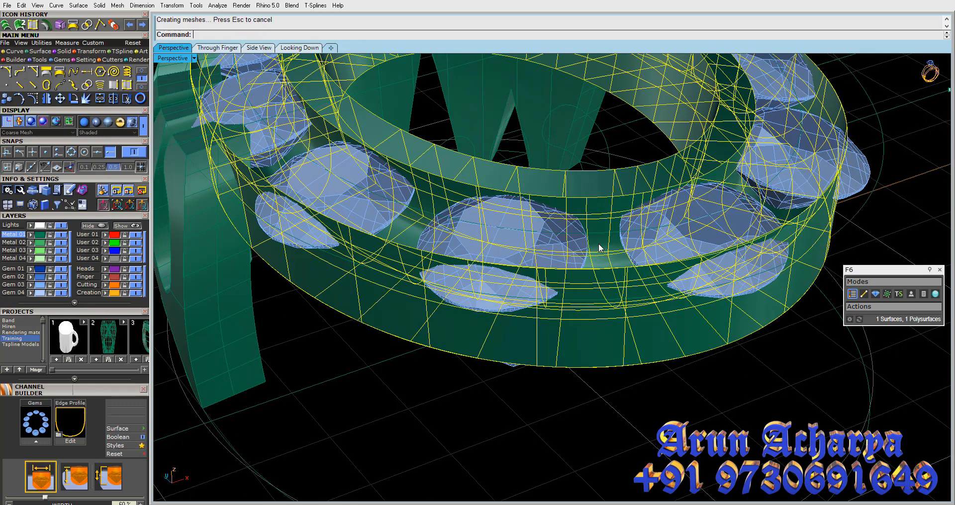
left_click(599, 243)
key("Escape")
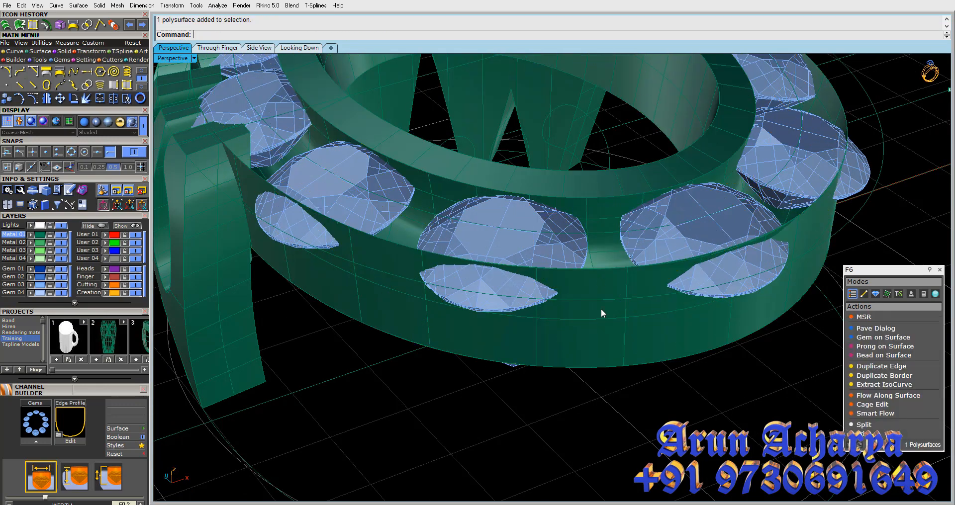
key("ctrl+j")
left_click(603, 318)
key("Escape")
left_click(602, 316)
scroll(602, 316, "down", 5)
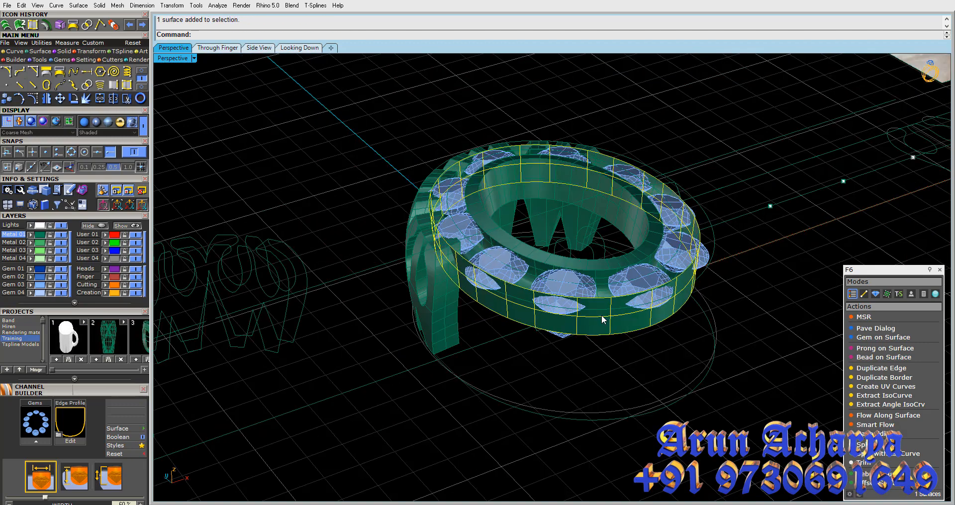
key("Escape")
Delete the ring head polysurface and the lofted outer wall around it
scroll(610, 268, "up", 4)
left_click(610, 266)
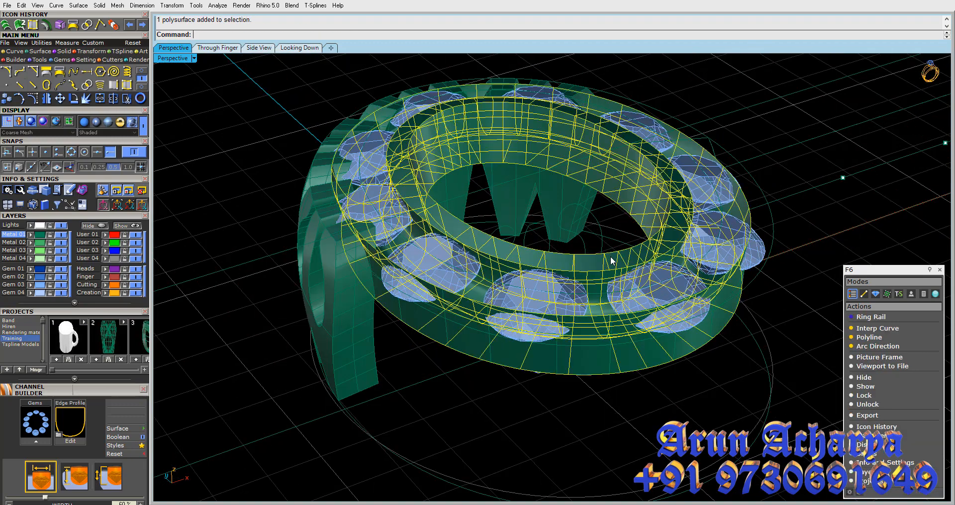
key("Delete")
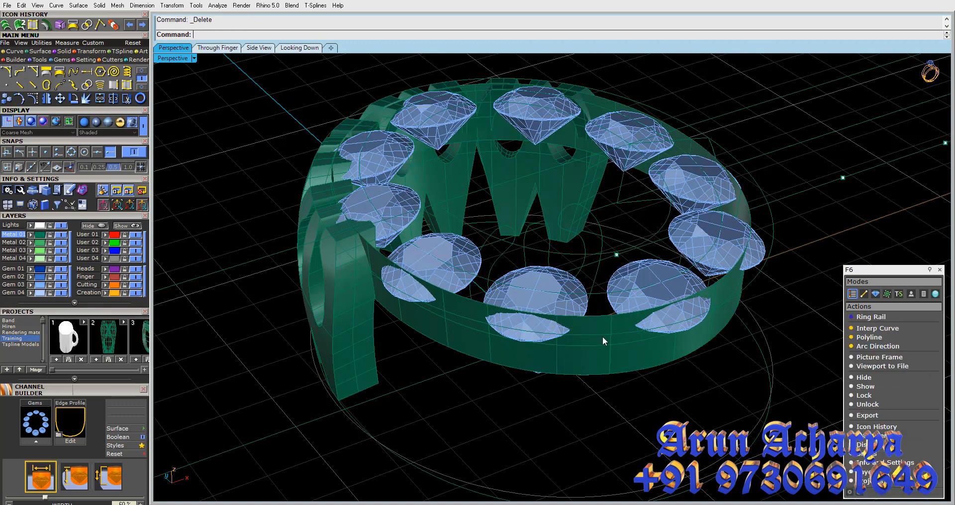
left_click(596, 366)
key("Delete")
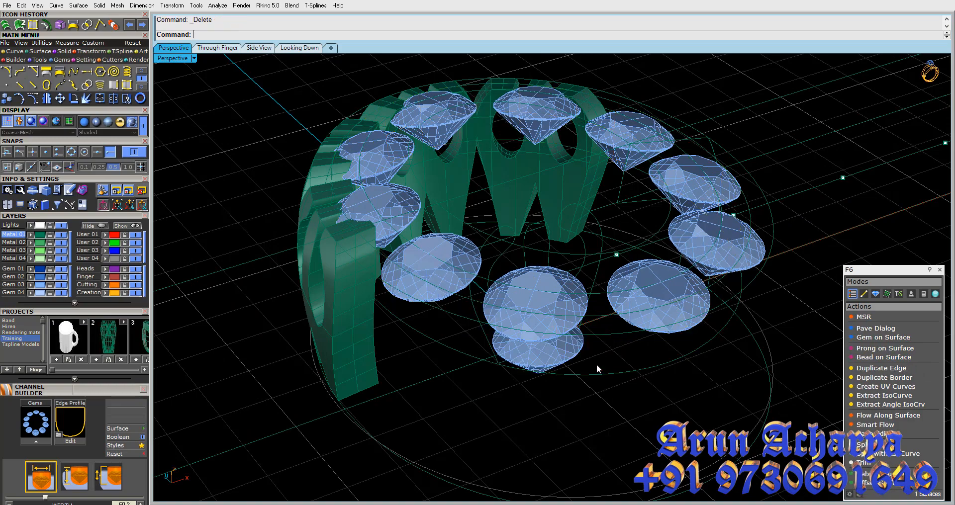
Delete the two border curves left around the gems and prongs
right_click_drag(596, 364, 698, 236)
left_click(656, 315)
scroll(655, 315, "down", 3)
scroll(698, 236, "up", 6)
left_click_drag(748, 222, 721, 259)
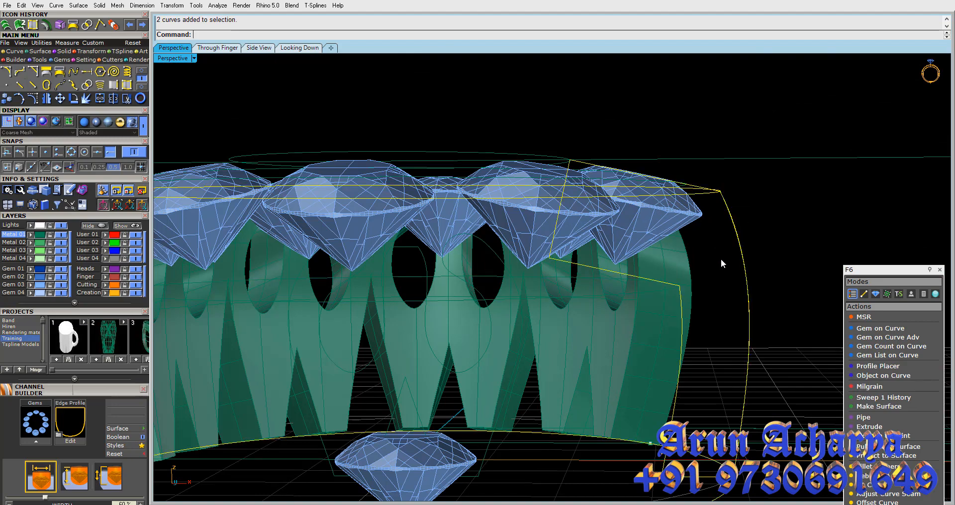
scroll(721, 259, "down", 5)
double_click(175, 59)
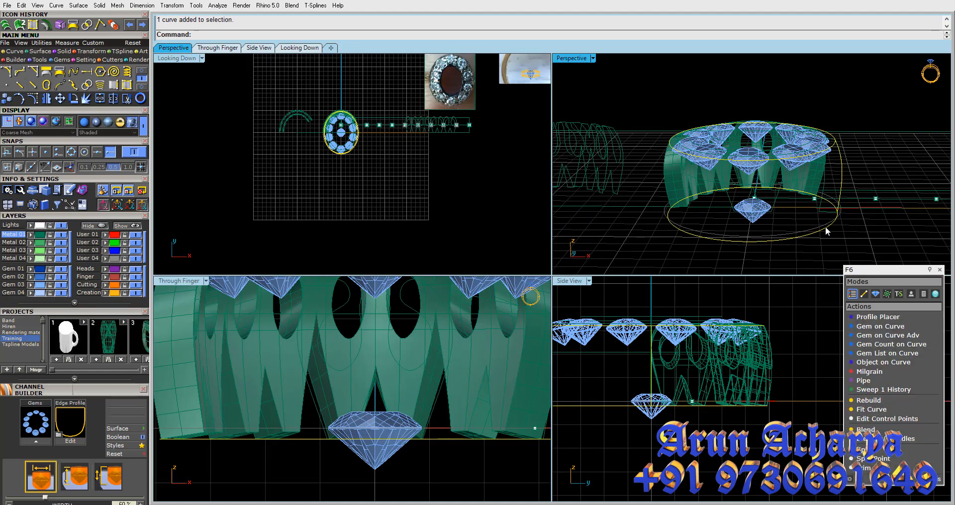
key("Delete")
Examine the closed head profile curve against the gems and prongs in the side and through-finger views
left_click(821, 213)
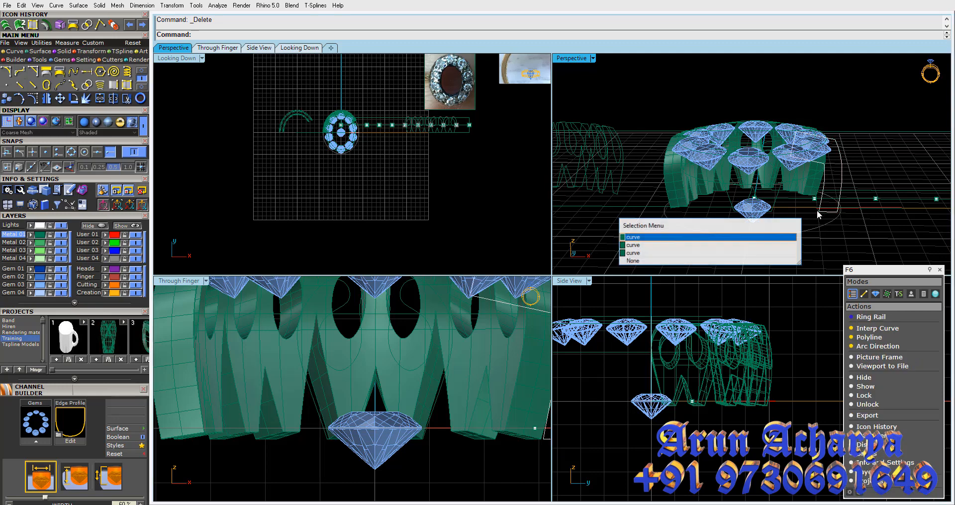
left_click(754, 241)
double_click(572, 281)
scroll(575, 279, "down", 4)
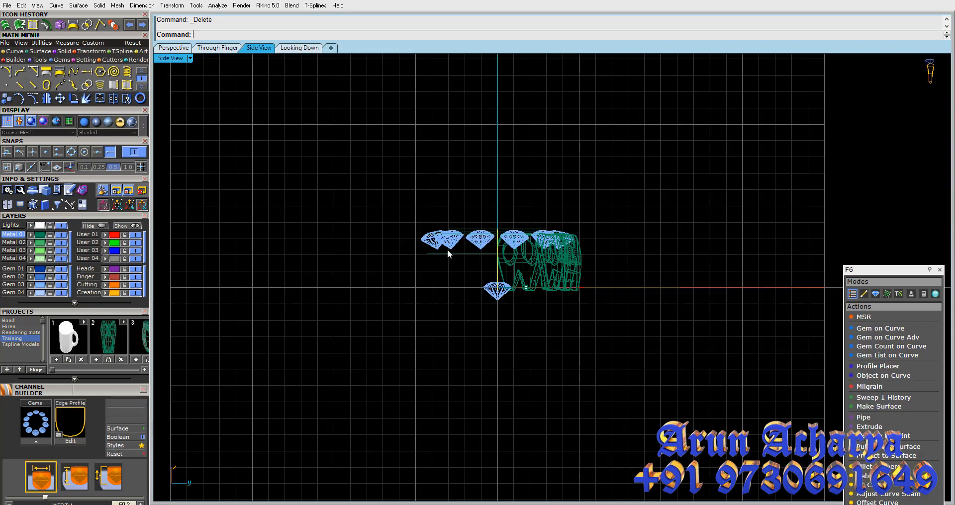
scroll(423, 239, "up", 3)
double_click(175, 57)
scroll(408, 361, "down", 6)
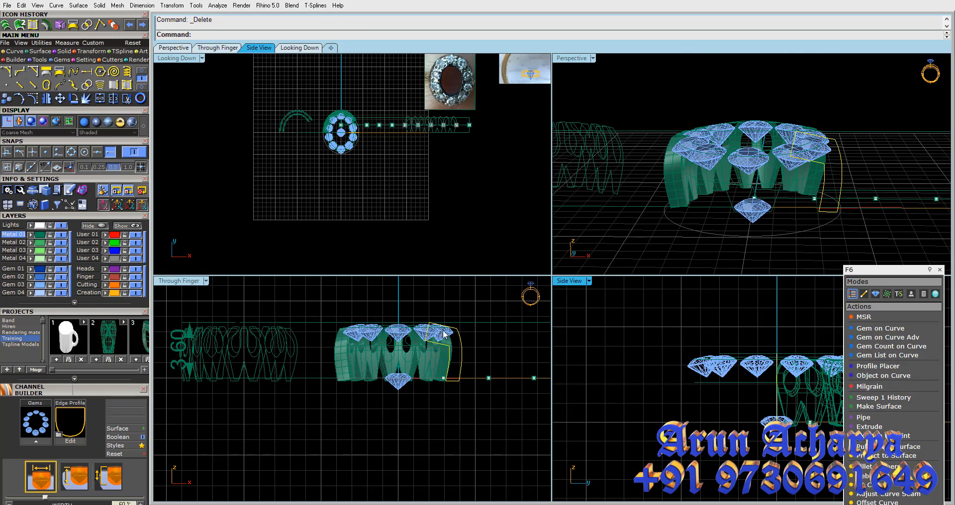
scroll(442, 330, "up", 6)
scroll(443, 331, "down", 4)
double_click(189, 282)
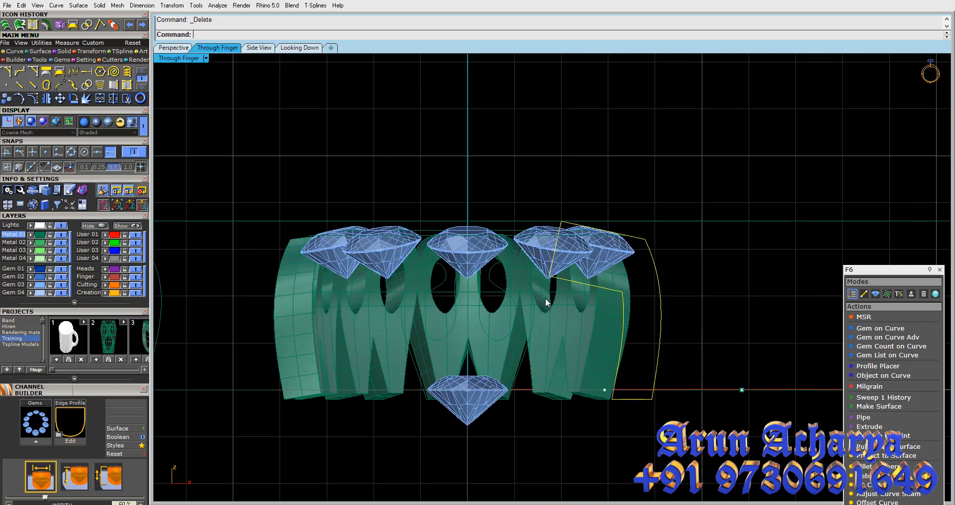
scroll(524, 224, "up", 4)
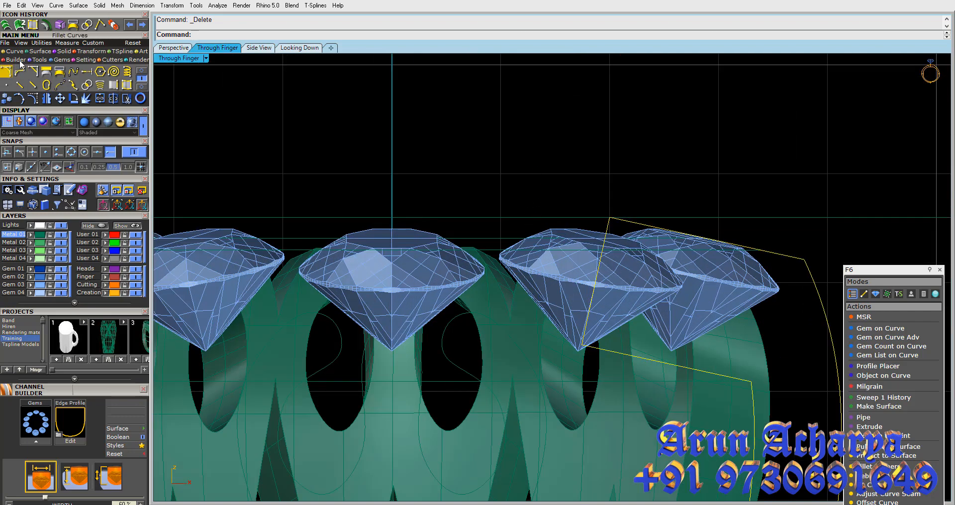
left_click(141, 75)
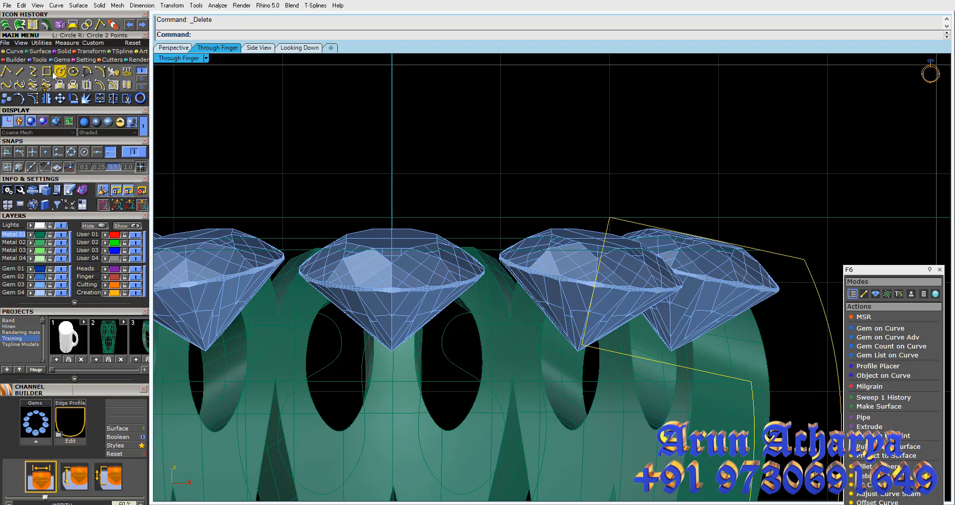
left_click(46, 71)
left_click(578, 348)
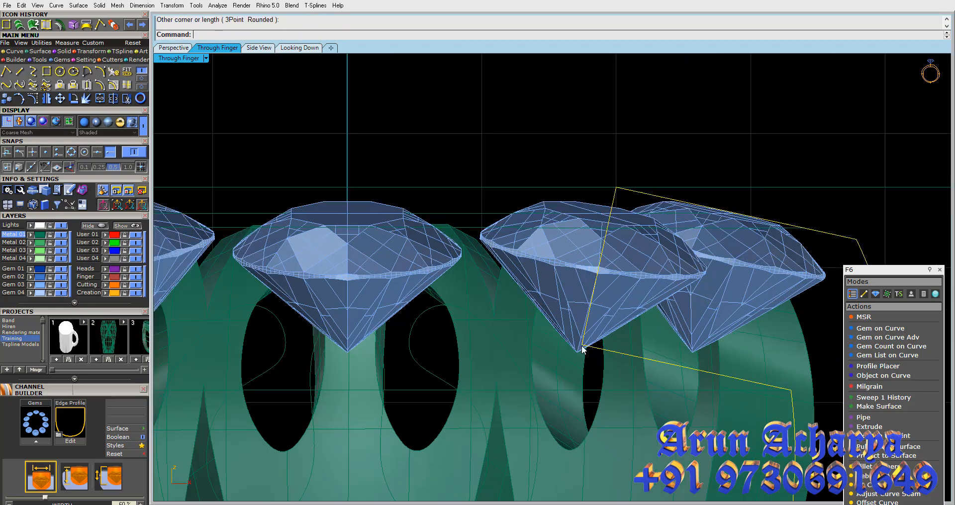
scroll(587, 346, "up", 3)
scroll(609, 159, "up", 2)
left_click(605, 153)
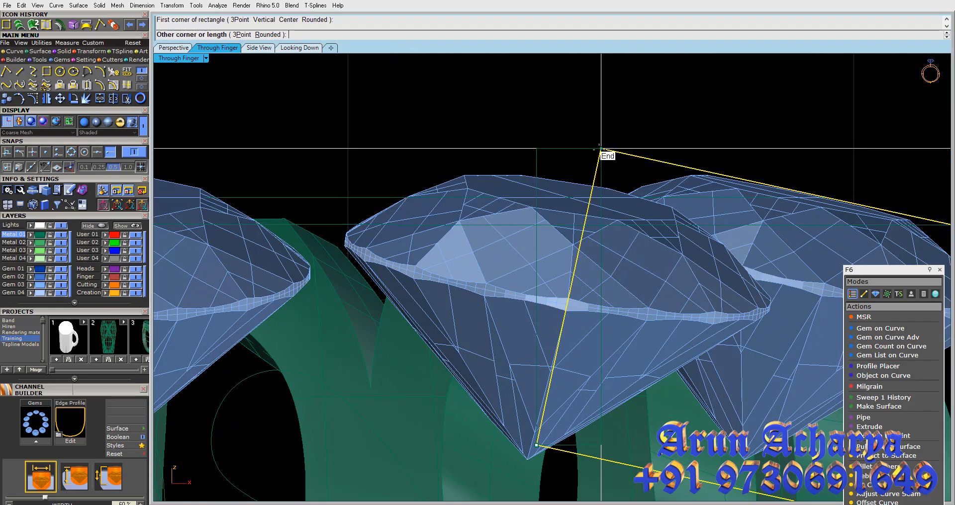
Draw a three-point rectangle along the head profile's slanted inner edge, with its width reaching the profile's upper outer corner
key("Return")
left_click(256, 34)
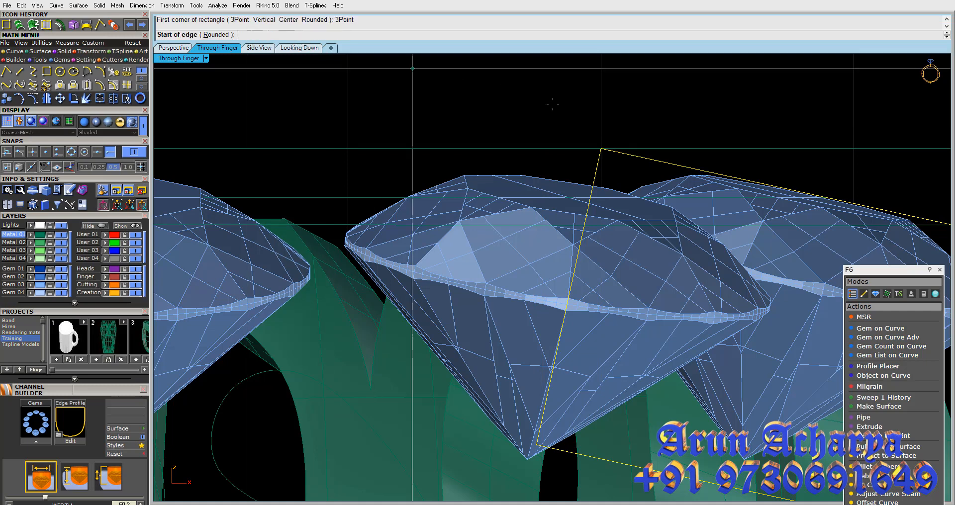
left_click(601, 149)
left_click(536, 445)
scroll(536, 445, "down", 3)
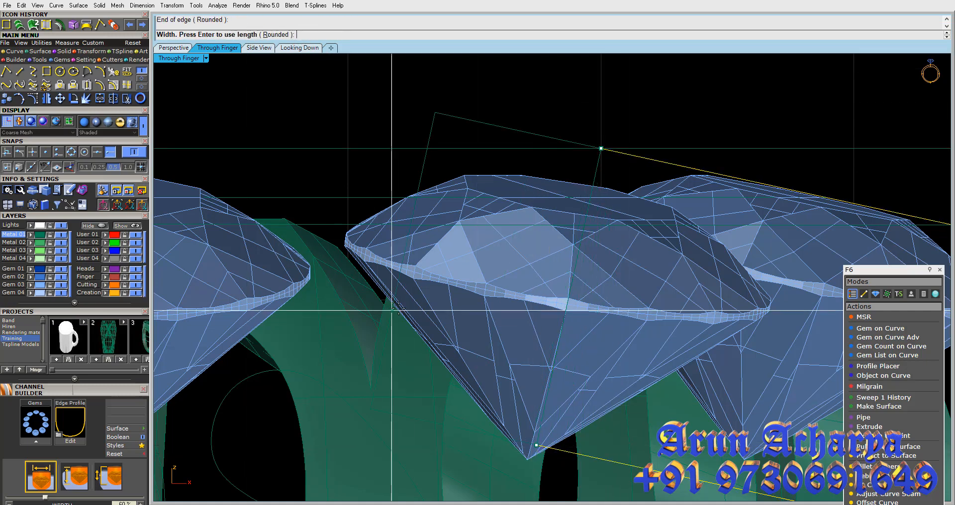
right_click_drag(746, 455, 643, 414)
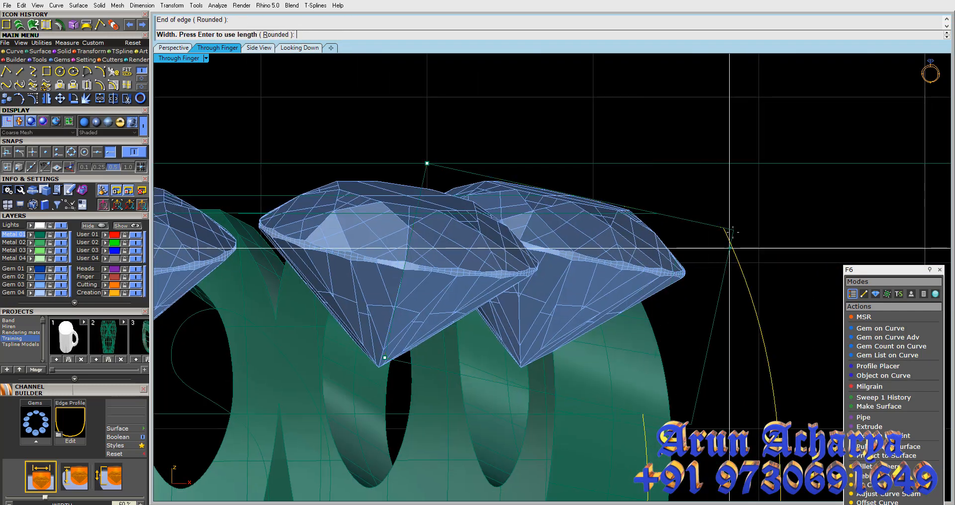
left_click(724, 228)
left_click_drag(727, 332, 683, 335)
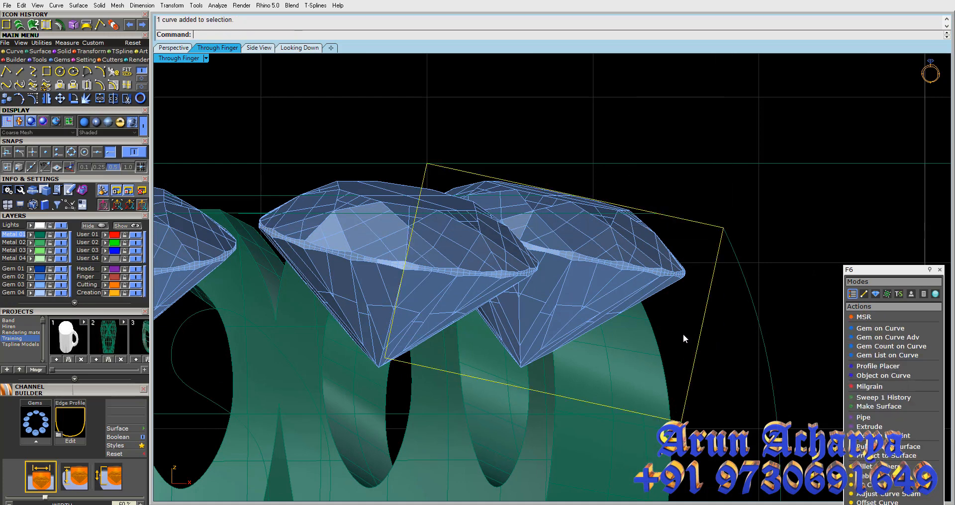
Sweep the slanted rectangle along the inner oval curve with a Freeform one-rail sweep and unsimplified cross sections
double_click(184, 62)
double_click(570, 59)
right_click_drag(564, 75, 572, 164)
scroll(682, 176, "up", 4)
left_click(571, 285)
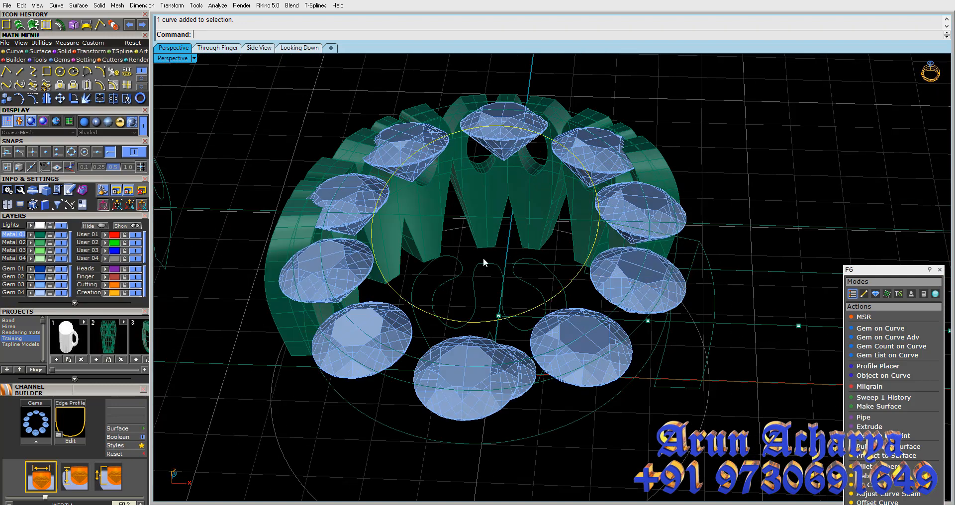
left_click(40, 51)
left_click(19, 72)
scroll(699, 244, "up", 1)
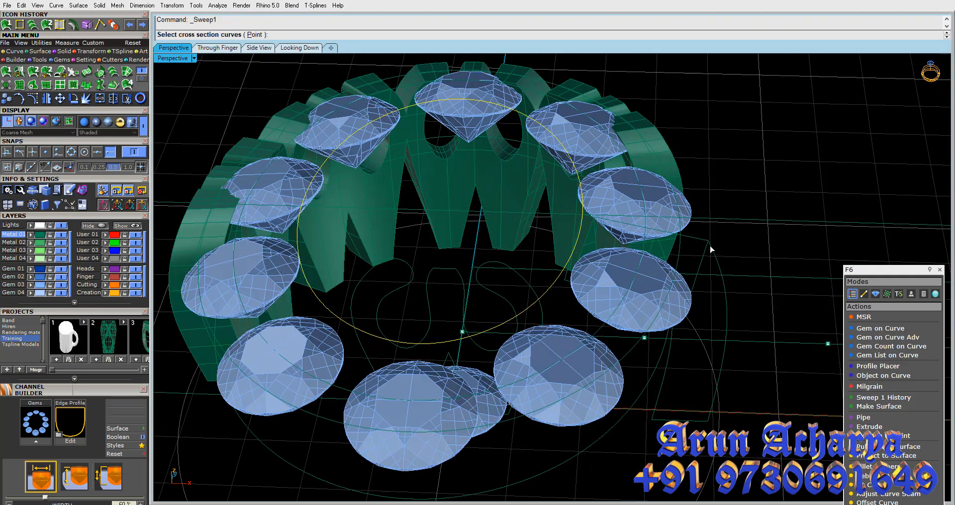
left_click(703, 255)
left_click(727, 274)
key("Return")
key("Return")
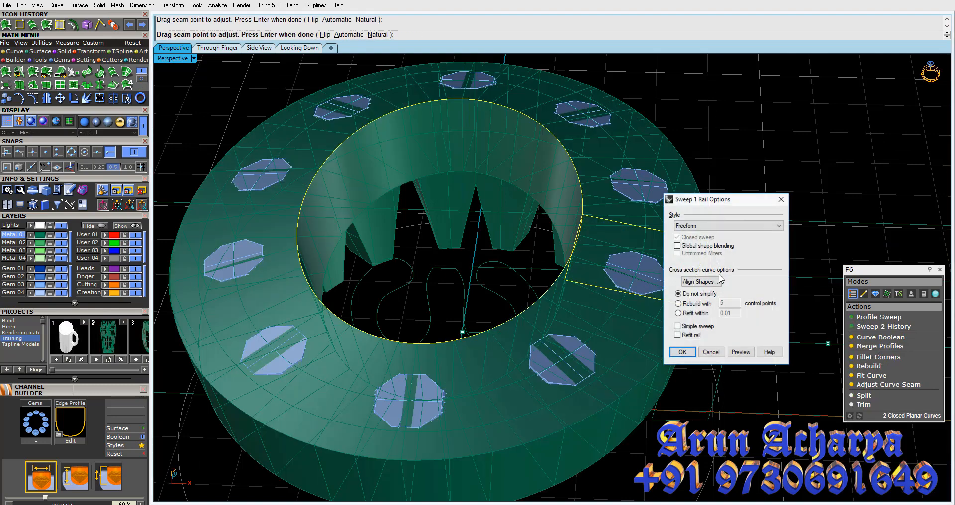
key("Return")
Select all the gems set around the swept ring head, leaving out the loose gem beneath it
scroll(627, 272, "down", 5)
right_click_drag(627, 272, 615, 223)
left_click(605, 273)
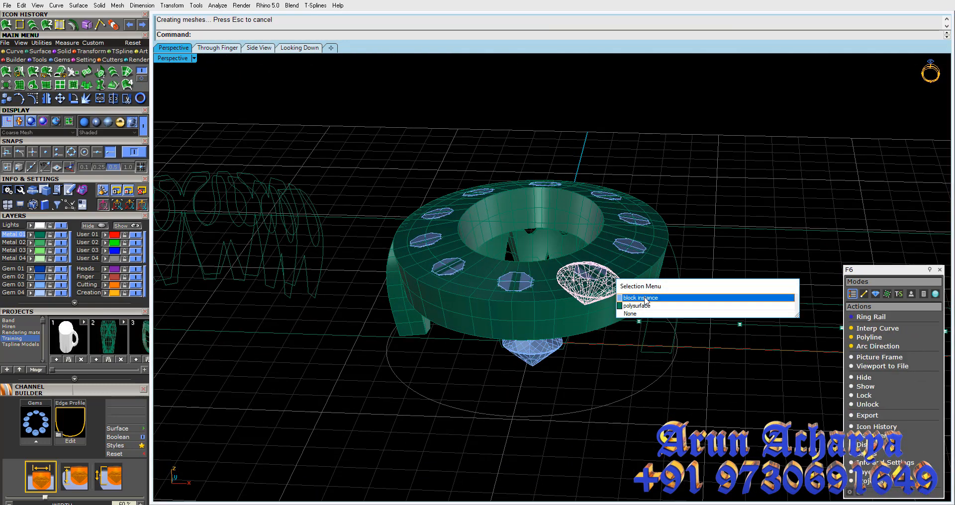
key("Escape")
left_click(43, 287)
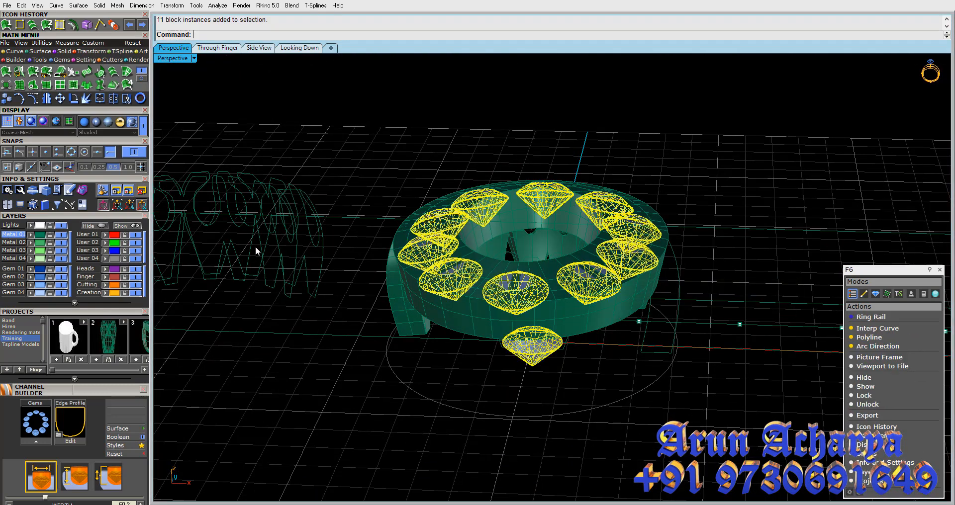
left_click(537, 364, "ctrl")
right_click_drag(504, 361, 732, 396)
scroll(636, 370, "up", 6)
scroll(539, 256, "down", 3)
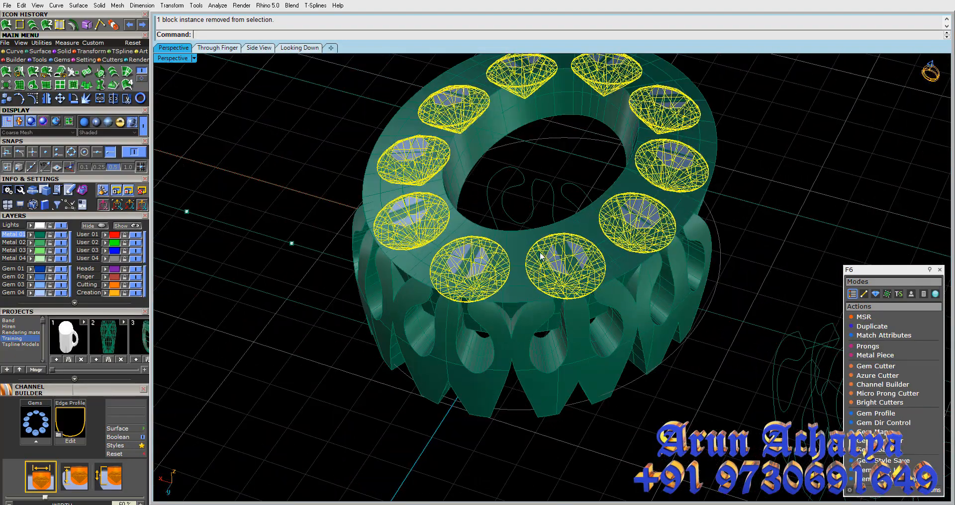
Build a channel cutter along the selected halo gems with Channel Builder
right_click_drag(540, 256, 542, 277)
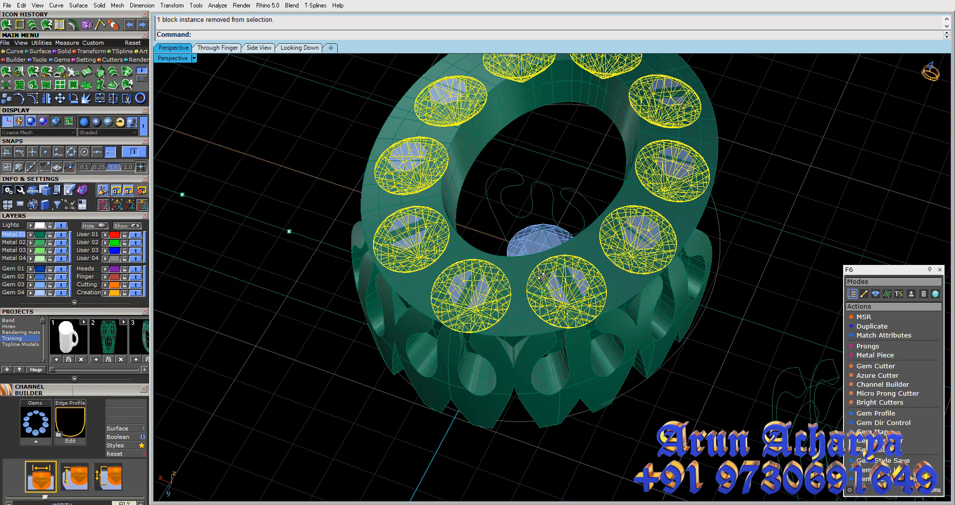
right_click_drag(582, 309, 619, 270)
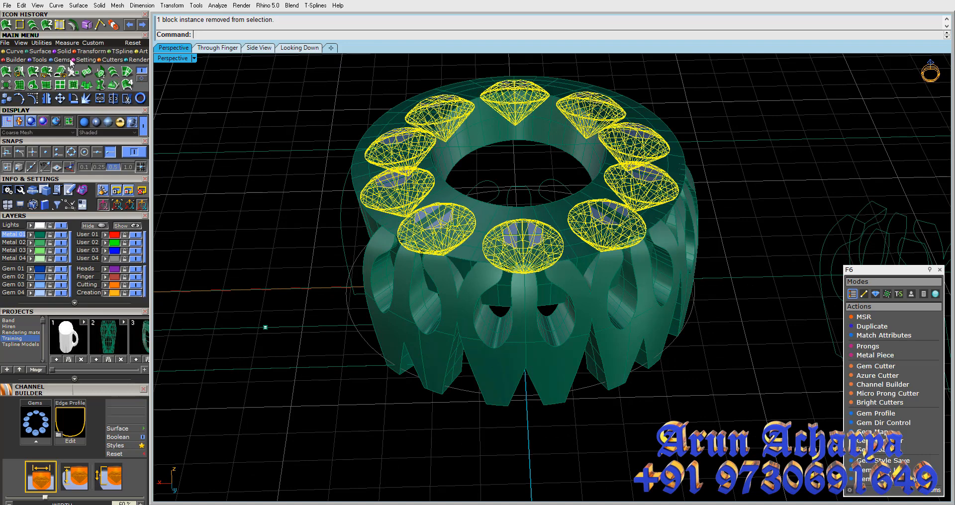
left_click(106, 60)
left_click(33, 73)
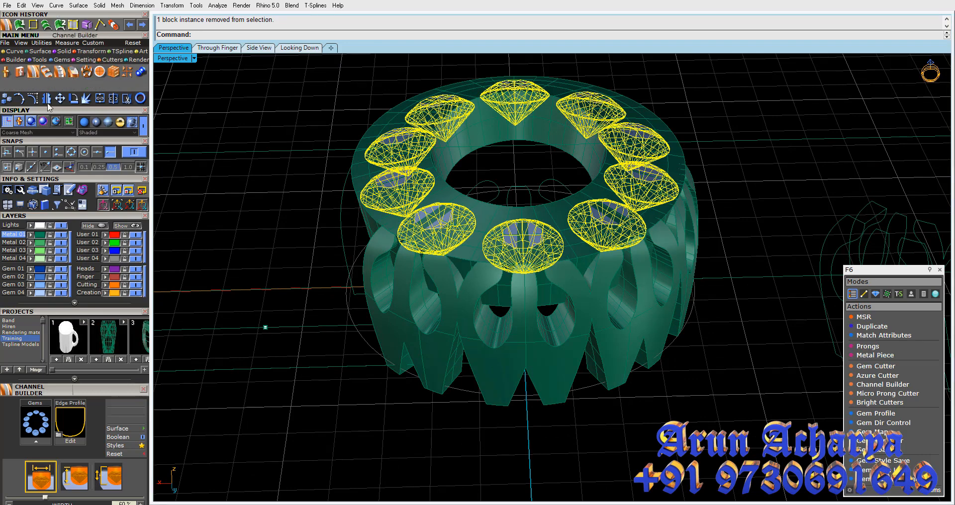
left_click(36, 441)
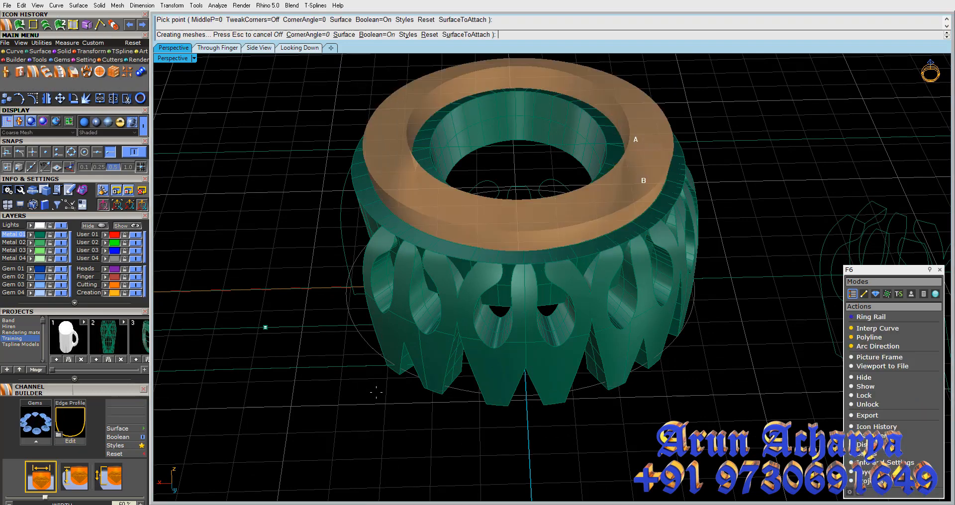
scroll(494, 278, "up", 5)
Subtract the channel cutter from the halo's upper ring body, keeping the cutter
left_click(515, 316)
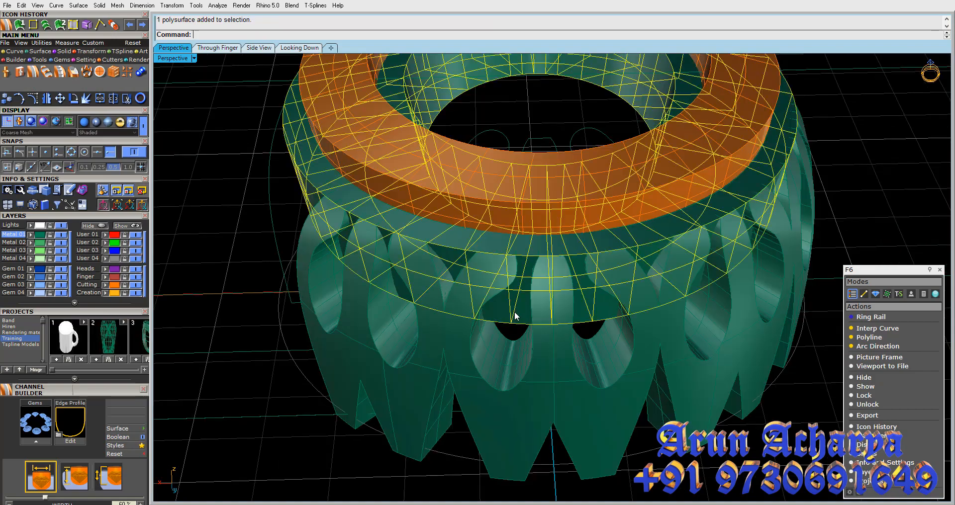
left_click(63, 52)
left_click(33, 72)
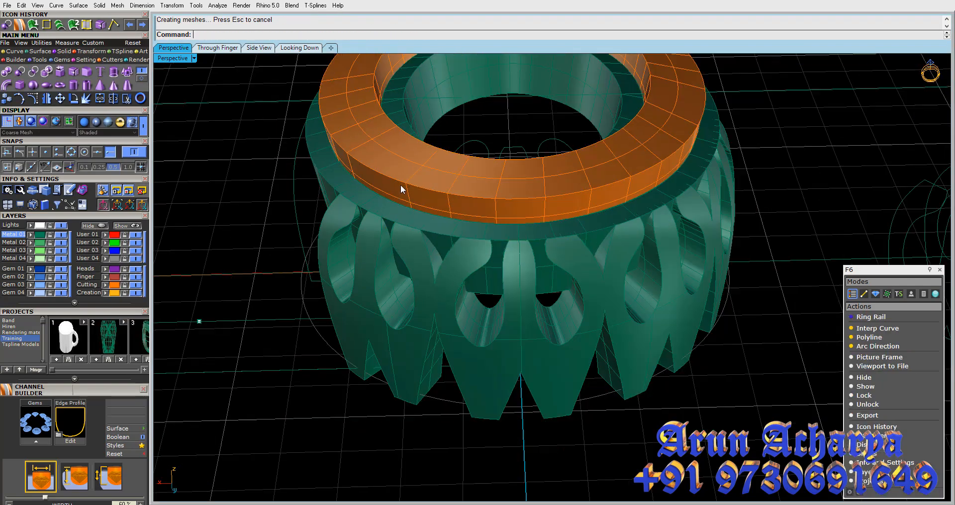
Subtract the channel cutter from the pierced gallery body below the ring with a Boolean difference, keeping the cutter
left_click(393, 212)
right_click_drag(394, 211, 389, 166)
left_click(368, 259)
left_click(20, 72)
left_click(393, 114)
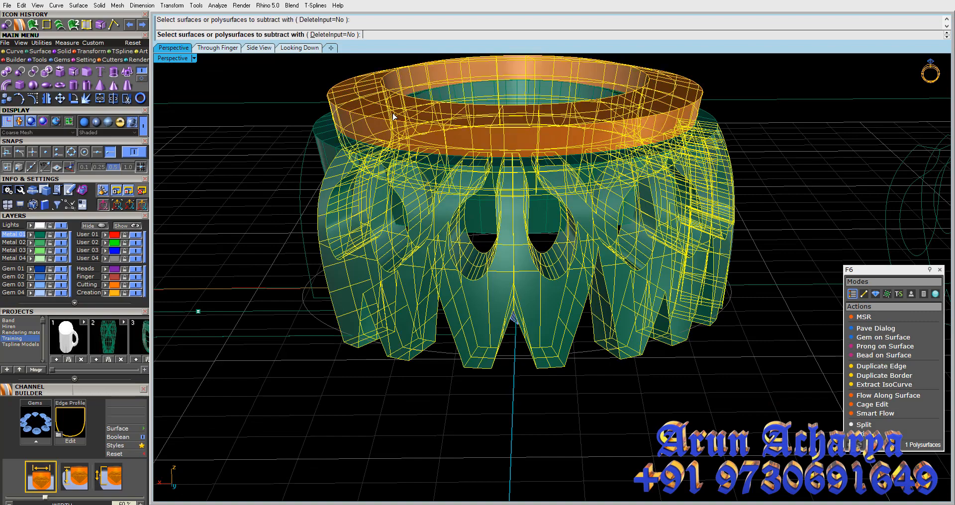
key("Return")
Delete the leftover channel cutter above the halo
right_click_drag(394, 116, 386, 212)
left_click(380, 180)
key("Delete")
left_click(436, 310)
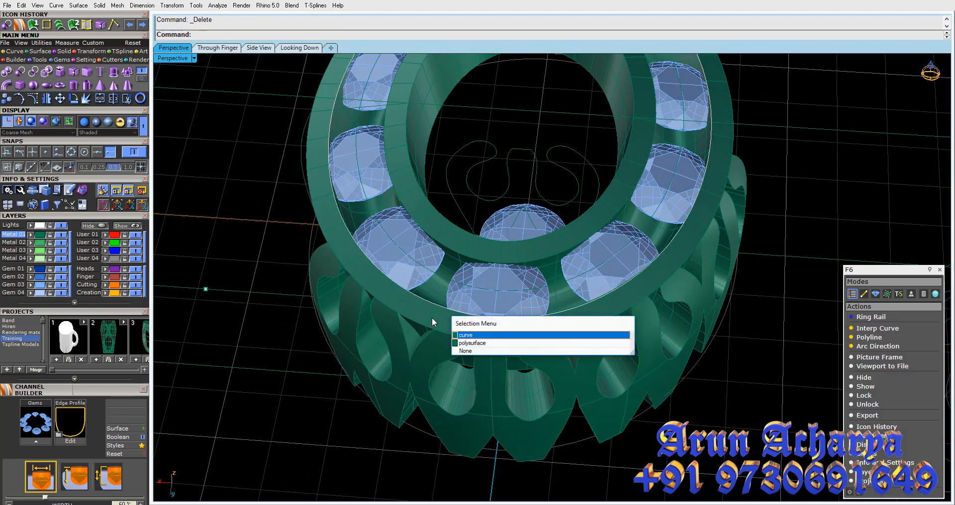
left_click(433, 319)
right_click(433, 319)
right_click_drag(433, 319, 455, 240)
key("Escape")
Examine the stone and prong arrangement in the halo reference photo and compare it with the modelled ring
right_click_drag(164, 369, 467, 231, "shift")
scroll(390, 256, "up", 10)
scroll(480, 237, "down", 6)
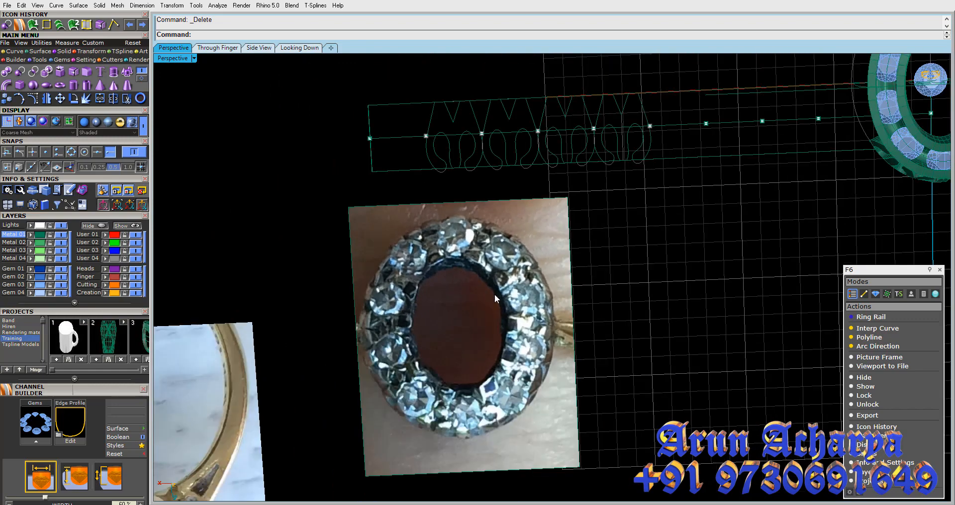
right_click_drag(493, 292, 495, 251, "shift")
scroll(526, 296, "up", 4)
right_click_drag(521, 305, 555, 222, "shift")
scroll(531, 303, "up", 2)
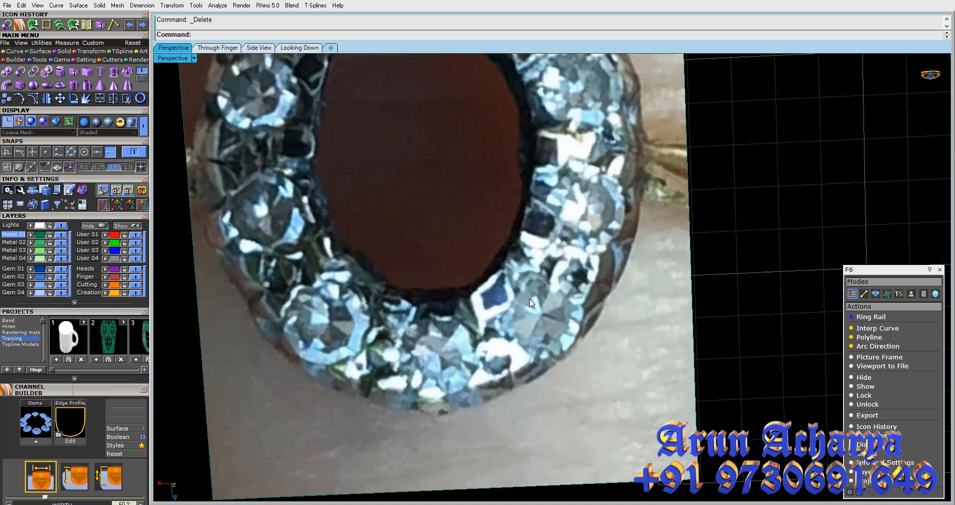
right_click_drag(495, 311, 538, 300)
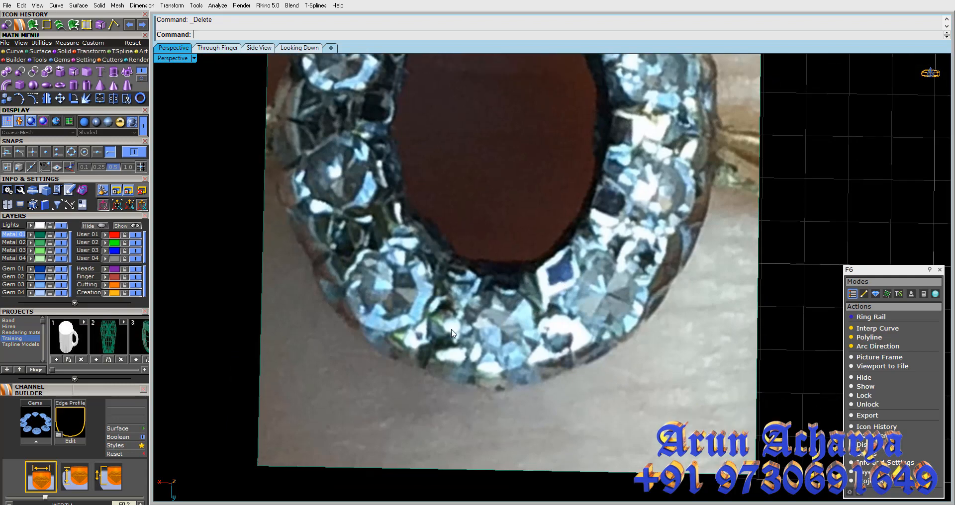
right_click_drag(451, 329, 481, 326)
scroll(498, 291, "down", 6)
scroll(441, 238, "up", 10)
right_click_drag(427, 293, 445, 308)
scroll(441, 238, "down", 8)
scroll(446, 307, "down", 6)
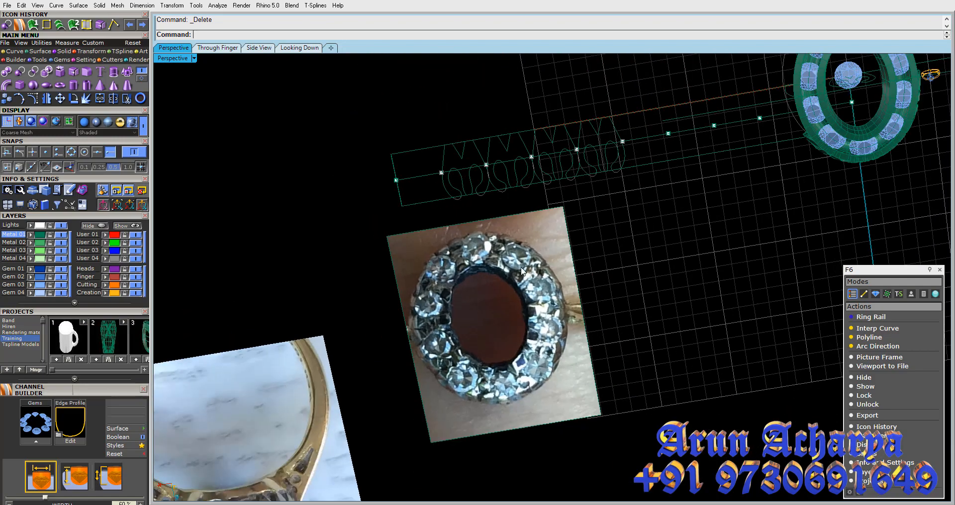
scroll(474, 235, "up", 6)
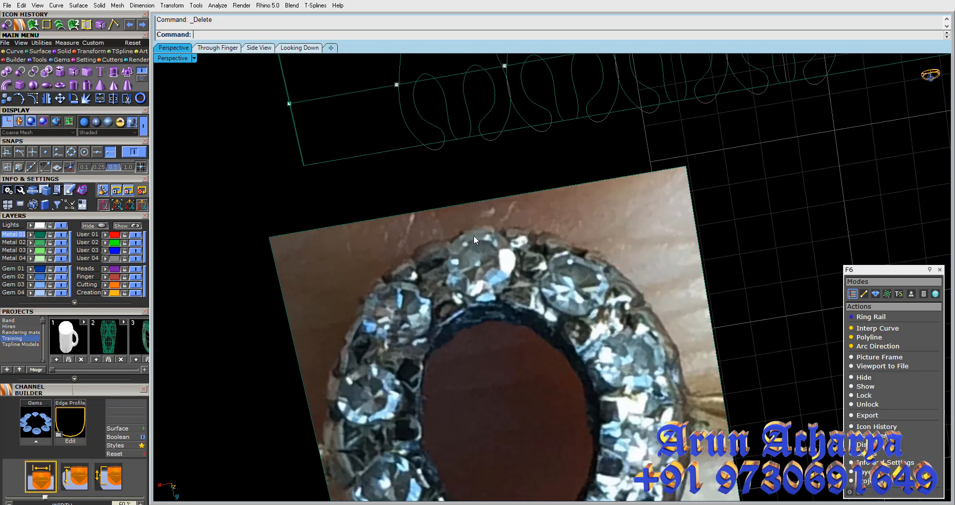
scroll(473, 235, "down", 3)
scroll(722, 173, "up", 5)
right_click_drag(721, 173, 547, 308)
scroll(547, 308, "down", 5)
scroll(537, 273, "up", 5)
left_click(559, 279)
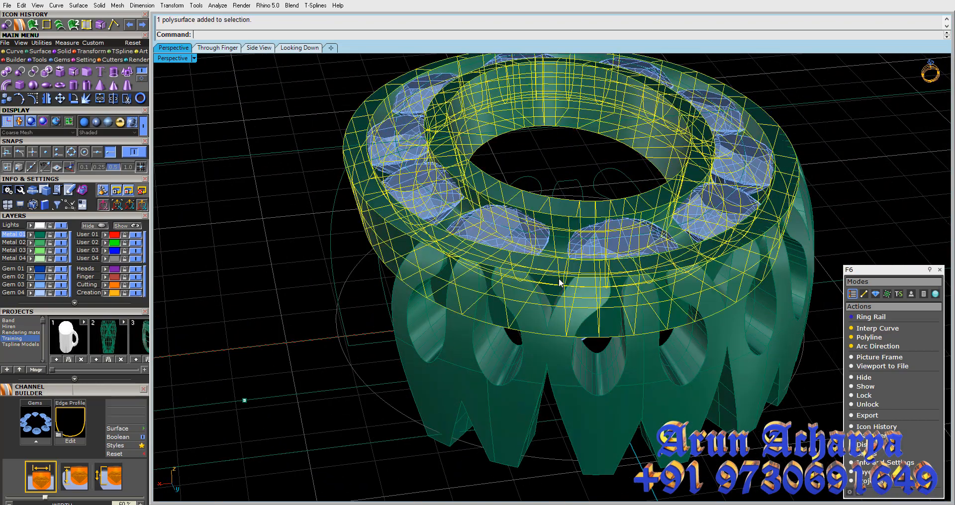
left_click(544, 305)
left_click(576, 339)
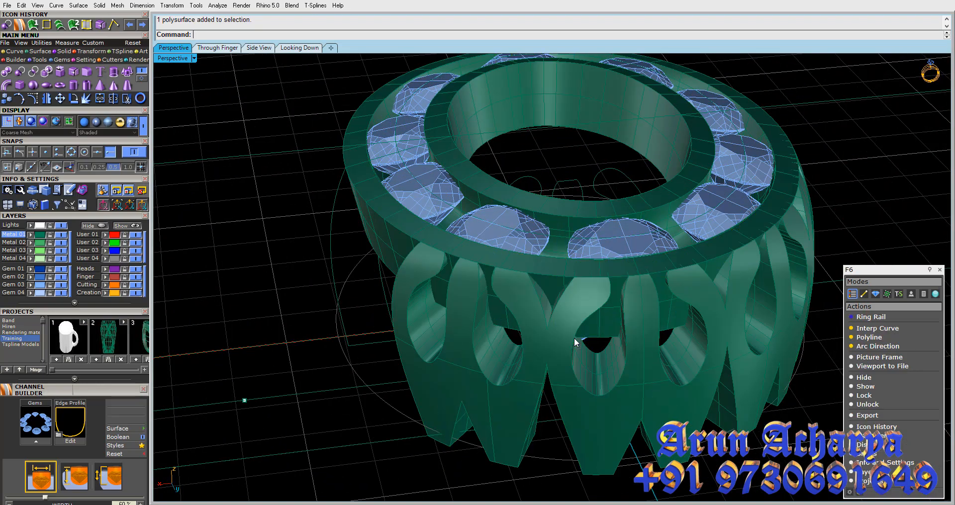
scroll(574, 338, "down", 3)
scroll(547, 338, "up", 6)
scroll(560, 286, "down", 2)
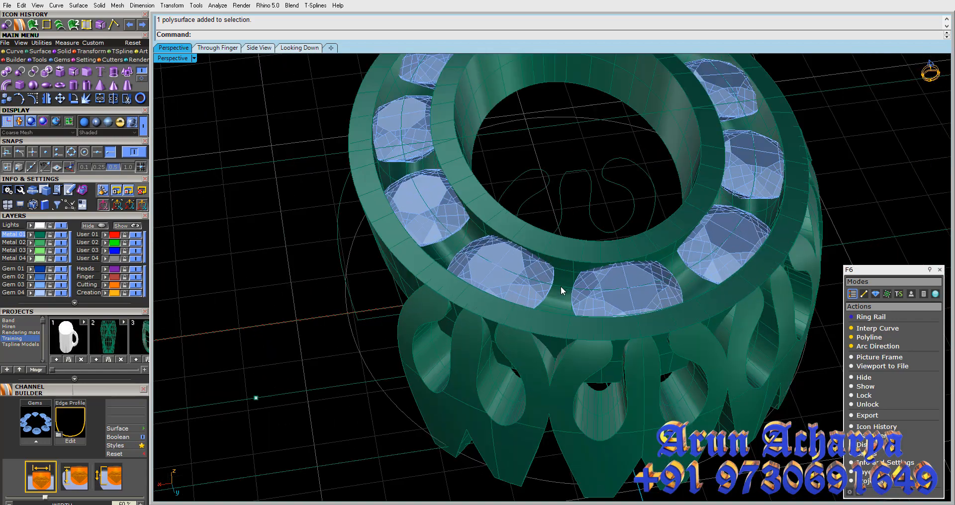
Load all halo gems except the centre stone into the Micro Prong Cutter and set its mode to Middle
left_click(531, 284)
left_click(615, 302, "shift")
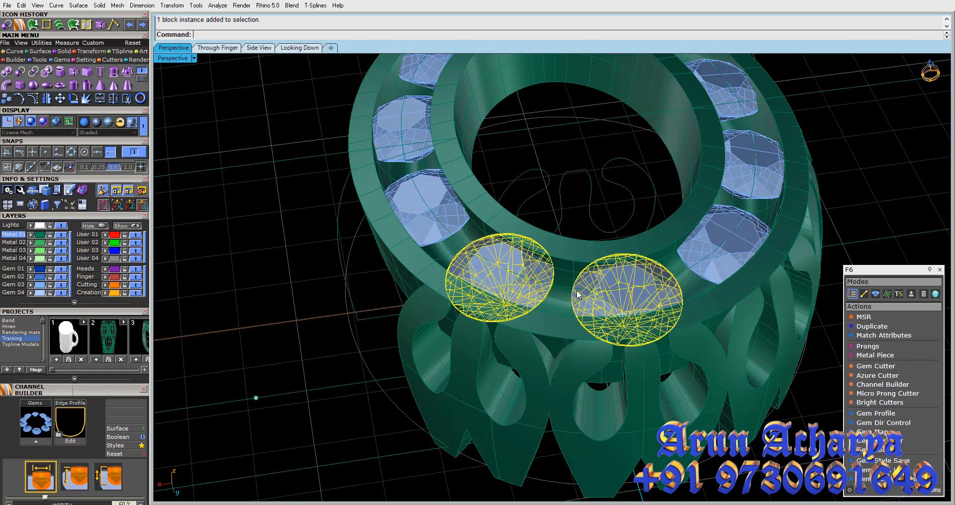
left_click(244, 183)
left_click(37, 285)
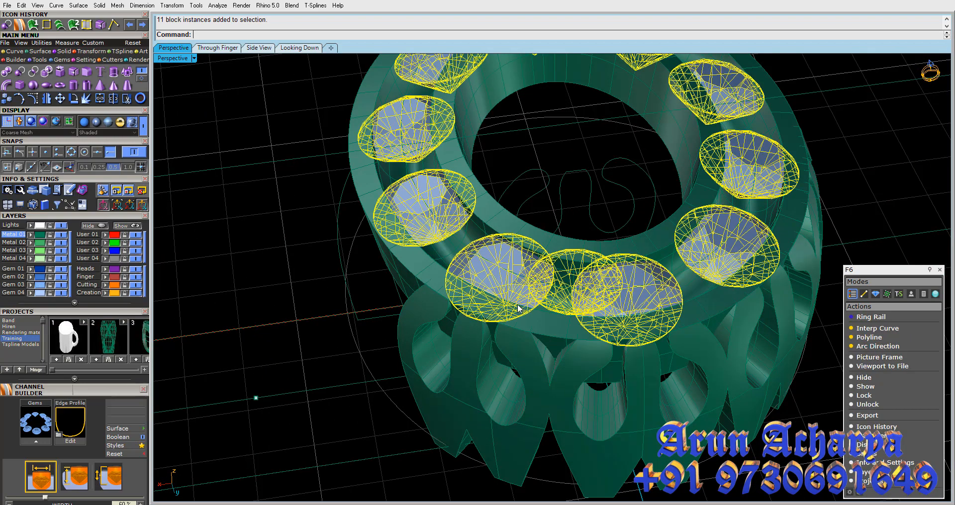
right_click_drag(603, 260, 572, 284, "shift")
left_click(579, 300, "ctrl")
scroll(578, 300, "down", 4)
left_click(104, 60)
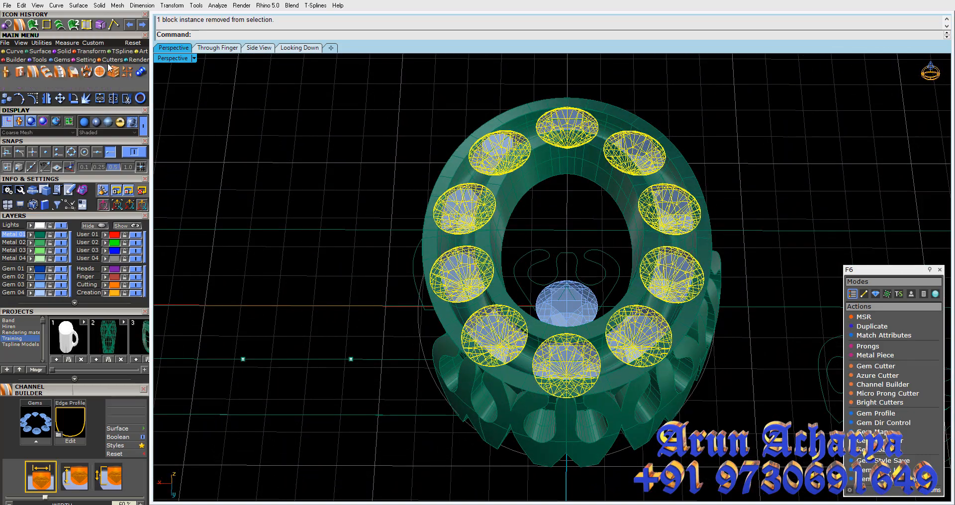
left_click(50, 73)
left_click(39, 442)
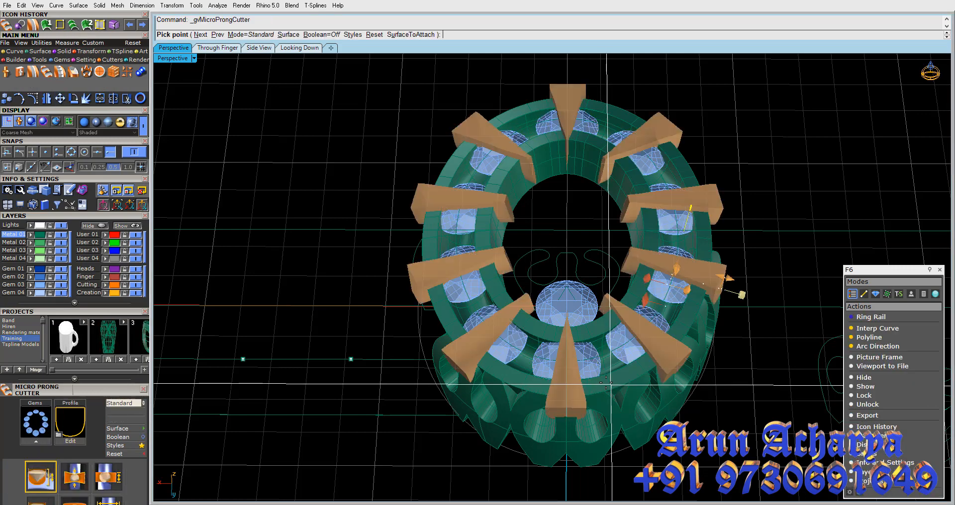
right_click_drag(588, 373, 609, 332, "shift")
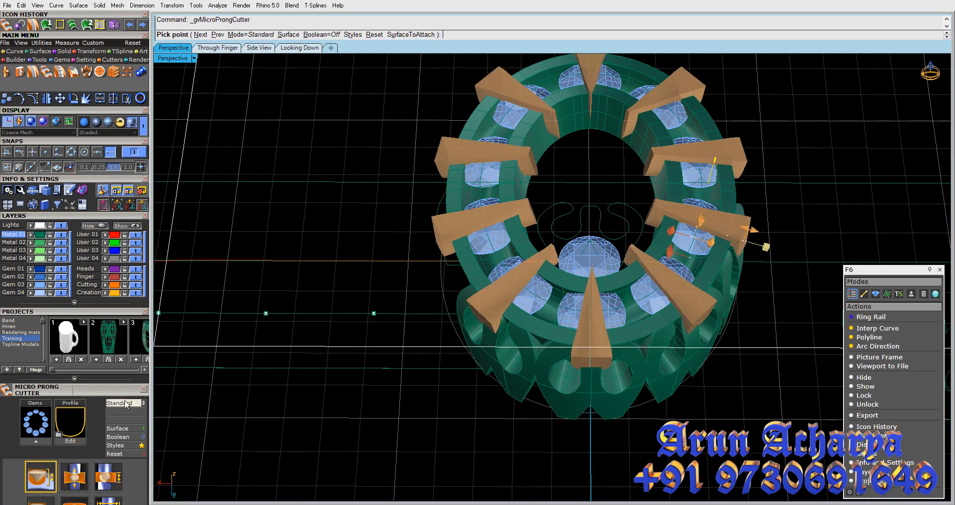
left_click(125, 406)
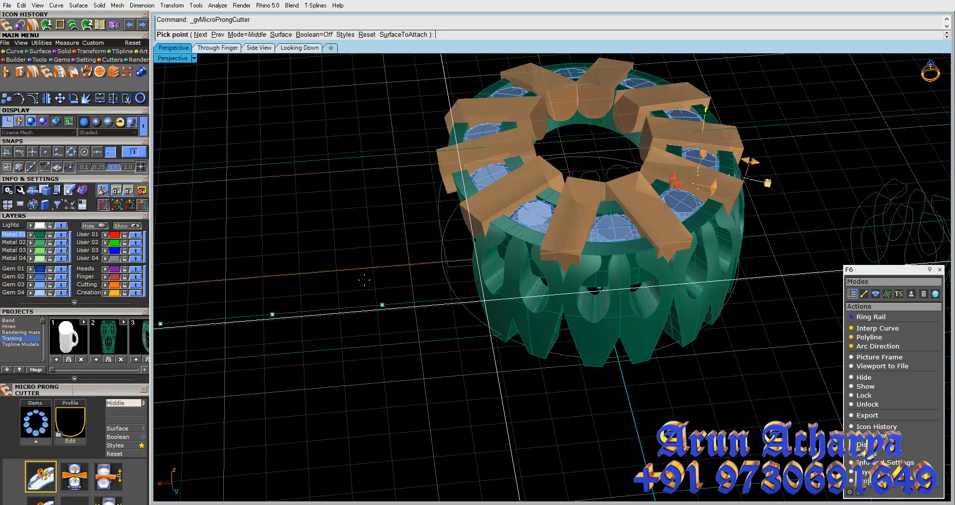
Apply the sharp_1.cpt profile to the micro prong cutters and inspect their shape between the gems
left_click(80, 411)
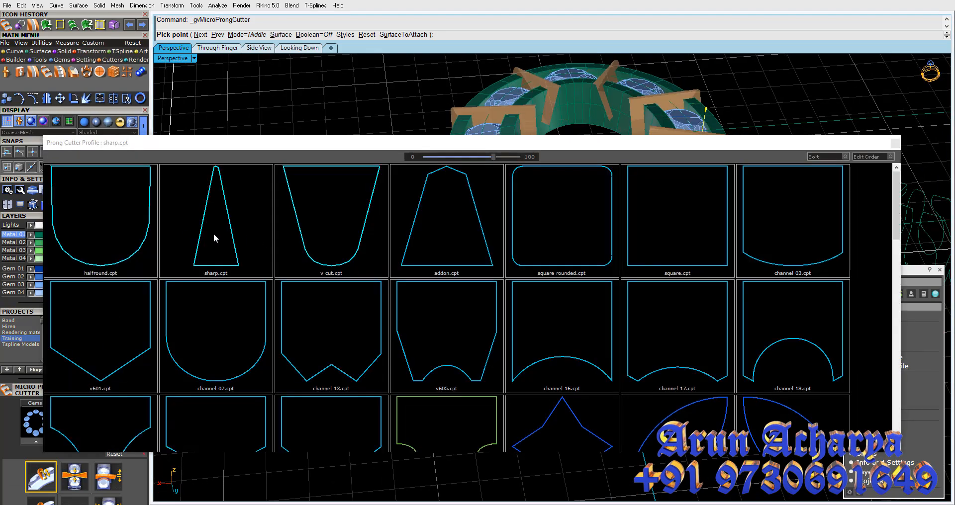
scroll(654, 312, "down", 15)
scroll(655, 314, "down", 3)
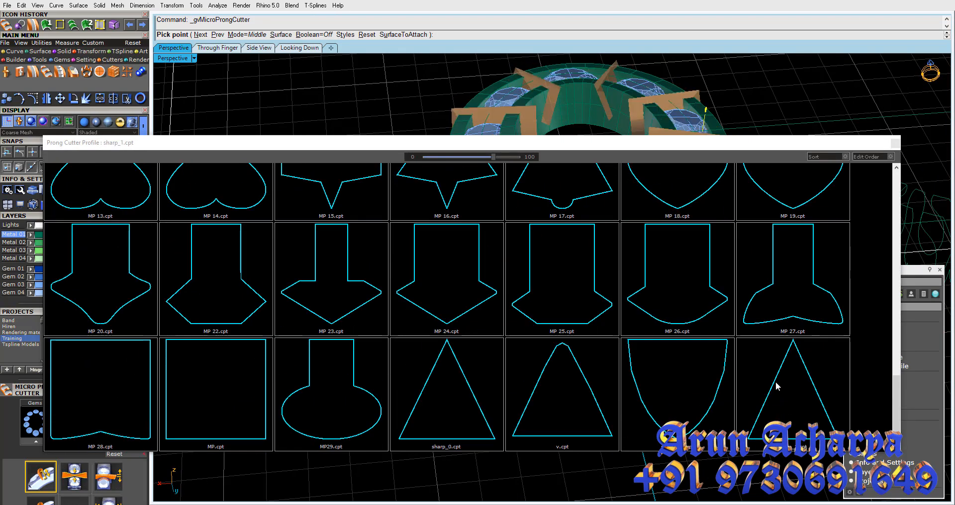
left_click(777, 384)
right_click_drag(653, 312, 516, 222)
scroll(588, 268, "up", 6)
scroll(577, 269, "down", 5)
scroll(539, 186, "down", 3)
scroll(539, 186, "up", 3)
Browse the prong cutter profile library and apply the sharp_0.cpt profile to the micro prong cutters
left_click(75, 426)
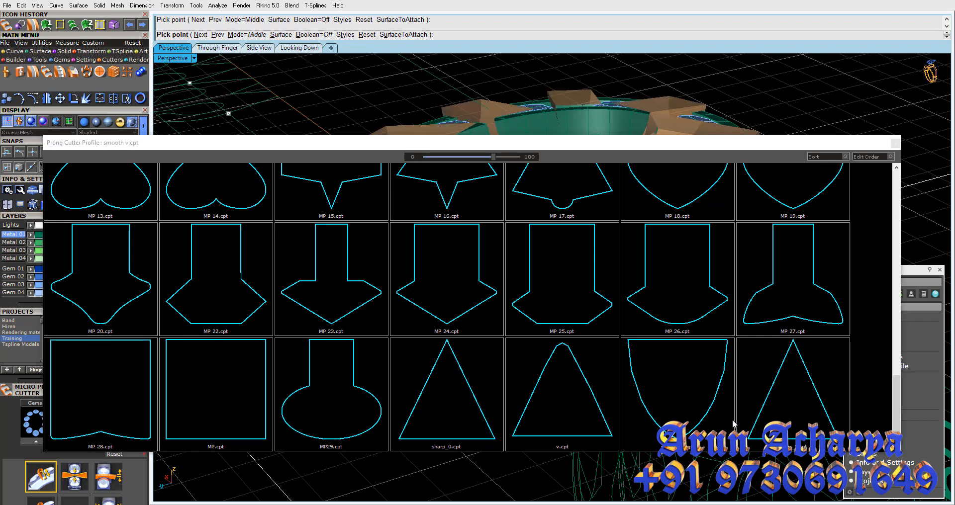
scroll(747, 420, "down", 15)
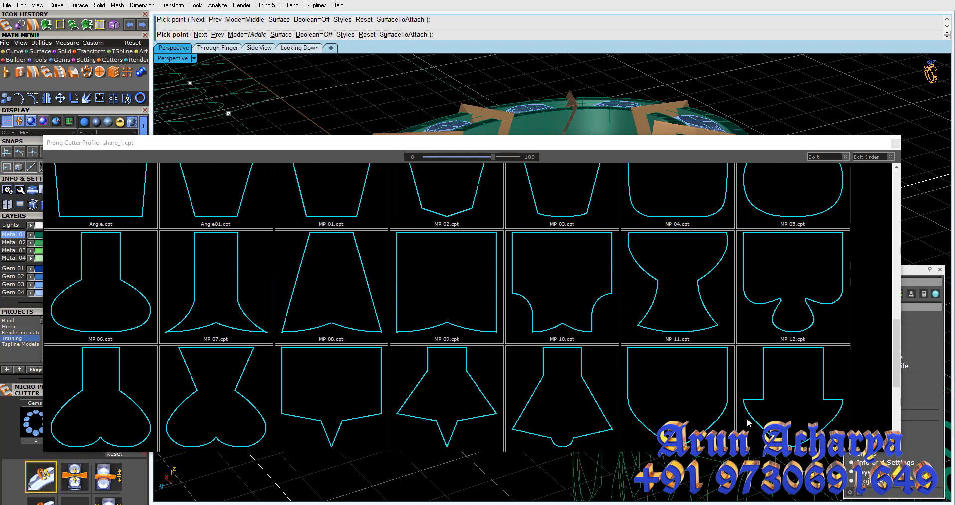
scroll(748, 422, "up", 5)
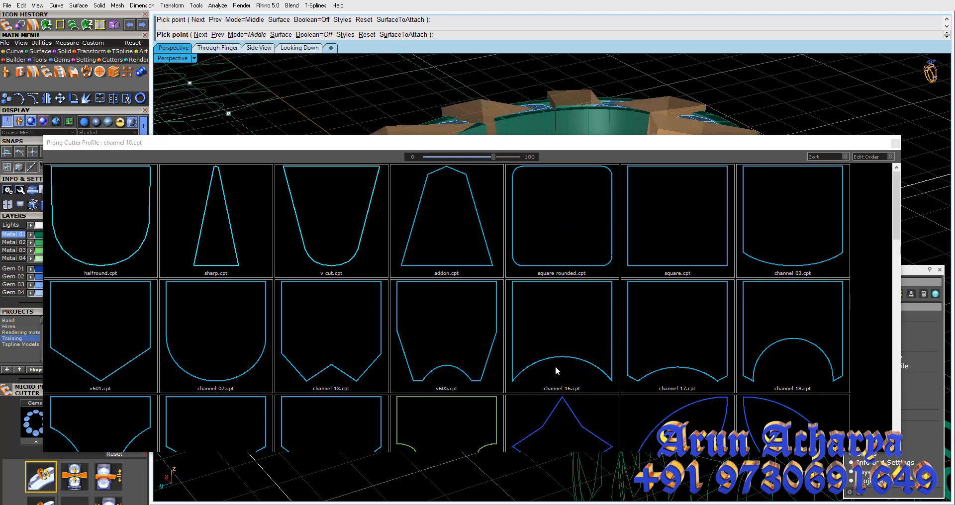
scroll(120, 332, "down", 1)
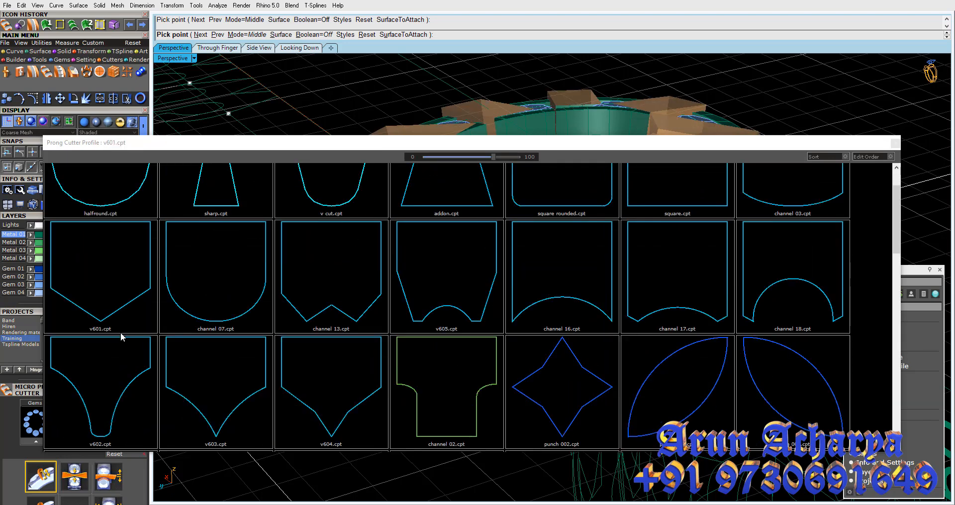
scroll(396, 396, "down", 2)
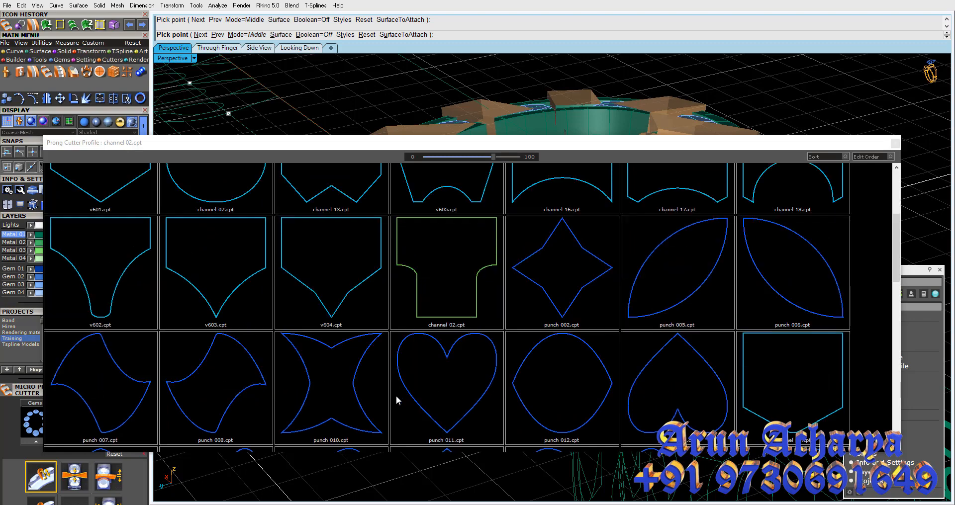
scroll(396, 395, "down", 4)
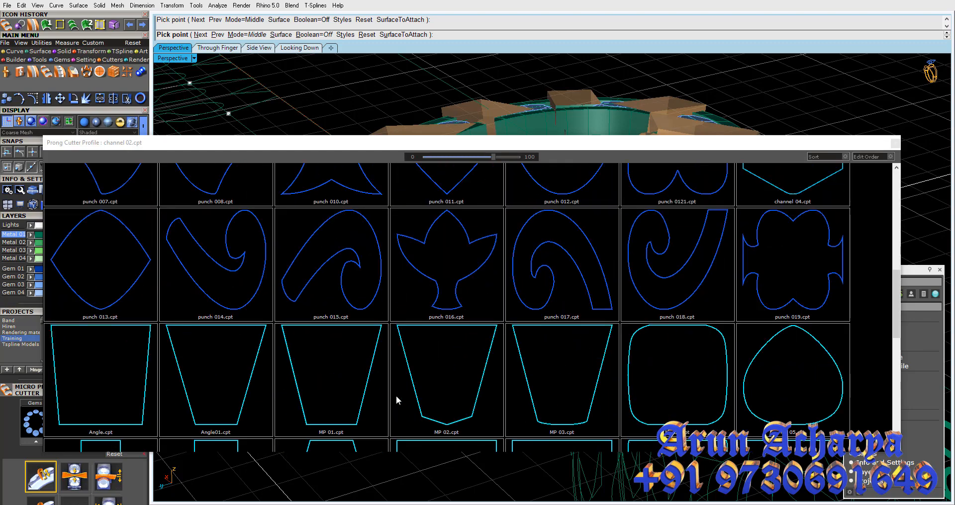
scroll(396, 395, "down", 2)
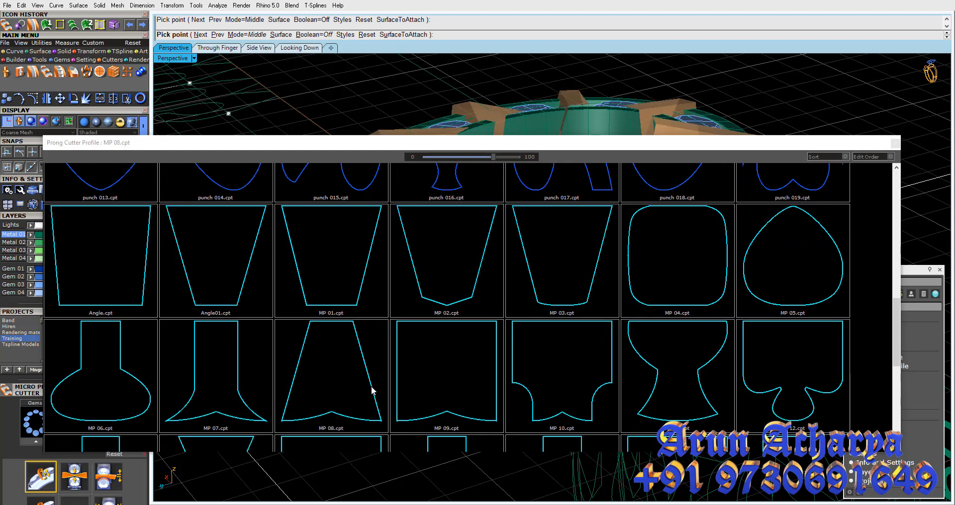
scroll(369, 386, "down", 2)
scroll(369, 389, "down", 2)
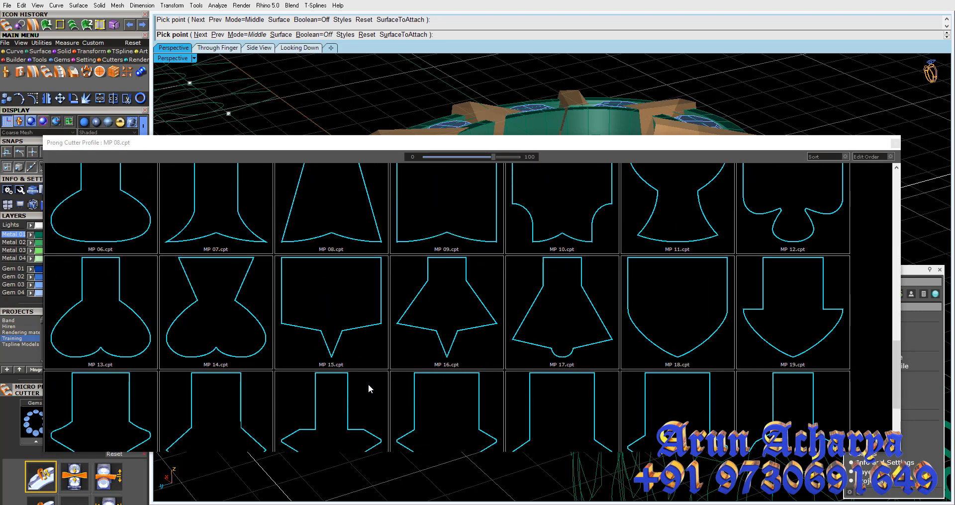
scroll(369, 389, "down", 2)
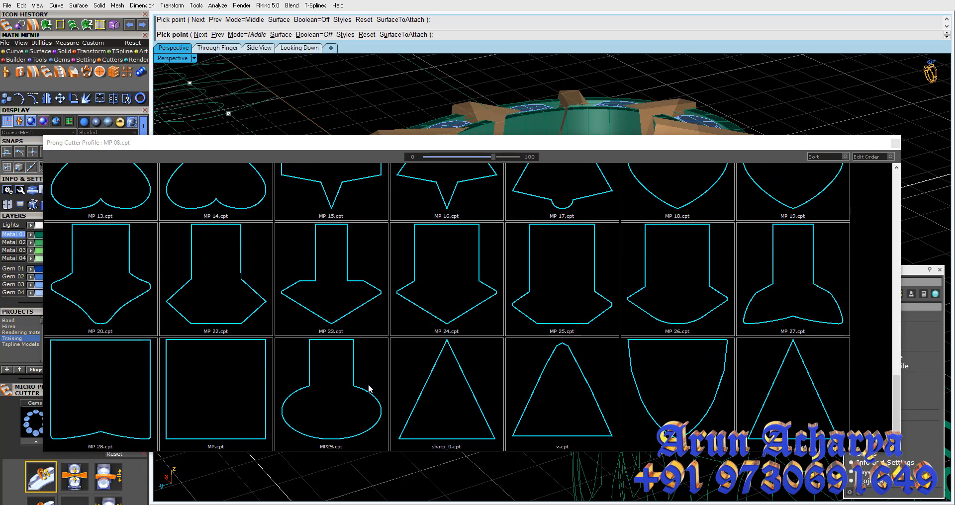
left_click(472, 404)
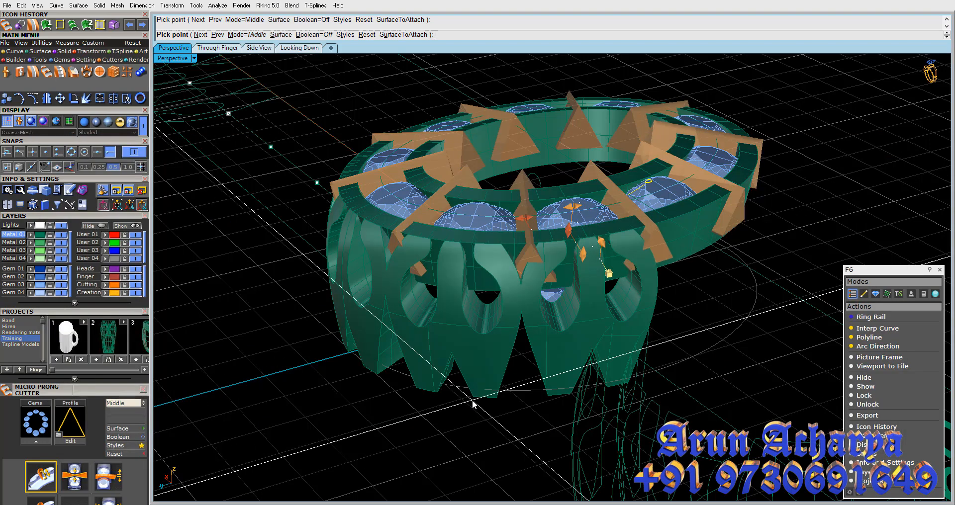
Collapse the Snaps, Info & Settings and Layers sections to reveal all Micro Prong Cutter parameters
left_click(60, 141)
left_click(57, 148)
left_click(56, 157)
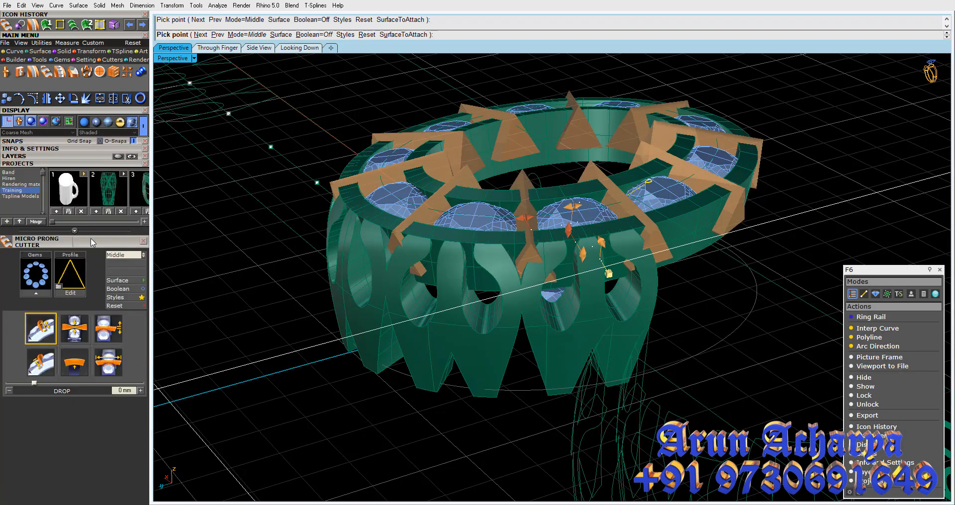
Open the micro prong cutter's triangular profile for editing and rotate it 180 degrees about the origin
left_click(70, 294)
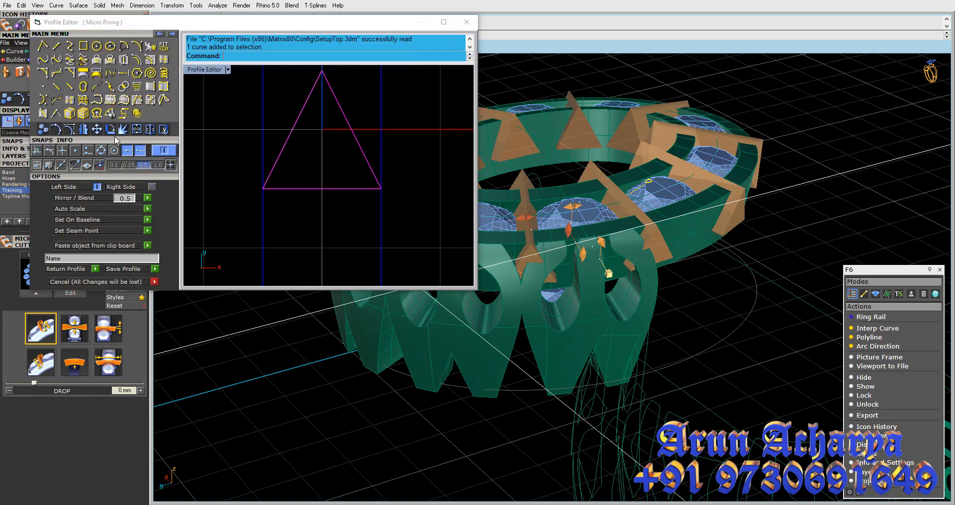
key("ctrl+r")
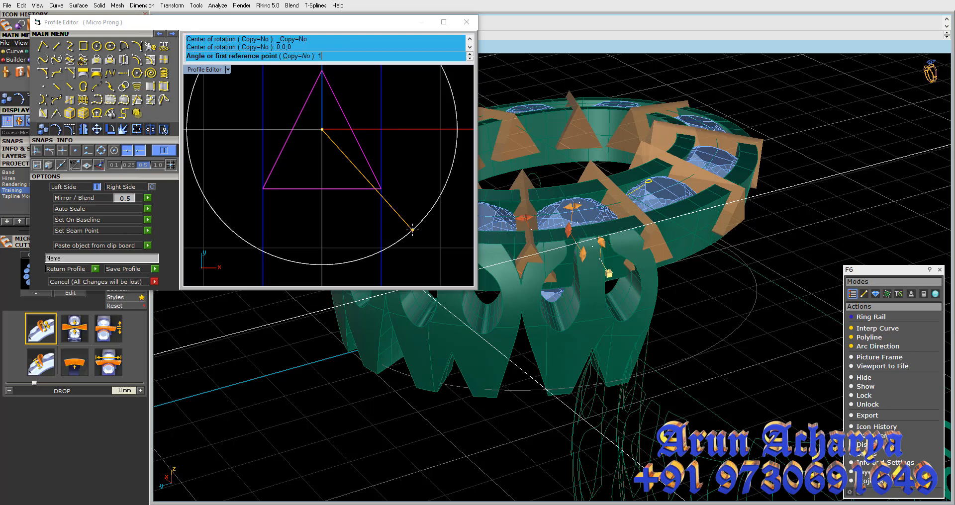
type("180")
key("Return")
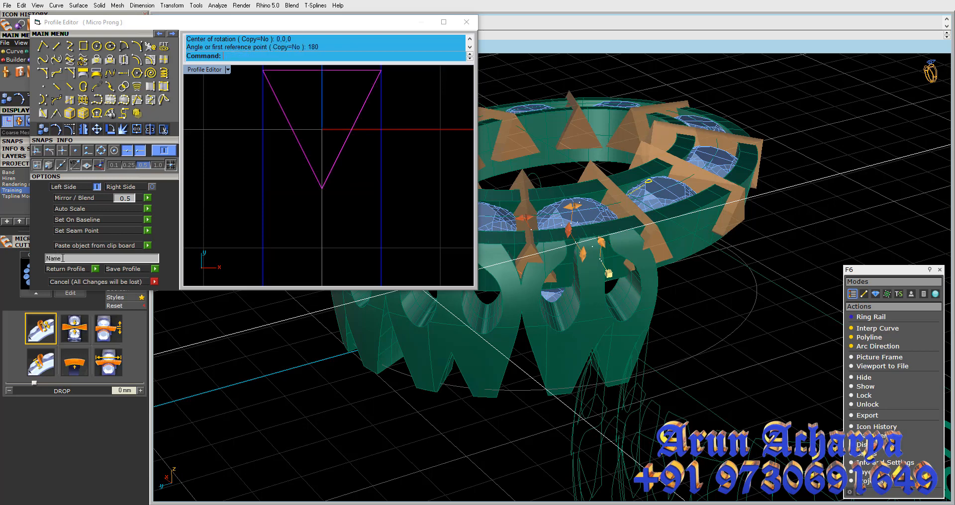
Save the inverted triangle to the prong cutter profile library as Sharpdown and leave the profile editor
left_click(64, 258)
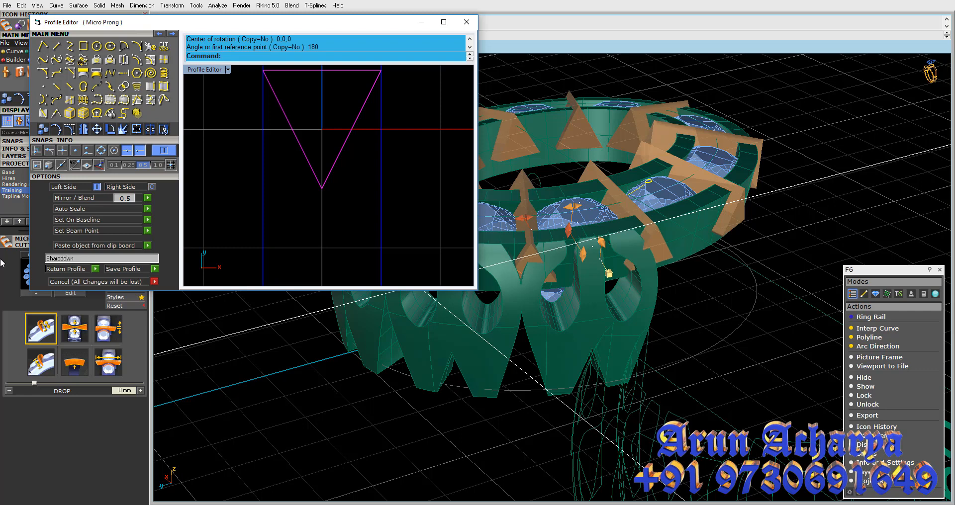
left_click(156, 270)
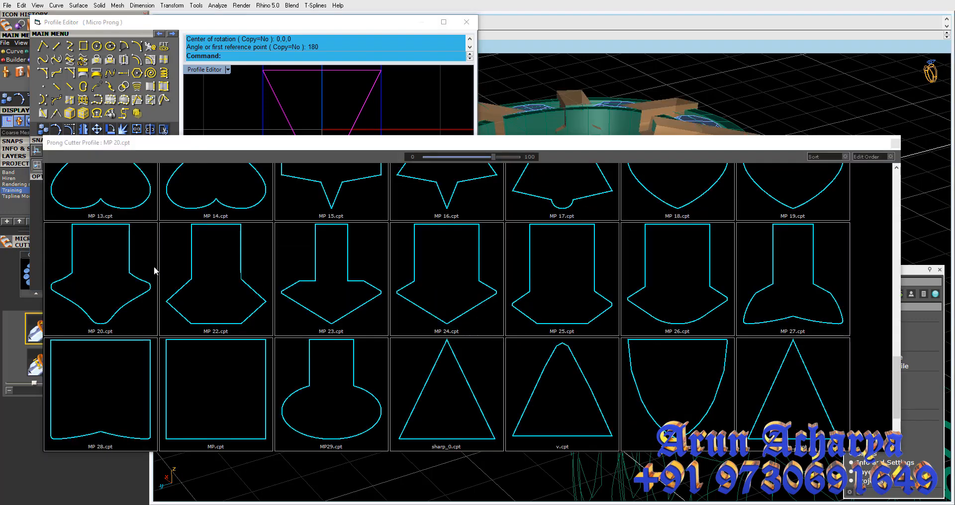
left_click(895, 149)
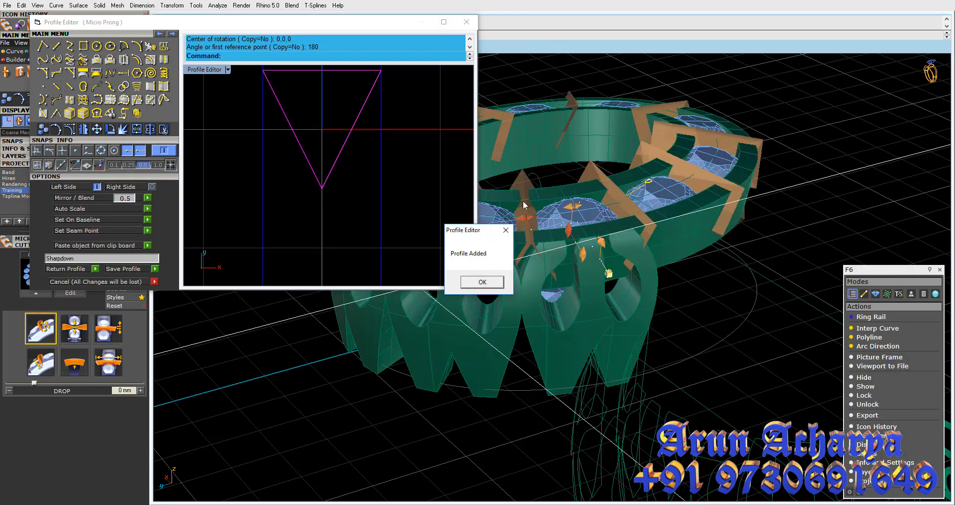
left_click(483, 283)
left_click(465, 22)
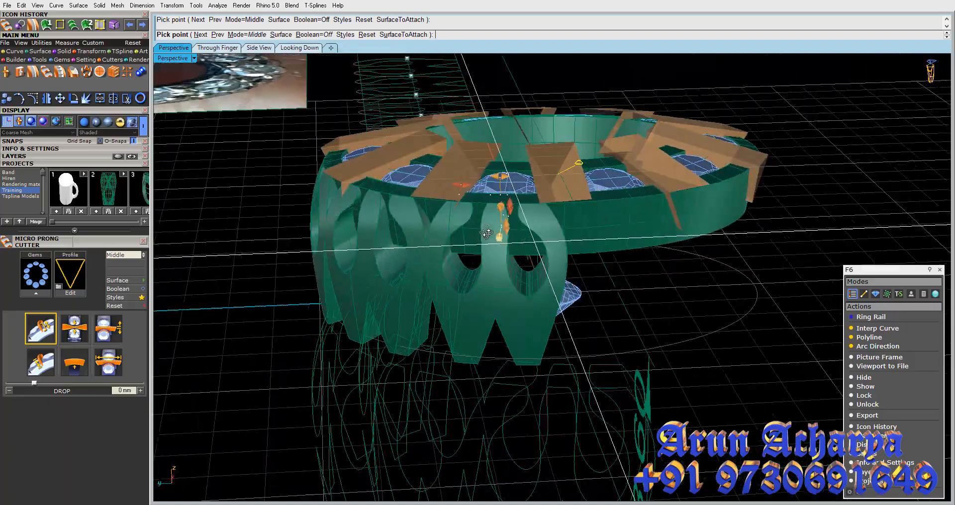
Set the micro prong cutter length to 1 mm, create the cutters between the halo gems and undo their creation
right_click_drag(486, 233, 342, 201)
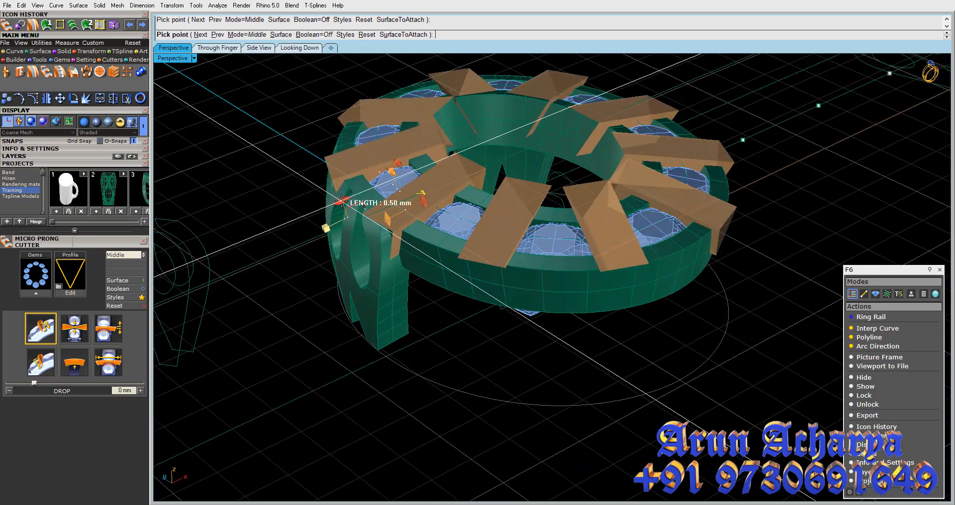
left_click_drag(342, 201, 326, 208)
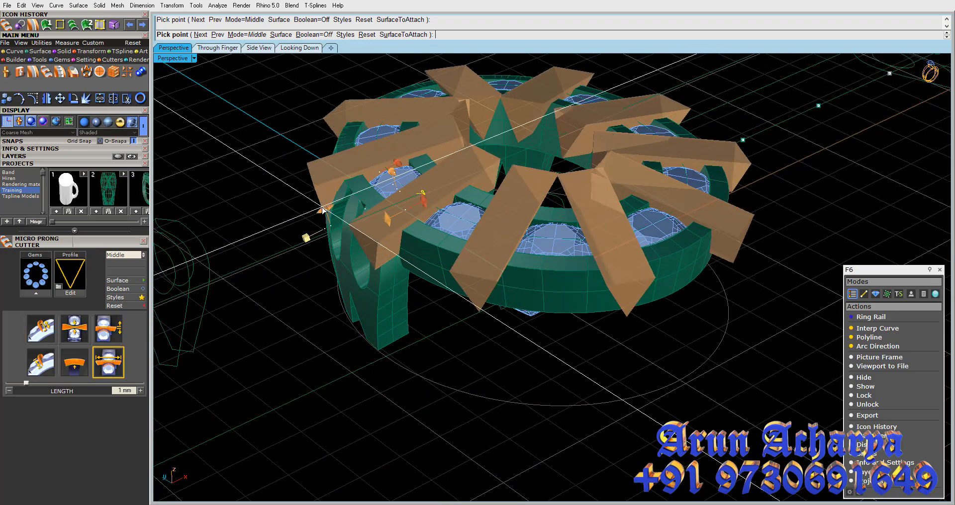
right_click_drag(325, 208, 503, 199)
scroll(555, 221, "up", 4)
scroll(509, 186, "up", 6)
scroll(507, 169, "down", 6)
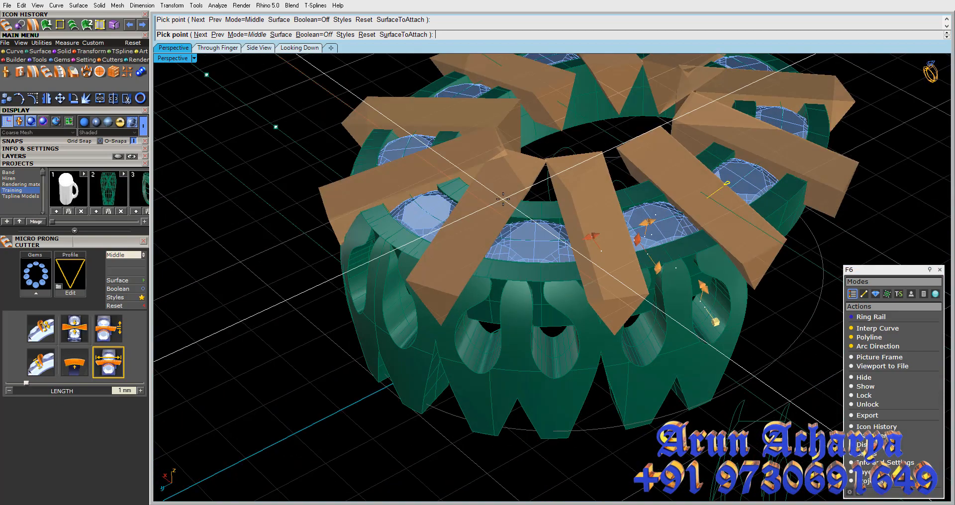
right_click(508, 197)
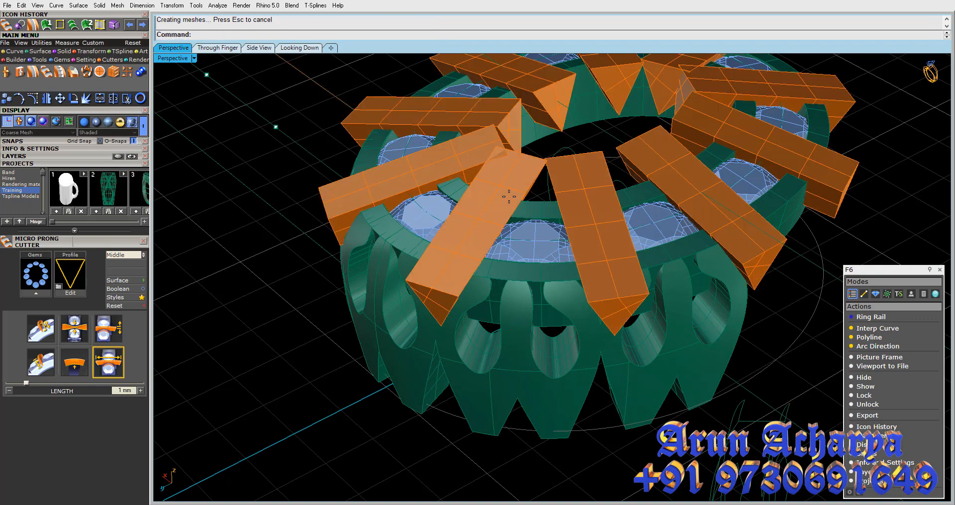
key("ctrl+z")
Extract the V-shaped notch surfaces below the halo rim and an outer side surface from the pronged gallery, and join the extracted surfaces
scroll(286, 201, "up", 3)
left_click(66, 53)
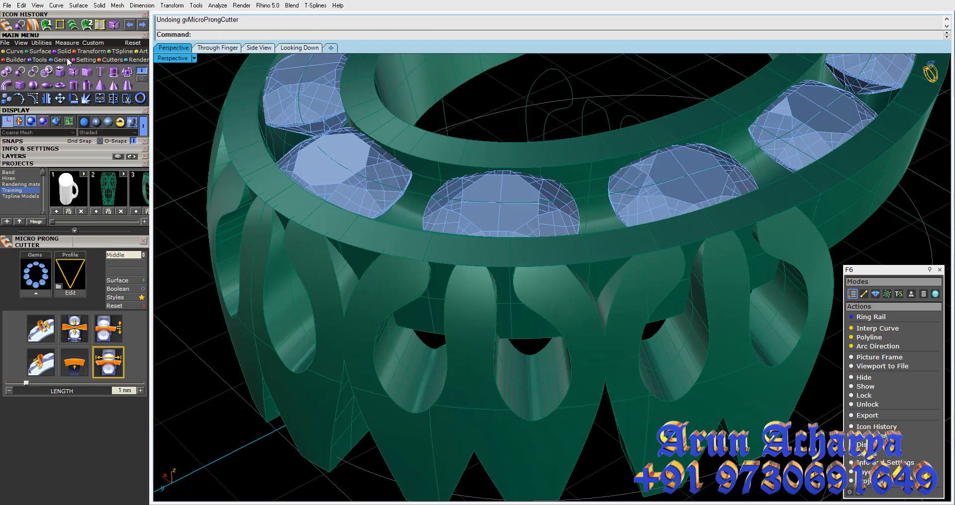
left_click(71, 74)
right_click_drag(604, 314, 542, 299)
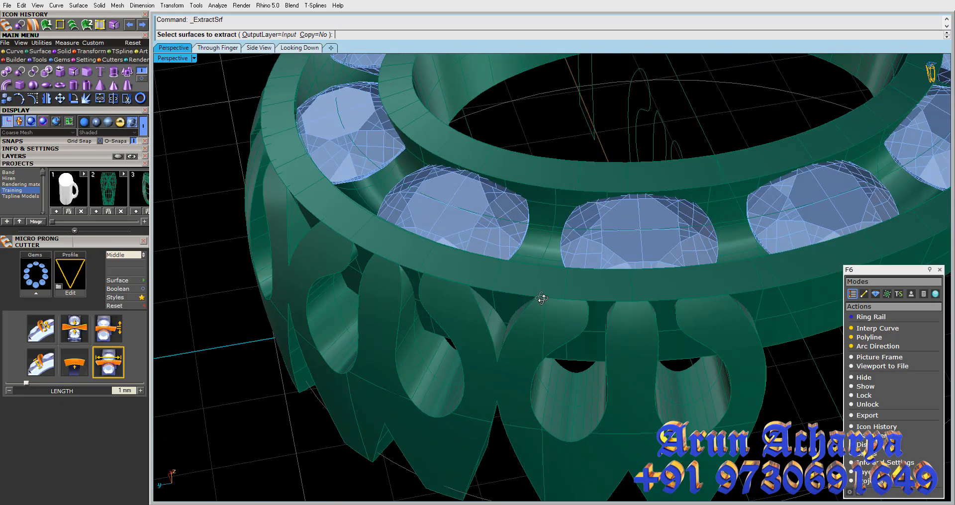
left_click(496, 324)
left_click(515, 321)
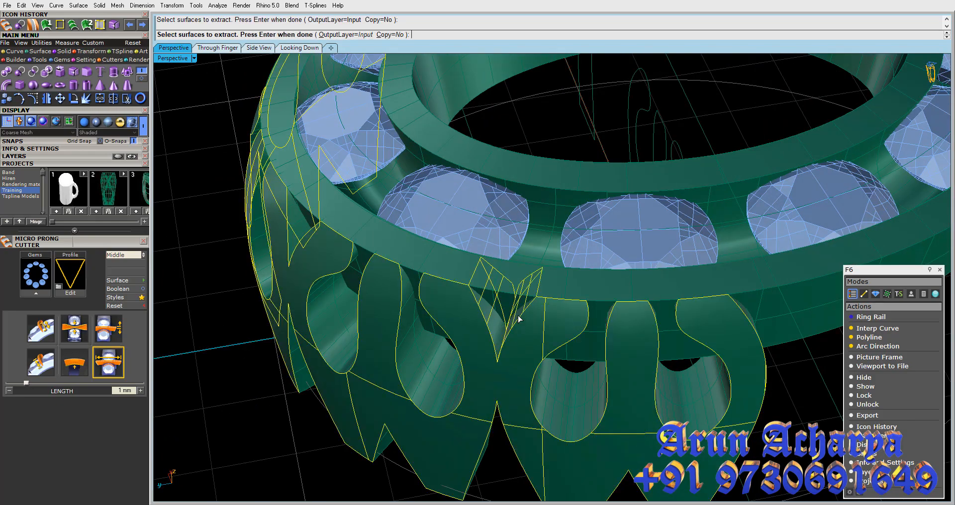
left_click(526, 330, "ctrl")
right_click_drag(536, 322, 532, 278)
scroll(572, 287, "down", 4)
scroll(544, 254, "up", 4)
scroll(457, 252, "down", 7)
scroll(572, 284, "up", 3)
left_click(565, 273)
scroll(609, 272, "down", 5)
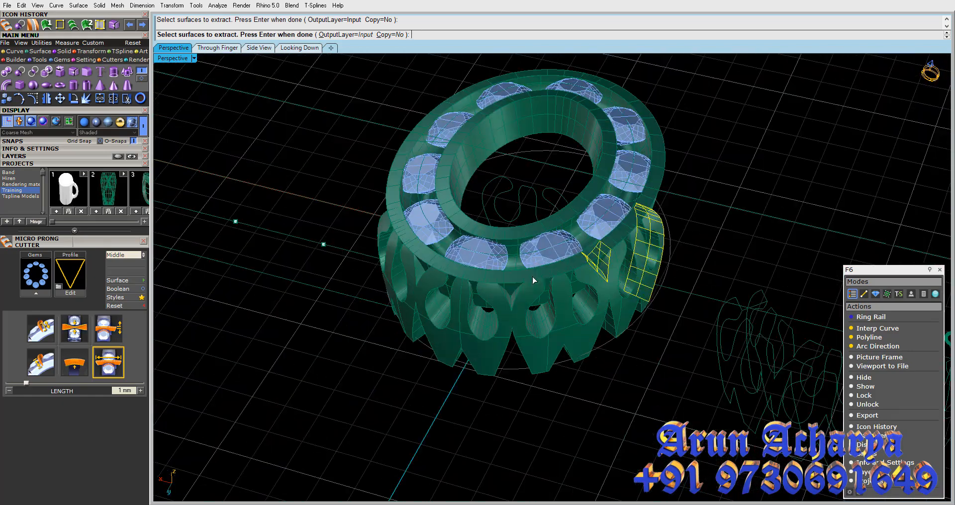
scroll(533, 281, "up", 3)
right_click_drag(467, 326, 554, 312, "shift")
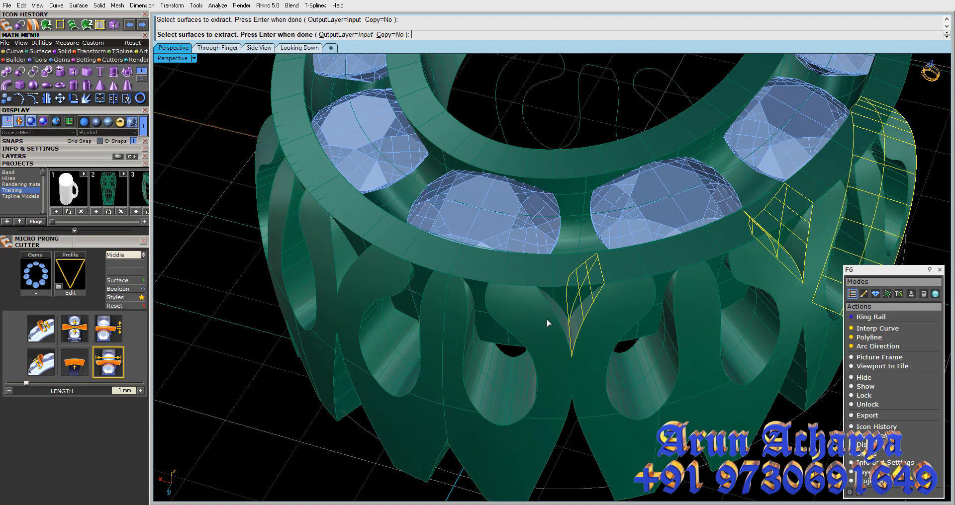
left_click(553, 306)
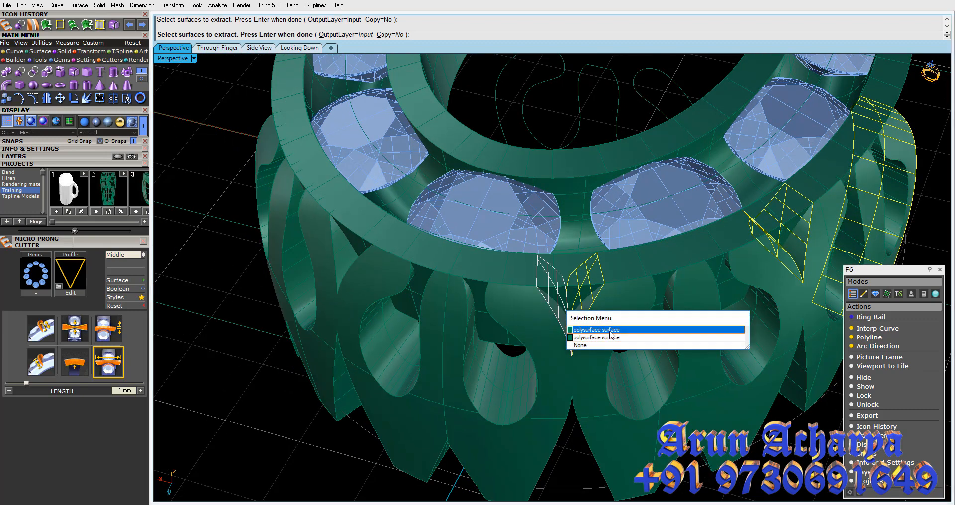
right_click_drag(554, 307, 596, 292)
scroll(548, 292, "up", 5)
right_click_drag(511, 274, 529, 244)
key("Escape")
left_click(549, 293)
key("Escape")
scroll(566, 298, "down", 5)
key("Return")
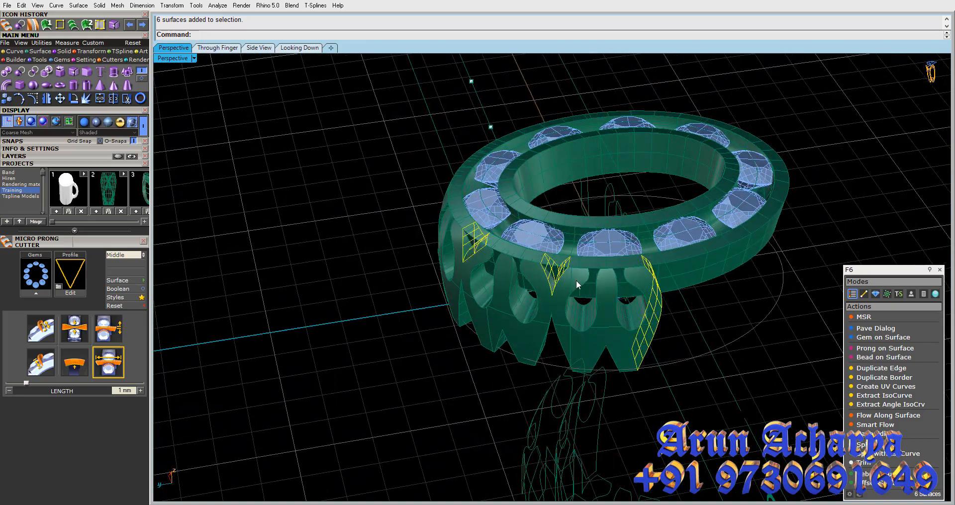
key("ctrl+j")
Delete the spare gallery pattern curves, the 3.60 linear dimension and the guide lines beside the ring head
scroll(575, 274, "down", 4)
right_click_drag(574, 273, 648, 284)
scroll(648, 284, "up", 4)
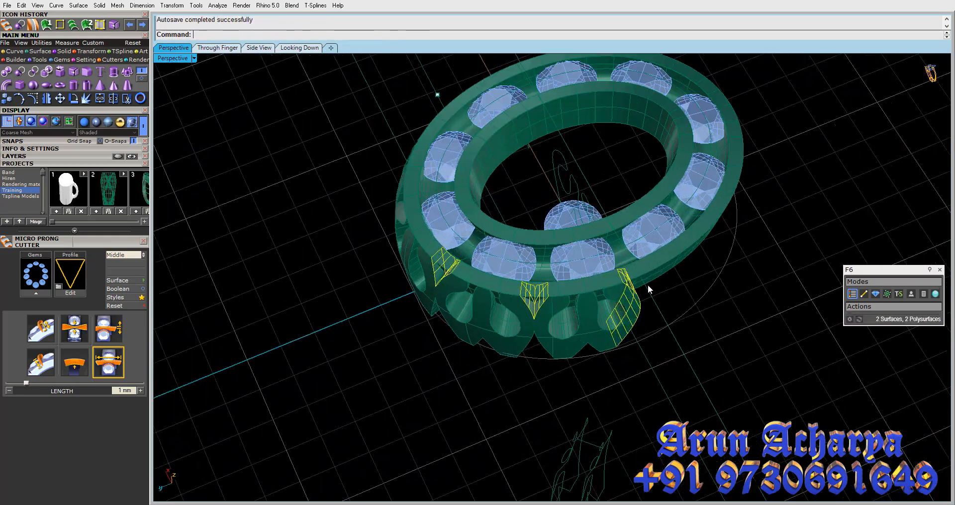
scroll(513, 285, "down", 8)
right_click_drag(514, 286, 625, 222)
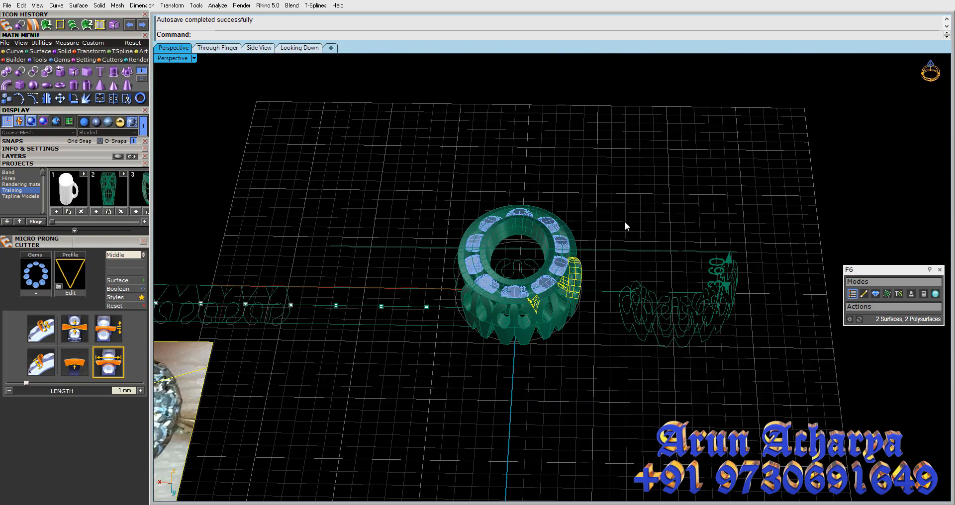
left_click(609, 247)
left_click_drag(609, 227, 860, 398)
key("Delete")
left_click_drag(761, 273, 687, 314)
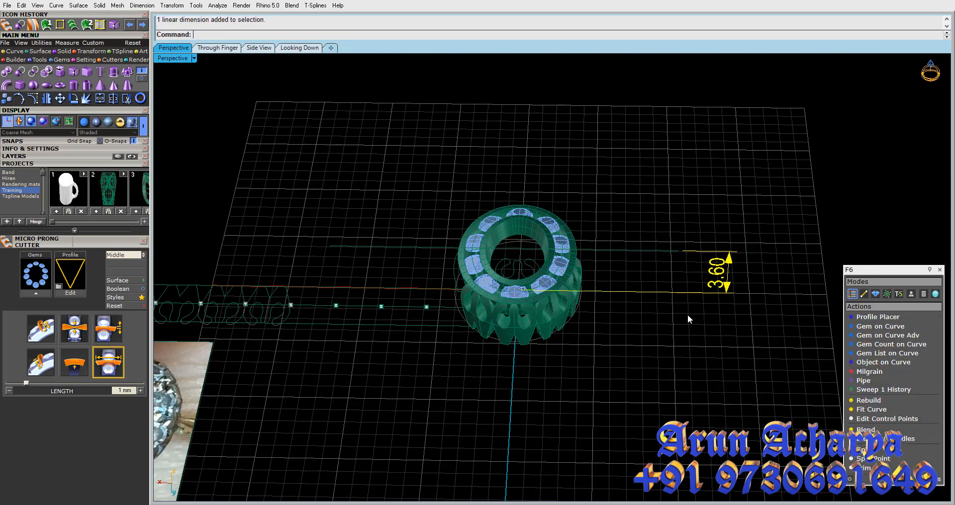
key("Delete")
left_click_drag(663, 286, 635, 219)
key("Delete")
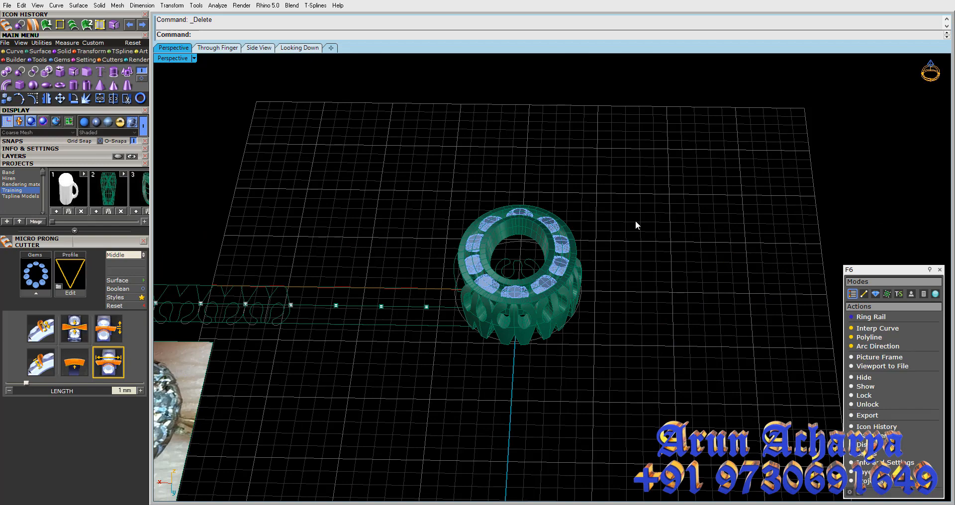
Try to delete the loose extracted surface at the gallery's side, and undo and redo the last deletion
right_click_drag(461, 306, 517, 285)
scroll(518, 286, "up", 5)
left_click(518, 286)
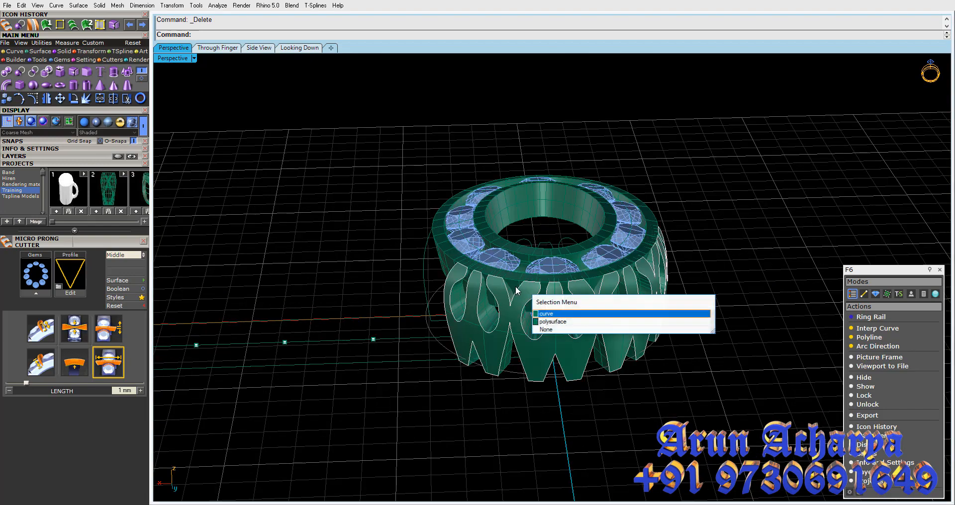
left_click(702, 181)
left_click_drag(701, 180, 660, 233)
scroll(656, 191, "down", 2)
right_click_drag(655, 193, 619, 225)
key("Delete")
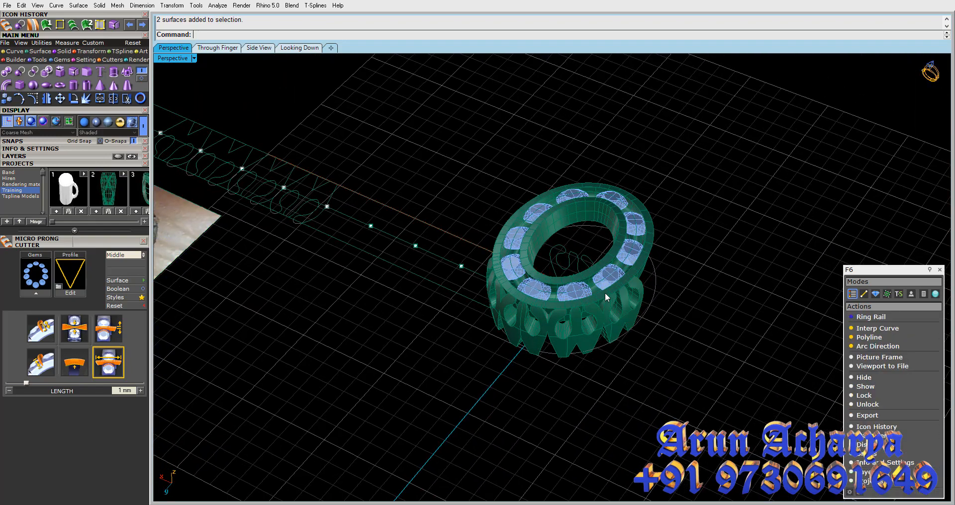
key("ctrl+z")
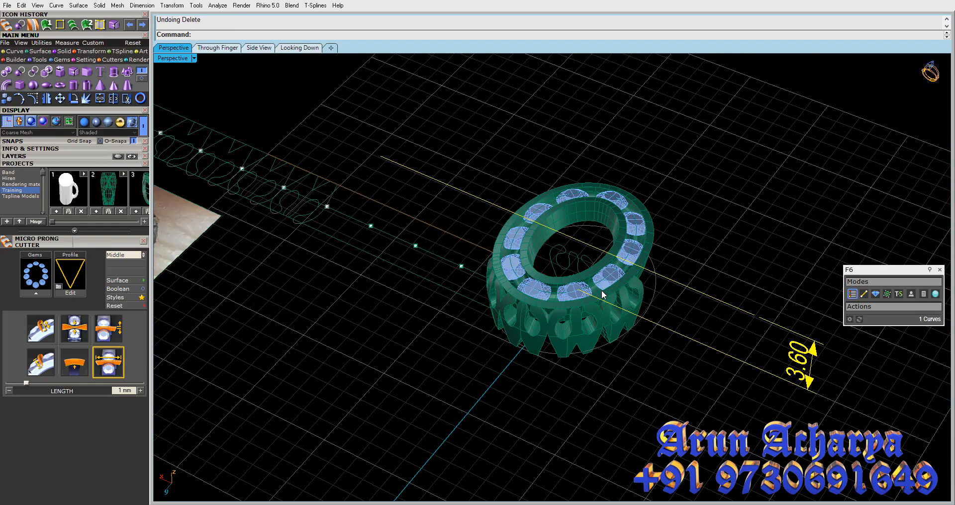
key("ctrl+y")
left_click(602, 294)
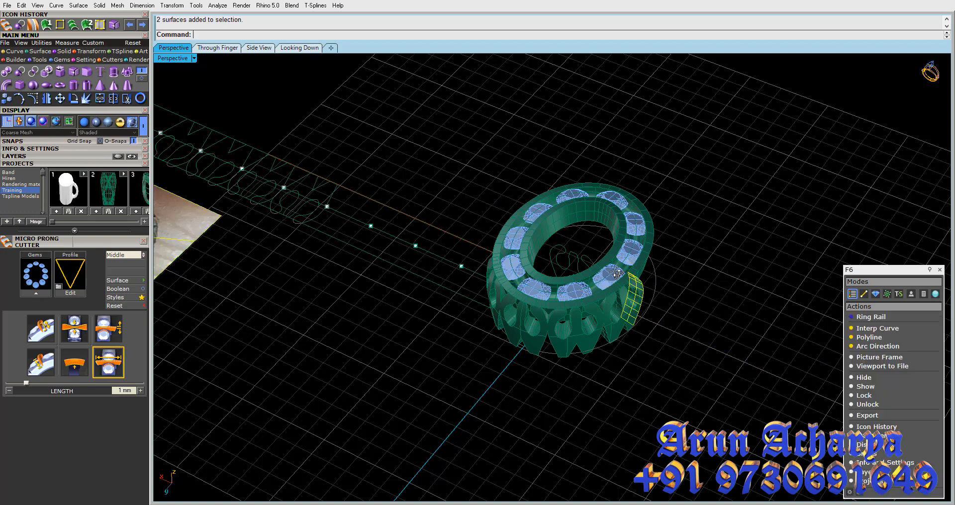
Select the pronged gallery polysurface and the halo gems to check them, clearing the selection each time
right_click_drag(612, 271, 613, 264)
scroll(591, 255, "up", 5)
left_click(584, 255)
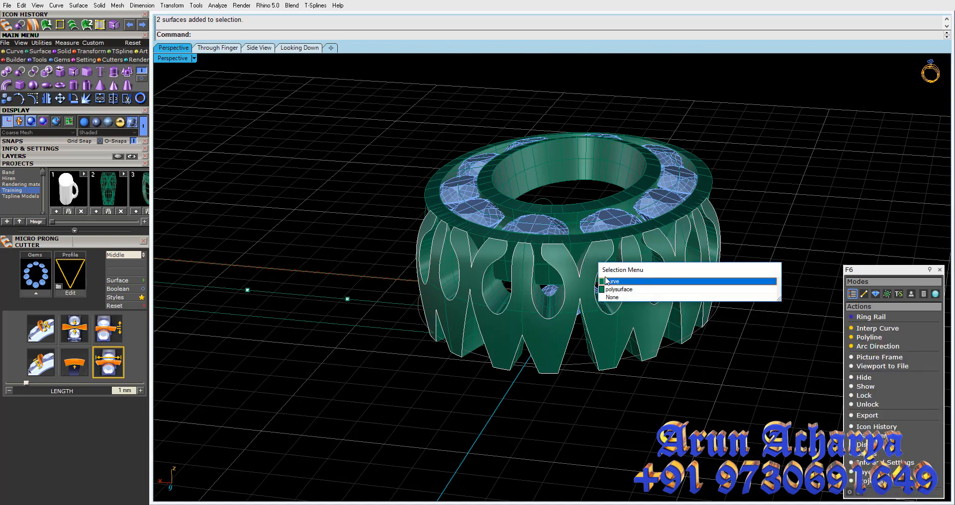
left_click(610, 290)
key("Escape")
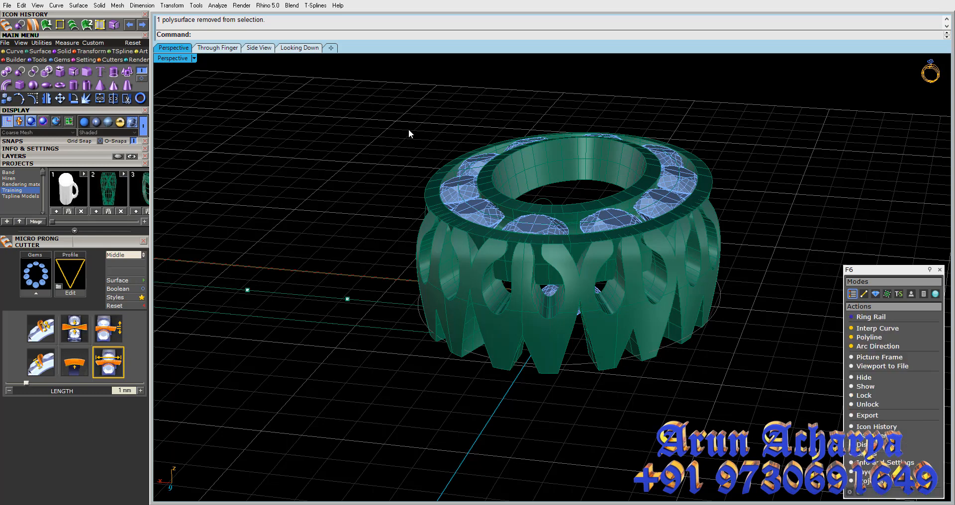
left_click_drag(387, 127, 710, 241)
left_click(761, 229)
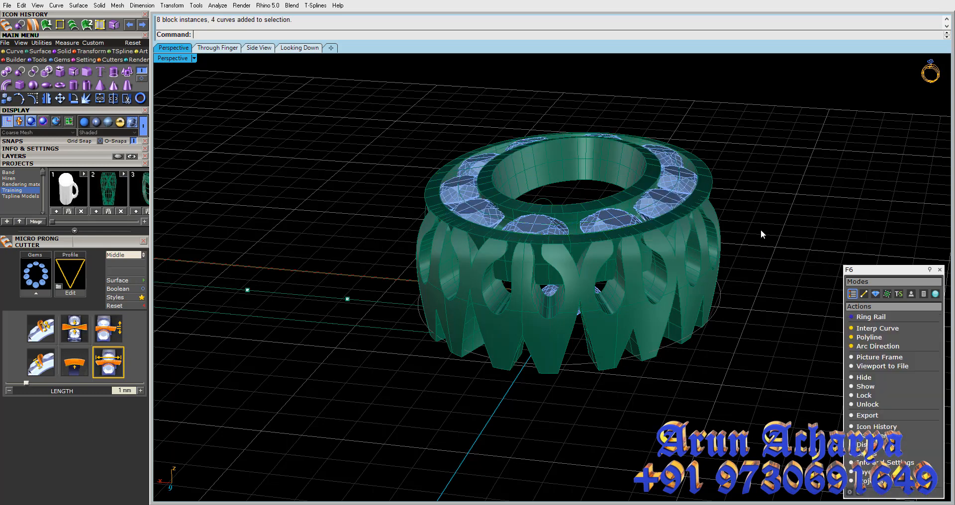
Undo the edits back through the surface extraction and redo the extraction, join and deletions
key("ctrl+z")
key("ctrl+z")
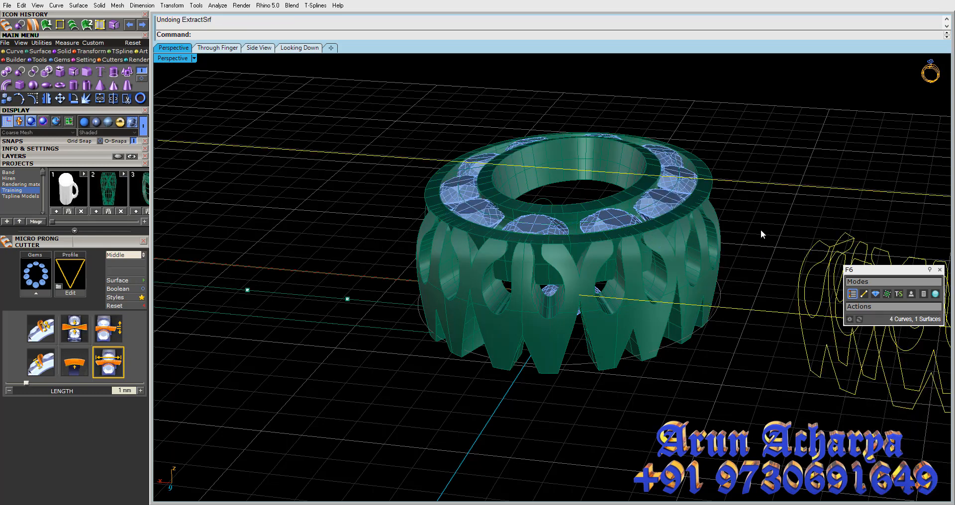
key("ctrl+y")
scroll(576, 184, "down", 2)
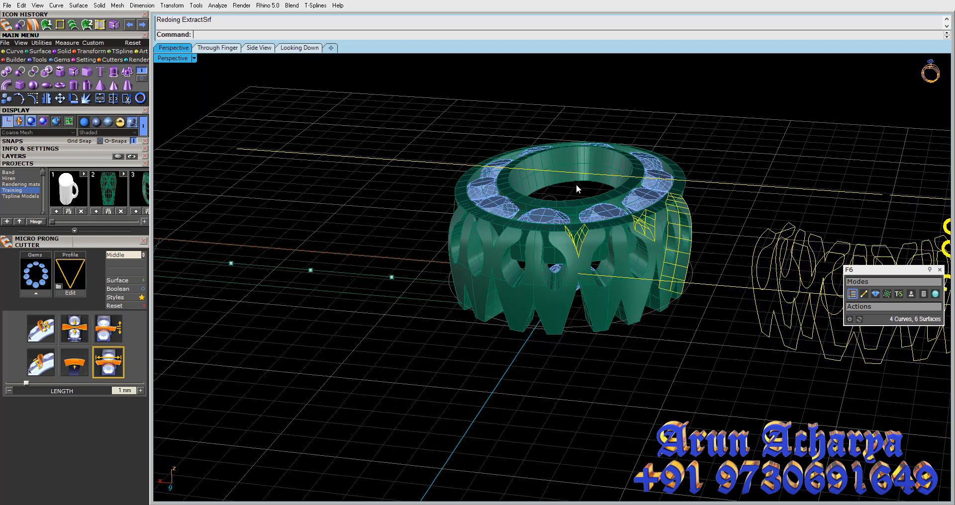
key("ctrl+y")
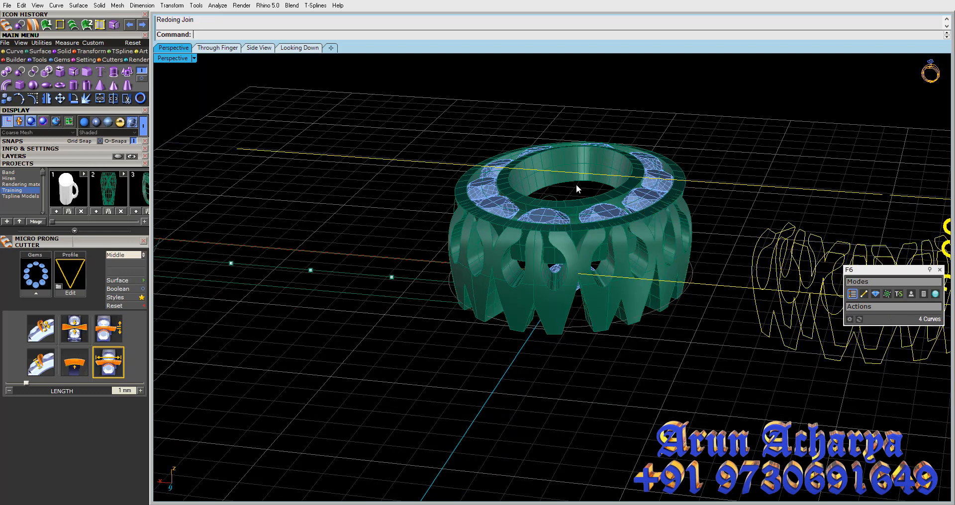
key("ctrl+y")
key("ctrl+y")
key("ctrl+y")
key("ctrl+y")
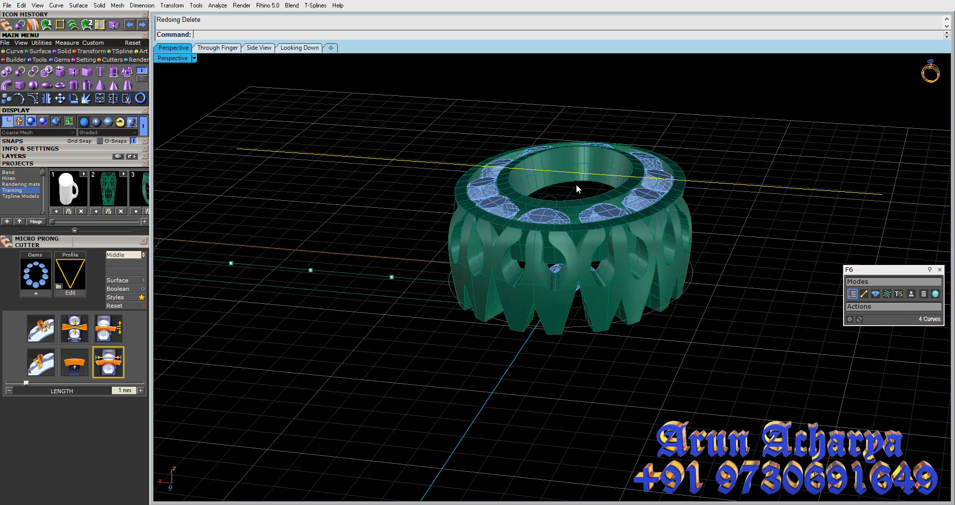
Lock the halo band and the pronged gallery polysurfaces beneath it, leaving the small V-shaped pieces editable
scroll(576, 184, "down", 4)
scroll(577, 185, "up", 8)
right_click_drag(576, 184, 605, 204)
left_click(598, 218)
key("Escape")
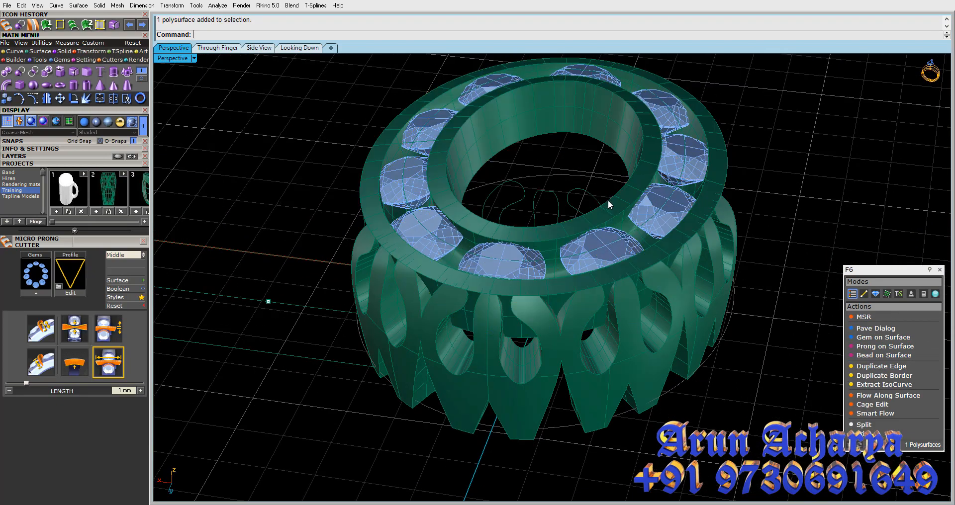
left_click(610, 204)
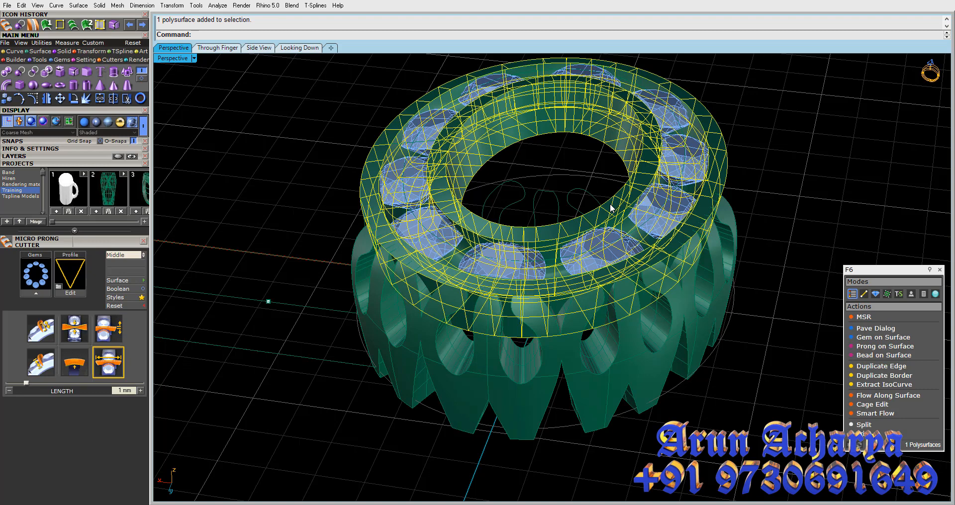
key("ctrl+l")
scroll(686, 257, "down", 2)
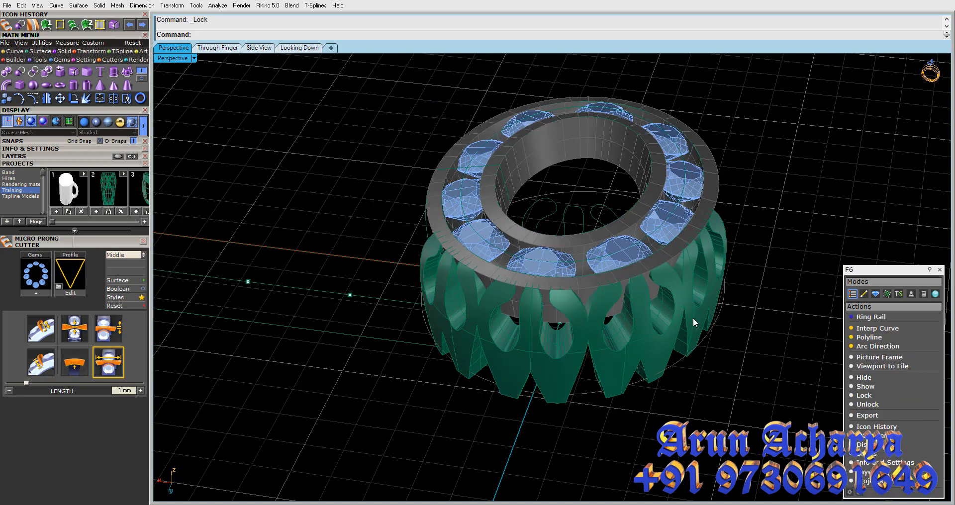
left_click(693, 318)
key("ctrl+l")
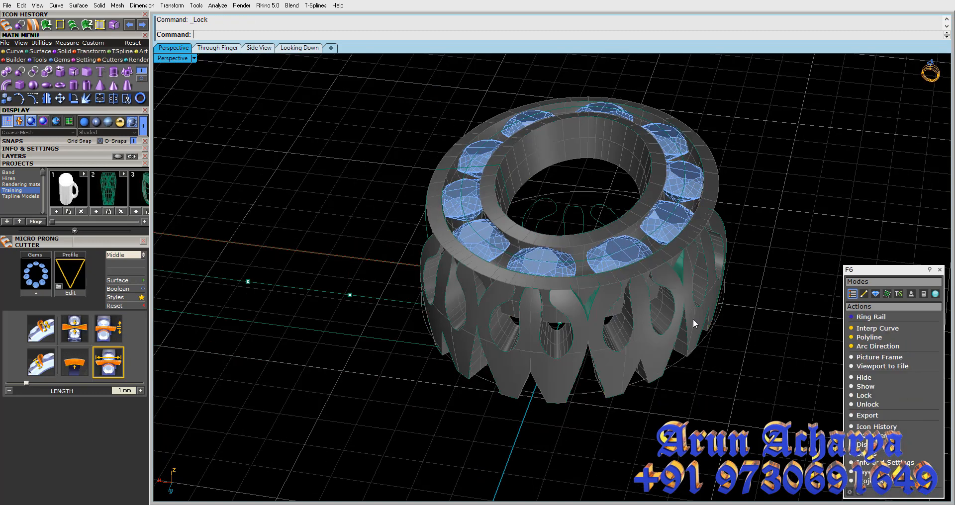
left_click(570, 351)
key("ctrl+l")
Move the two V-shaped polysurfaces and the single curved surface 10 mm away from the gallery into clear space beside the ring
left_click(593, 310)
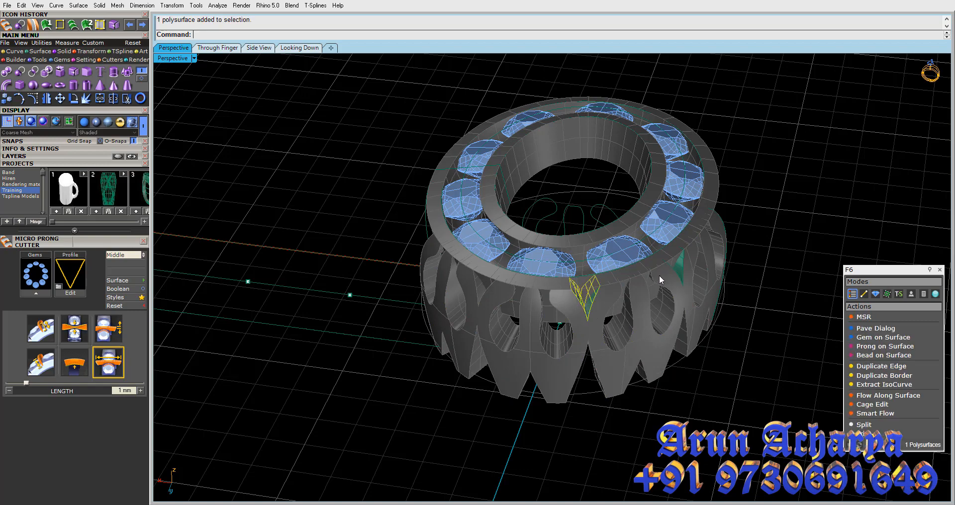
left_click(641, 279, "shift")
left_click(679, 267)
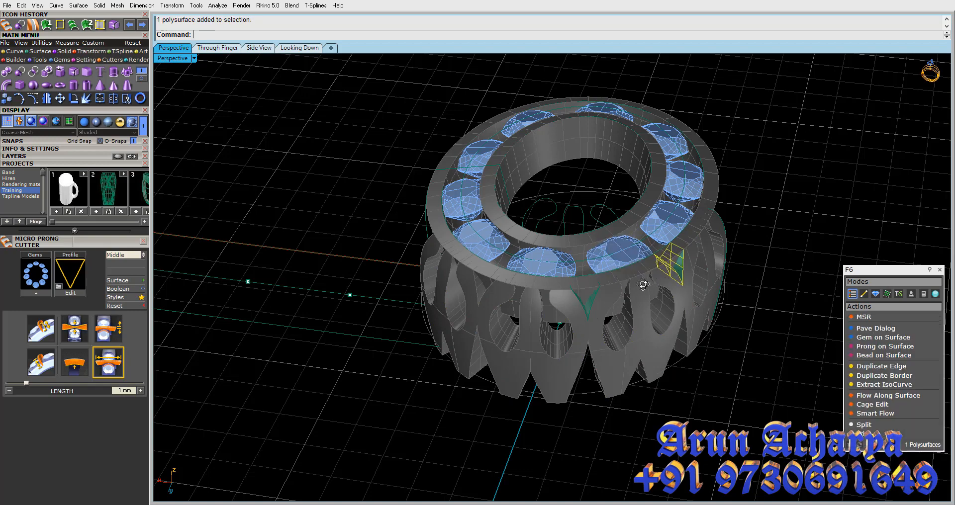
right_click_drag(644, 285, 531, 330)
right_click_drag(629, 290, 577, 291)
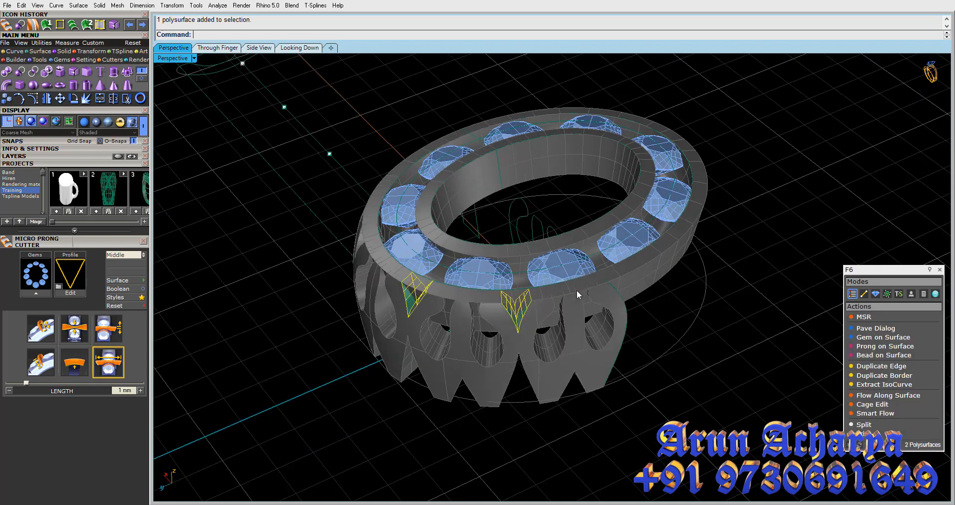
left_click(618, 291, "shift")
scroll(548, 240, "down", 4)
right_click_drag(547, 240, 652, 299)
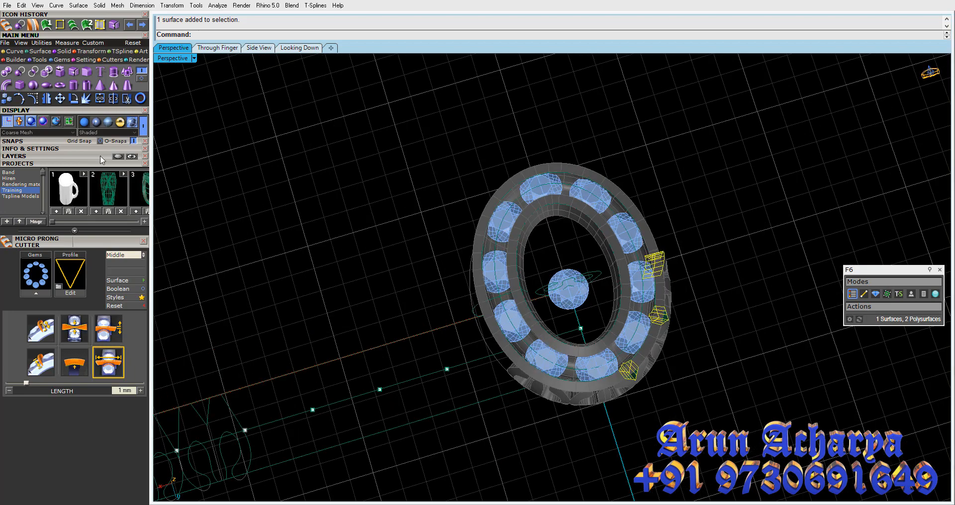
left_click(61, 99)
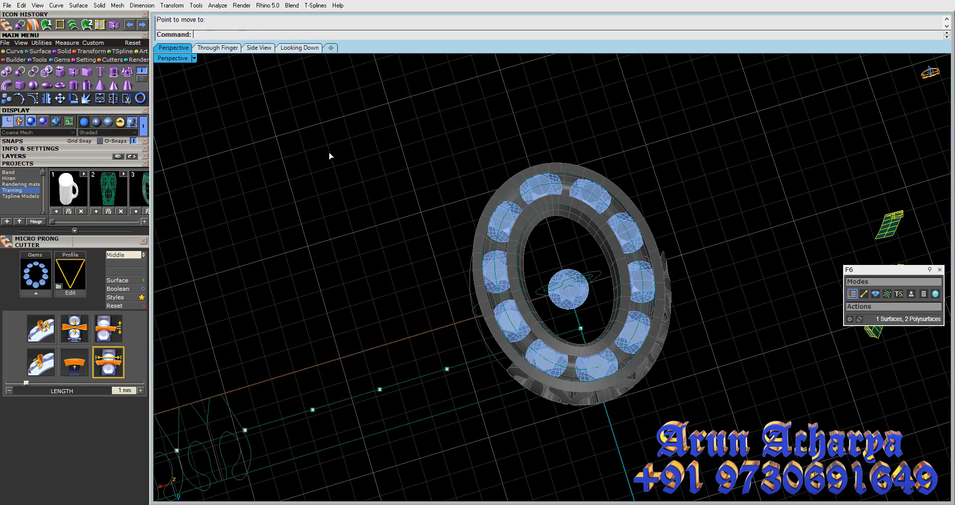
left_click(329, 154)
left_click(560, 70)
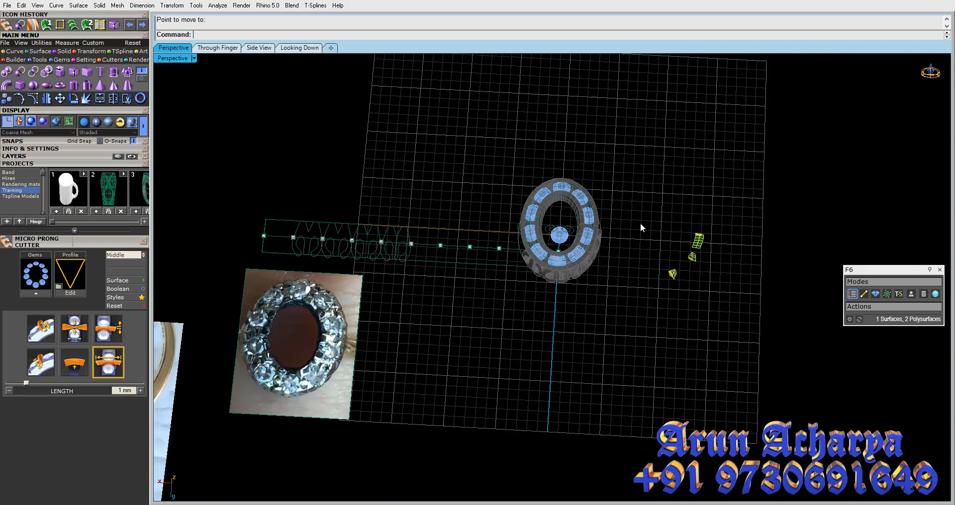
scroll(610, 213, "up", 3)
left_click(48, 55)
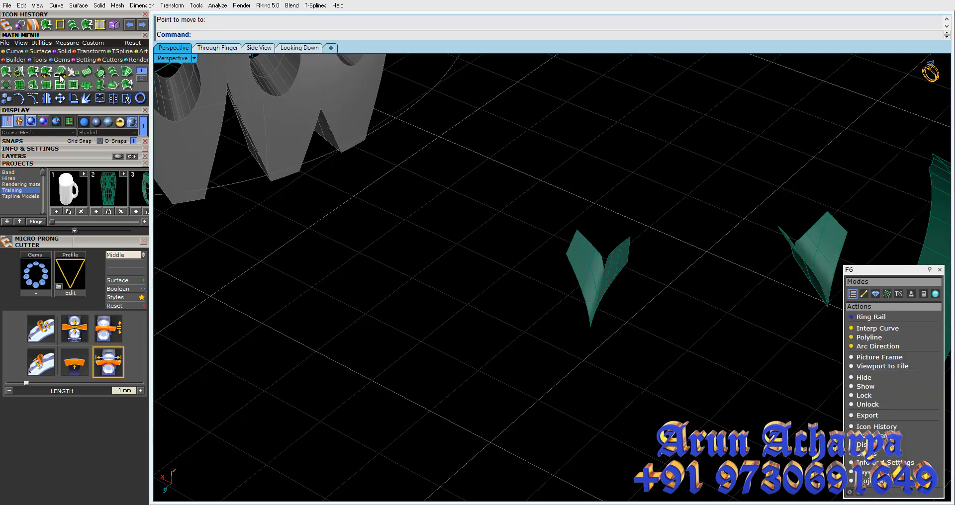
left_click(74, 86)
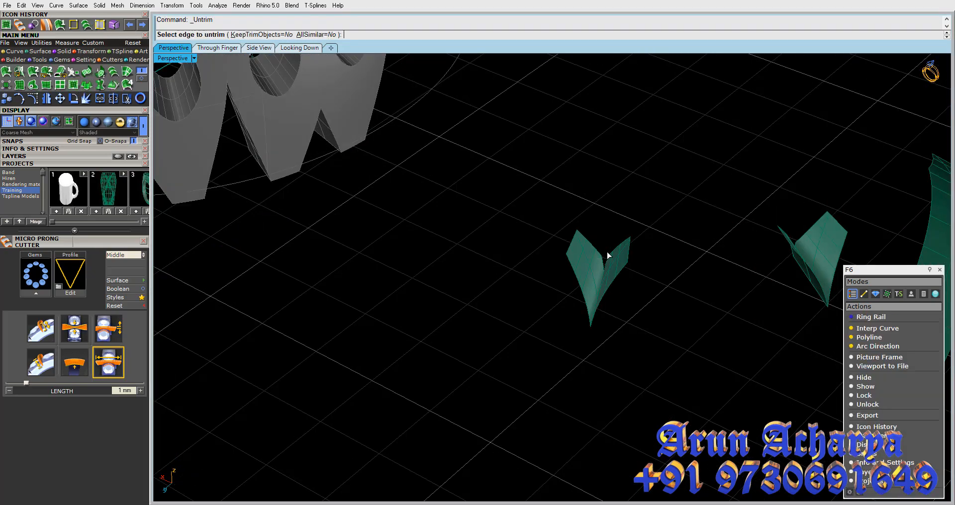
key("Escape")
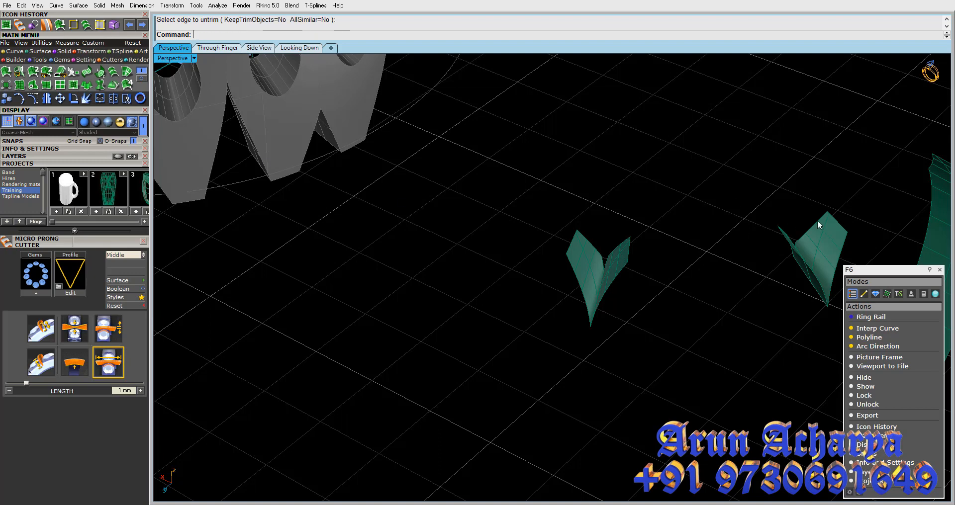
left_click_drag(817, 220, 542, 261)
scroll(542, 261, "down", 4)
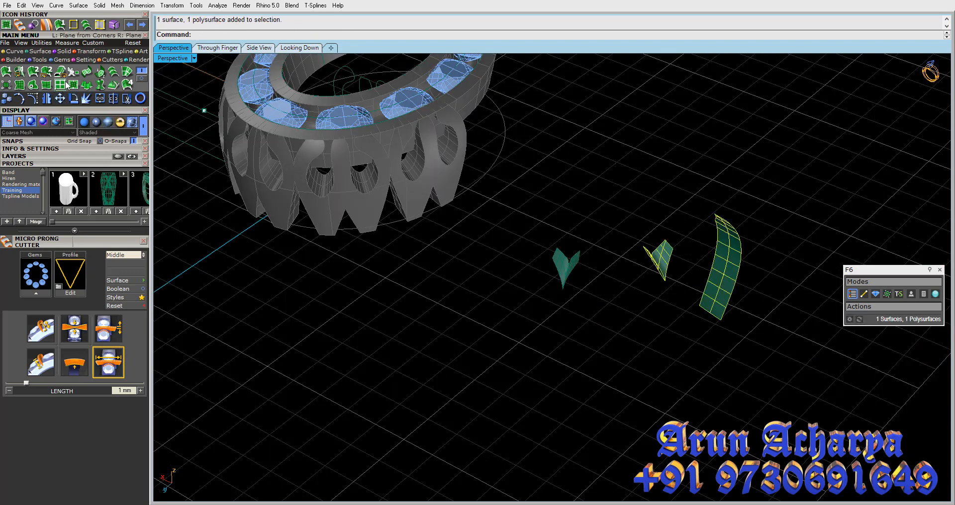
left_click(84, 96)
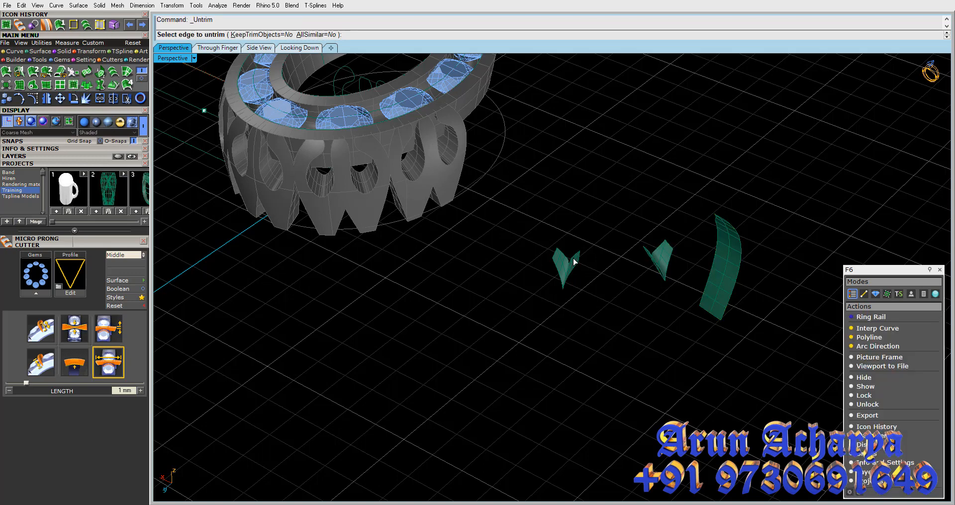
Explode the two V-shaped polysurfaces and untrim the upper edges of their surfaces and of the single curved surface
left_click(86, 99)
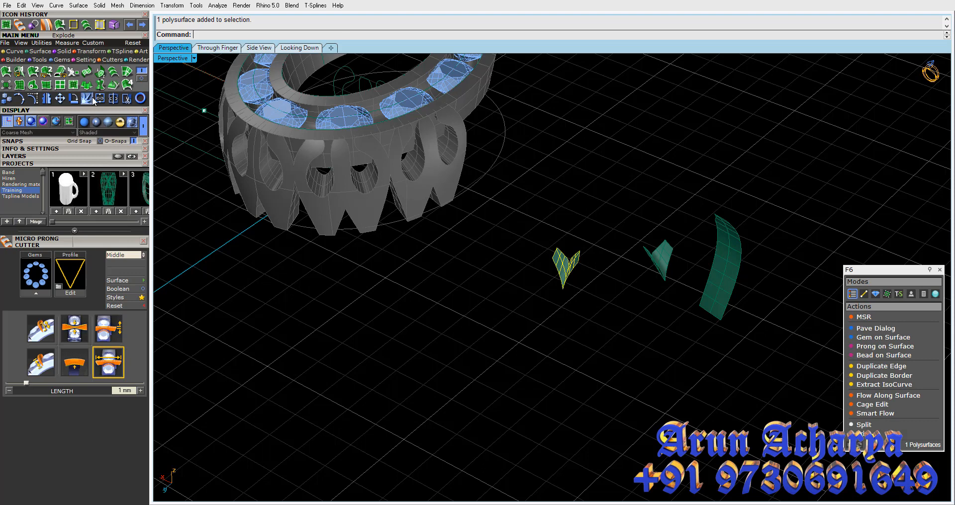
left_click(645, 249)
right_click(645, 249)
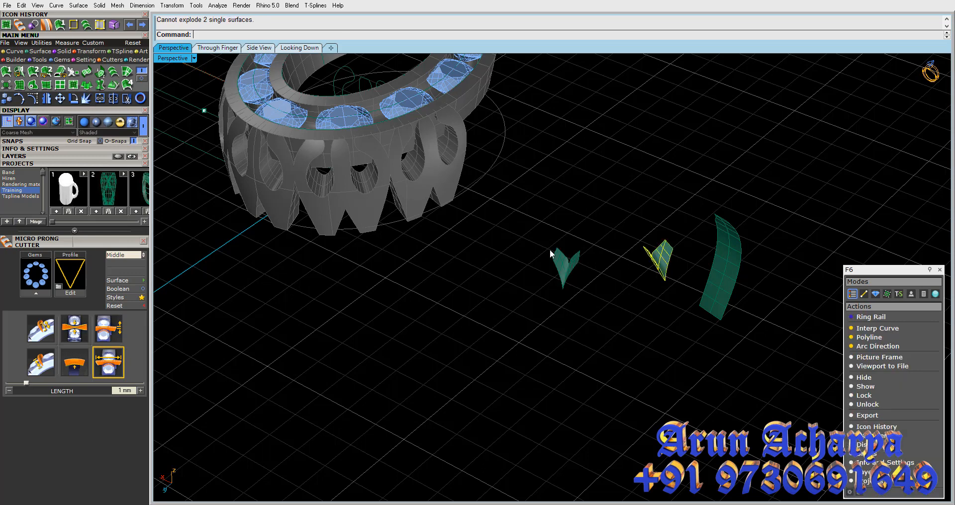
left_click(80, 73)
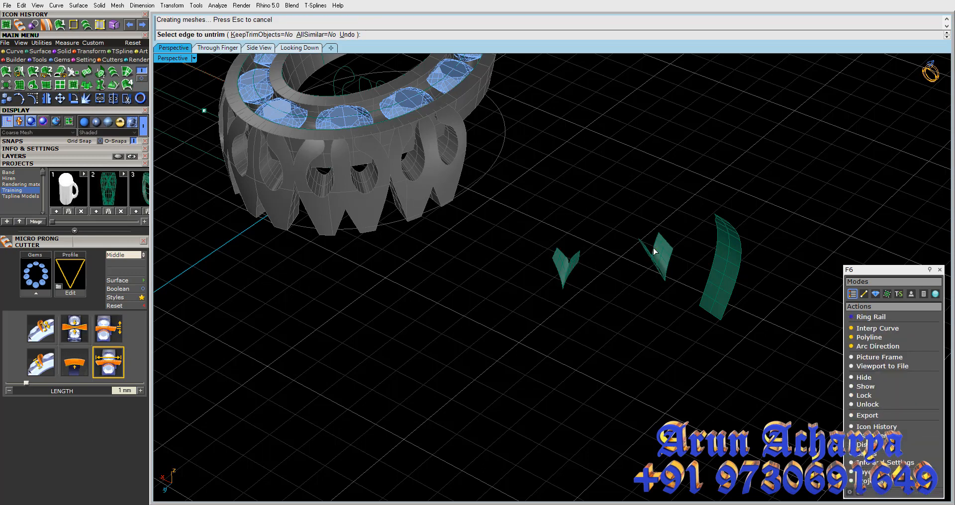
key("Escape")
Mirror a copy of the single curved surface across a plane through the origin 0,0,0
left_click(722, 222)
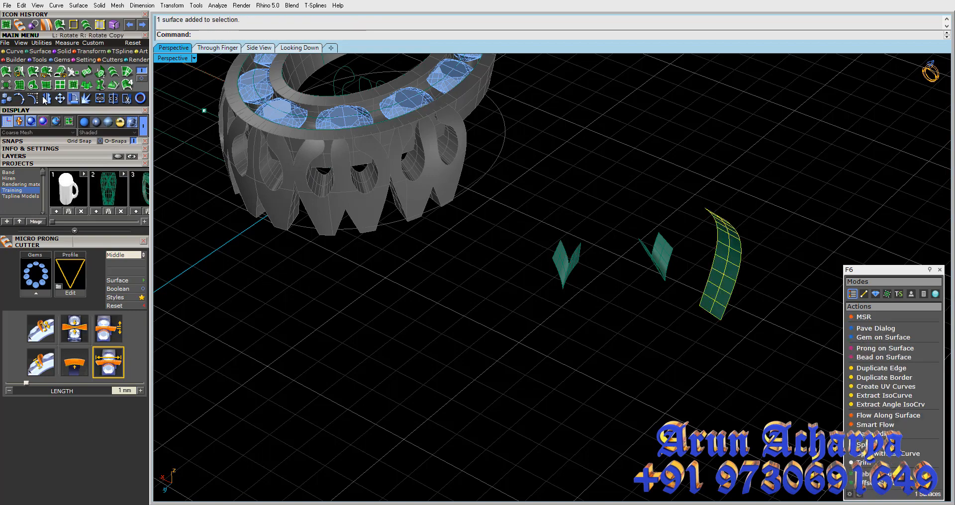
right_click_drag(422, 180, 478, 249)
scroll(477, 249, "down", 5)
type("0,0,0")
key("Return")
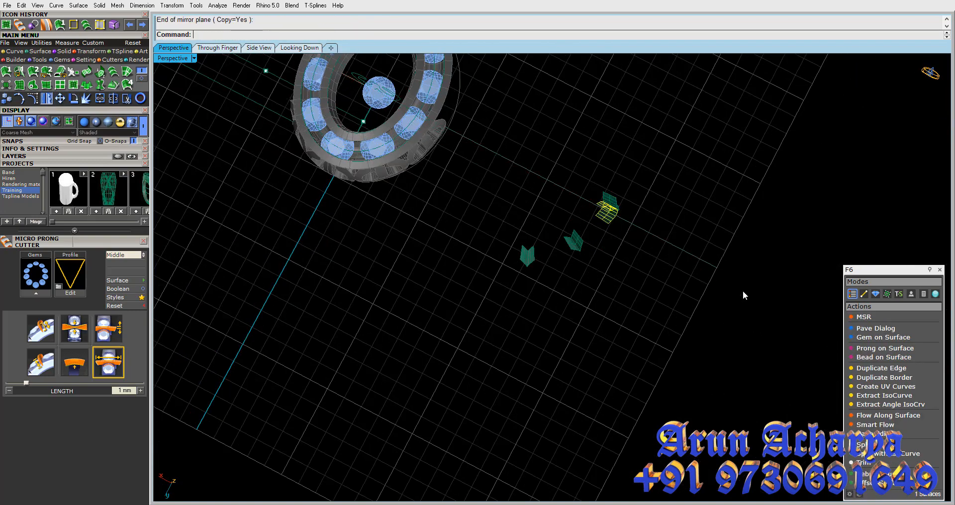
right_click(743, 296)
scroll(618, 200, "up", 6)
key("Escape")
right_click_drag(618, 187, 577, 102)
Trim the two crossing curved surfaces against each other and delete their lower remnants, keeping the upper V shape
left_click(662, 266)
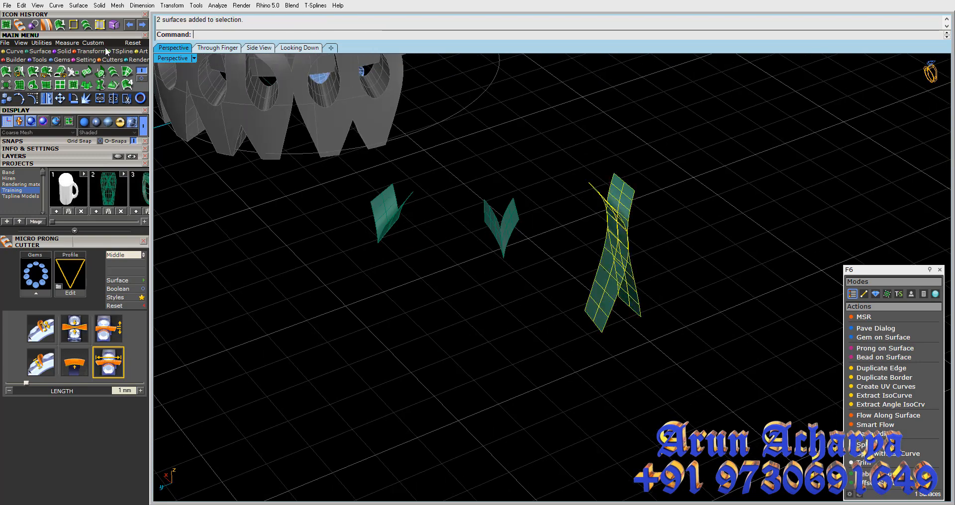
scroll(561, 243, "up", 5)
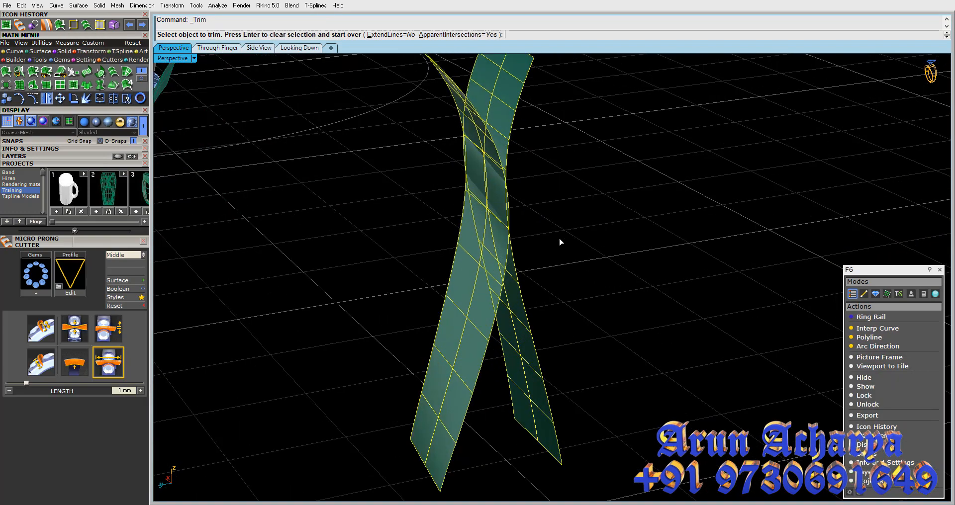
left_click(491, 197)
left_click(512, 211)
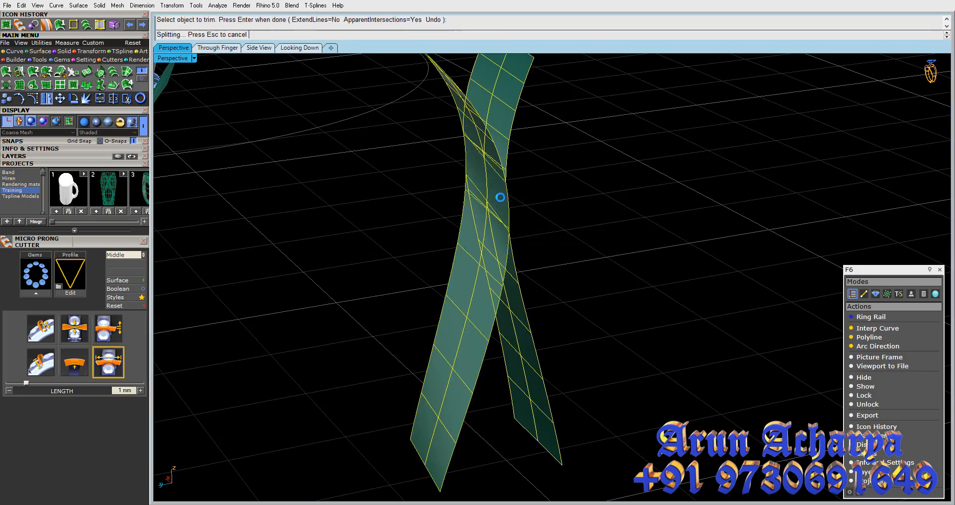
right_click(530, 214)
left_click_drag(535, 219, 483, 278)
scroll(735, 282, "down", 5)
key("Delete")
scroll(730, 281, "down", 3)
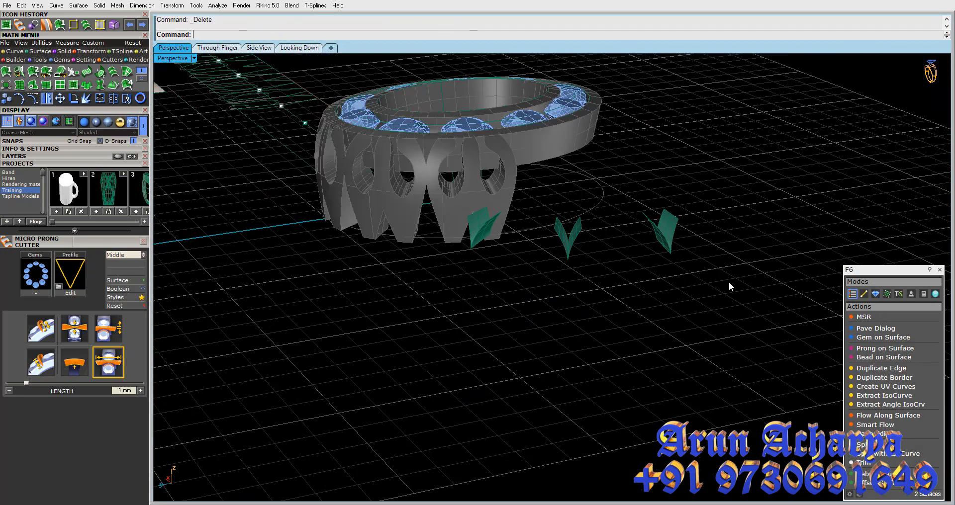
Join the surfaces into three V-shaped polysurfaces and move them 10 mm back into place on the gallery
right_click_drag(727, 281, 560, 232)
scroll(561, 231, "up", 5)
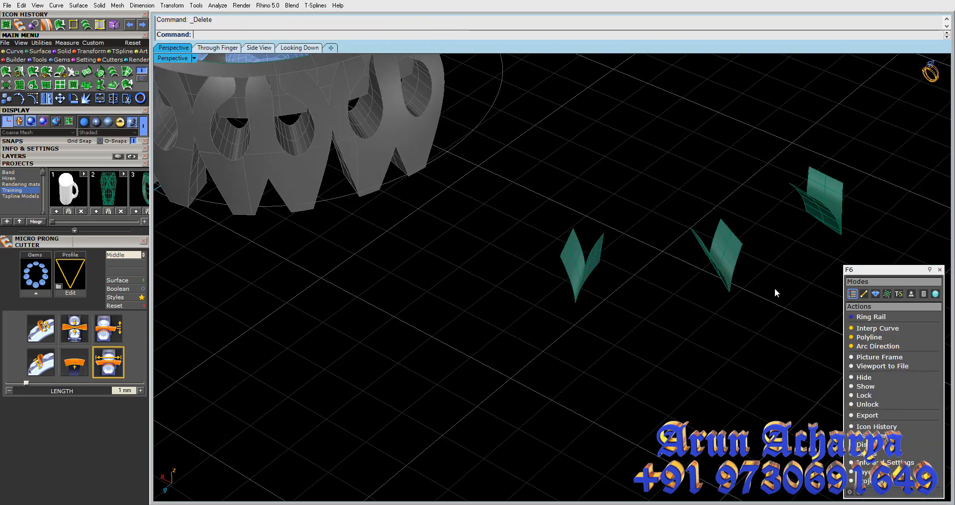
key("ctrl+j")
right_click_drag(544, 319, 594, 357)
right_click_drag(270, 243, 462, 325, "shift")
left_click(525, 348)
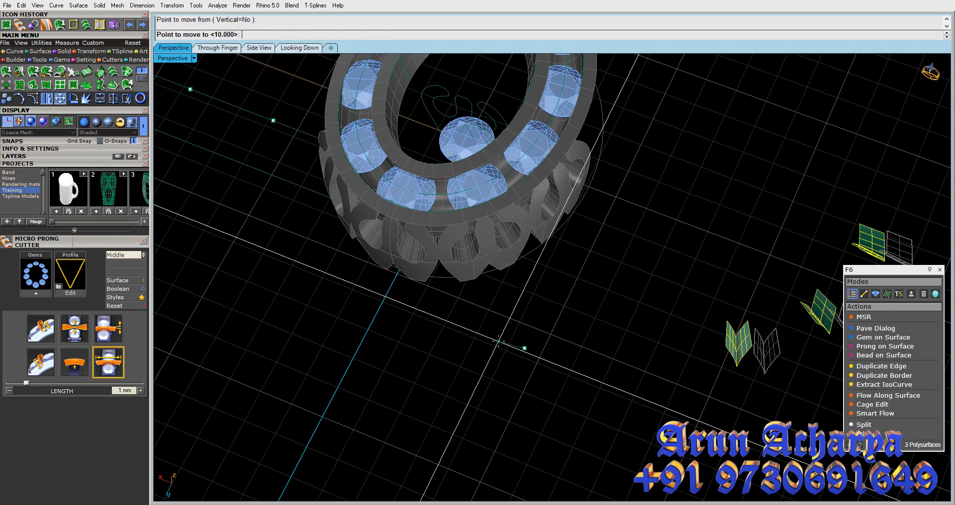
right_click(501, 340)
scroll(448, 173, "up", 4)
key("Escape")
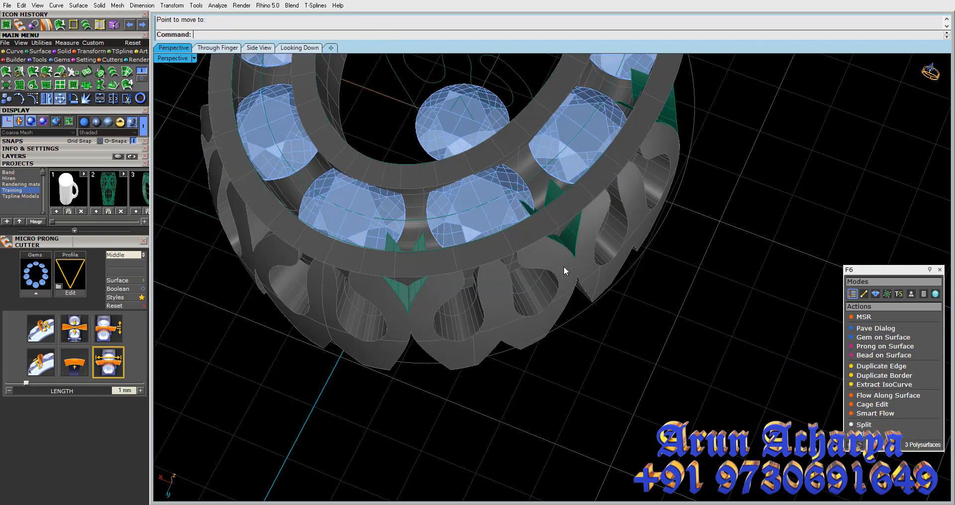
Examine how the three V-shaped pieces sit against the halo band, gems and gallery prongs
right_click_drag(563, 267, 603, 284)
scroll(530, 323, "up", 4)
right_click_drag(531, 320, 530, 294)
scroll(532, 296, "up", 3)
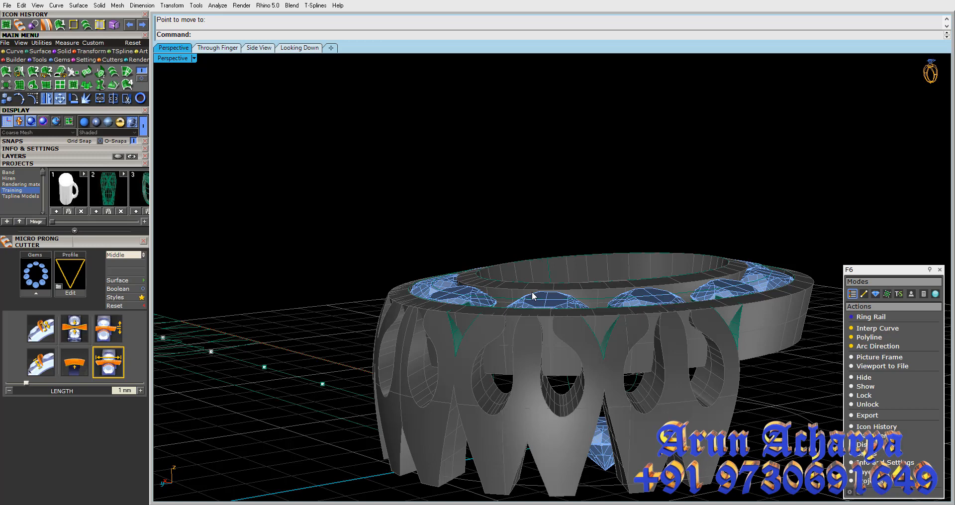
scroll(539, 298, "down", 2)
right_click_drag(539, 299, 458, 220)
scroll(568, 274, "up", 4)
scroll(459, 222, "up", 5)
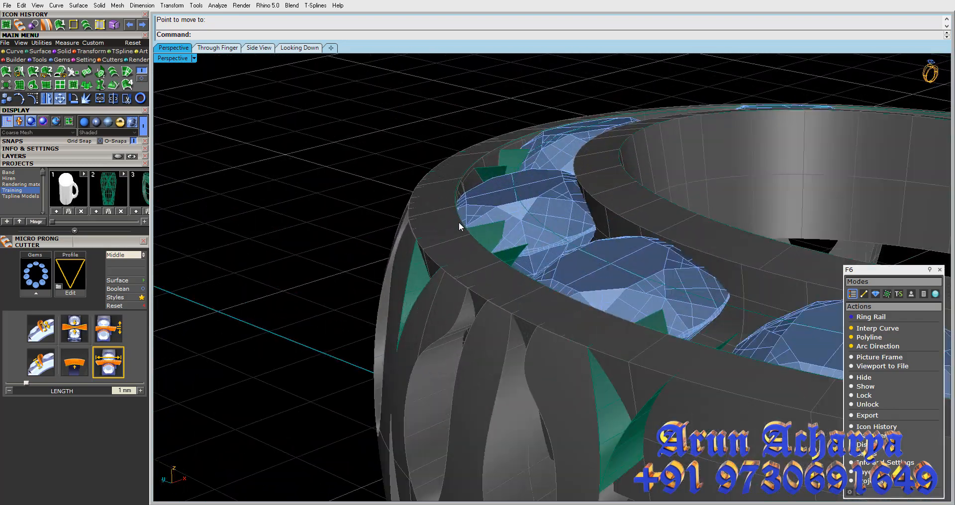
scroll(455, 232, "down", 2)
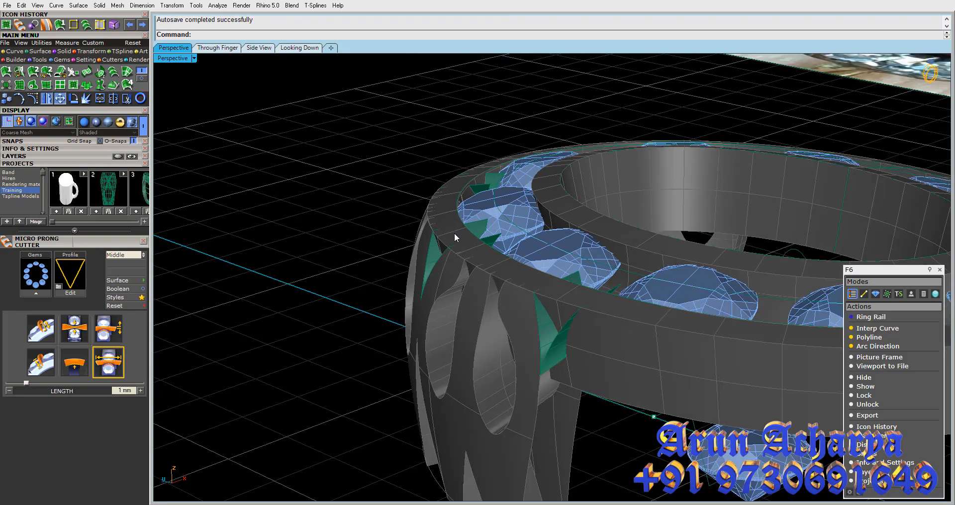
scroll(455, 233, "down", 2)
right_click_drag(455, 233, 453, 264)
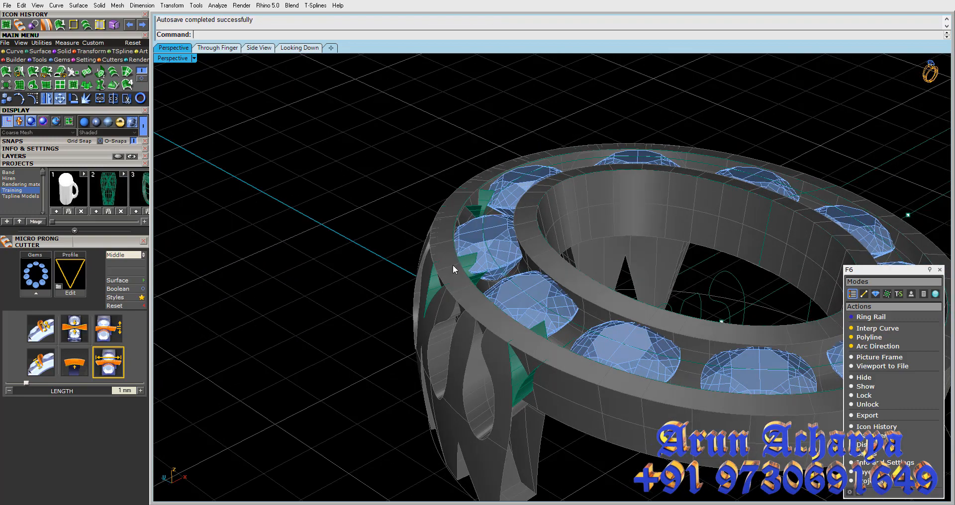
type("Undo")
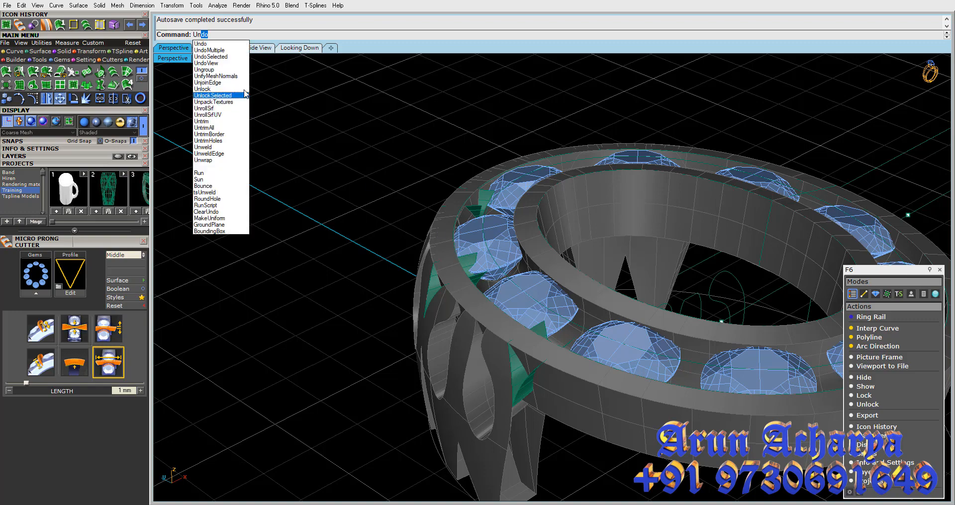
left_click(231, 62)
left_click(567, 229)
right_click(567, 229)
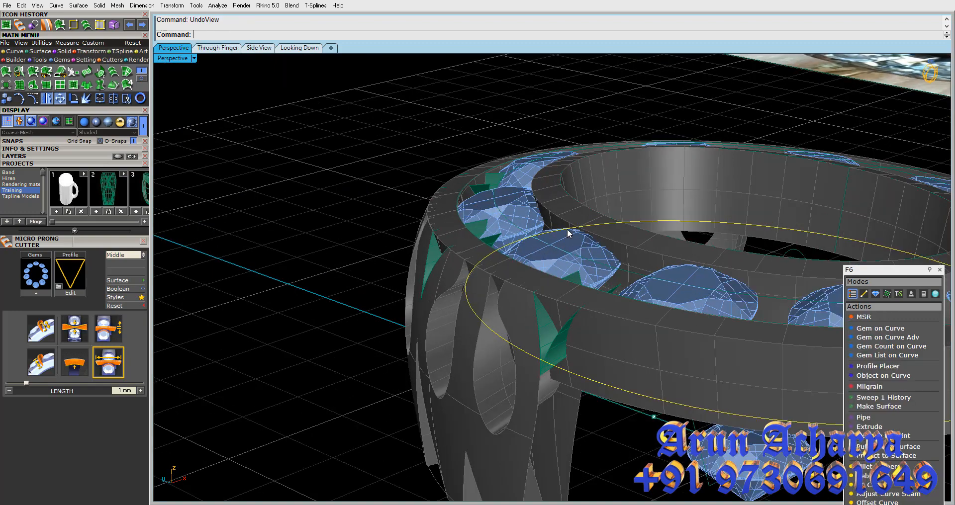
key("Escape")
Unlock only the halo band with UnlockSelected, keeping the gallery polysurfaces locked
type("UnlockSelected")
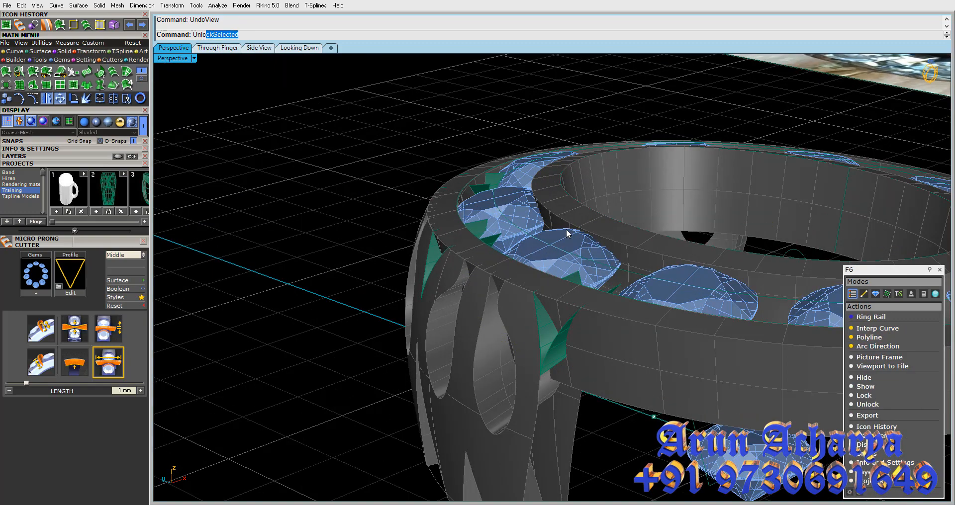
key("Return")
left_click(579, 221)
key("Return")
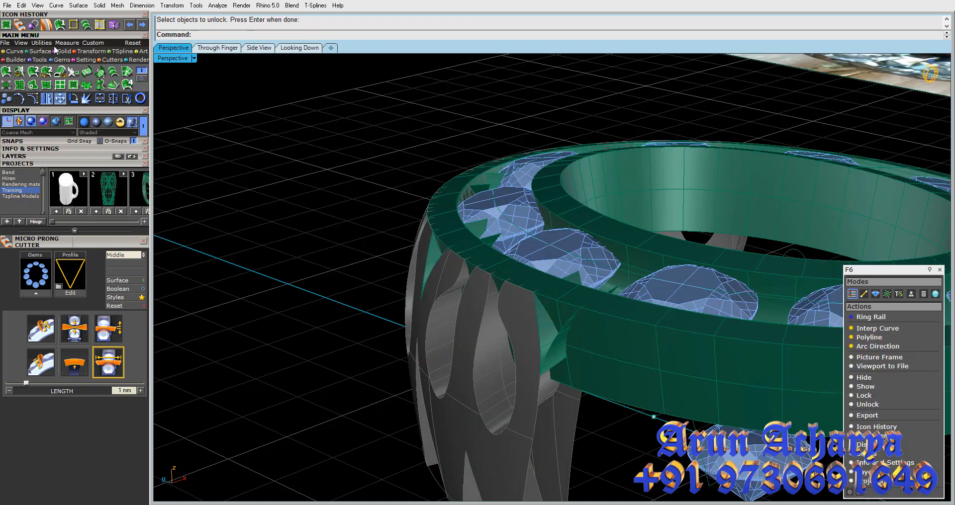
Extract the curved gem-channel surface from the halo band and delete the rest of the band's surfaces
left_click(64, 52)
left_click(73, 73)
right_click_drag(408, 167, 566, 266)
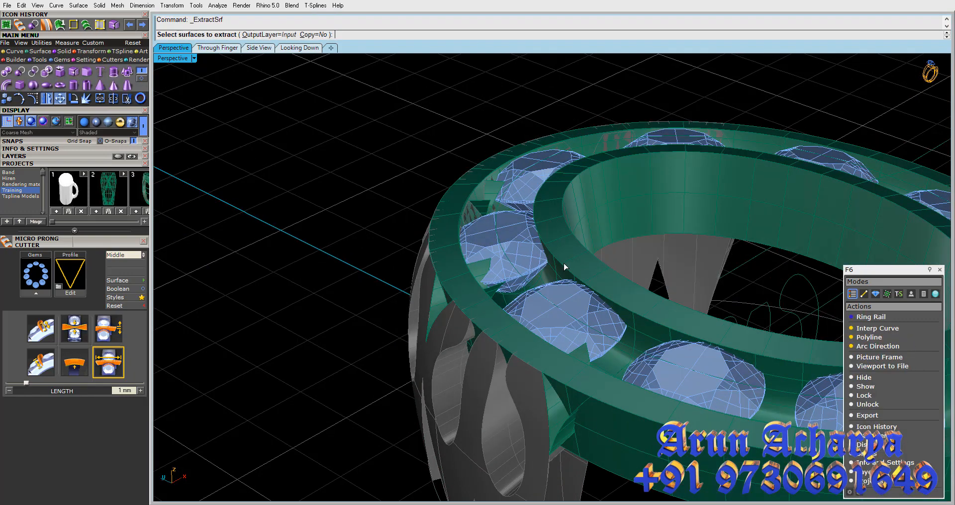
scroll(562, 269, "up", 5)
left_click(551, 277)
key("Escape")
right_click(553, 273)
key("Escape")
left_click(576, 250)
key("Delete")
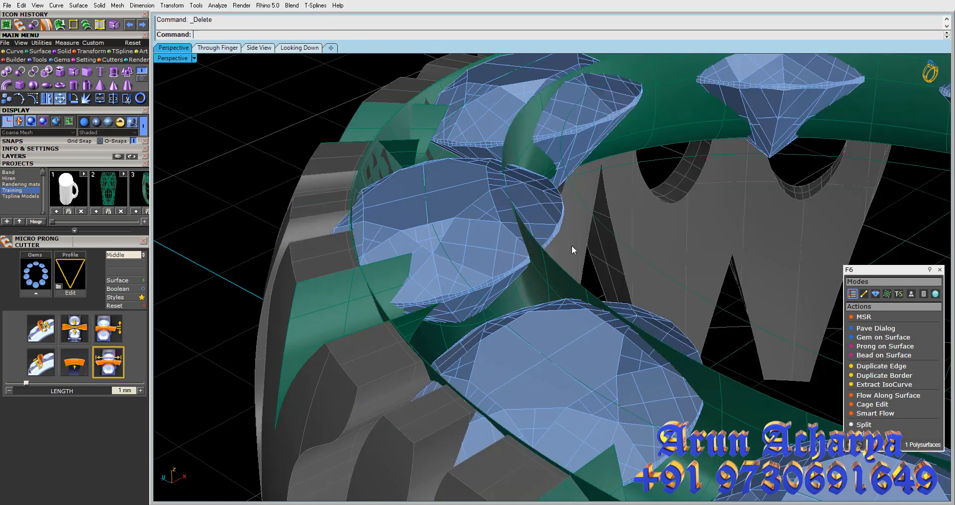
left_click(535, 276)
scroll(544, 240, "down", 6)
right_click_drag(545, 241, 696, 232)
key("Delete")
scroll(752, 193, "up", 6)
right_click_drag(752, 193, 496, 165, "shift")
left_click(497, 198)
scroll(531, 199, "up", 2)
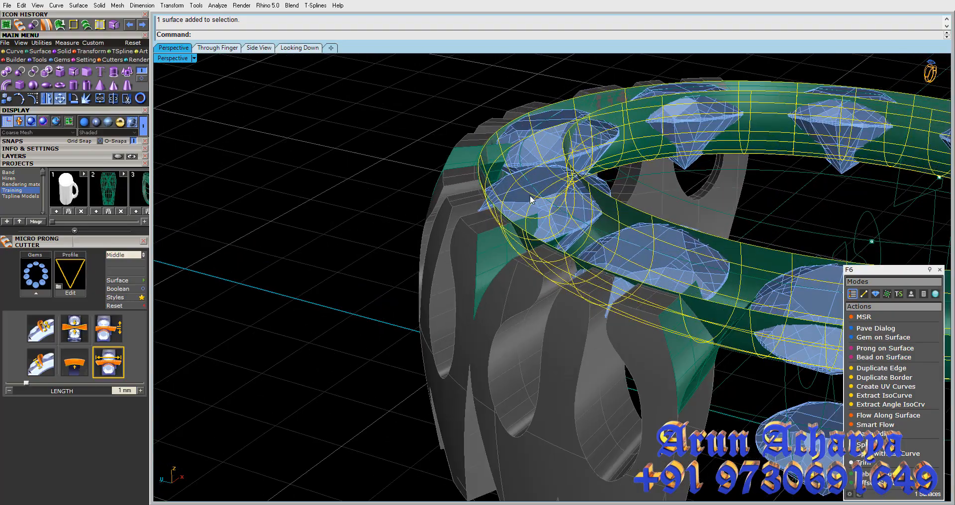
right_click_drag(531, 199, 438, 179)
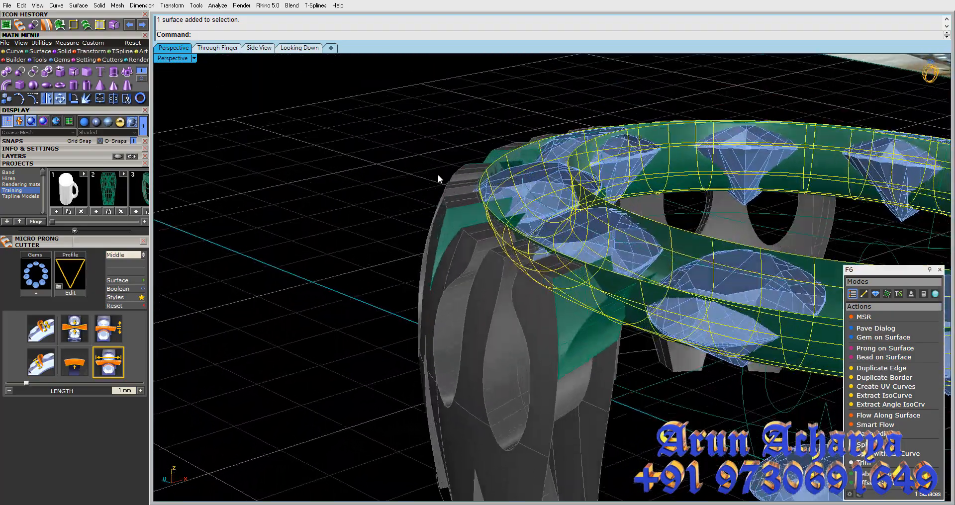
left_click(47, 52)
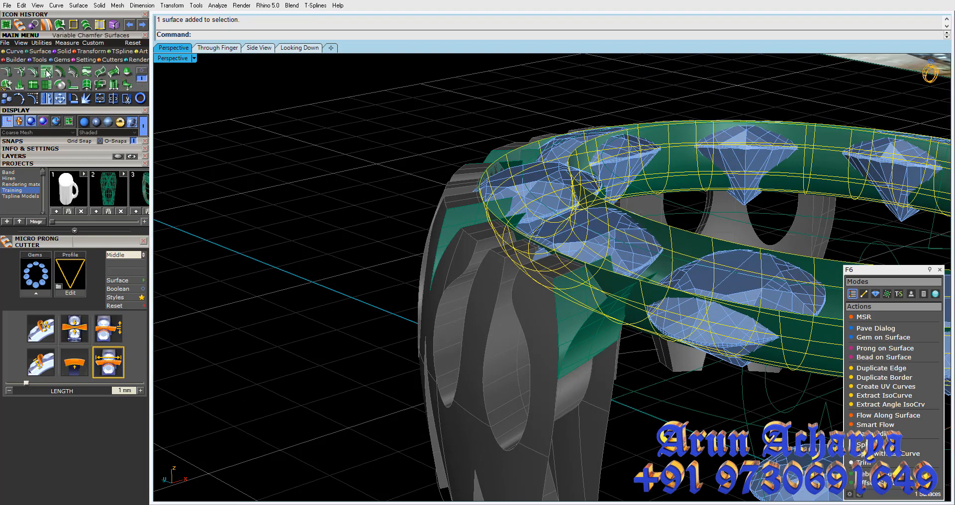
left_click(47, 73)
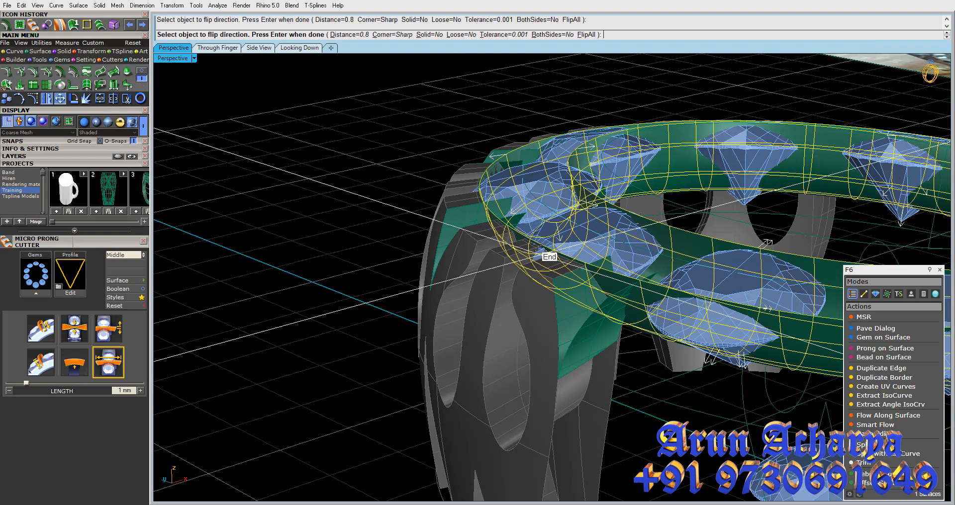
scroll(536, 247, "up", 2)
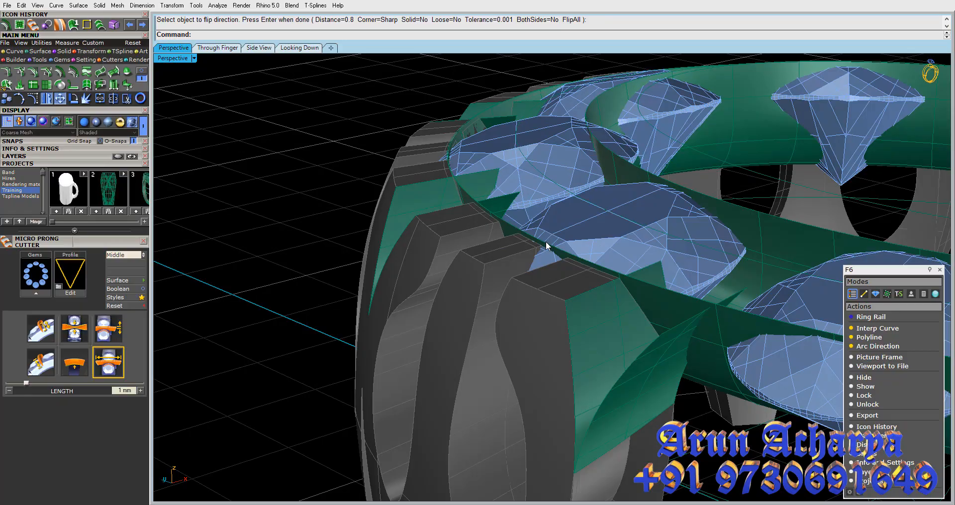
Extract a U-direction isocurve near the channel surface's outer edge and split the surface with it
right_click_drag(505, 266, 524, 121)
left_click(582, 230)
scroll(607, 232, "up", 2)
scroll(545, 171, "up", 4)
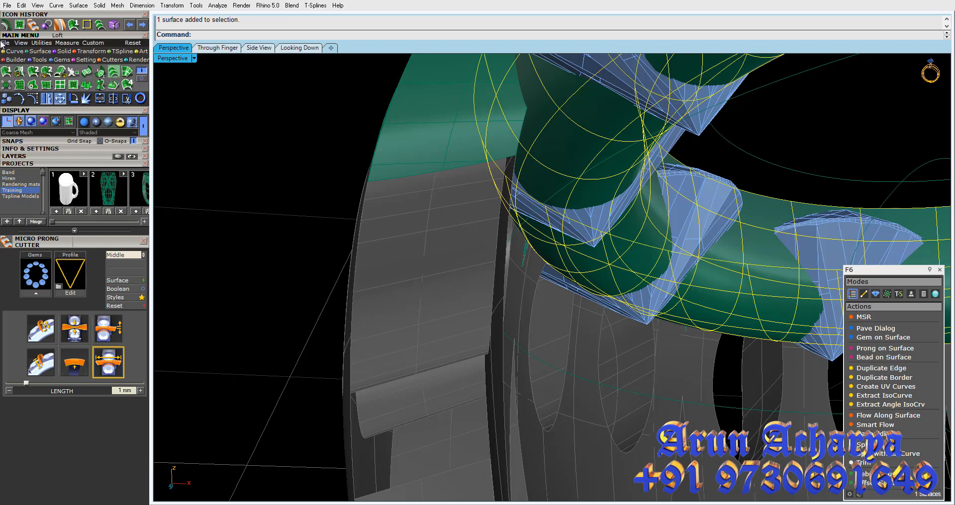
left_click(130, 86)
scroll(528, 143, "down", 3)
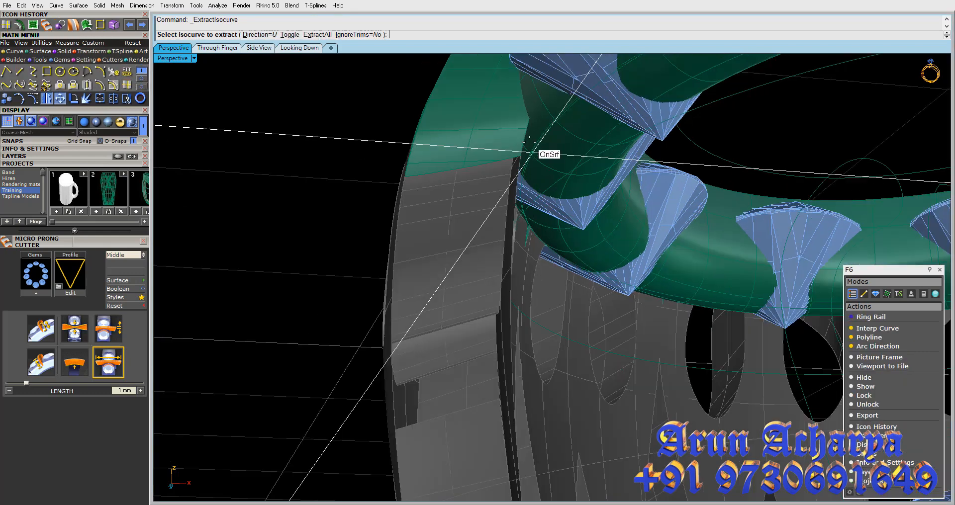
right_click_drag(527, 143, 544, 166)
scroll(549, 165, "up", 6)
left_click(550, 165)
key("Return")
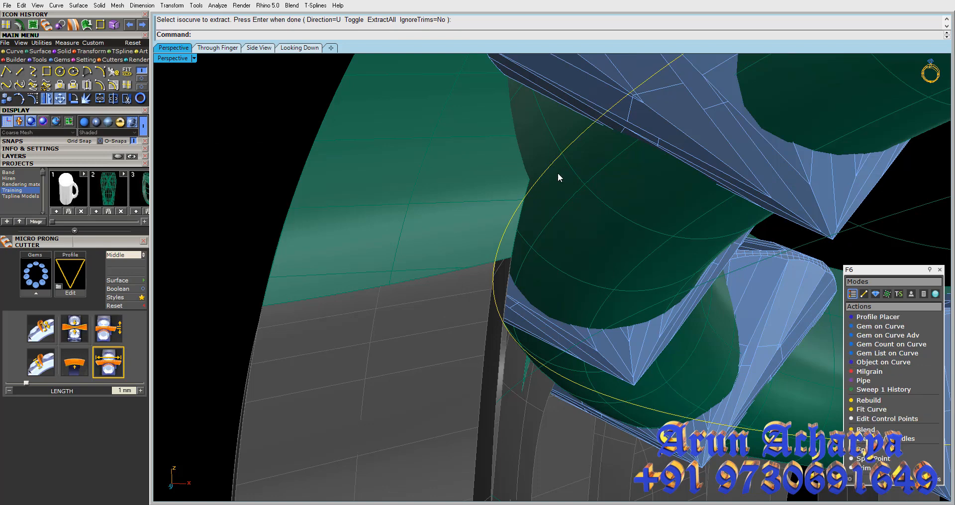
left_click(559, 174)
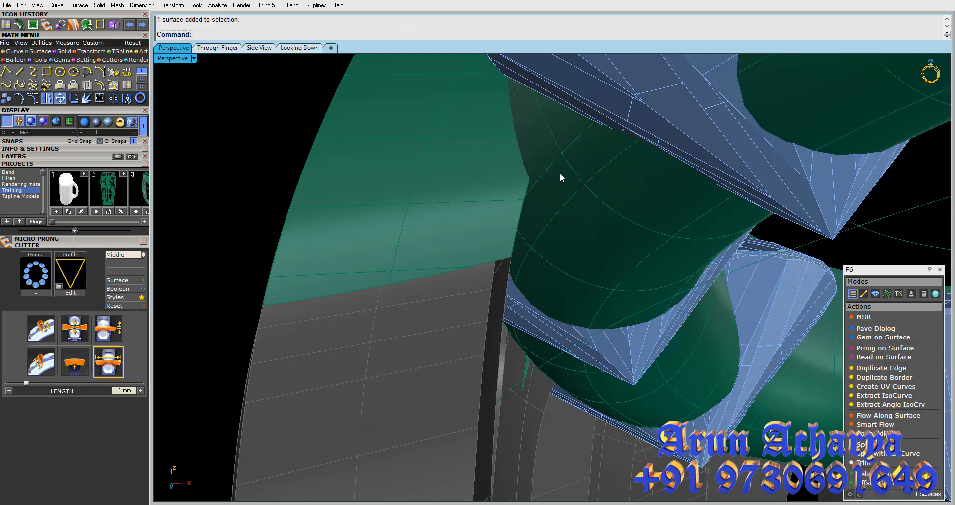
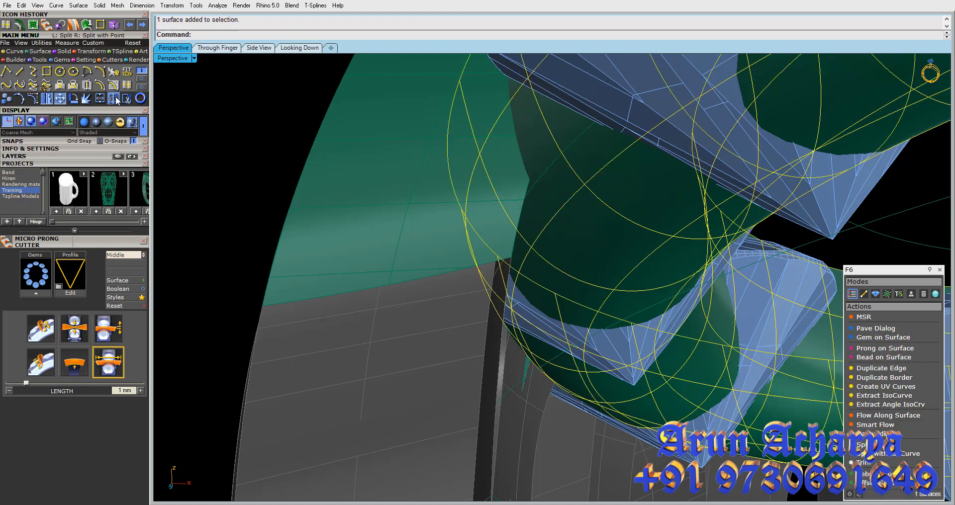
left_click(573, 172)
Try offsetting the trimmed channel surface as a solid with a distance of 0.6
left_click(19, 27)
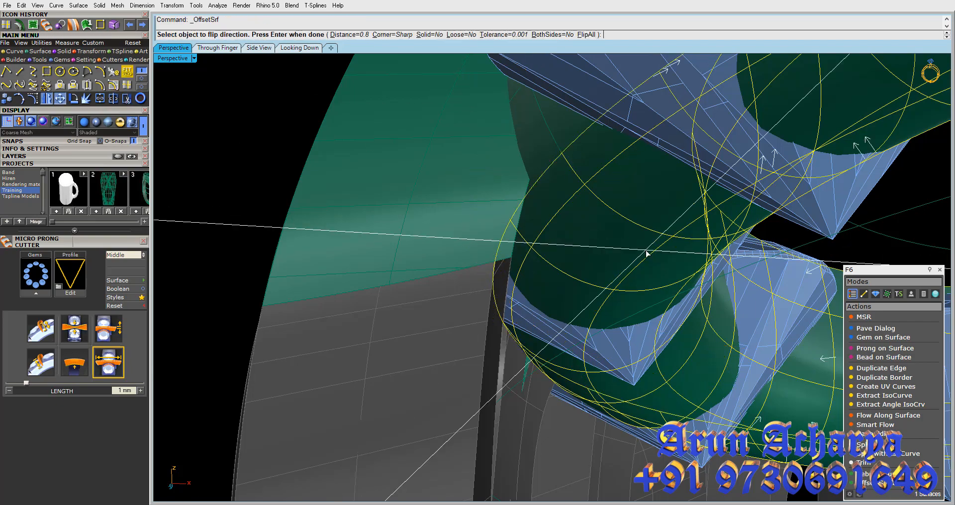
type("s")
key("Return")
scroll(588, 202, "down", 6)
right_click_drag(589, 202, 625, 241)
scroll(619, 243, "up", 4)
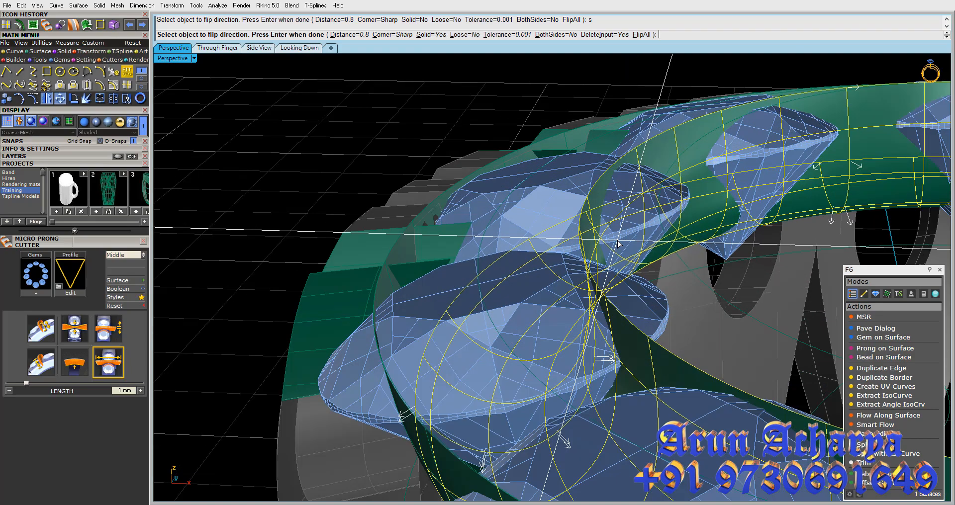
type(".6")
key("Return")
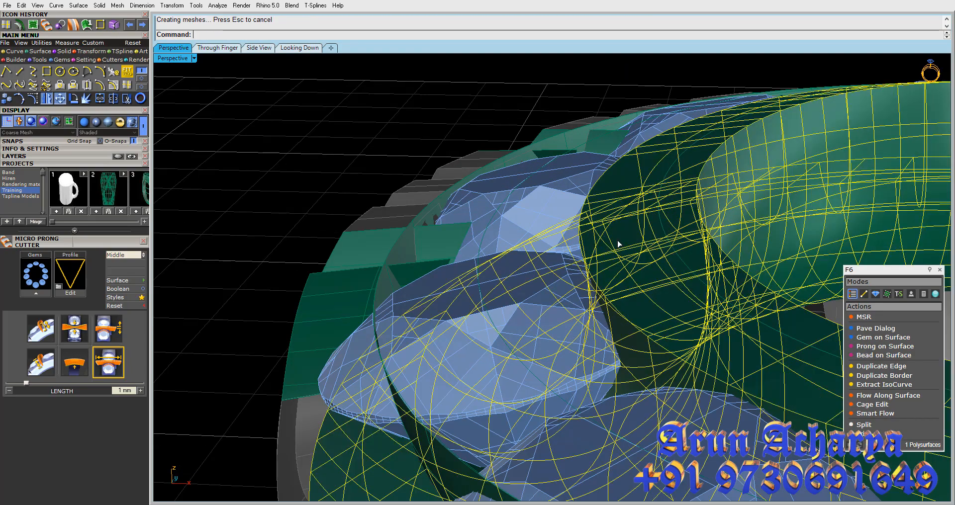
right_click_drag(618, 241, 411, 288)
key("ctrl+z")
Repeat the solid offset of the channel surface and delete the leftover surfaces and V-shaped pieces between the prongs
key("Return")
left_click(708, 198)
left_click(727, 222)
key("Delete")
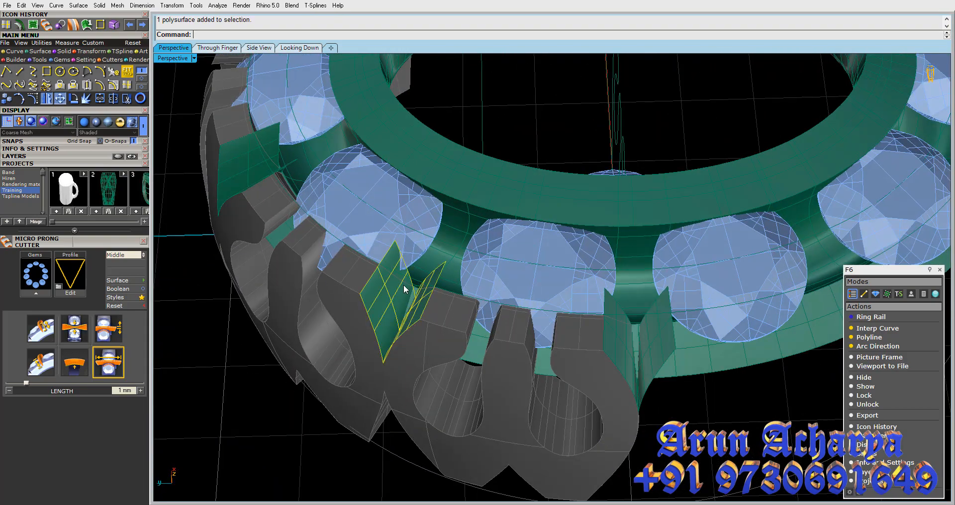
key("Escape")
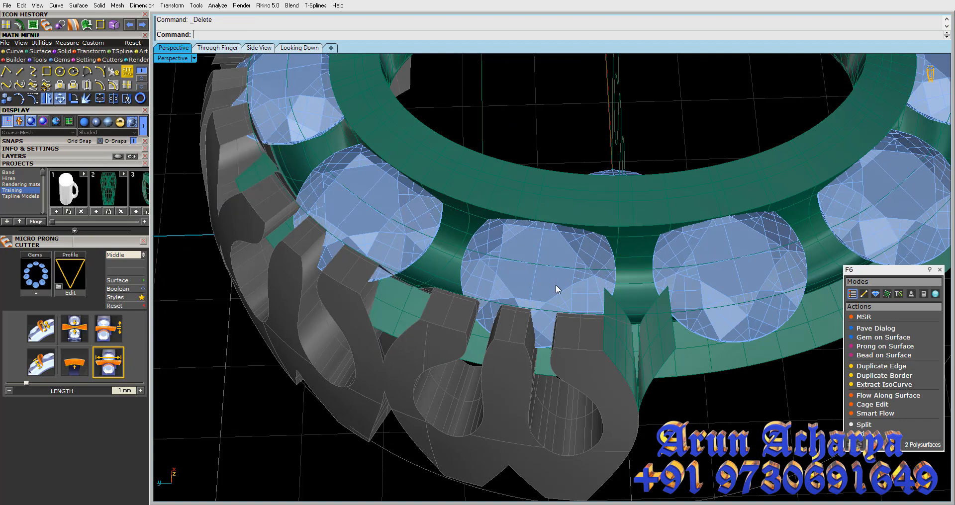
left_click(624, 335)
Undo back to the original V-shaped gallery faces, copy them, redo all changes and paste the faces in place
key("ctrl+z")
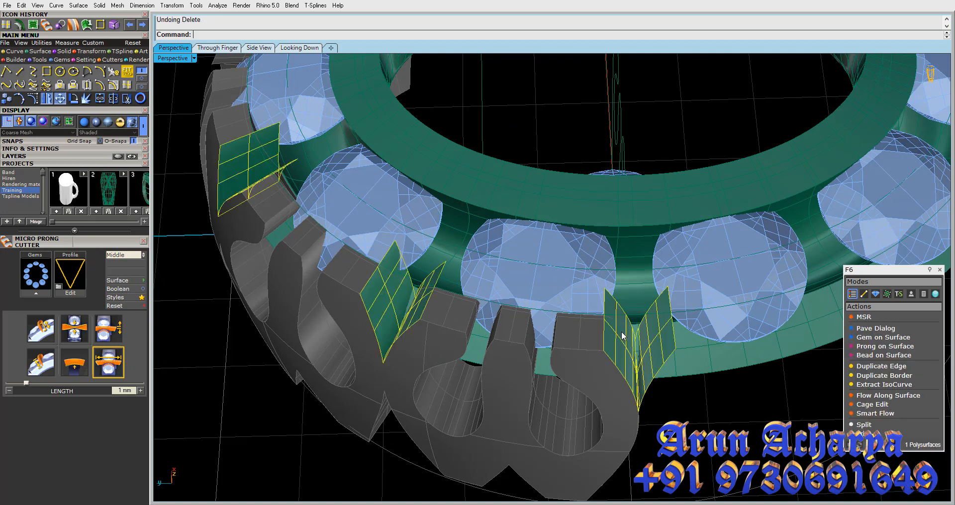
key("ctrl+h")
right_click_drag(562, 332, 493, 321)
key("ctrl+z")
scroll(607, 320, "up", 4)
scroll(493, 321, "up", 4)
scroll(491, 321, "down", 10)
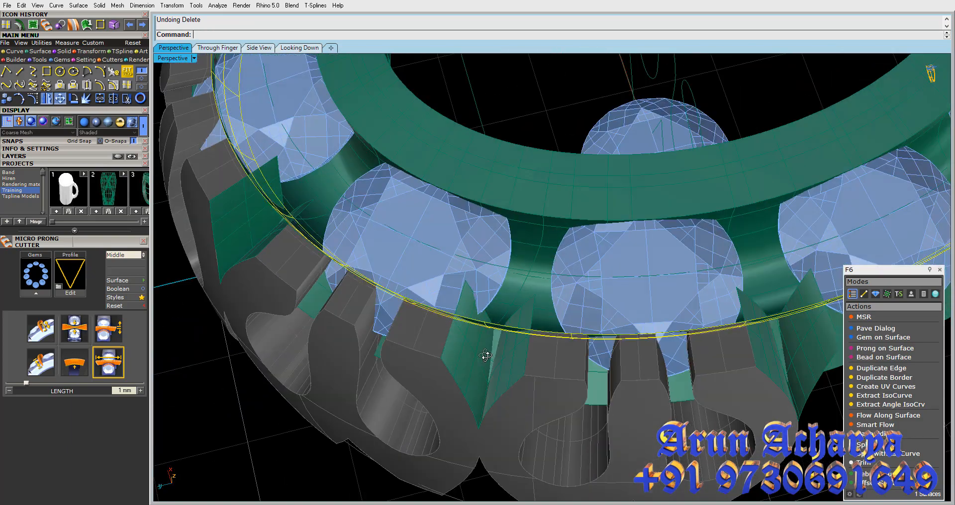
key("ctrl+z")
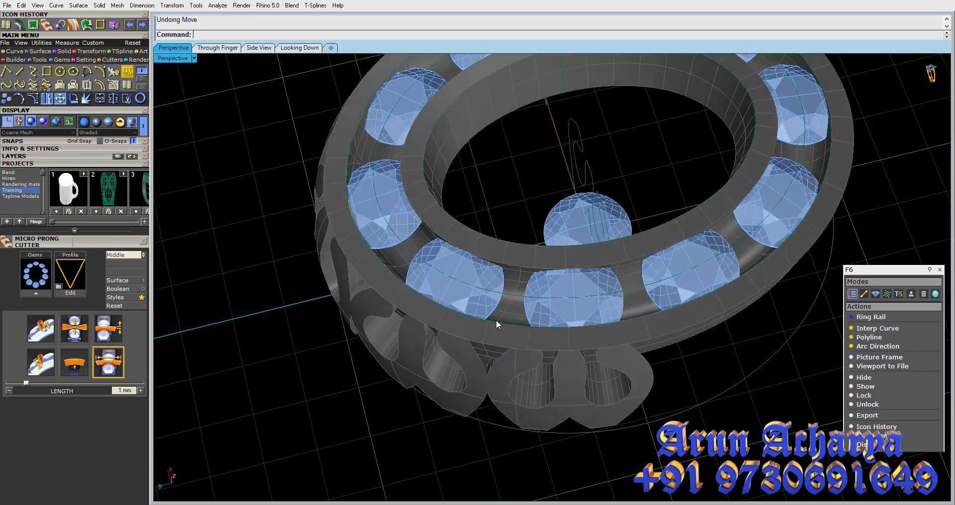
key("ctrl+z")
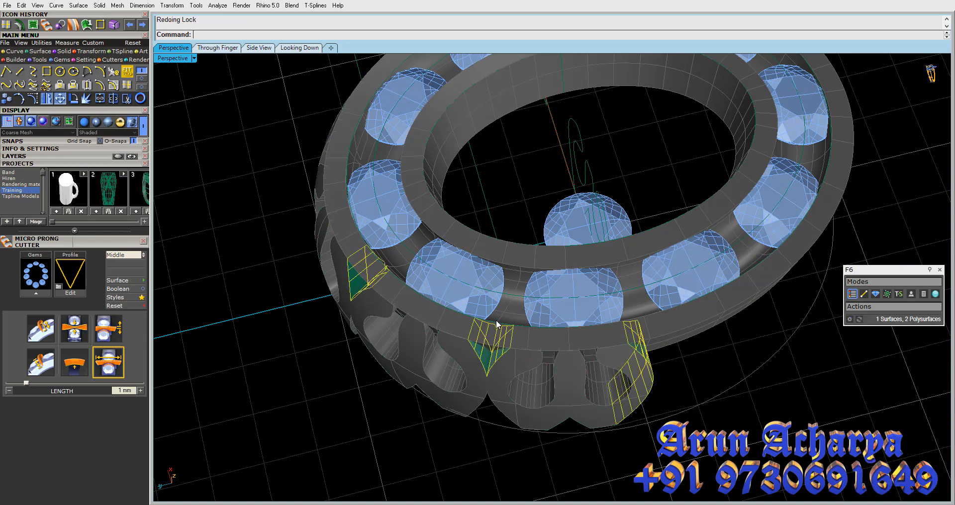
key("ctrl+y")
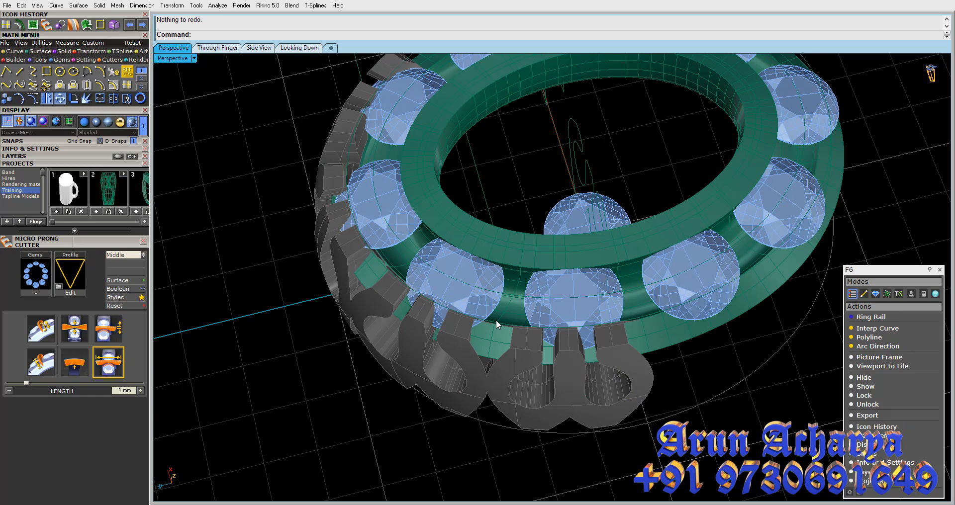
key("ctrl+v")
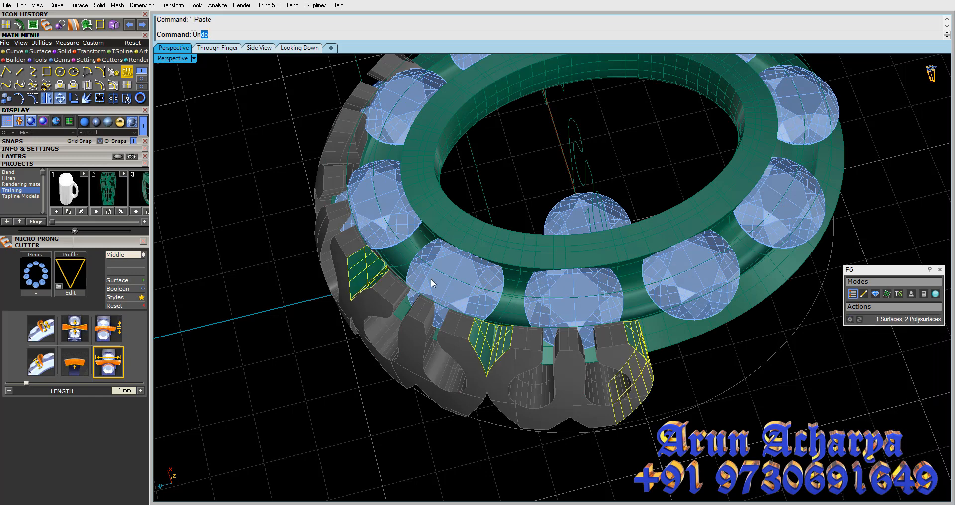
Unlock the gallery polysurface and join the pasted V-shaped faces to it
left_click(225, 63)
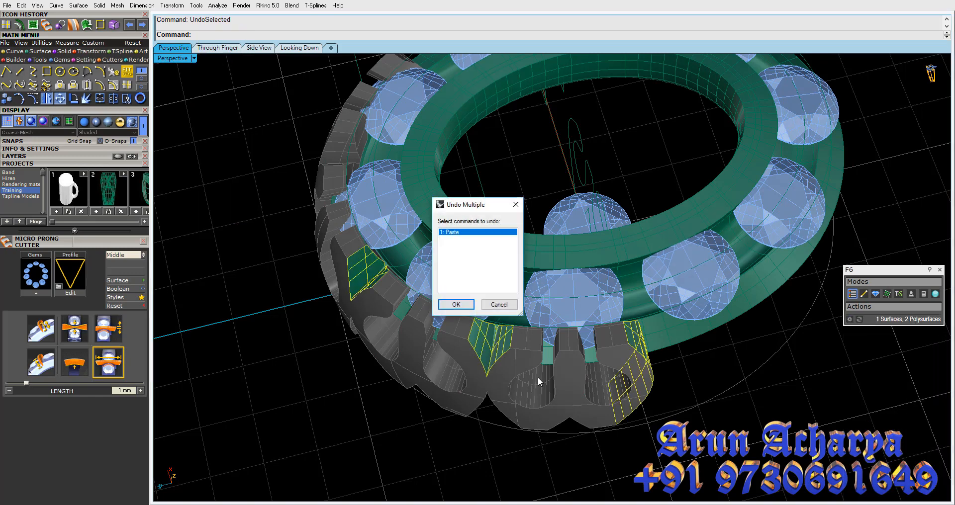
left_click(498, 304)
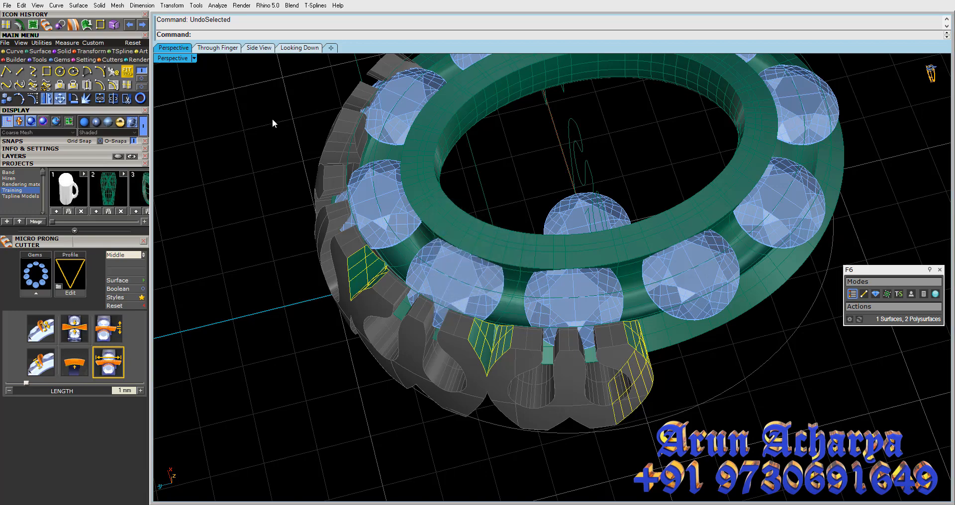
type("Unlo")
key("Return")
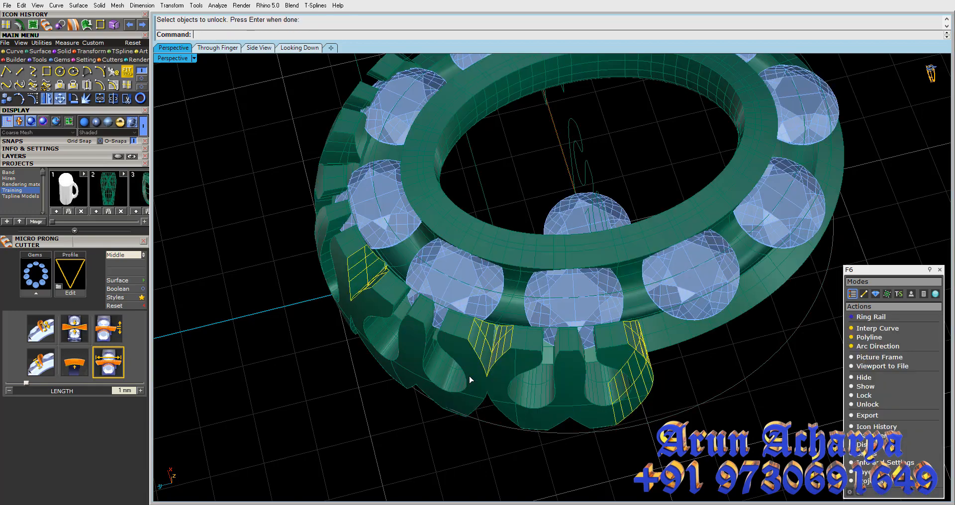
left_click(473, 378)
key("Return")
key("ctrl+j")
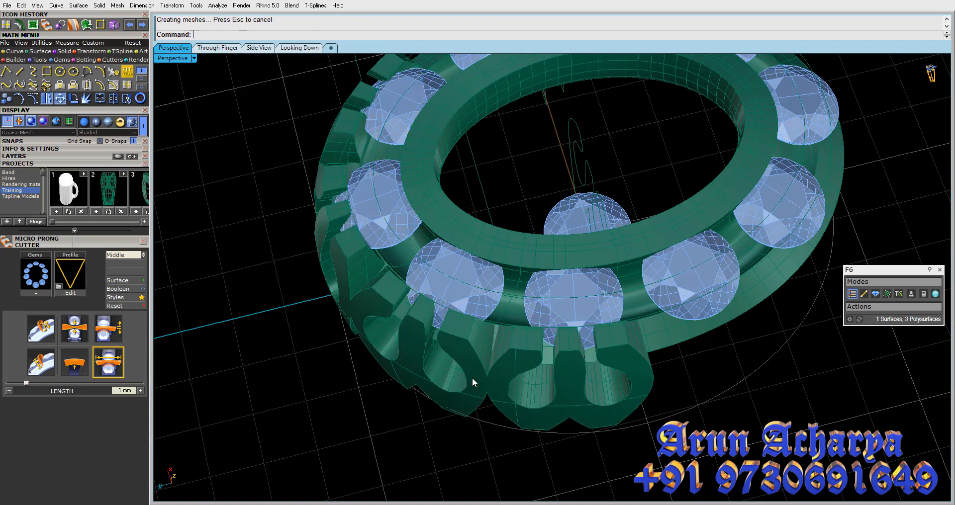
Examine the joined gallery polysurface and how its prongs meet the halo band and gems
key("Escape")
left_click(473, 378)
scroll(474, 378, "down", 4)
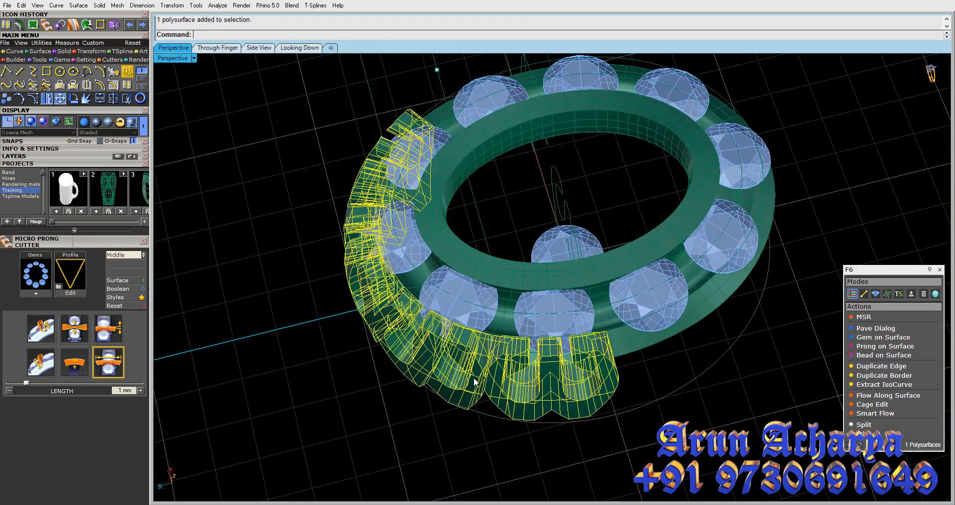
key("Escape")
right_click_drag(475, 378, 546, 341)
scroll(495, 321, "up", 5)
key("Escape")
right_click_drag(523, 345, 511, 323)
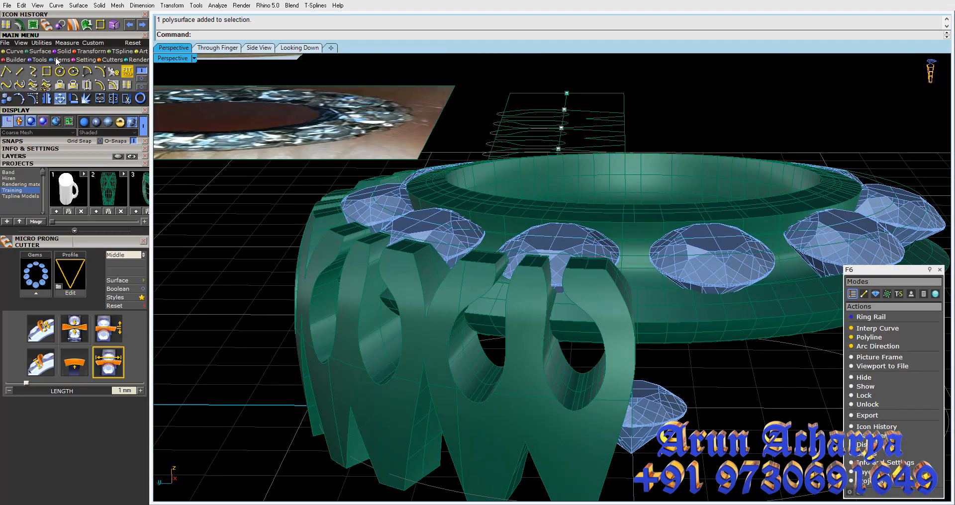
Try to fillet the halo band's sharp outer edge with a radius of 0.5 for all handles
left_click(93, 75)
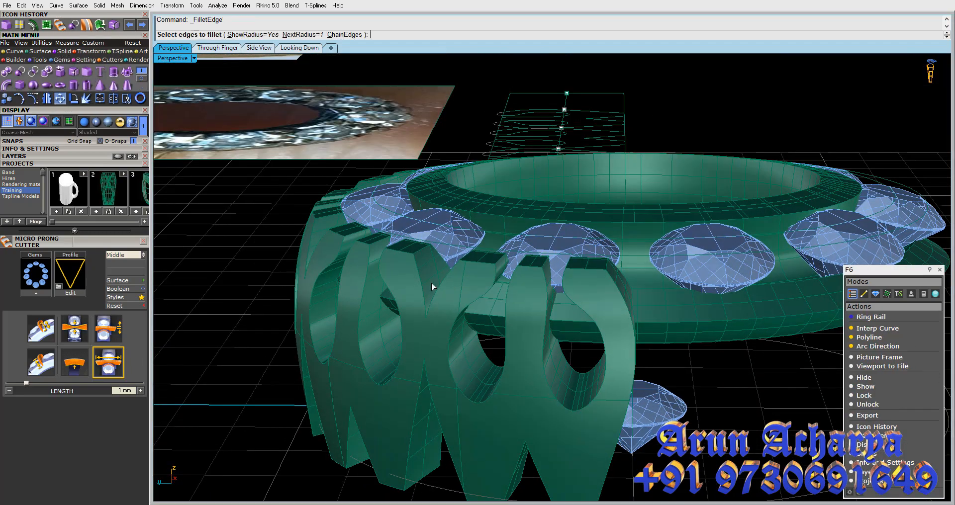
left_click(487, 319)
key("Return")
right_click_drag(487, 319, 519, 339)
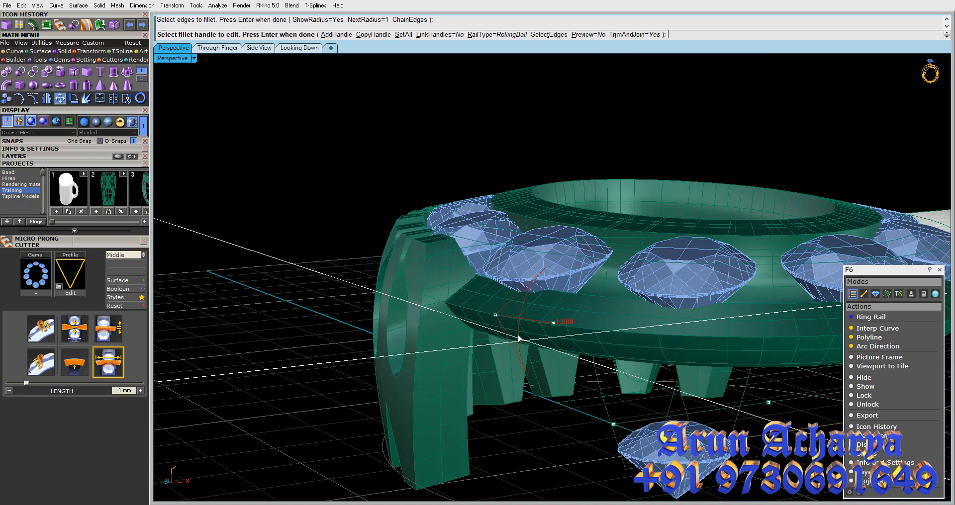
scroll(508, 304, "up", 4)
left_click(402, 33)
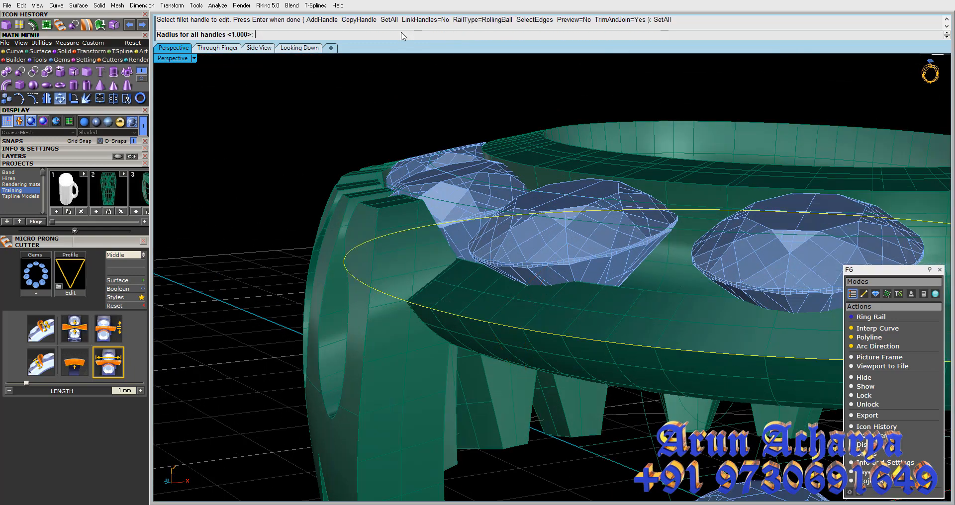
type(".5")
key("Return")
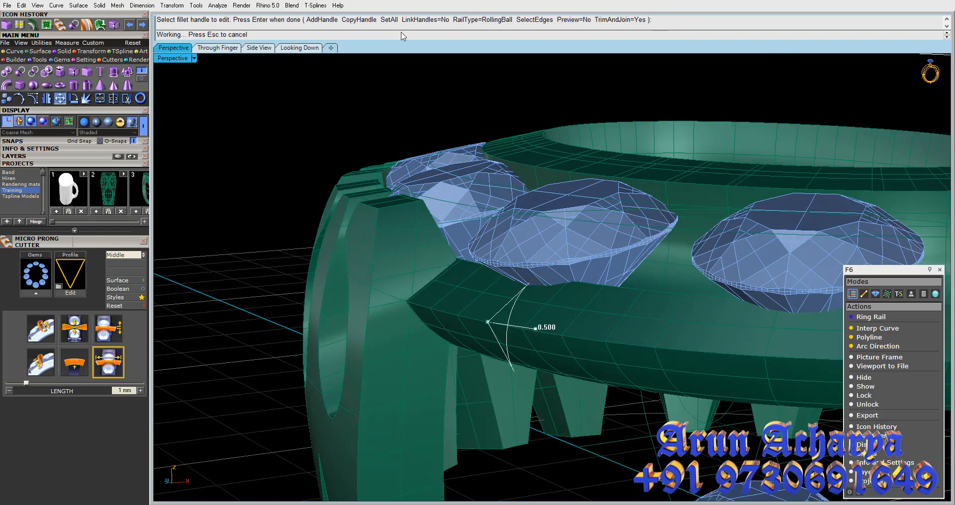
key("Return")
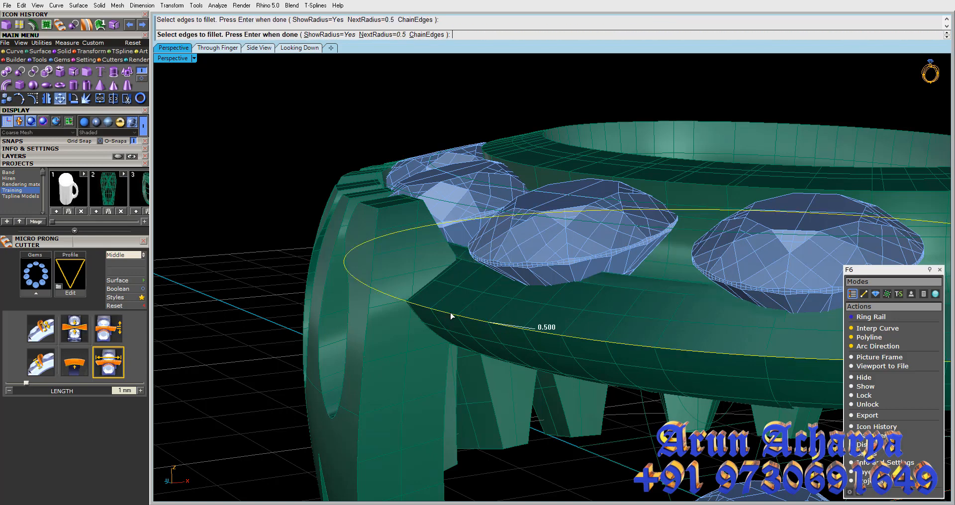
Fillet the halo band's sharp outer edge with a radius of 0.4 for all handles
key("Return")
left_click(400, 34)
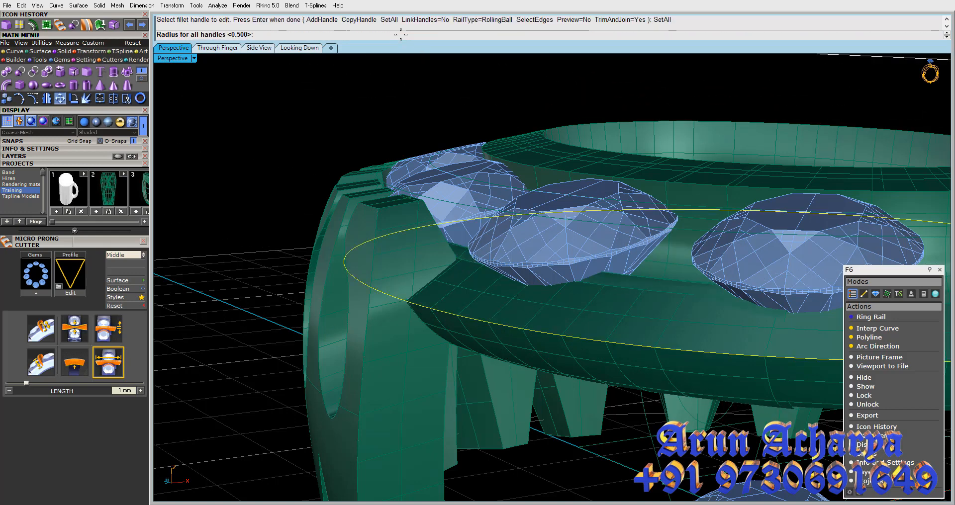
type(".4")
key("Return")
key("Return")
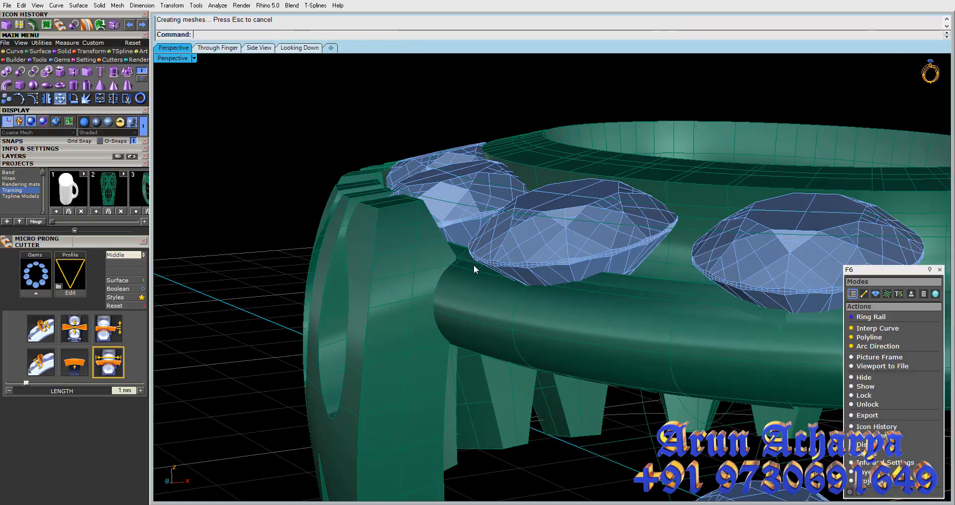
right_click_drag(473, 265, 476, 238)
Delete the halo band polysurface from around the new fillet surface
left_click(451, 352)
key("Escape")
scroll(442, 308, "up", 5)
left_click(442, 298)
scroll(447, 296, "down", 5)
left_click(478, 290, "shift")
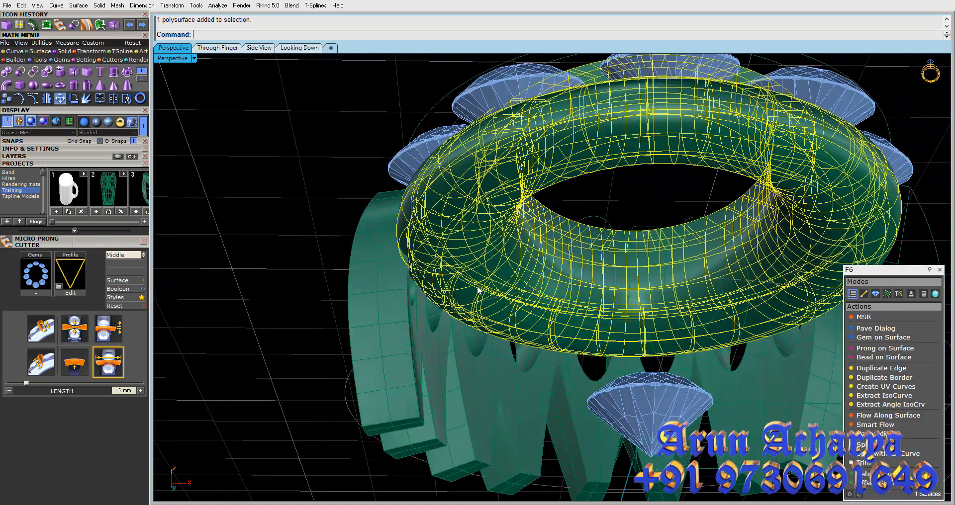
right_click_drag(478, 290, 511, 361)
key("Delete")
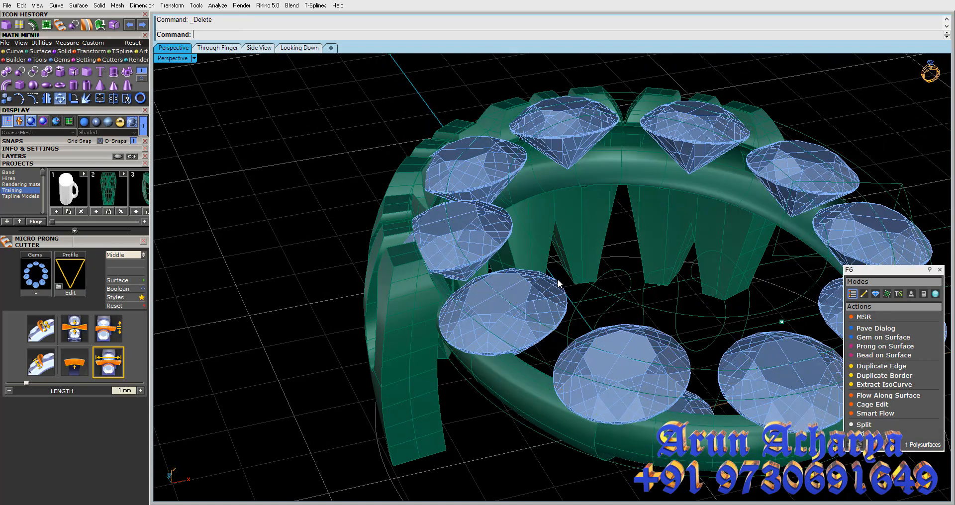
Undo the deletion of the halo band and the last edge fillet
right_click_drag(557, 280, 488, 343)
scroll(526, 377, "down", 2)
key("ctrl+z")
key("ctrl+z")
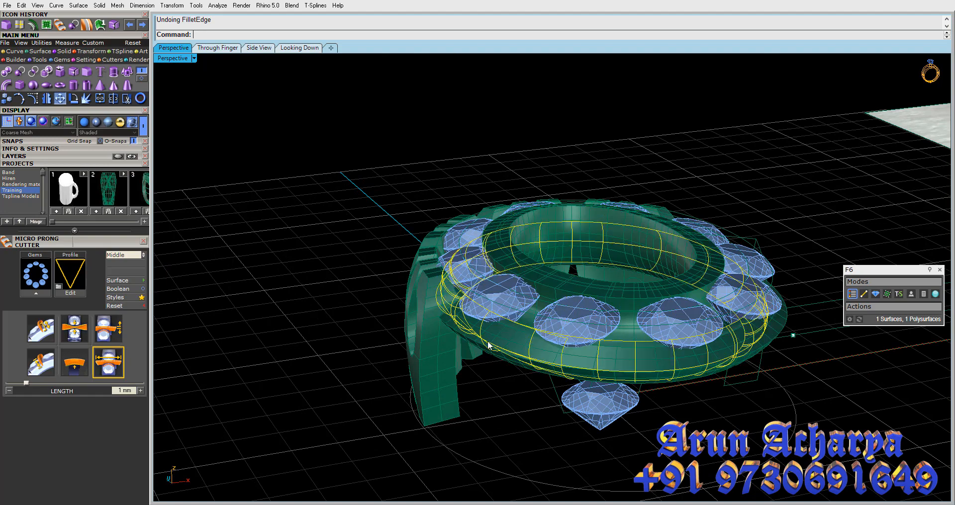
Fillet the halo band's sharp outer edge with a radius of 0.3
scroll(488, 341, "up", 4)
right_click_drag(380, 310, 193, 179)
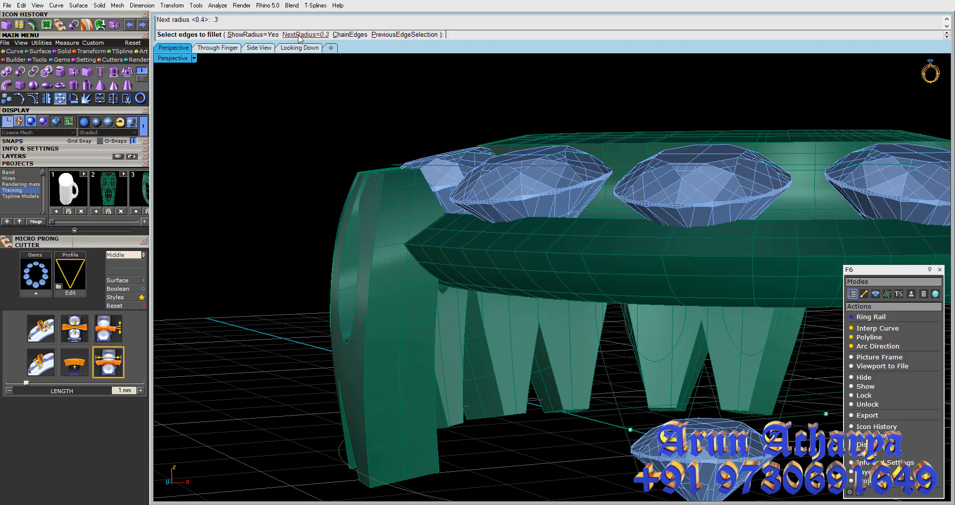
key("Return")
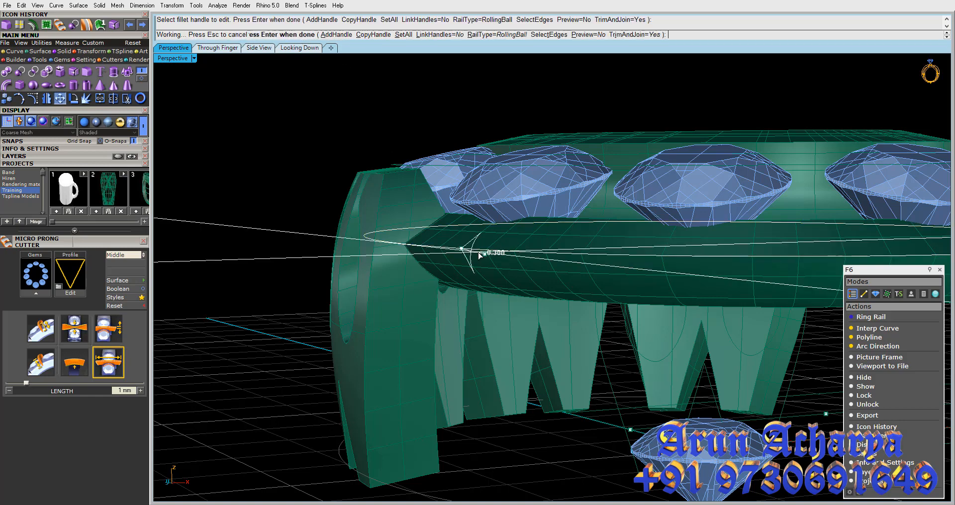
key("Return")
left_click(479, 252)
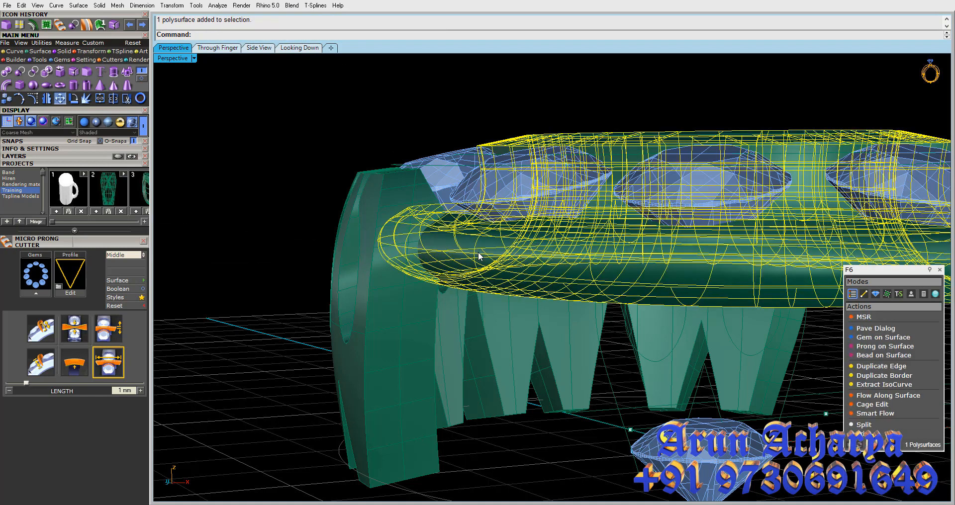
Inspect the filleted halo band from below, and study the reference photo of the oval halo setting for comparison
right_click_drag(478, 252, 515, 299)
left_click(455, 288)
key("Escape")
left_click(455, 301)
scroll(456, 300, "down", 8)
key("Escape")
scroll(377, 201, "down", 7)
right_click_drag(377, 202, 595, 265)
scroll(581, 276, "up", 8)
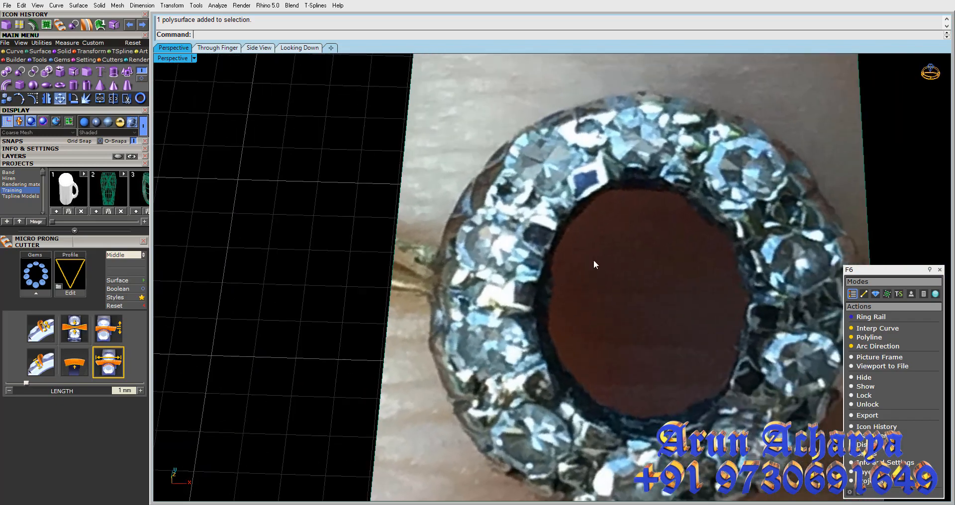
scroll(540, 251, "up", 3)
scroll(527, 246, "down", 10)
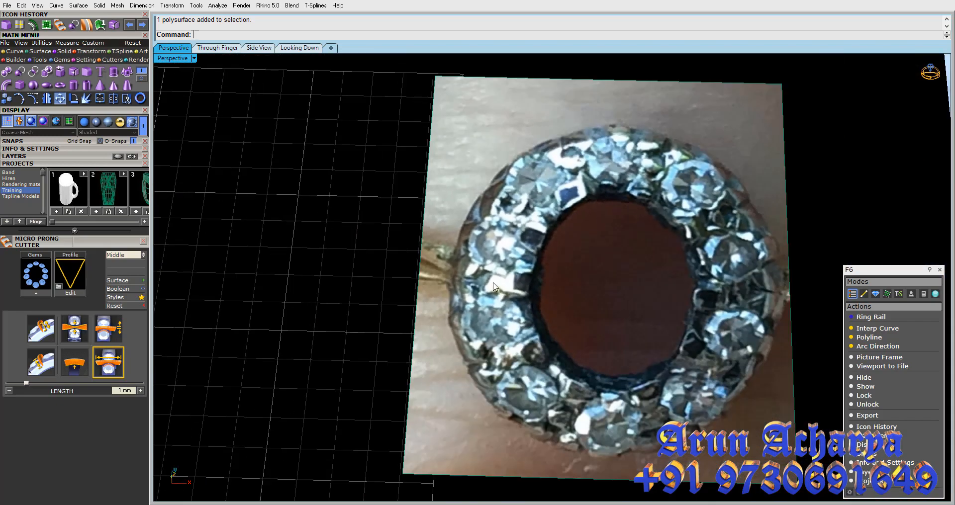
right_click_drag(279, 344, 416, 253, "shift")
scroll(418, 256, "up", 6)
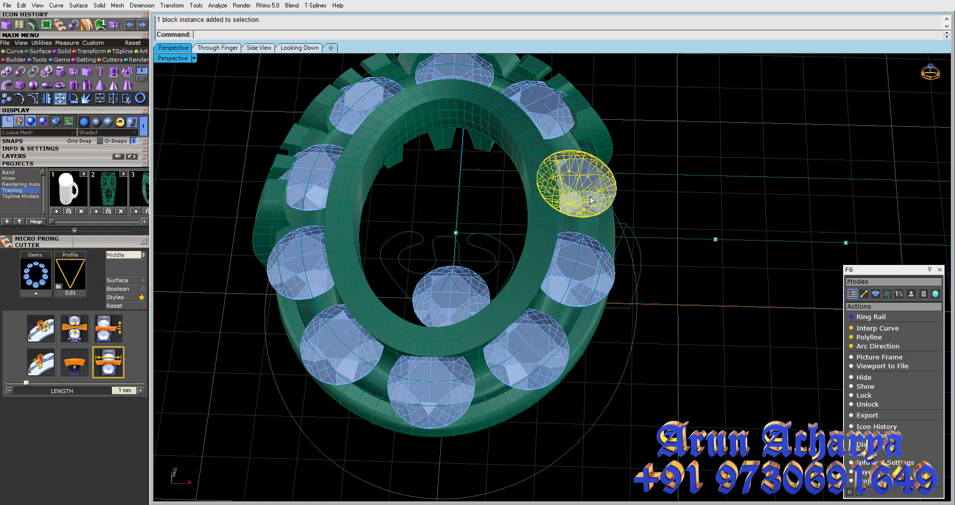
Select the Gem 03 halo gems except the centre stone and load them into the Micro Prong Cutter
left_click(315, 264)
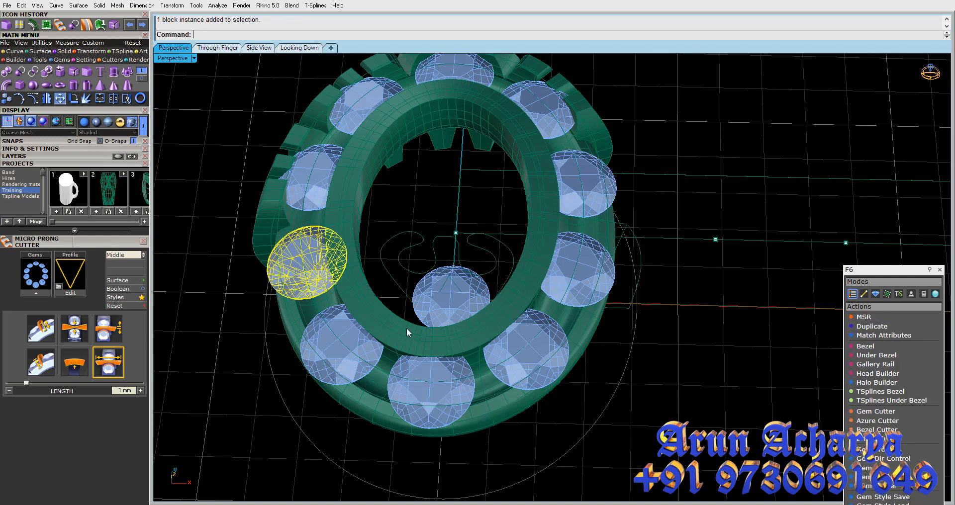
left_click(407, 327)
left_click(300, 269)
left_click(24, 158)
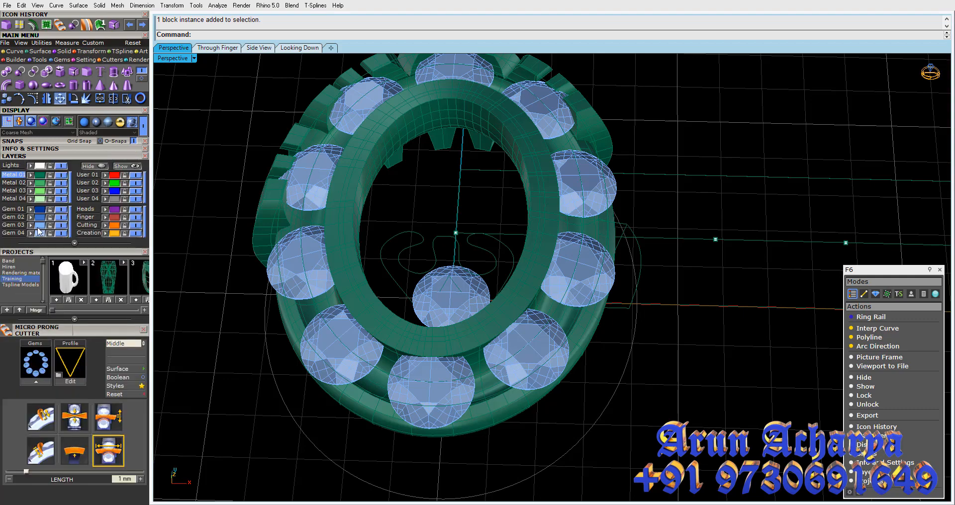
left_click(38, 228)
right_click_drag(441, 288, 479, 299, "shift")
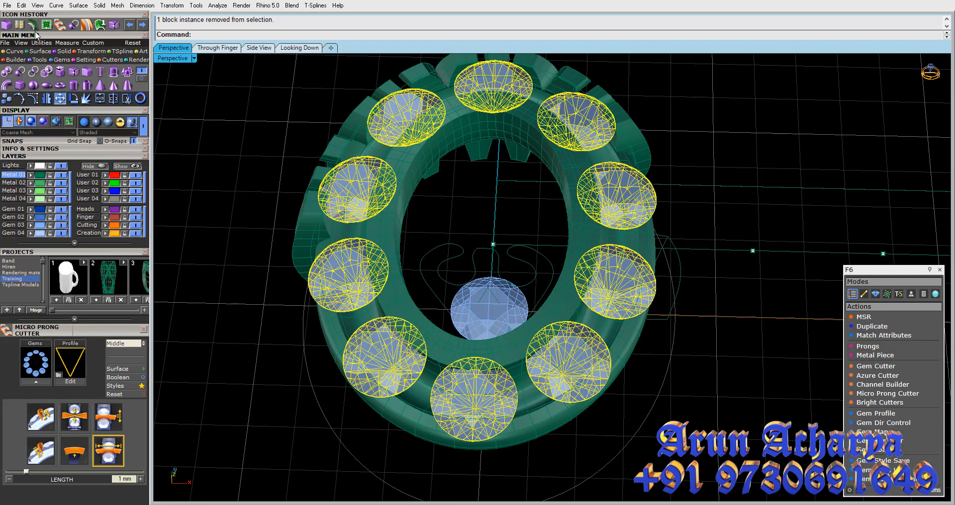
left_click(35, 384)
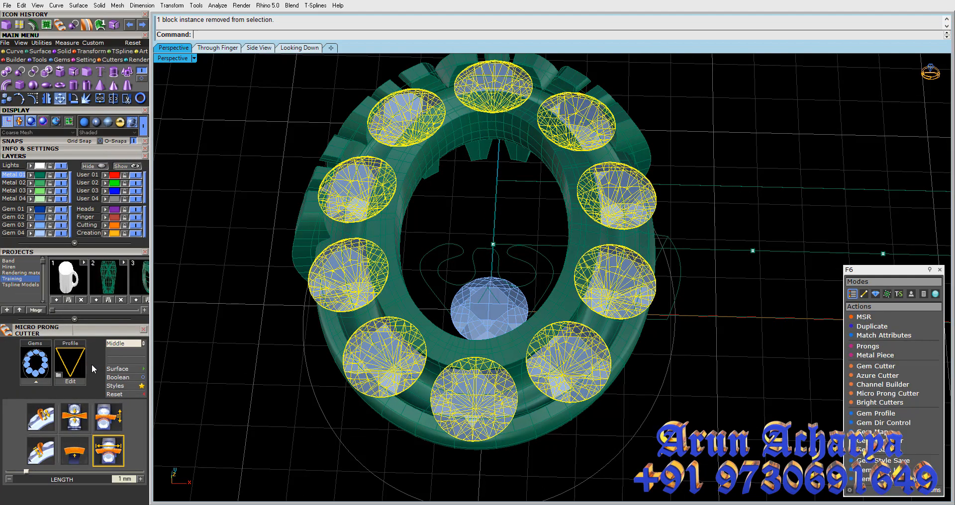
Check the generated prong cutters against the halo band and undo them
scroll(384, 247, "up", 3)
left_click(384, 247)
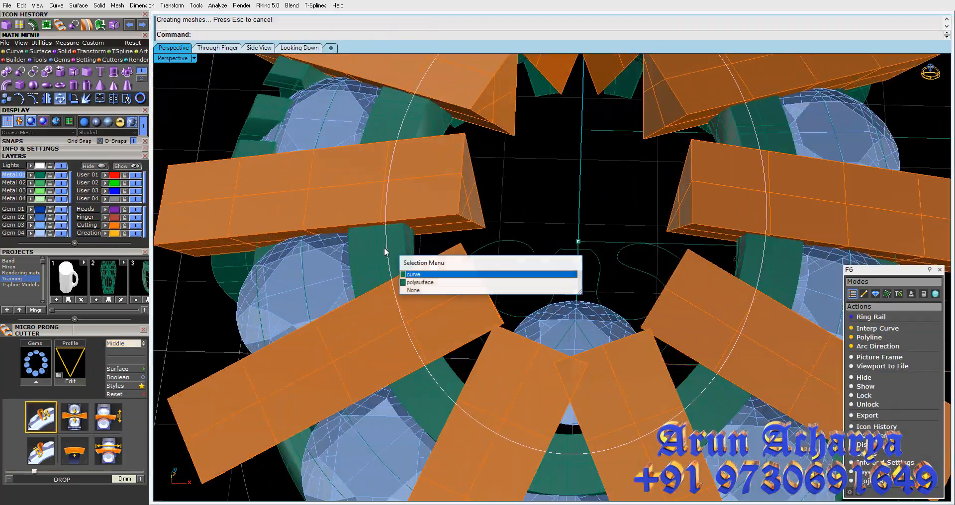
left_click(429, 281)
right_click_drag(431, 252, 529, 182)
key("ctrl+z")
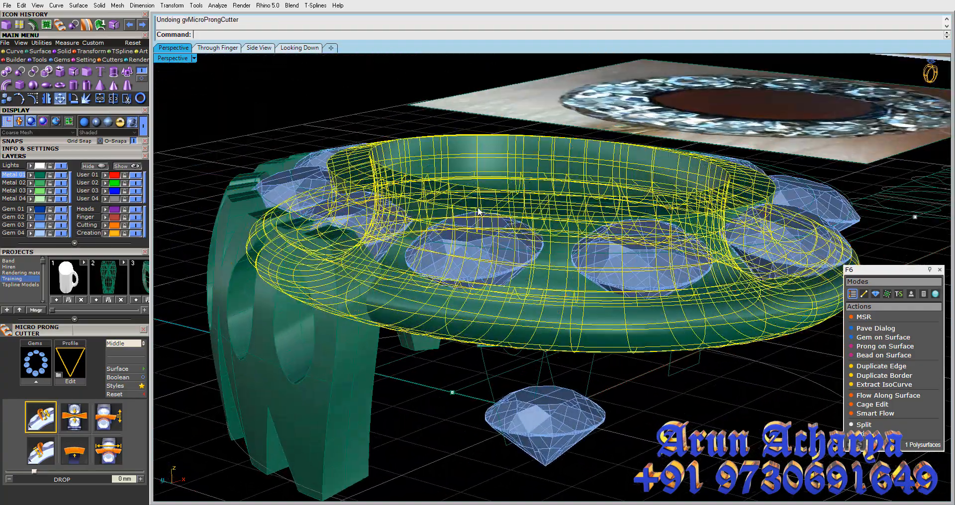
Reselect the Gem 03 halo gems without the centre stone and reload them into the Micro Prong Cutter in Middle mode
key("Escape")
left_click(401, 232)
key("Escape")
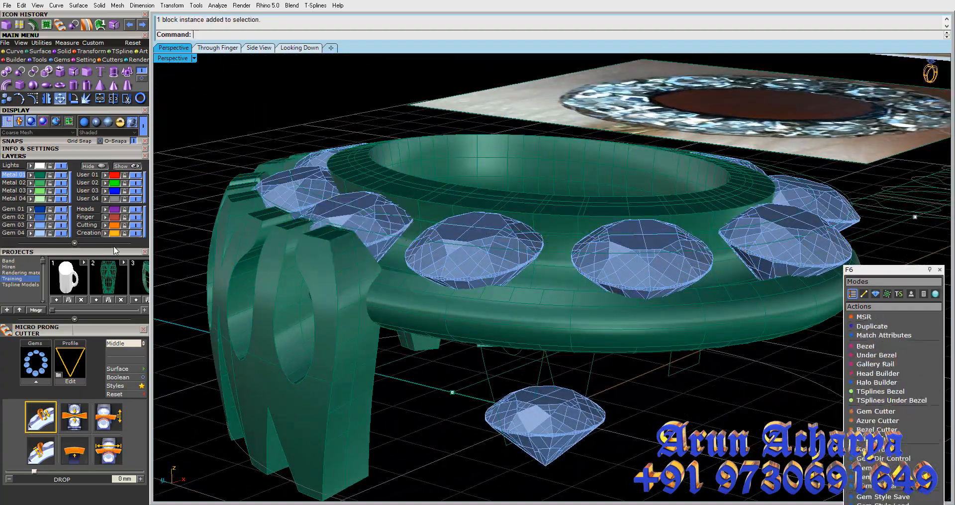
left_click(41, 223)
left_click(553, 392, "ctrl")
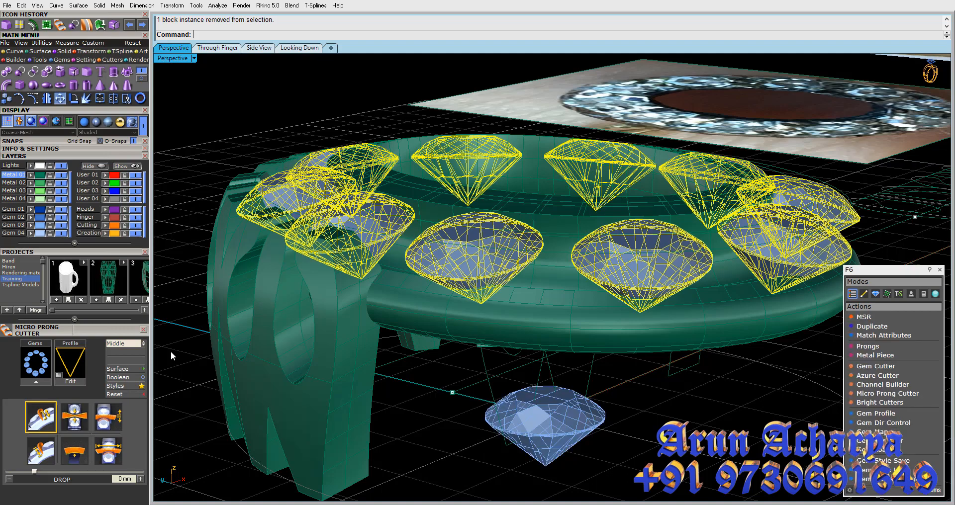
left_click(41, 384)
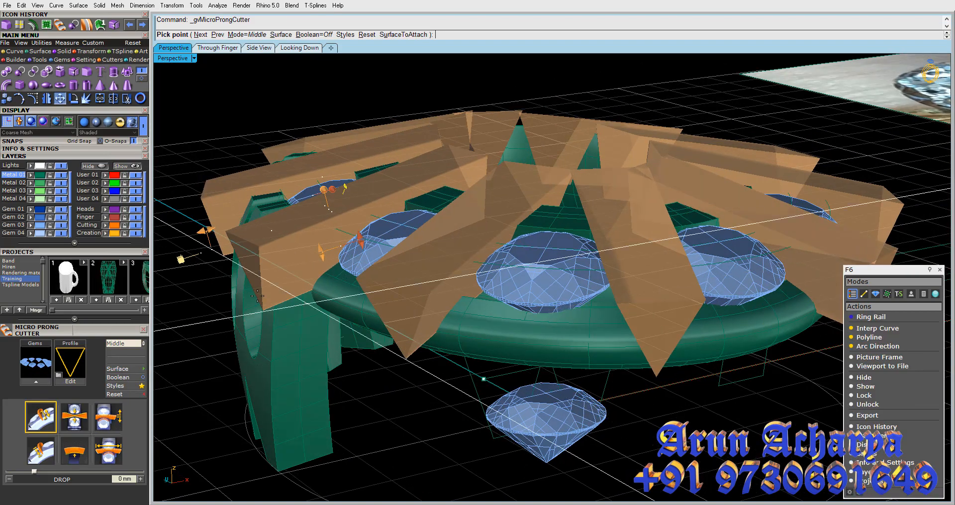
Set the cutters' drop to about 0.2 mm and create them between the halo gems
right_click_drag(257, 296, 263, 281)
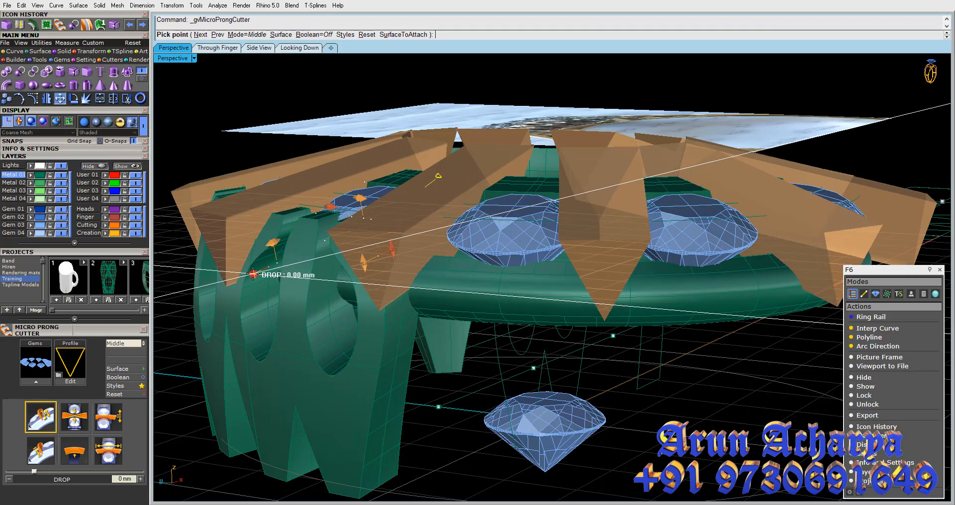
left_click(253, 274)
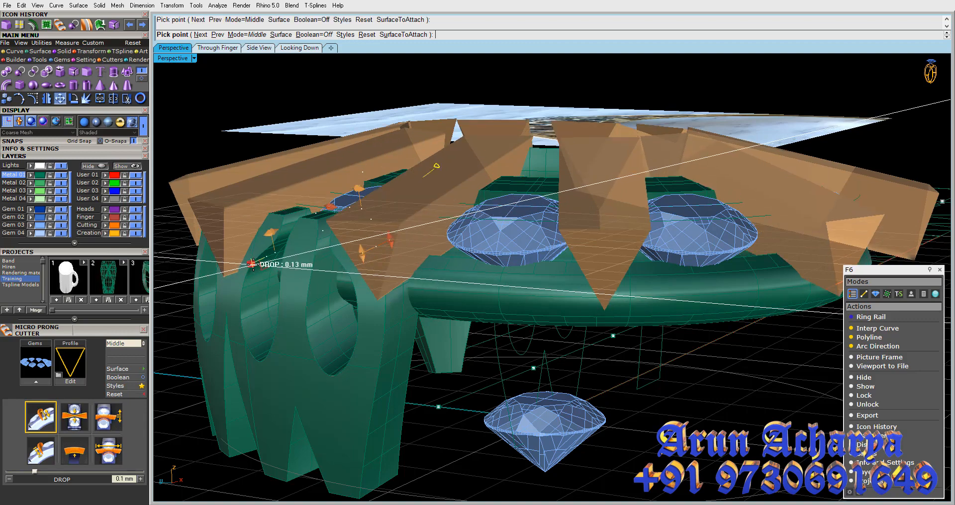
left_click(256, 260)
scroll(502, 258, "down", 5)
right_click_drag(503, 259, 490, 323)
right_click(572, 358)
Subtract the prong cutters from the halo band with a Boolean difference and delete the leftover cutters
scroll(583, 329, "up", 4)
left_click(550, 377)
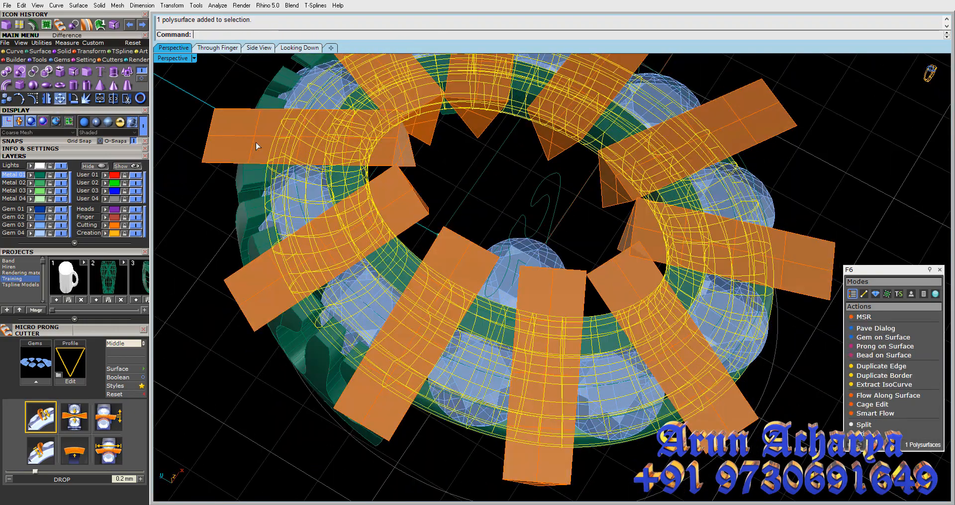
left_click(398, 192)
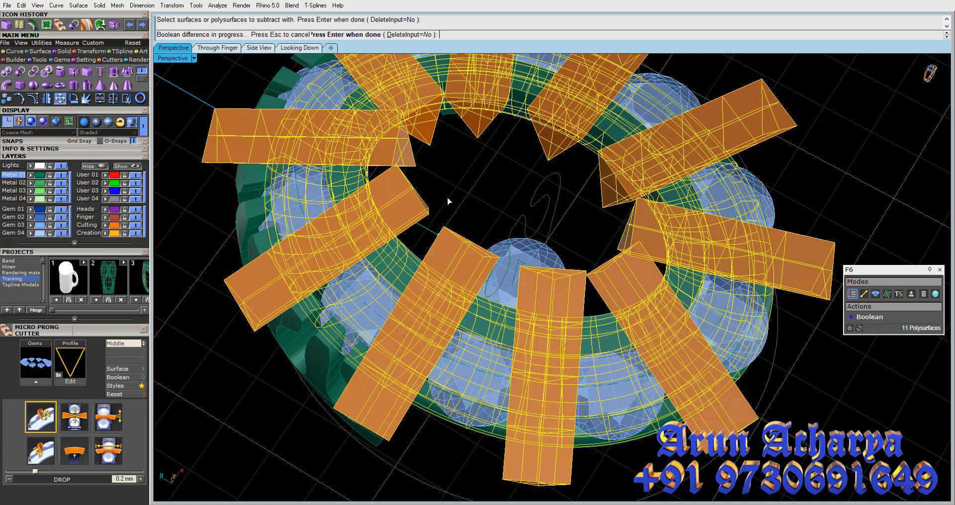
left_click(391, 201)
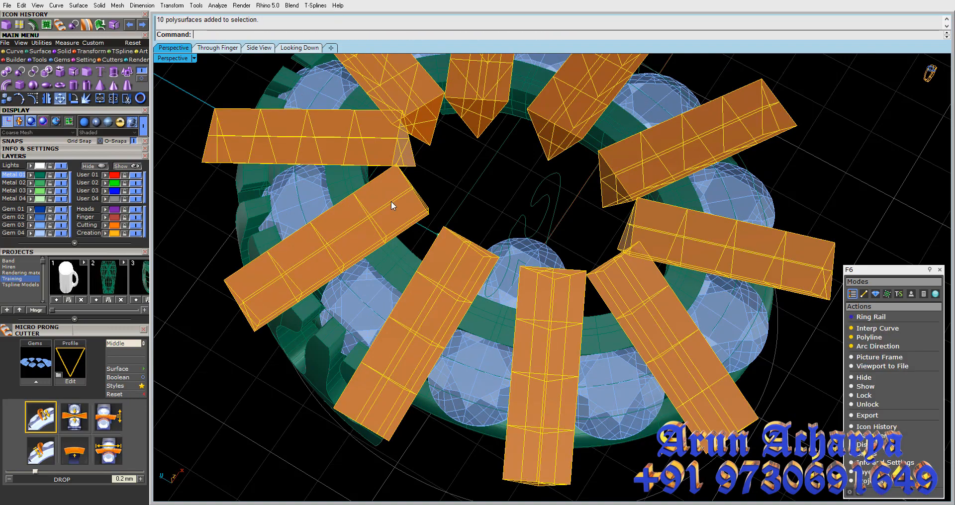
key("Delete")
Examine the notched halo band and compare it with the reference photo in the Looking Down view
right_click_drag(392, 267, 276, 469)
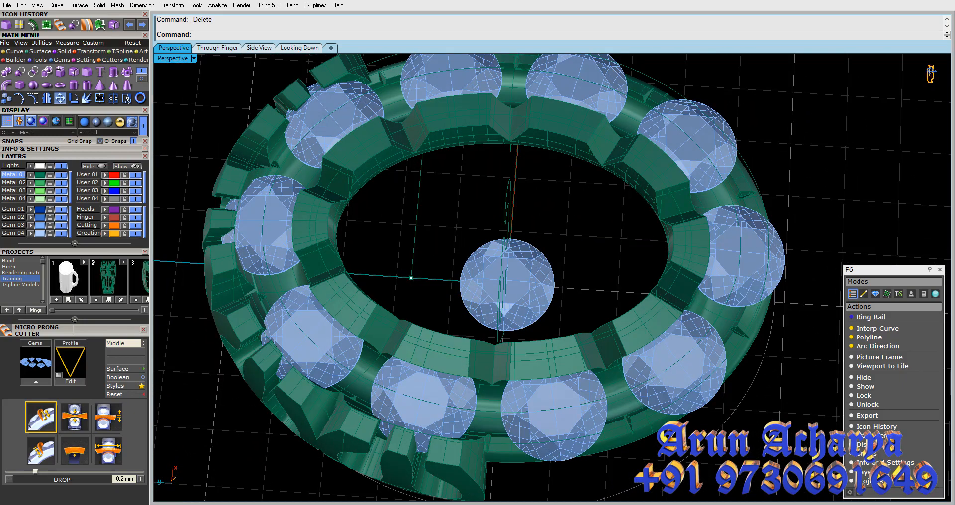
left_click(299, 48)
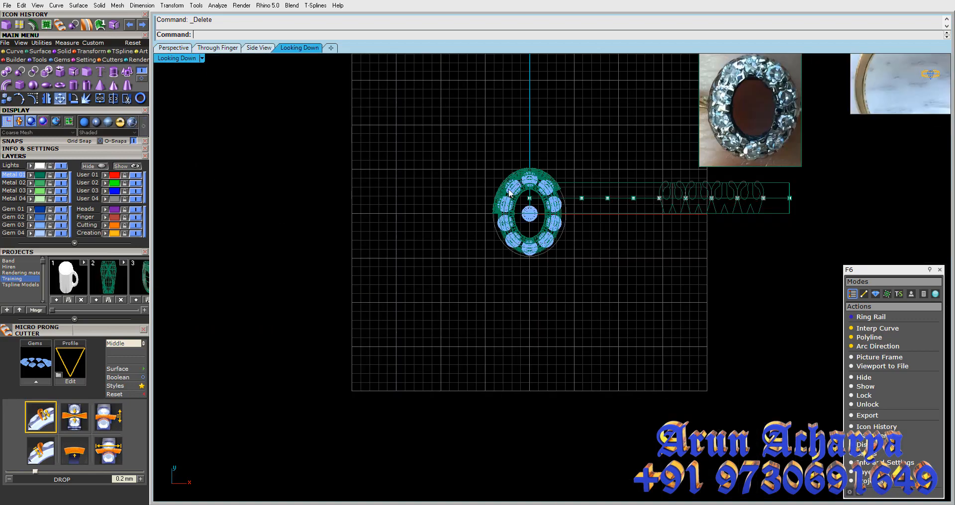
scroll(676, 137, "up", 6)
scroll(637, 204, "down", 2)
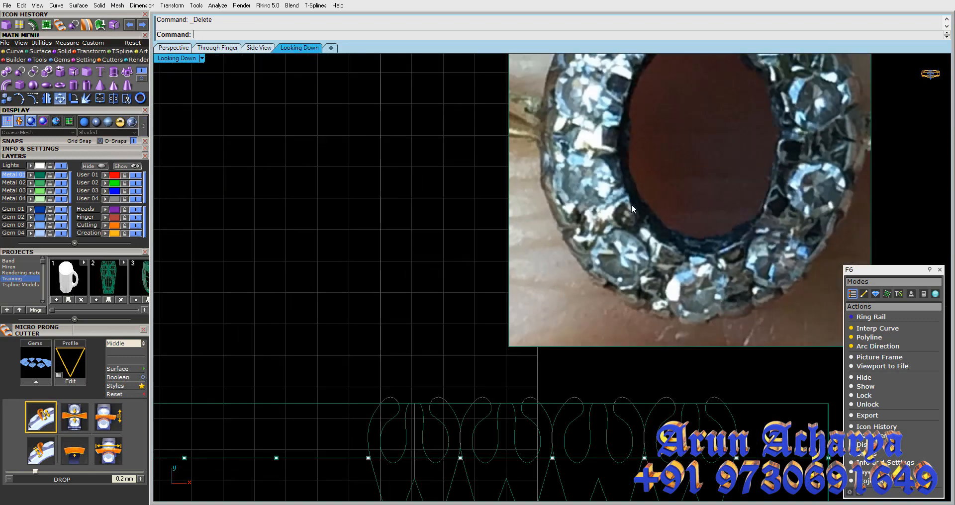
scroll(610, 143, "down", 4)
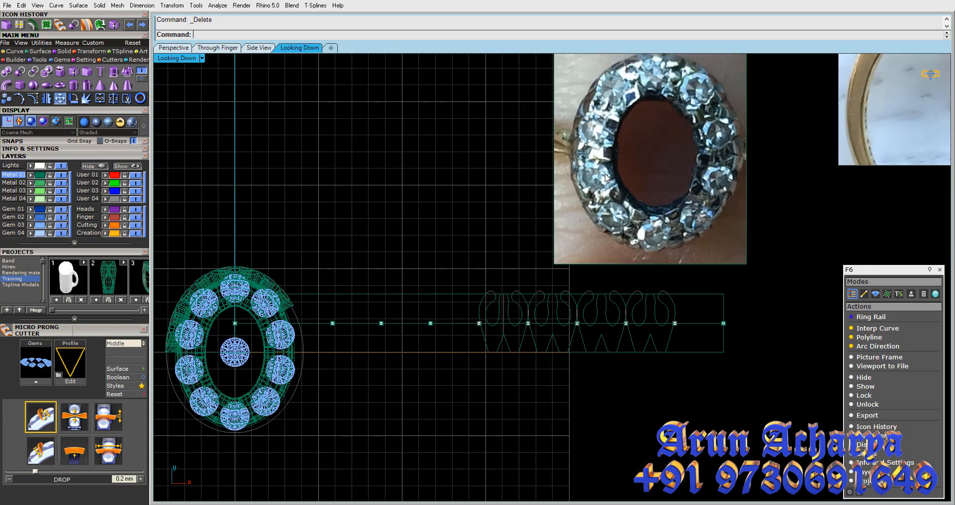
Return to the Perspective view and undo the cutter deletion, the Boolean difference and the prong cutters
double_click(197, 60)
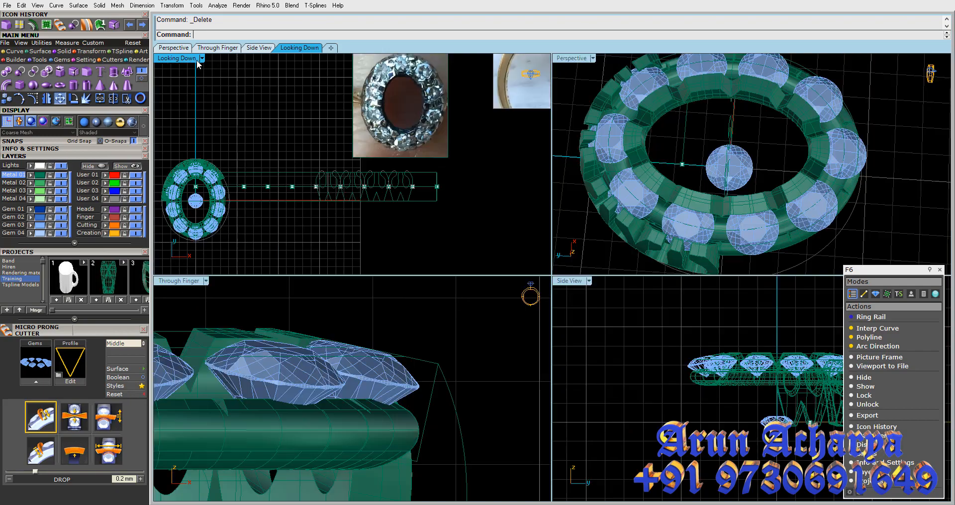
double_click(571, 58)
key("ctrl+z")
right_click_drag(571, 97, 494, 229)
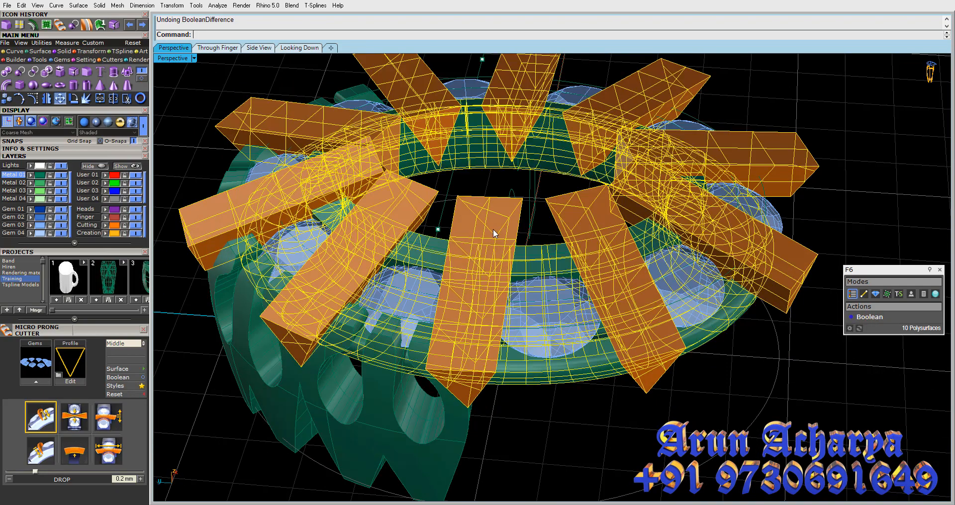
key("ctrl+z")
Select the Gem 03 halo gems except the centre stone and load them into the Micro Prong Cutter again
left_click(489, 229)
left_click(432, 297)
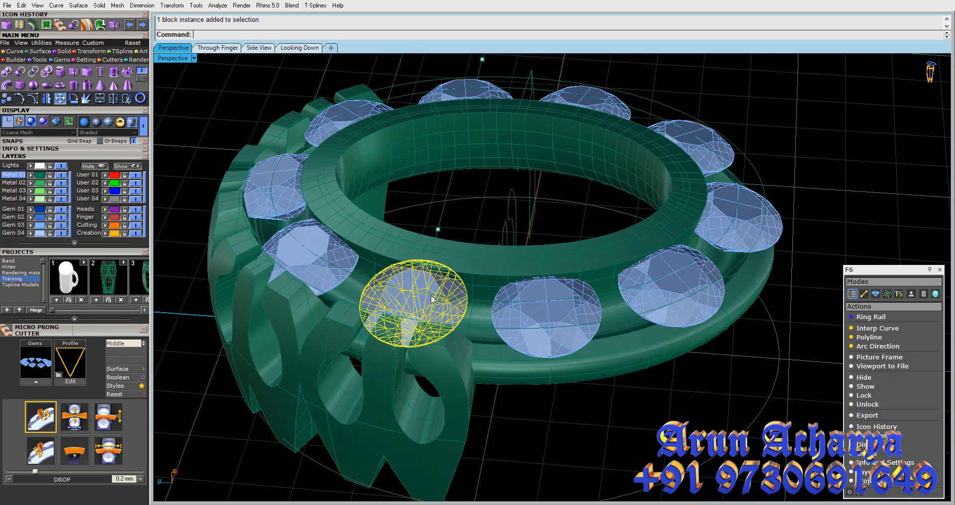
key("Escape")
left_click(13, 226)
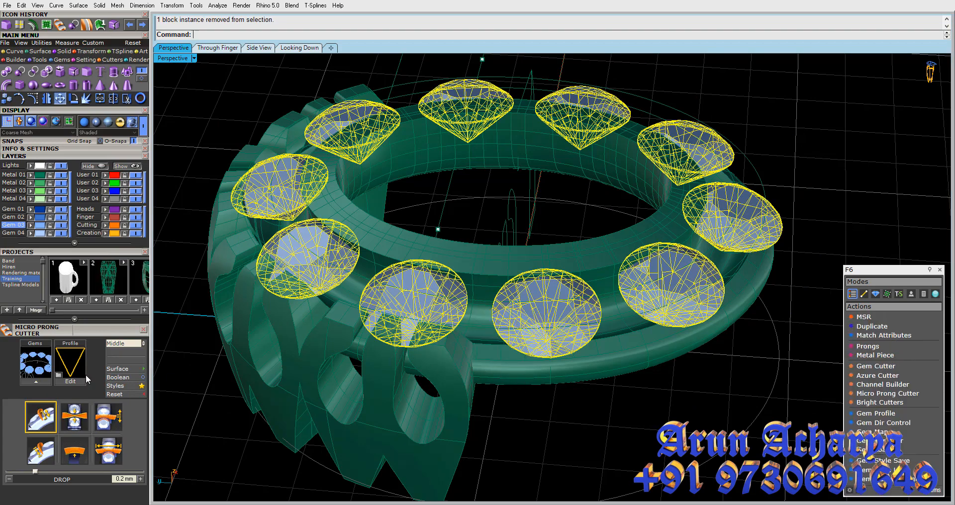
left_click(36, 382)
Switch the micro prong cutters to Basic mode, apply a rounded library profile and set their width adjustment to 2 mm
left_click(124, 343)
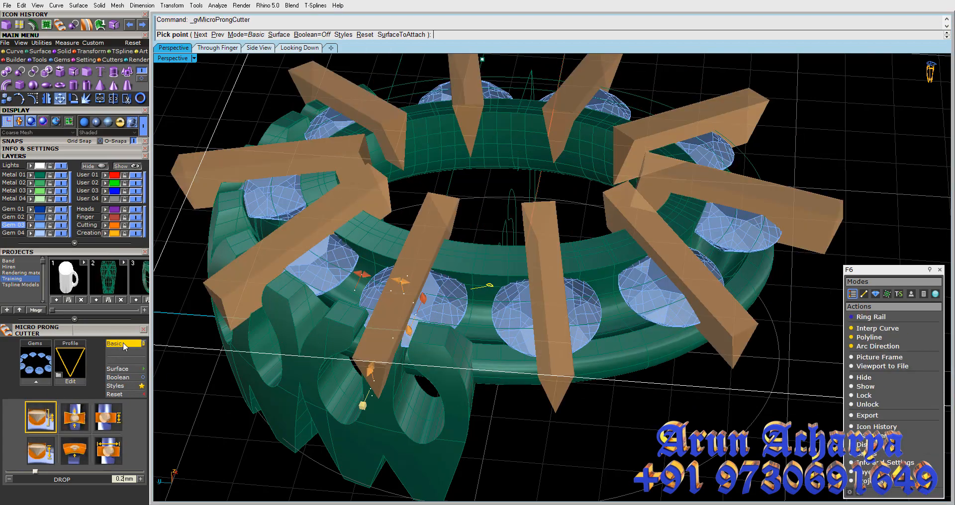
left_click(83, 360)
scroll(631, 379, "down", 3)
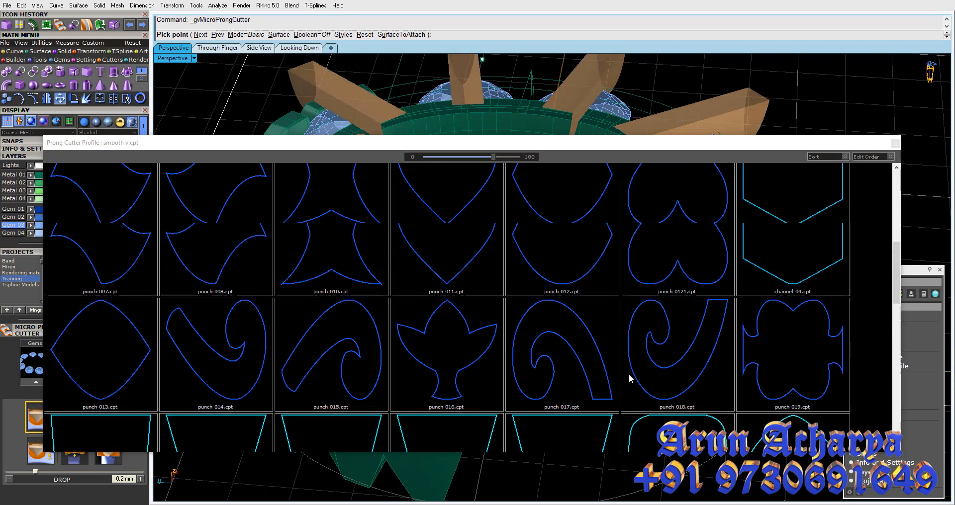
scroll(631, 379, "down", 5)
double_click(124, 237)
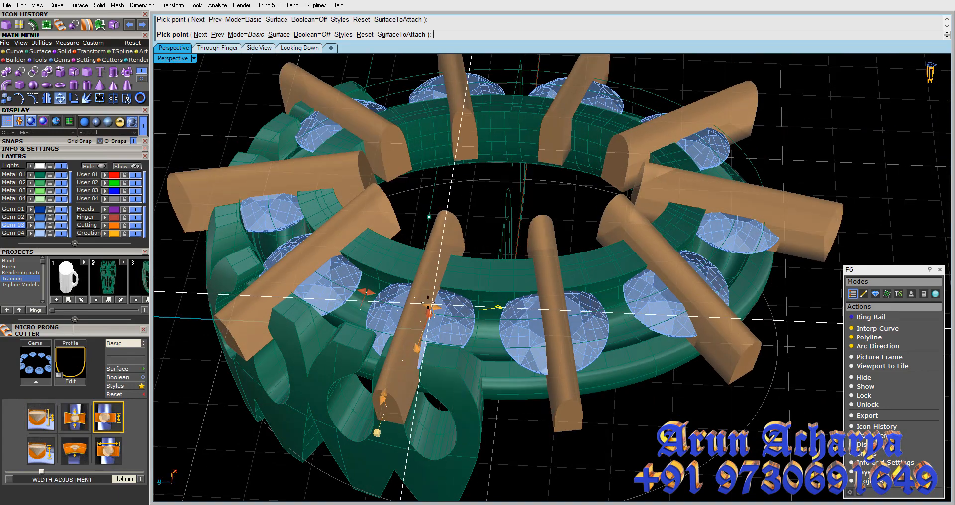
left_click(449, 309)
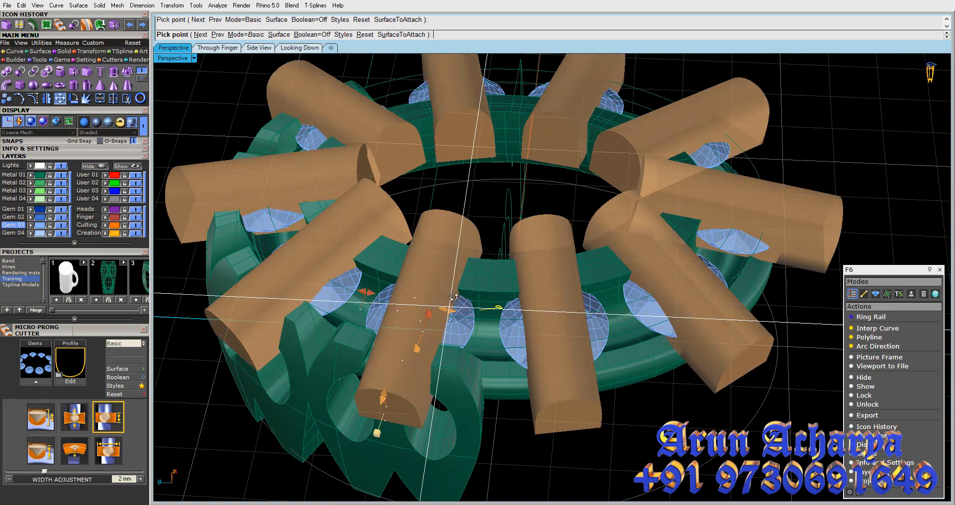
right_click_drag(453, 298, 423, 292)
Try the halfround profile on the Basic-mode prong cutters and examine how they cross the halo band
left_click(69, 362)
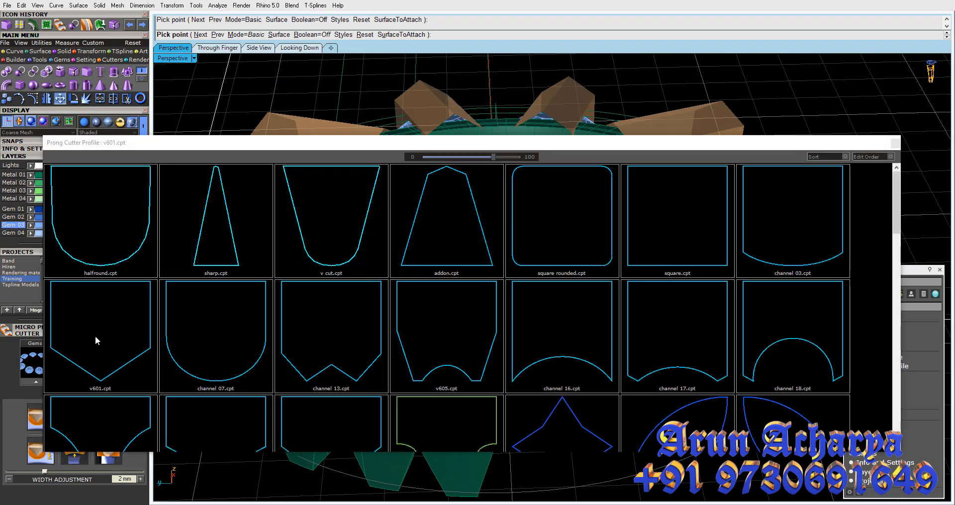
left_click(125, 222)
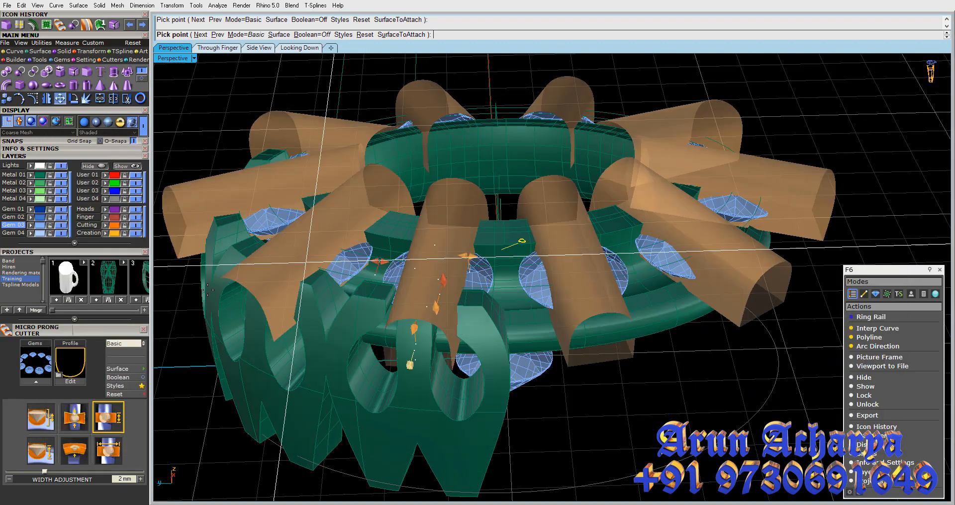
scroll(543, 293, "down", 6)
right_click_drag(543, 293, 534, 270)
scroll(535, 270, "up", 3)
Browse the prong cutter profile library and apply the channel 07 profile to the Basic-mode cutters
left_click(77, 367)
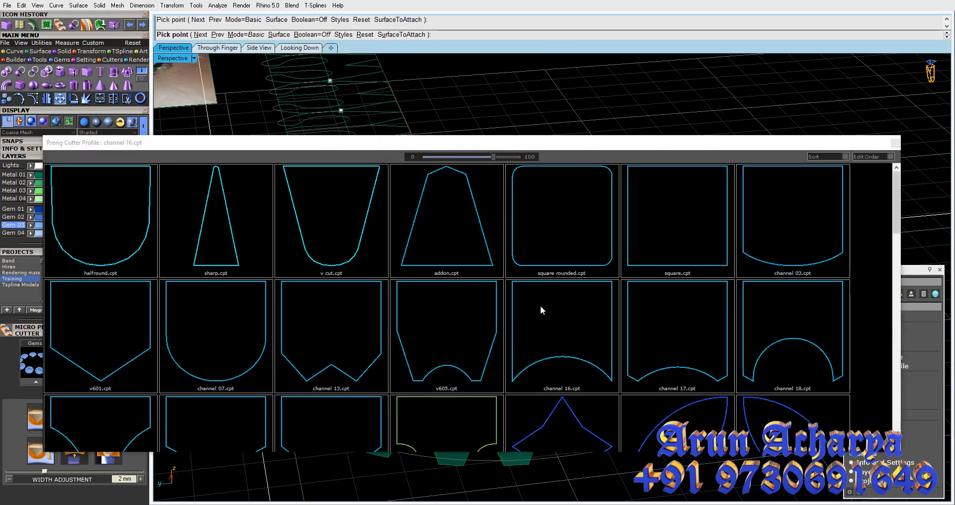
scroll(540, 305, "down", 5)
scroll(542, 306, "down", 3)
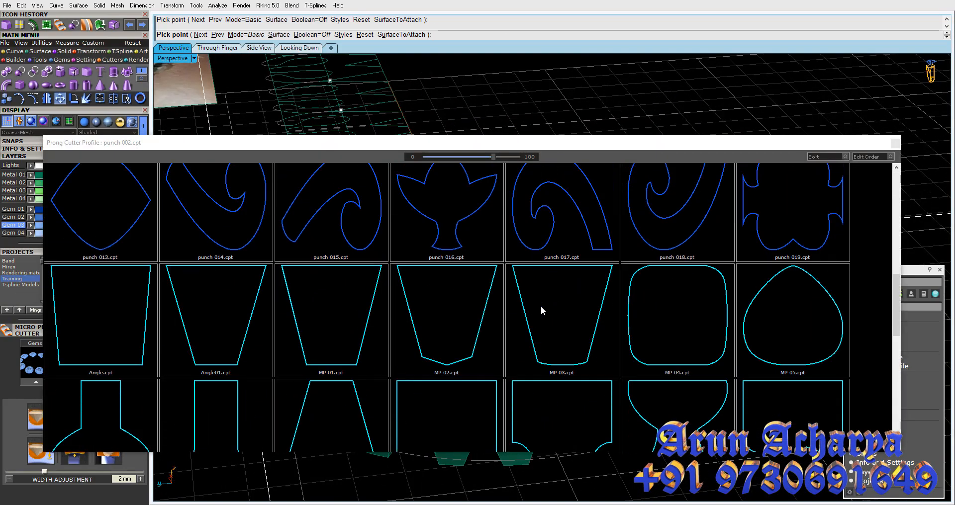
scroll(541, 311, "down", 1)
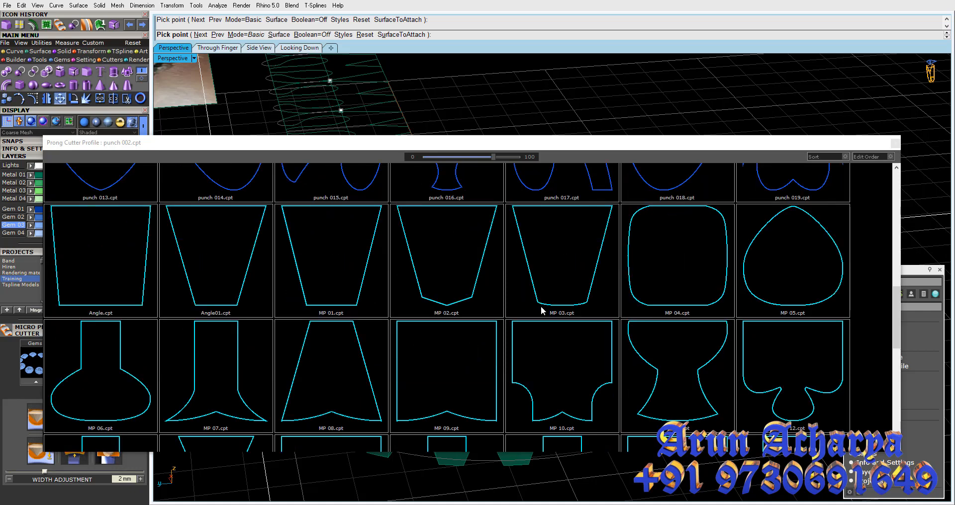
scroll(541, 308, "down", 7)
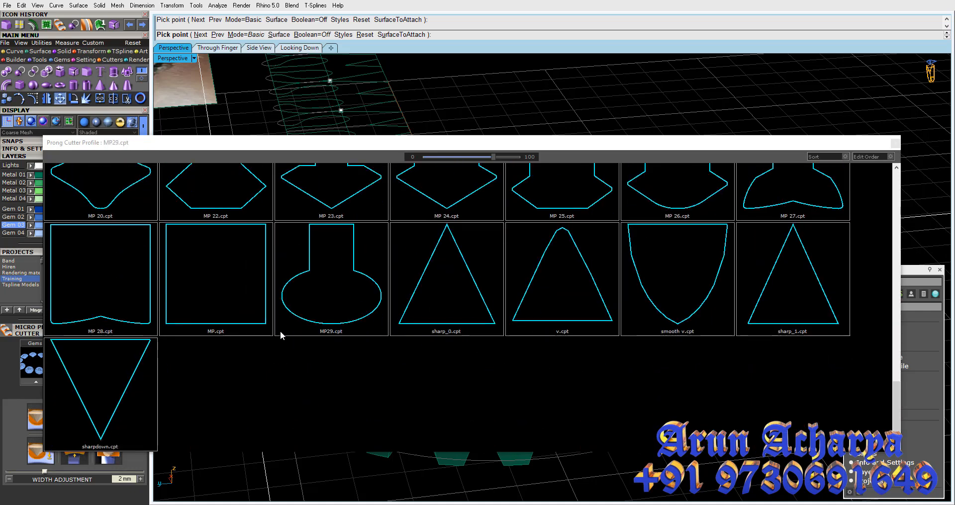
scroll(316, 330, "up", 3)
scroll(321, 330, "up", 4)
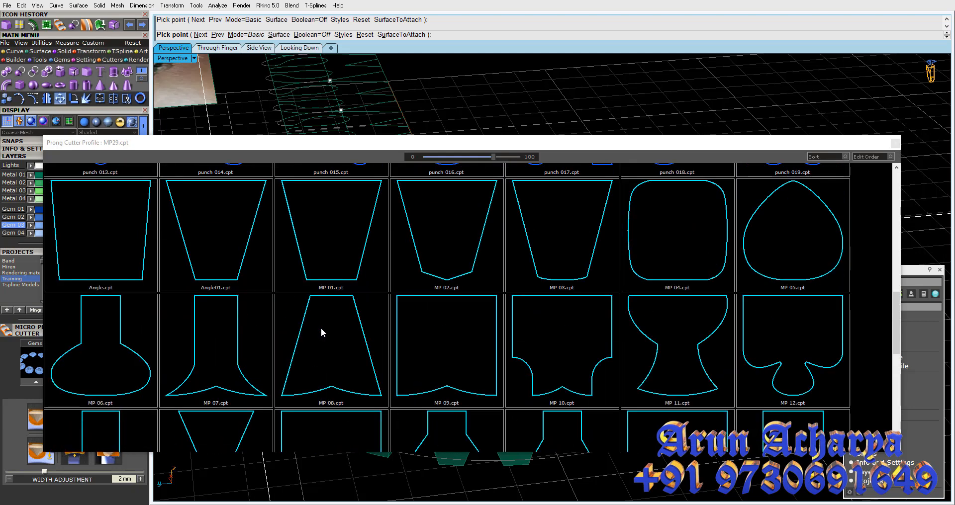
scroll(320, 327, "up", 2)
left_click(773, 297)
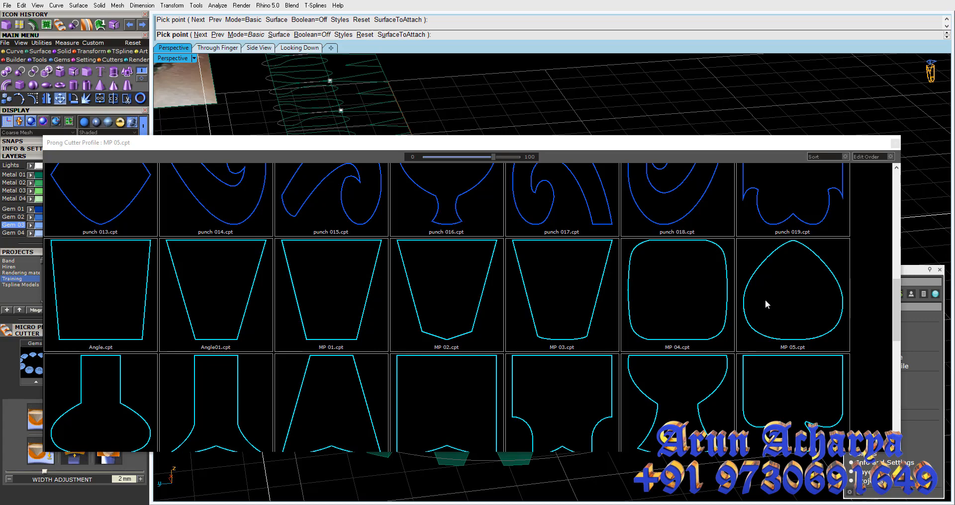
scroll(508, 279, "up", 10)
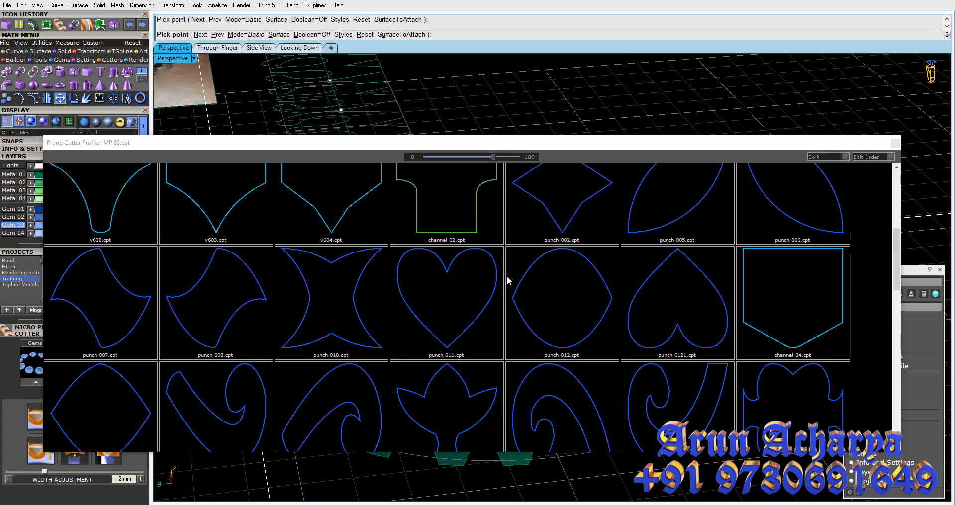
scroll(507, 280, "up", 1)
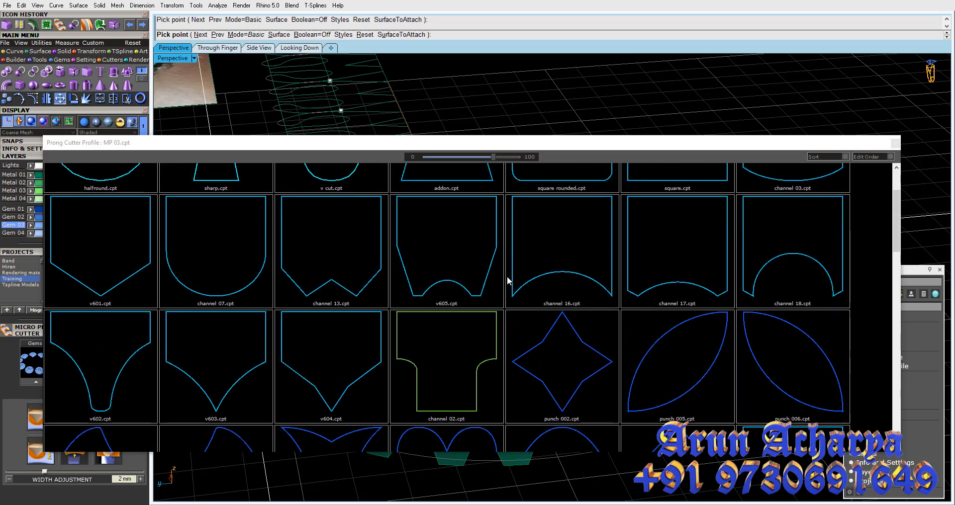
double_click(234, 267)
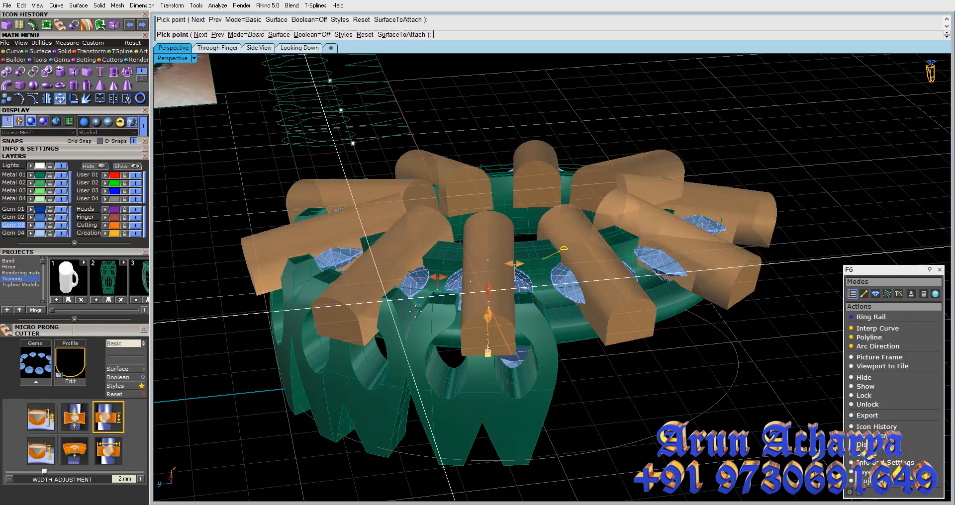
Switch the prong cutters to Standard mode, compare library profiles including channel 07 on them, and place the cutters
left_click(115, 345)
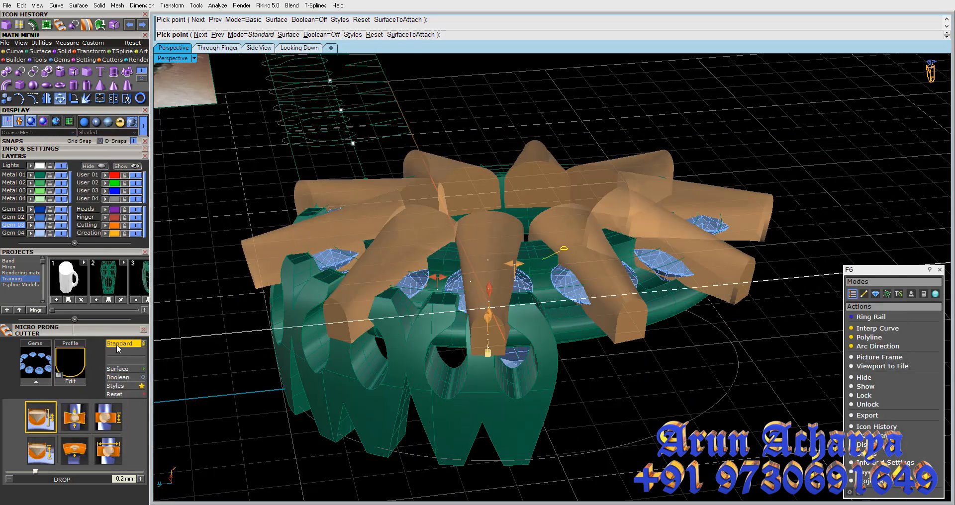
right_click_drag(512, 350, 363, 105)
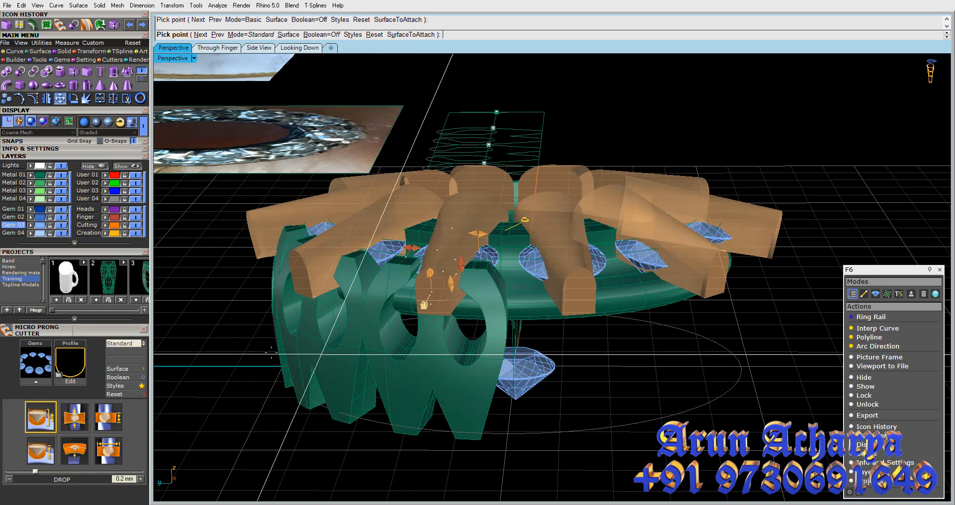
left_click(80, 360)
scroll(289, 274, "up", 1)
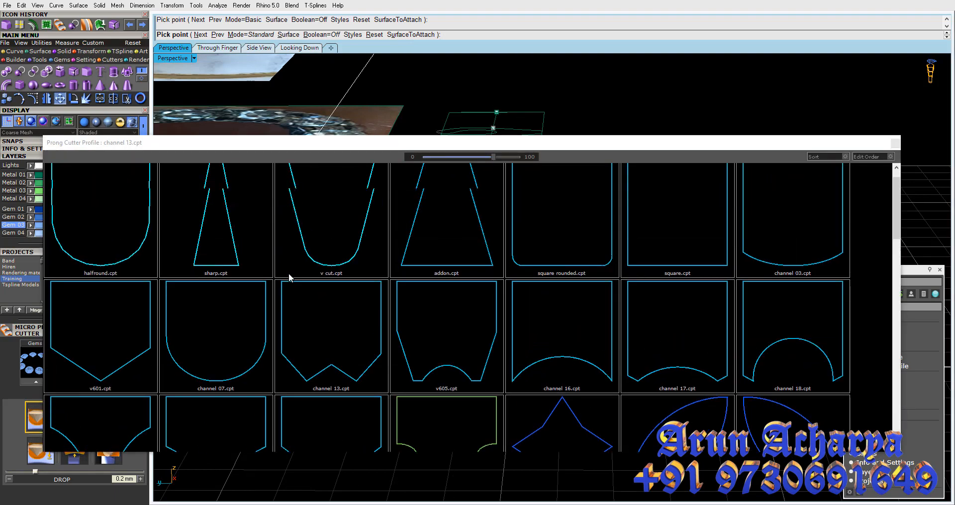
double_click(235, 351)
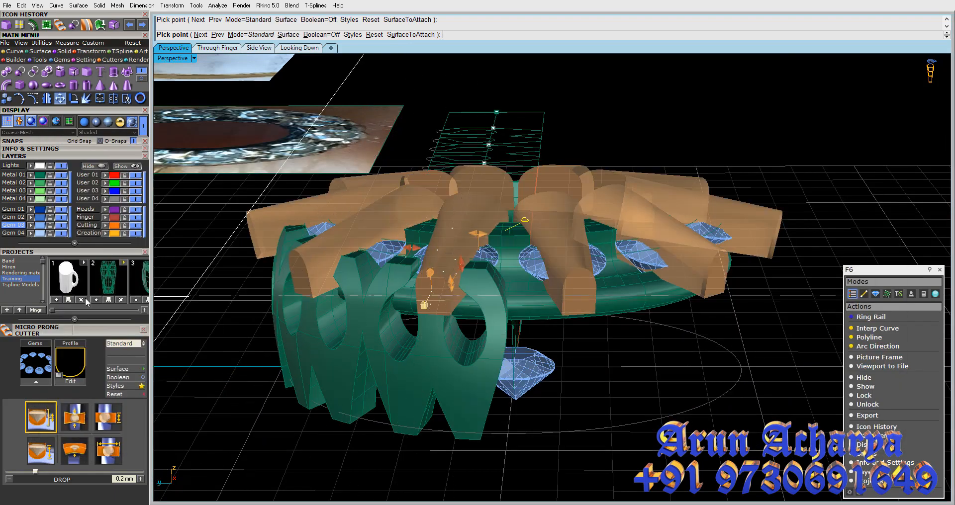
left_click(70, 357)
double_click(451, 350)
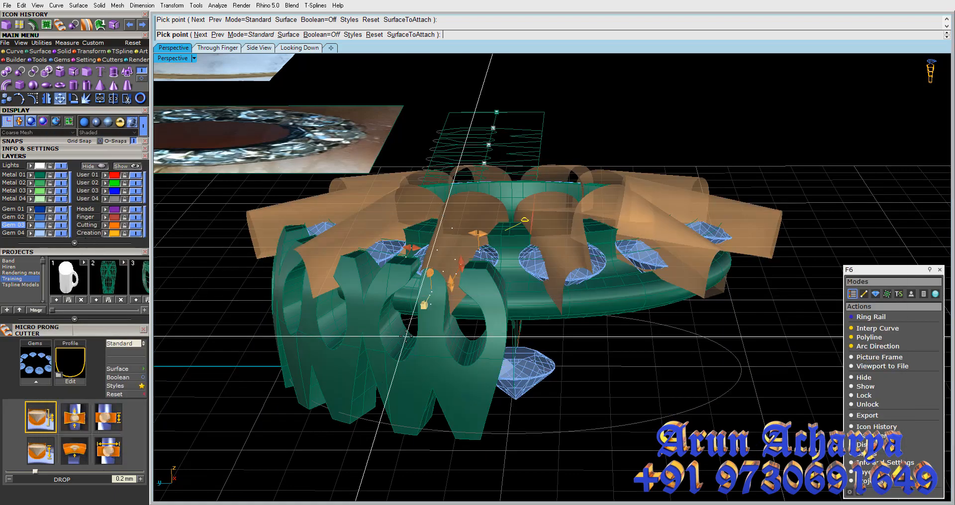
key("Return")
Undo the placed prong cutters and reload the Gem 03 halo gems, without the centre stone, into the Micro Prong Cutter
key("ctrl+z")
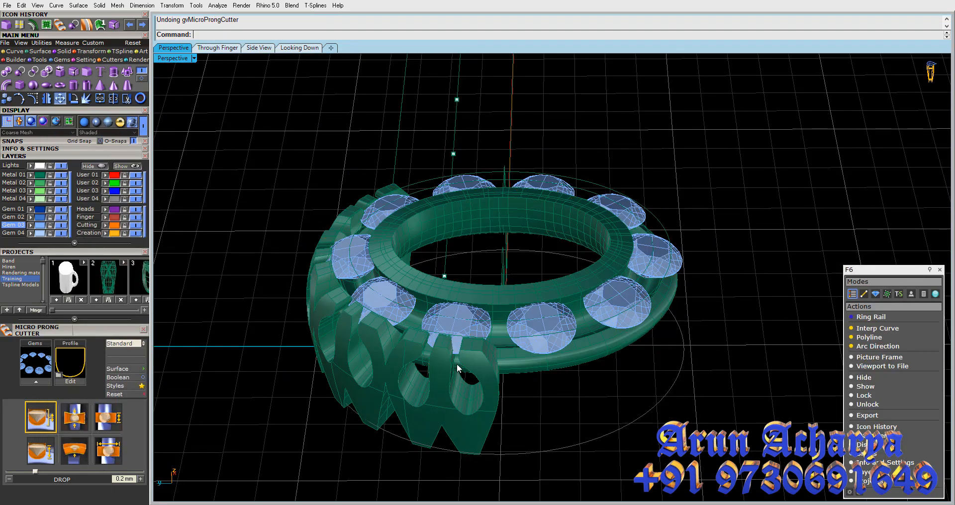
scroll(485, 313, "up", 5)
left_click(485, 307)
key("Escape")
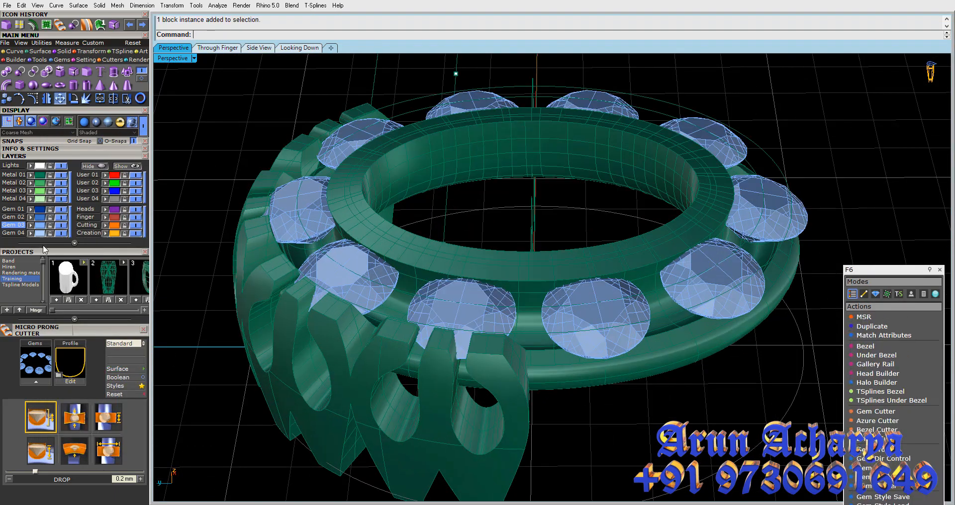
left_click(40, 226)
left_click(539, 361, "ctrl")
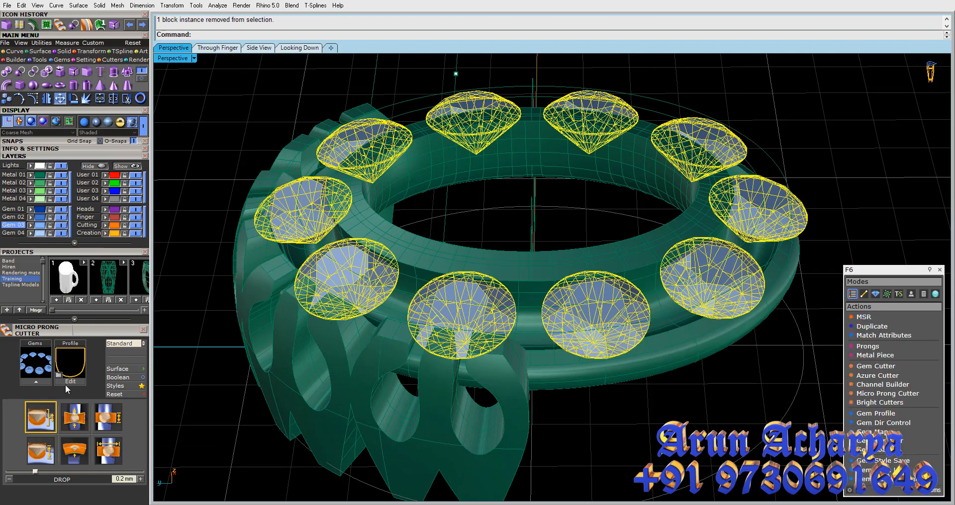
left_click(42, 384)
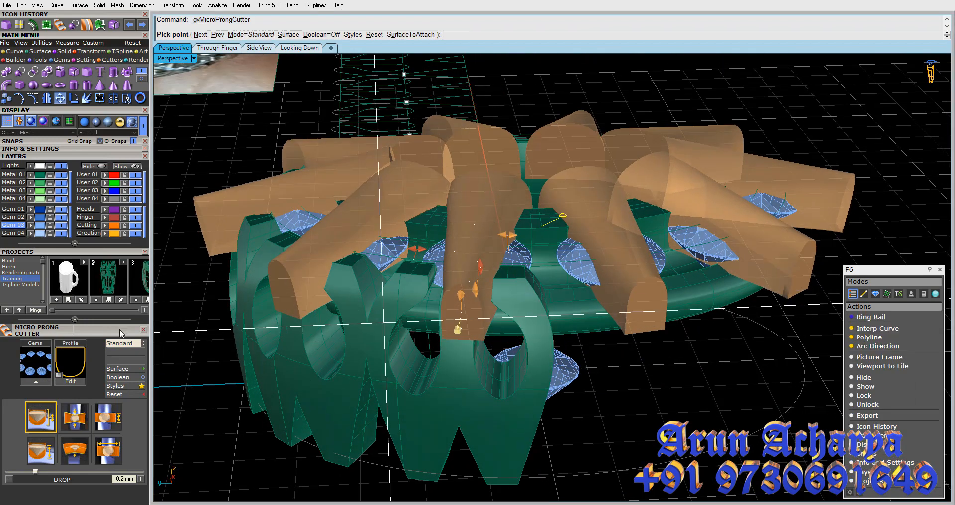
Try the channel 03 profile on the Standard-mode prong cutters and inspect them around the halo band
right_click_drag(442, 234, 448, 192)
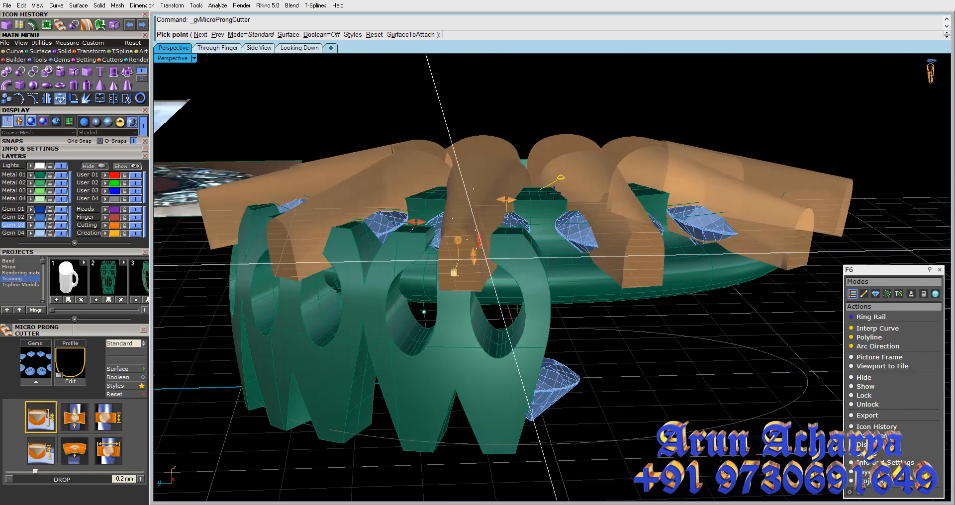
left_click(559, 179)
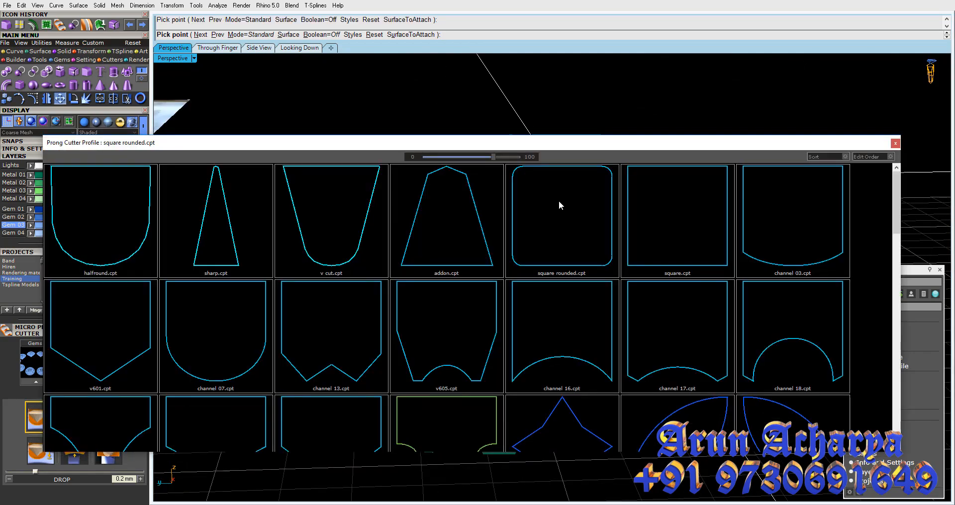
double_click(753, 242)
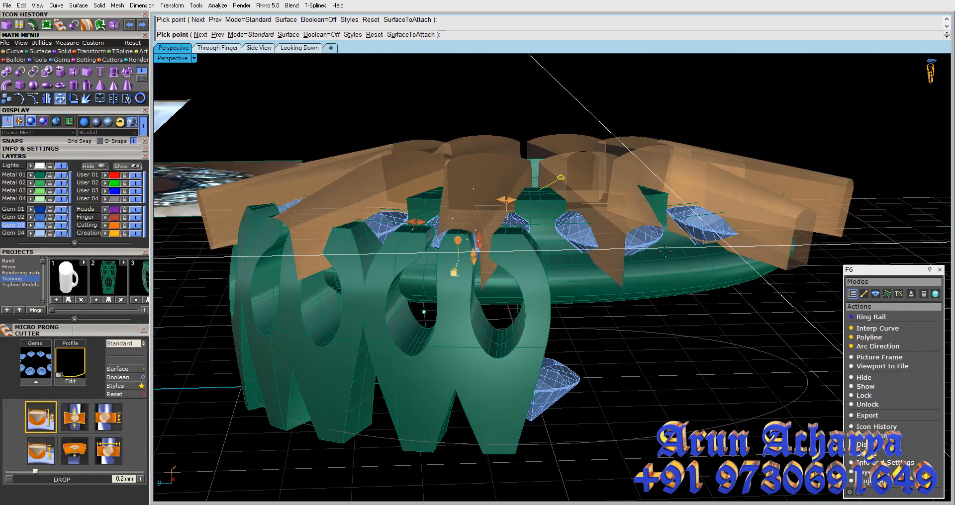
right_click_drag(665, 252, 664, 310)
Apply the halfround profile to the cutters, open it in the Profile Editor and rotate it 180 degrees about the origin
left_click(71, 363)
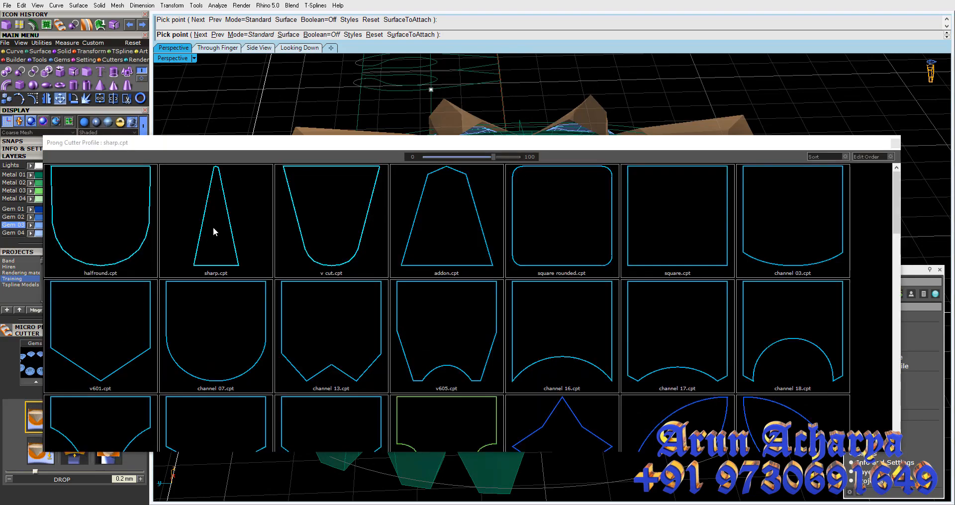
left_click(134, 226)
left_click(84, 382)
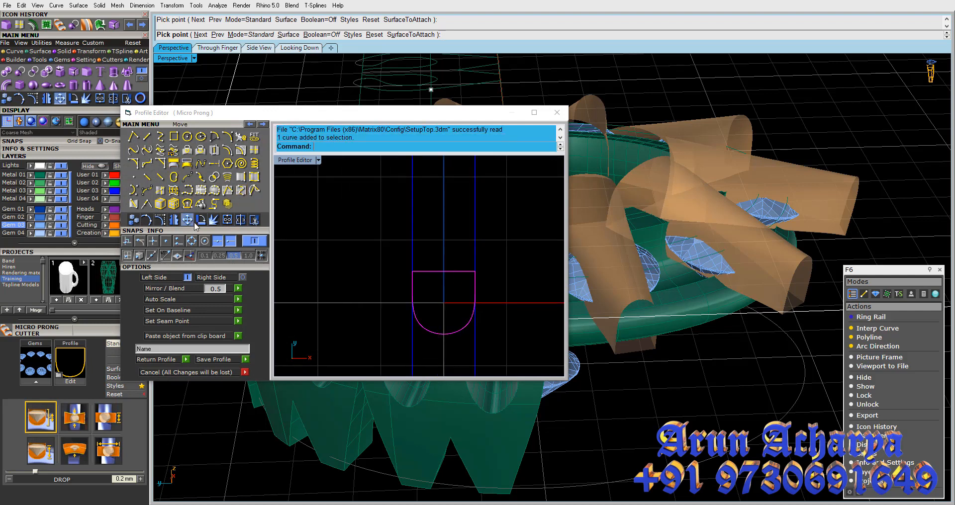
left_click(443, 217)
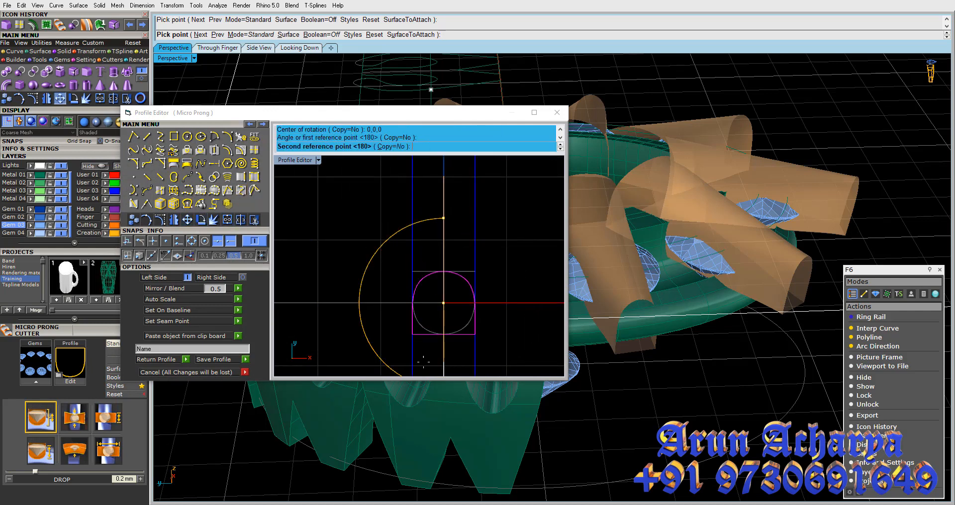
left_click(433, 365)
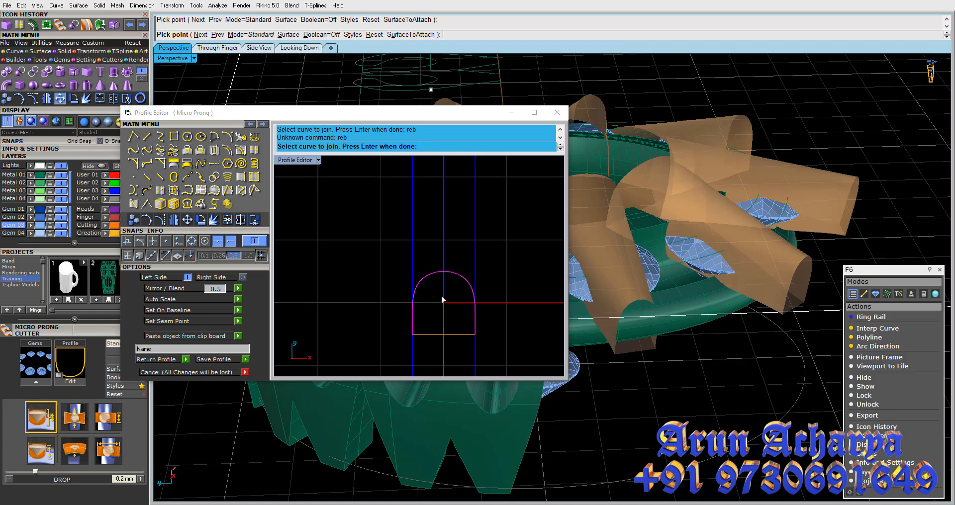
Try rebuilding the arched part of the profile with degree 3, and join the profile's curves into one closed curve
right_click_drag(443, 300, 435, 279)
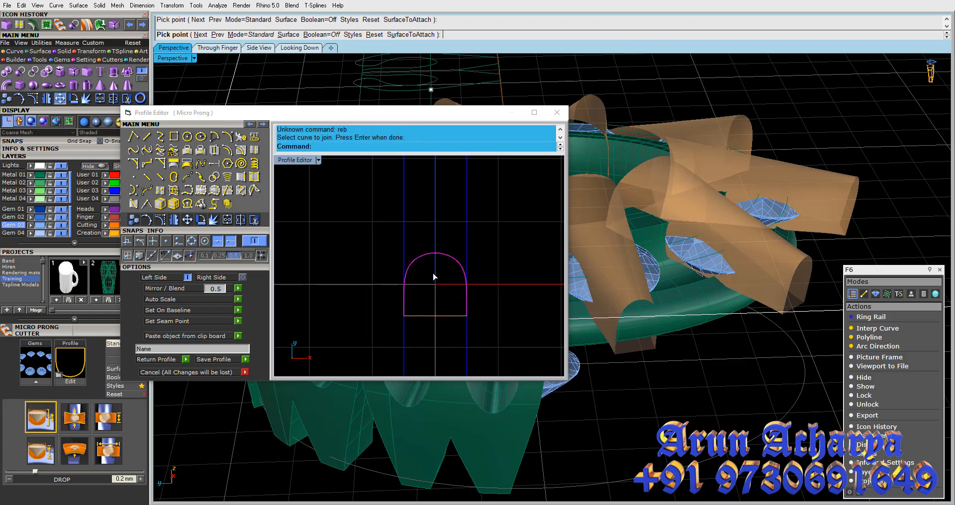
key("Return")
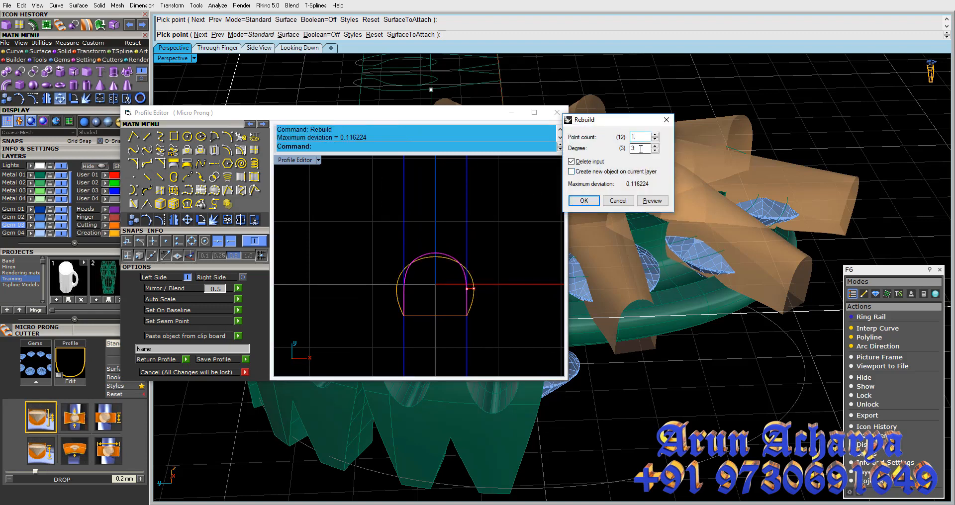
left_click(608, 203)
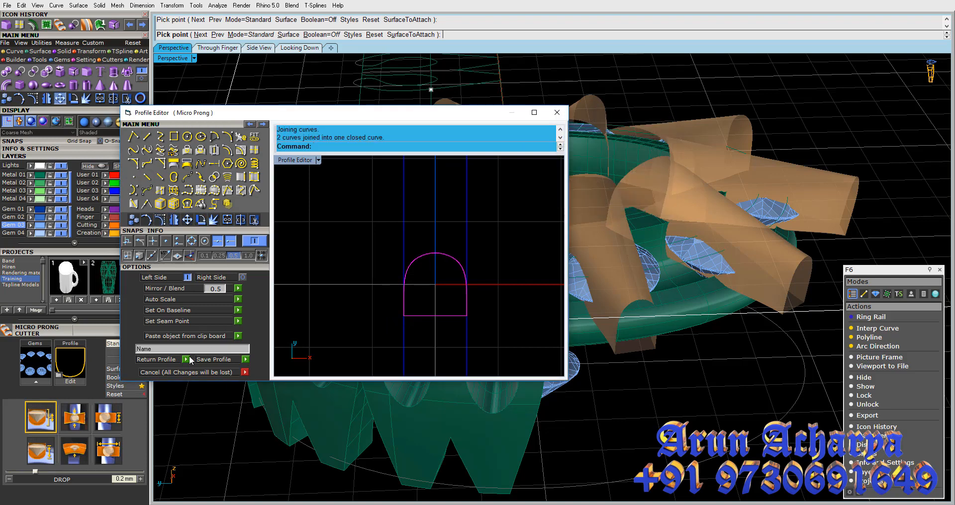
Save the flipped half-round profile to the prong cutter library as Half and close the Profile Editor
type("HAKI")
key("BackSpace")
type("alf")
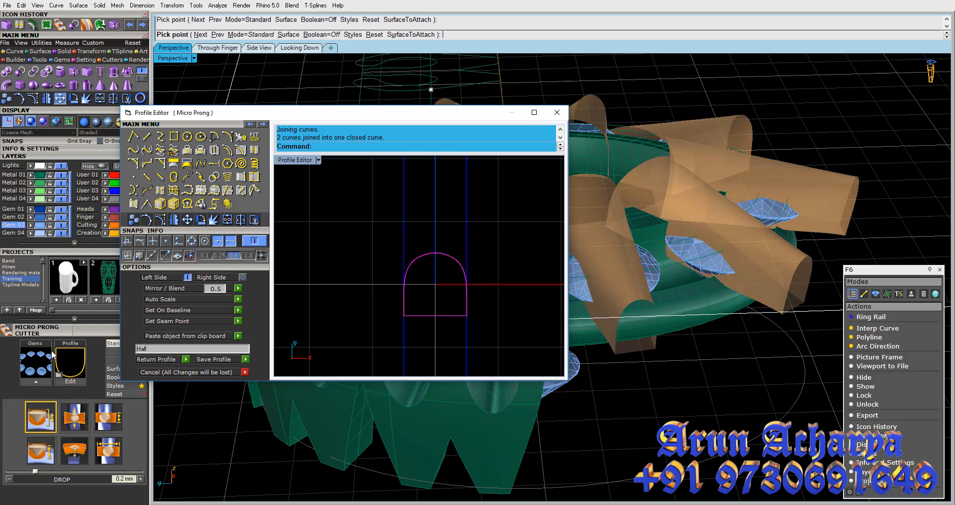
left_click(245, 360)
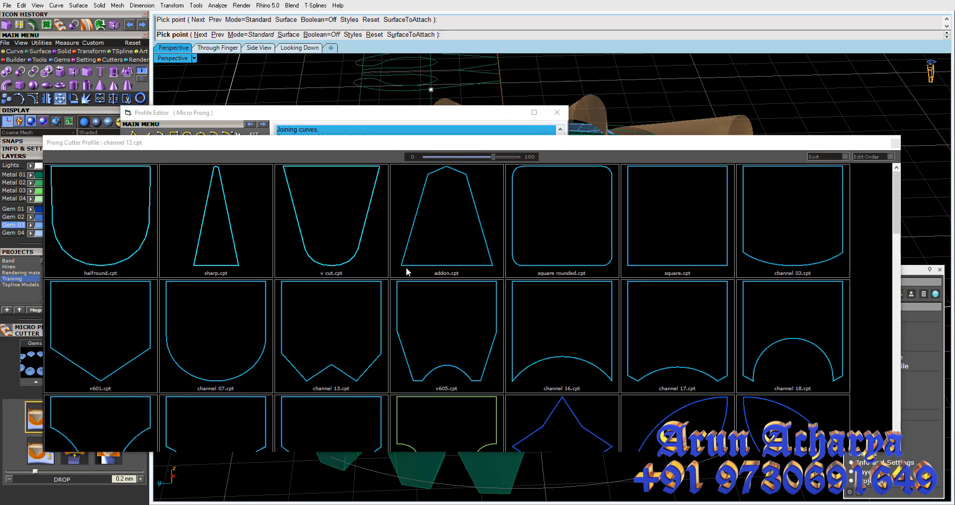
scroll(413, 272, "down", 5)
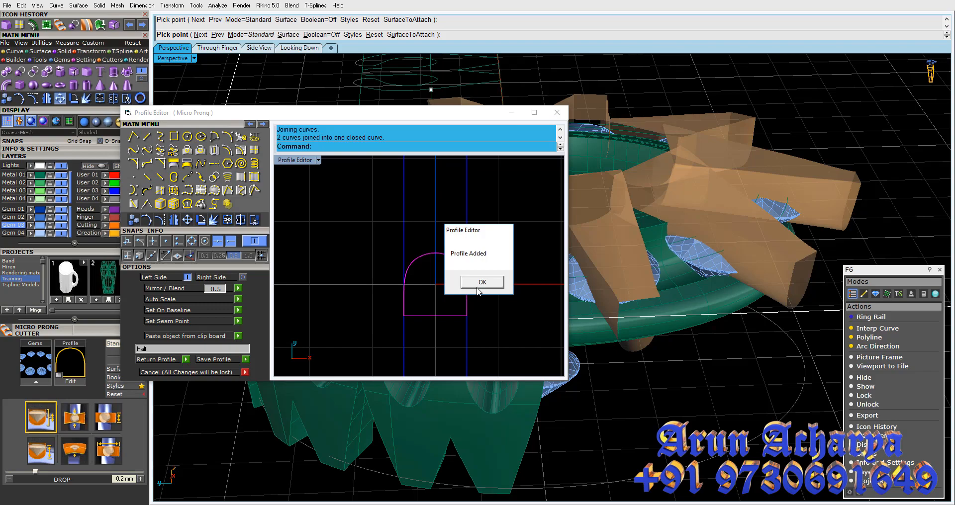
left_click(480, 284)
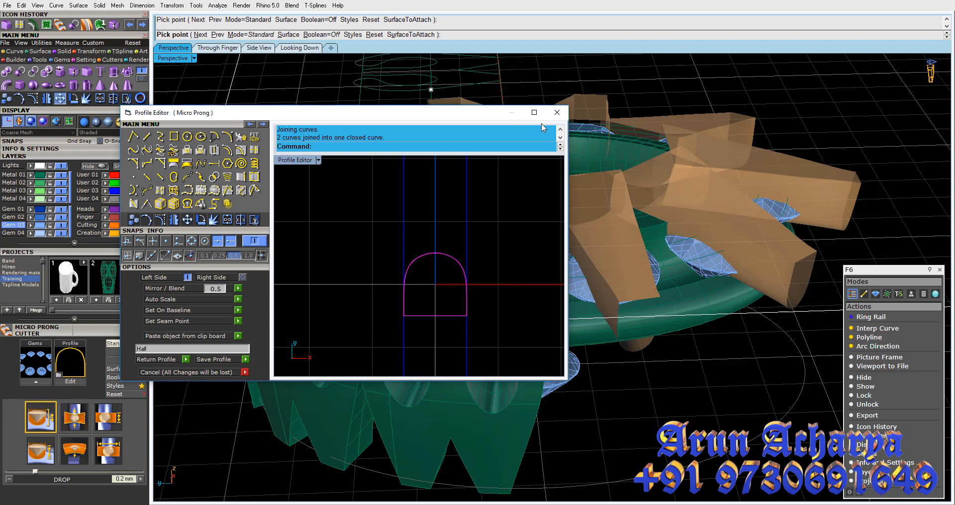
left_click(556, 112)
Try the saved profile on the prong cutters in Middle, Basic and Standard modes, with a 1.8 mm width adjustment in Standard
right_click_drag(477, 273, 488, 254)
left_click(129, 346)
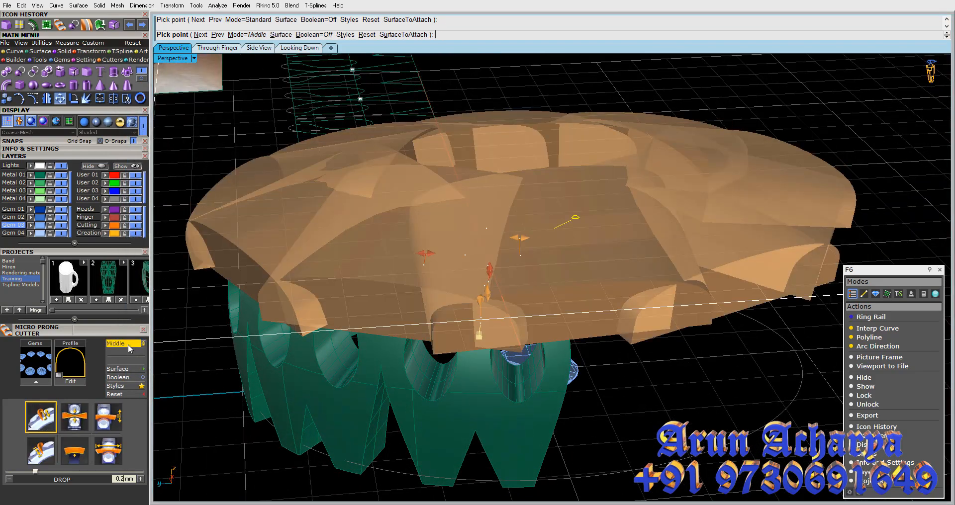
left_click(128, 345)
right_click_drag(454, 260, 492, 295)
scroll(491, 295, "up", 5)
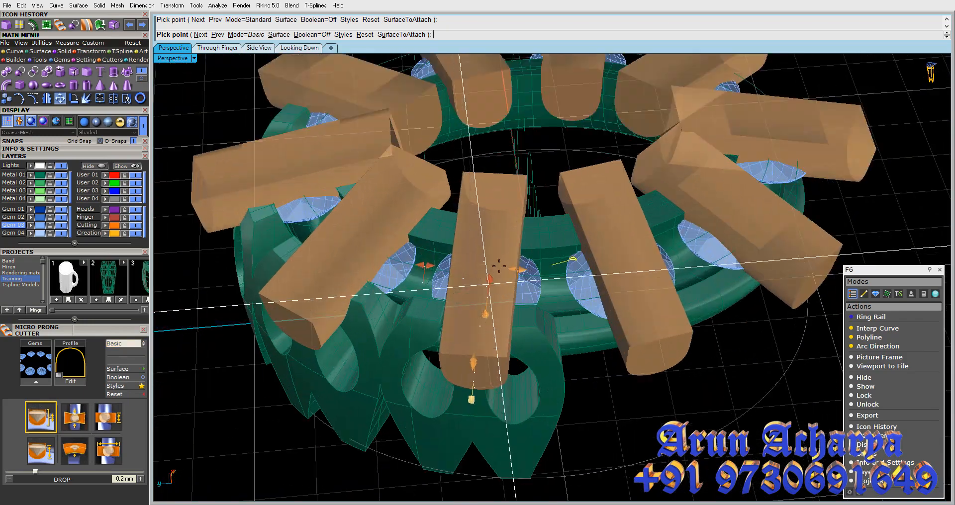
left_click(120, 345)
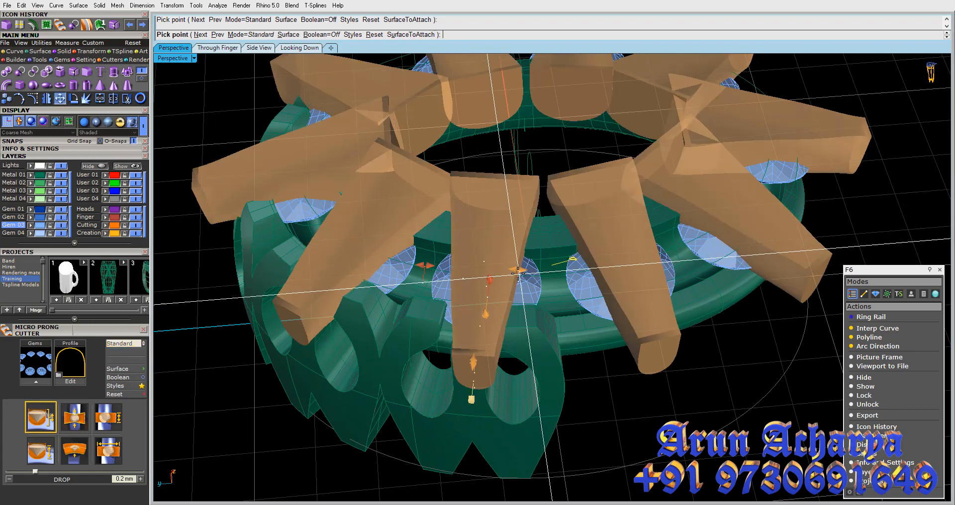
left_click_drag(511, 270, 511, 270)
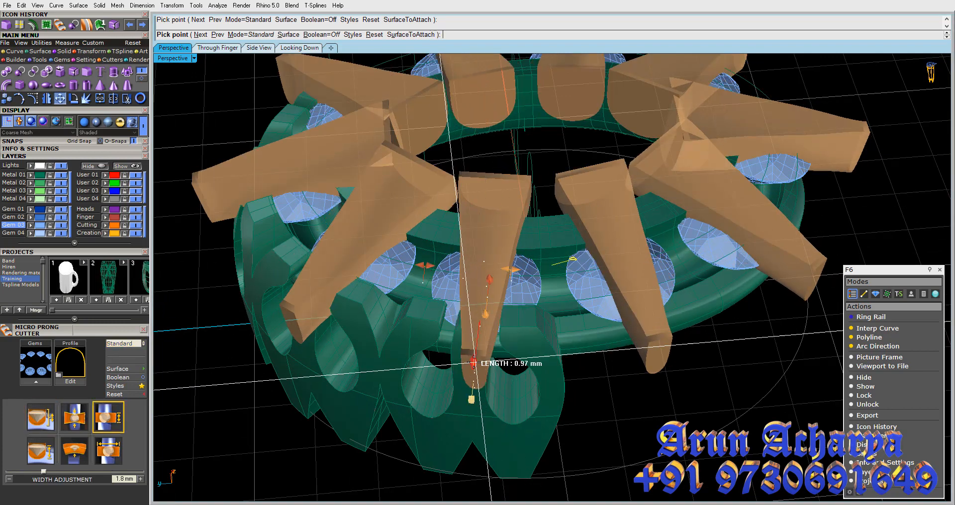
right_click_drag(473, 364, 505, 260)
scroll(506, 261, "up", 5)
Put the prong cutters in Basic mode, set their width adjustment to about 1.87 mm and place them
left_click(127, 342)
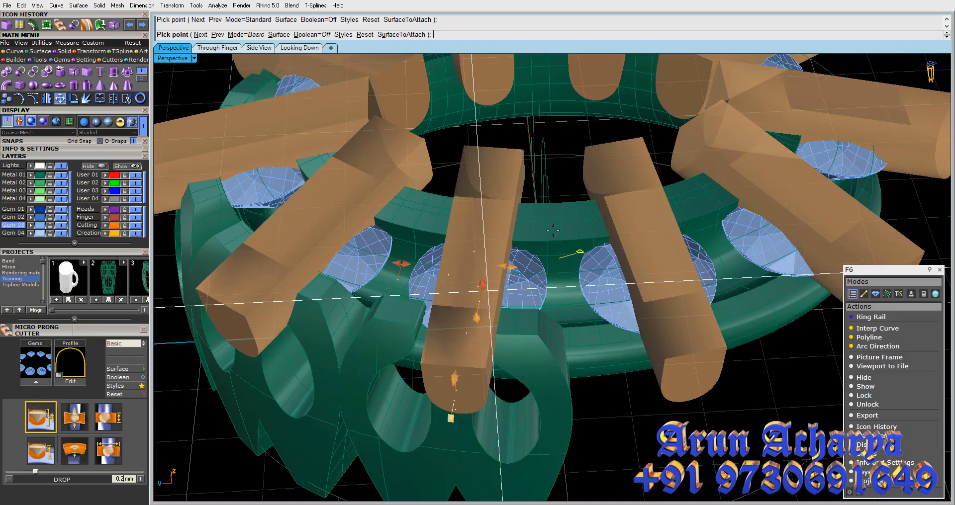
left_click_drag(507, 267, 519, 269)
right_click_drag(519, 268, 519, 363)
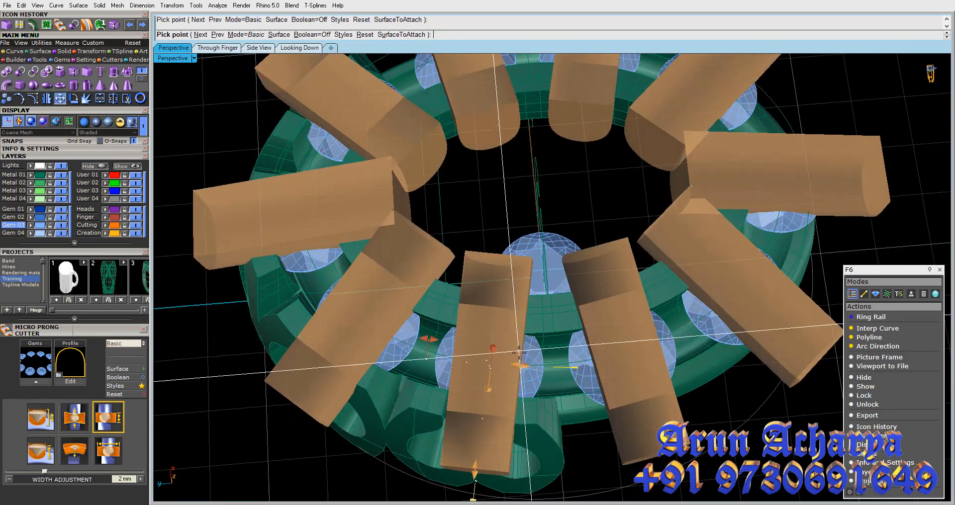
left_click_drag(520, 365, 516, 365)
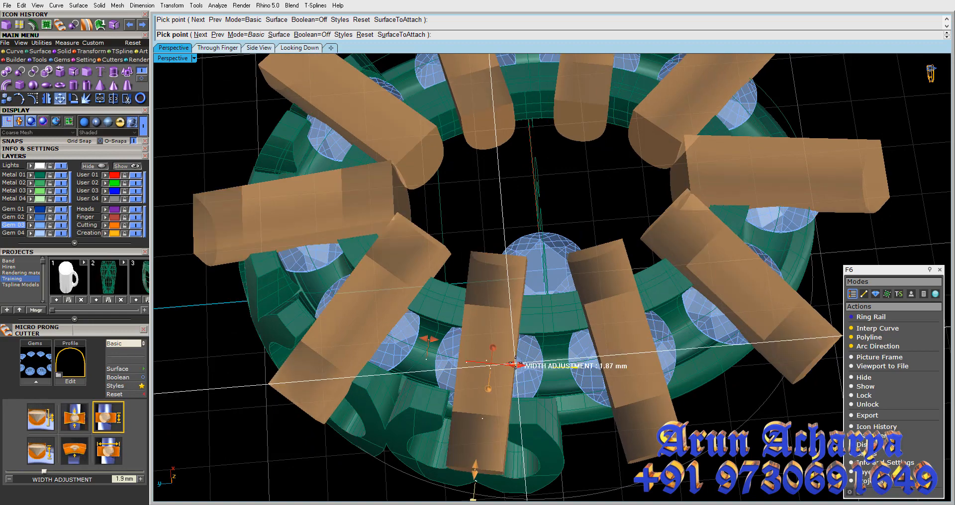
right_click(515, 360)
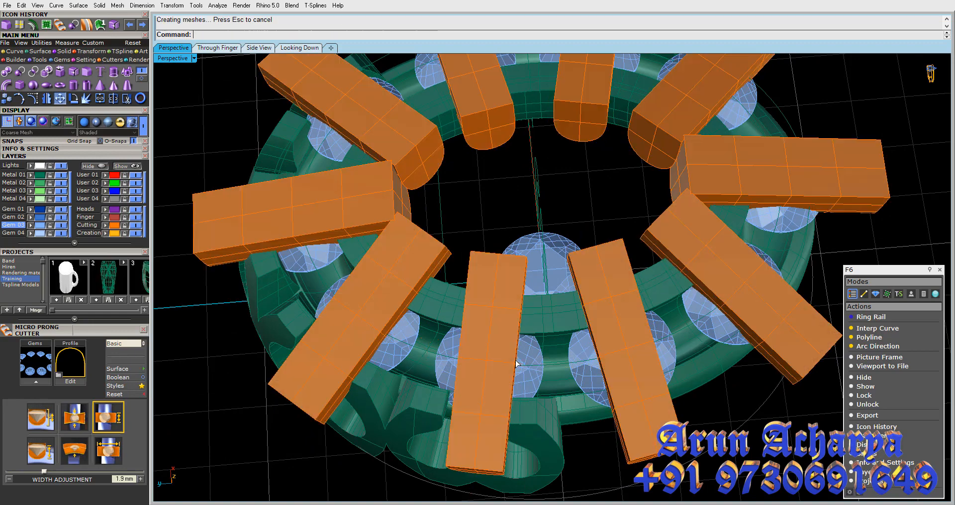
Boolean-subtract the placed prong cutters from the halo band and delete the cutters
left_click(542, 304)
scroll(535, 323, "down", 3)
key("Escape")
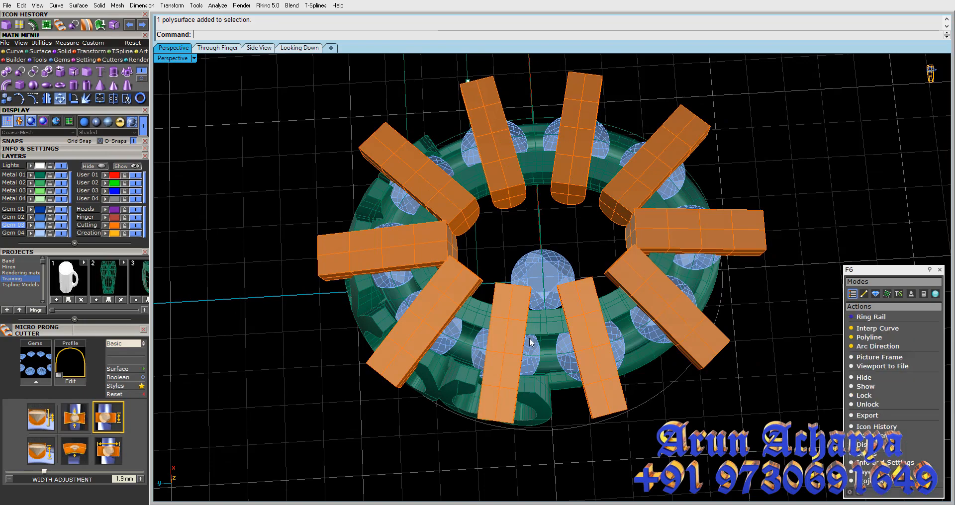
right_click_drag(530, 339, 524, 294)
scroll(523, 283, "up", 5)
left_click(537, 299)
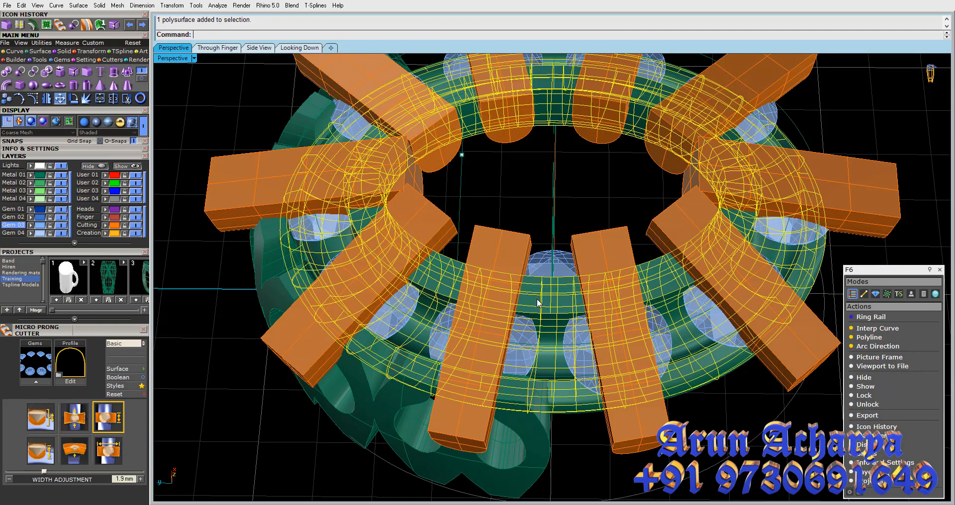
left_click(438, 239)
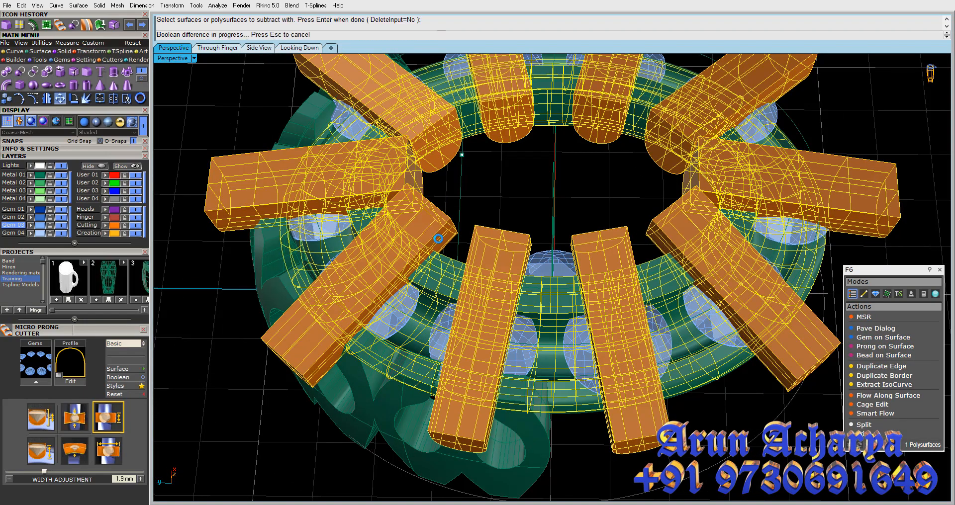
key("Return")
right_click_drag(438, 242, 453, 213)
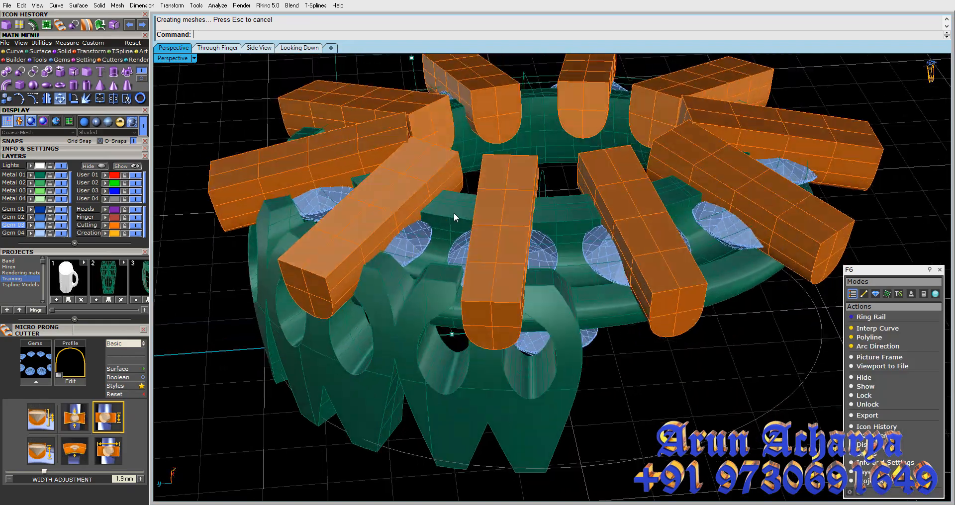
left_click(498, 245)
key("Delete")
In the Looking Down view, draw a rectangle from the origin over the upper-right quadrant of the openwork gallery
right_click_drag(499, 245, 572, 239)
left_click(638, 318)
scroll(637, 318, "down", 5)
right_click_drag(637, 318, 274, 161)
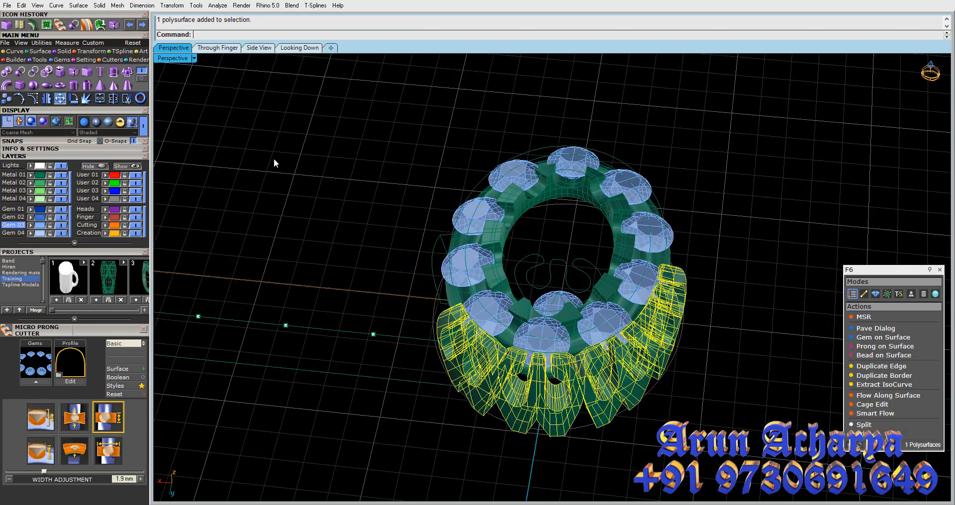
double_click(166, 59)
double_click(165, 59)
scroll(423, 149, "down", 7)
scroll(307, 217, "up", 9)
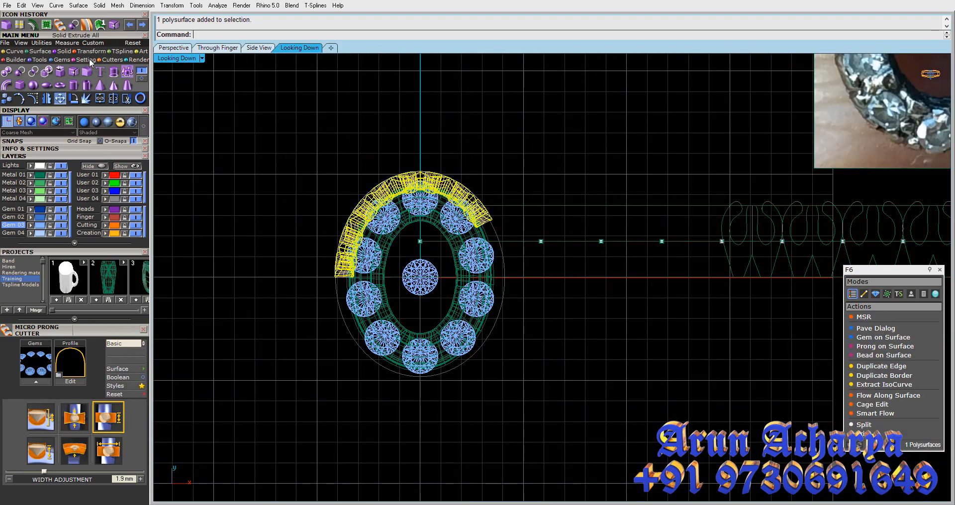
left_click(14, 51)
left_click(47, 71)
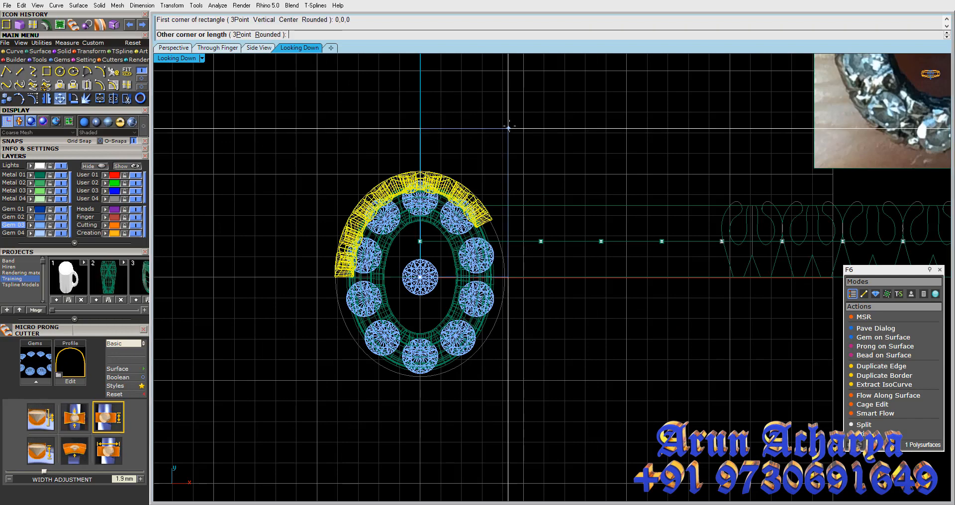
left_click(421, 277)
left_click(556, 113)
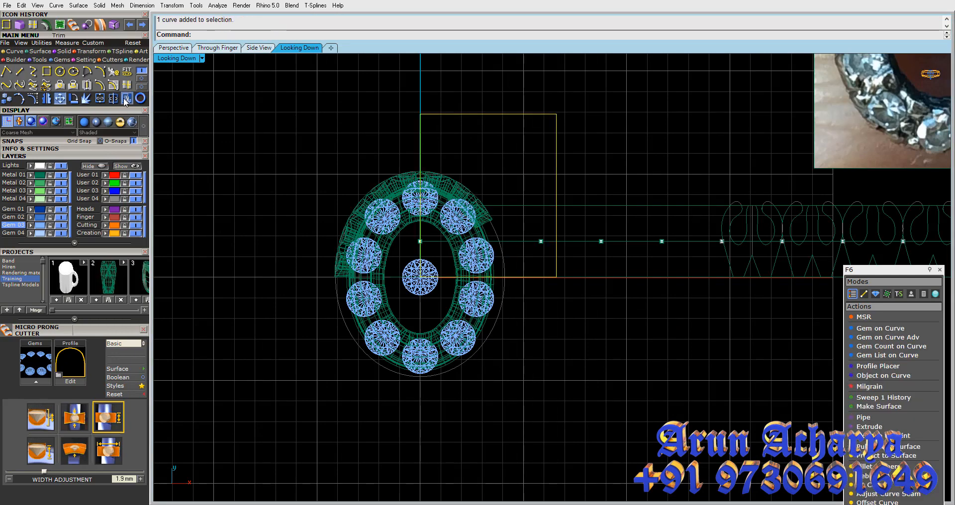
Trim away the gallery portion inside the upper-right rectangle, leaving only the upper-left quarter
scroll(508, 202, "up", 6)
left_click(432, 198)
scroll(509, 189, "down", 4)
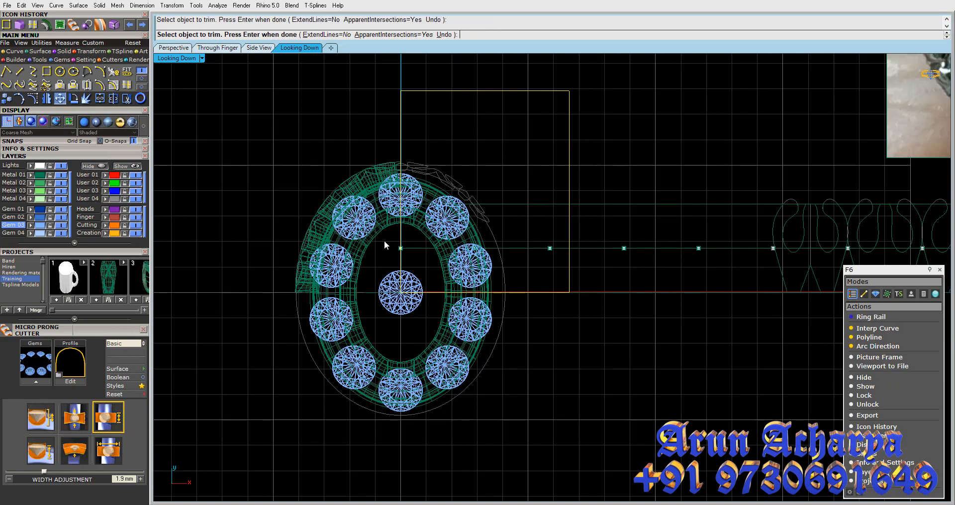
key("Return")
Draw a second rectangle from the origin into the lower-left quadrant, across the gallery's end
scroll(321, 286, "up", 3)
left_click(285, 297)
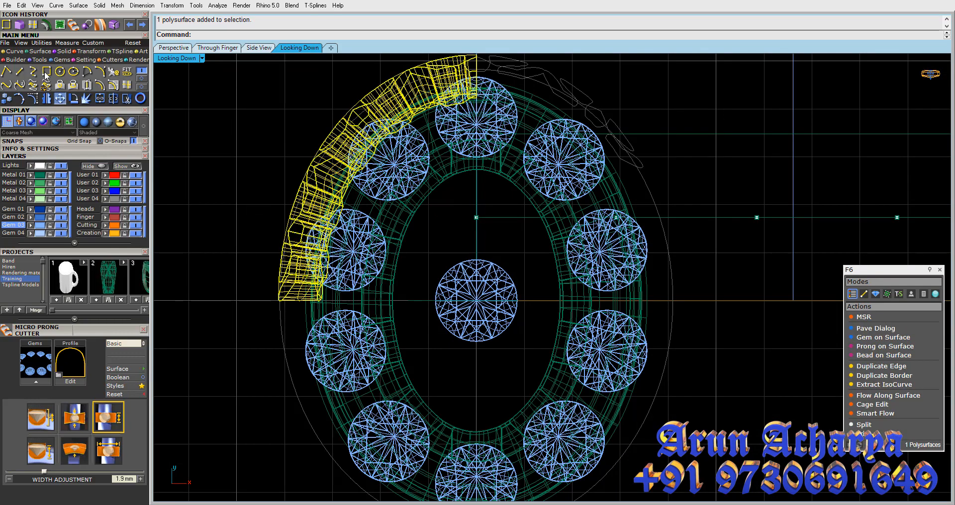
key("Return")
left_click(476, 300)
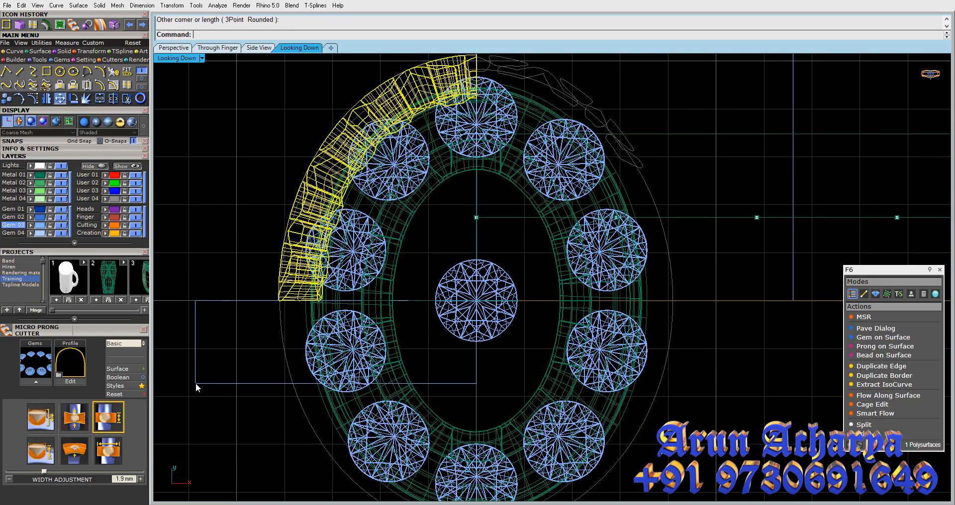
left_click(222, 350)
Mirror the upper-left gallery quarter into all four quadrants with the Quad Flip Builder
left_click(290, 285)
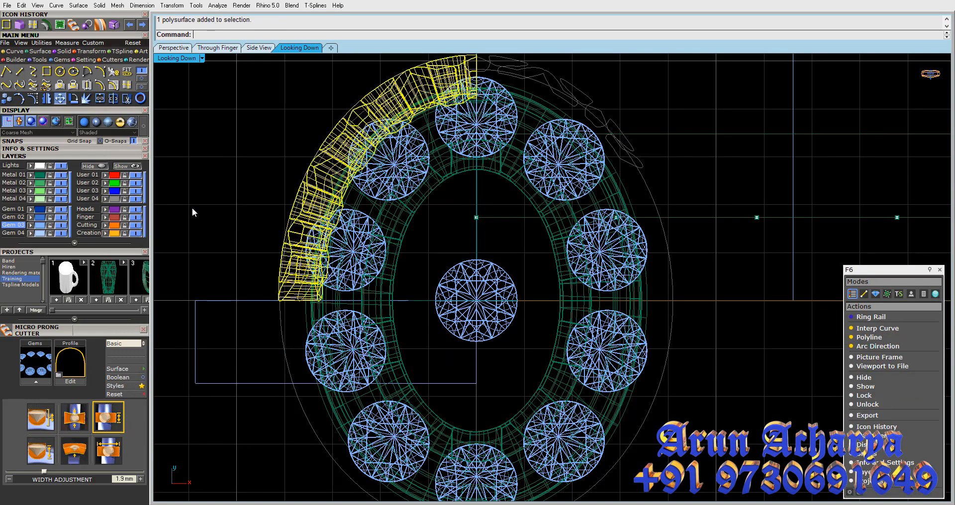
left_click(90, 52)
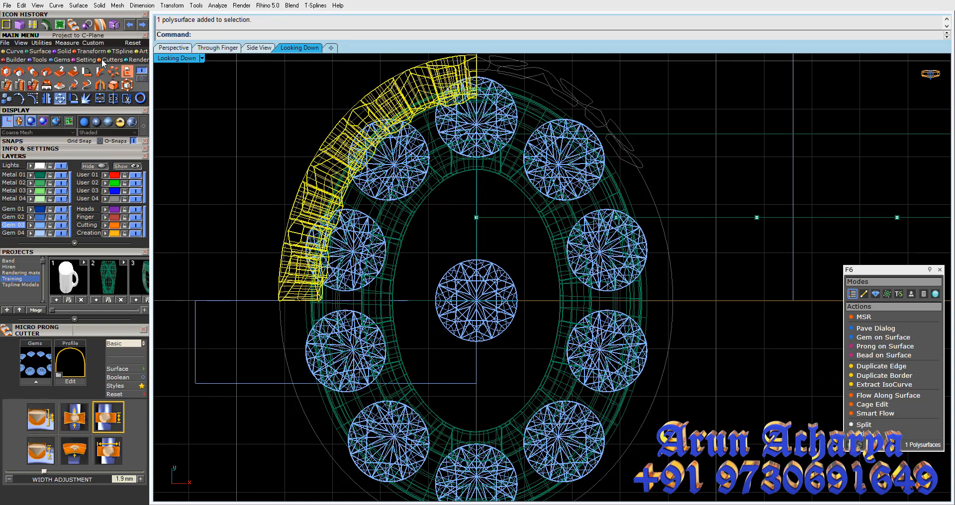
left_click(126, 72)
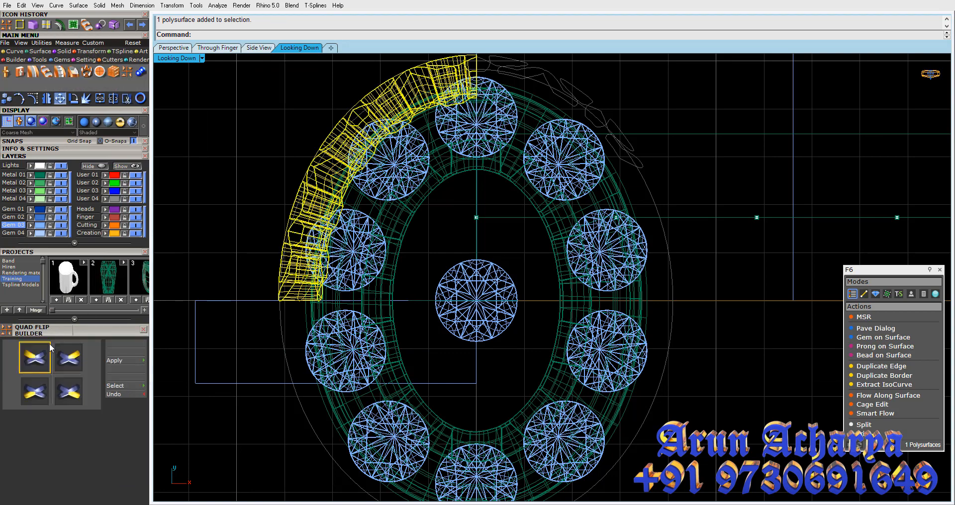
left_click(122, 364)
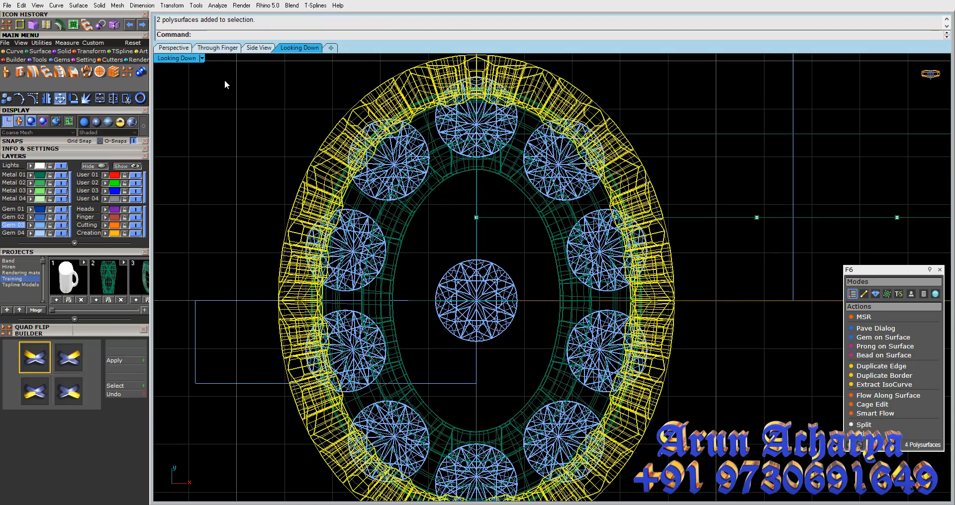
double_click(179, 60)
double_click(576, 59)
key("Escape")
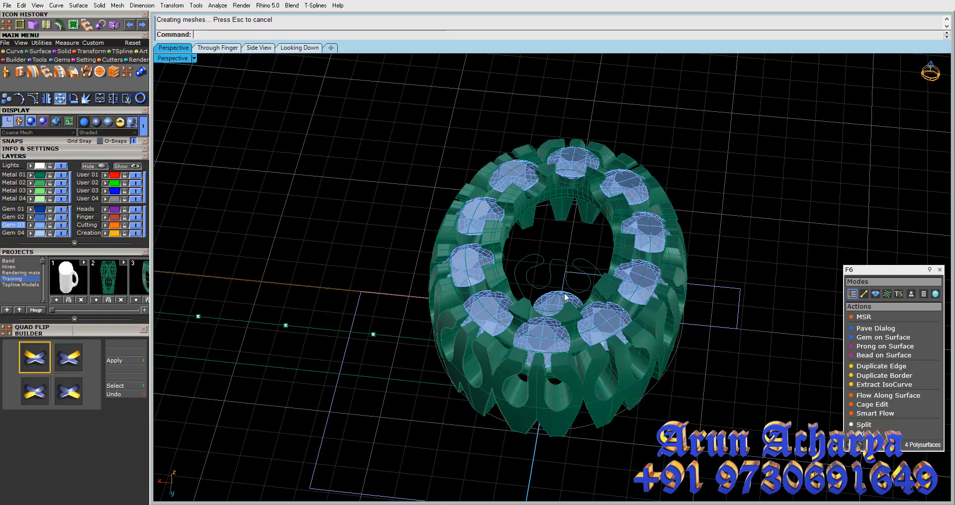
Examine the full openwork gallery and halo from the side and across the four viewports
right_click_drag(555, 354, 499, 339)
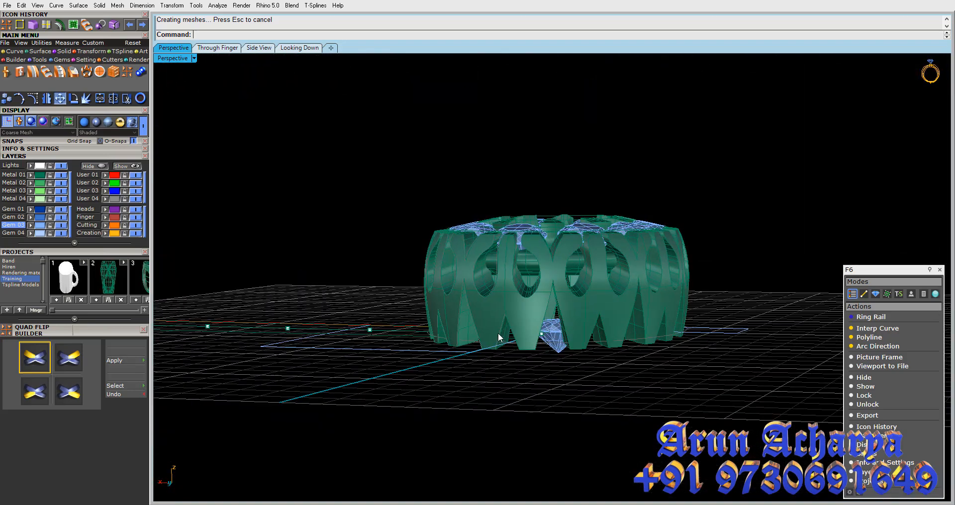
key("ctrl+m")
scroll(420, 339, "down", 6)
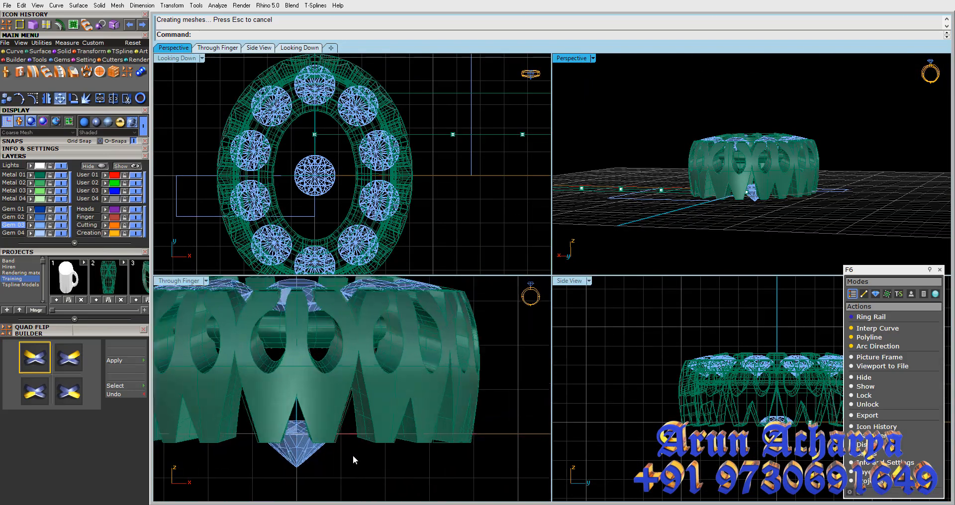
left_click(368, 420)
key("Escape")
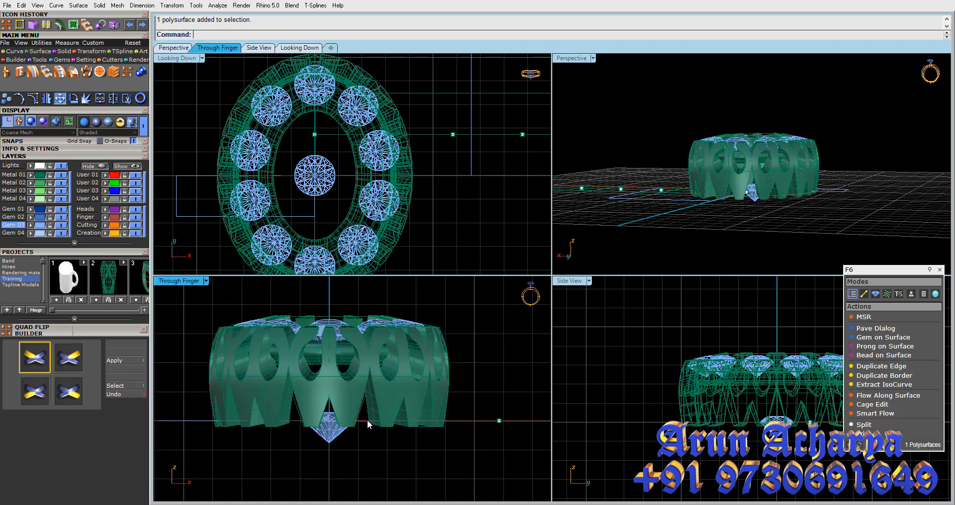
key("ctrl+a")
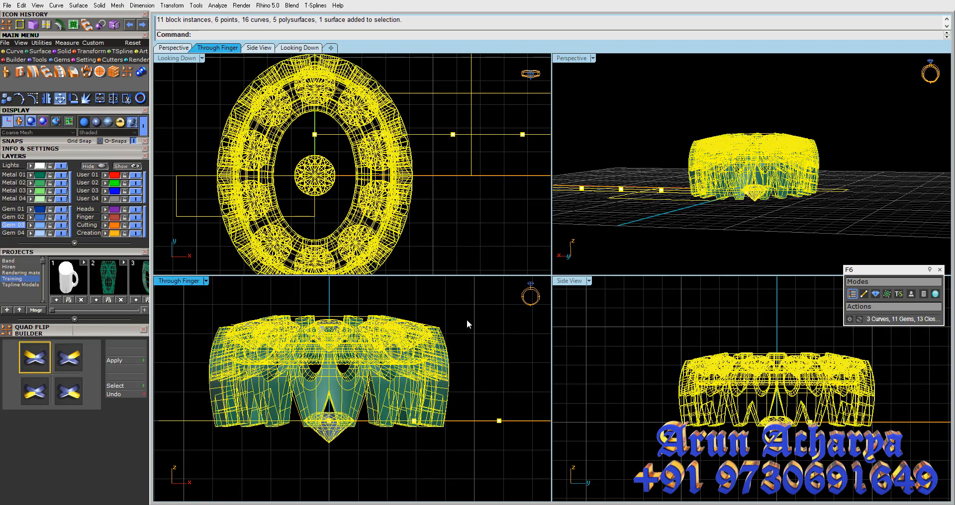
key("Escape")
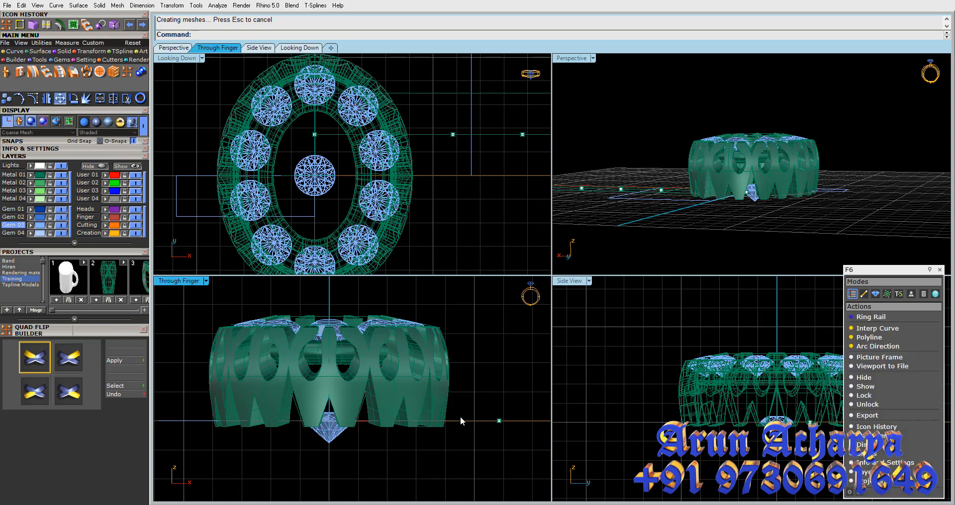
left_click(460, 420)
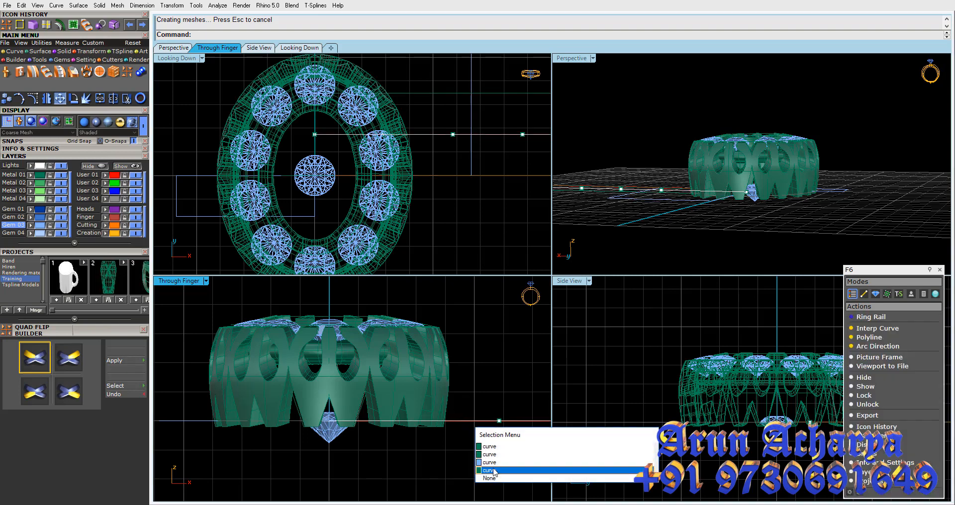
left_click(494, 469)
scroll(464, 204, "down", 8)
key("Escape")
right_click_drag(479, 220, 432, 211)
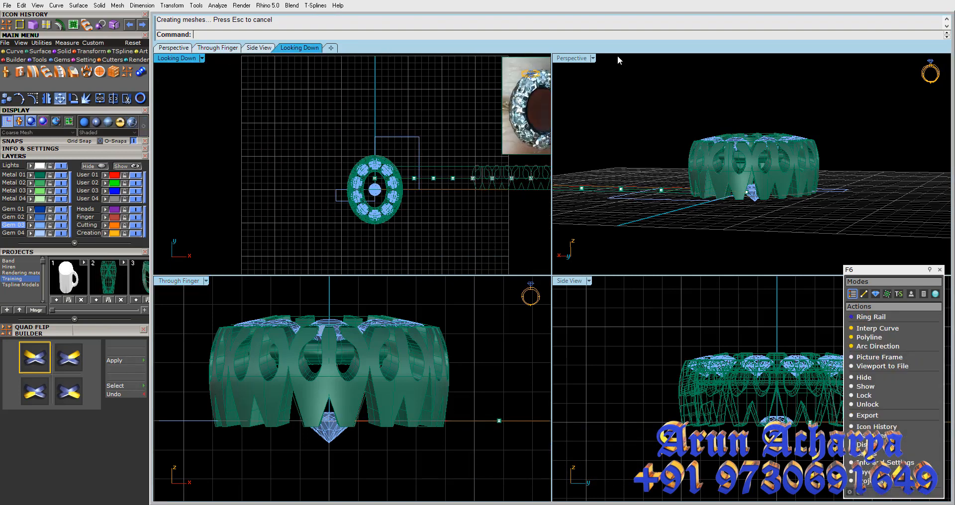
Delete the leftover rectangles and construction curves around the halo, keeping the flat gallery layout curves
double_click(580, 57)
right_click_drag(580, 58, 652, 263)
key("F2")
scroll(581, 249, "up", 7)
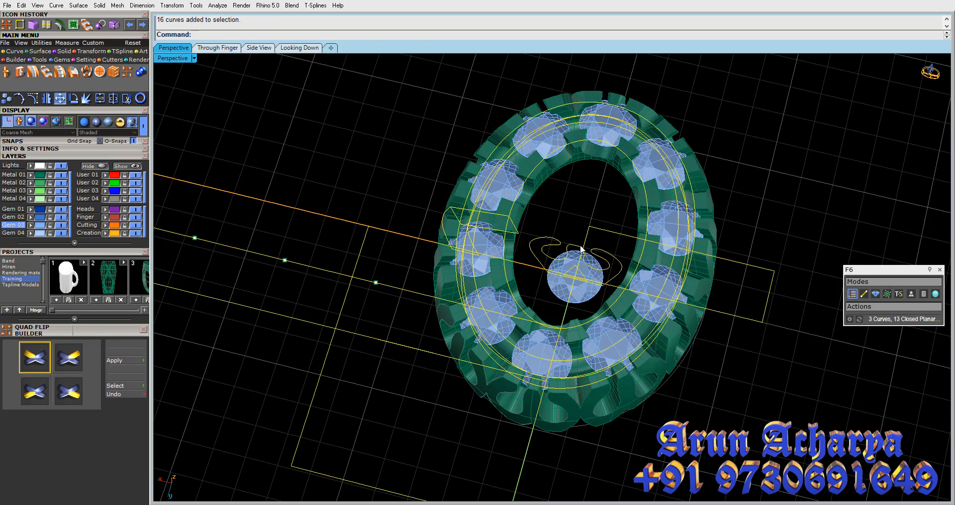
scroll(581, 247, "down", 8)
right_click_drag(343, 226, 544, 244)
scroll(366, 271, "up", 6)
scroll(562, 280, "up", 2)
left_click_drag(584, 279, 177, 312, "ctrl")
scroll(447, 235, "down", 8)
scroll(454, 235, "down", 4)
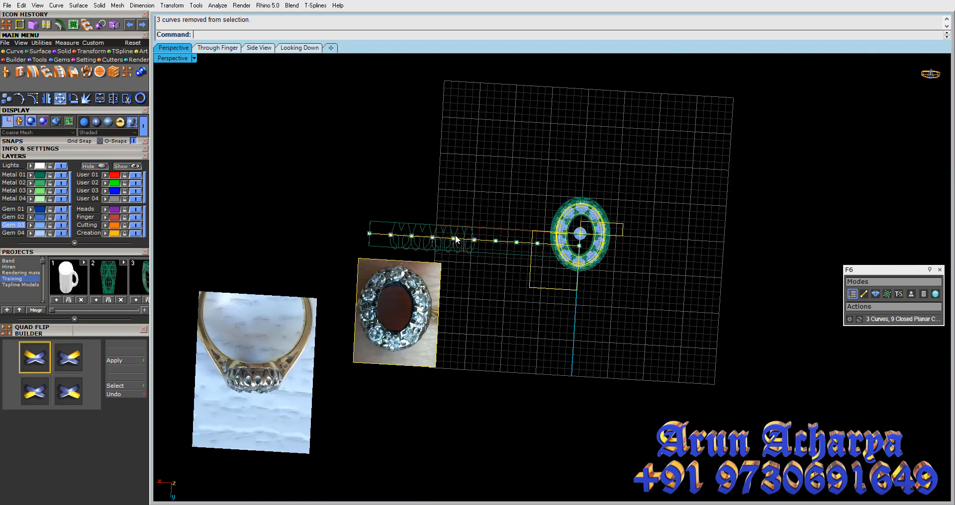
key("Delete")
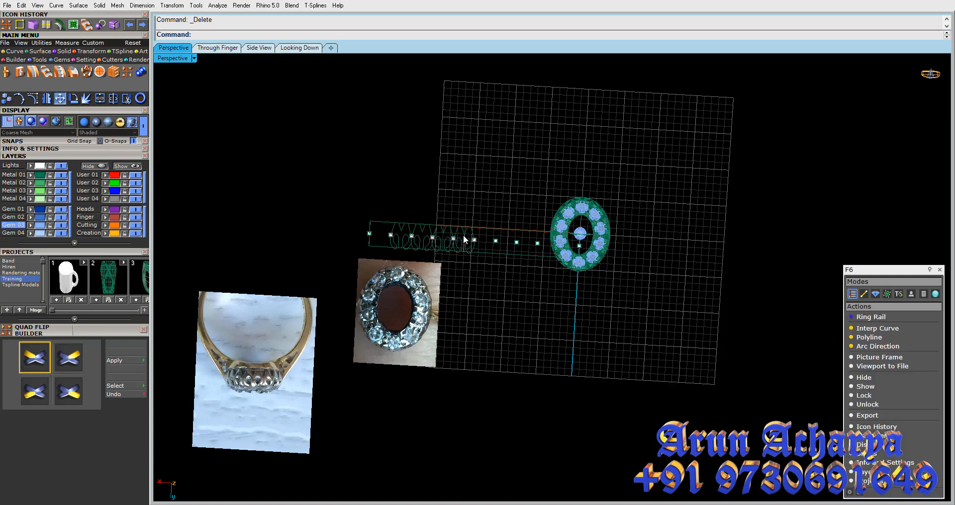
Hide the flat gallery layout, unlocking its eight locked pattern curves so they can be hidden too
scroll(464, 235, "up", 4)
left_click(315, 234)
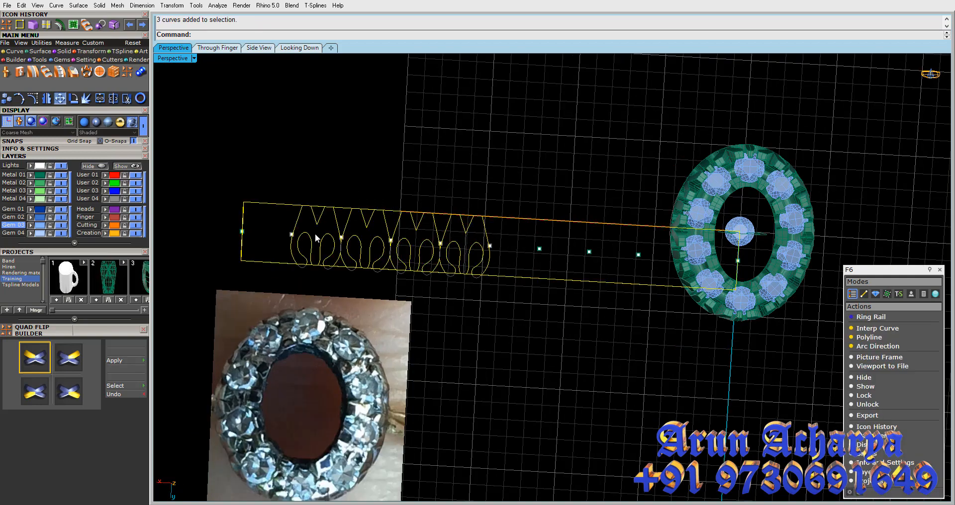
key("ctrl+h")
scroll(521, 237, "down", 2)
scroll(485, 241, "up", 6)
type("ul")
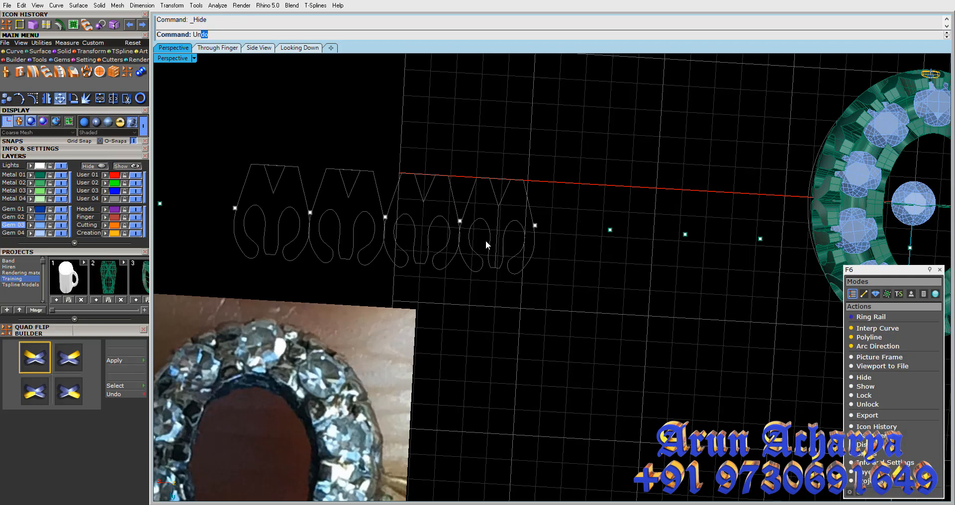
key("Return")
left_click_drag(556, 132, 204, 218)
key("Return")
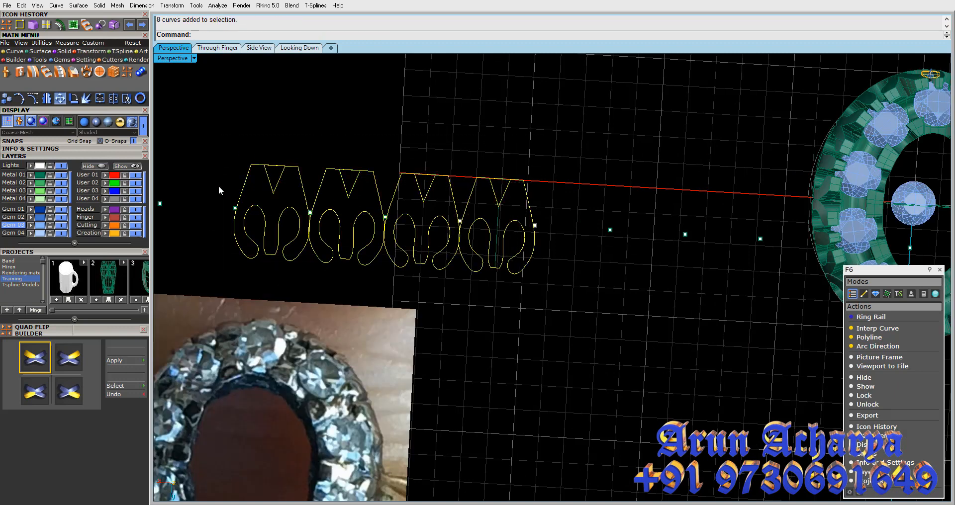
key("ctrl+h")
Delete all leftover marker points, unlocking the two locked ones beside the halo
right_click_drag(401, 201, 563, 266)
type("SelPt")
key("Return")
key("Delete")
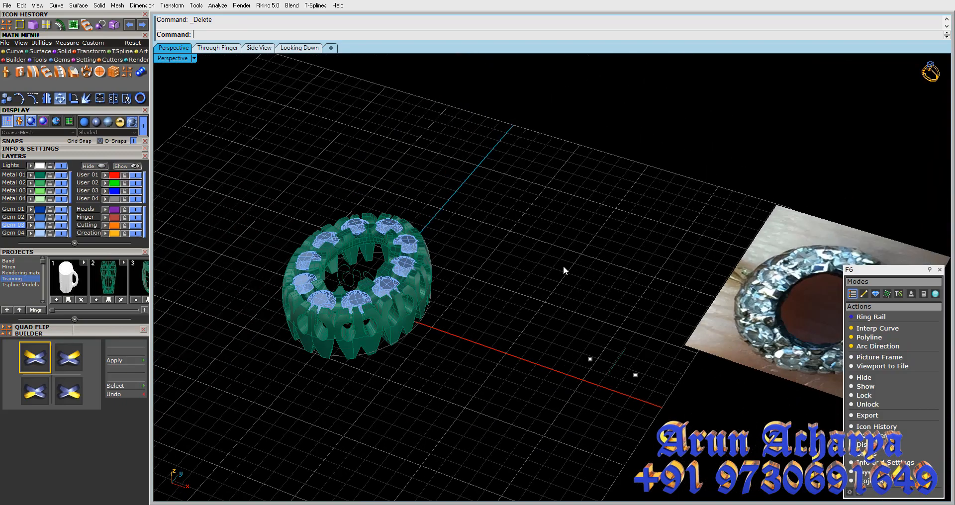
type("UnlockSelected")
key("Return")
left_click_drag(567, 311, 658, 399)
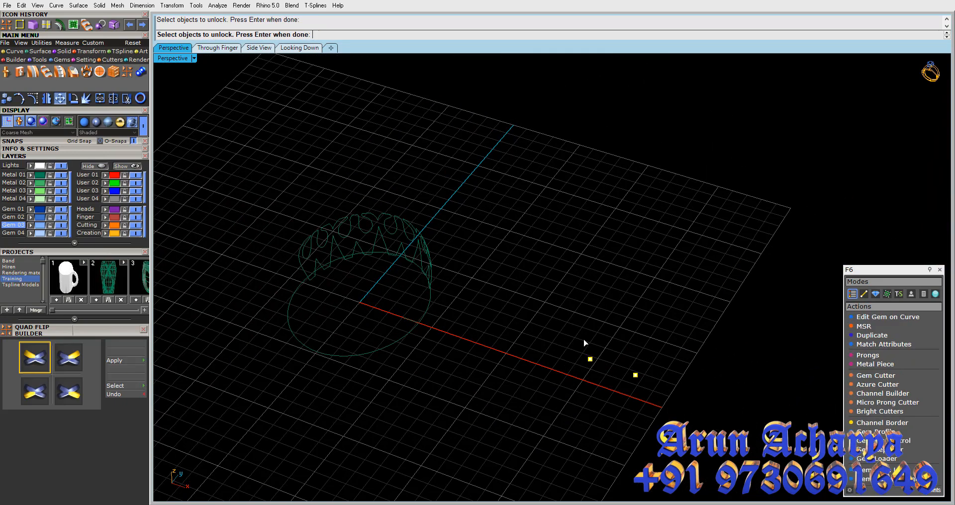
key("Return")
left_click_drag(582, 338, 659, 399)
key("Delete")
Hide the leftover pattern curves inside the halo's opening
scroll(393, 258, "up", 6)
mouse_move(393, 257)
right_mouse_down()
mouse_move(374, 319)
mouse_move(533, 300)
mouse_move(520, 255)
mouse_move(497, 333)
mouse_move(513, 396)
mouse_move(395, 309)
mouse_move(357, 169)
mouse_move(459, 230)
mouse_move(451, 298)
mouse_move(495, 217)
mouse_move(604, 264)
mouse_move(623, 322)
mouse_move(697, 308)
mouse_move(611, 323)
mouse_move(652, 271)
mouse_move(580, 192)
mouse_move(592, 204)
mouse_move(683, 209)
mouse_move(660, 280)
mouse_move(437, 332)
mouse_move(575, 263)
mouse_move(533, 287)
mouse_move(534, 297)
right_mouse_up()
left_click(532, 298)
key("ctrl+h")
Examine the halo's prongs, gem seats and openwork gallery from above and around the sides
scroll(357, 169, "up", 3)
scroll(459, 230, "up", 5)
left_click(647, 189)
key("Escape")
left_click(682, 208)
key("Escape")
scroll(532, 309, "up", 3)
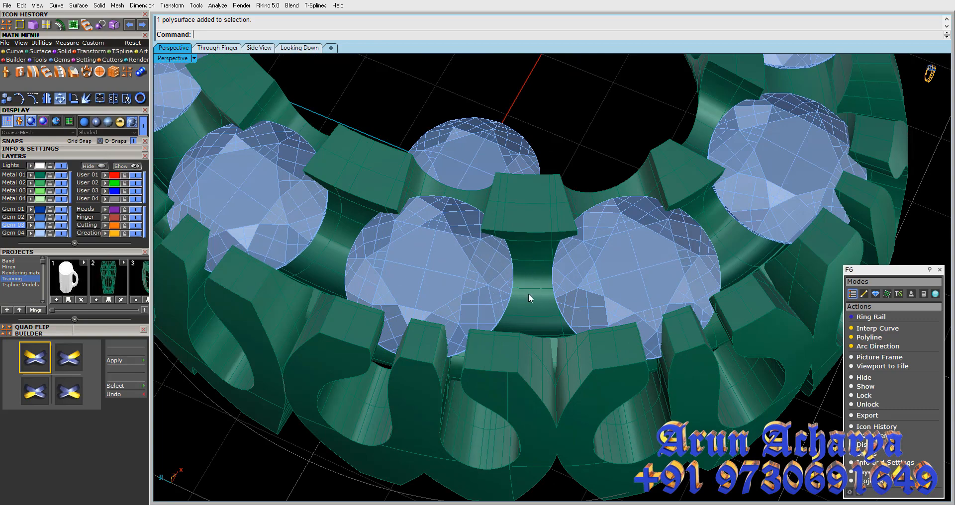
mouse_move(530, 293)
right_mouse_down()
mouse_move(519, 377)
mouse_move(542, 303)
right_mouse_up()
scroll(532, 308, "up", 3)
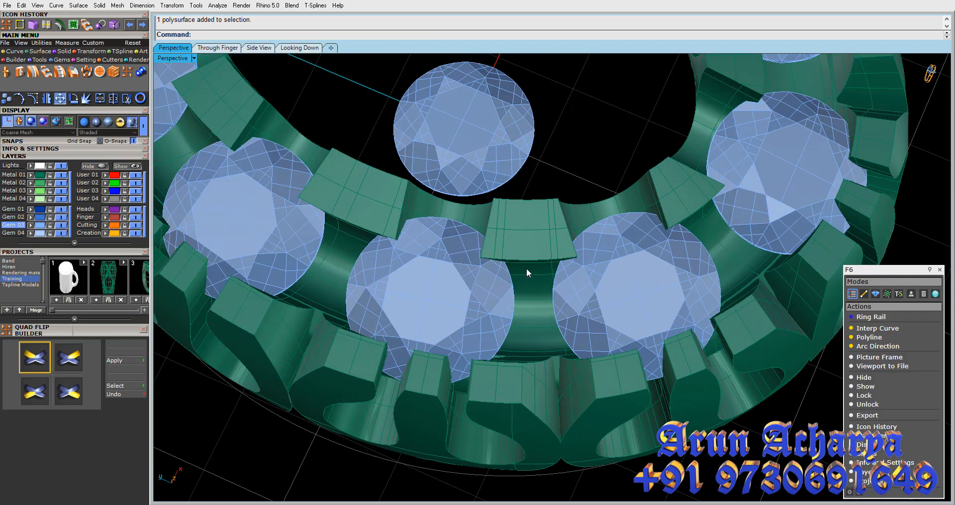
right_click_drag(533, 310, 559, 259)
scroll(547, 244, "down", 6)
right_click_drag(528, 259, 658, 242)
scroll(439, 299, "up", 5)
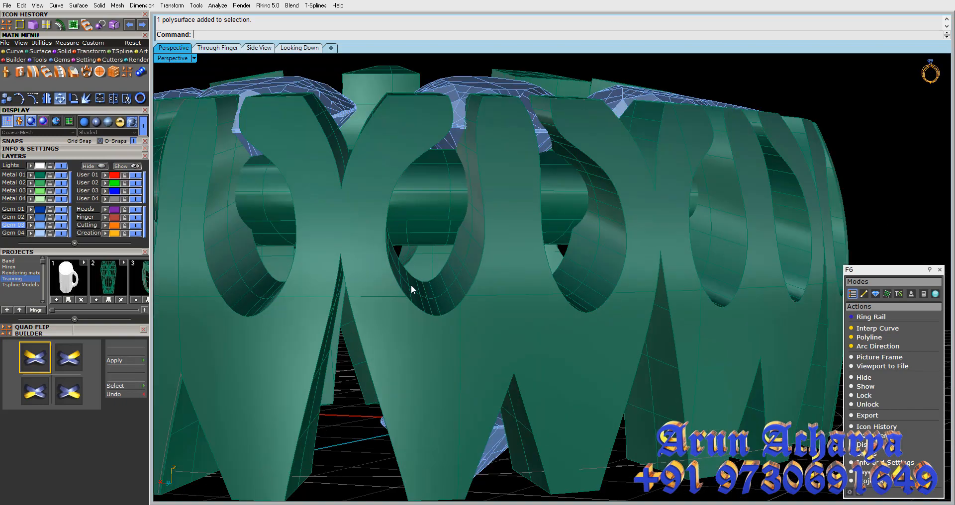
scroll(438, 276, "down", 5)
right_click_drag(468, 269, 512, 267)
scroll(513, 265, "up", 3)
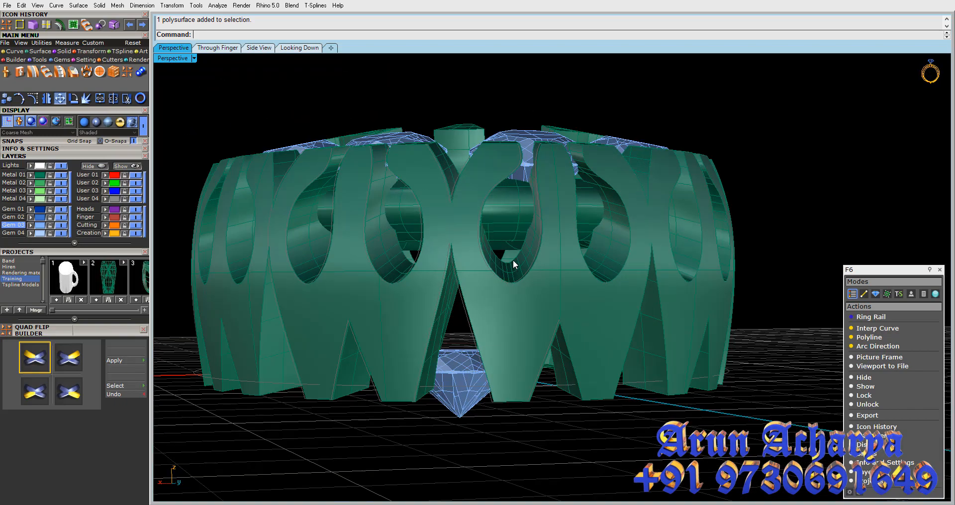
scroll(512, 259, "down", 3)
right_click_drag(423, 334, 305, 332)
scroll(395, 284, "up", 3)
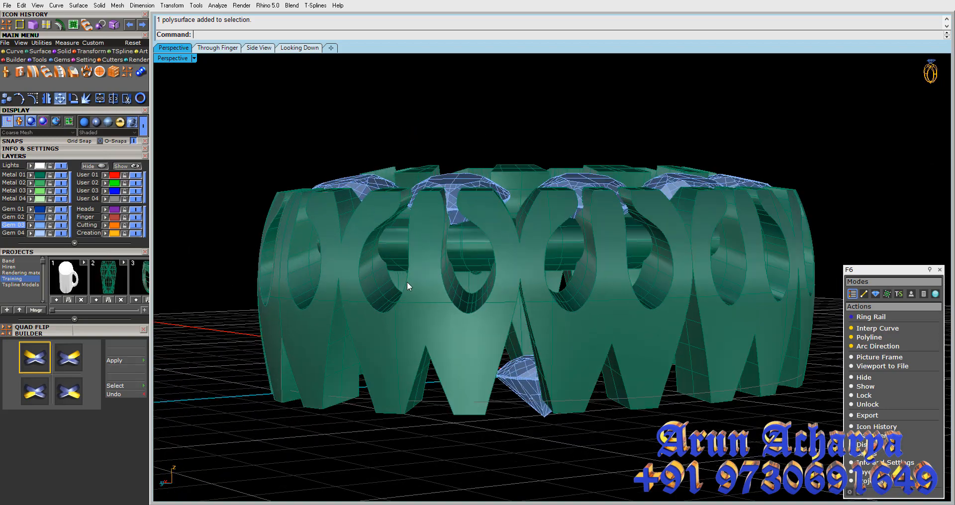
scroll(407, 282, "down", 3)
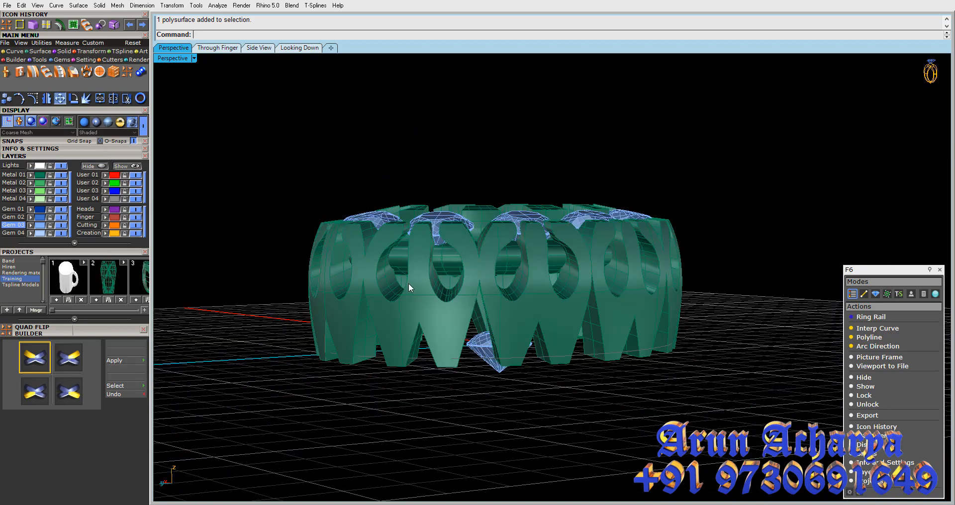
right_click_drag(408, 282, 534, 309)
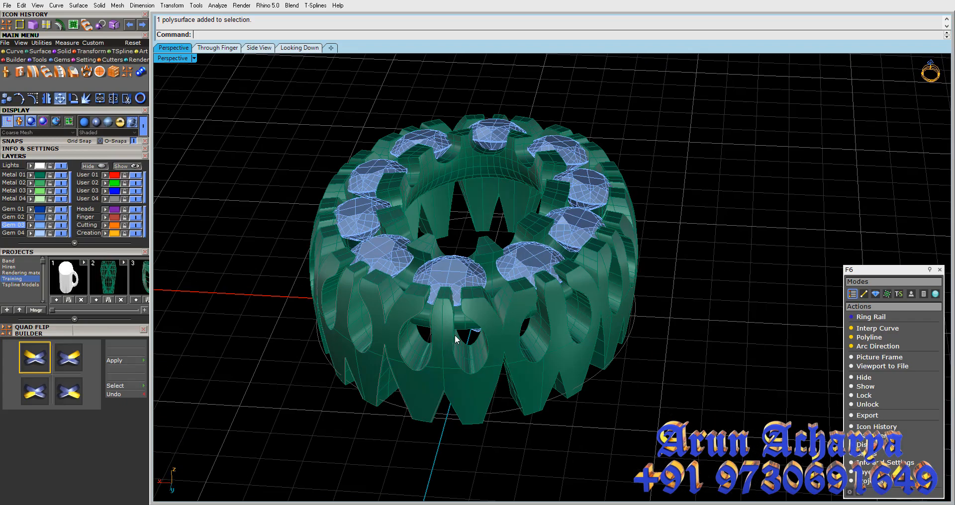
right_click_drag(455, 335, 487, 280)
left_click(94, 52)
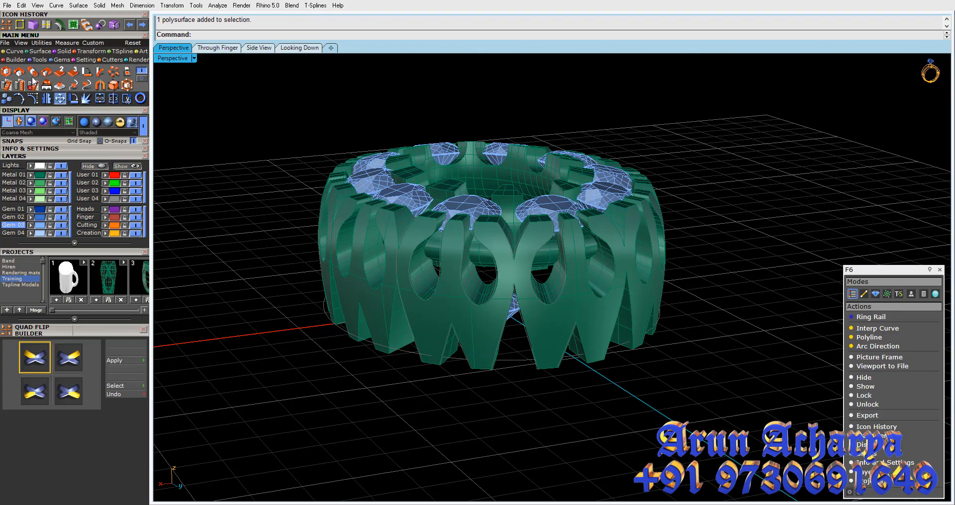
left_click(142, 79)
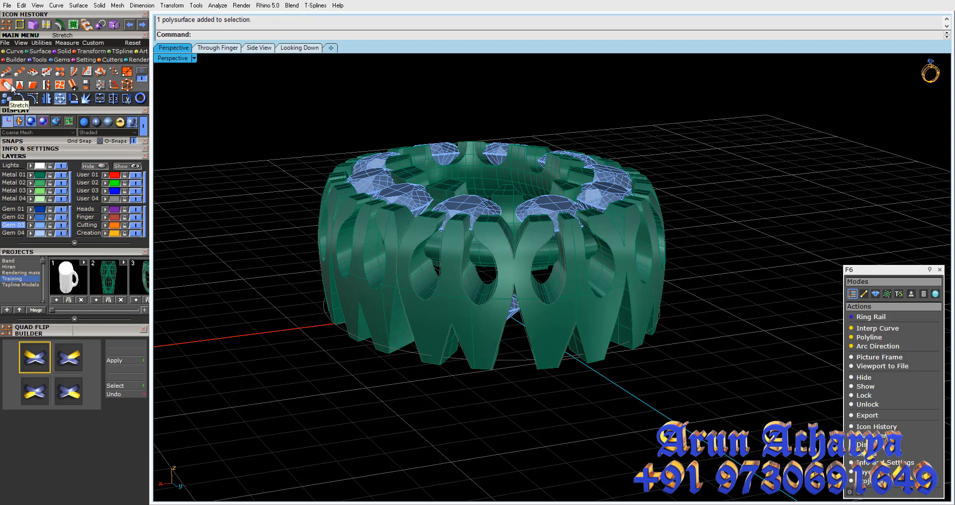
Make Metal 01 the current layer and turn off Gem 03 to inspect the bare metal head
right_click_drag(492, 243, 484, 332)
left_click(60, 227)
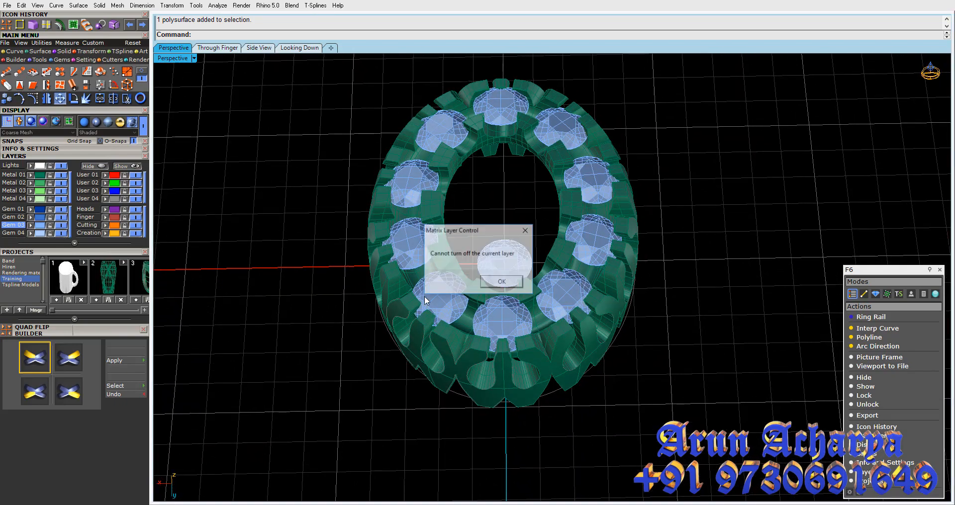
left_click(503, 282)
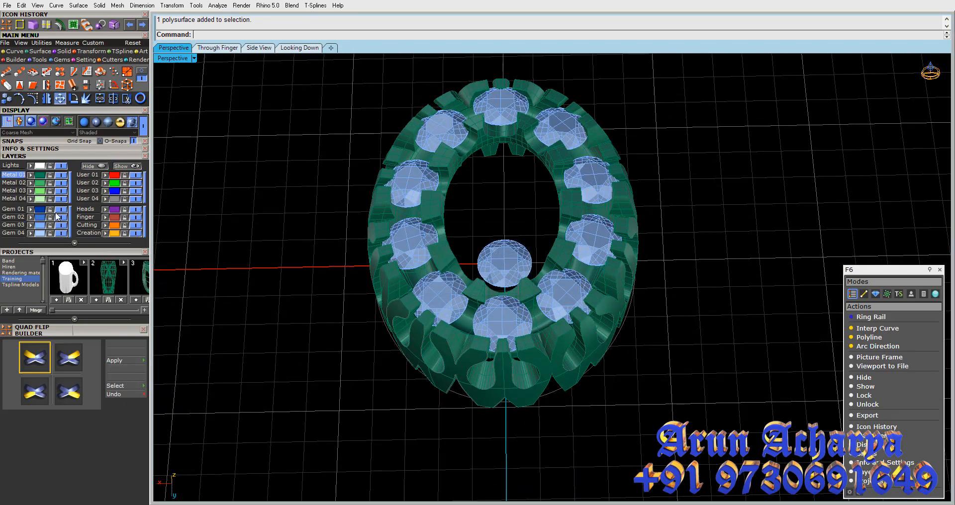
left_click(60, 226)
mouse_move(472, 294)
right_mouse_down()
mouse_move(454, 386)
mouse_move(486, 207)
mouse_move(478, 306)
right_mouse_up()
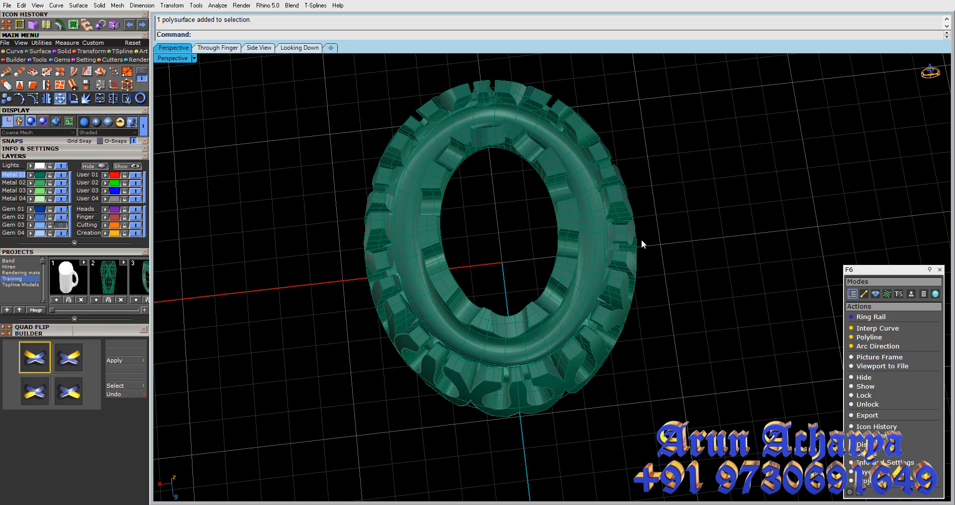
scroll(533, 224, "up", 6)
right_click_drag(530, 229, 514, 240)
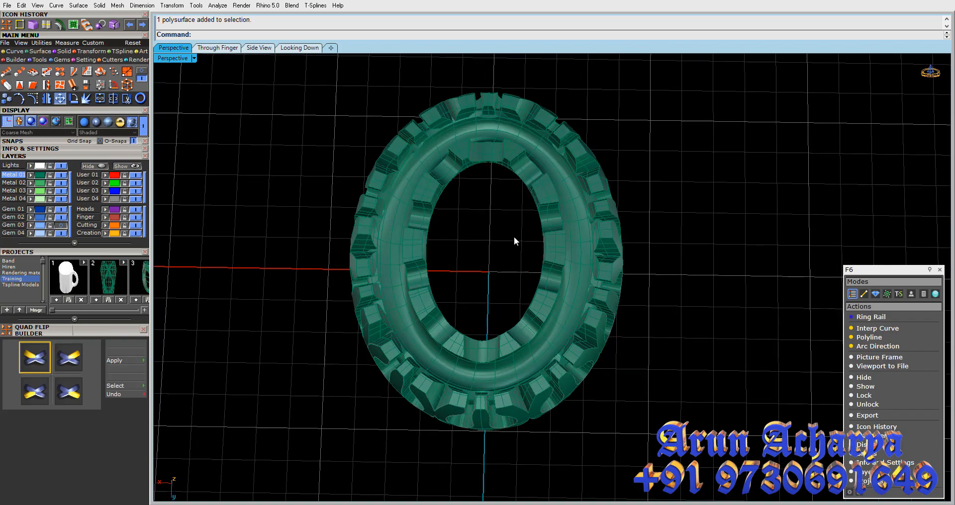
Turn the Gem 03 layer back on and hide the loose round gem at the centre of the head
left_click(57, 225)
right_click_drag(540, 313, 550, 194)
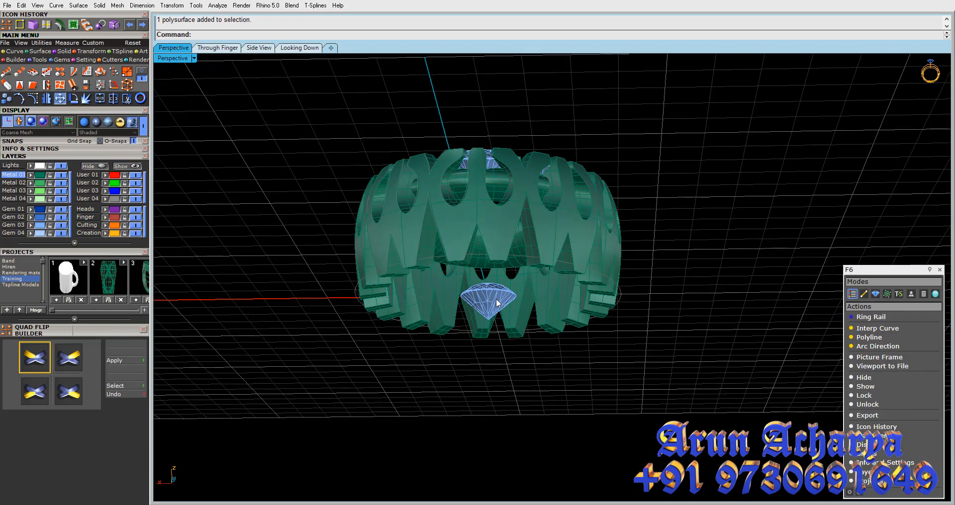
left_click(497, 300)
right_click_drag(496, 300, 478, 341)
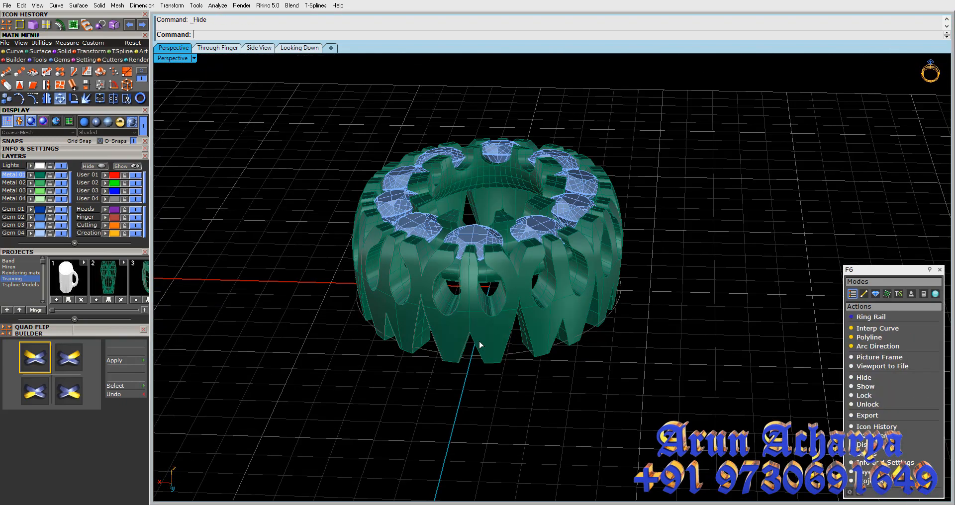
Draw a straight horizontal polyline from the origin past the gallery's side in the Through Finger view
left_click(478, 342)
double_click(168, 58)
double_click(182, 280)
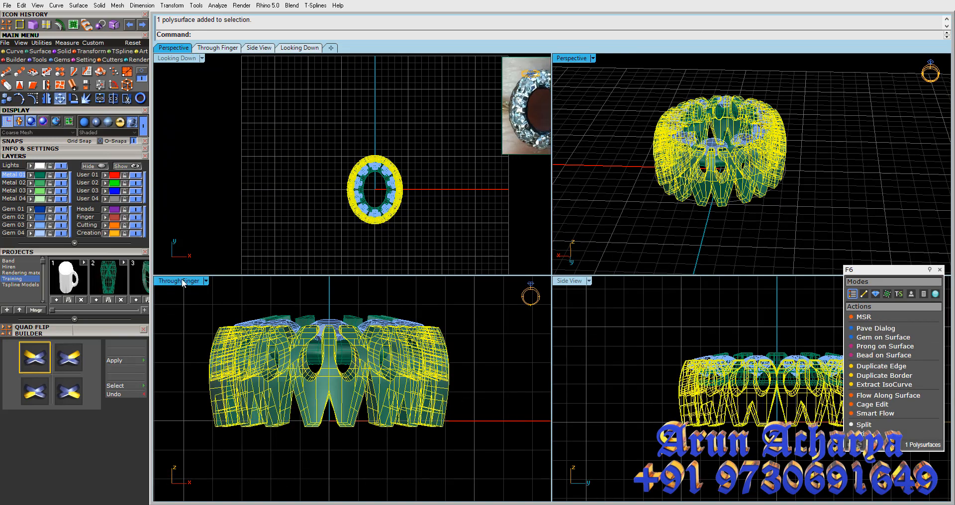
left_click(323, 254)
left_click(382, 324)
left_click(231, 233)
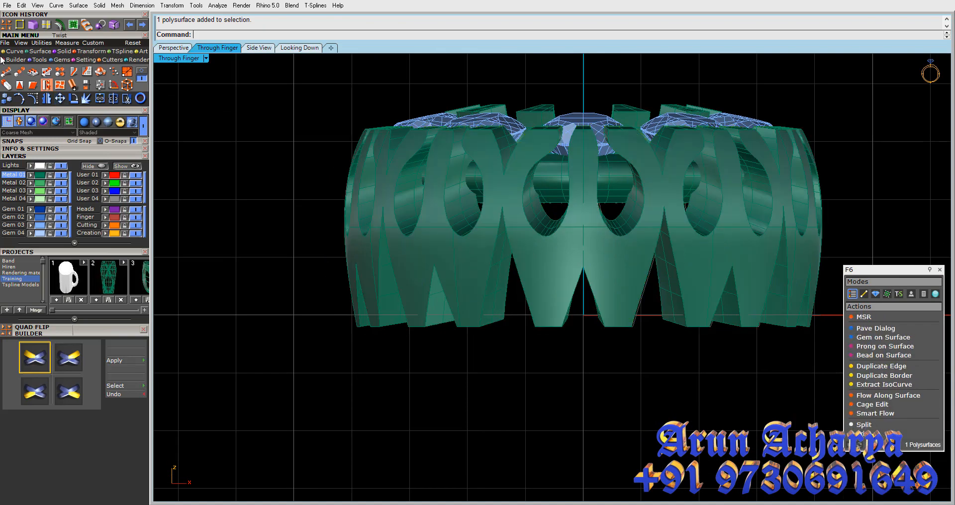
left_click(548, 315)
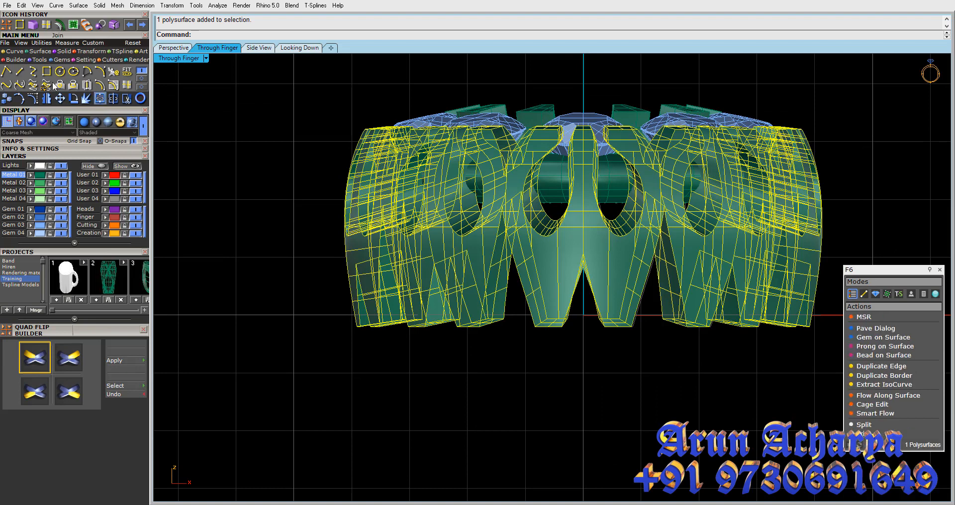
left_click(6, 72)
type("0")
key("Return")
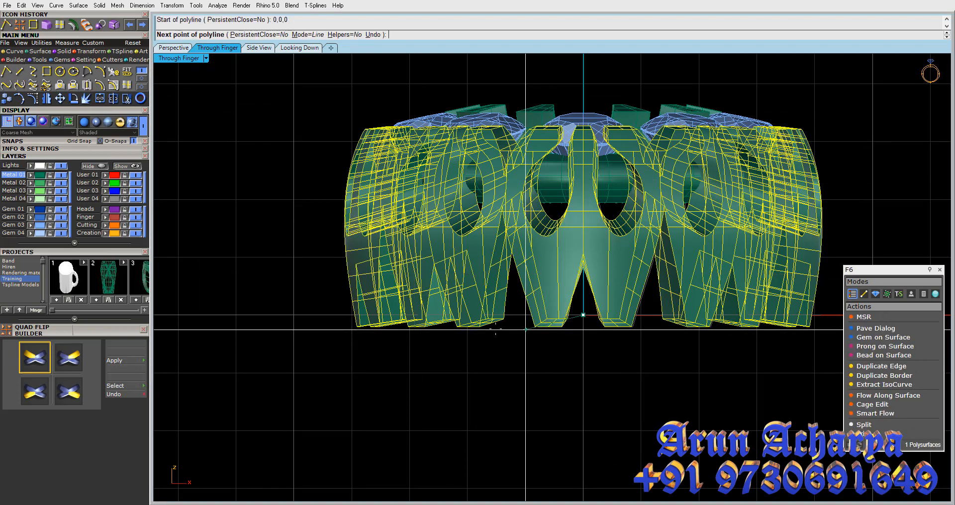
scroll(497, 326, "down", 6)
scroll(592, 368, "down", 4)
left_click(284, 347, "shift")
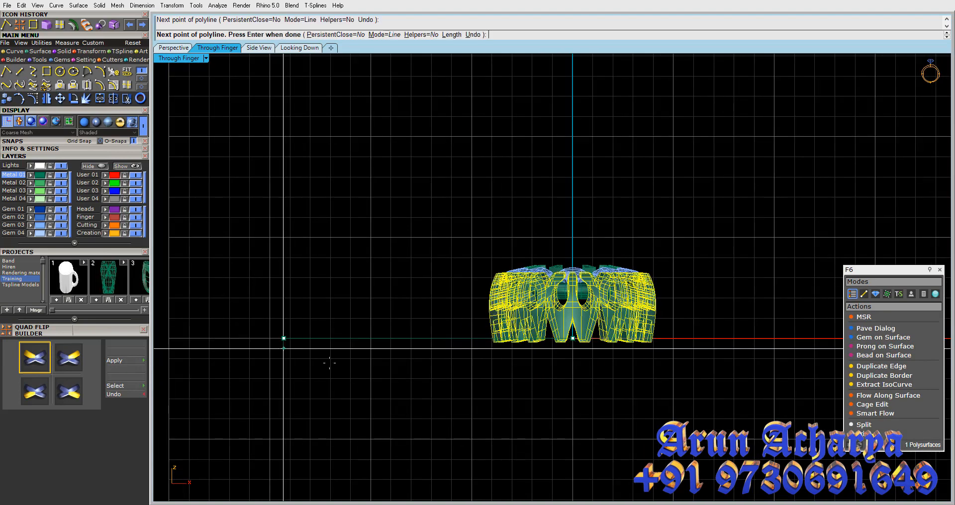
right_click(284, 346)
Move the horizontal line sideways so it is centred across the gallery's base
left_click_drag(386, 372, 374, 318)
left_click(60, 98)
left_click(330, 169)
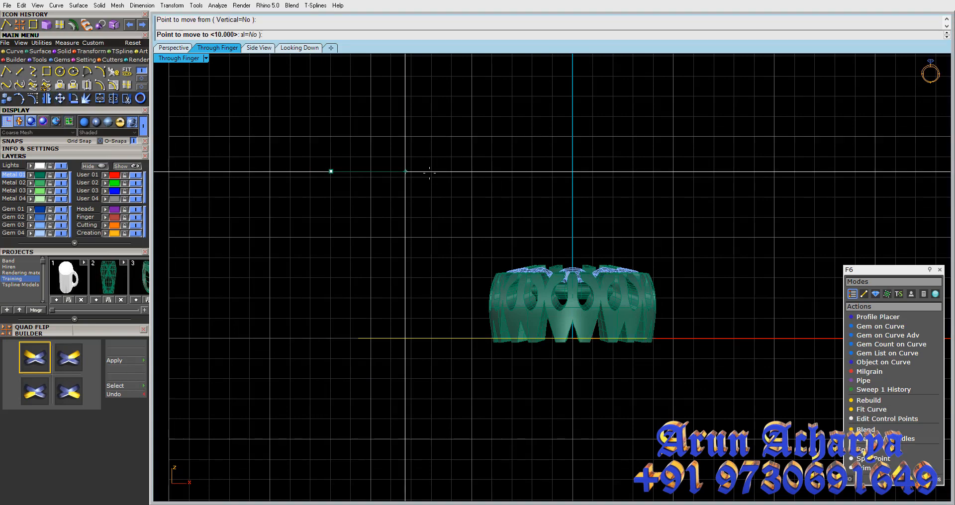
key("Escape")
Extrude the centred line into a flat horizontal surface crossing the gallery's whole base
double_click(174, 59)
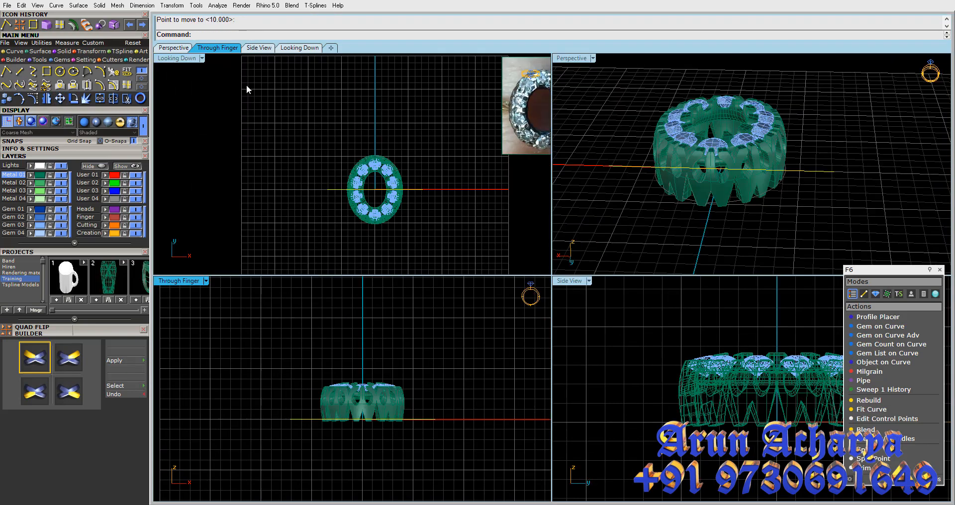
left_click(63, 52)
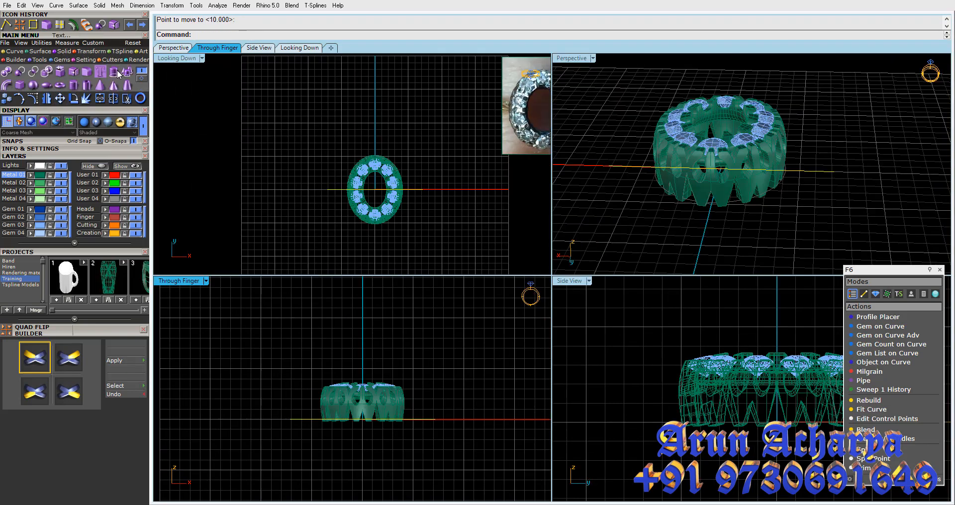
left_click(100, 72)
double_click(572, 59)
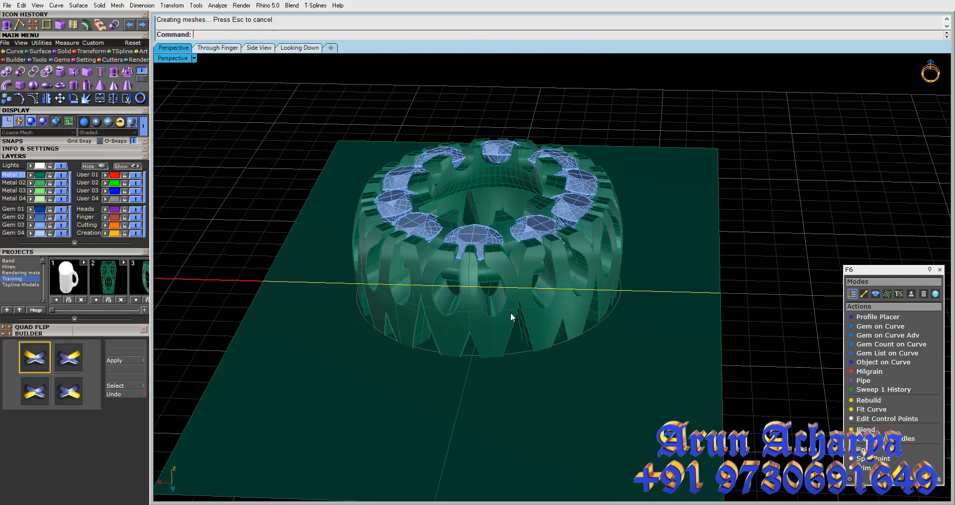
Try to subtract the flat surface from the openwork gallery with a Boolean difference
scroll(512, 313, "up", 4)
left_click(512, 312)
left_click(20, 72)
left_click(309, 377)
right_click(309, 377)
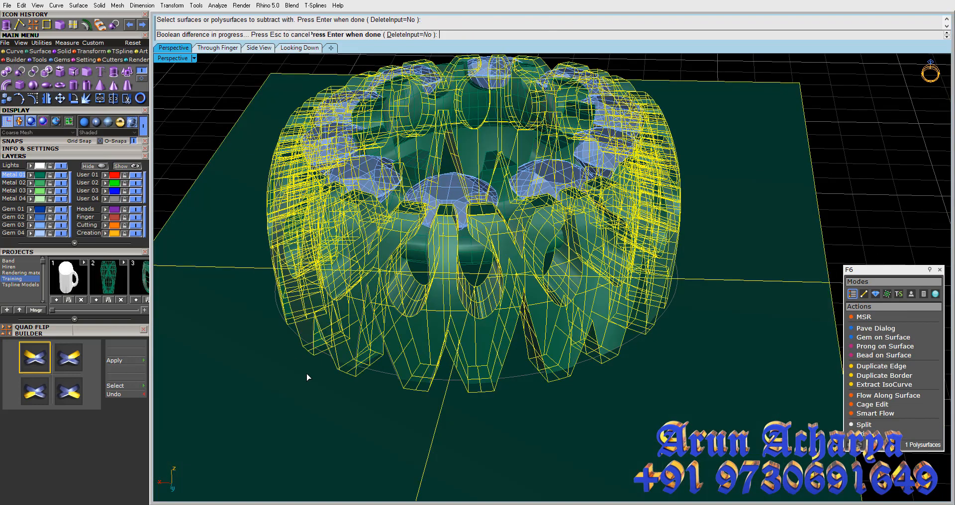
scroll(363, 285, "down", 5)
key("ctrl+z")
Flip the flat surface, cut the gallery's base flat with it by Boolean difference, and delete the cutting surface
left_click(338, 352)
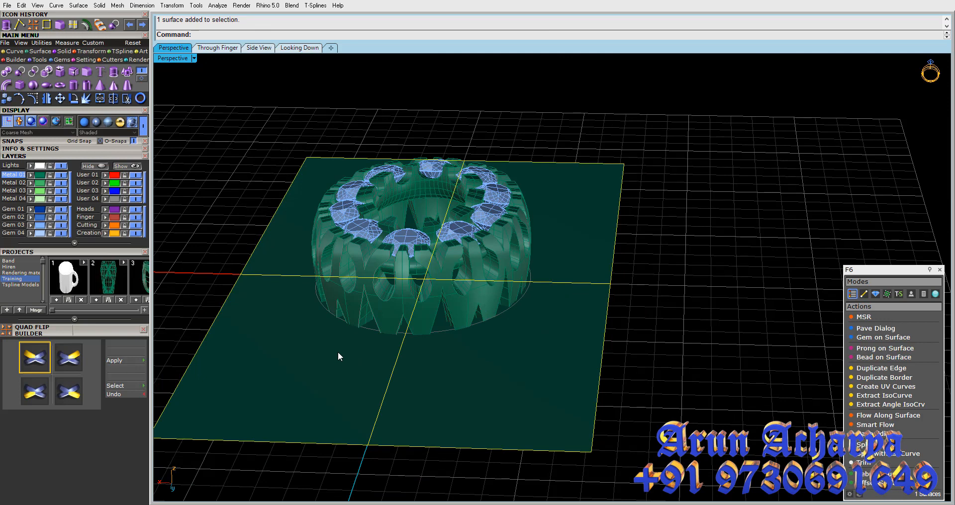
type("Flip")
key("Return")
left_click(322, 295)
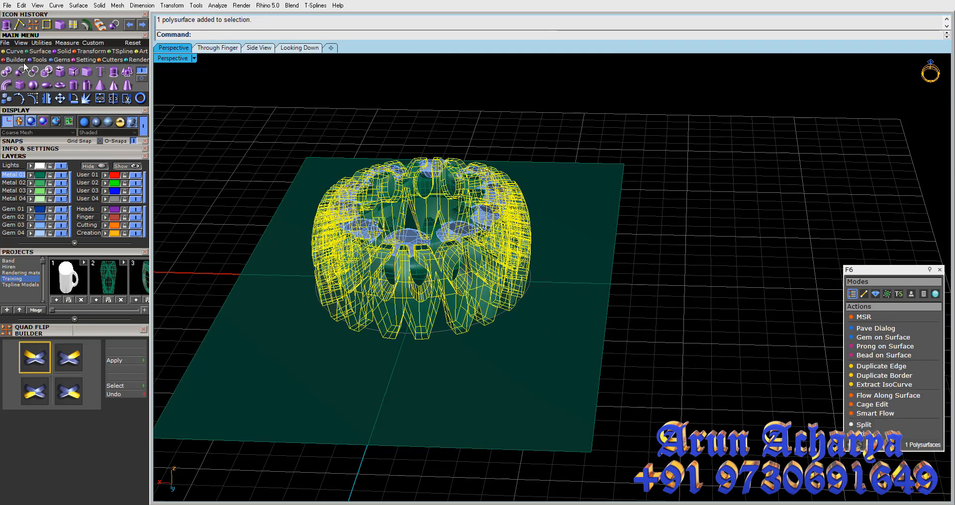
left_click(322, 360)
right_click(322, 359)
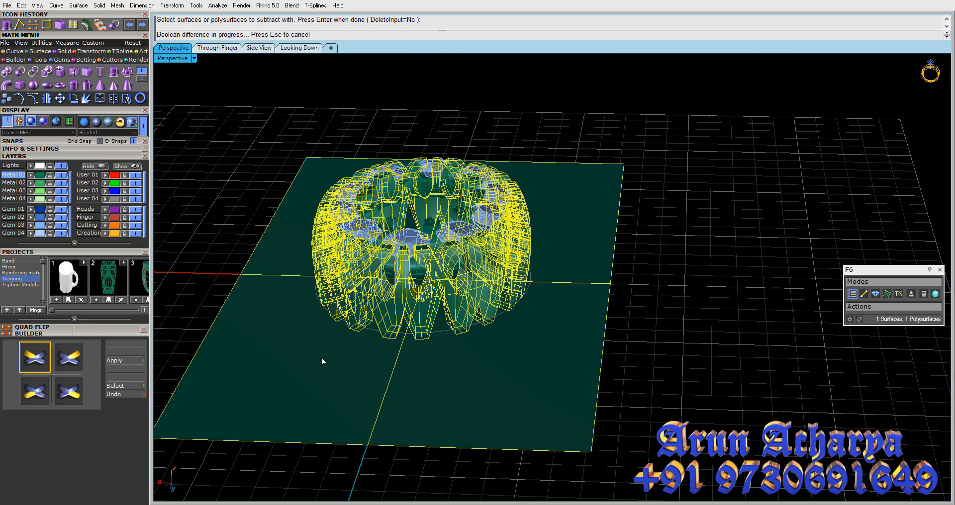
left_click(344, 378)
key("Delete")
Extract the curved outer wall face from the openwork gallery's polysurface
right_click_drag(345, 378, 320, 387)
scroll(393, 333, "up", 5)
left_click(408, 316)
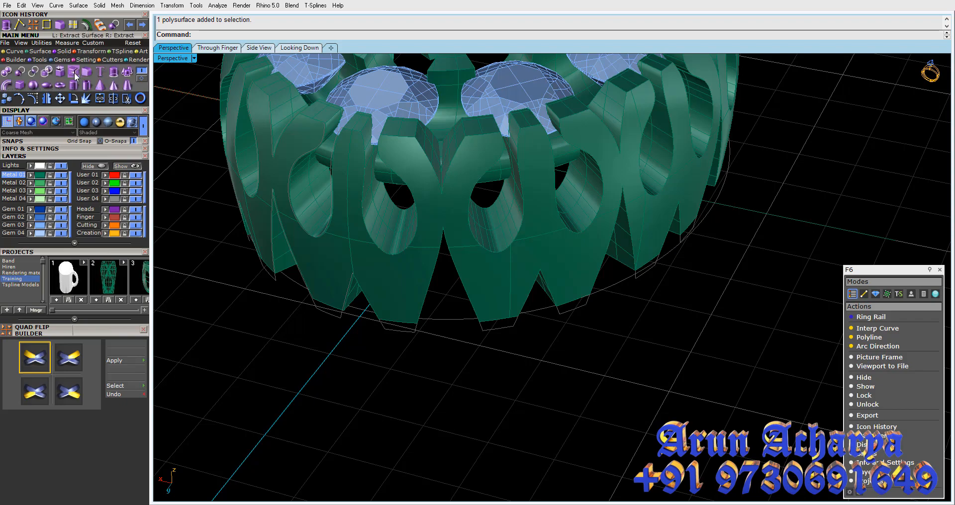
left_click(85, 76)
left_click(362, 264)
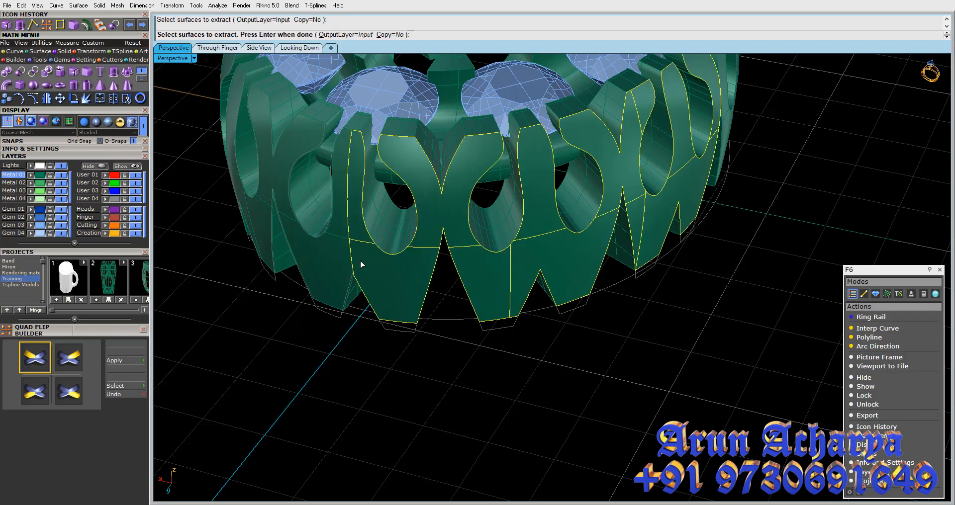
scroll(398, 275, "down", 4)
right_click_drag(399, 275, 415, 226)
scroll(448, 269, "up", 6)
right_click_drag(448, 268, 439, 343)
scroll(446, 386, "up", 6)
scroll(446, 386, "down", 8)
right_click_drag(438, 381, 365, 169)
scroll(346, 220, "up", 7)
scroll(364, 168, "up", 4)
scroll(365, 169, "down", 6)
right_click_drag(403, 199, 337, 271)
scroll(343, 274, "down", 7)
scroll(398, 299, "down", 3)
right_click_drag(399, 299, 521, 316)
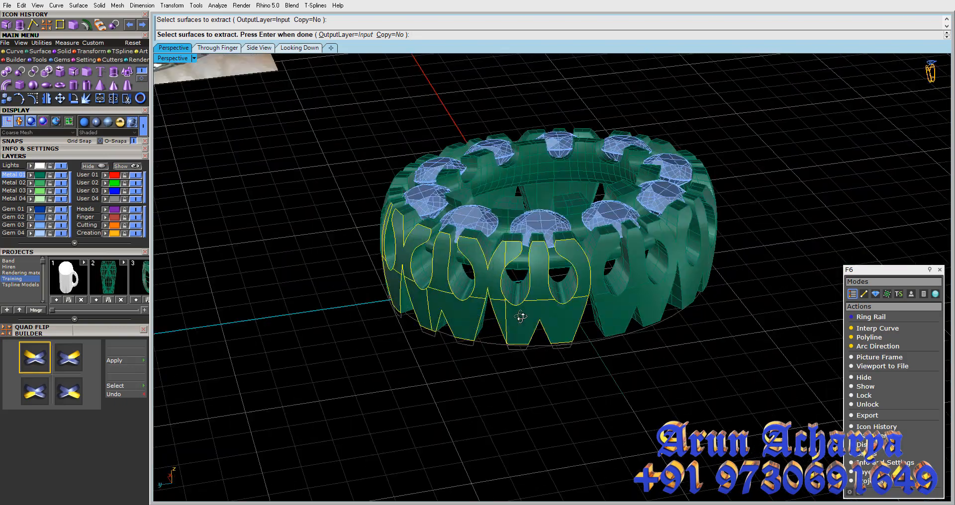
scroll(521, 315, "up", 2)
right_click_drag(485, 243, 485, 305)
scroll(377, 79, "down", 2)
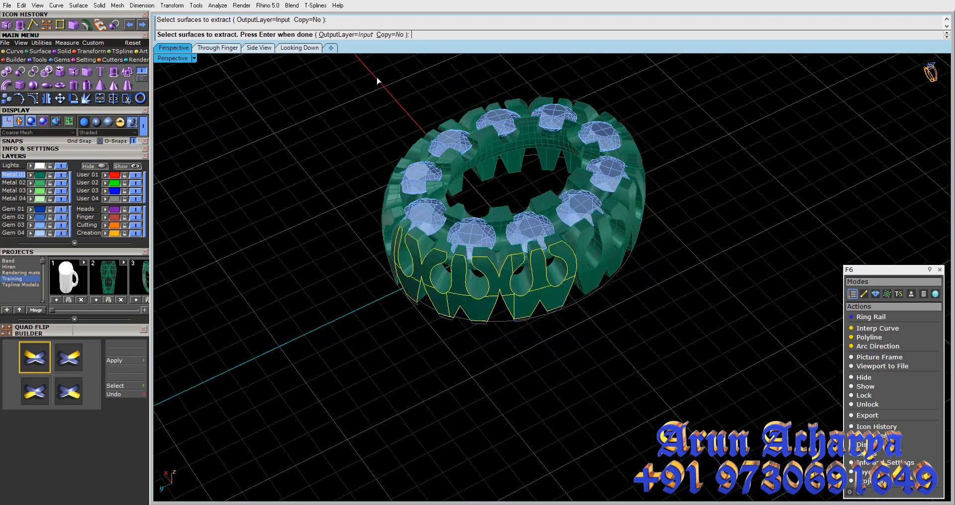
scroll(433, 240, "up", 3)
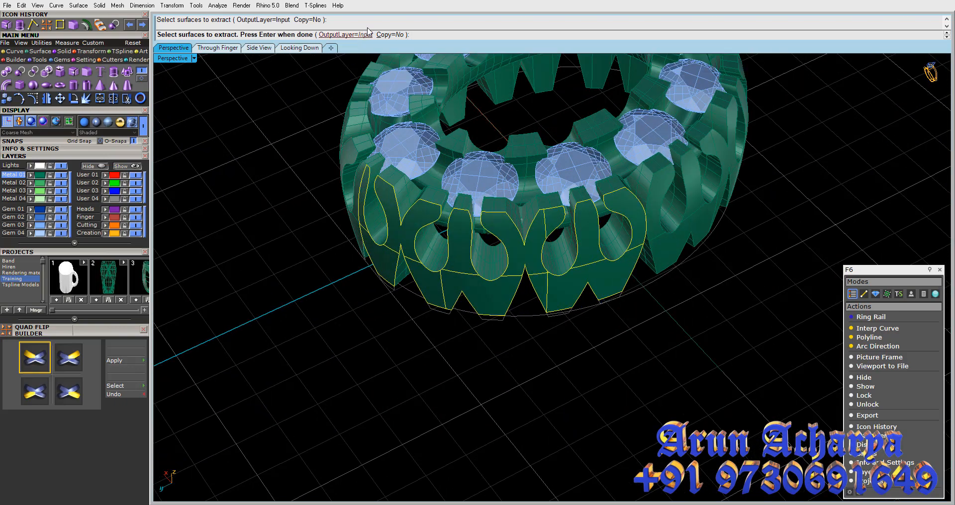
key("Return")
Lock everything except the extracted outer face and untrim its cutouts and edges, with AllSimilar set to Yes
key("ctrl+i")
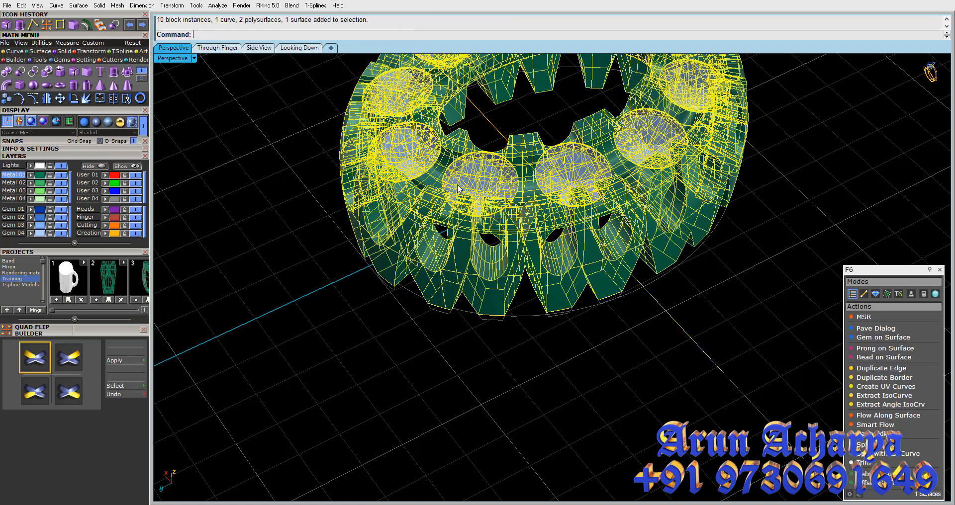
key("ctrl+l")
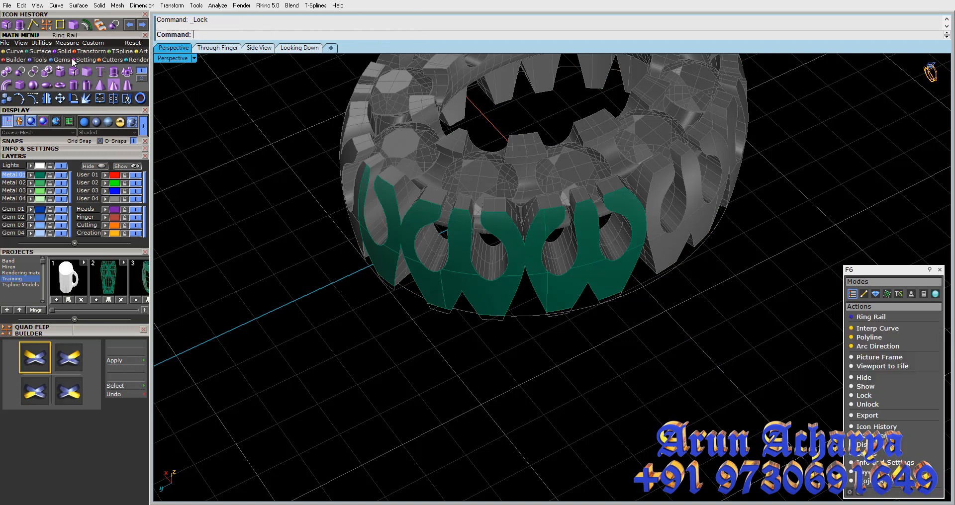
left_click(47, 53)
left_click(74, 86)
left_click(465, 297)
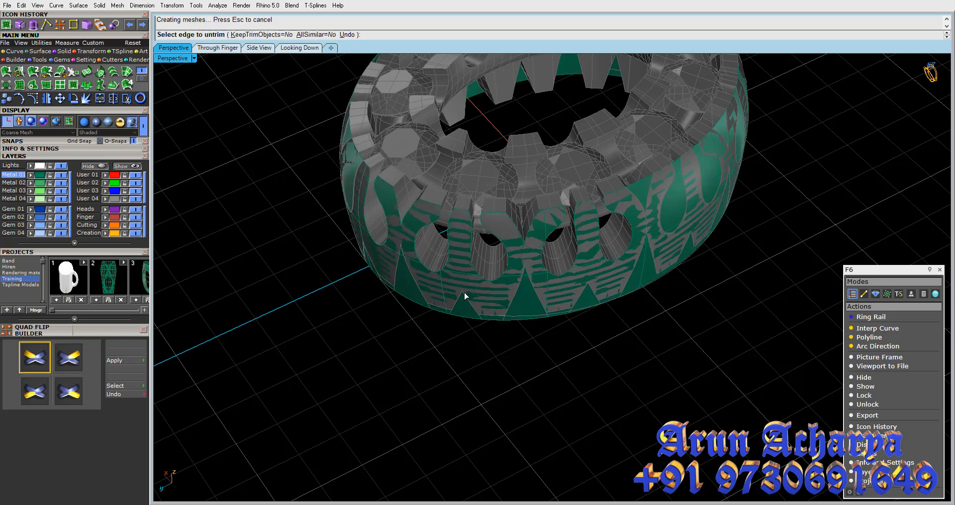
left_click(473, 269)
left_click(439, 267)
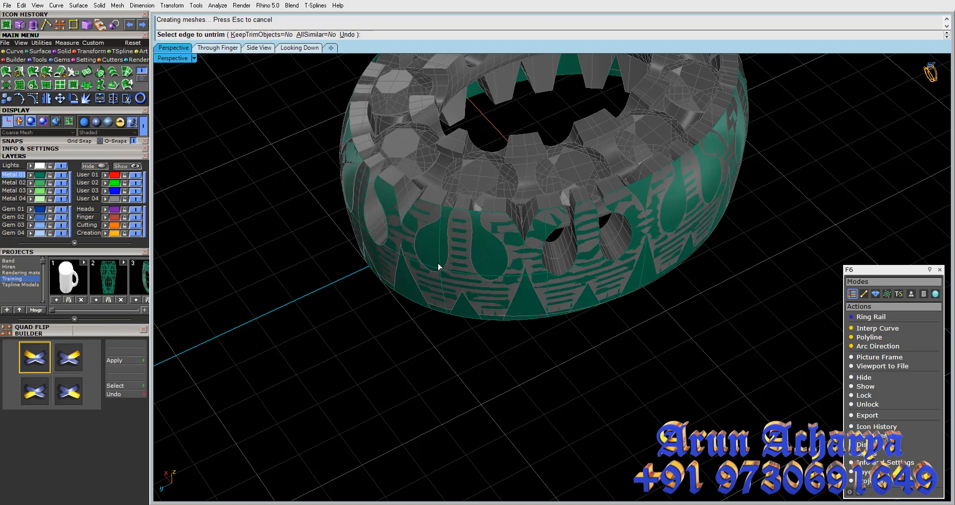
left_click(318, 34)
left_click(406, 208)
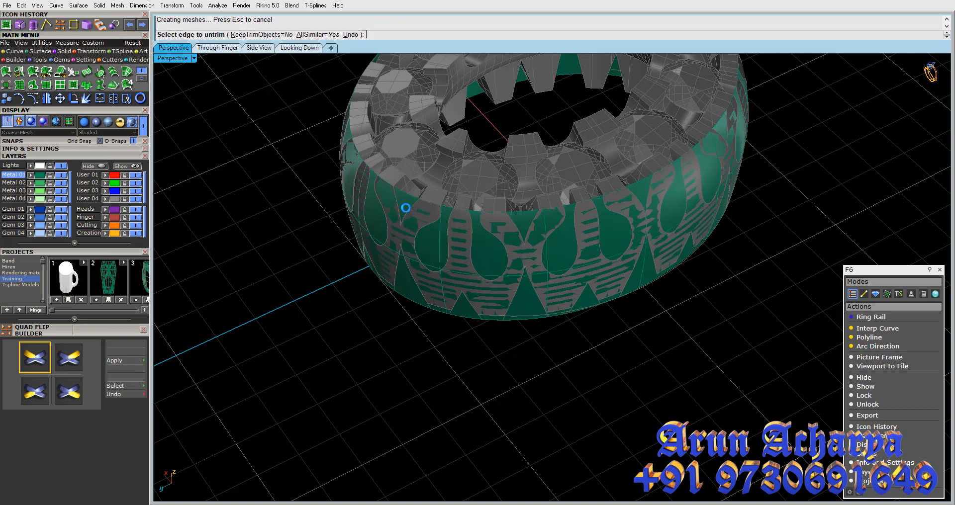
key("Return")
Extract an isocurve around the untrimmed wall at the gallery legs' flat lower tips, and delete the untrimmed surface
left_click(613, 255)
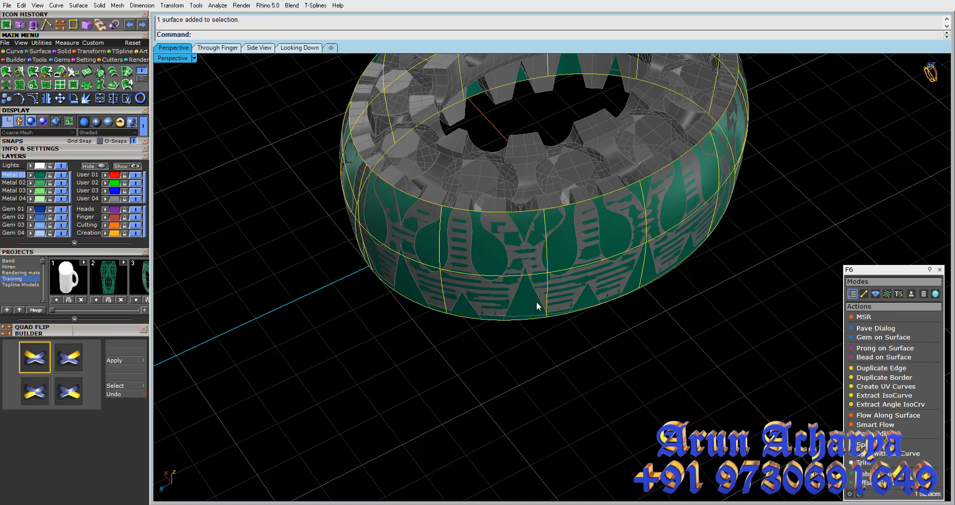
scroll(536, 301, "up", 3)
left_click(15, 52)
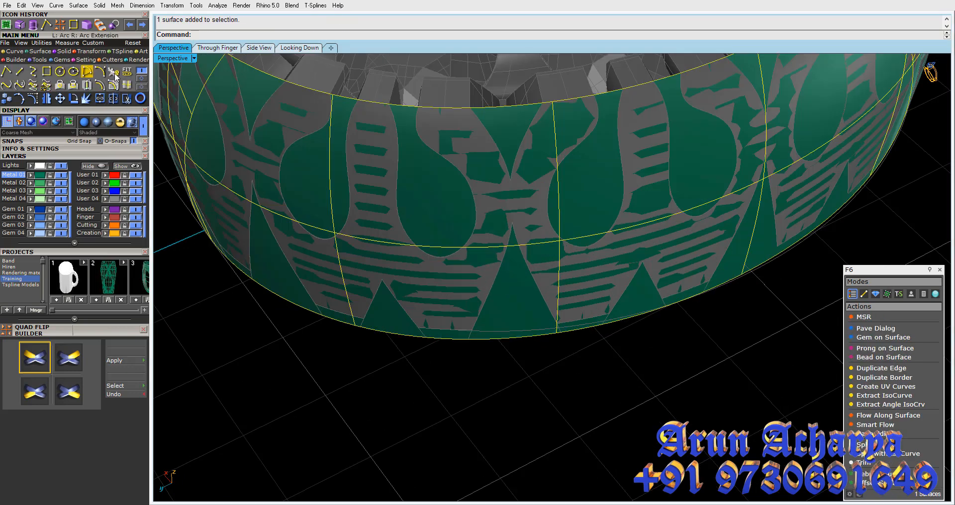
left_click(127, 85)
scroll(437, 337, "up", 5)
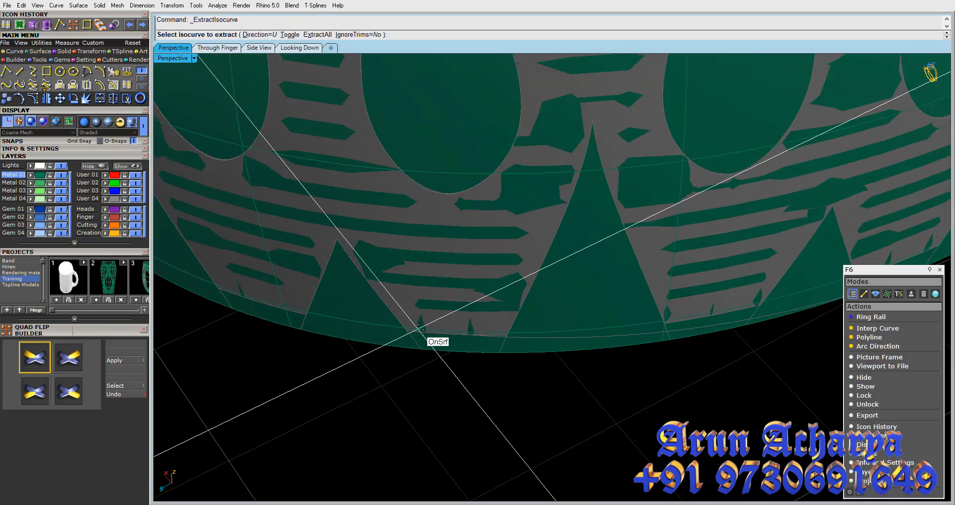
scroll(411, 329, "up", 4)
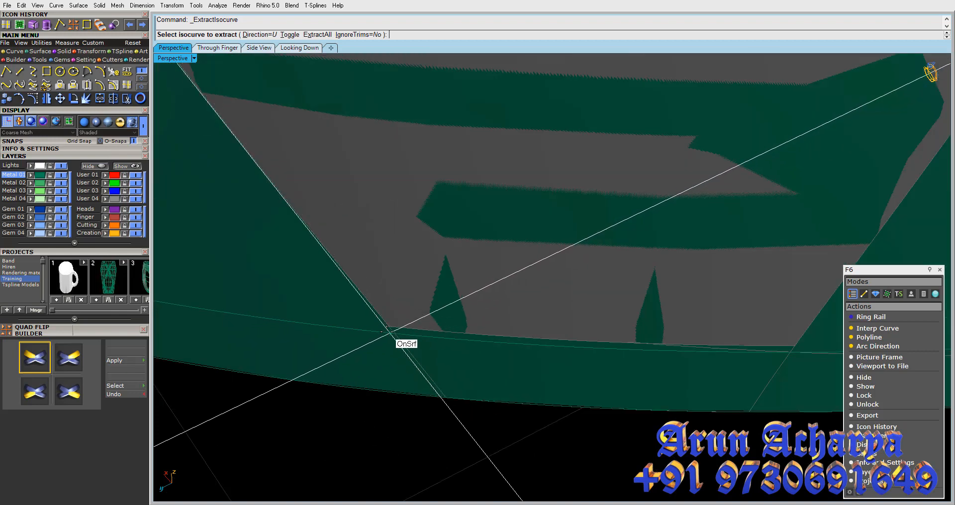
left_click(378, 326)
right_click(378, 334)
left_click(378, 345)
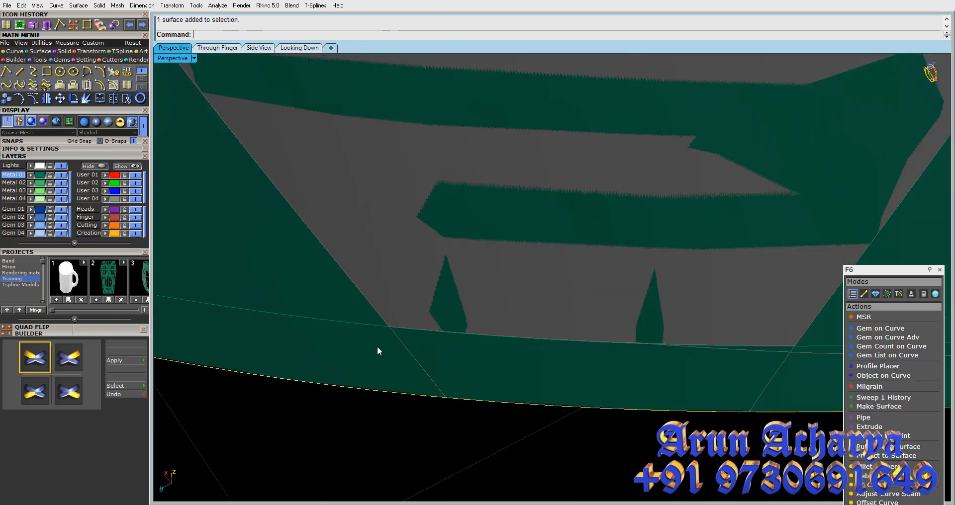
key("Delete")
Extrude the extracted closed curve downward into a solid base band below the gallery, with BothSides set to No
left_click(380, 329)
left_click(64, 52)
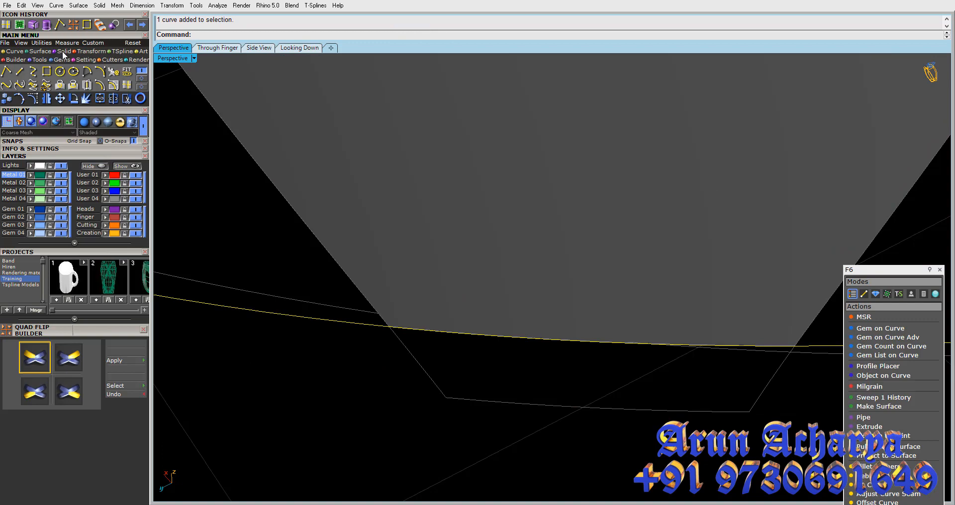
left_click(113, 71)
scroll(406, 257, "down", 8)
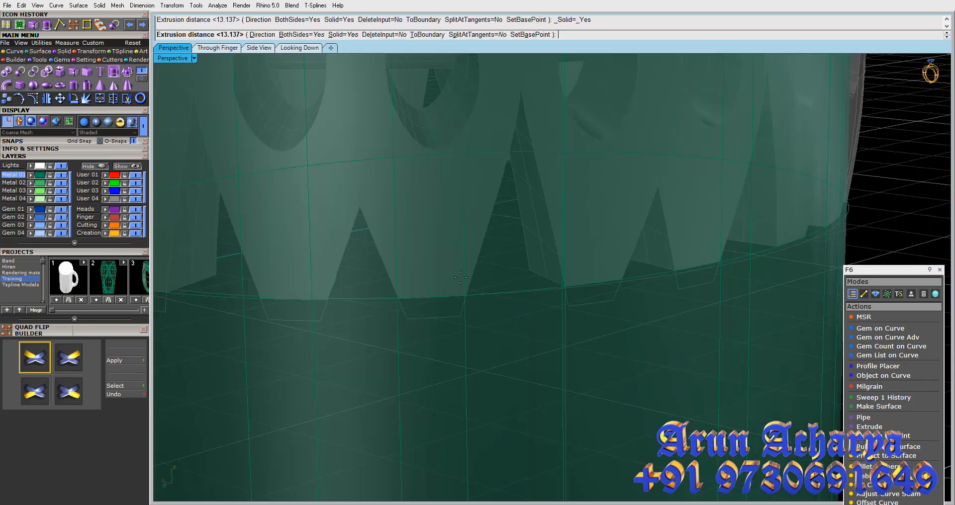
type("B")
key("Return")
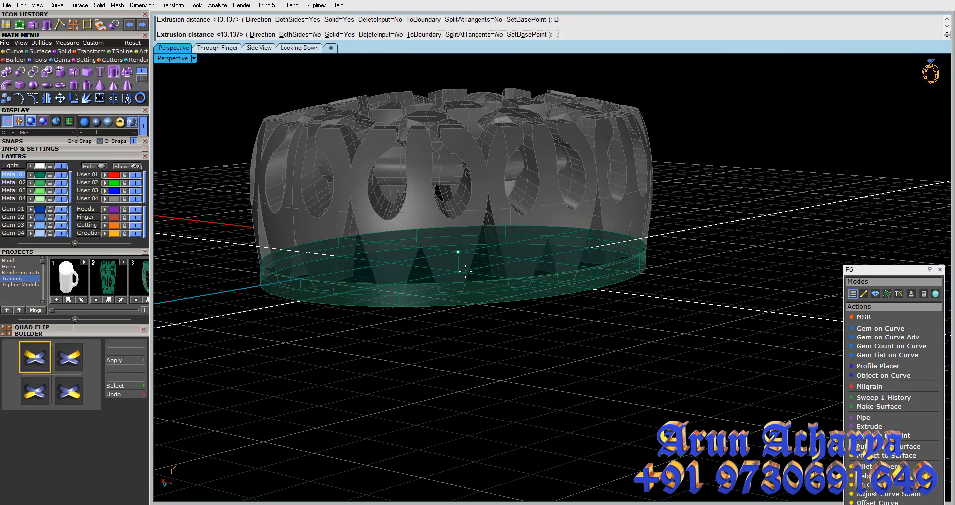
key("Return")
Examine how the new base band meets the gallery legs from several angles and in four rendered viewports
right_click_drag(473, 288, 522, 311)
scroll(493, 341, "up", 5)
left_click(493, 341)
right_click_drag(494, 342, 494, 263)
scroll(494, 264, "down", 5)
right_click_drag(493, 199, 491, 342)
key("F4")
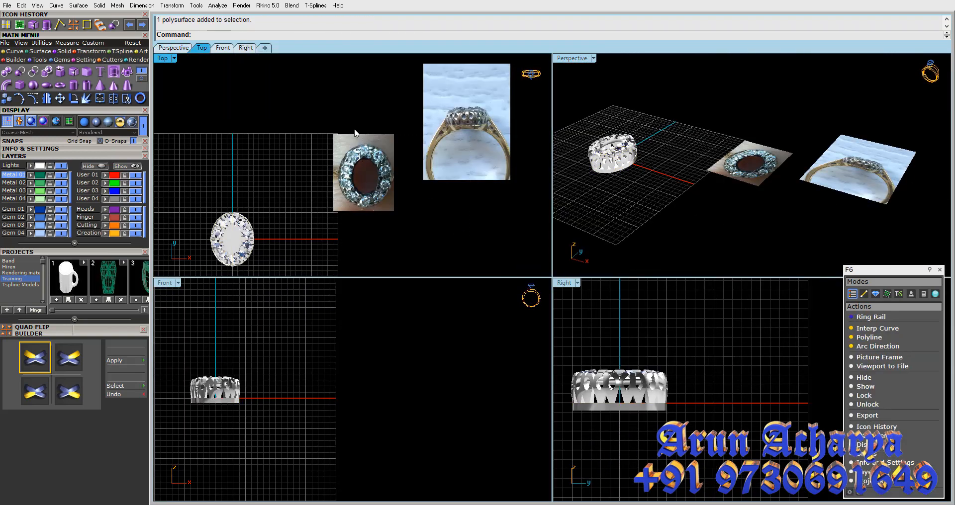
Try to unlock and hide the reference photos in the Top view
type("UnlockSelected")
key("Return")
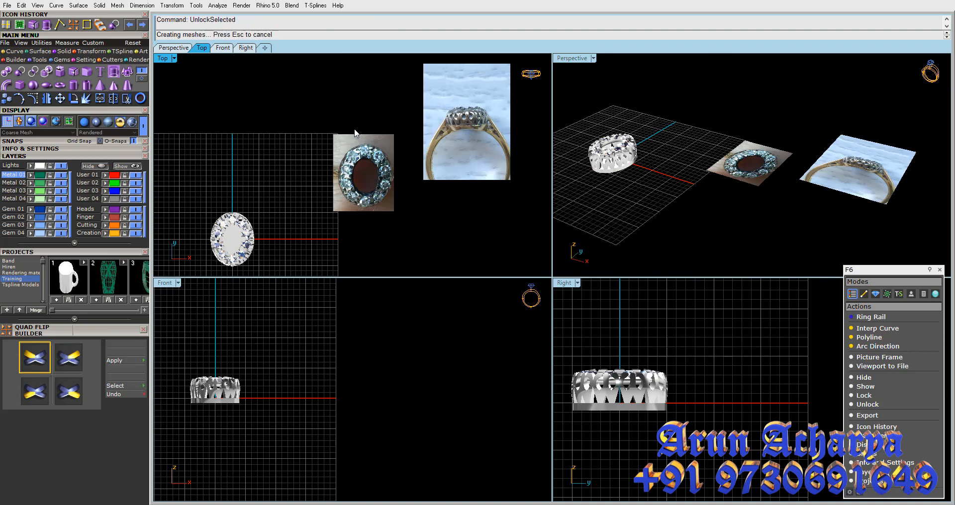
left_click(383, 158)
key("Return")
key("ctrl+h")
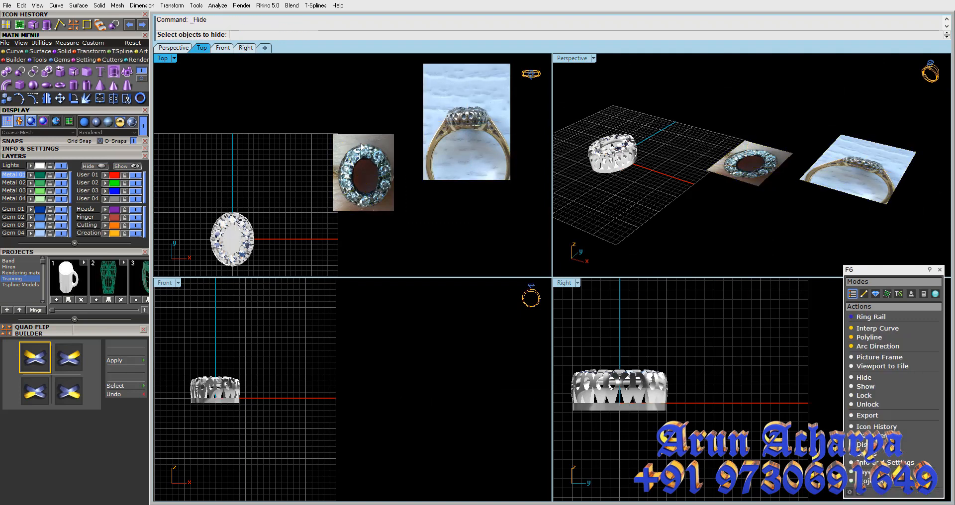
key("Escape")
key("ctrl+a")
key("Escape")
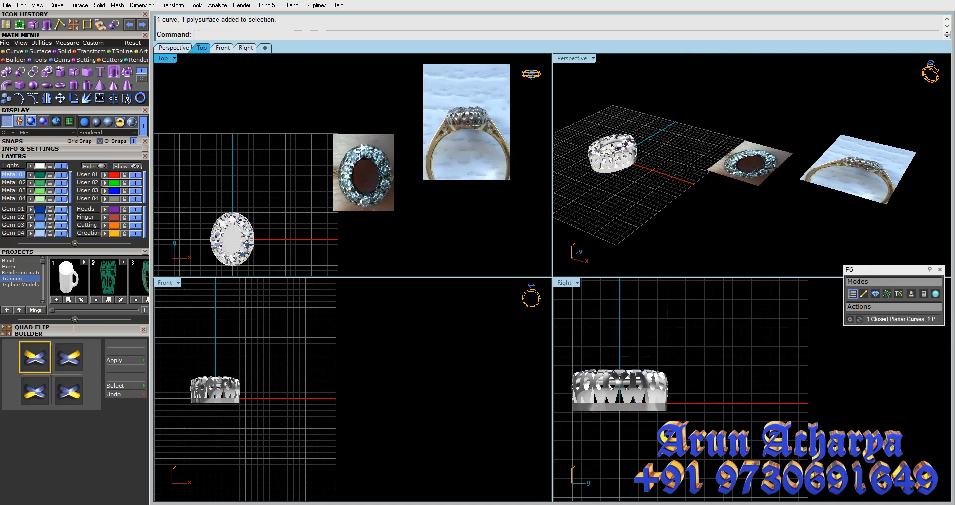
type("UnlockSelected")
key("Return")
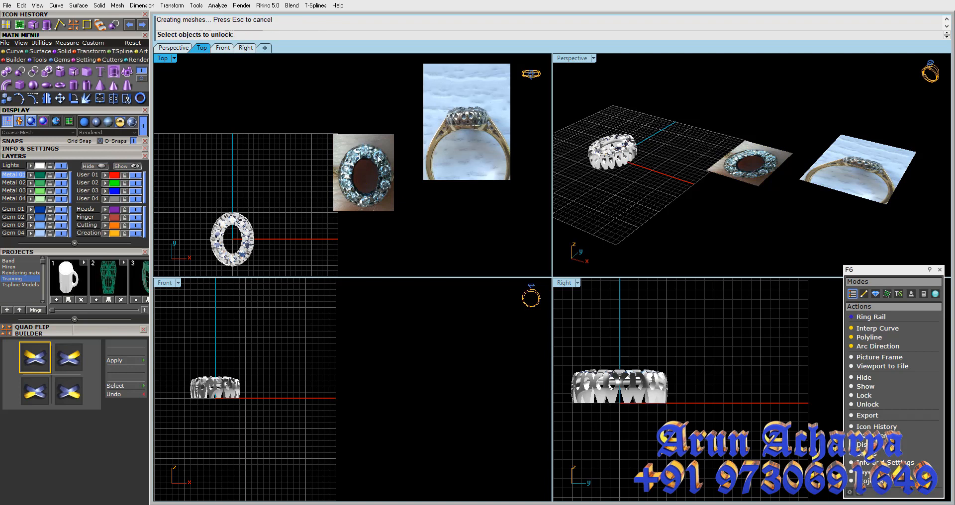
left_click(363, 146)
key("Return")
key("ctrl+h")
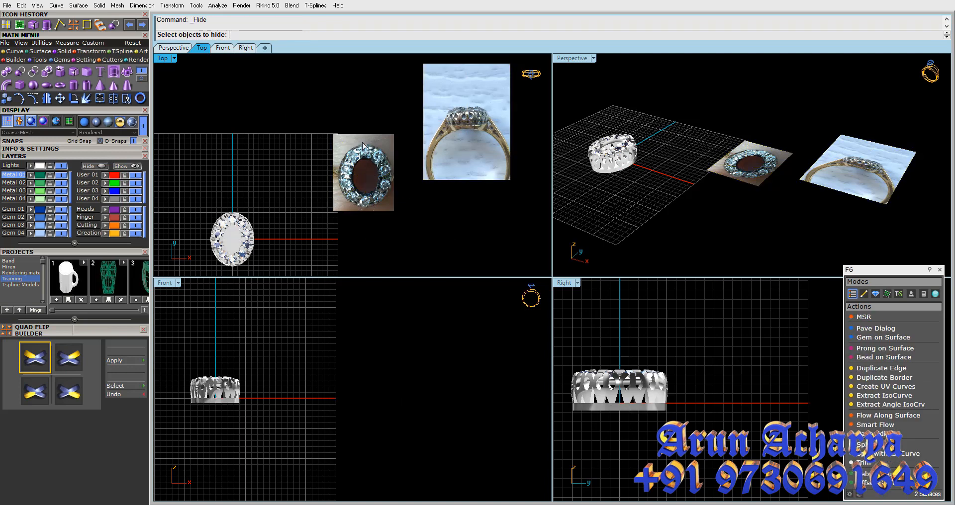
key("Escape")
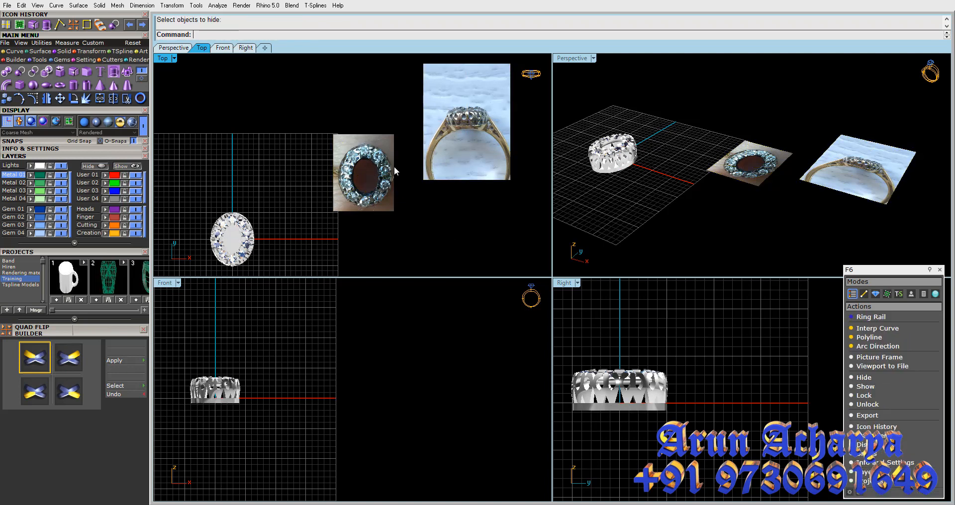
Unlock both reference photos and hide them
type("UnlockSelected")
key("Return")
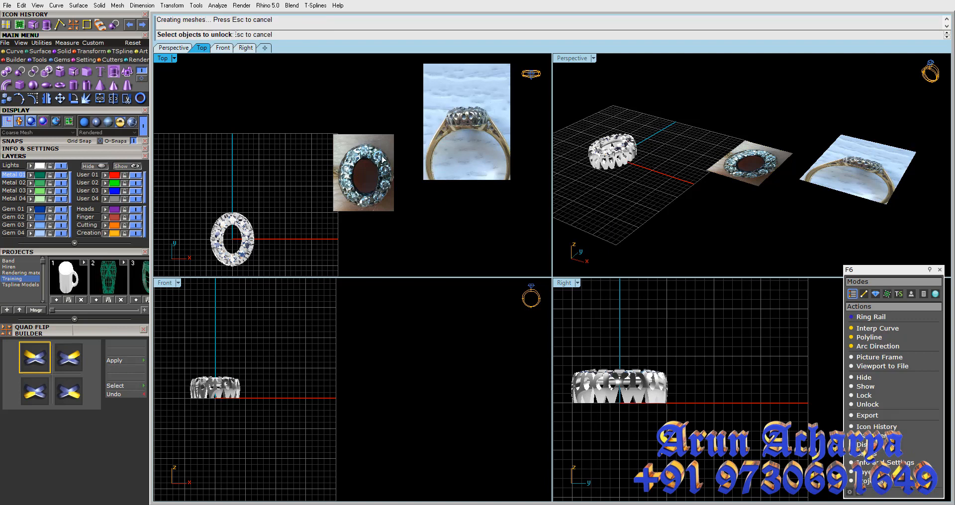
left_click_drag(509, 254, 319, 123)
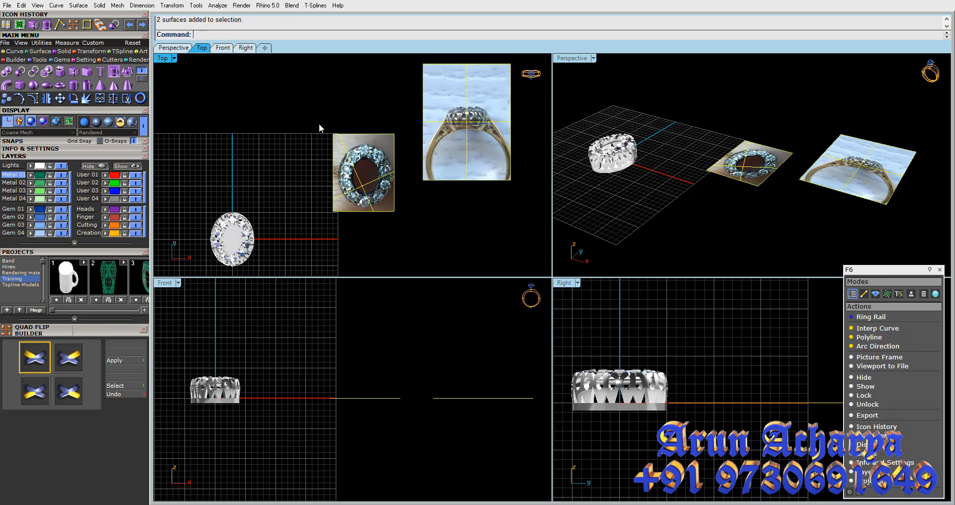
key("ctrl+h")
Fit the ring head in all four viewports and save the file
key("ctrl+alt+e")
left_click(333, 127)
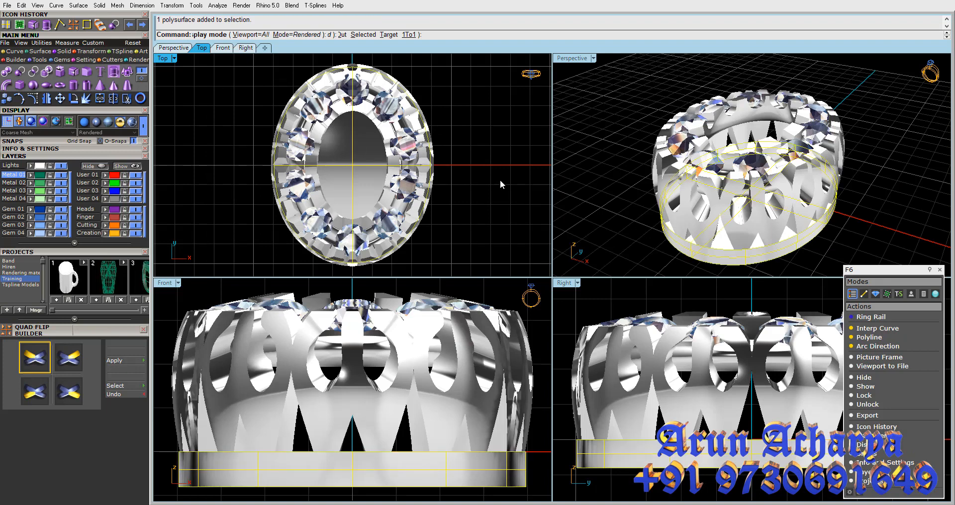
left_click(500, 182)
key("ctrl+s")
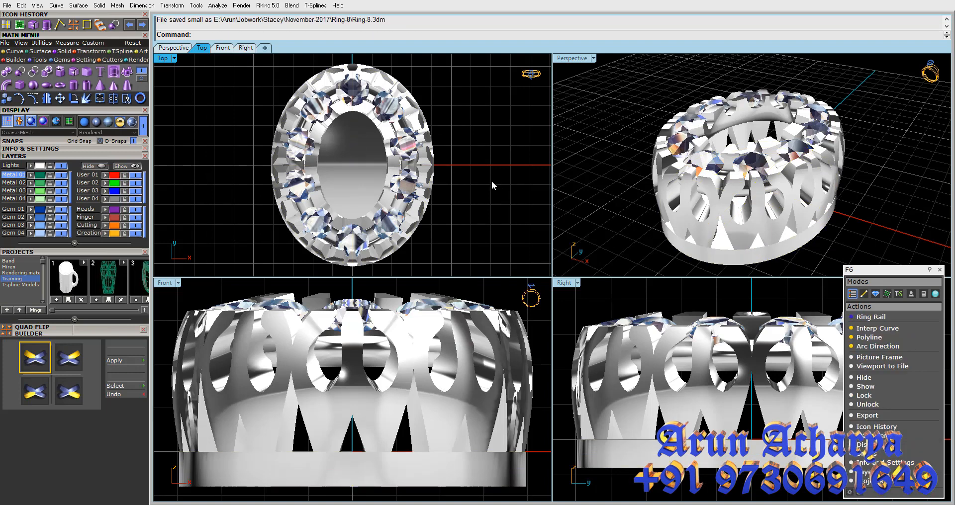